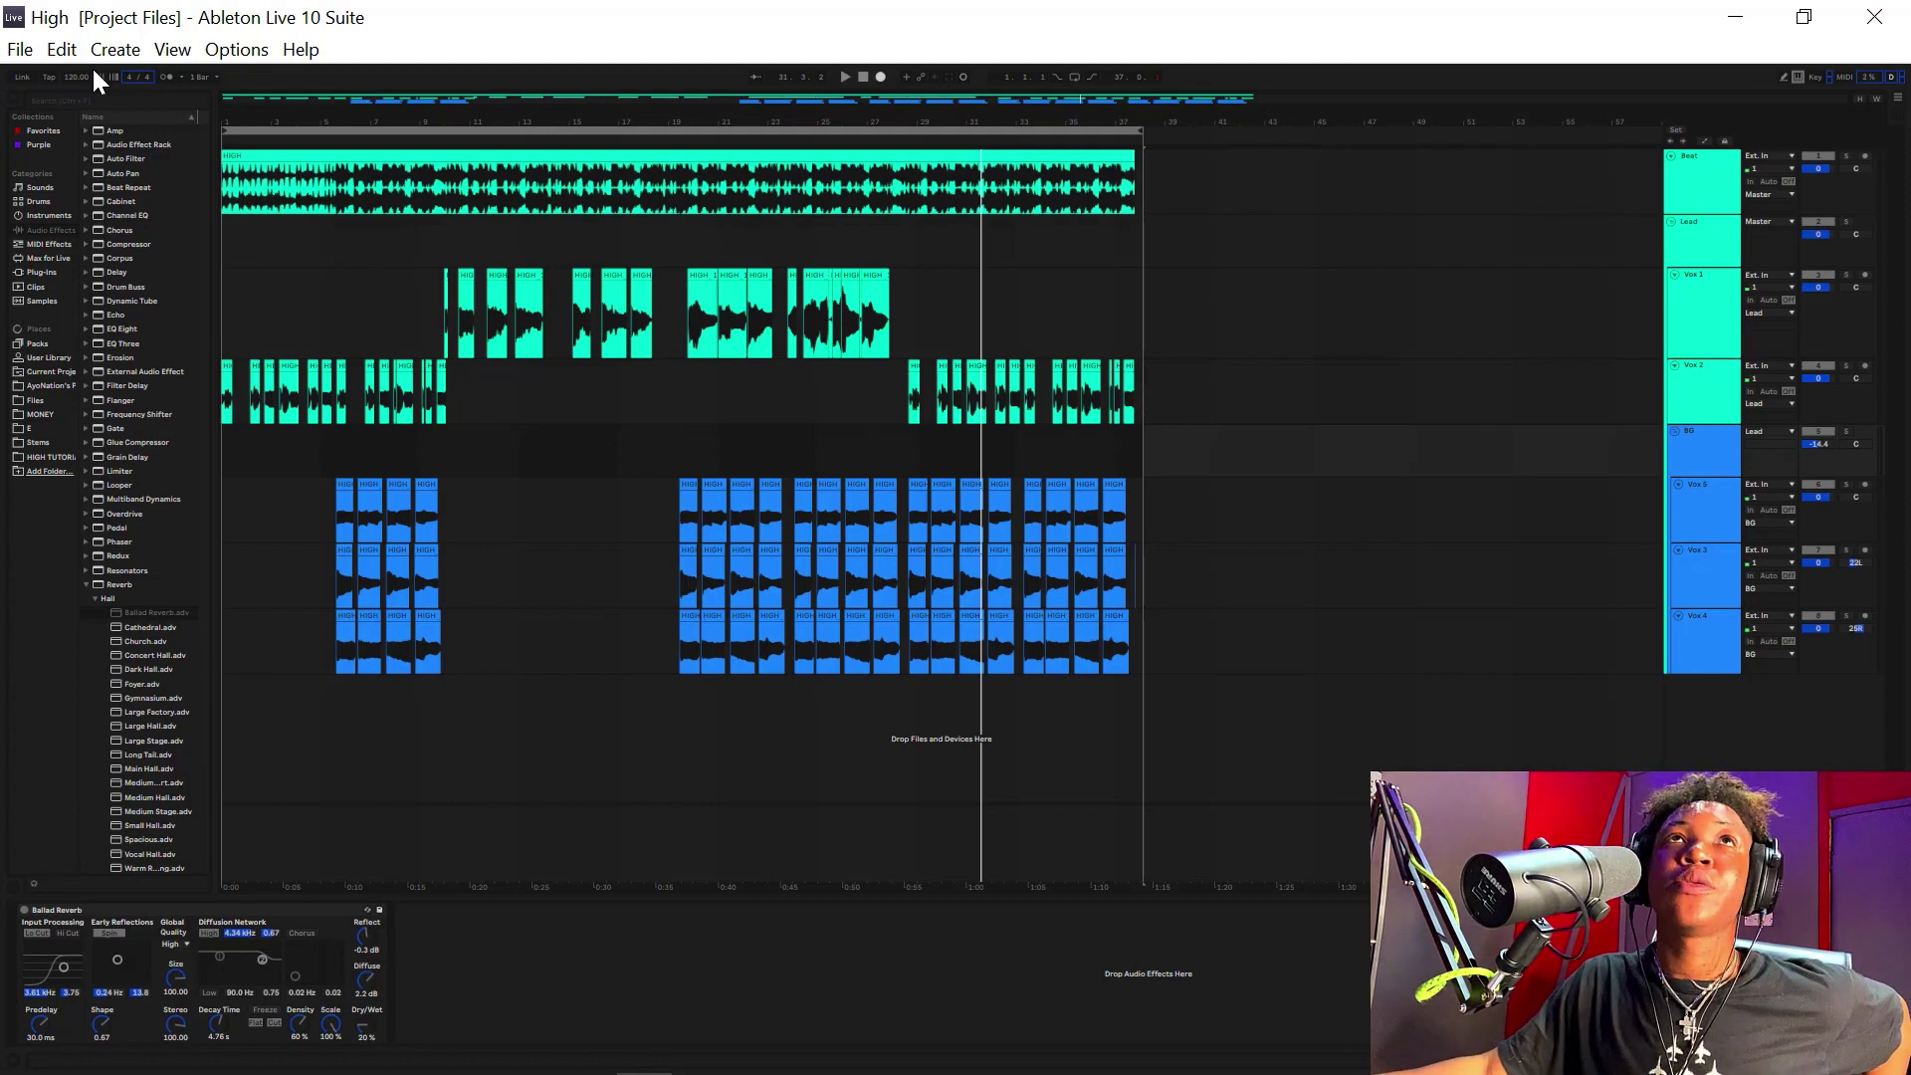
- Export the Master track as a 16-bit WAV at 48000 Hz with PCM encoding on and MP3 encoding off
left_click(11, 50)
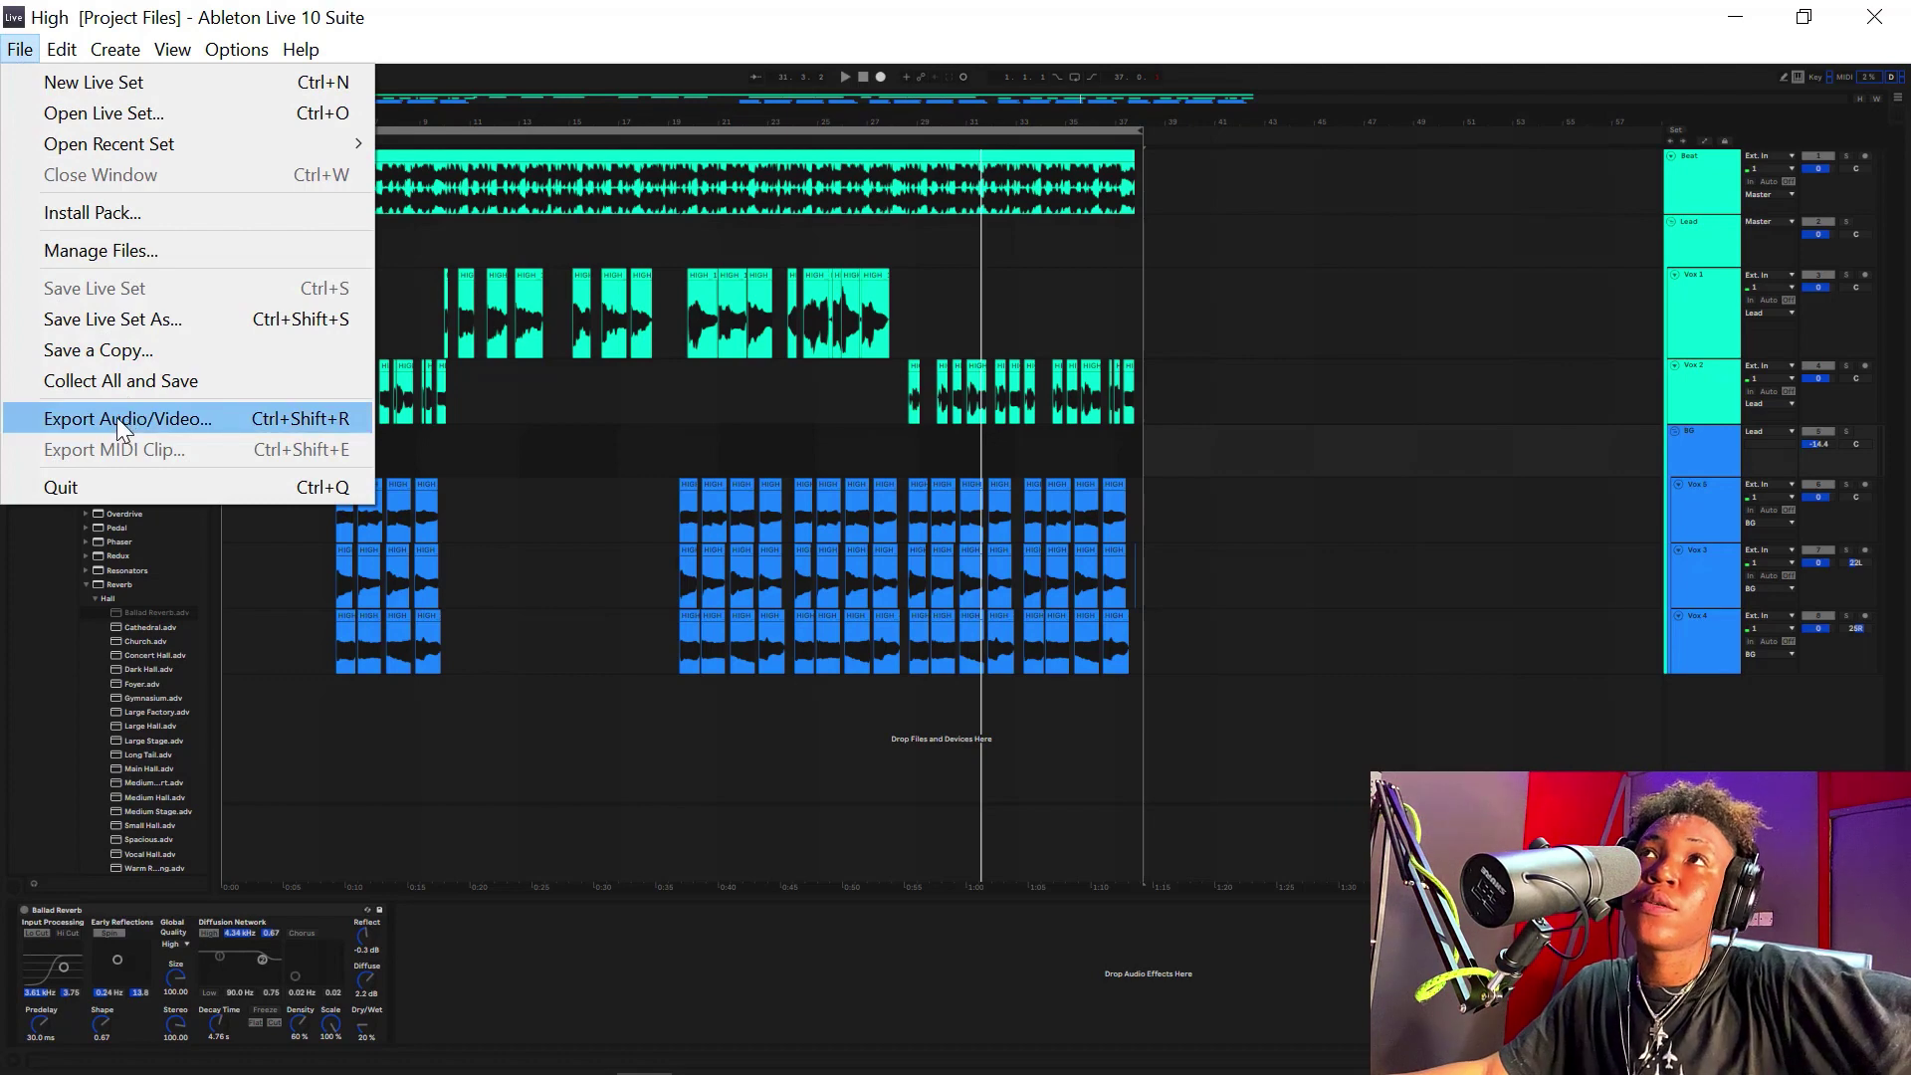
left_click(117, 416)
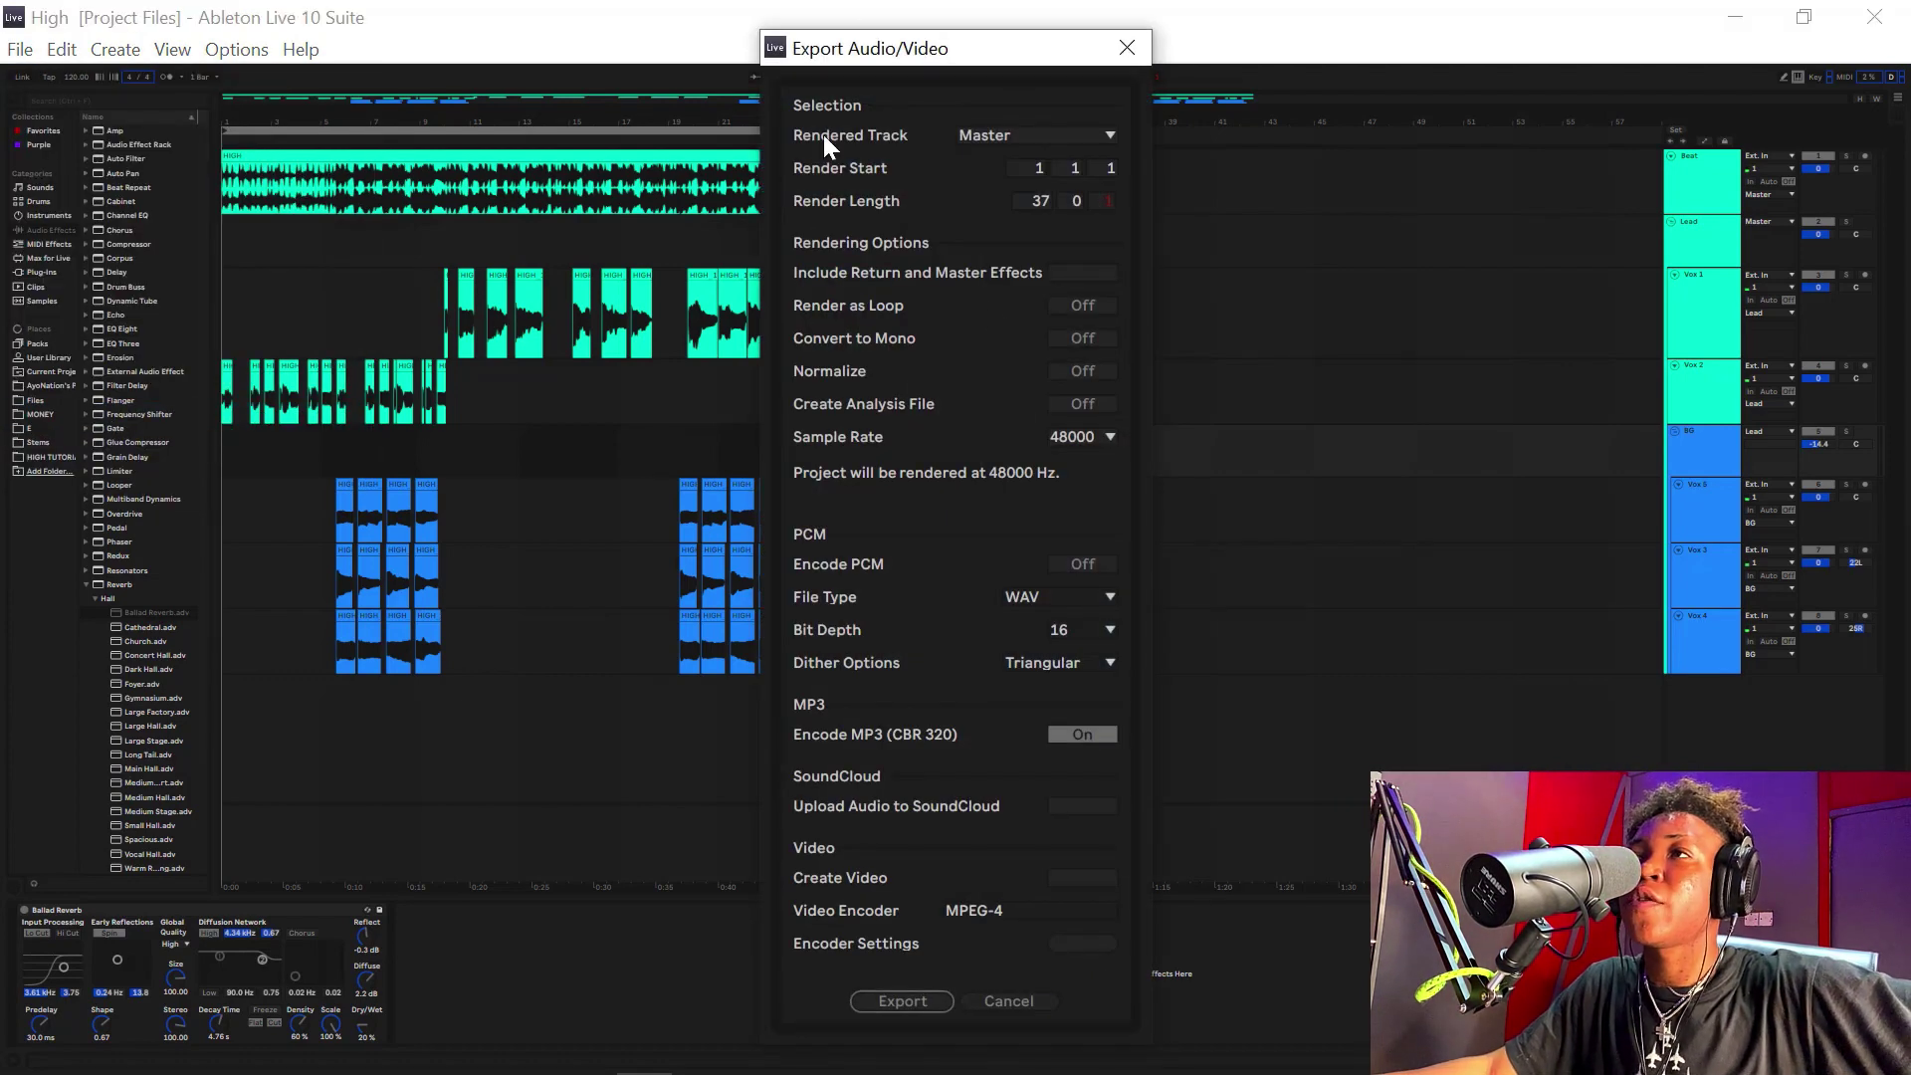
left_click(1073, 738)
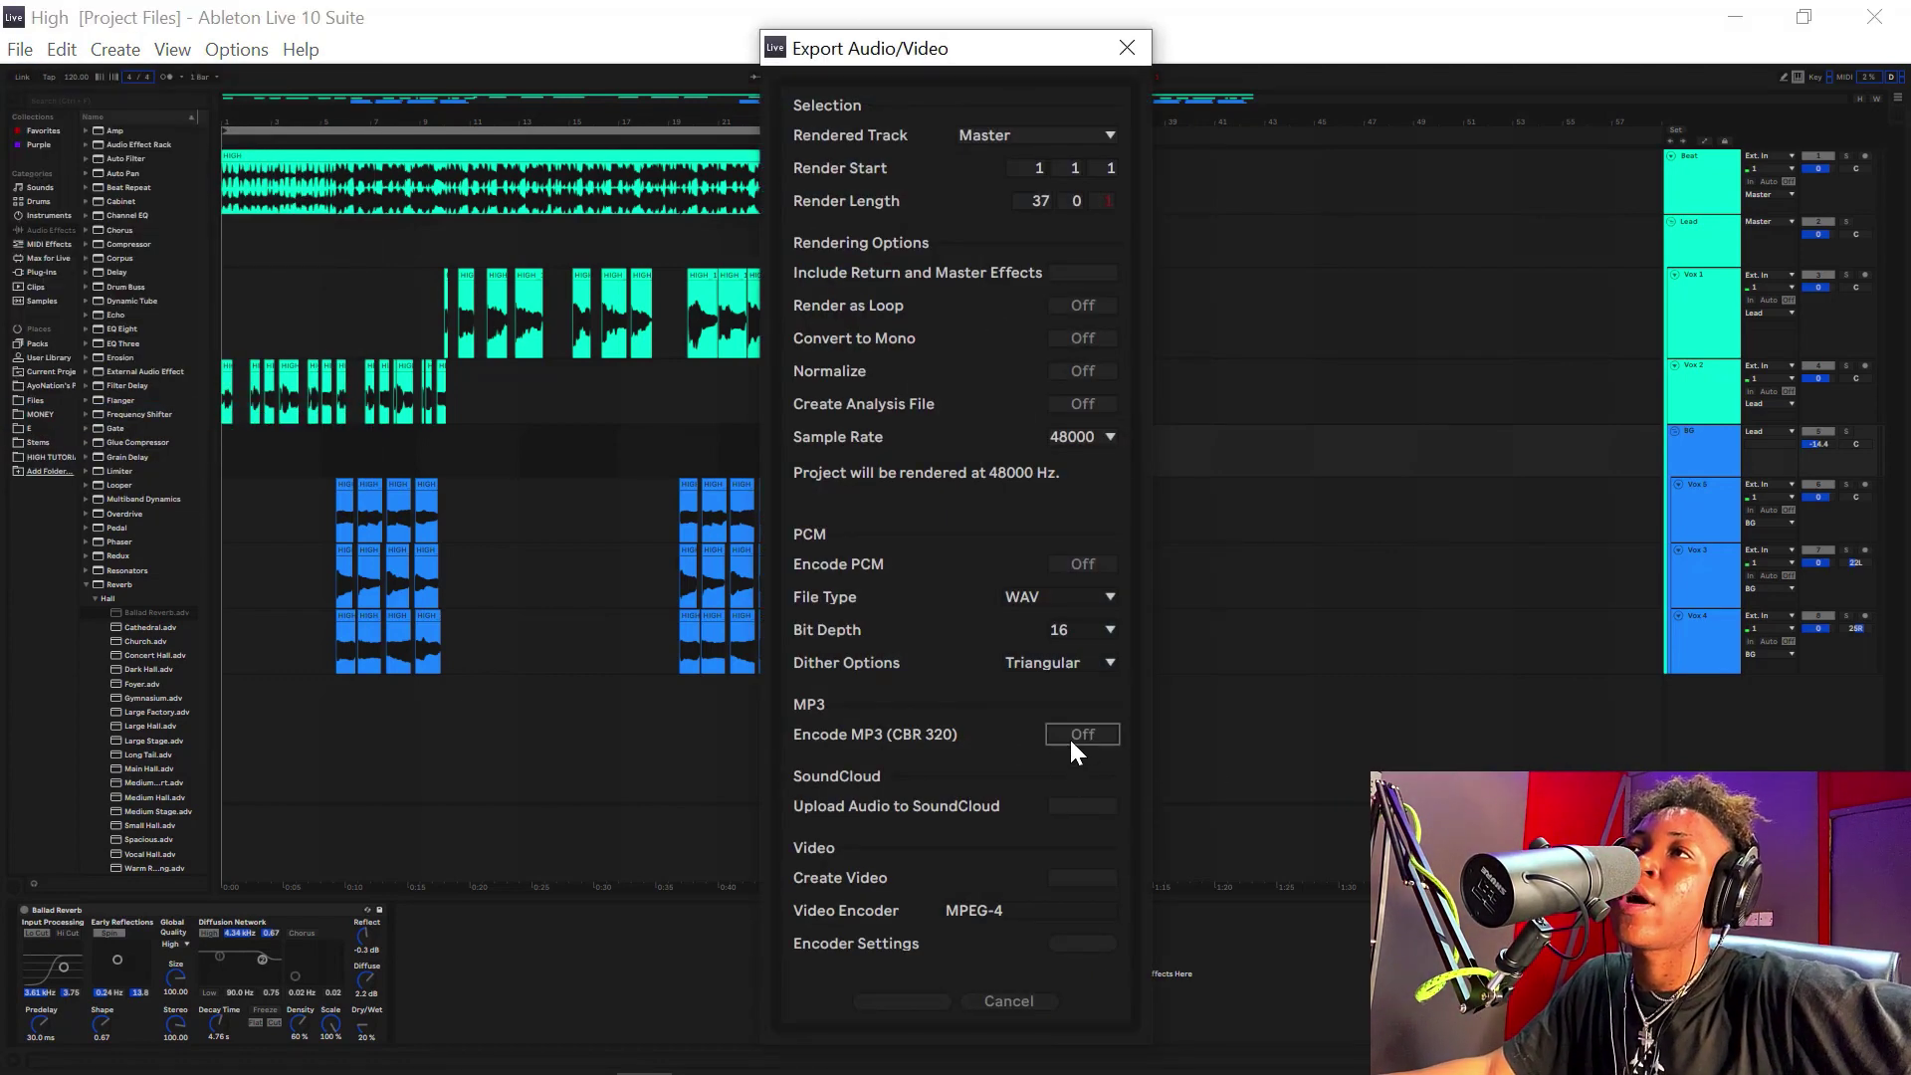
left_click(1079, 566)
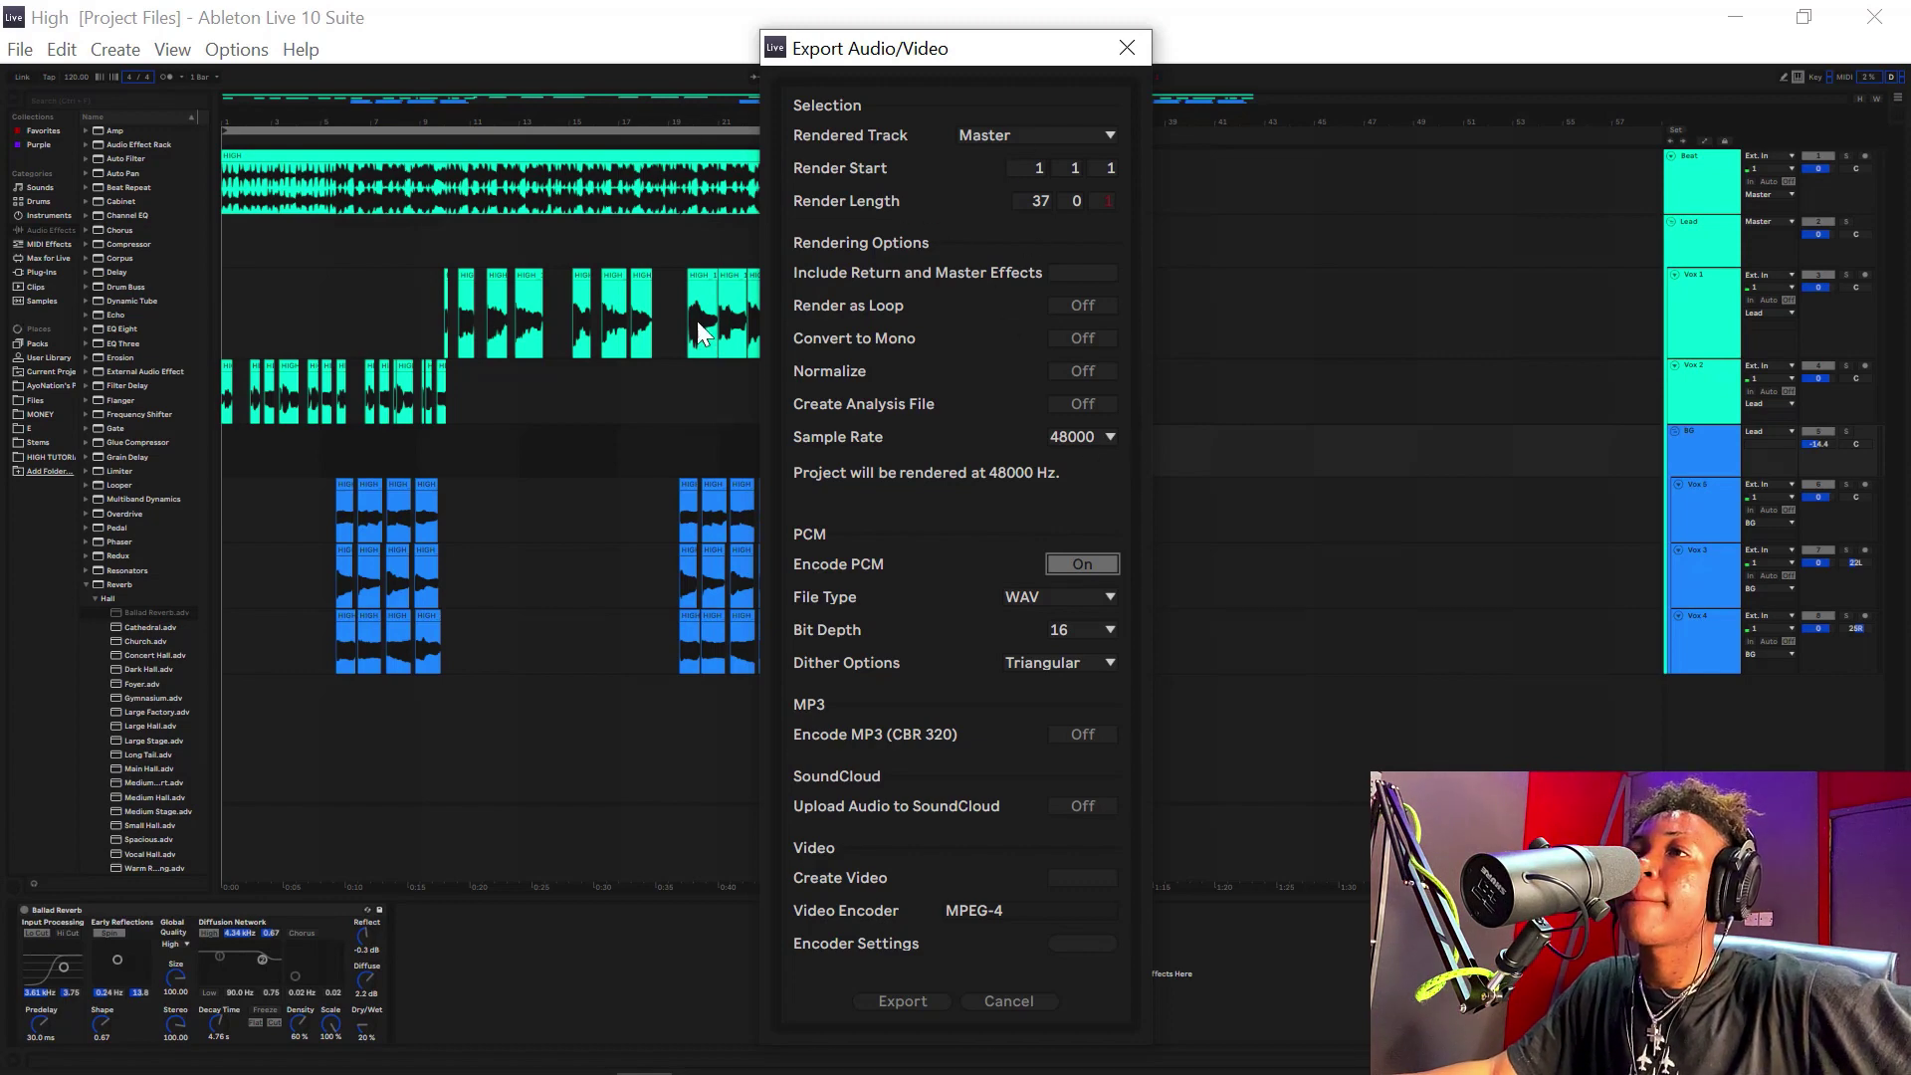
left_click(882, 999)
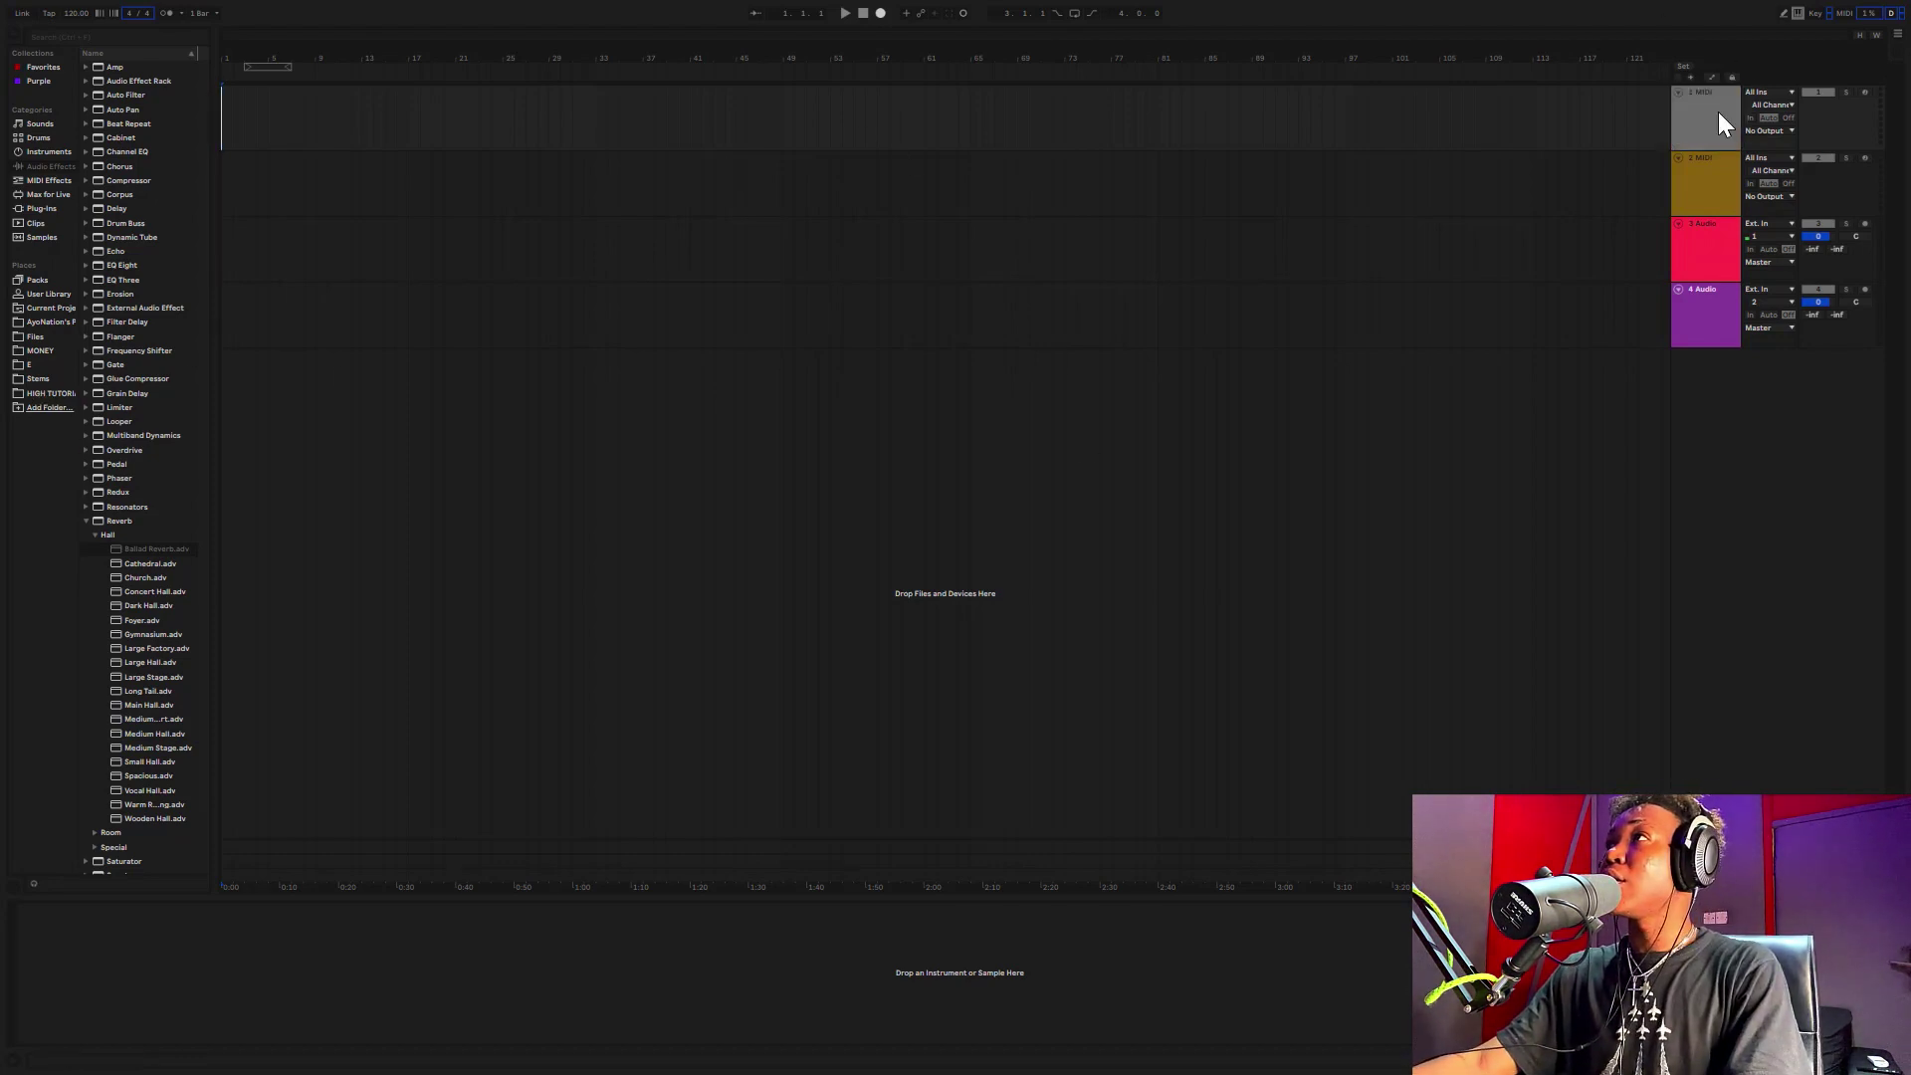
- Reduce the new set to one fresh audio track by deleting both MIDI tracks and both original audio tracks
left_click(1722, 235, "shift")
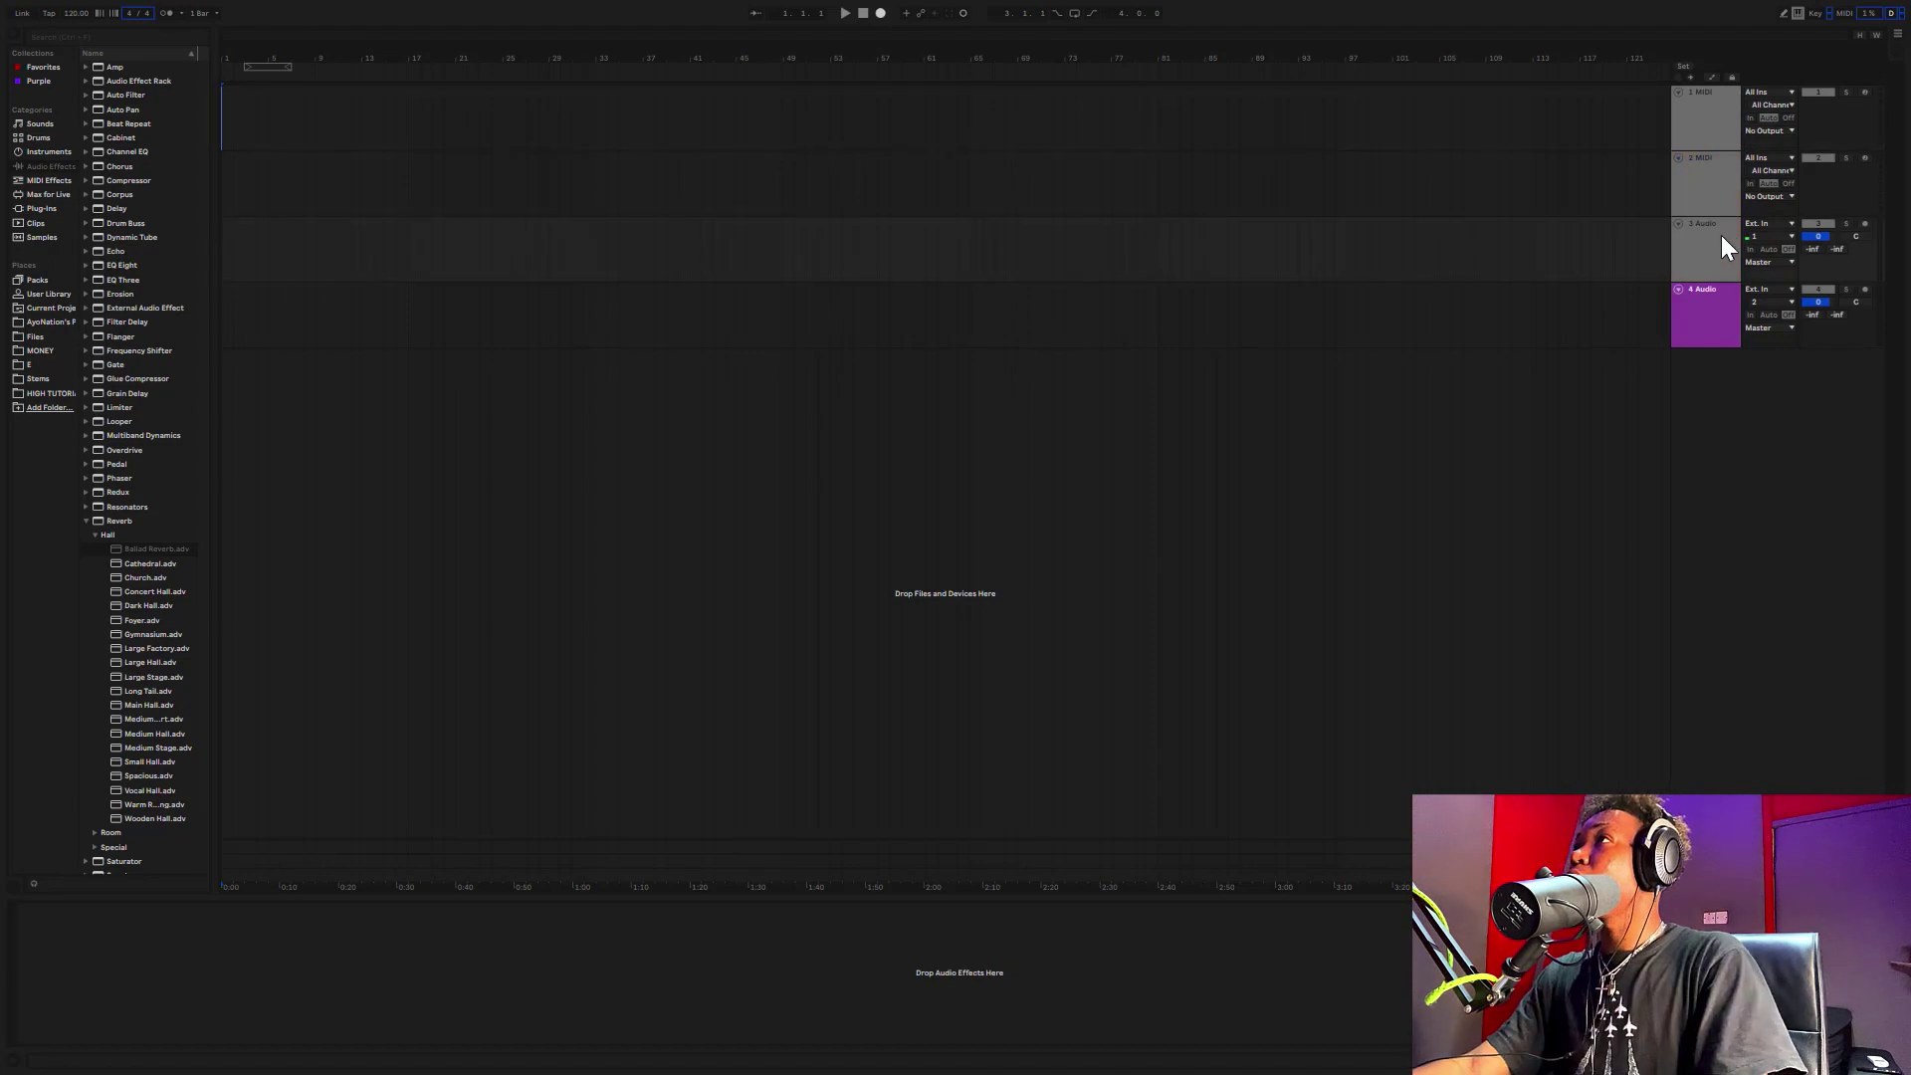
key("Delete")
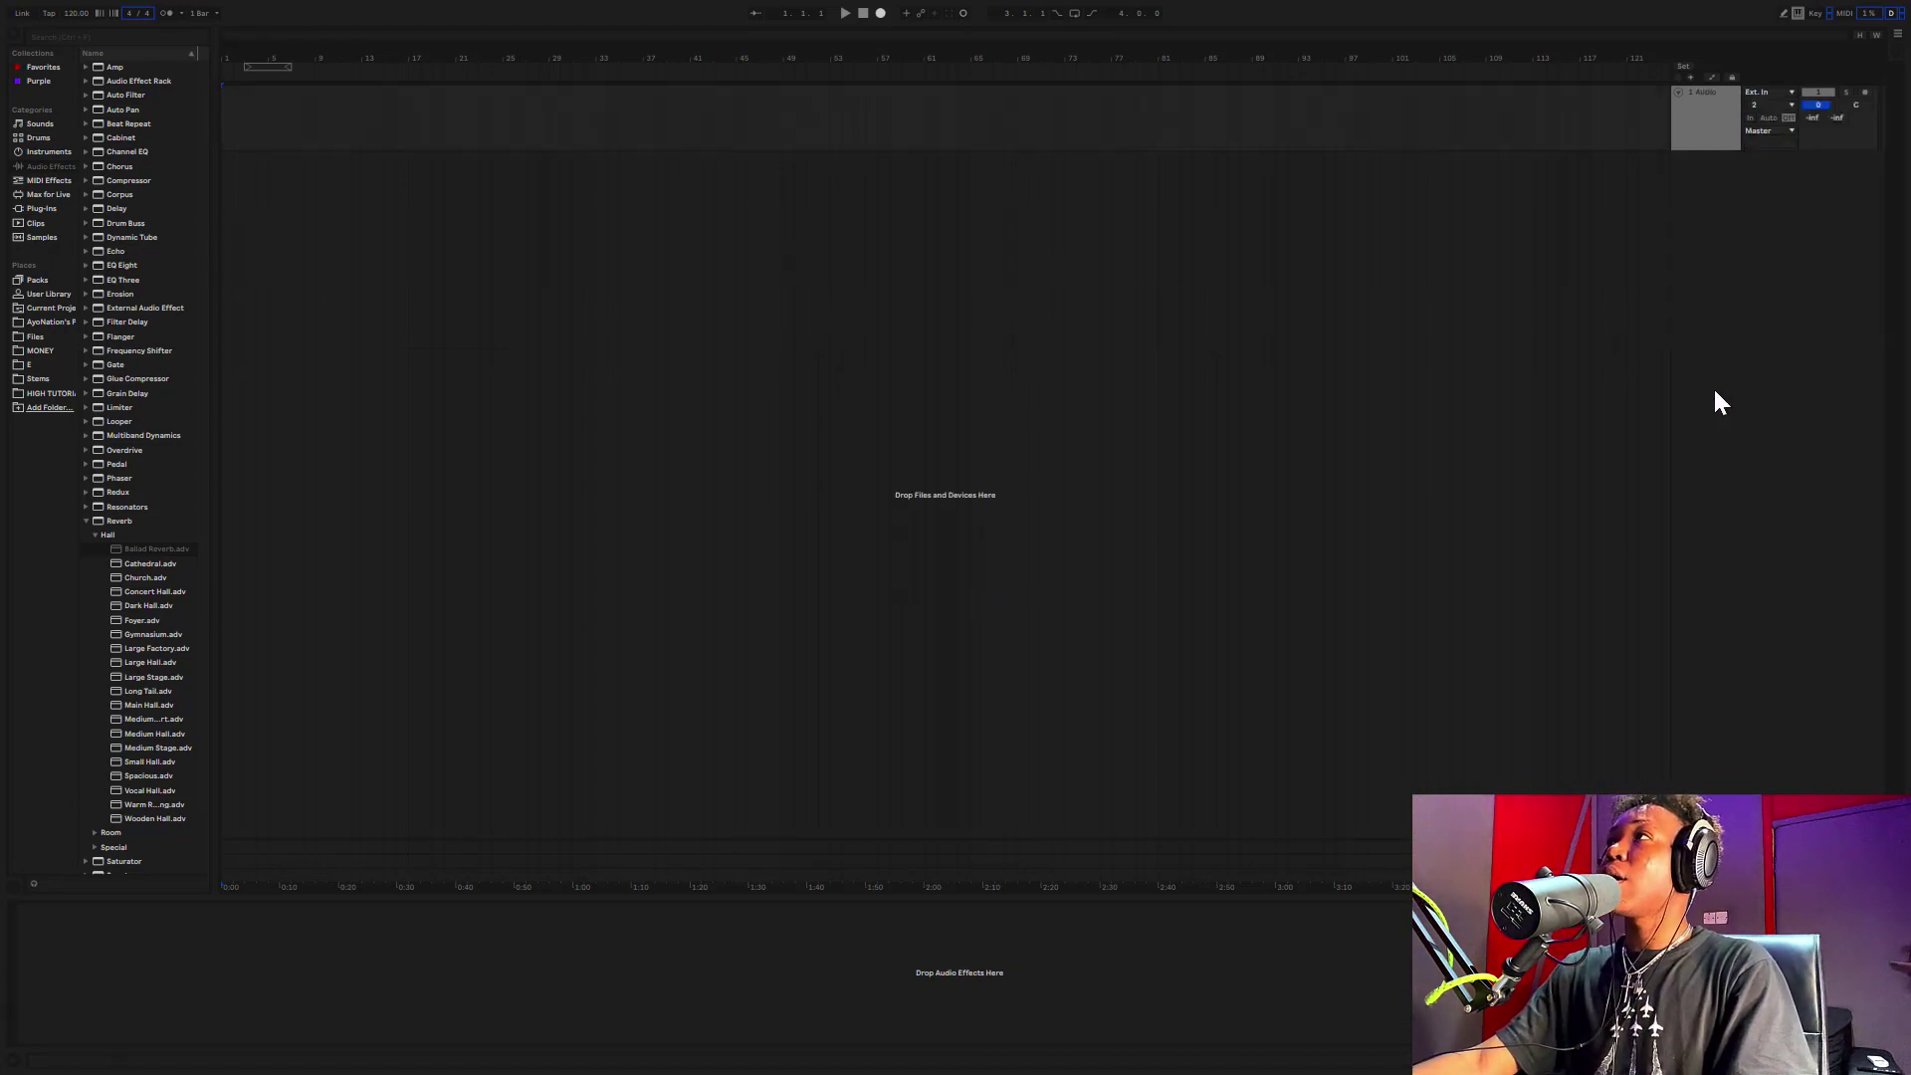
right_click(1702, 230)
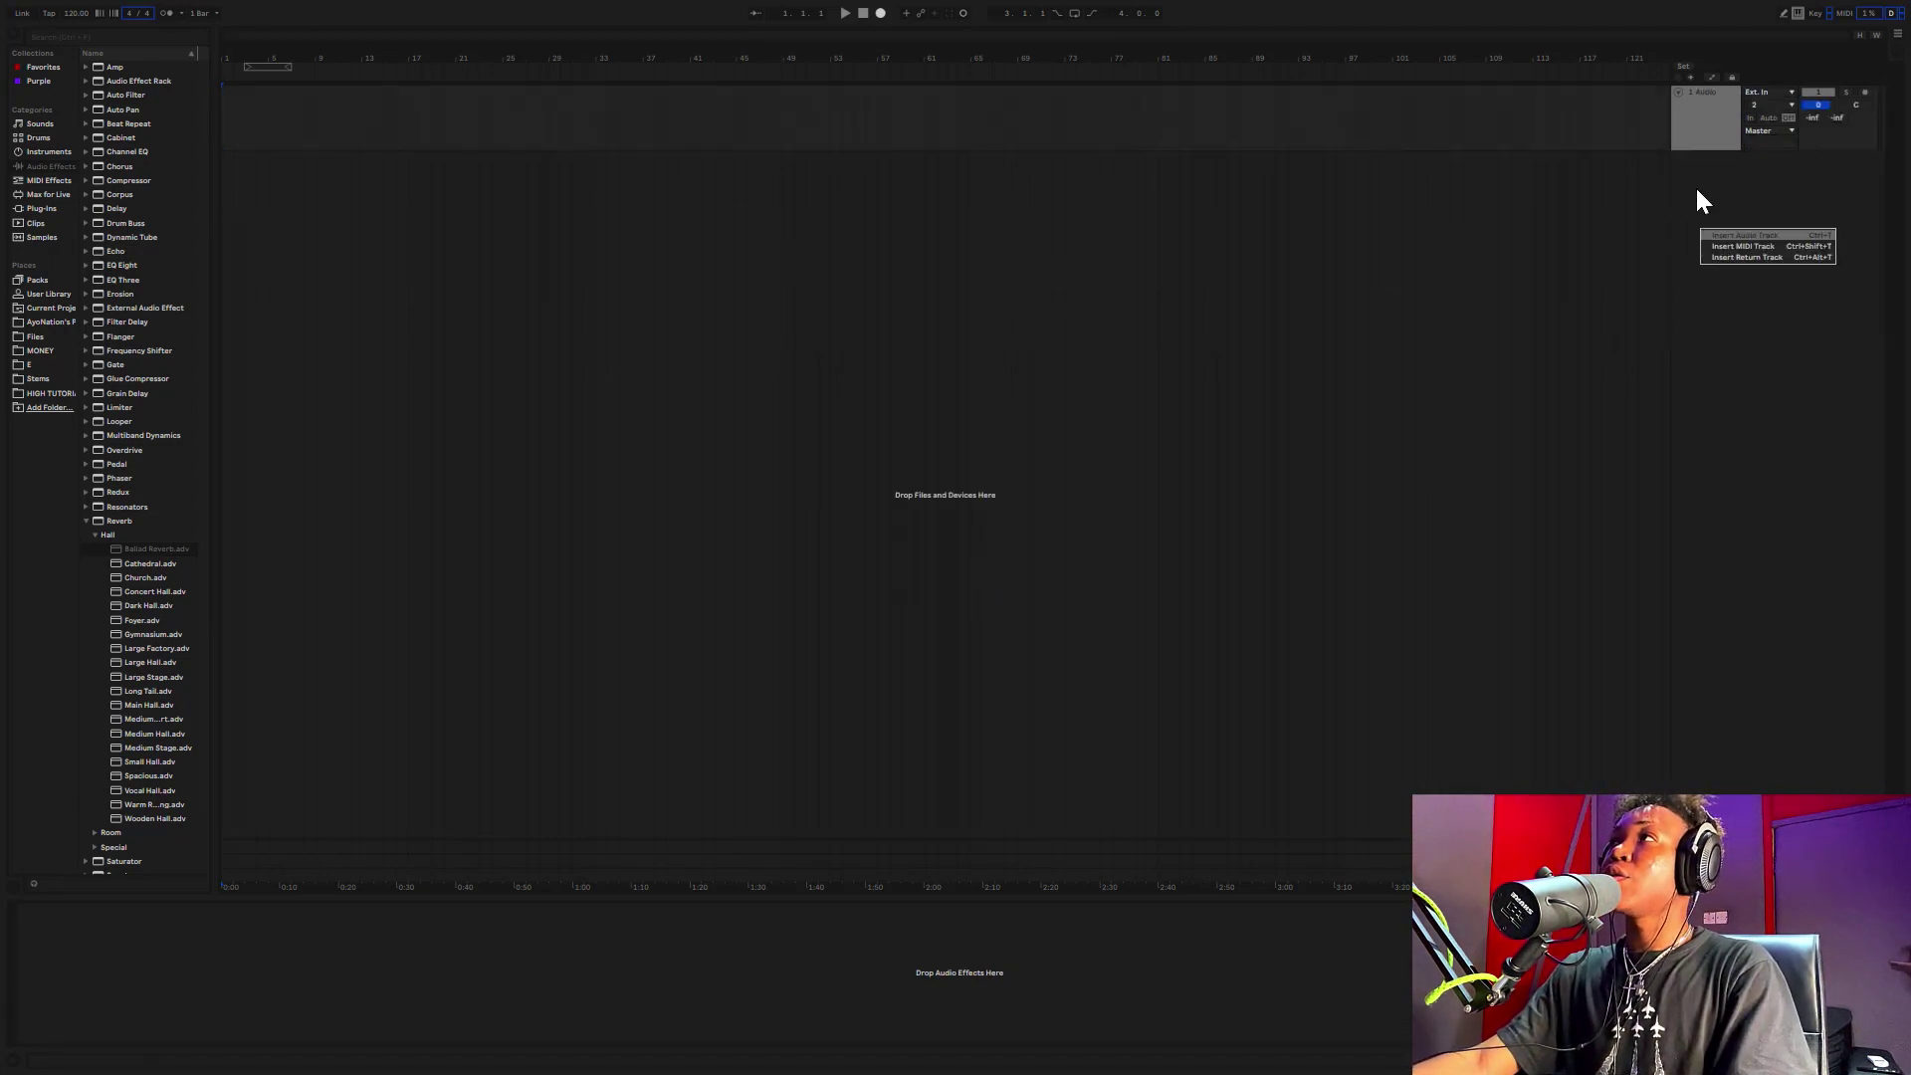
right_click(1697, 189)
left_click(1719, 189)
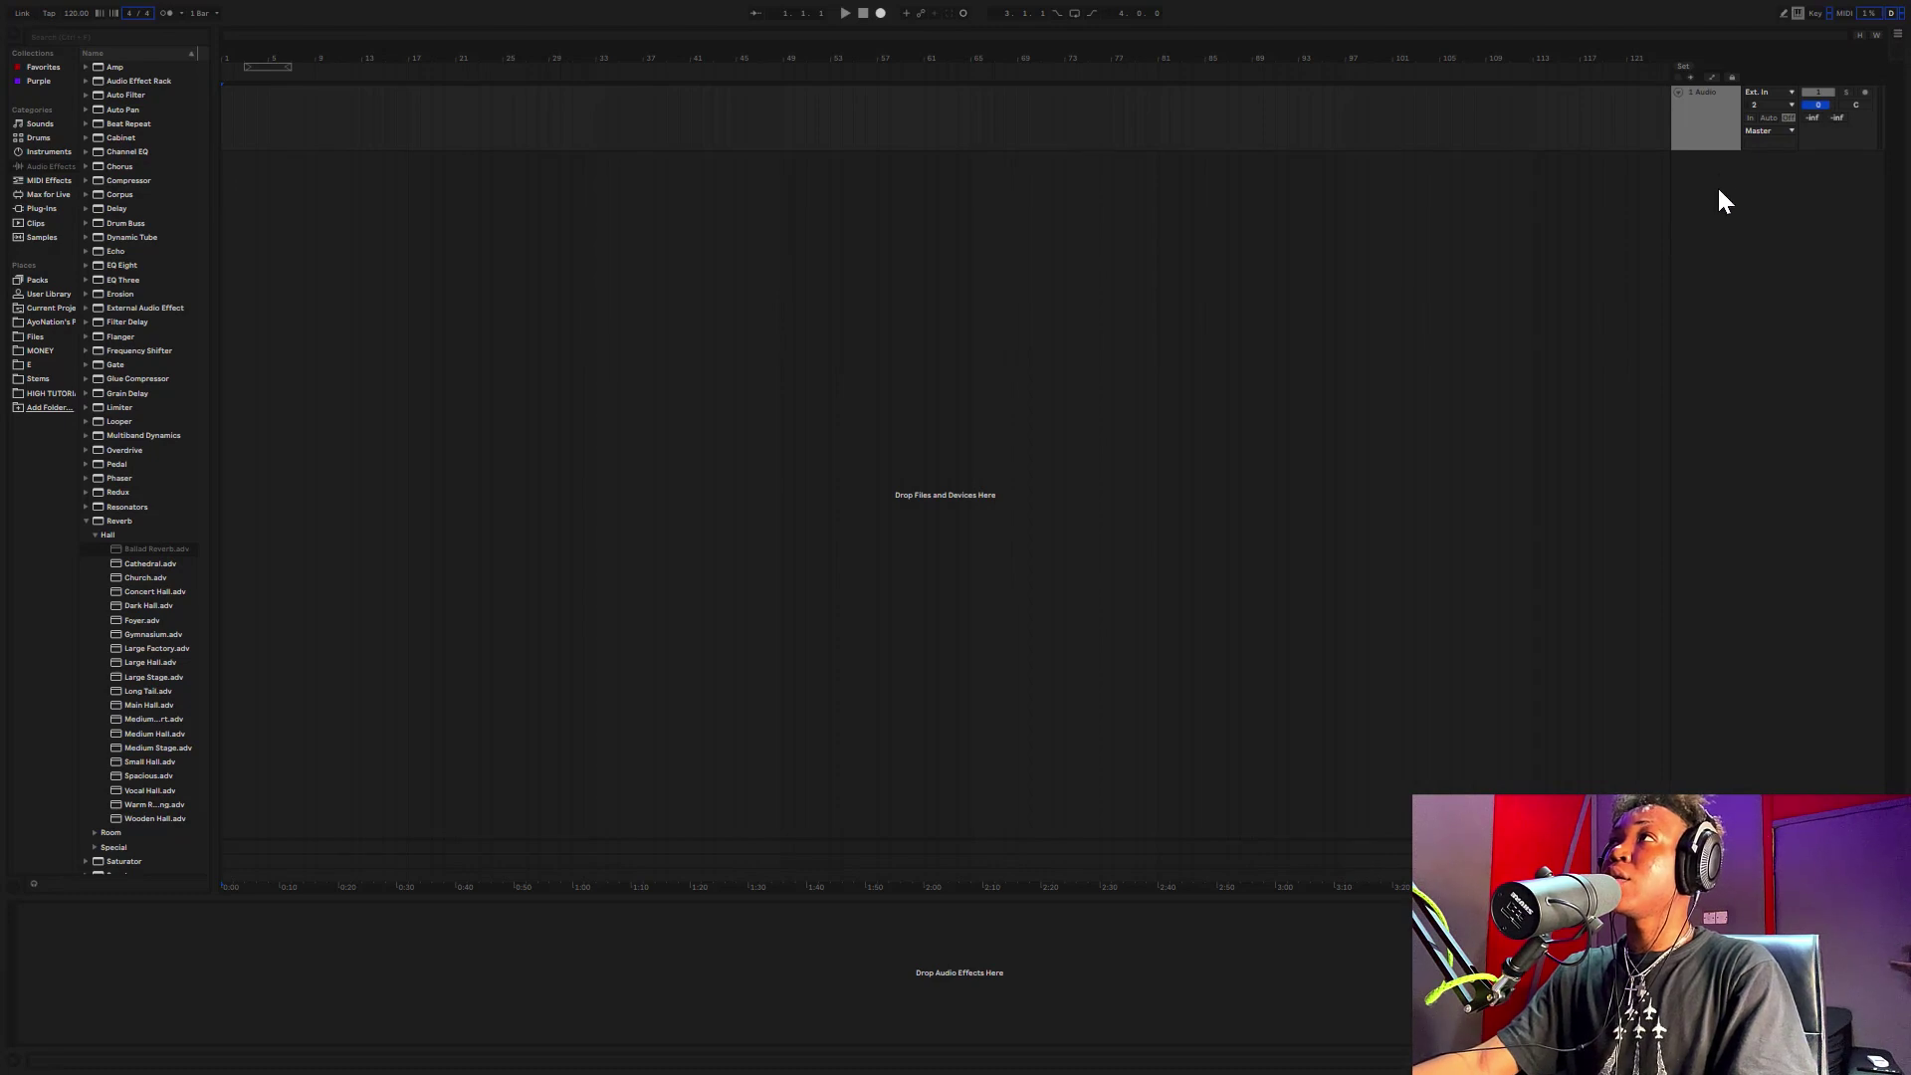
key("ctrl+t")
right_click(1711, 116)
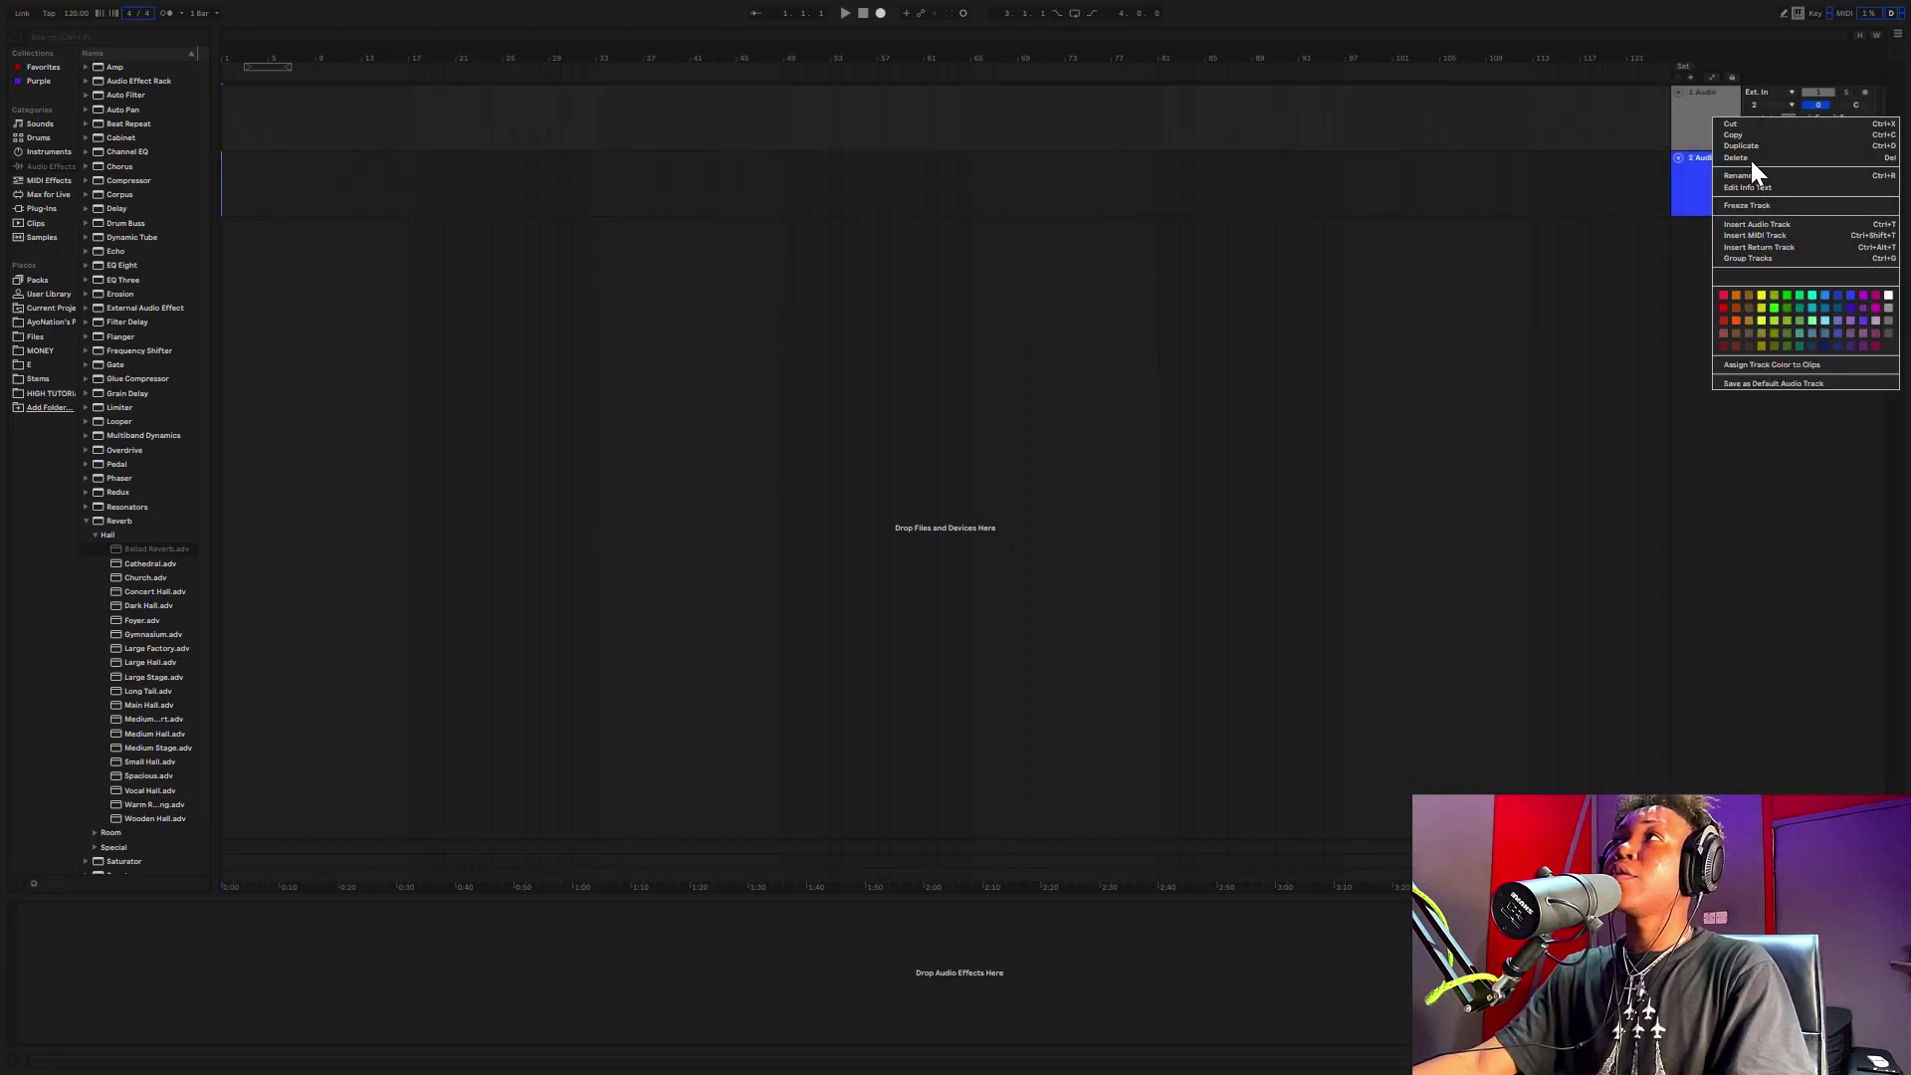
left_click(1752, 160)
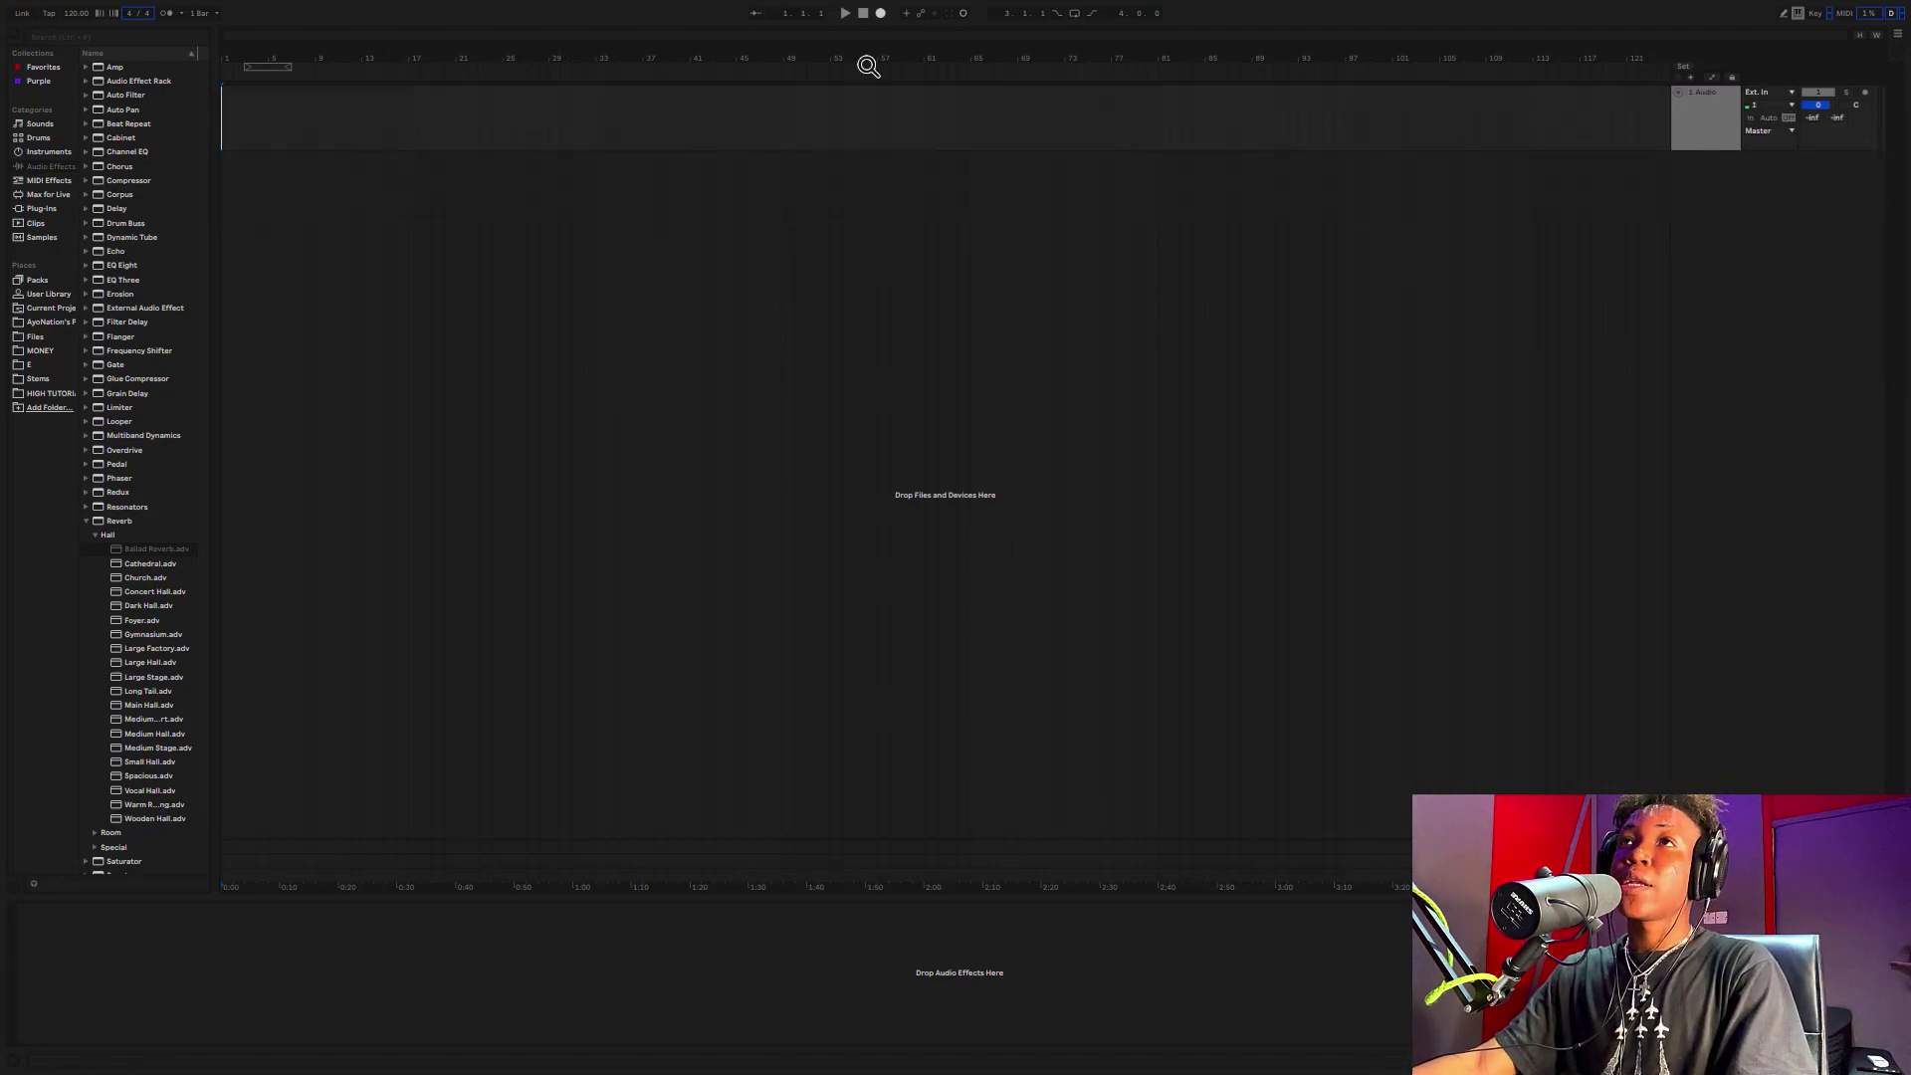
- Set the adaptive grid to Widest and place High.wav from the tutorial's Exported folder at the start of the audio track
right_click(687, 431)
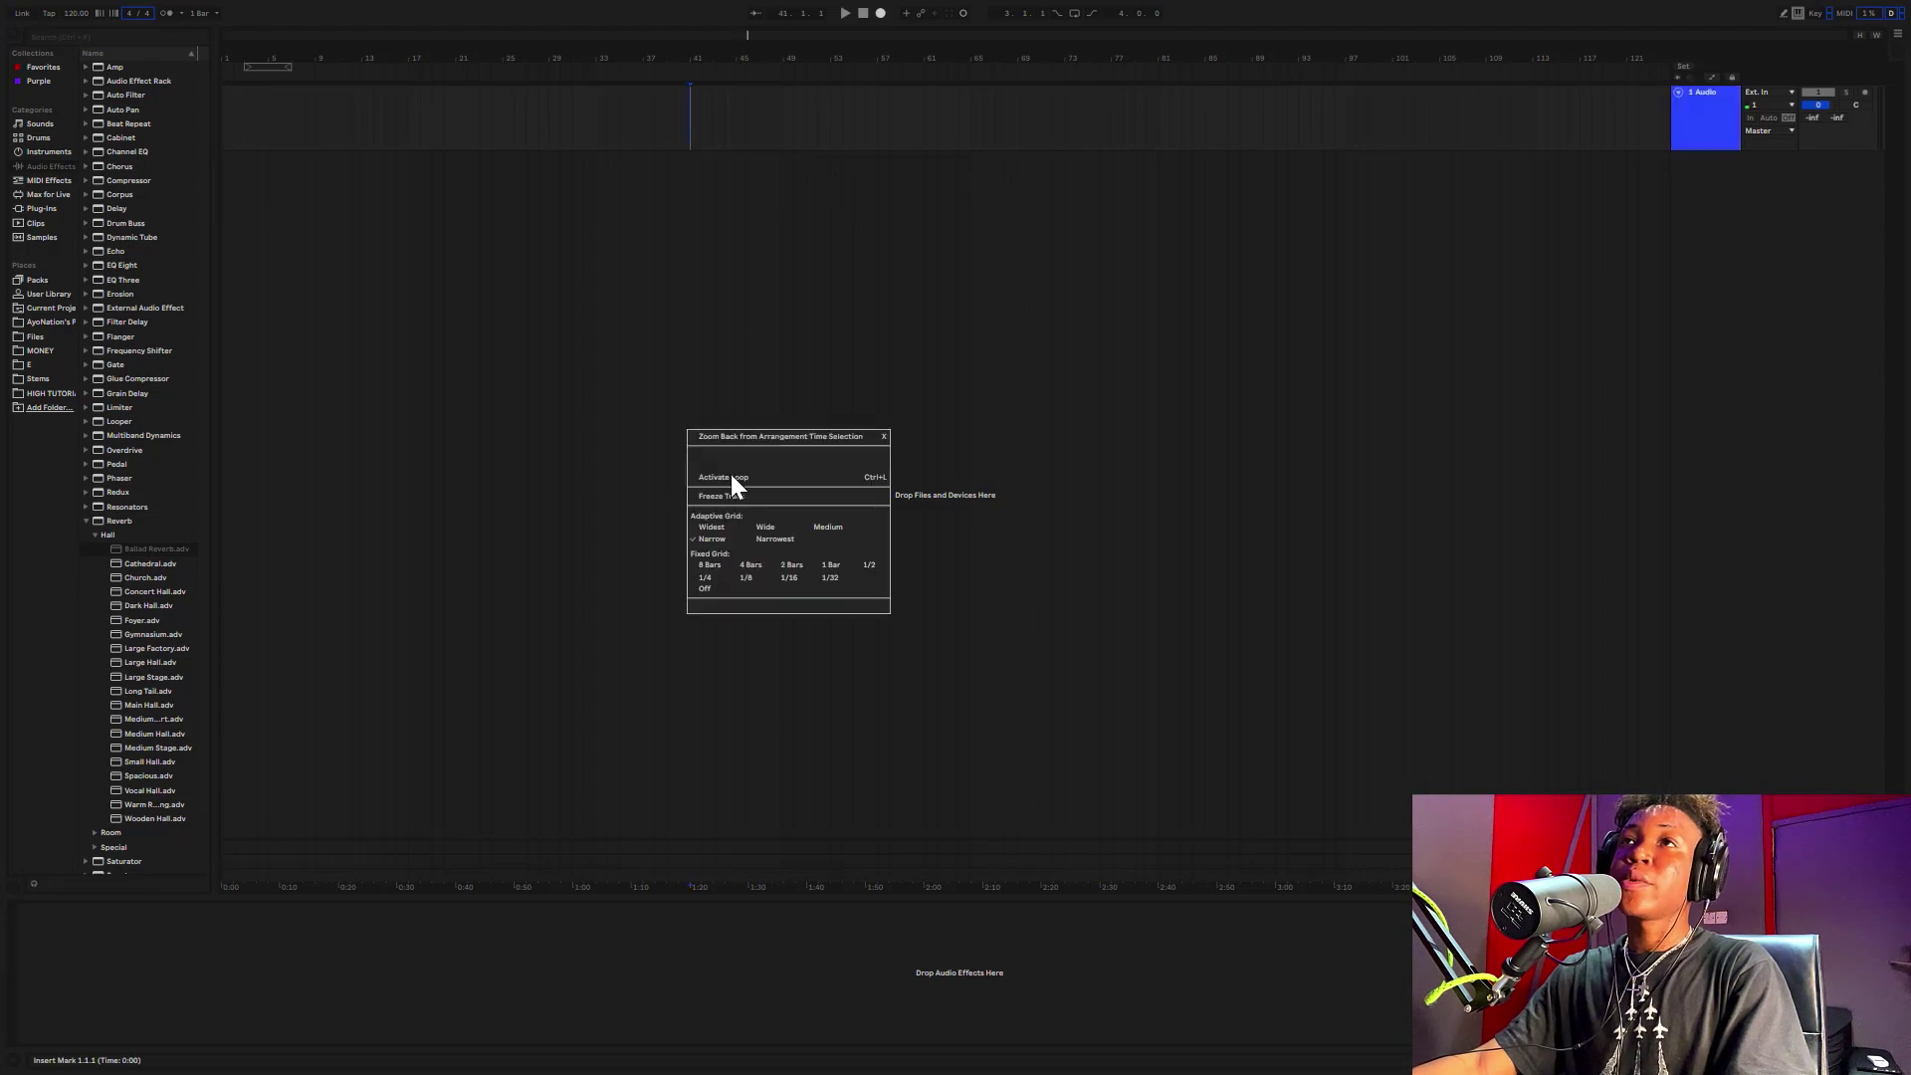
left_click(713, 525)
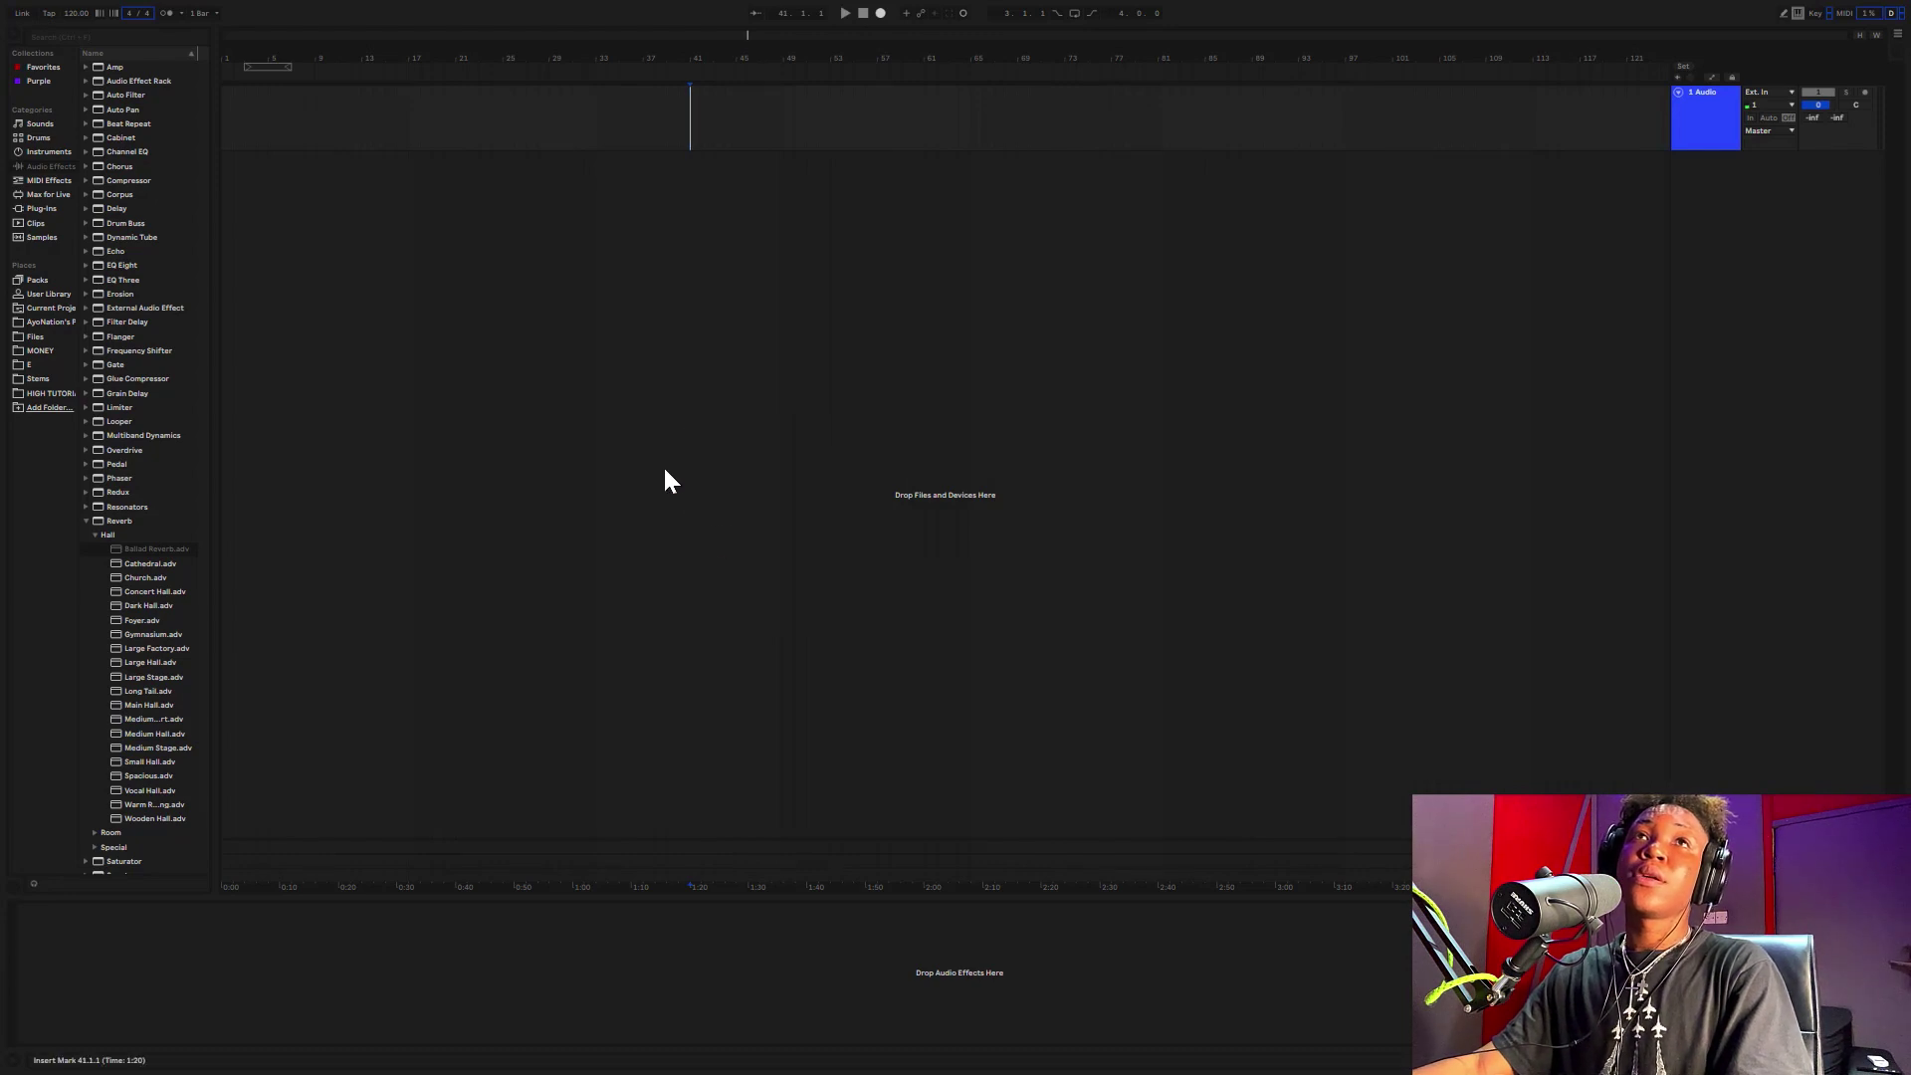
left_click(49, 394)
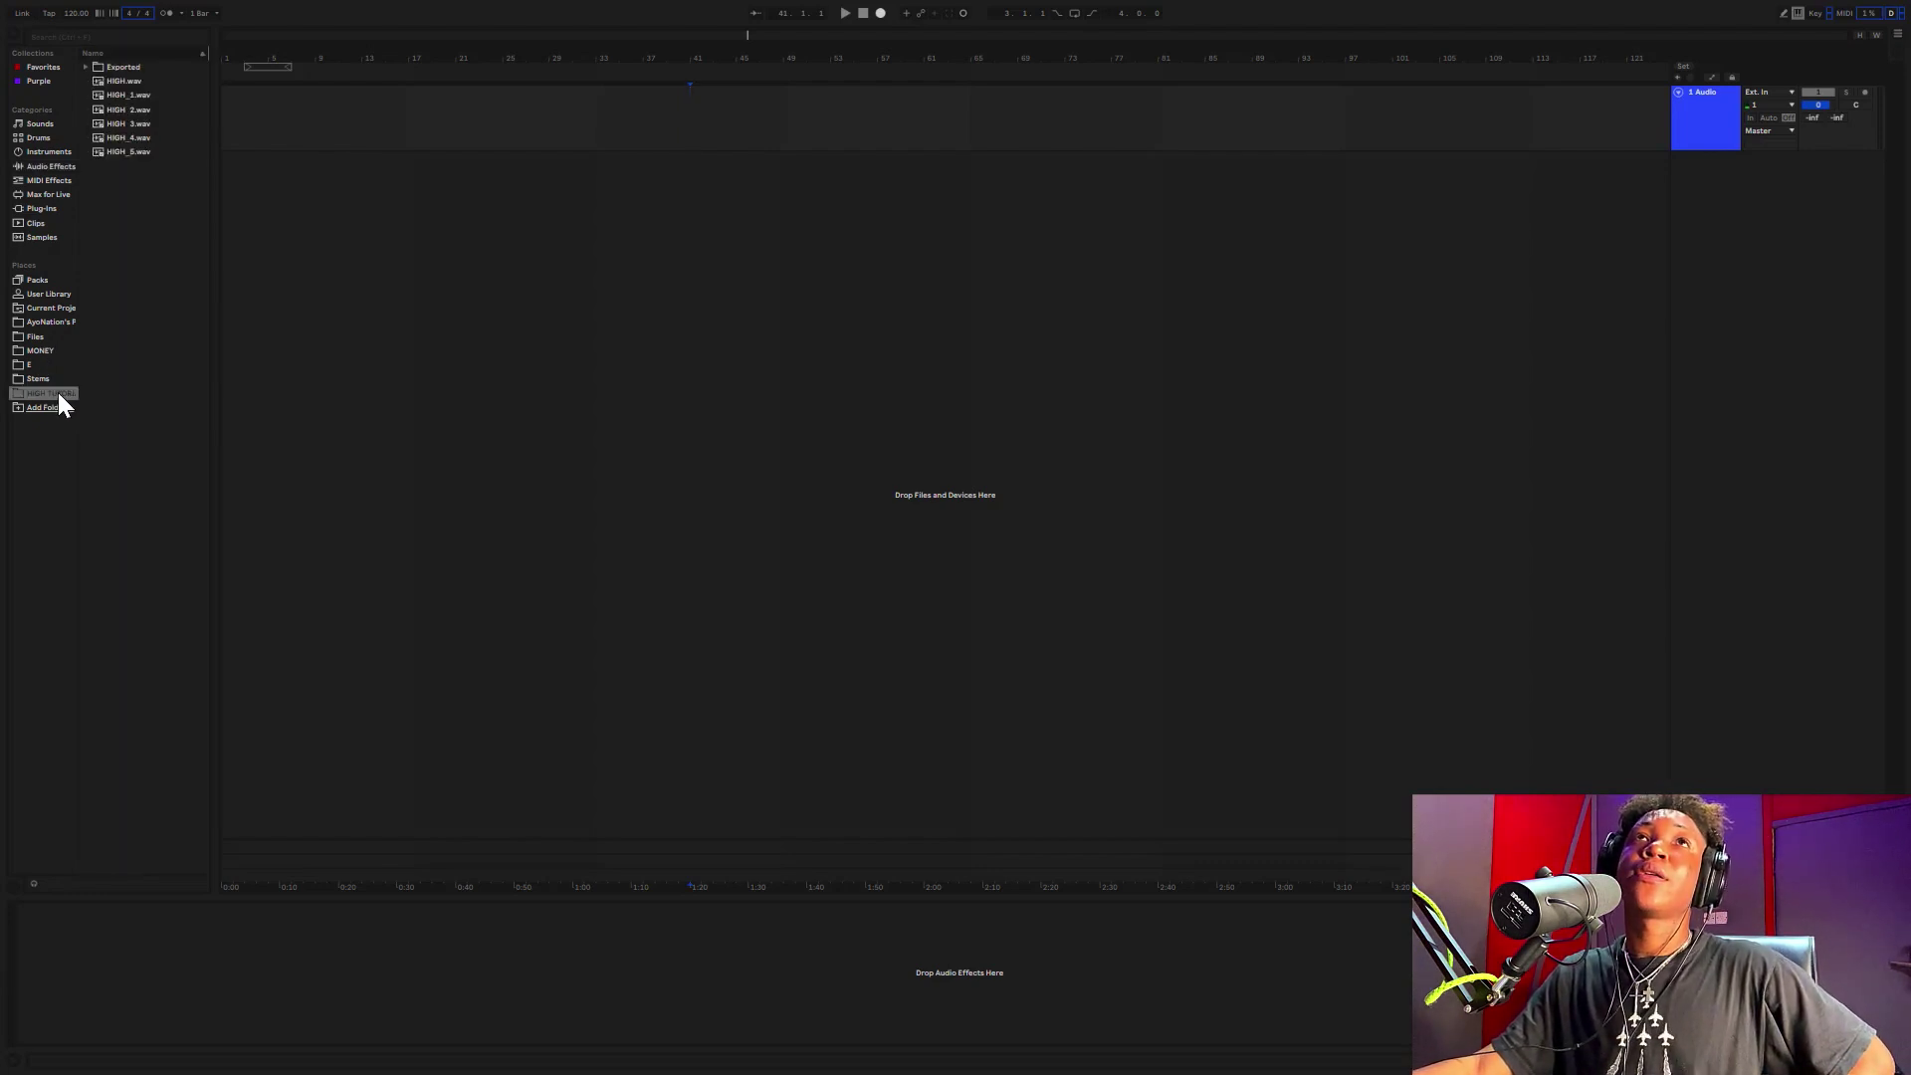
left_click(86, 67)
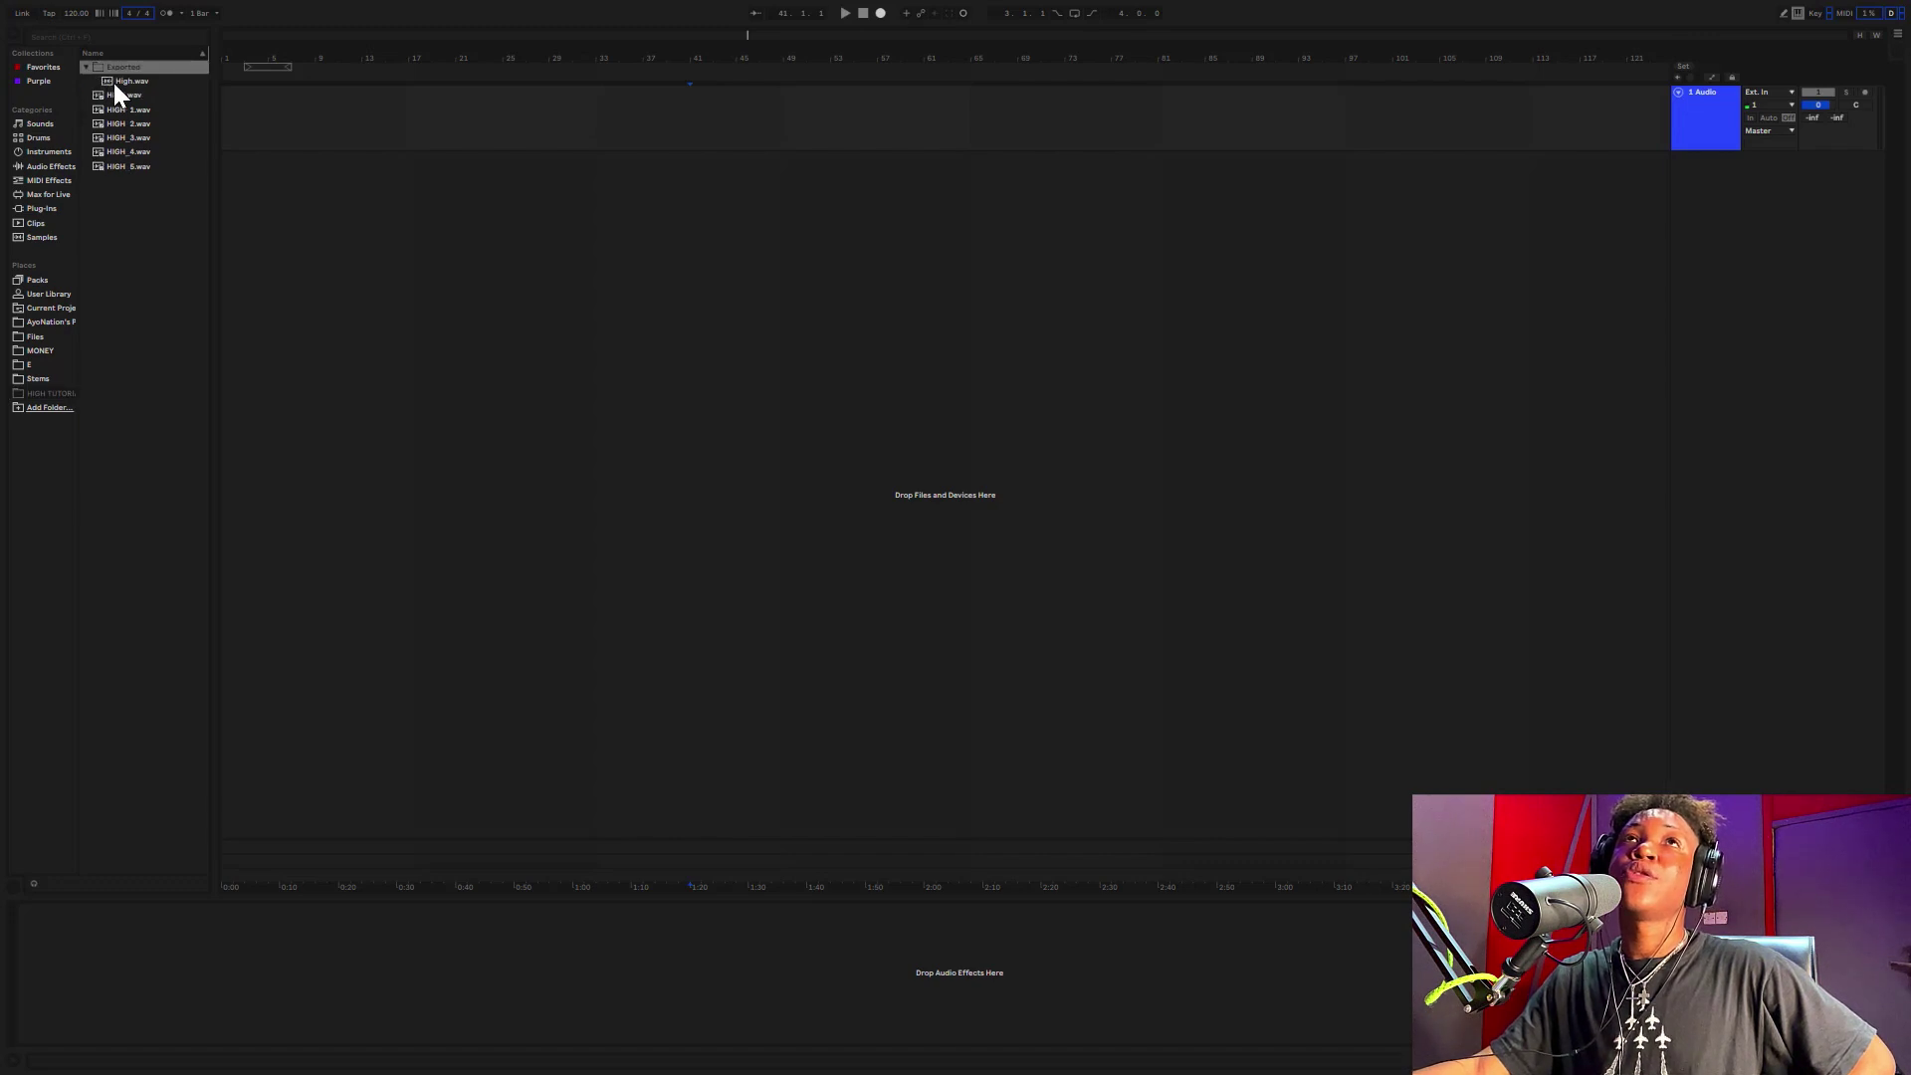
left_click_drag(113, 81, 286, 111)
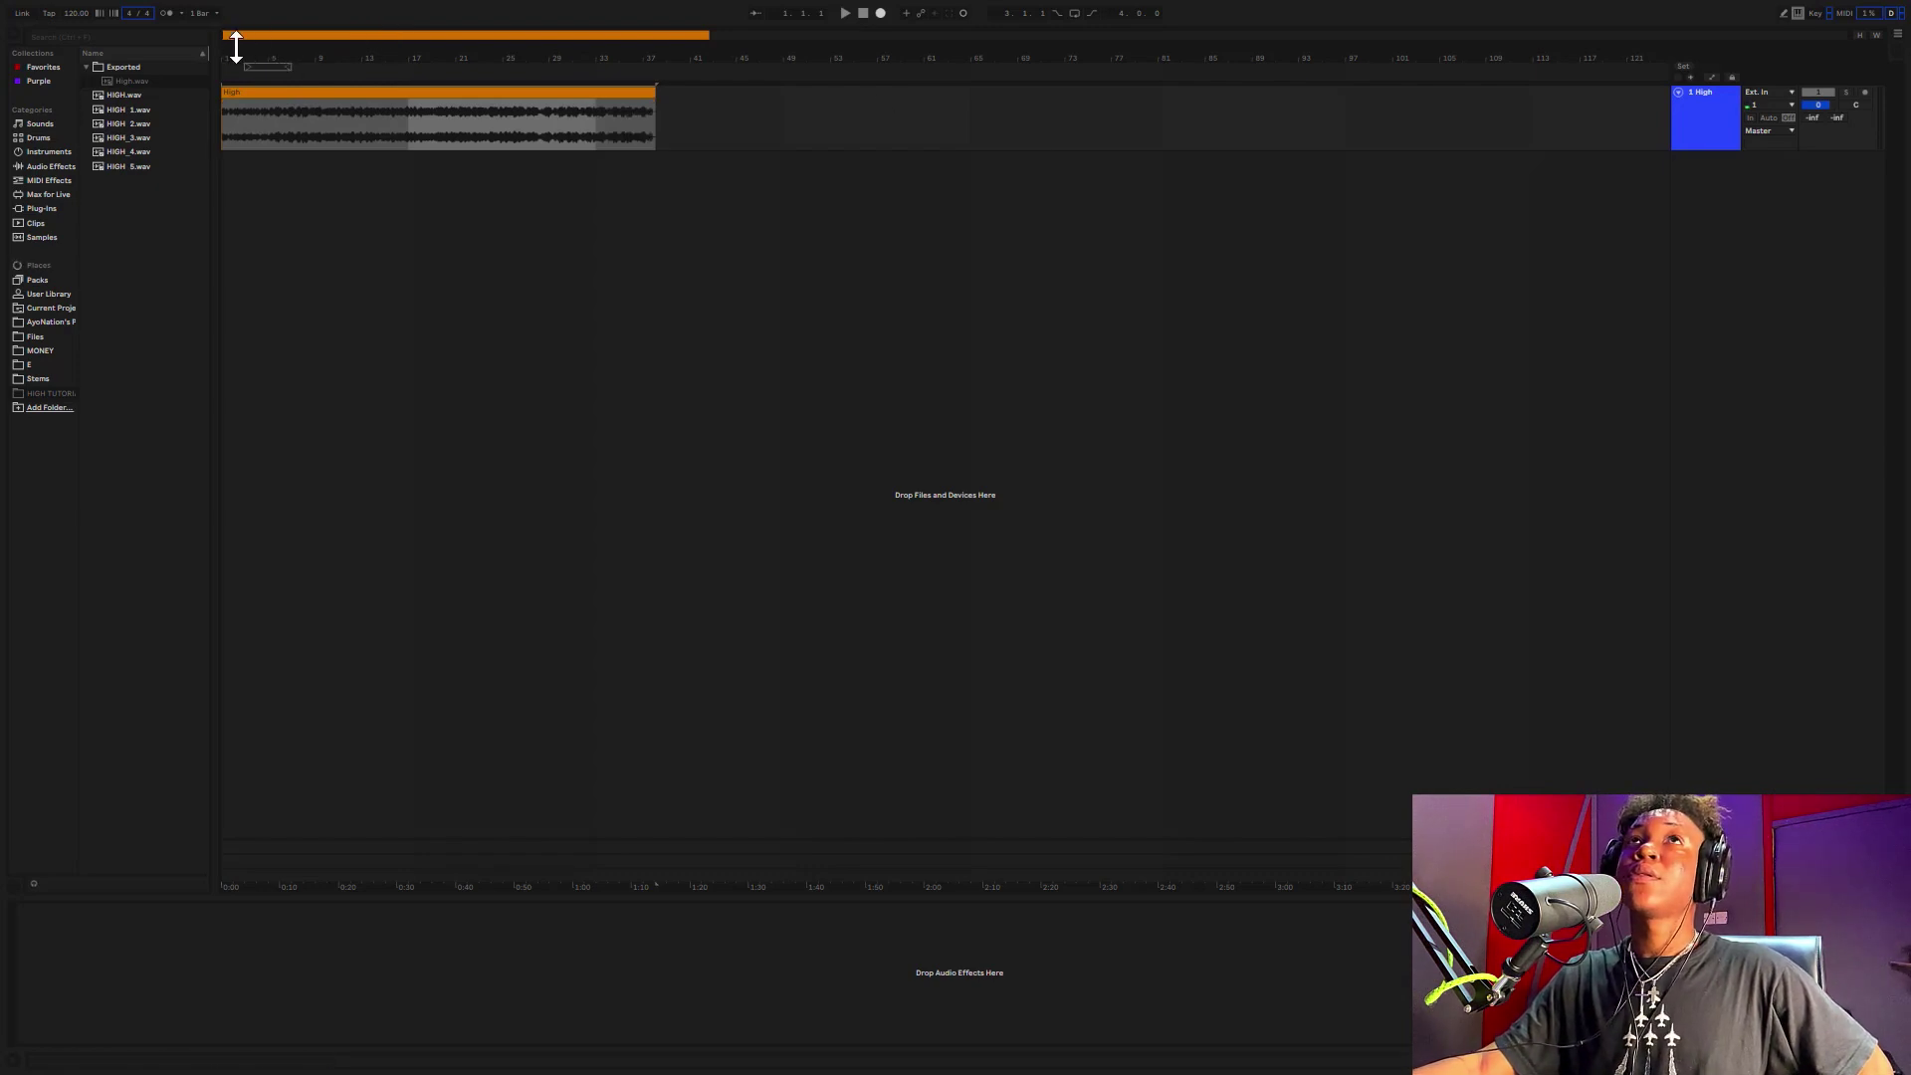
- Turn the fixed grid off and stretch the loop region from bar 1 to the end of the High clip
left_click_drag(236, 49, 236, 148)
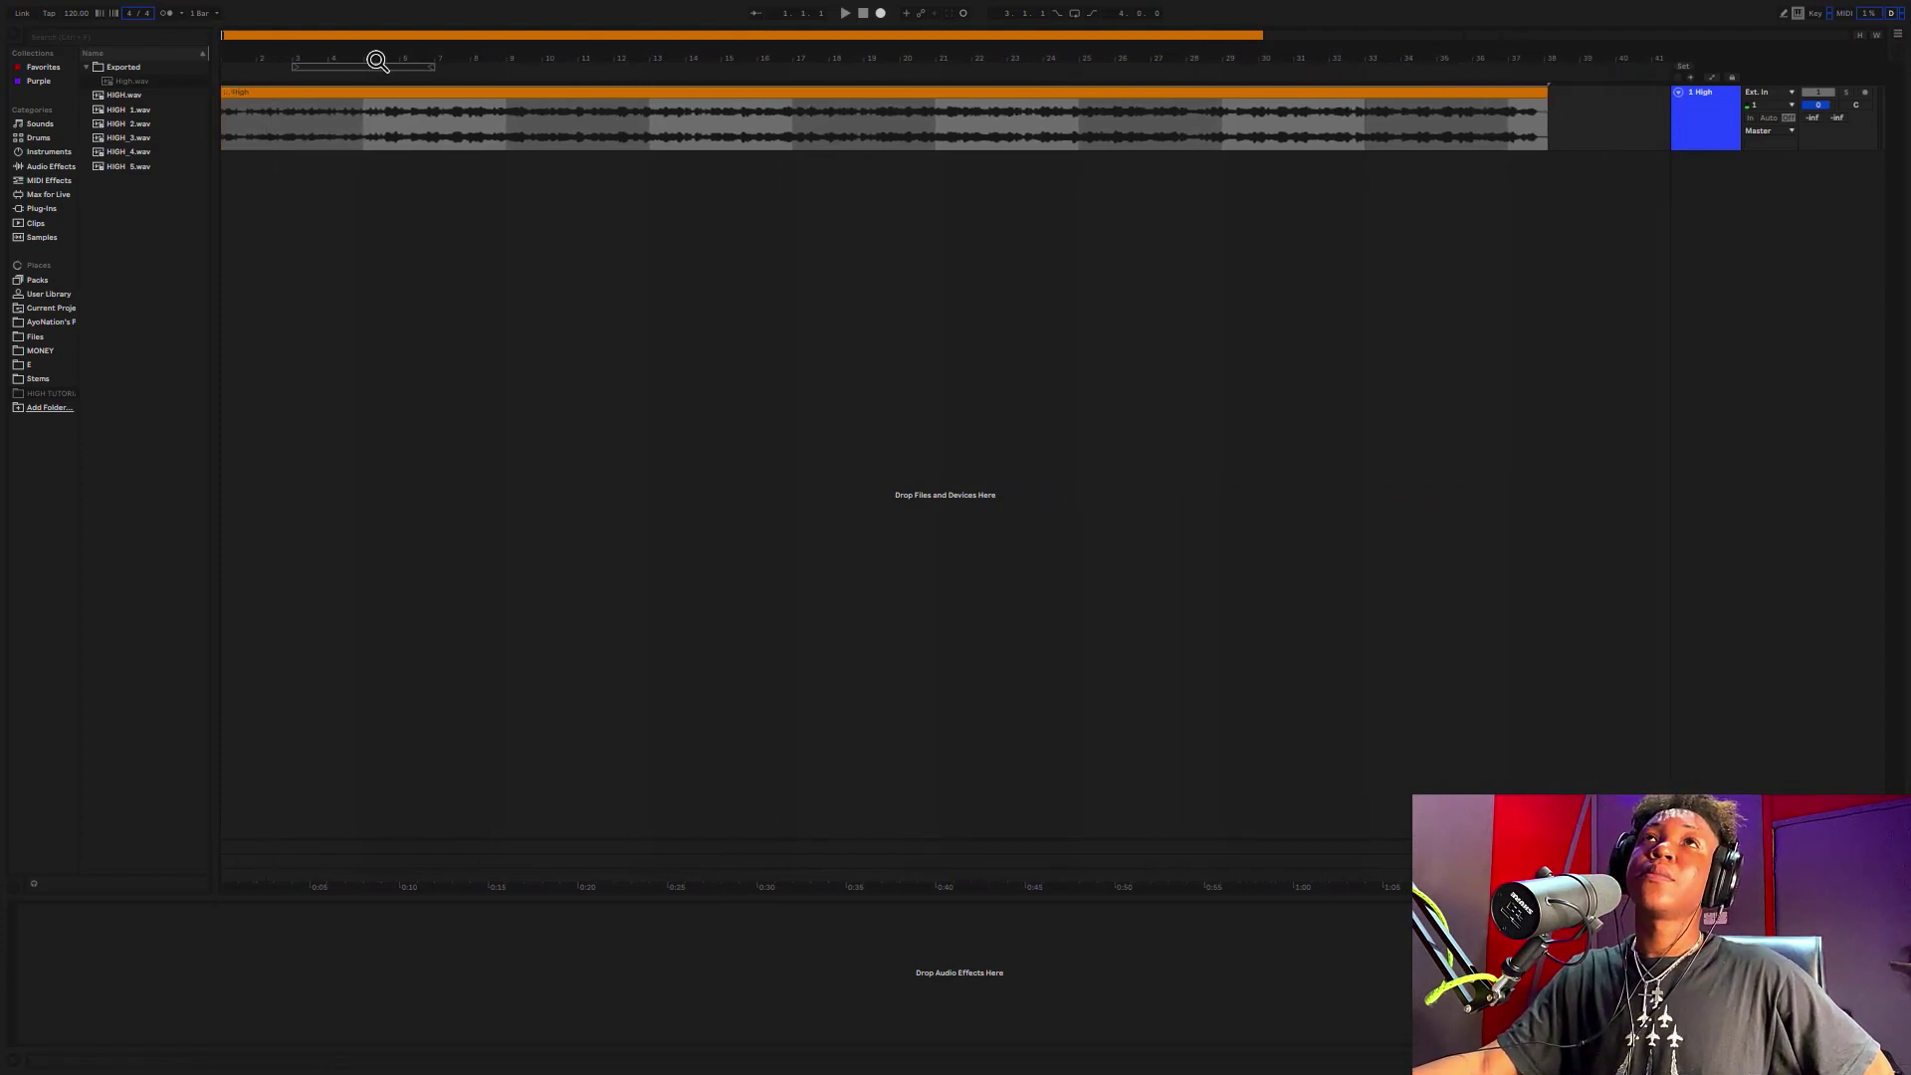
left_click_drag(383, 67, 472, 71)
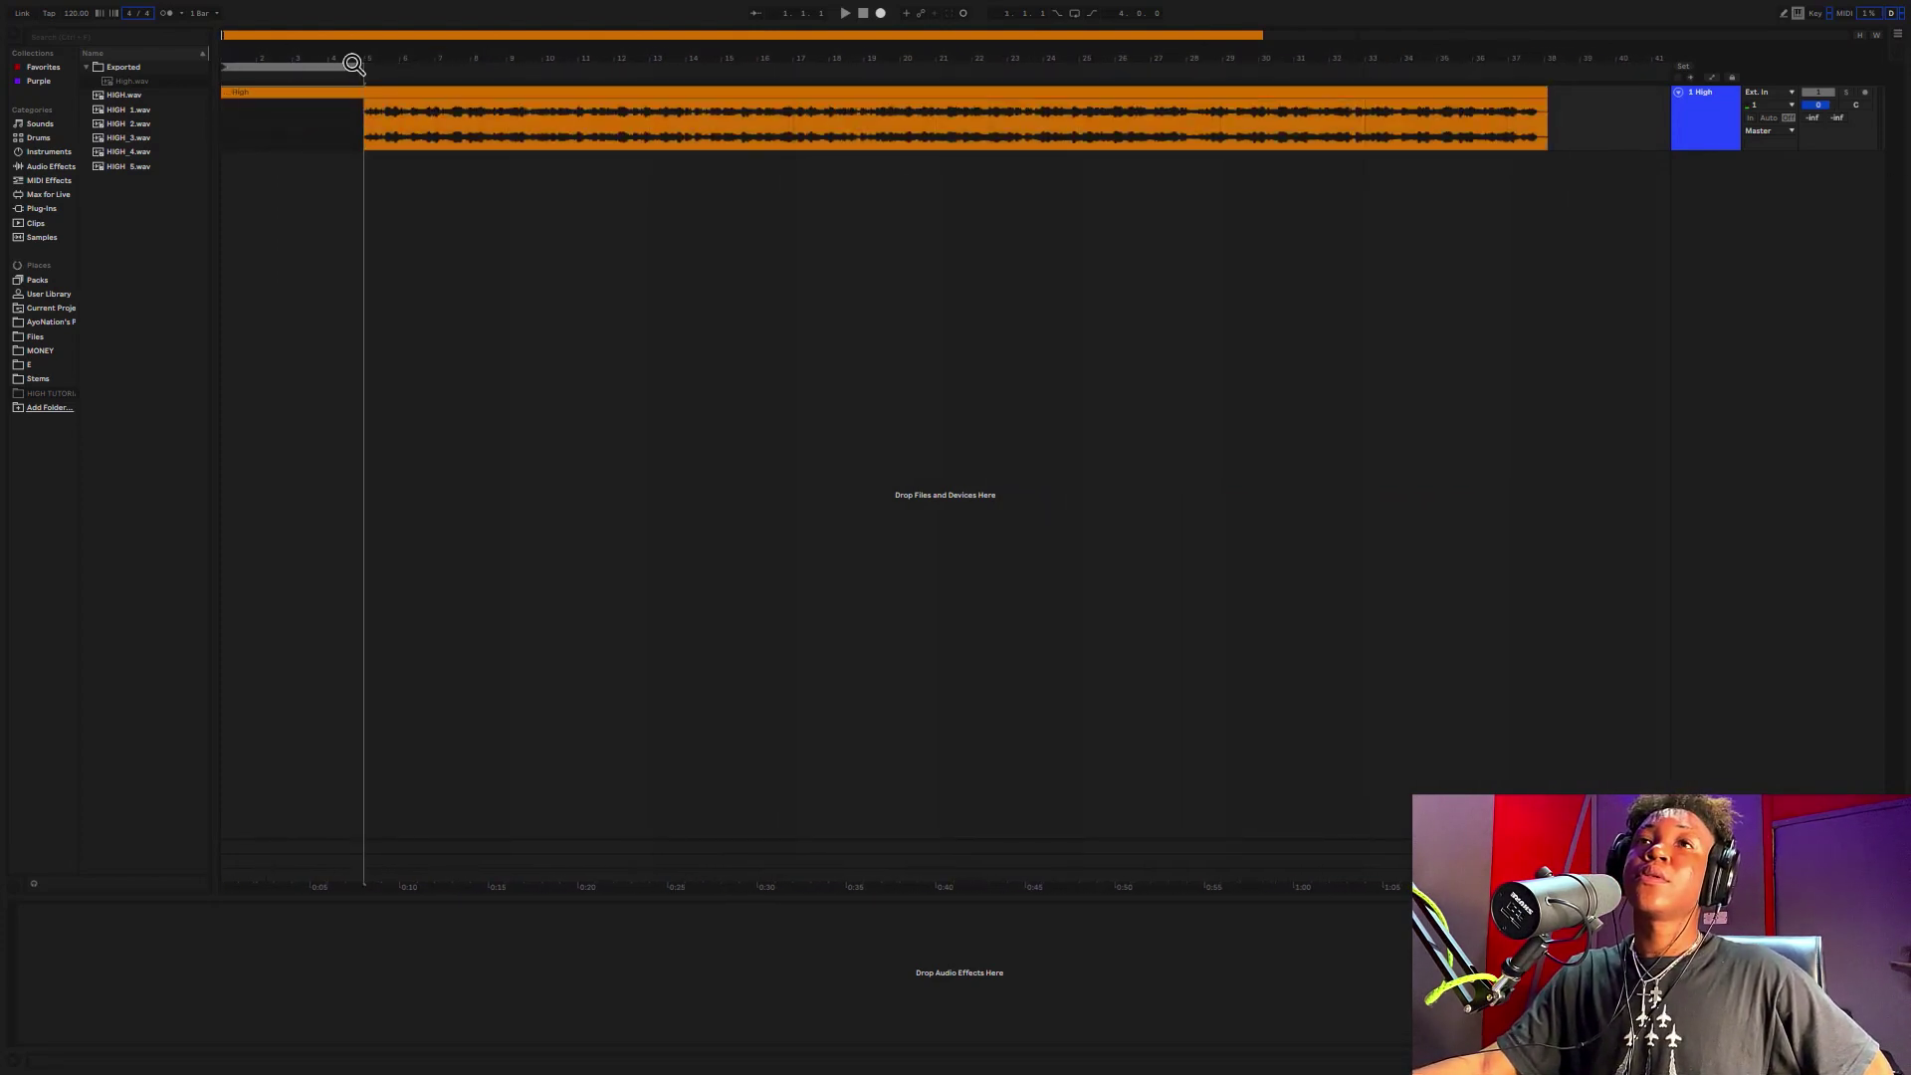
right_click(430, 380)
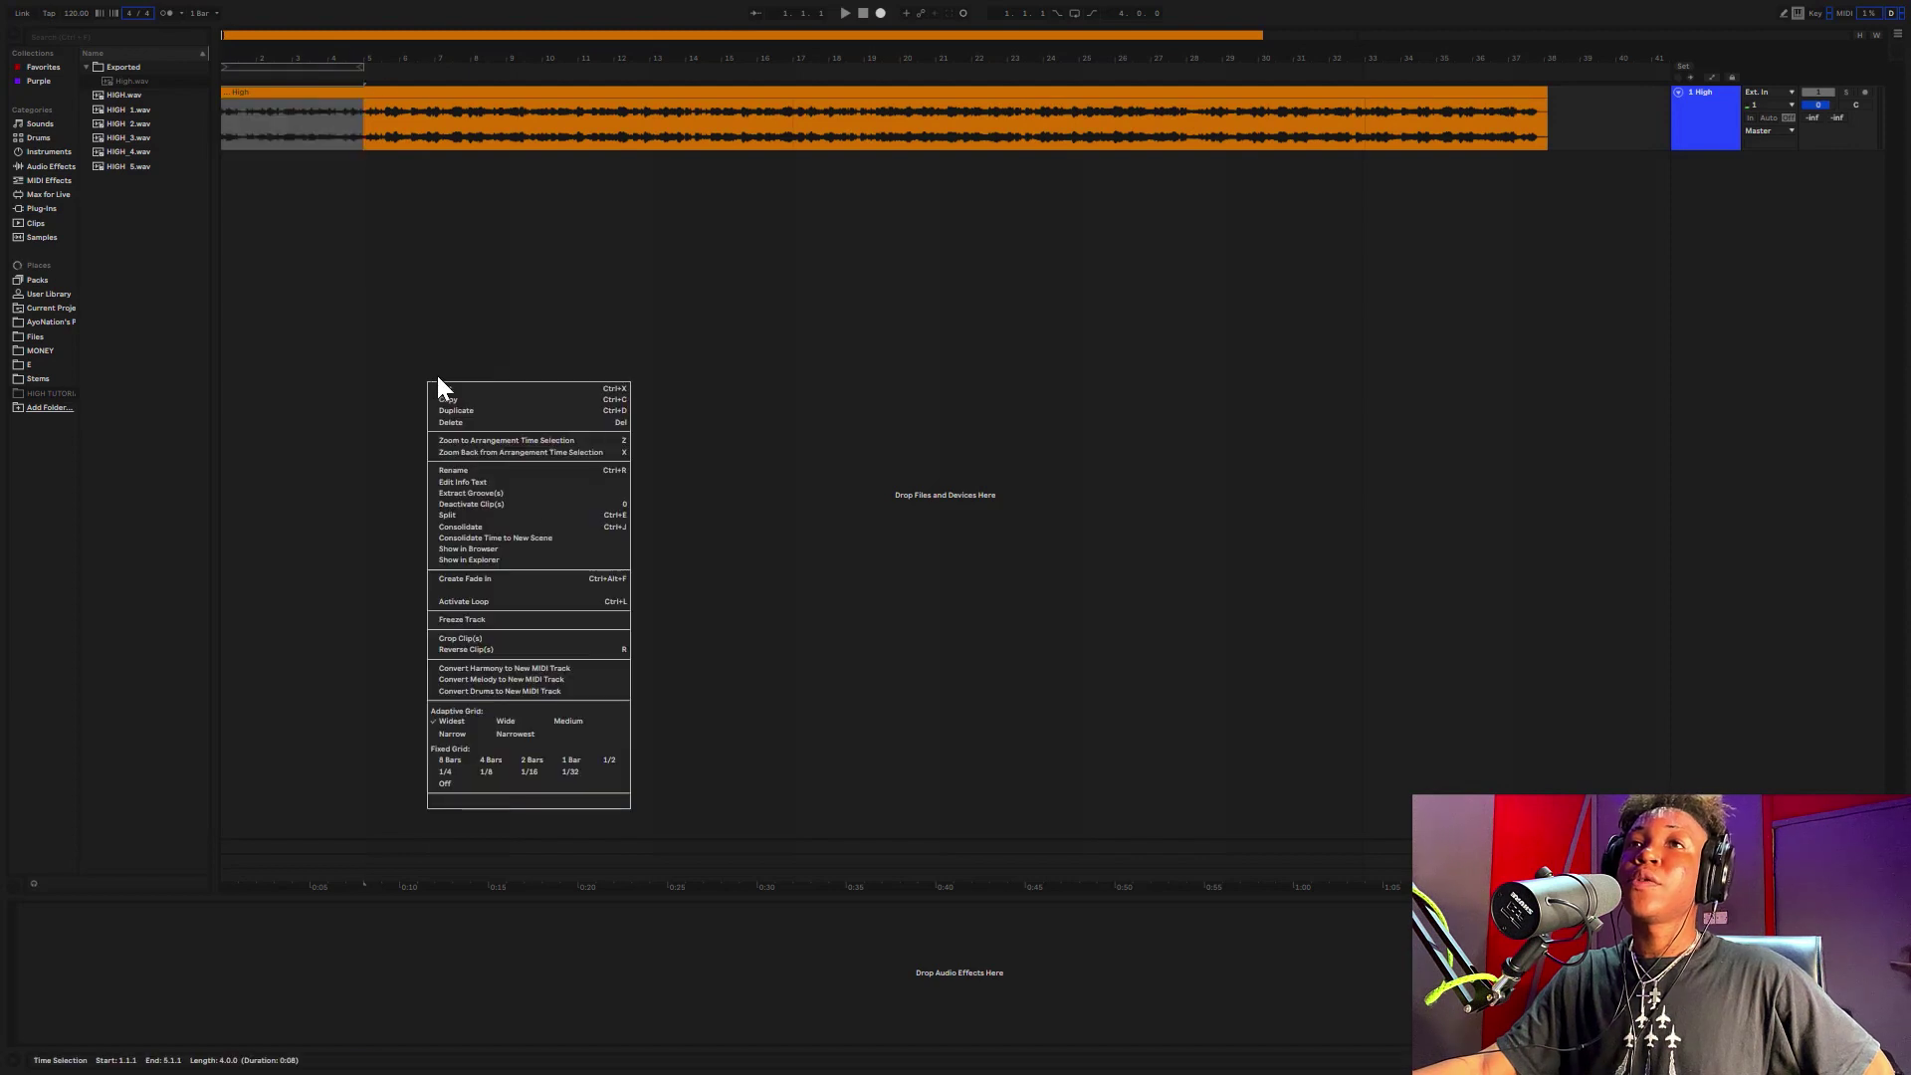
left_click(448, 784)
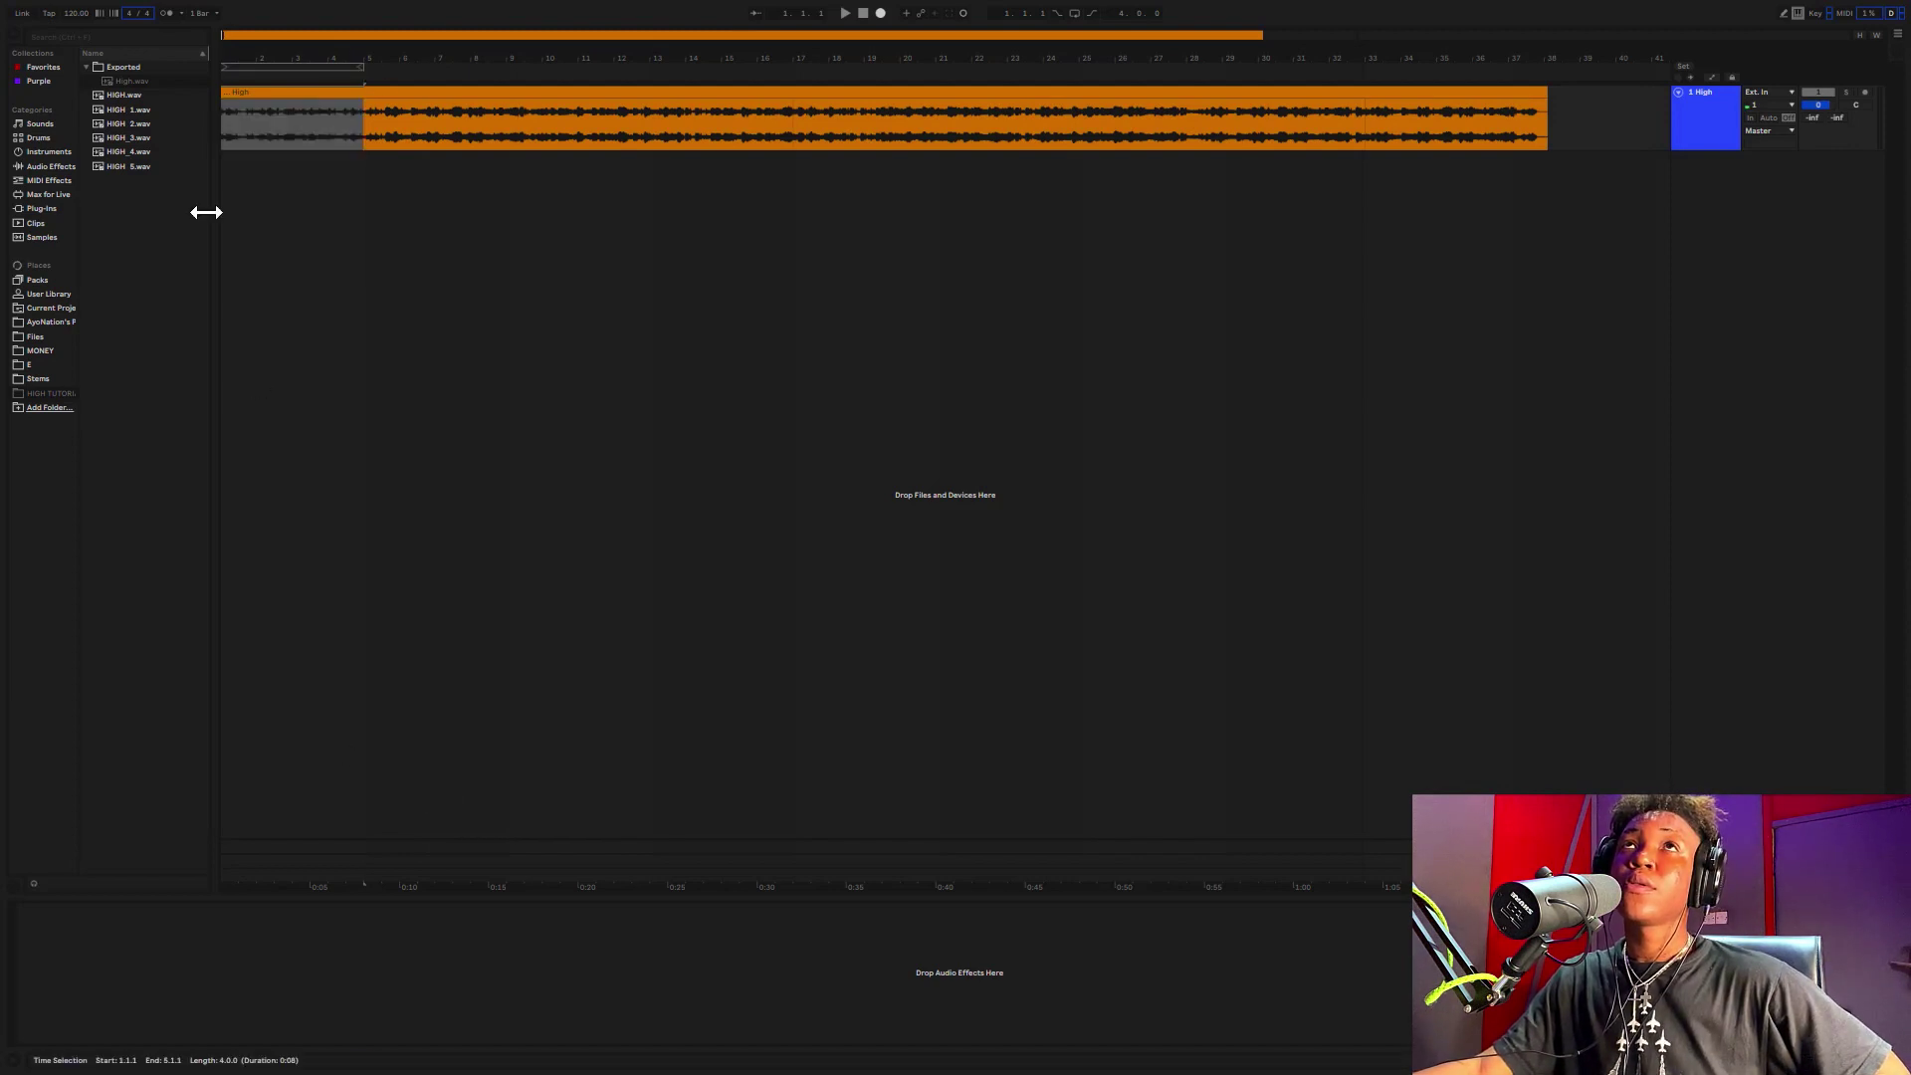
mouse_move(362, 72)
left_mouse_down()
mouse_move(1298, 97)
mouse_move(879, 157)
mouse_move(230, 140)
mouse_move(1549, 157)
left_mouse_up()
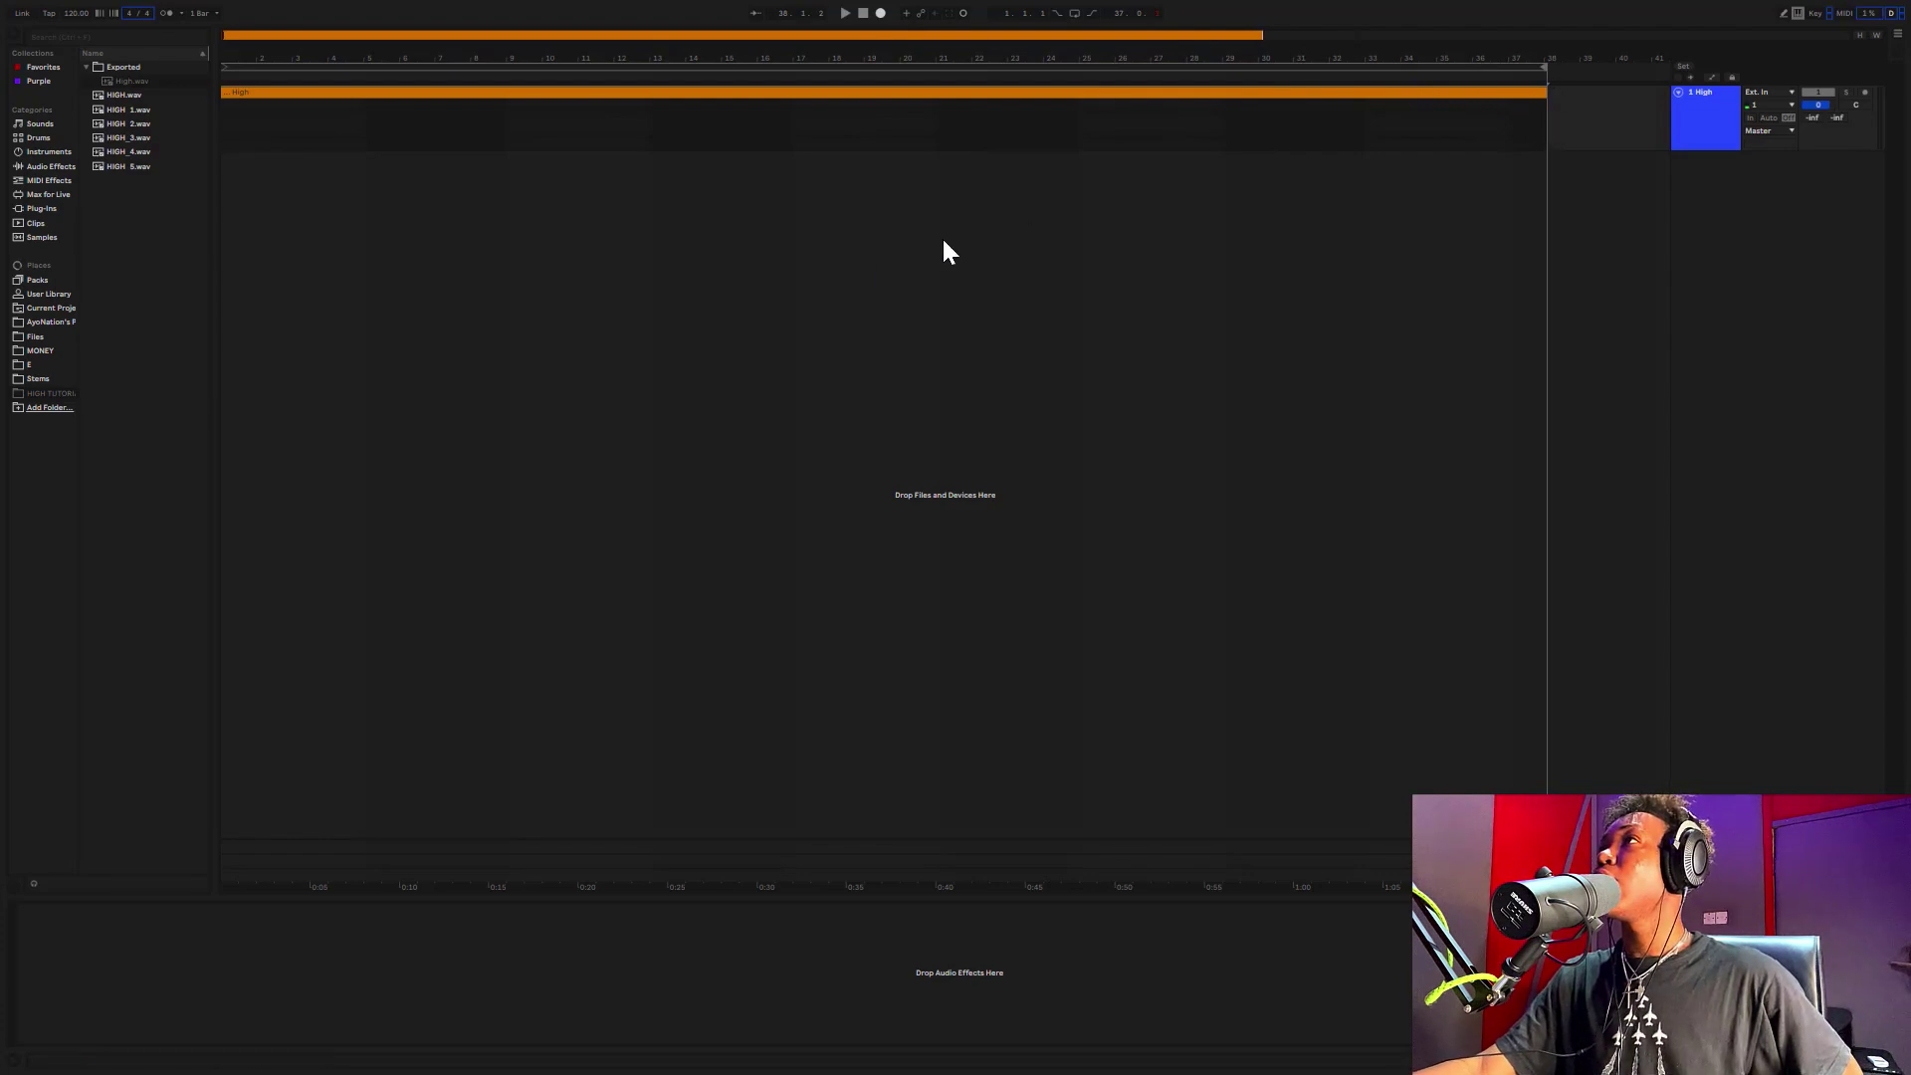
- Delete the Reverb and Delay return tracks
left_click(1714, 111)
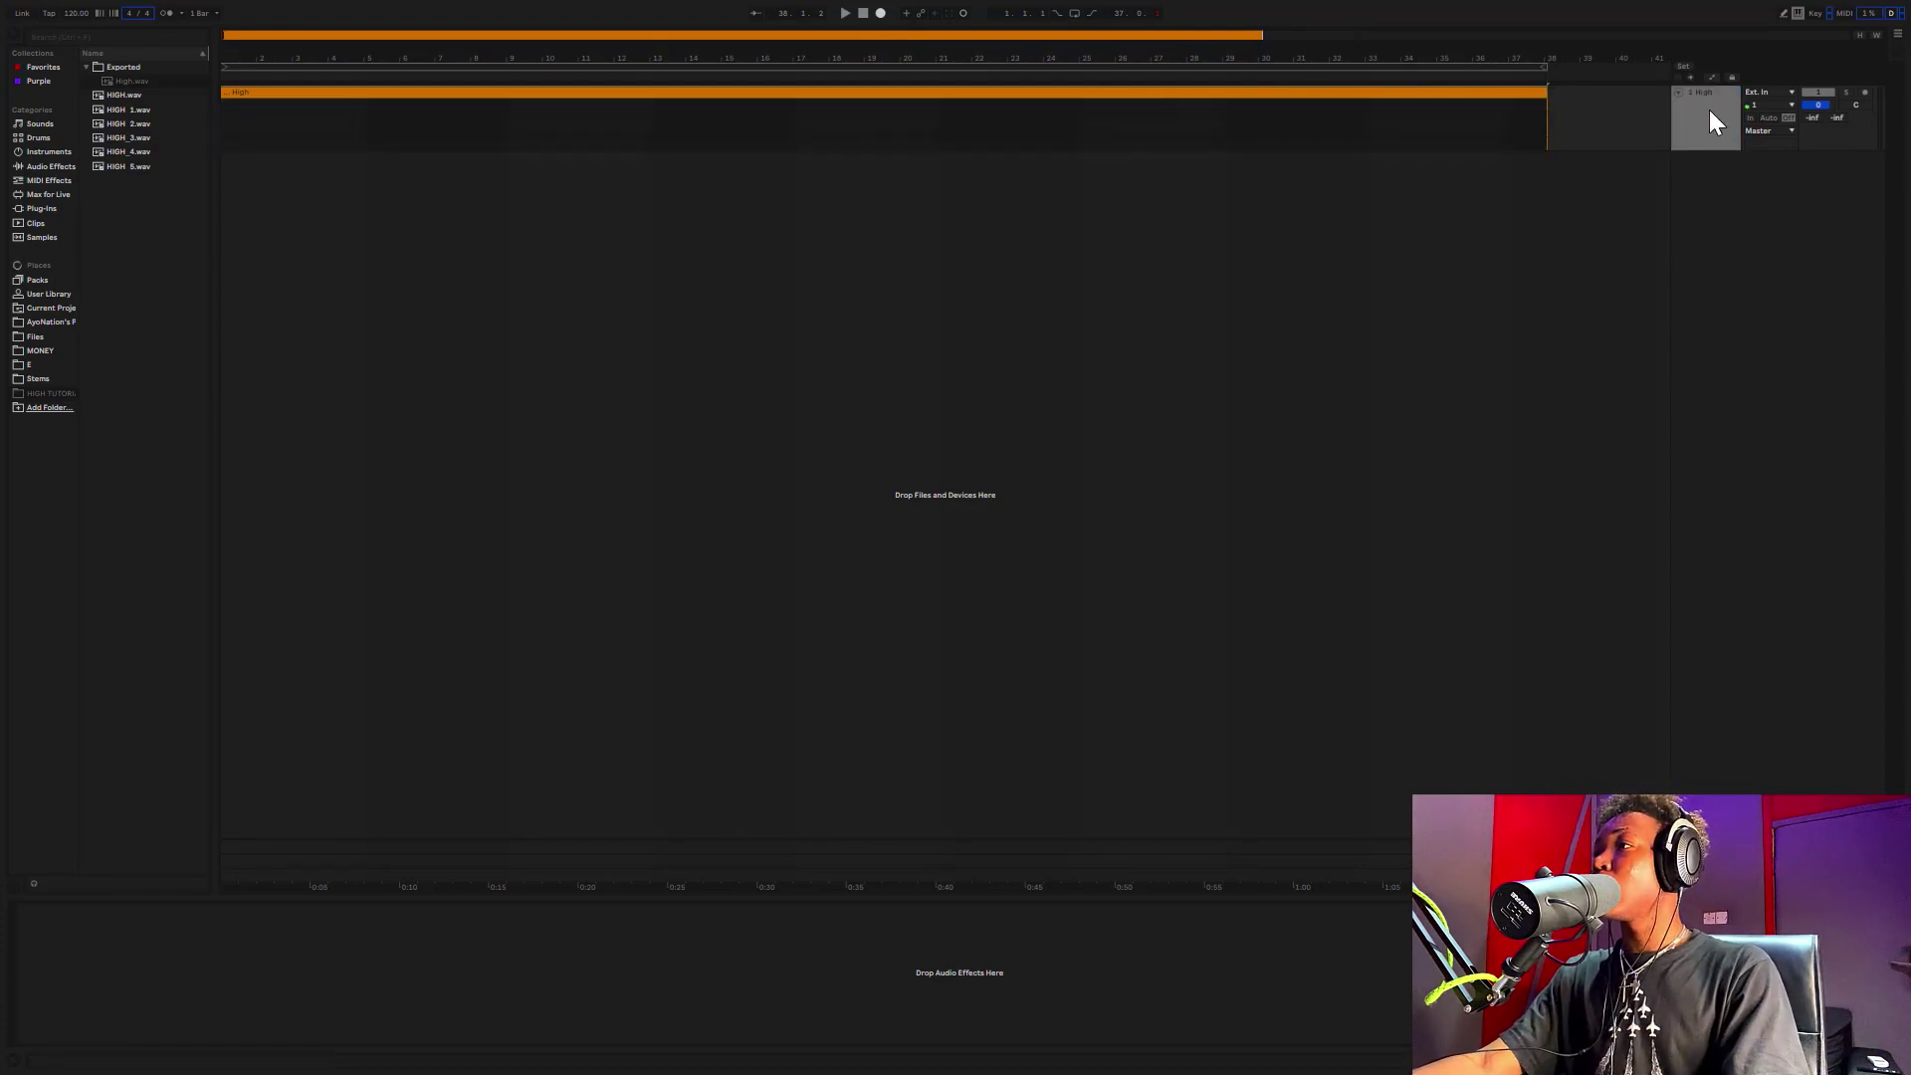
left_click(1707, 847)
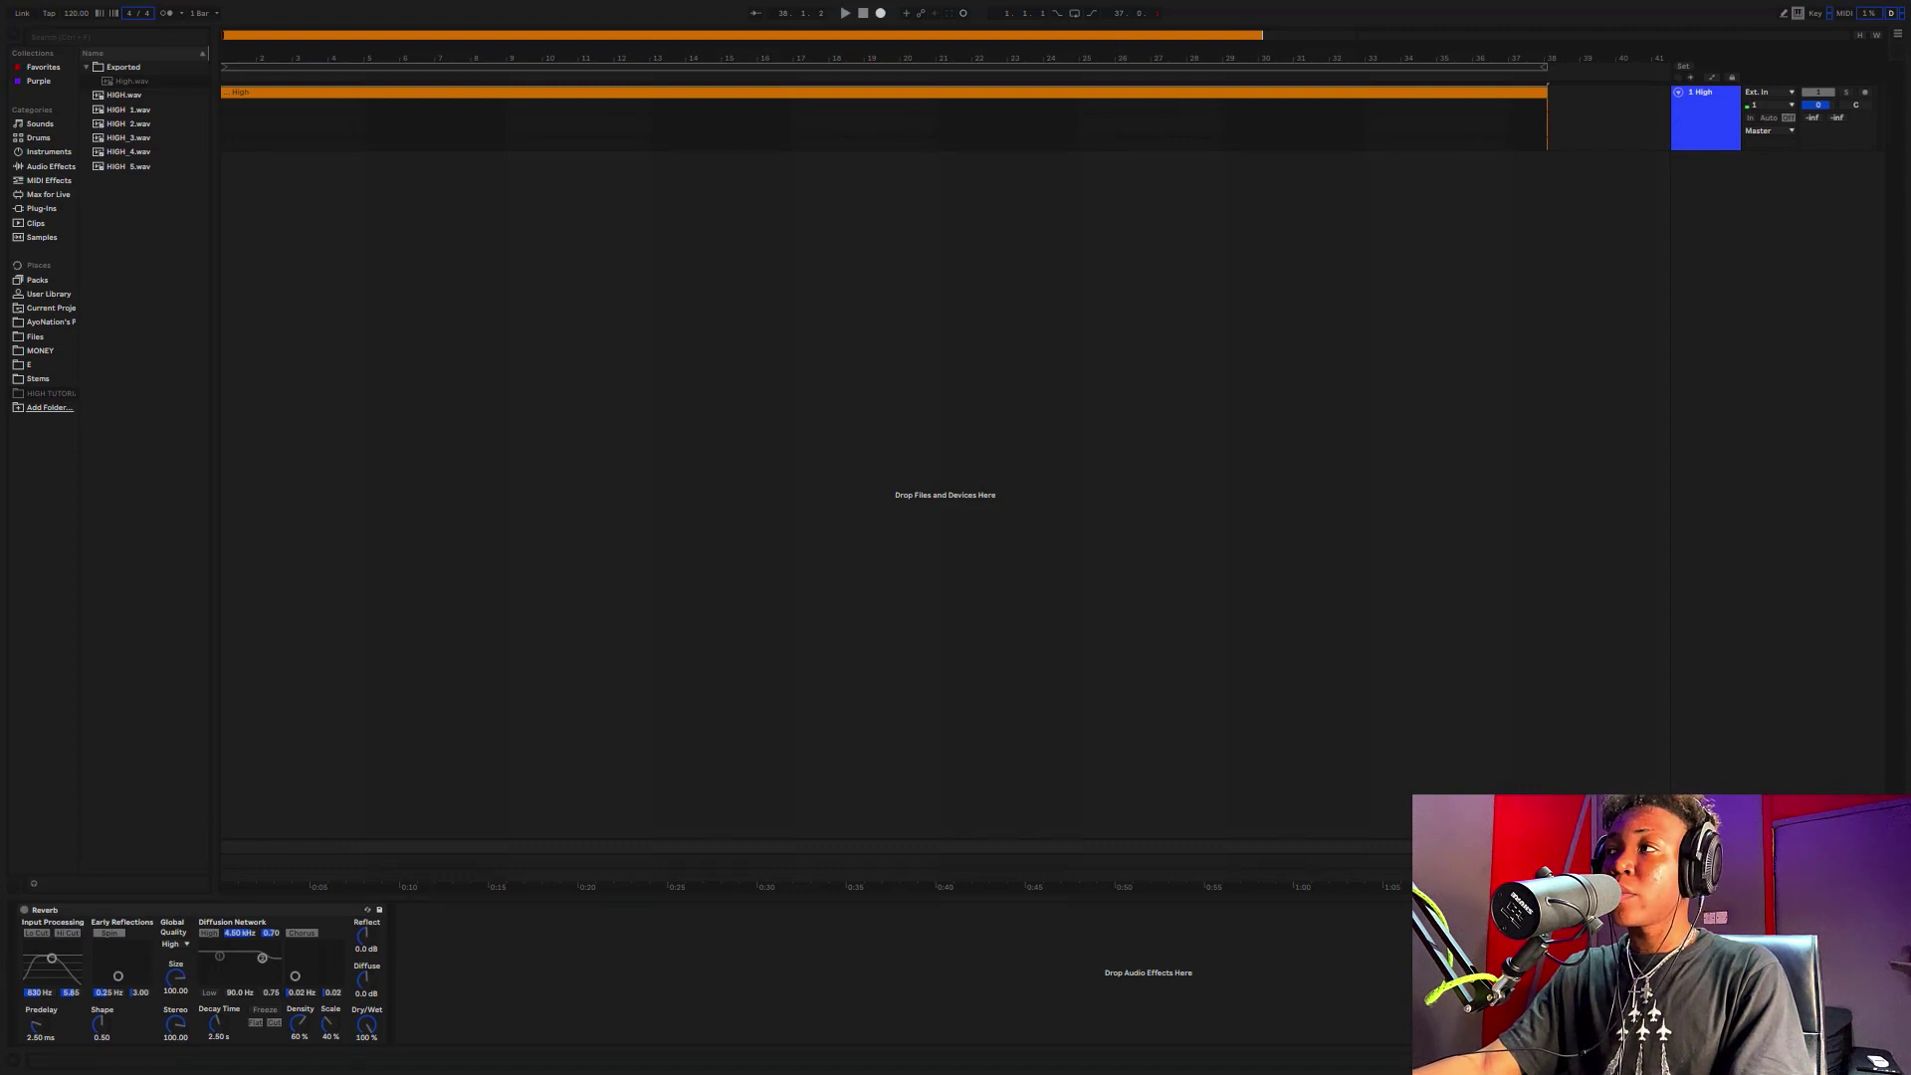
left_click(1706, 861)
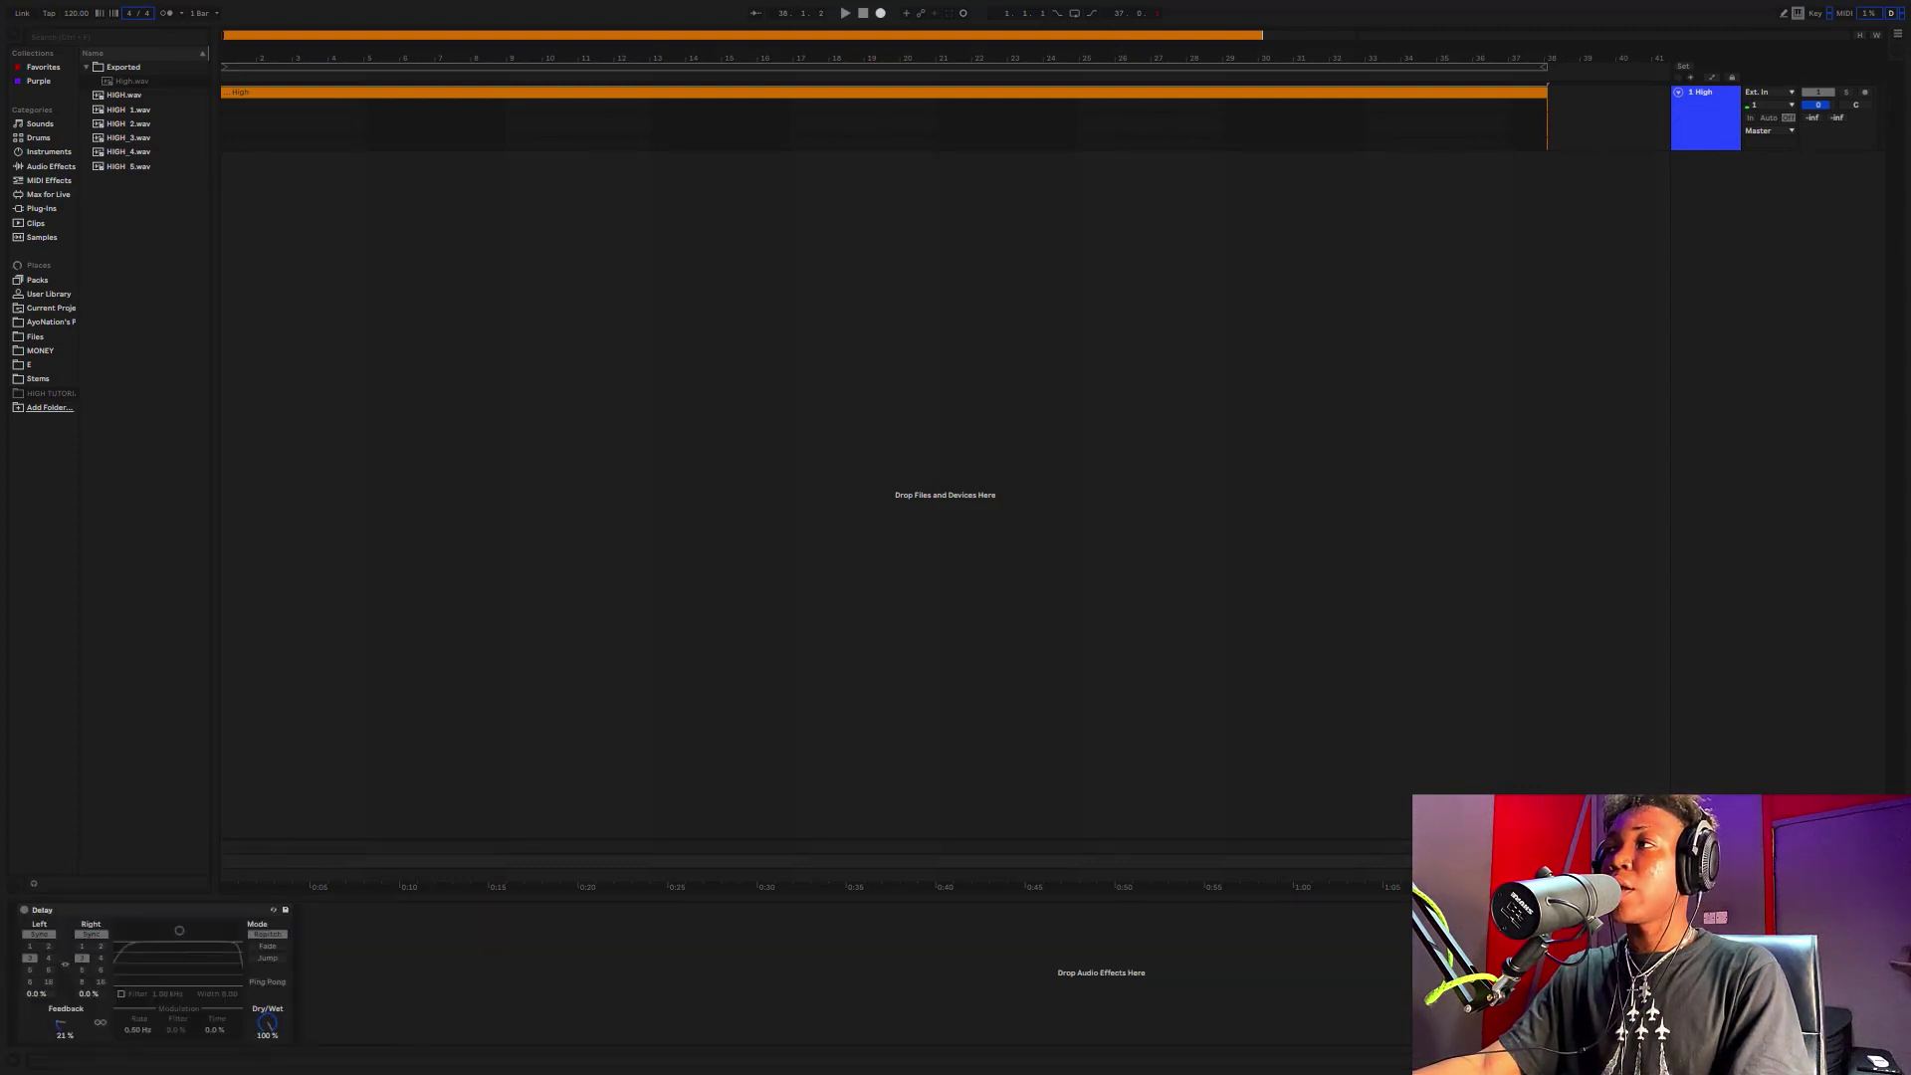
key("Delete")
left_click(1707, 874)
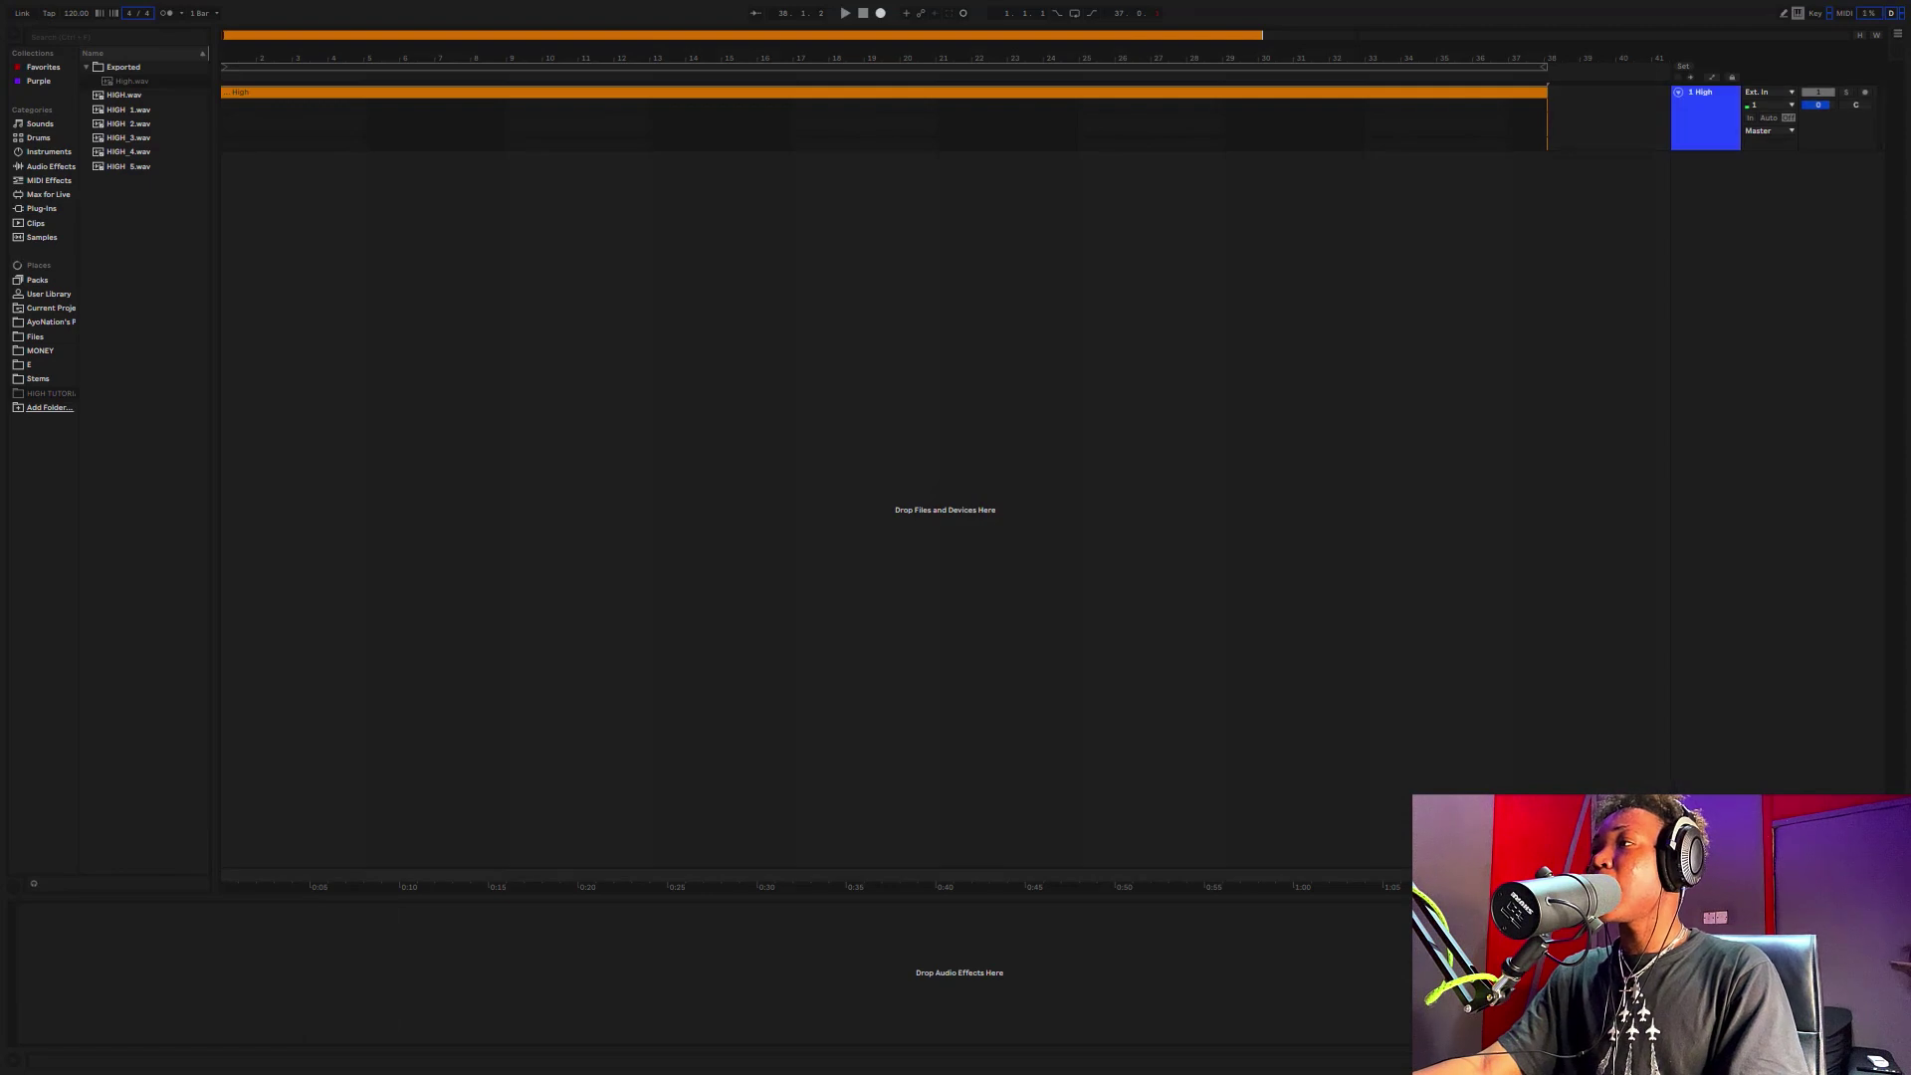
- Colour the High track green and assign the track colour to its clip
right_click(1705, 132)
left_click(1768, 220)
right_click(1702, 117)
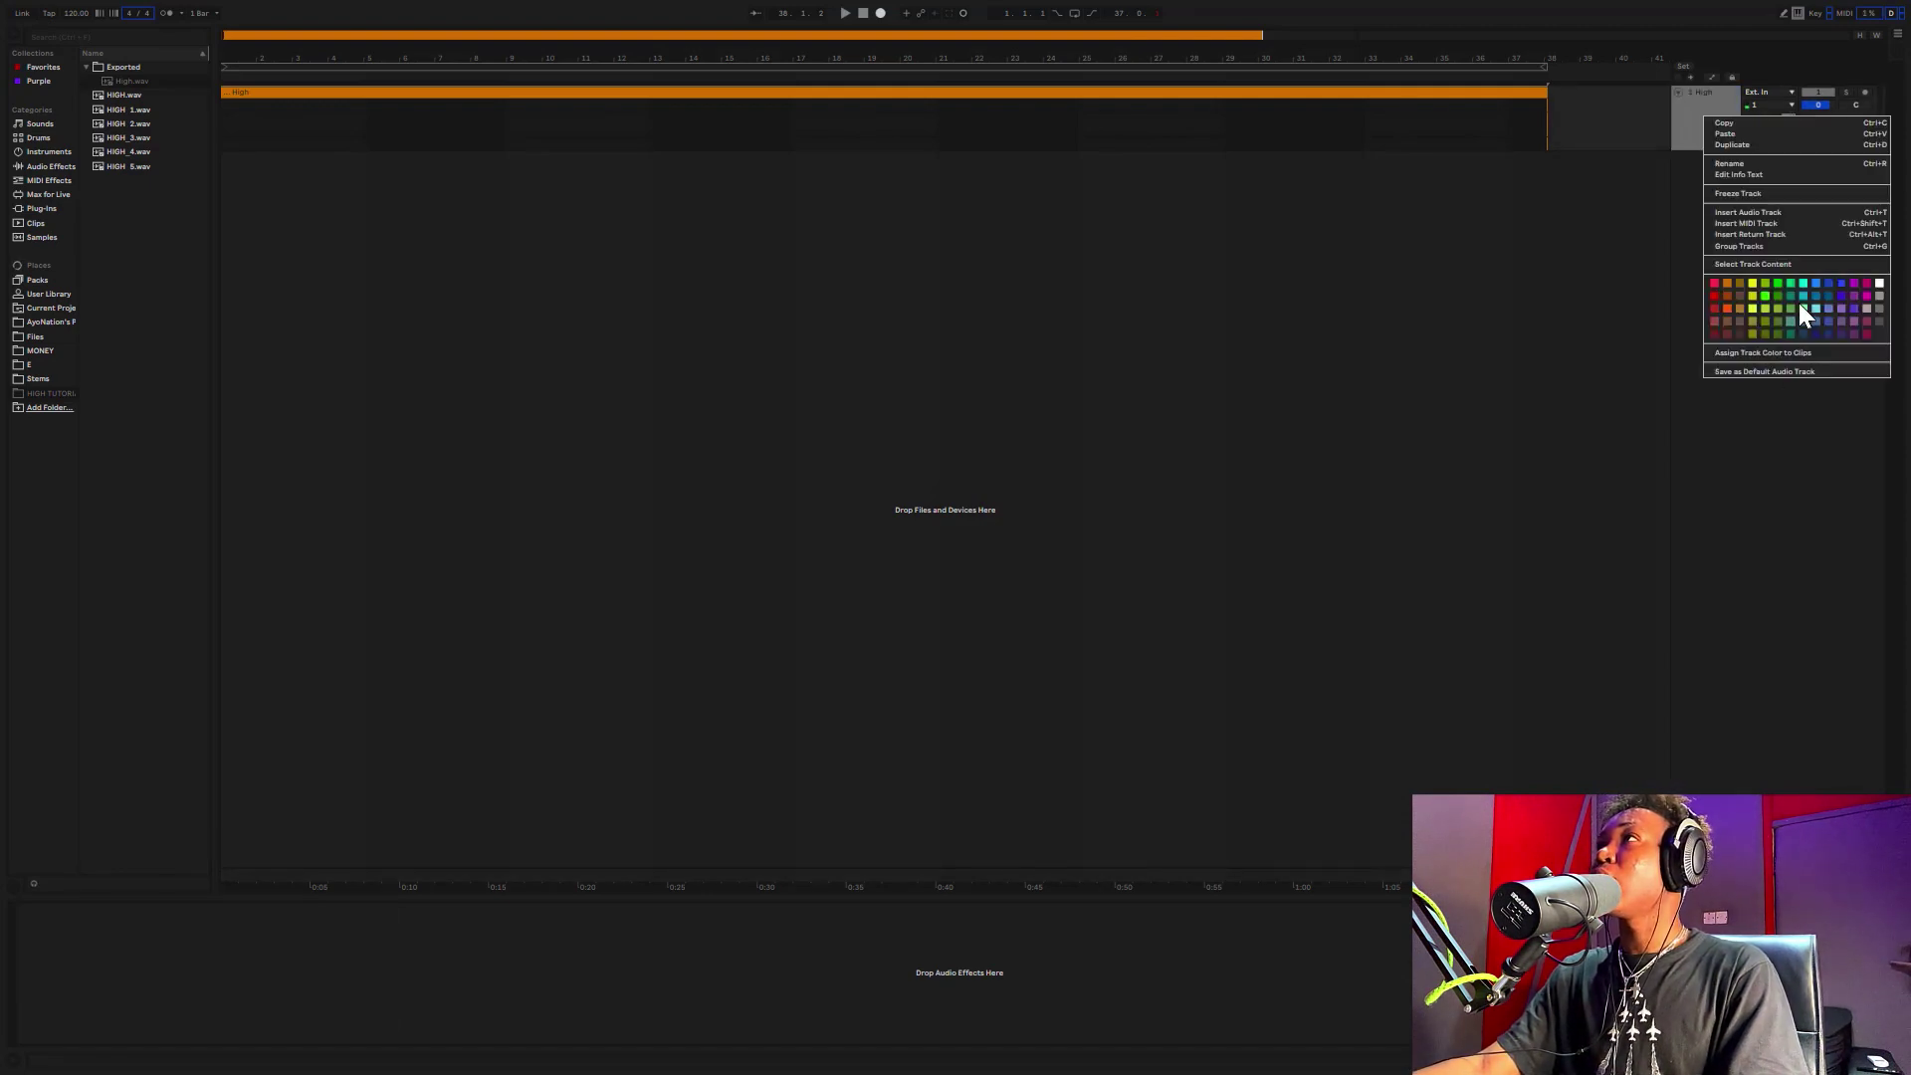
left_click(1790, 279)
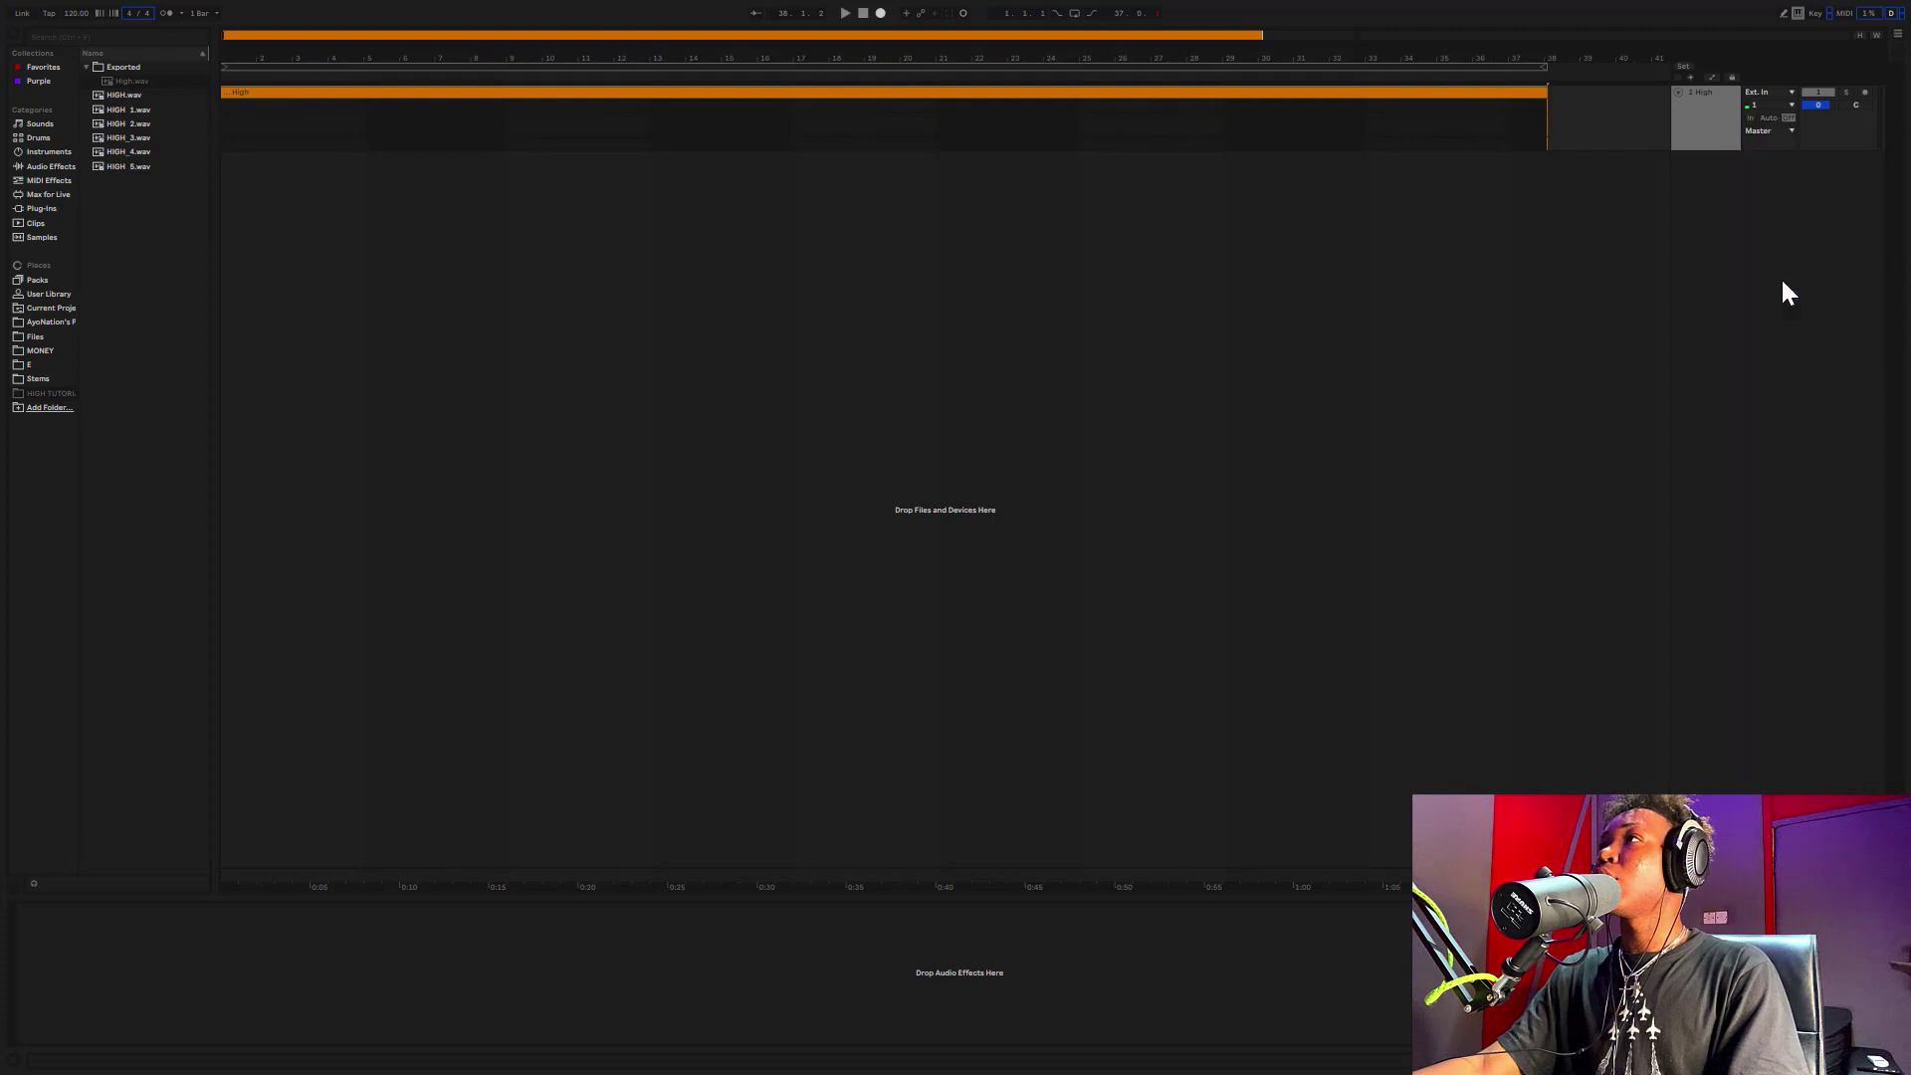
right_click(1712, 110)
left_click(1754, 347)
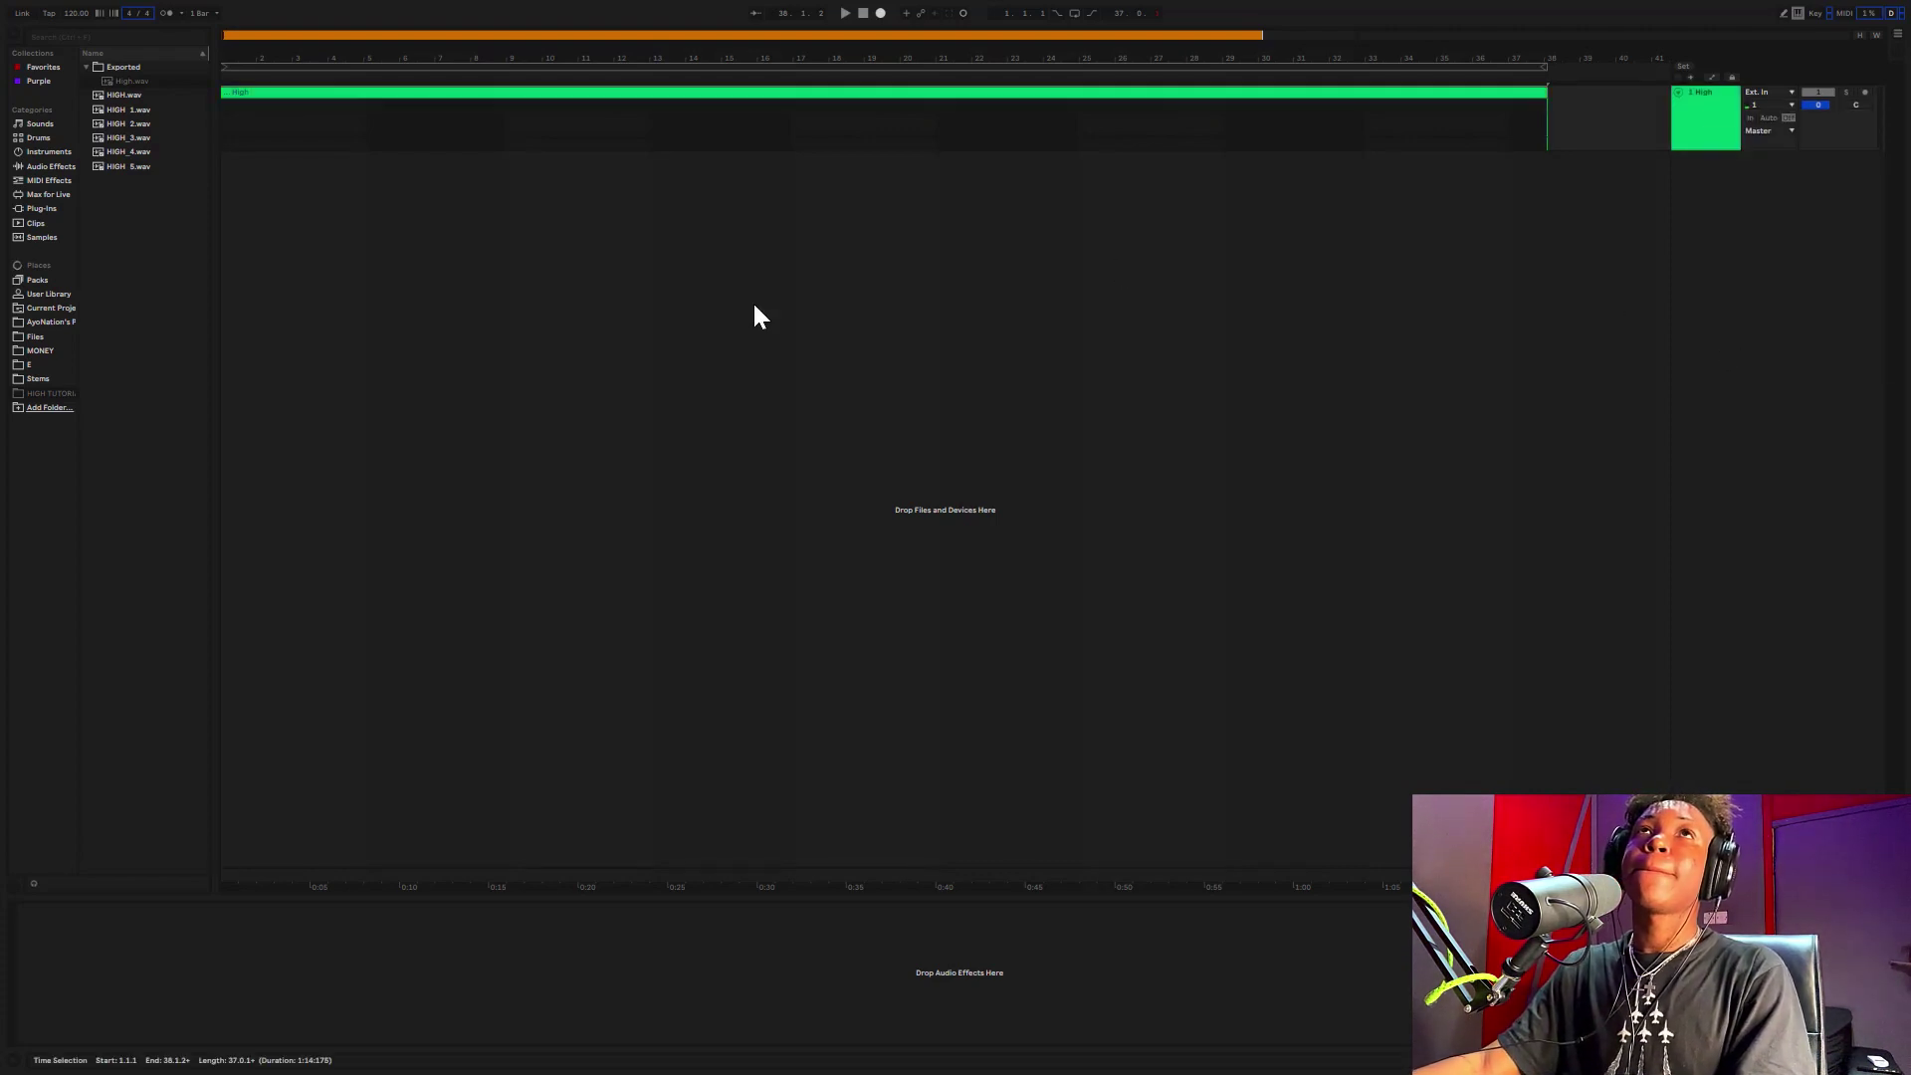
- Play the High clip from the beginning to check the imported mix, and stop playback
left_click(298, 221)
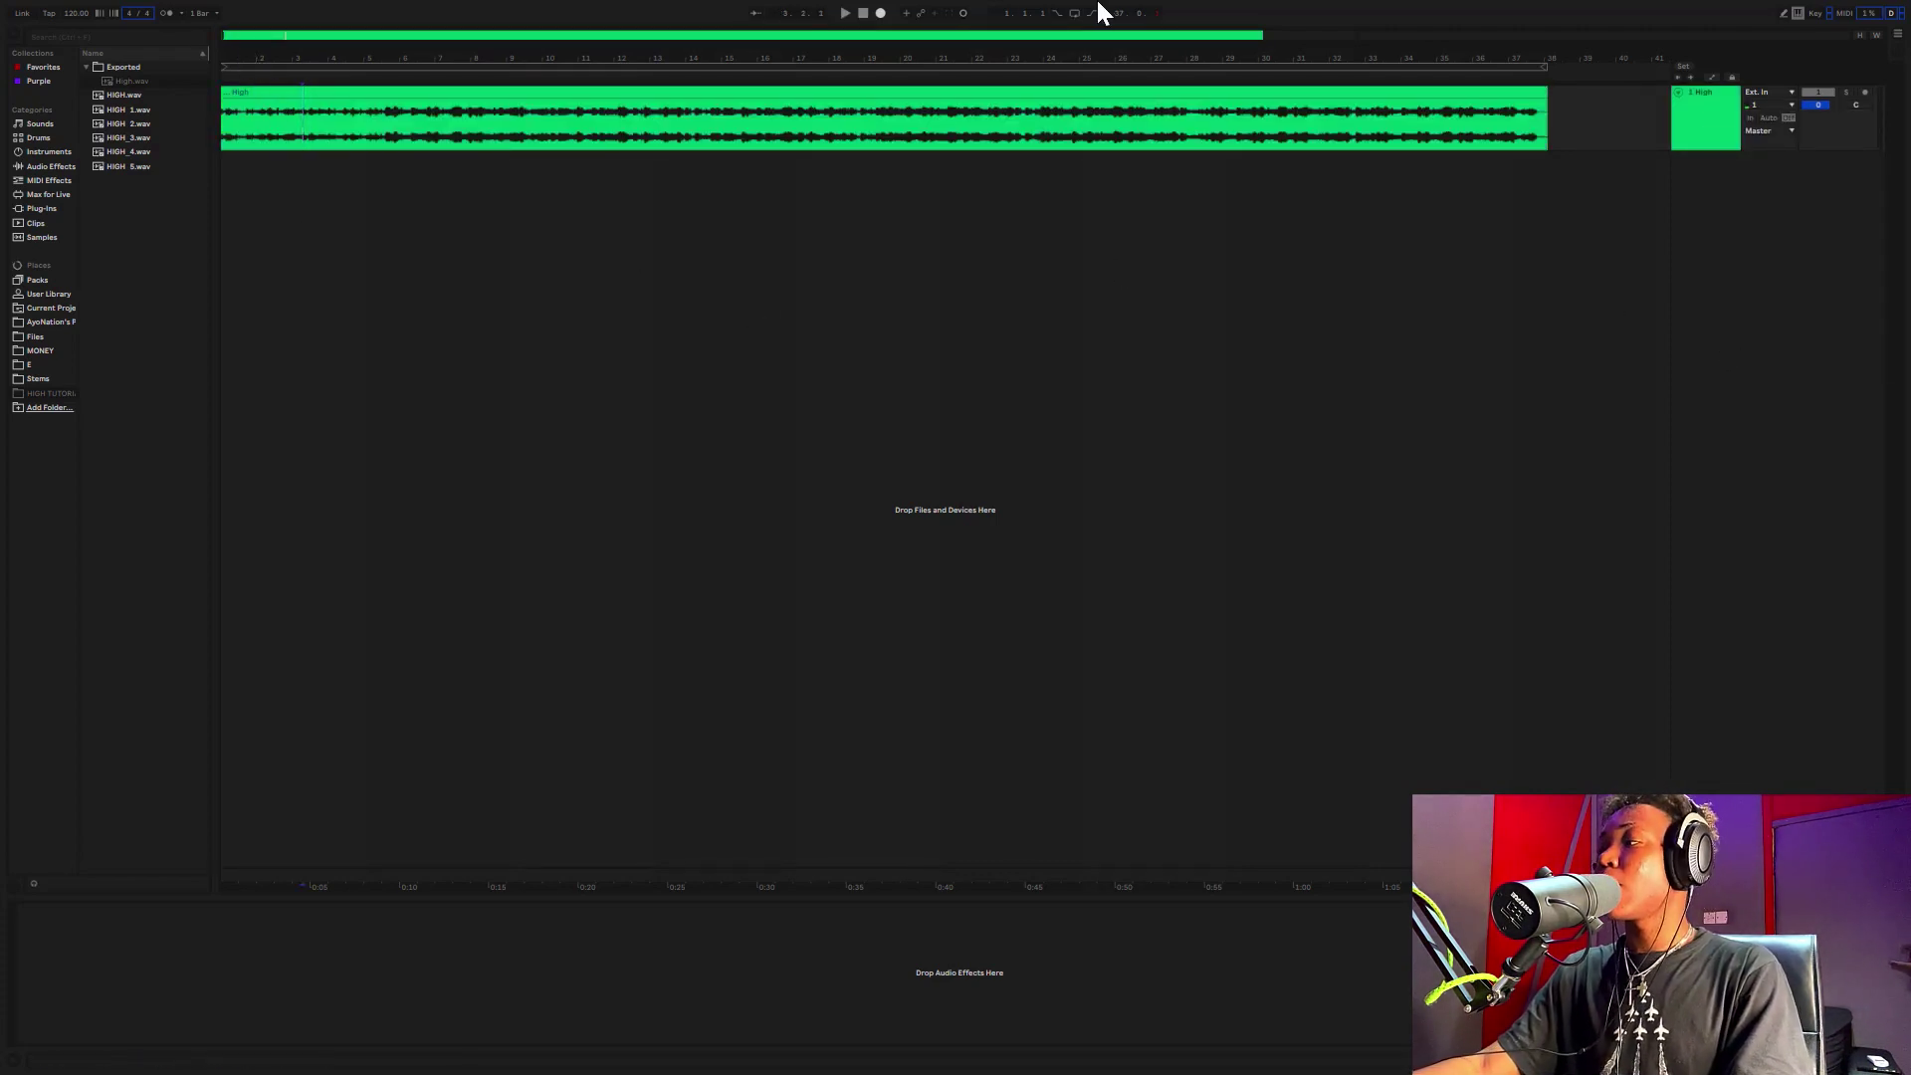
left_click(864, 13)
key("space")
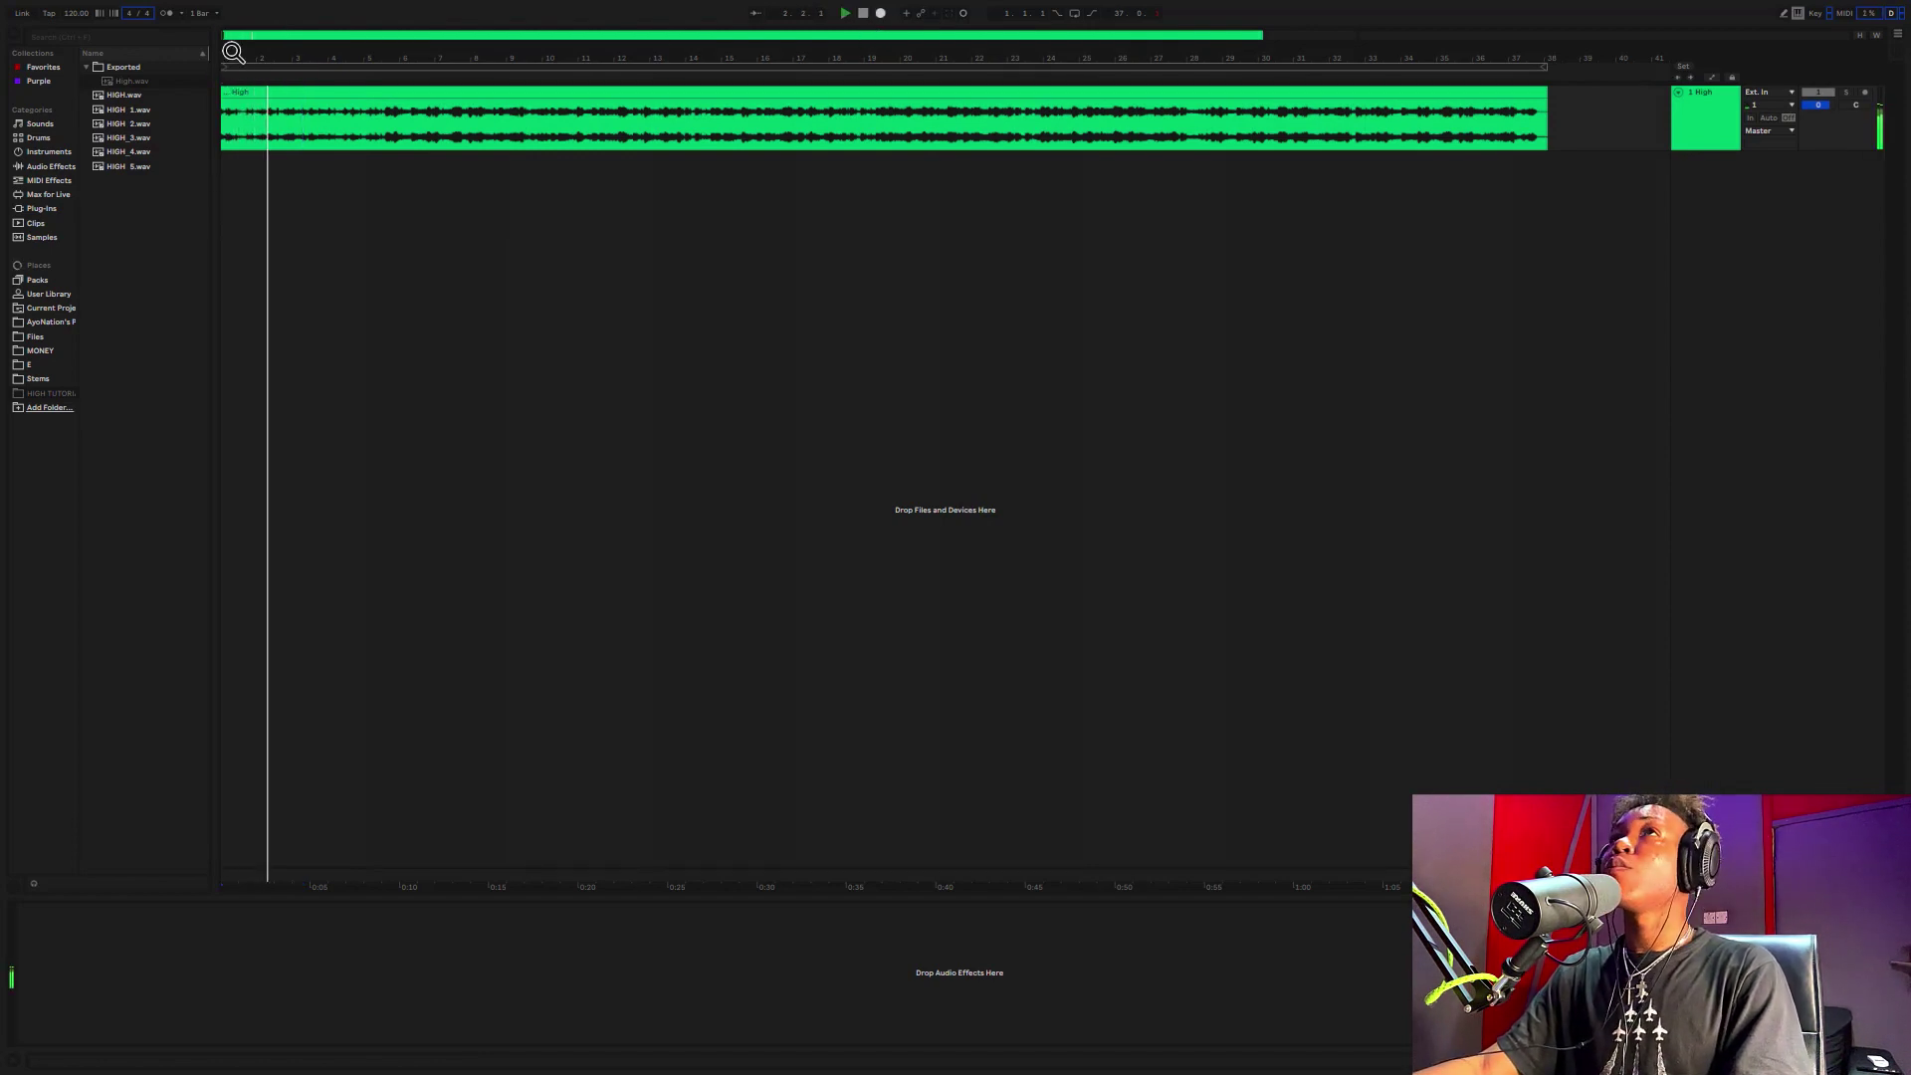
left_click_drag(235, 52, 239, 62)
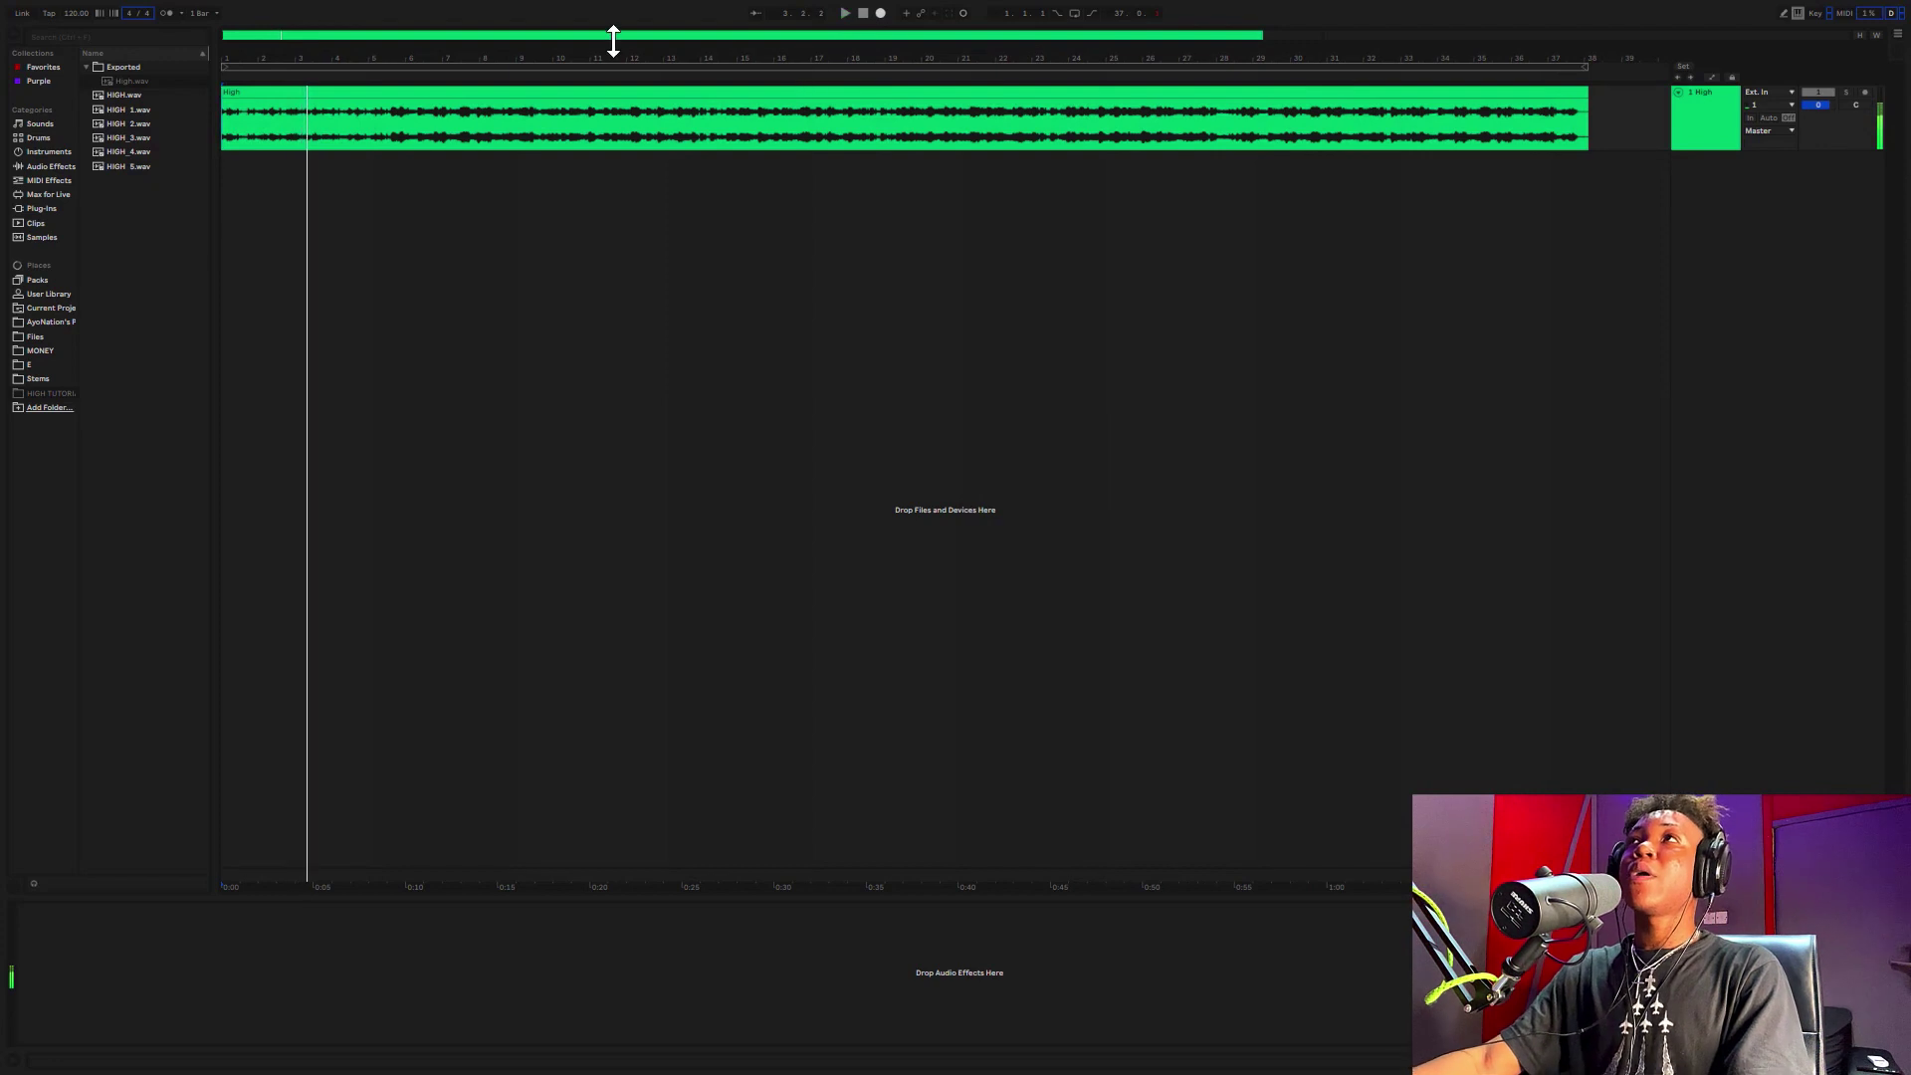
key("space")
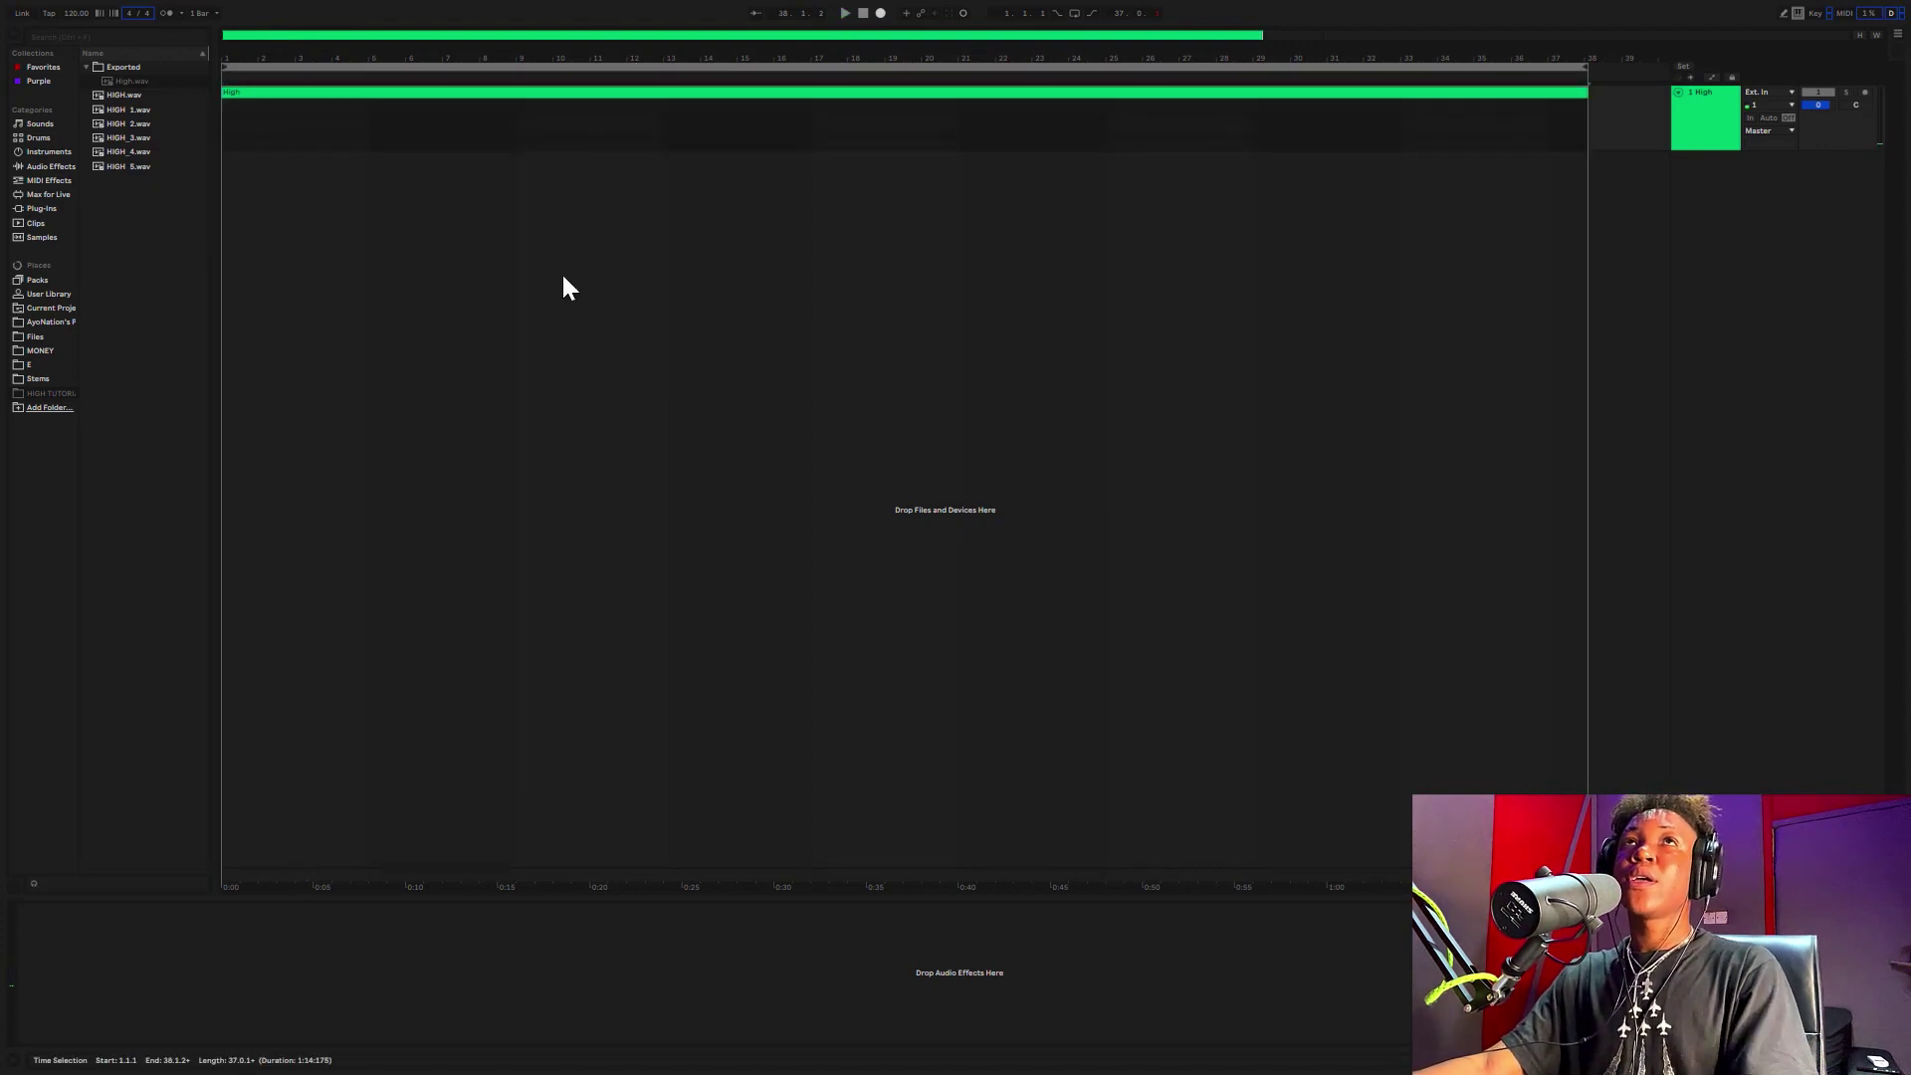
key("ctrl+a")
left_click(276, 243)
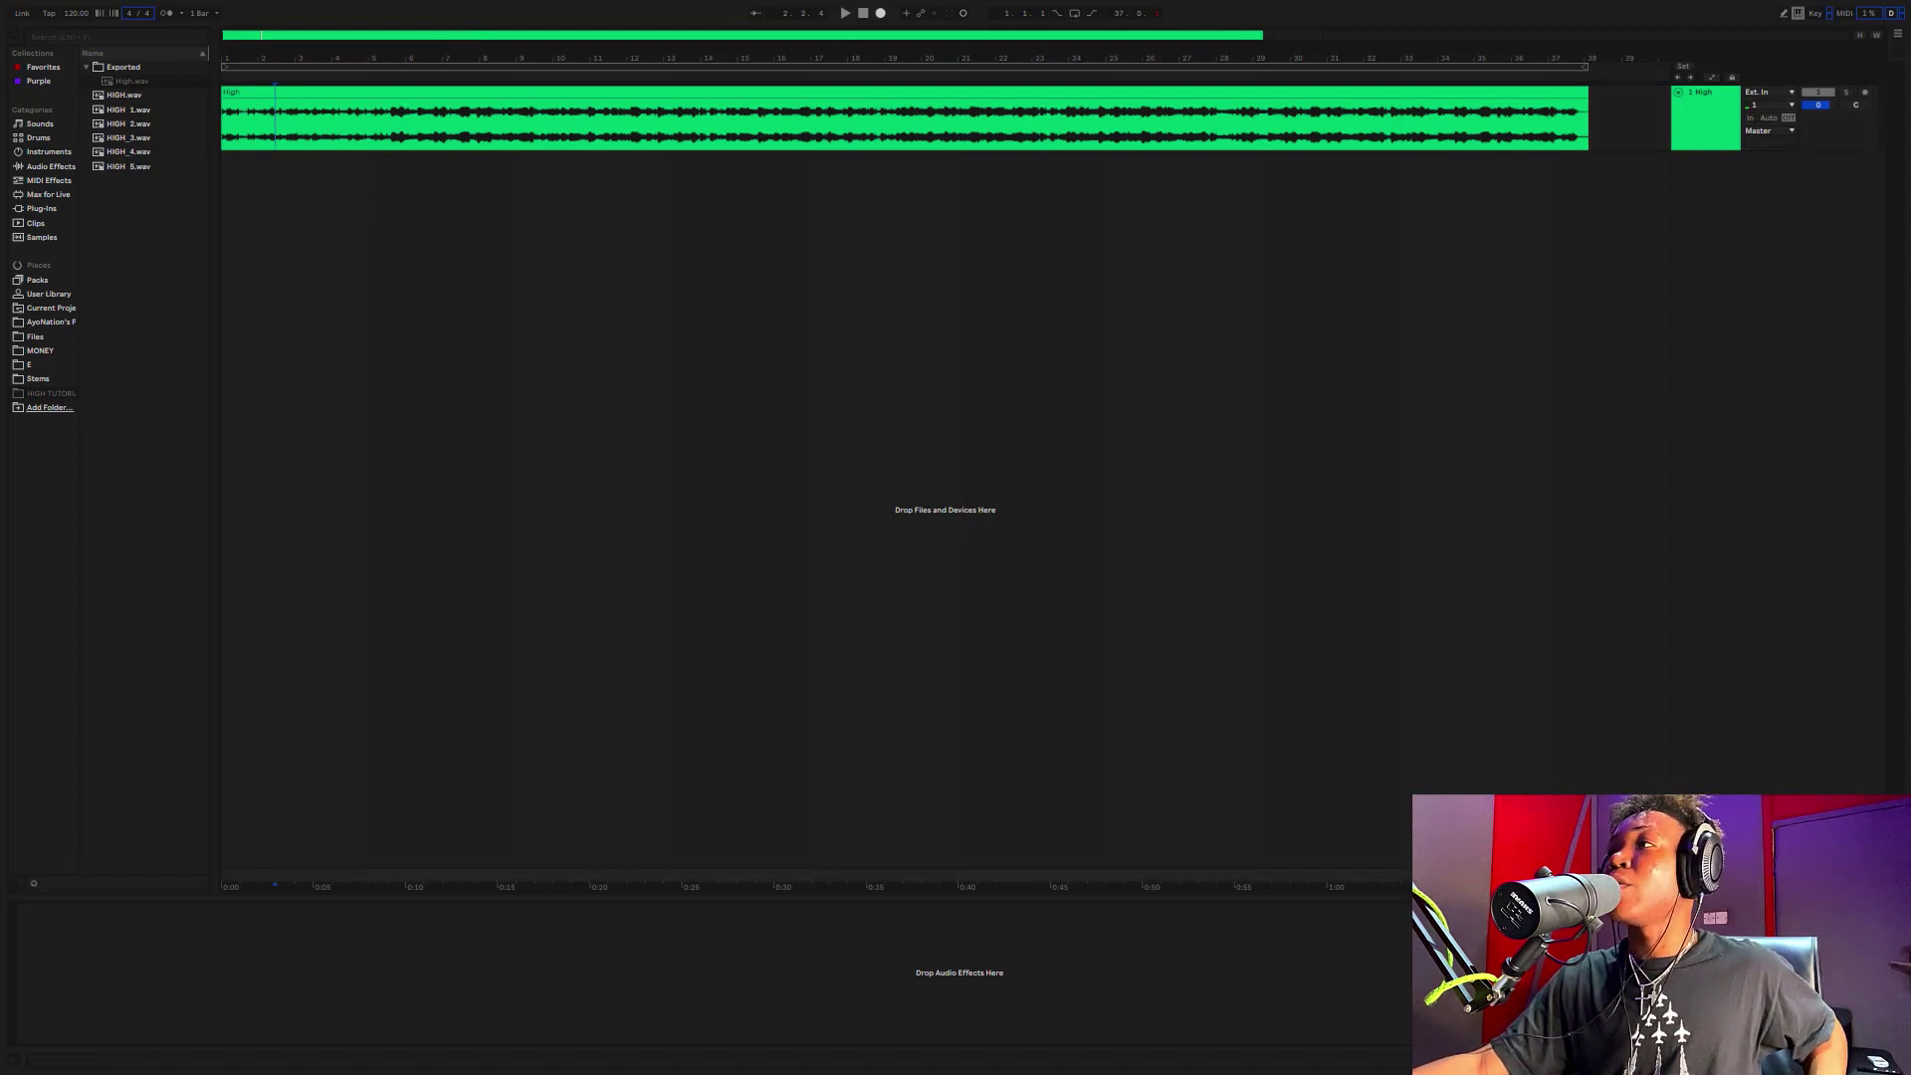
- Load iZotope's Ozone 8 from the plug-in library onto the master channel
left_click(1679, 875)
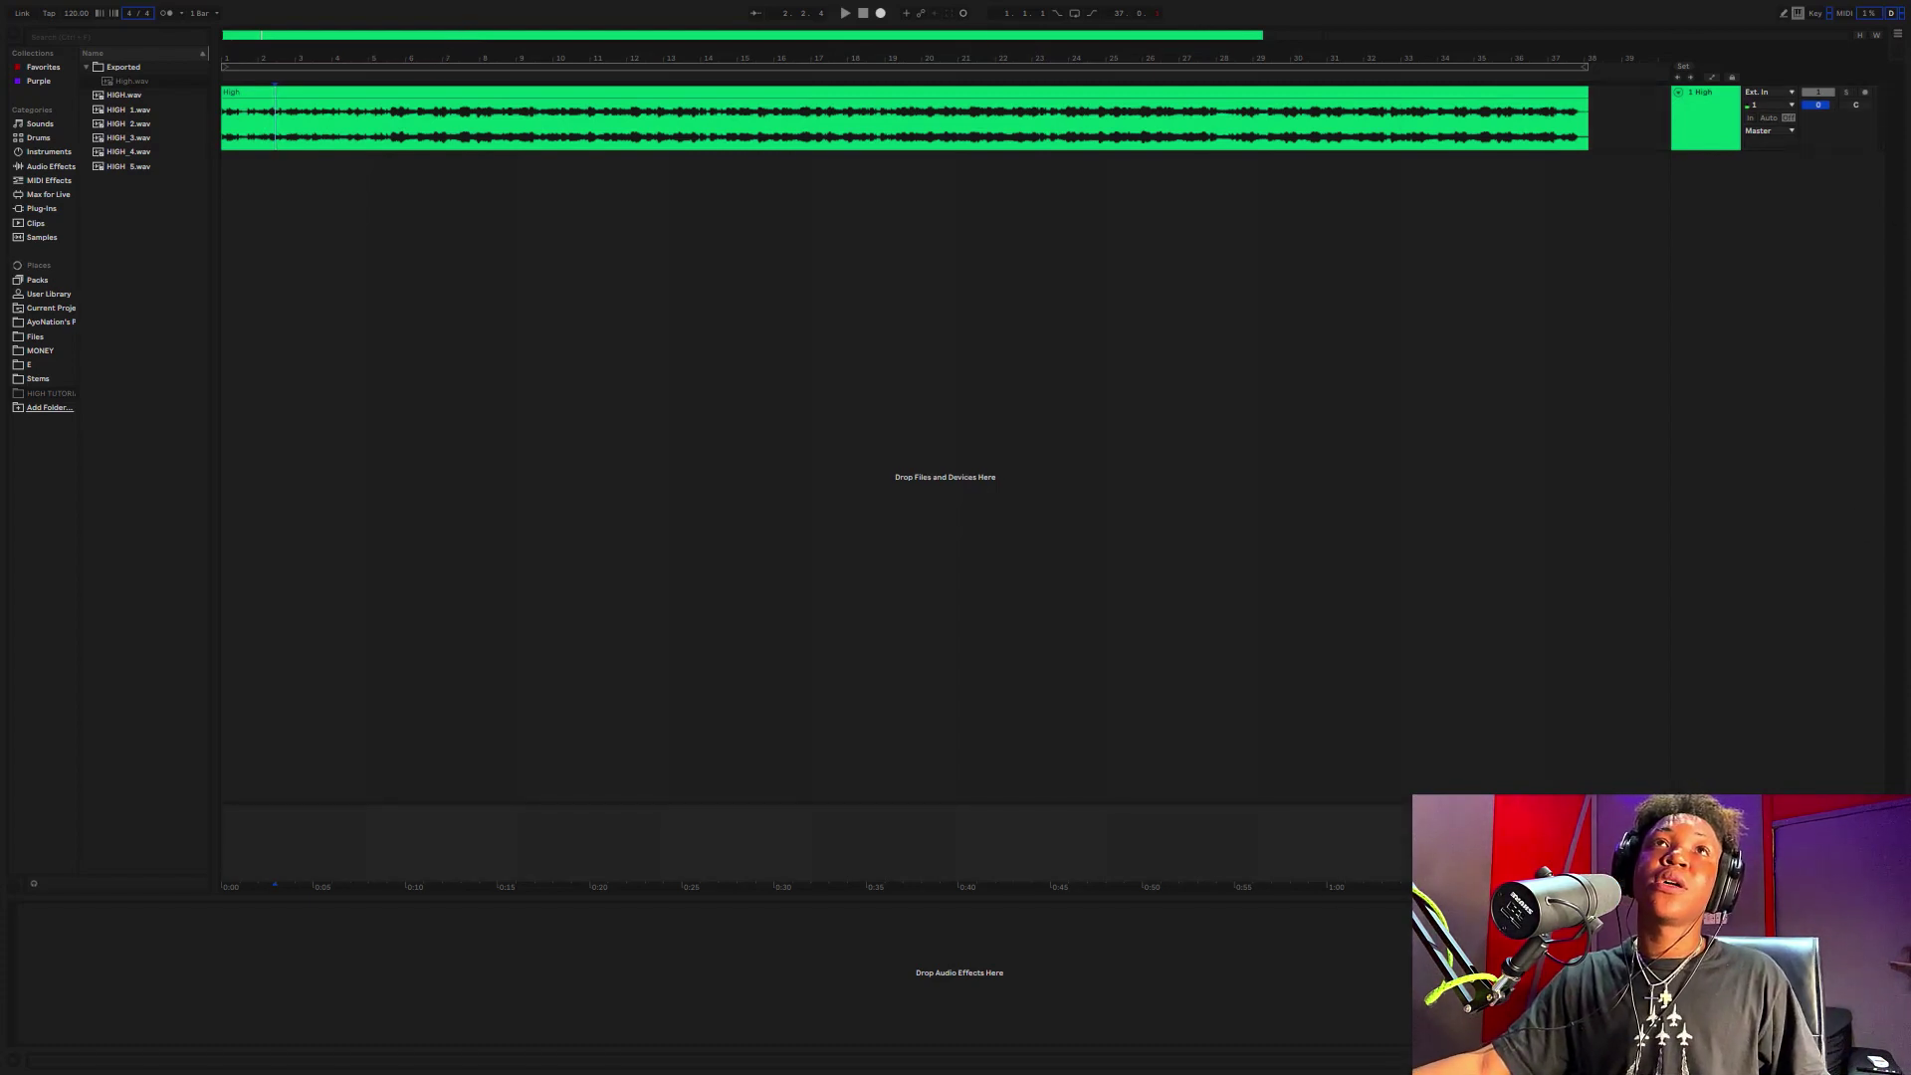
left_click(43, 208)
left_click(100, 341)
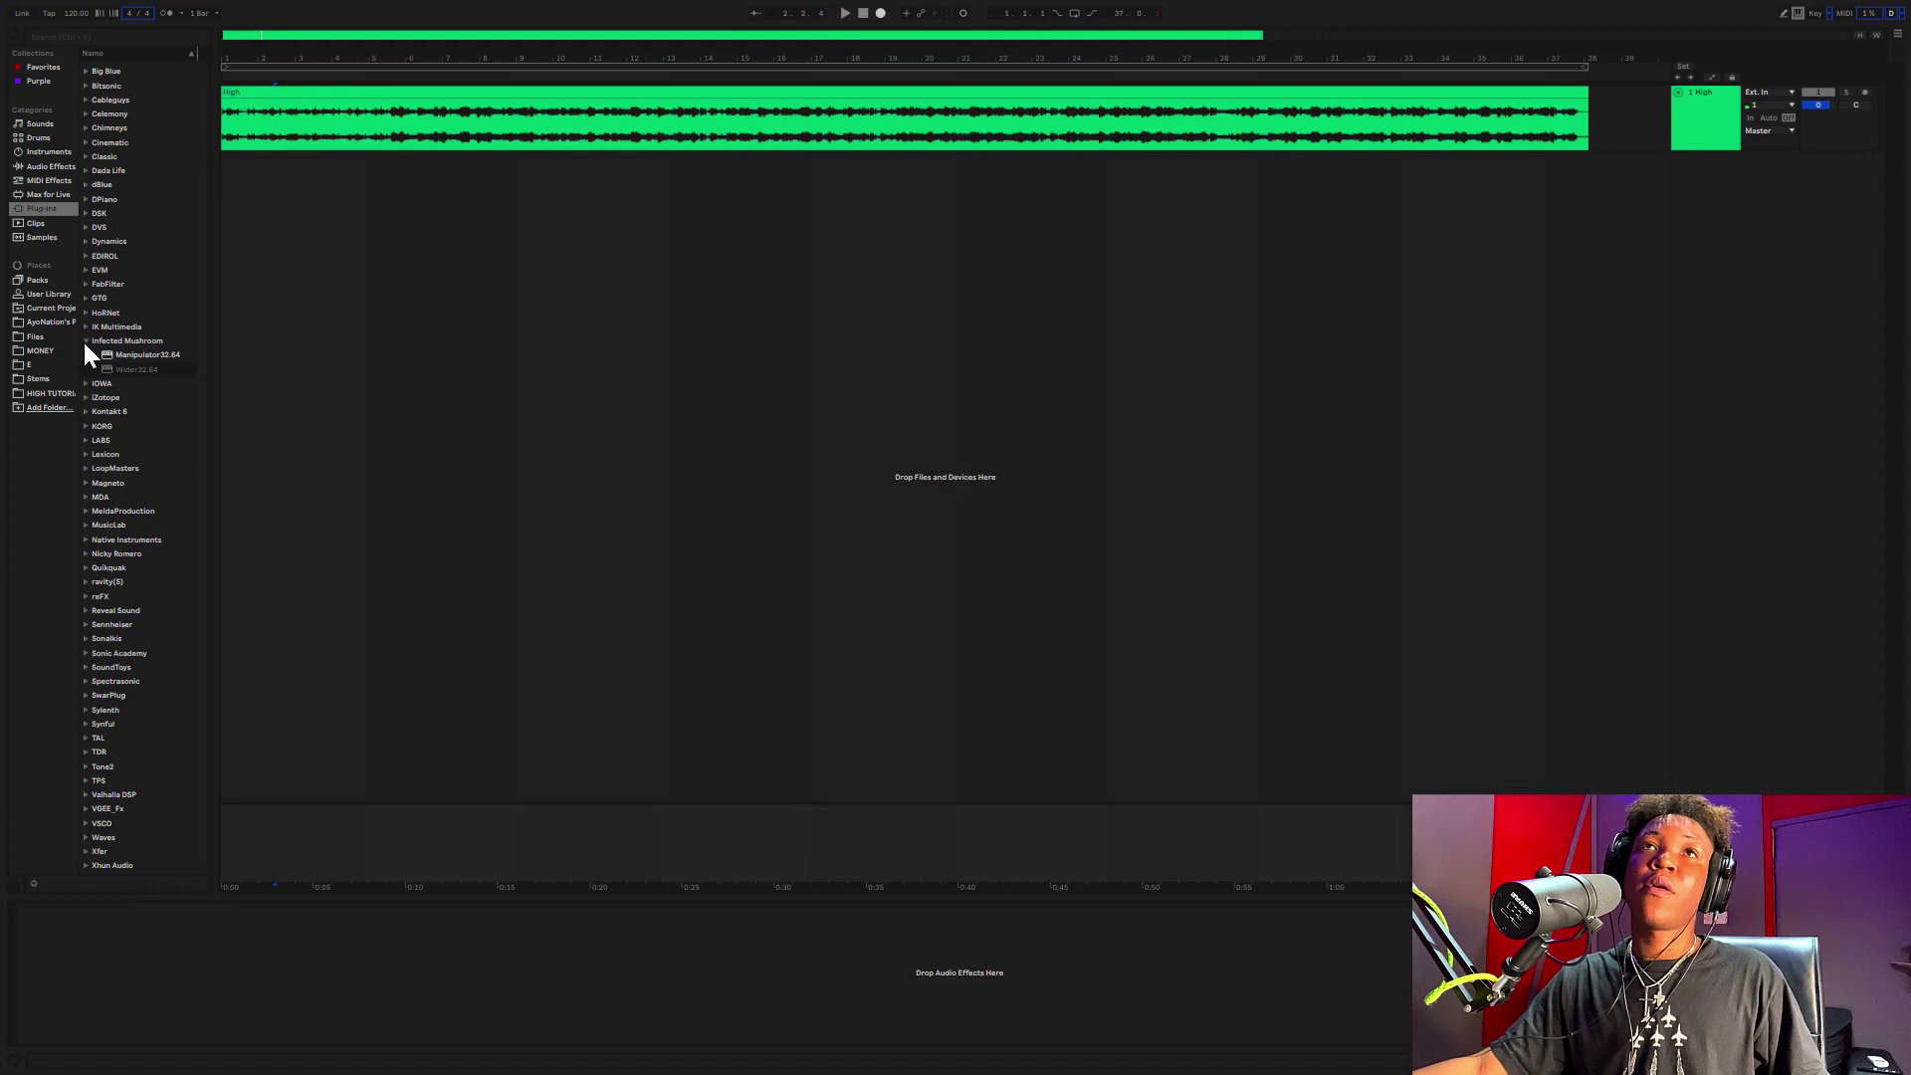
left_click(86, 341)
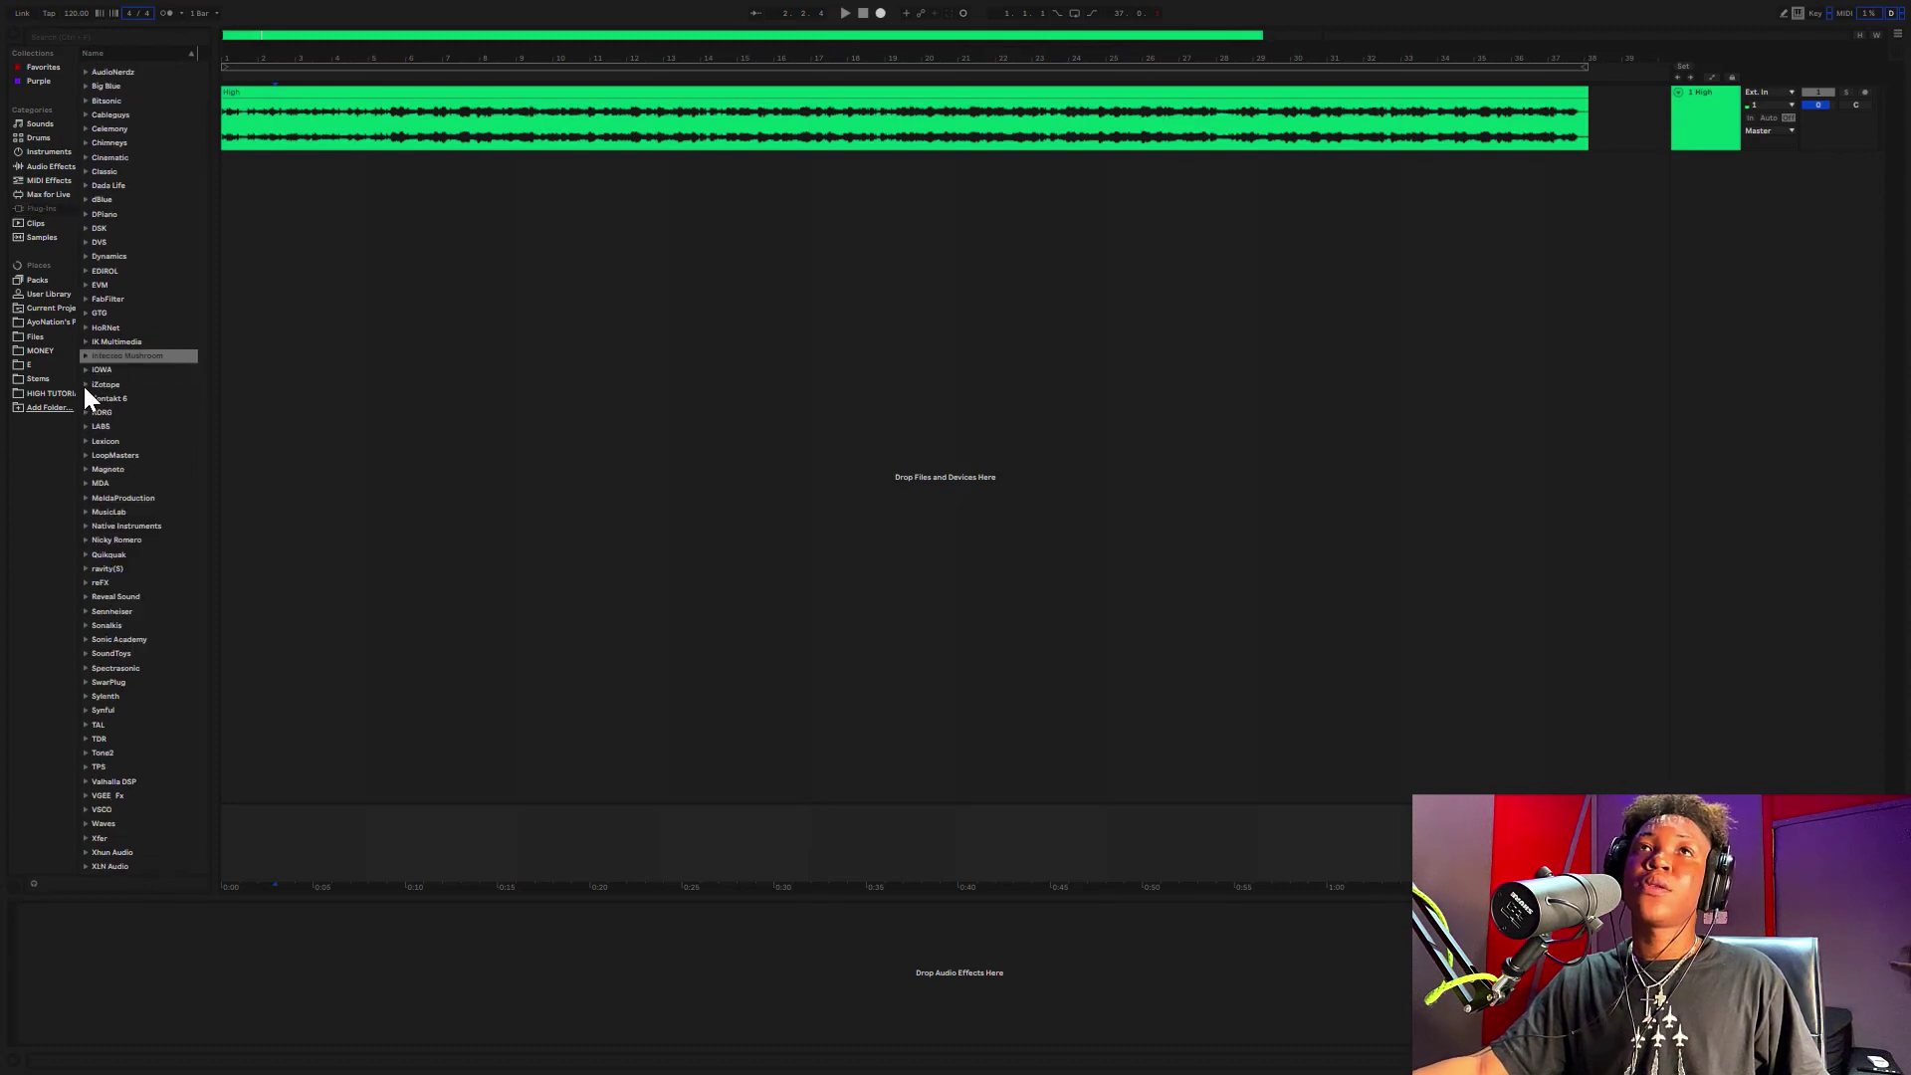
left_click(85, 384)
left_click(131, 399)
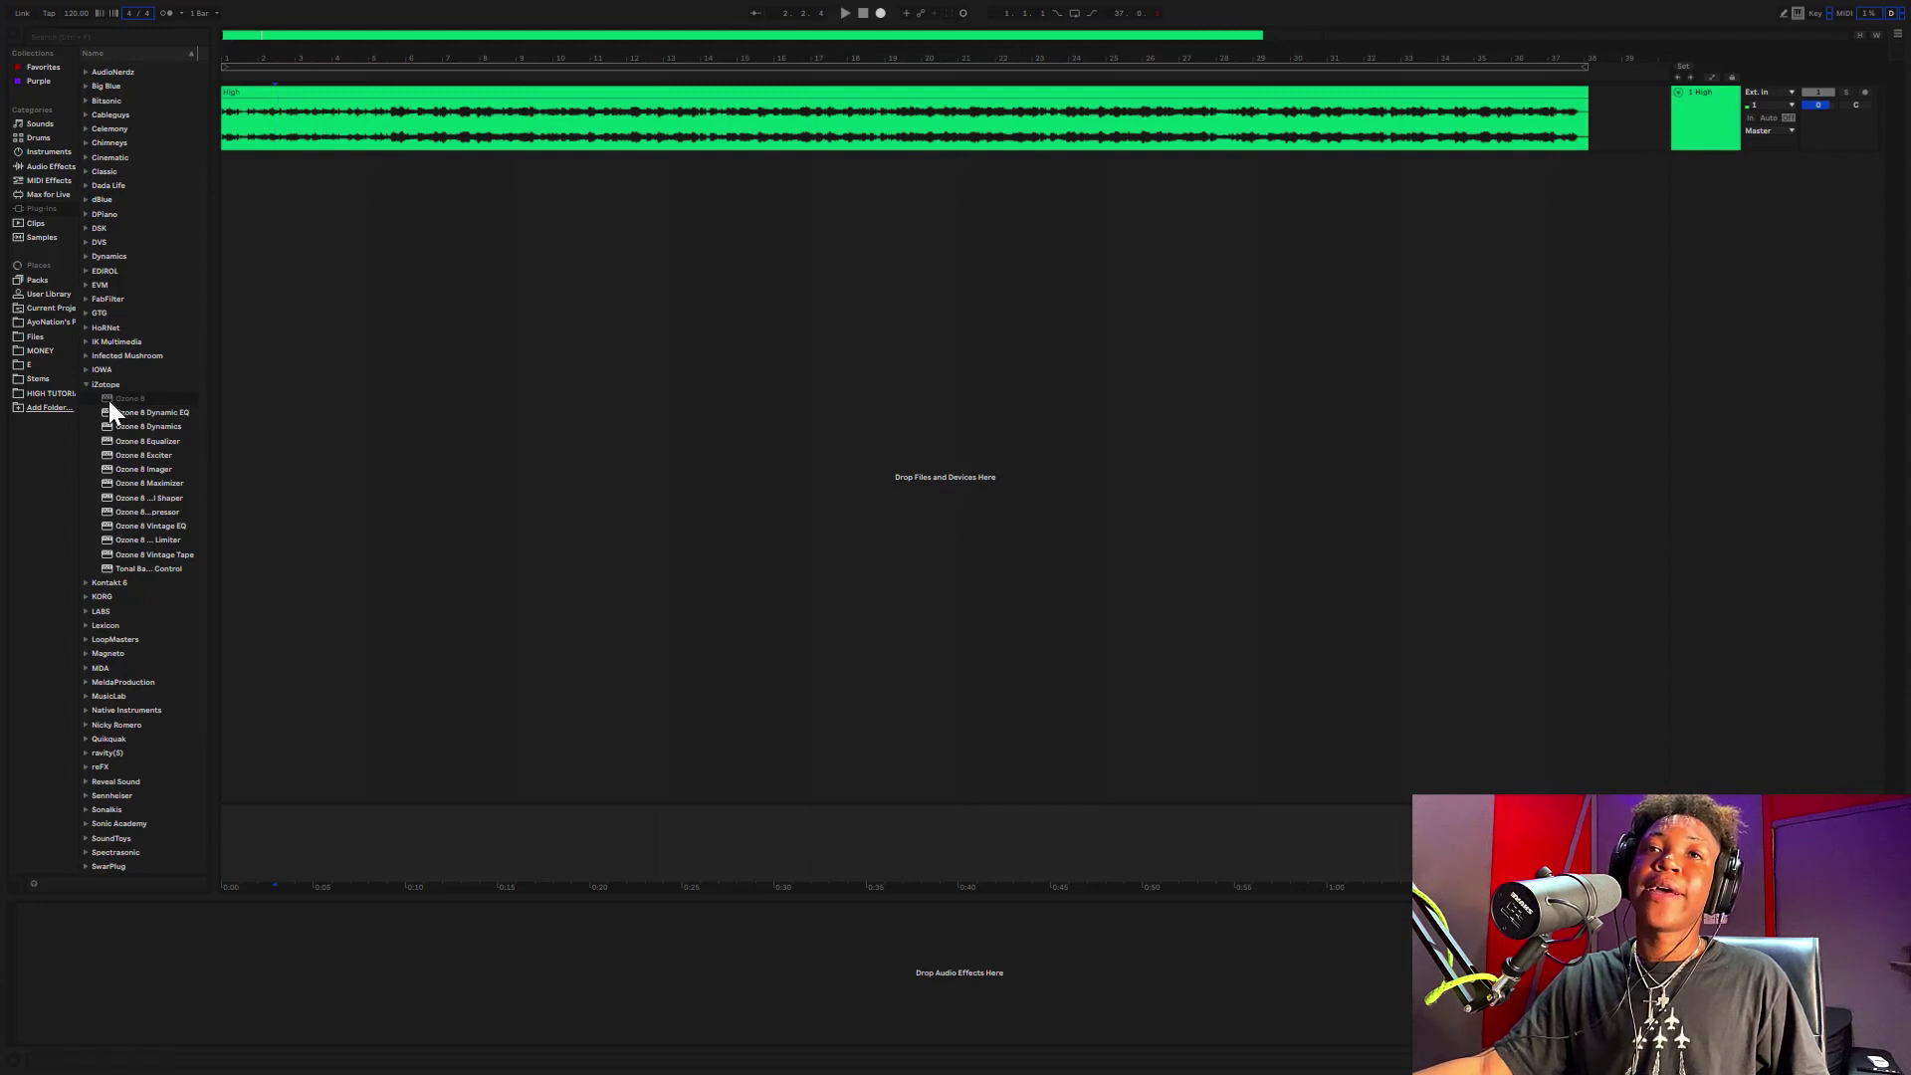
left_click_drag(119, 397, 262, 955)
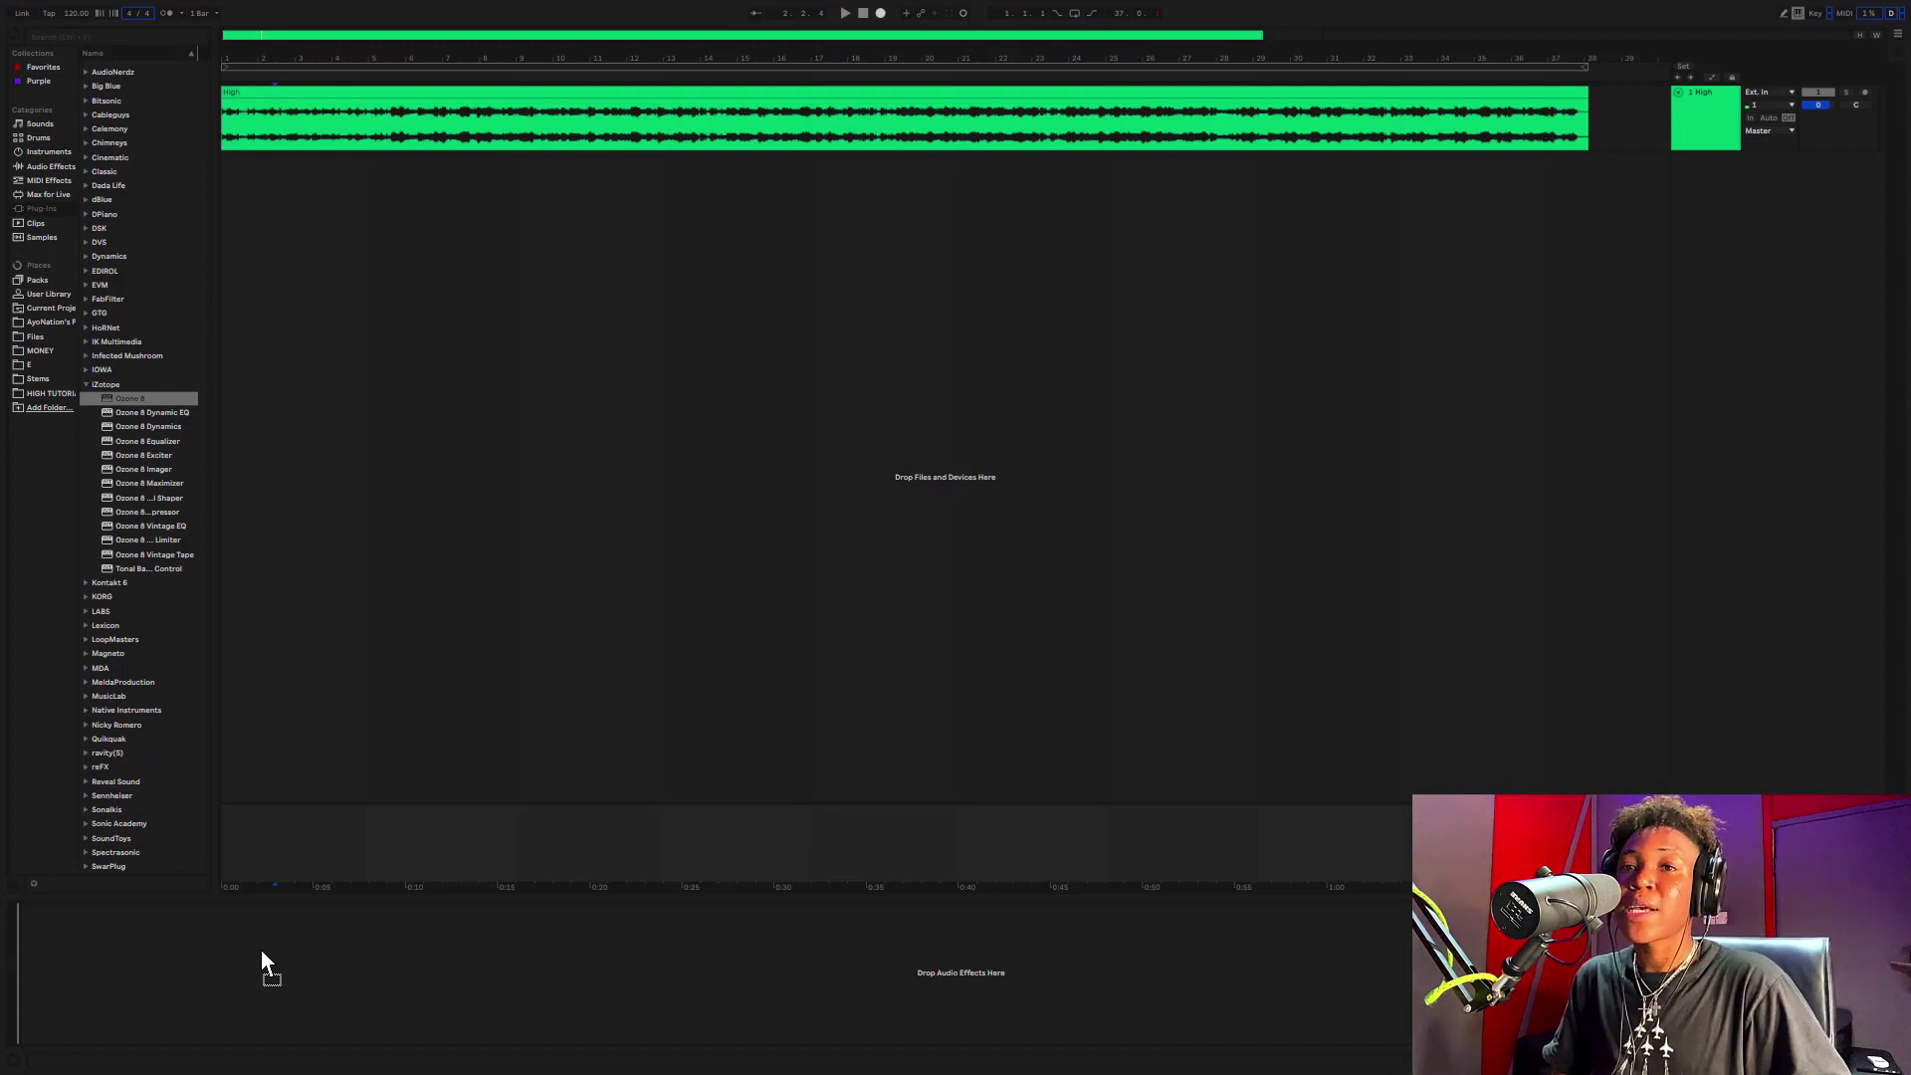
left_click_drag(262, 952, 262, 953)
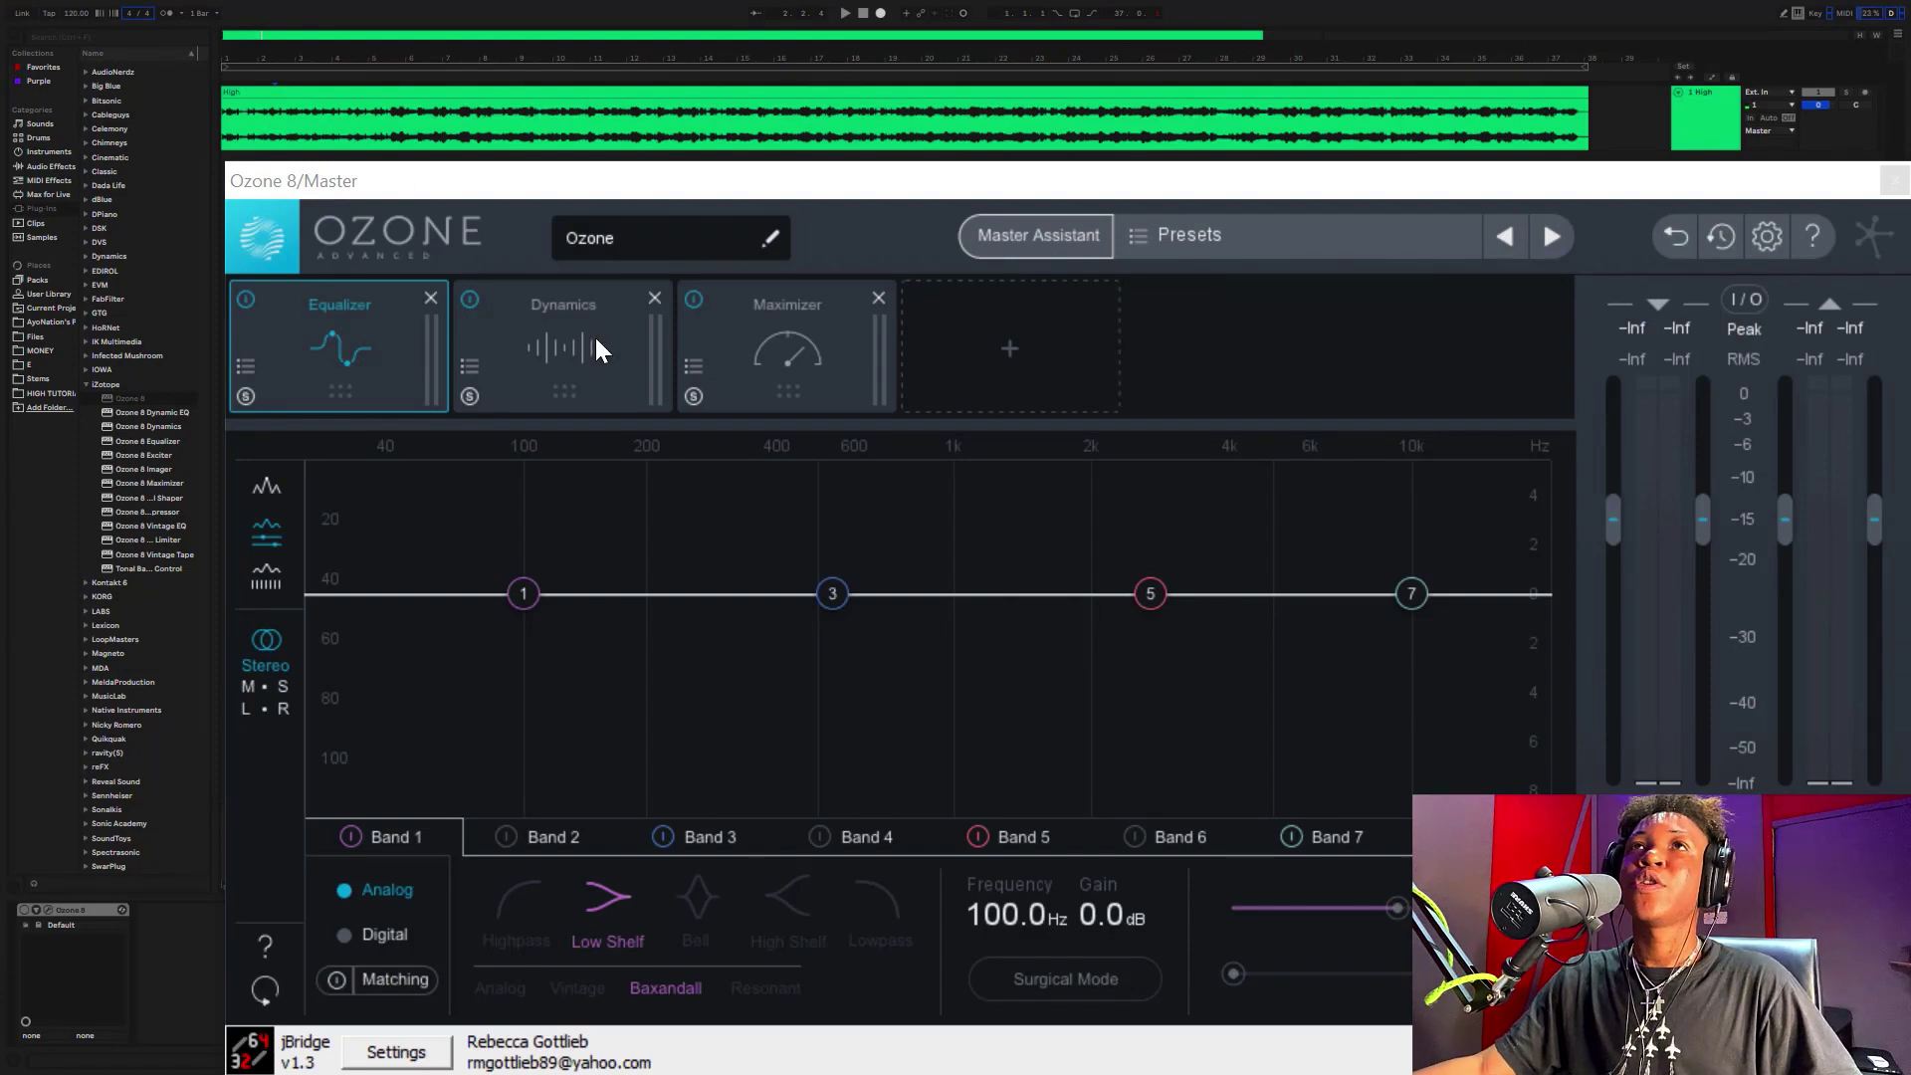
- Remove the default Equalizer, Dynamics and Maximizer modules from Ozone's signal chain
left_click(431, 299)
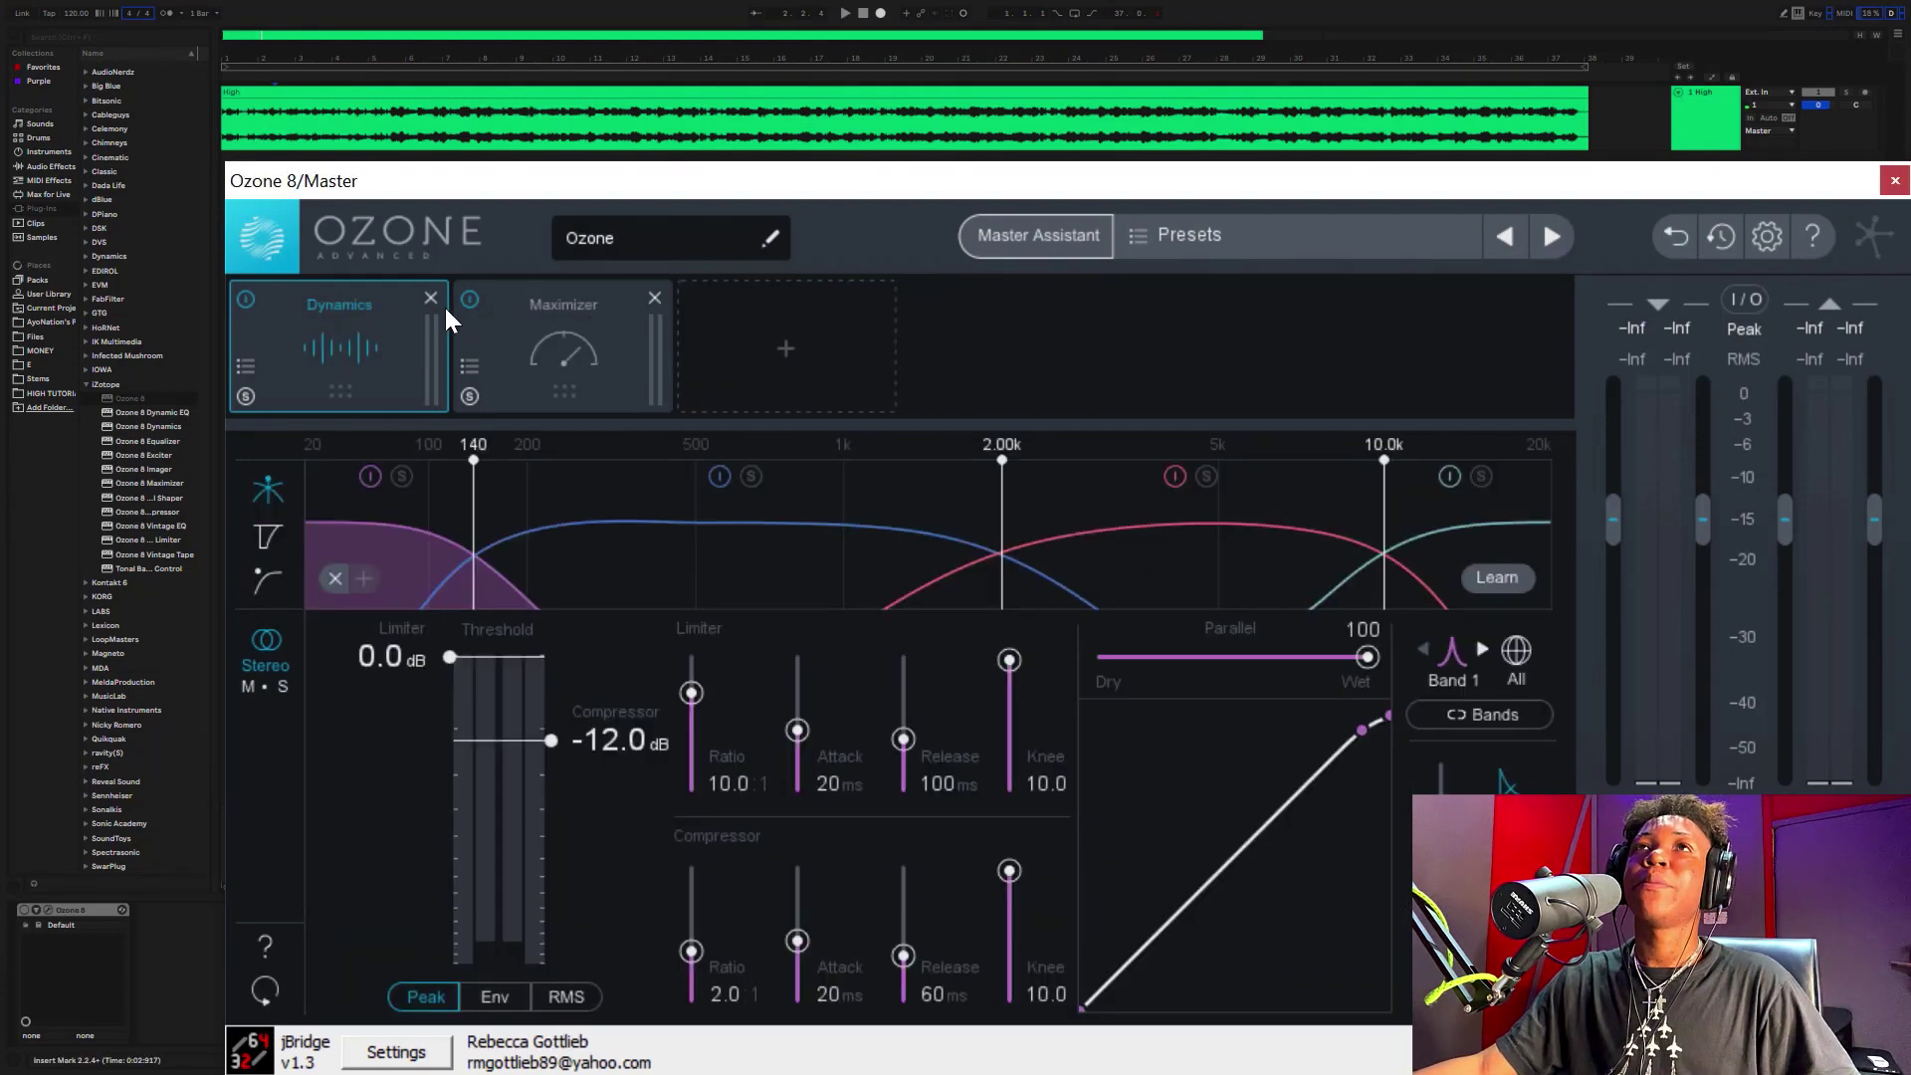
left_click(438, 302)
left_click(434, 297)
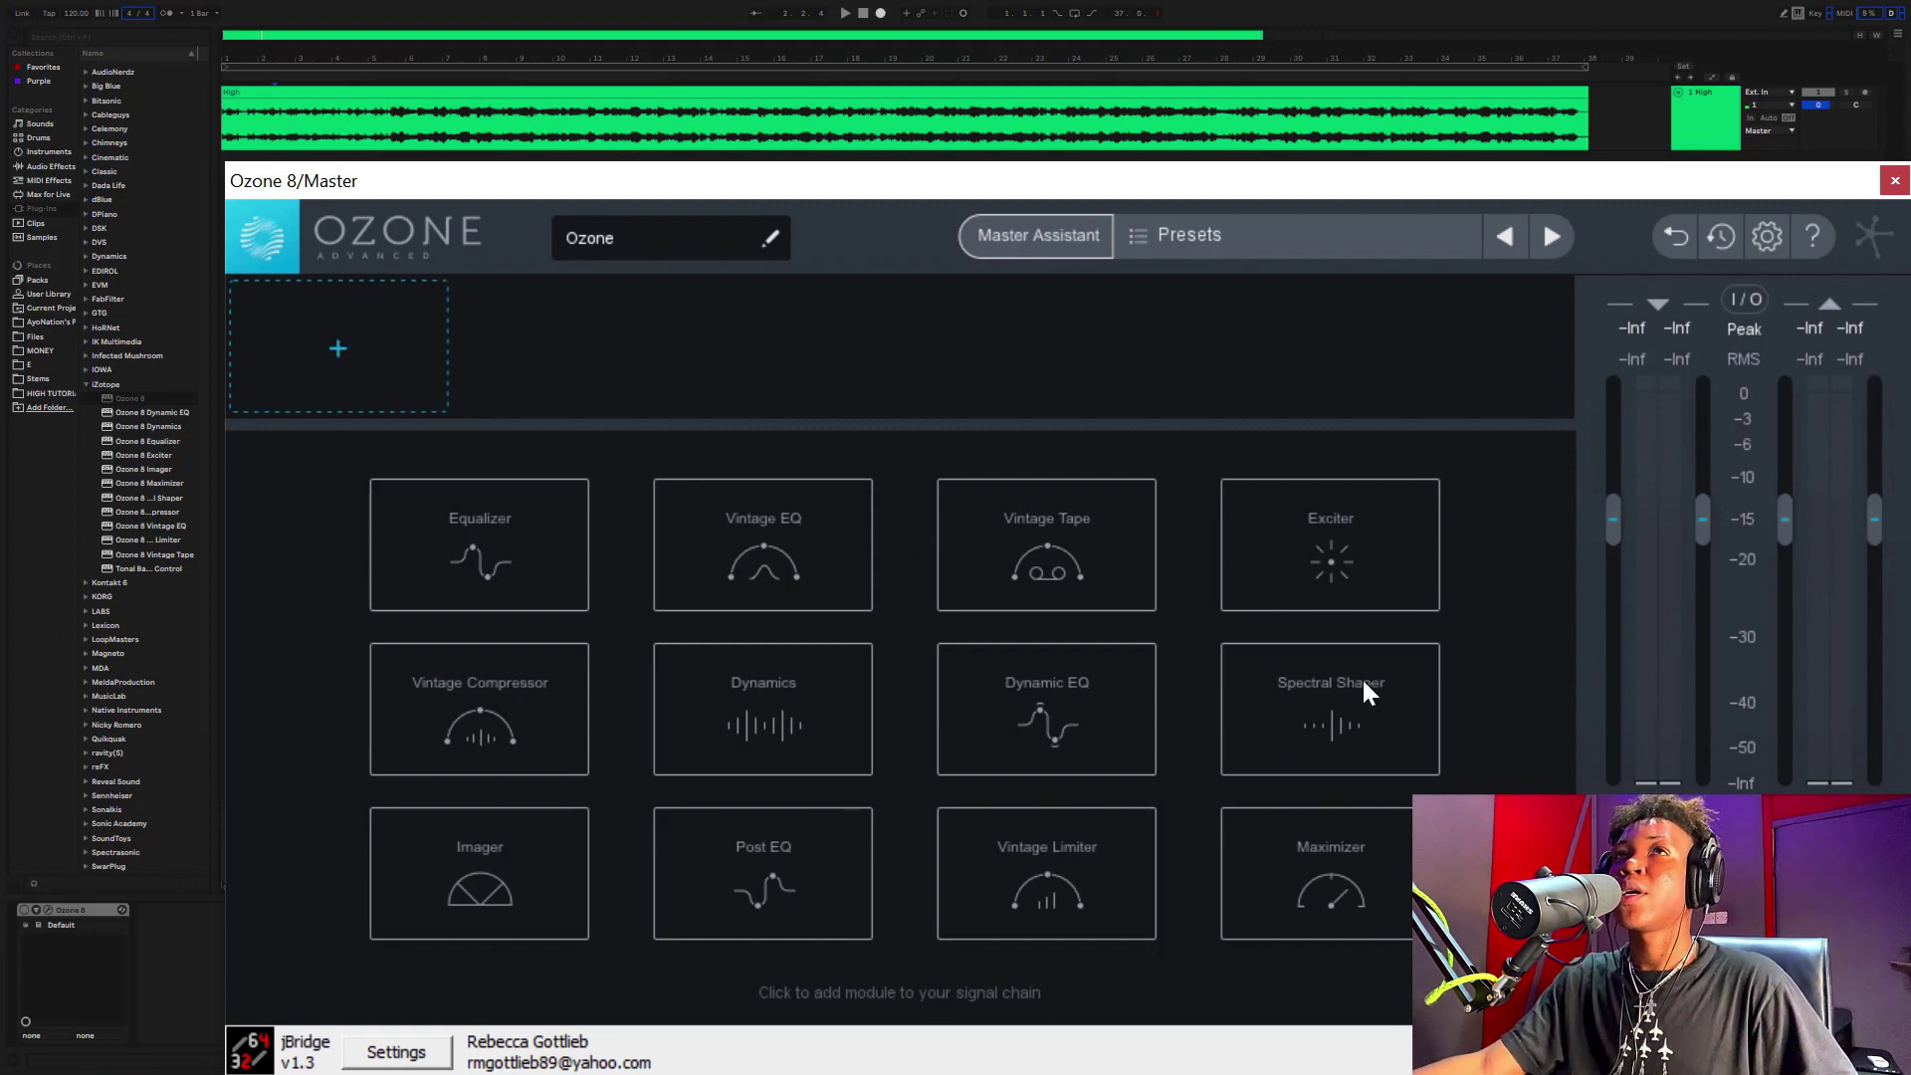
- Add Exciter, Imager and Maximizer modules, in that order, to Ozone's signal chain
left_click(1334, 534)
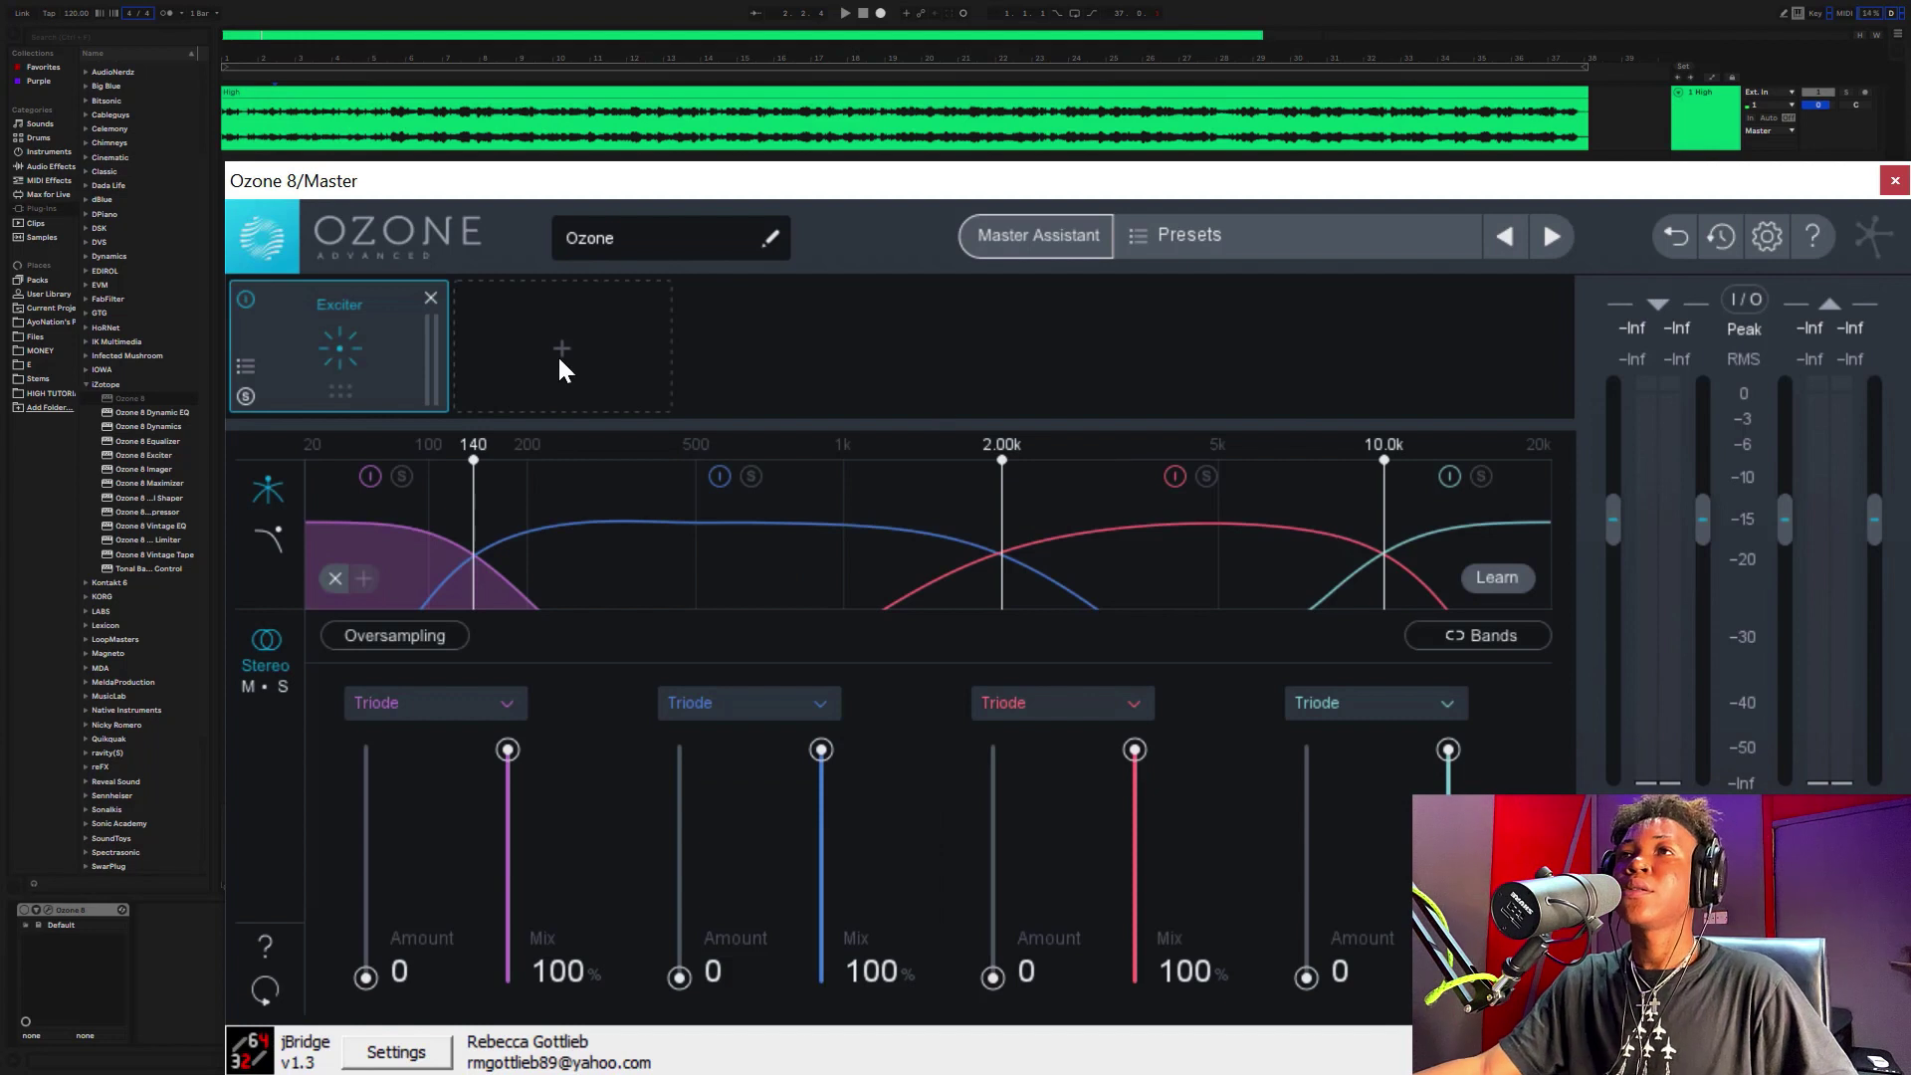
left_click(583, 348)
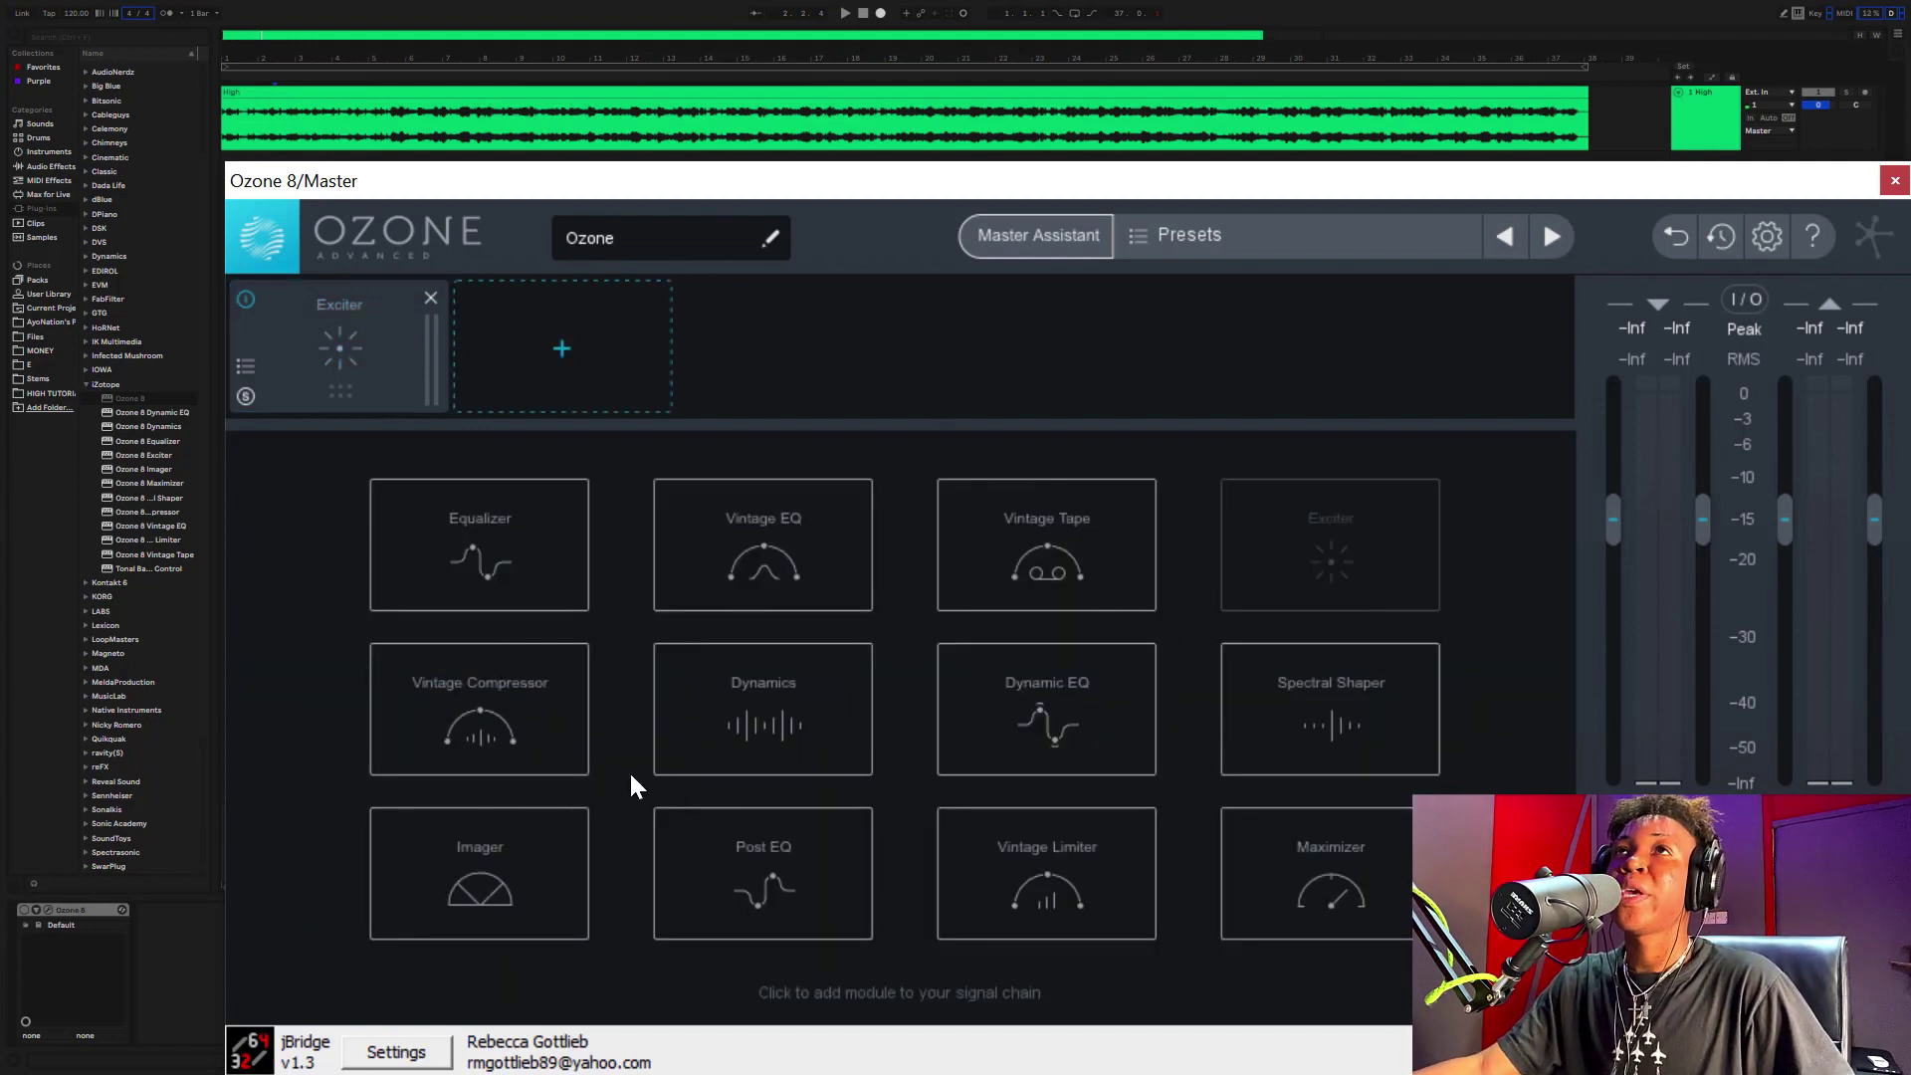
left_click(477, 874)
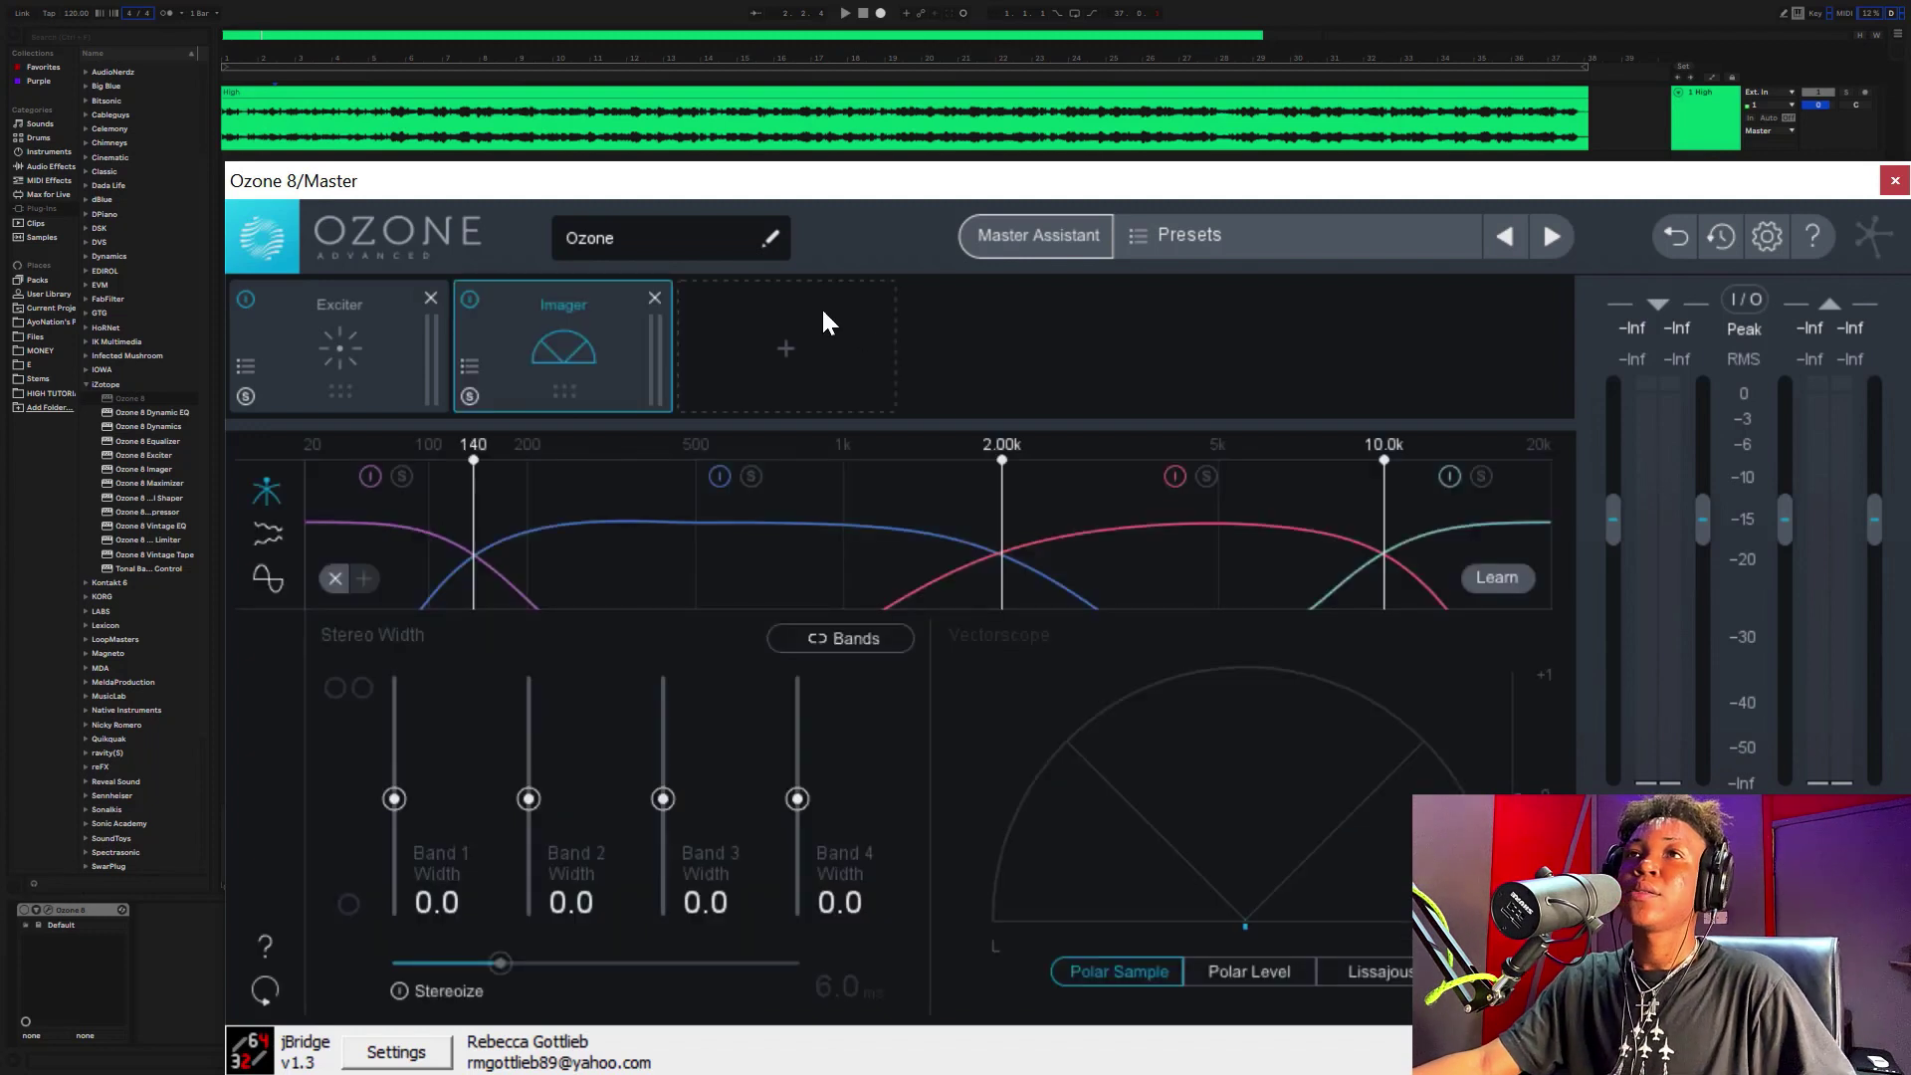
left_click(780, 348)
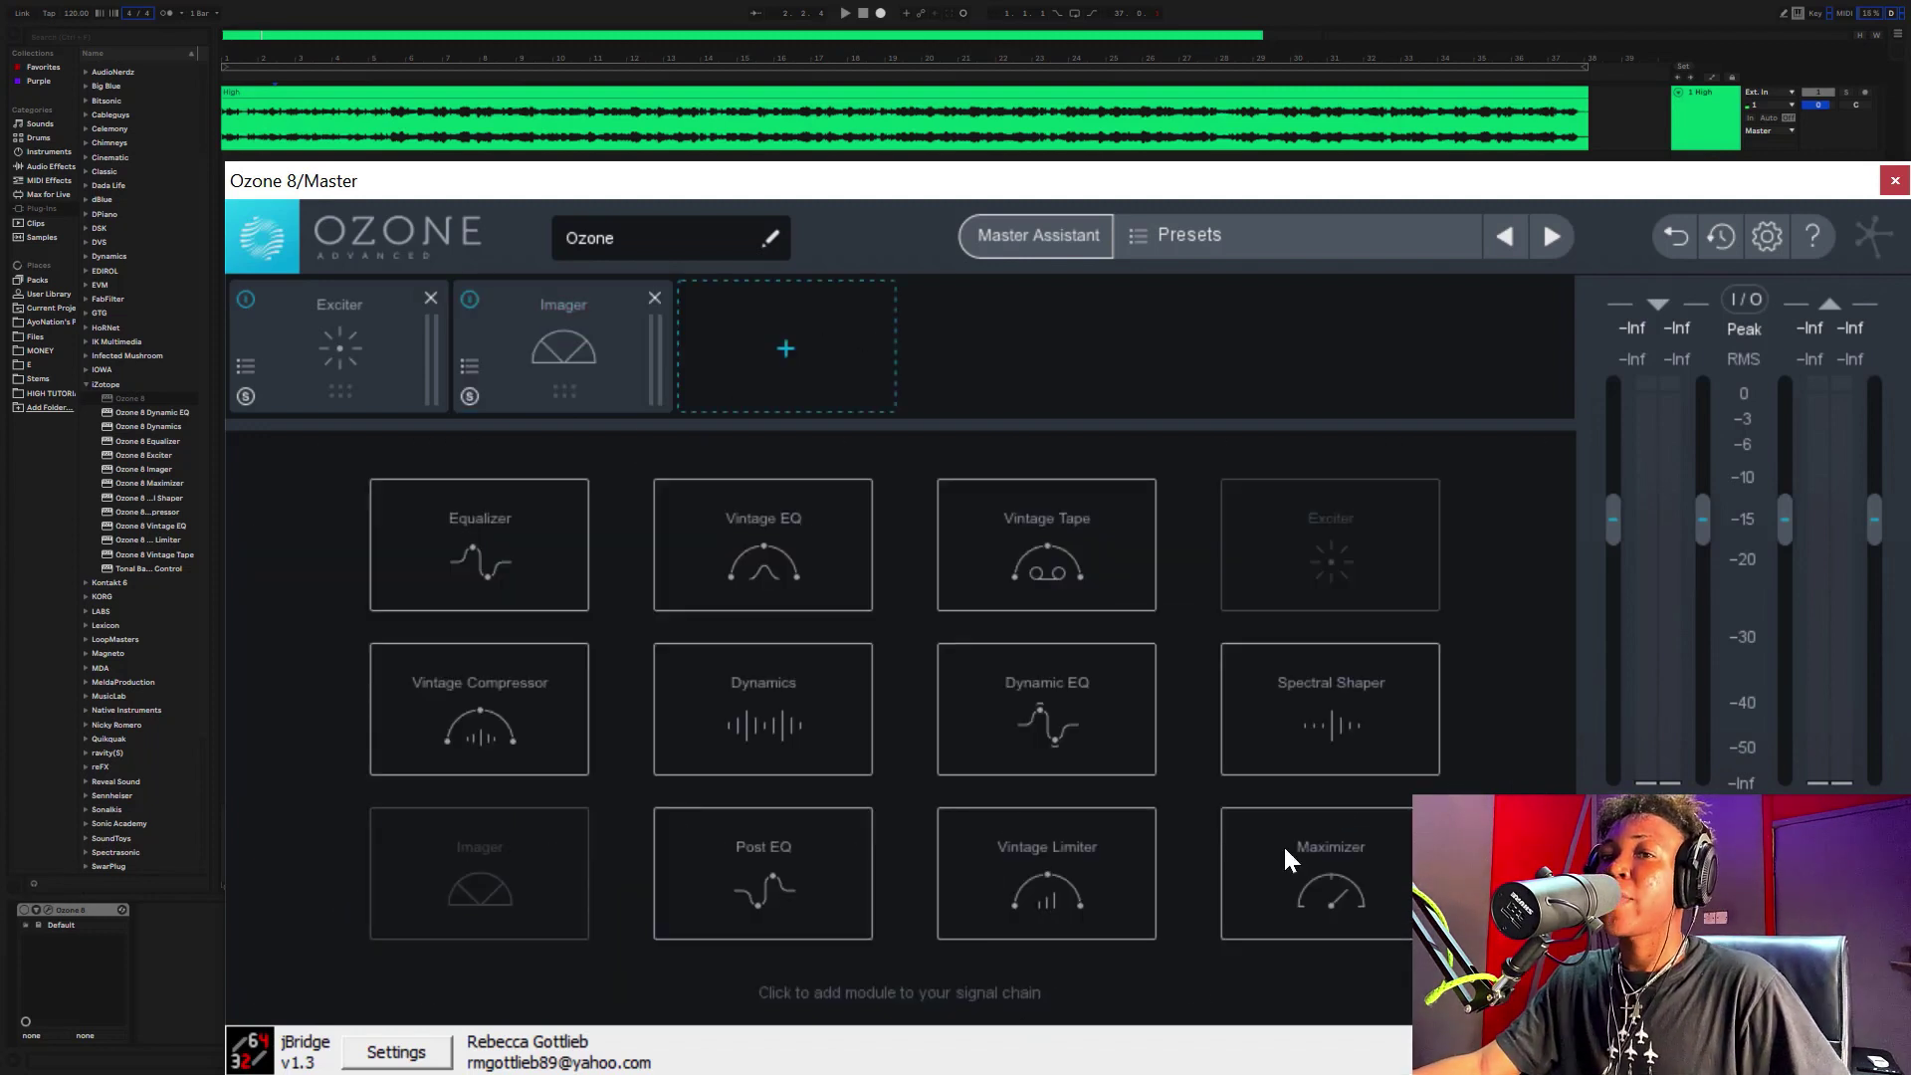
left_click(1380, 864)
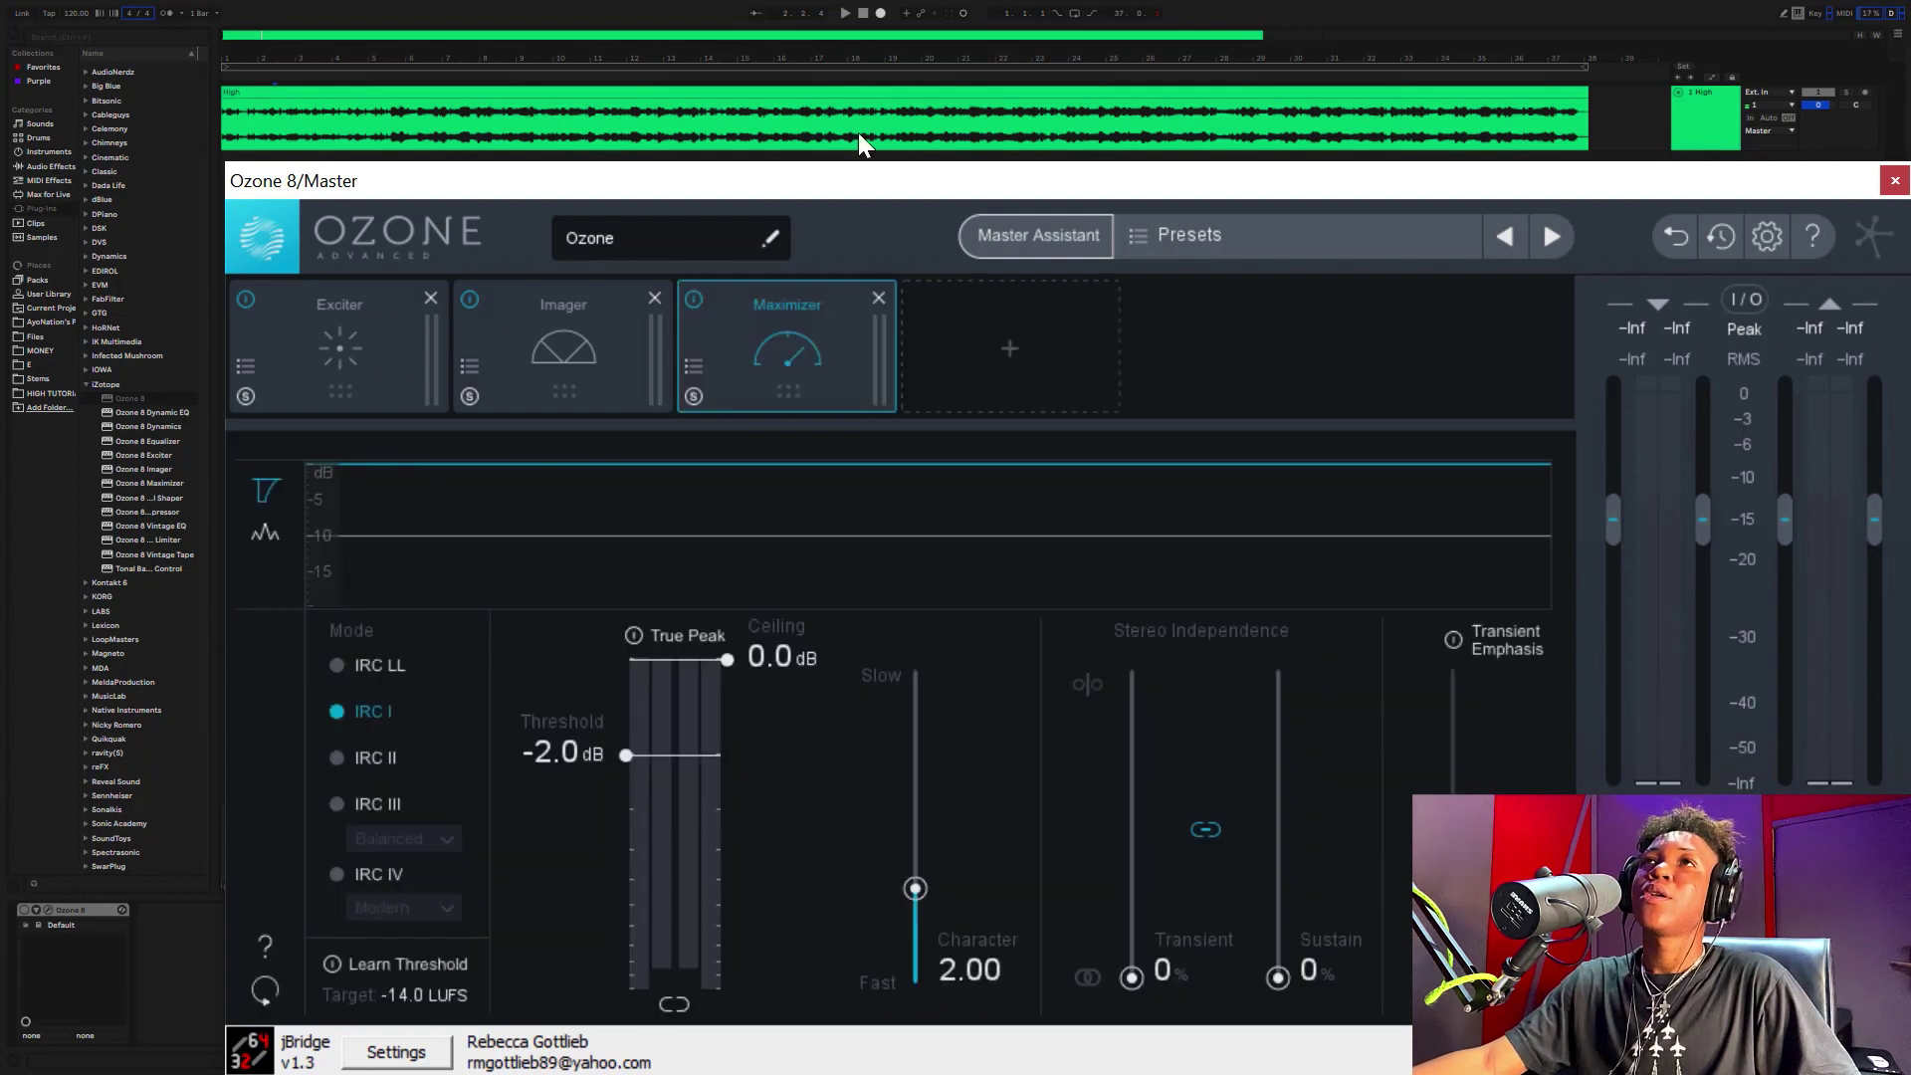
- Bypass the Maximizer and Imager modules, show the Exciter's settings and move the plug-in window down to uncover the track
left_click(693, 300)
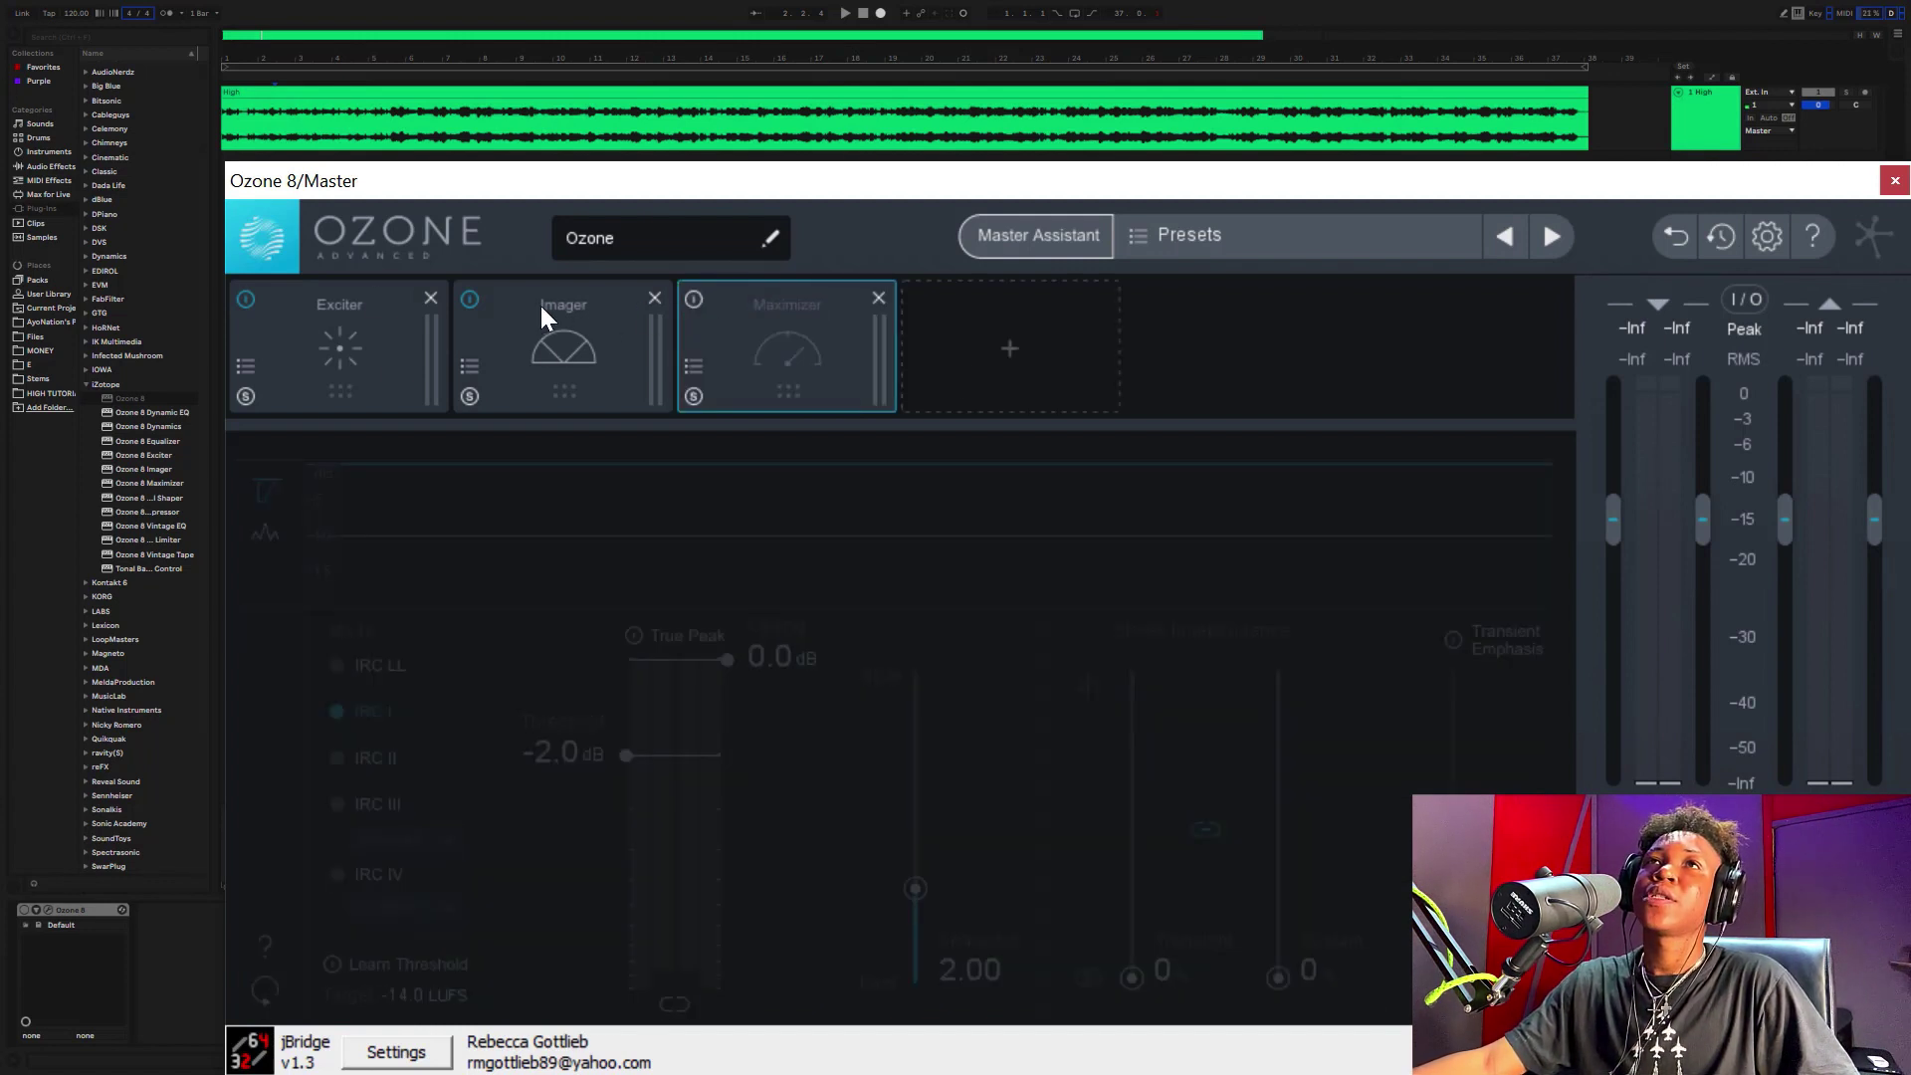
left_click(470, 304)
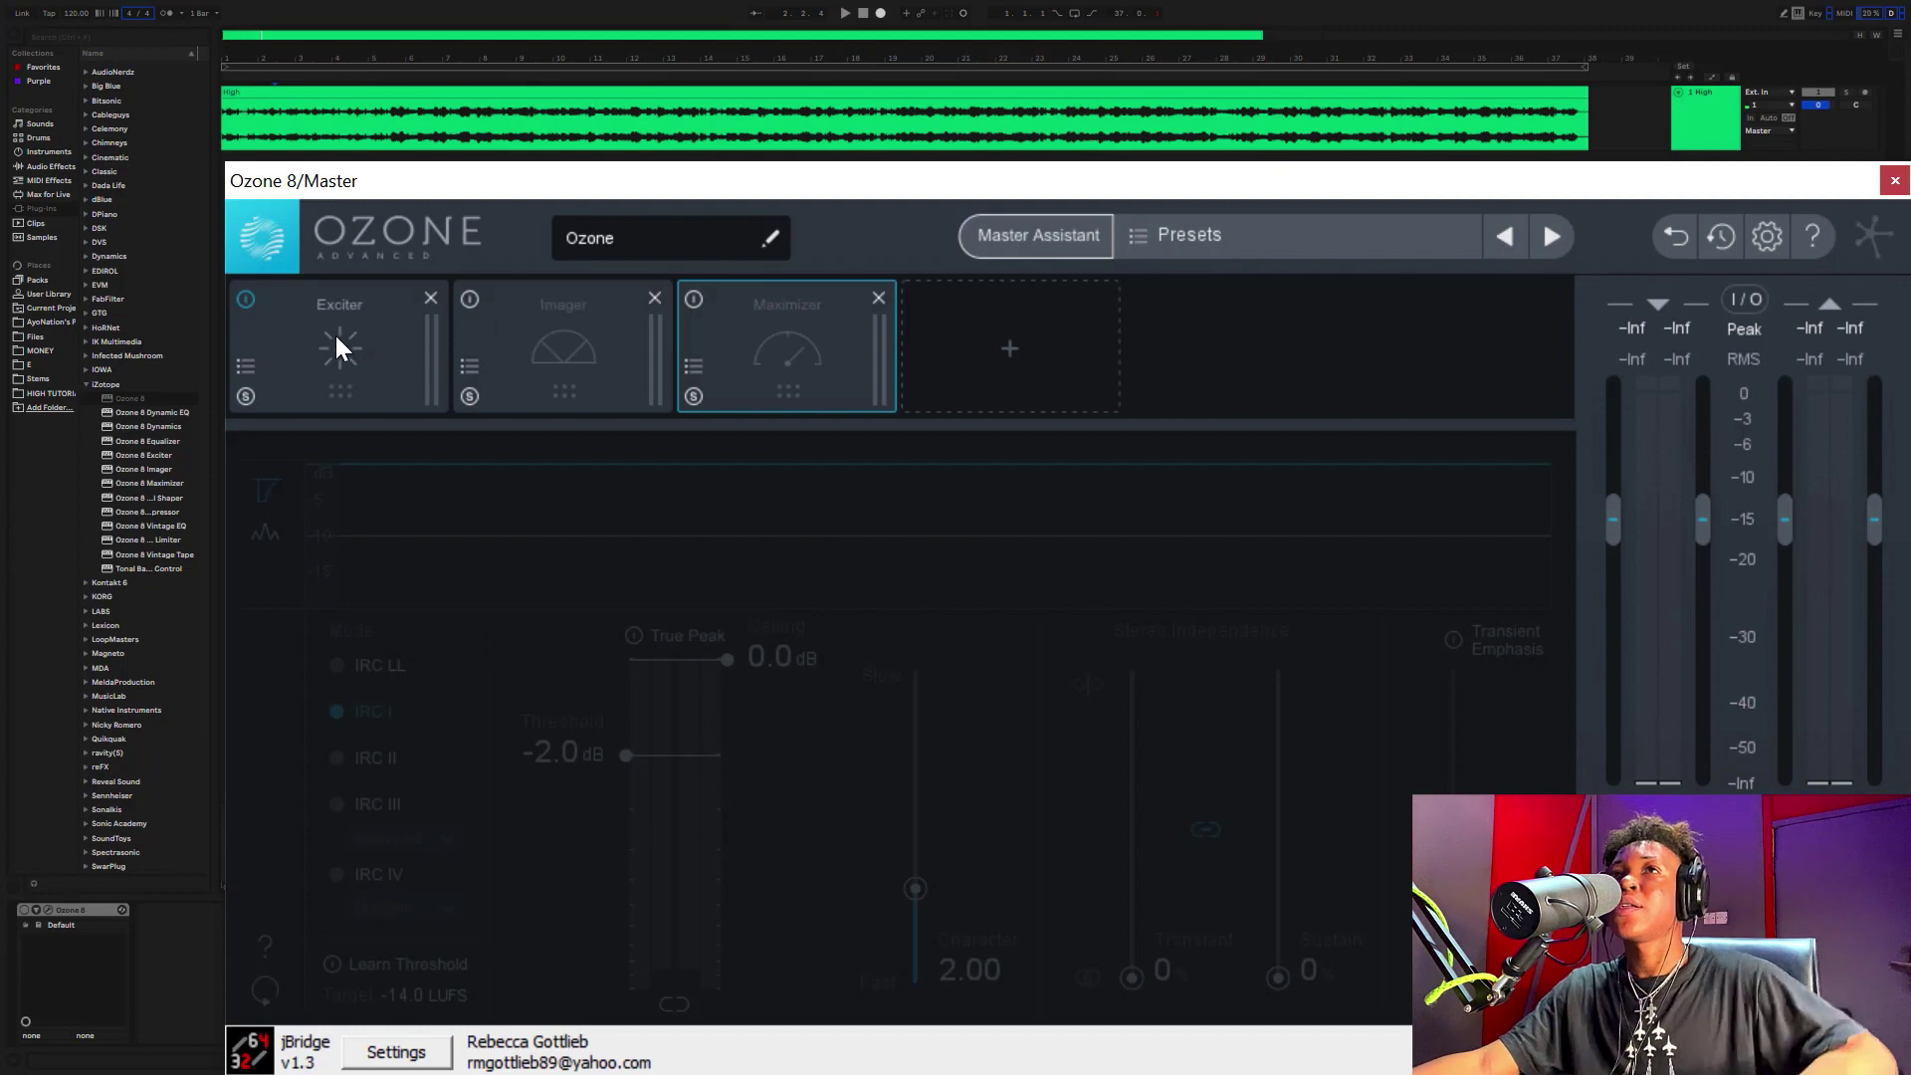
left_click(334, 334)
left_click_drag(481, 179, 541, 307)
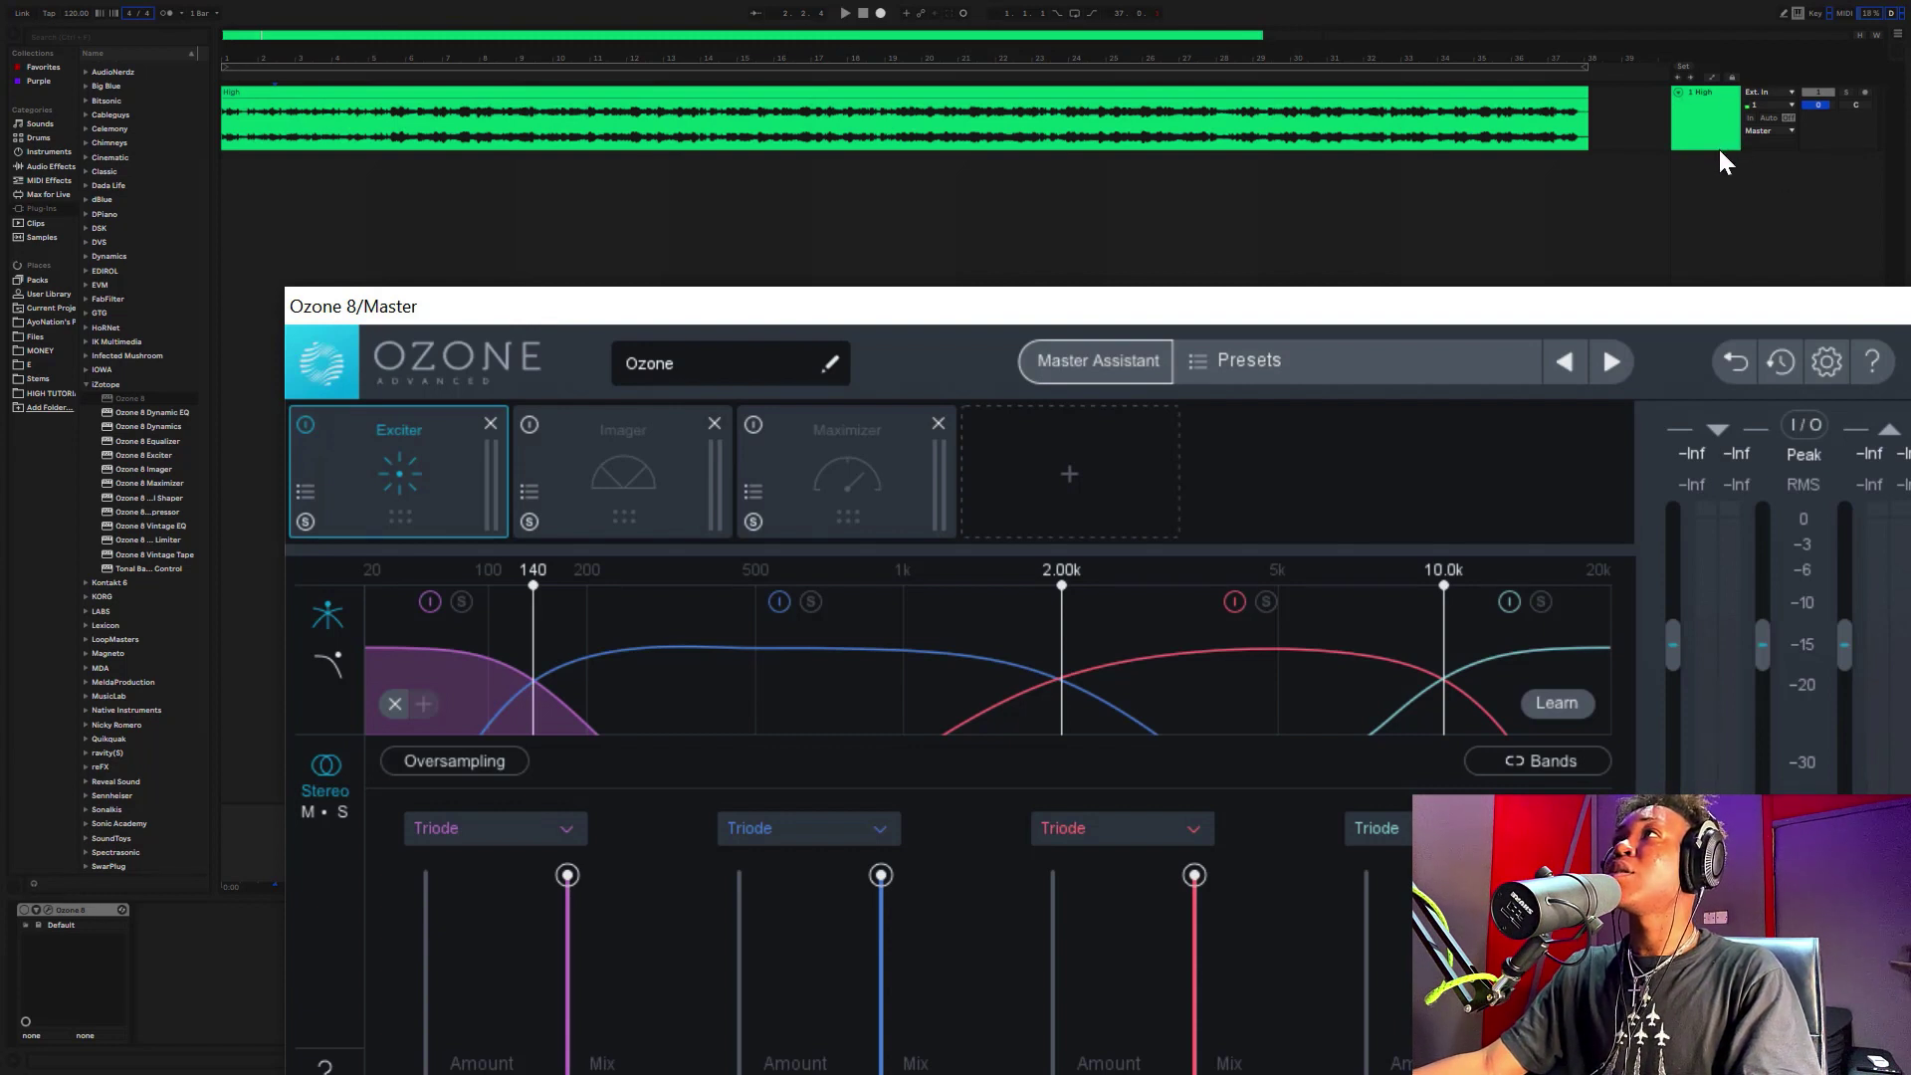
- Make the High track taller and play its clip from the first strong hit just after bar 5
left_click_drag(1719, 150, 1748, 207)
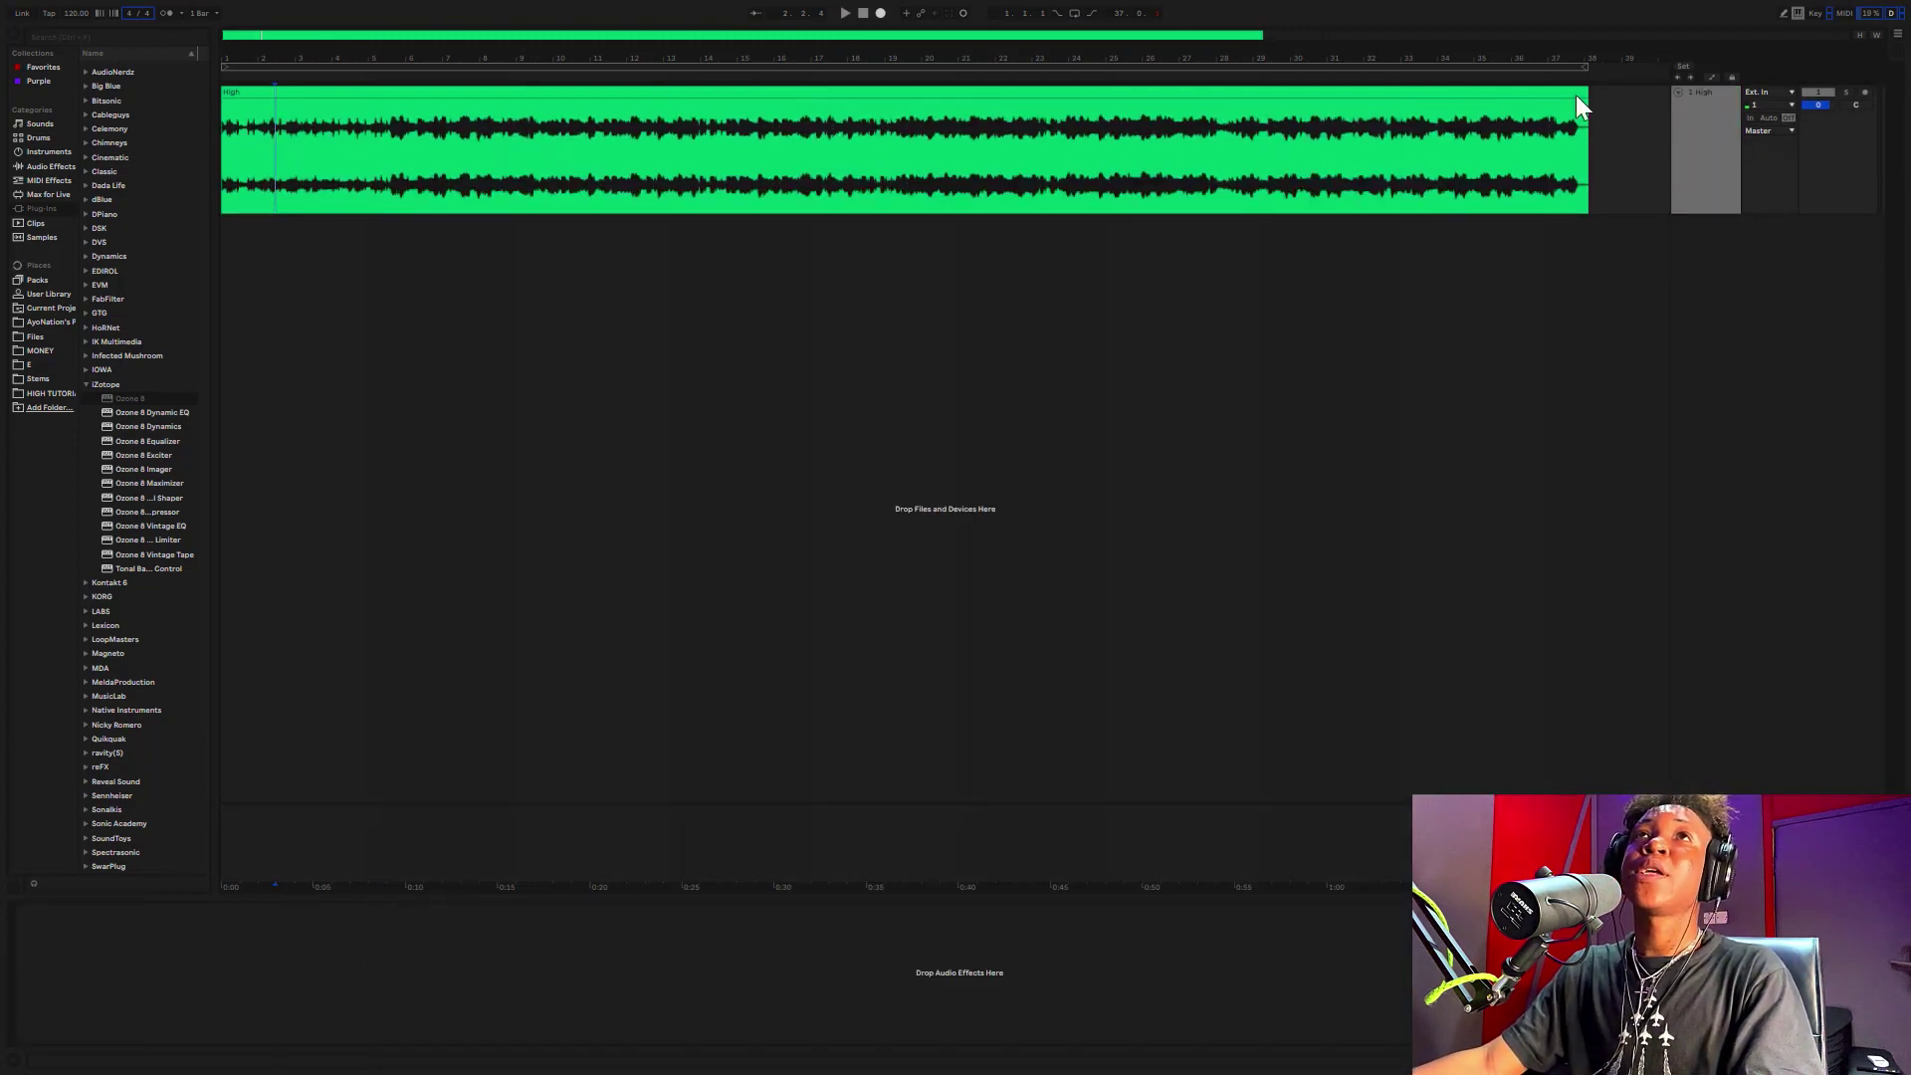
left_click(389, 78)
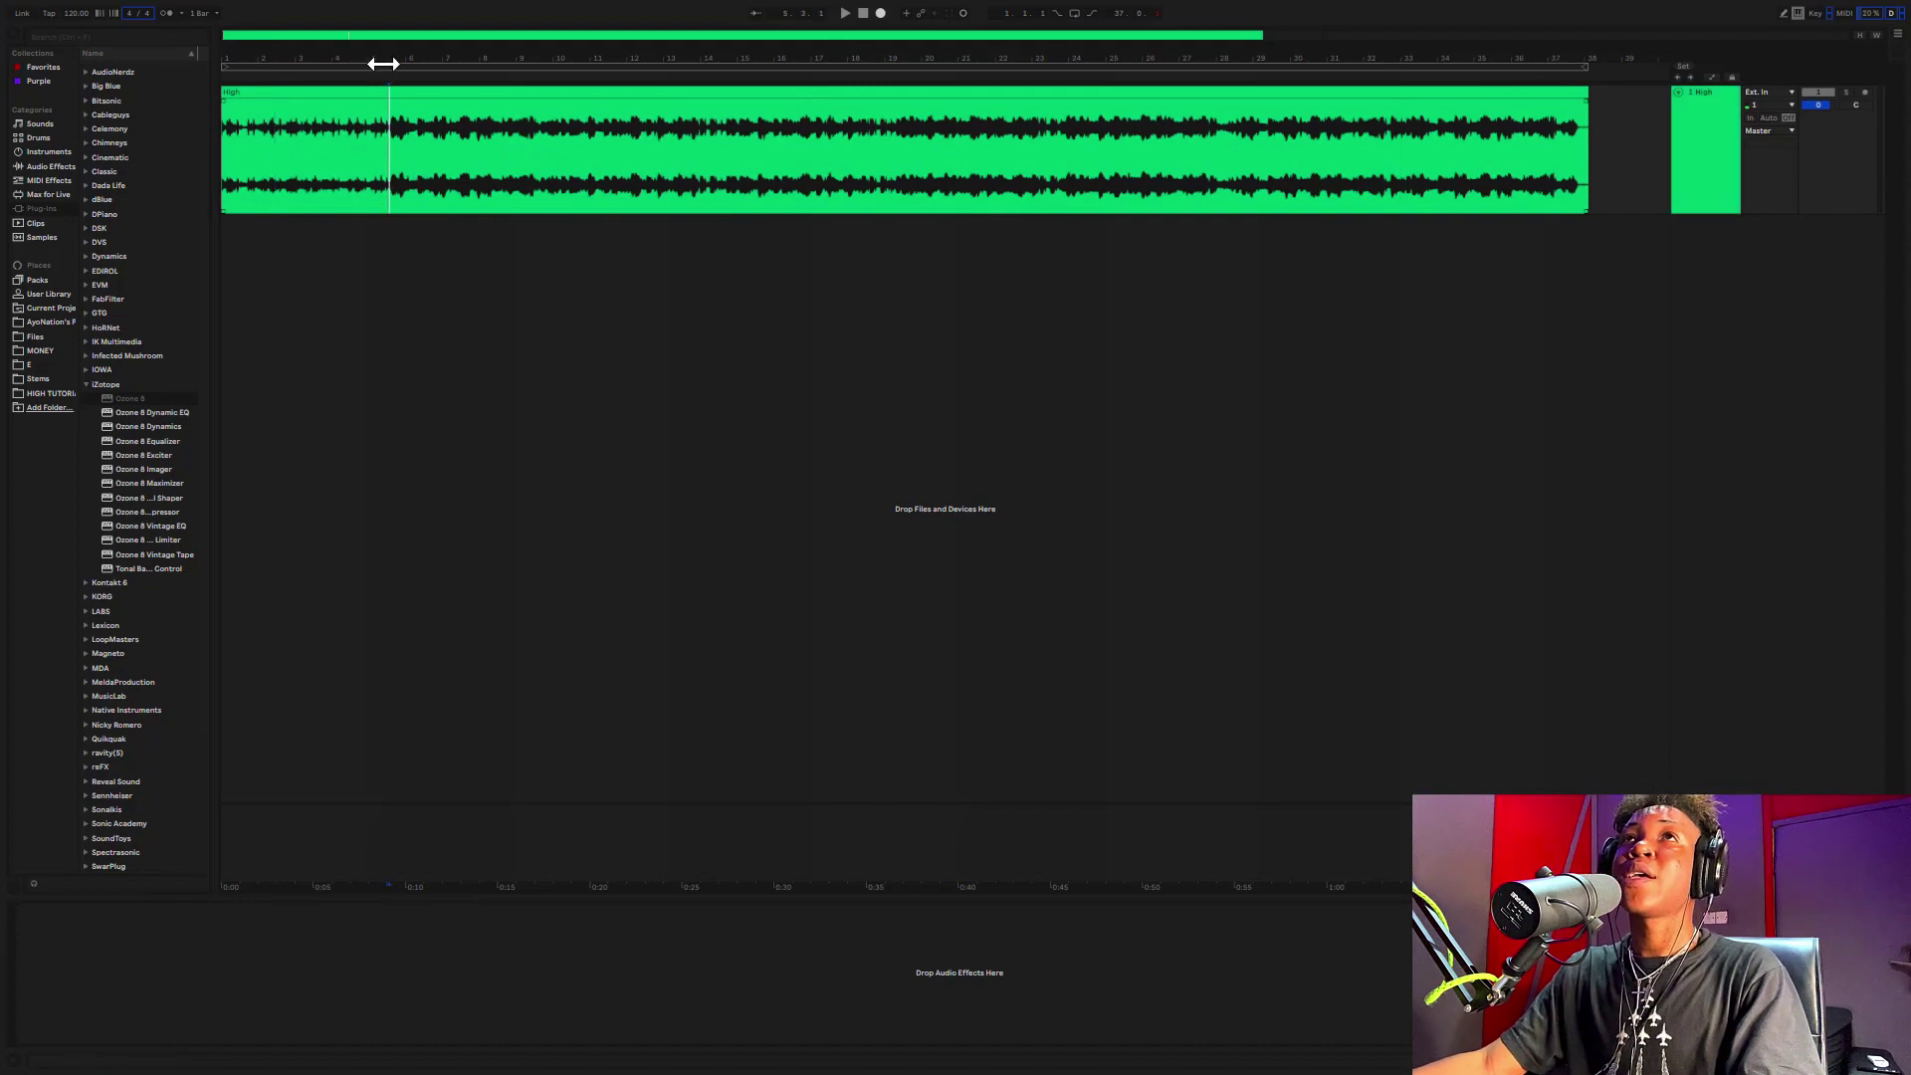
left_click_drag(382, 58, 395, 239)
left_click(660, 186)
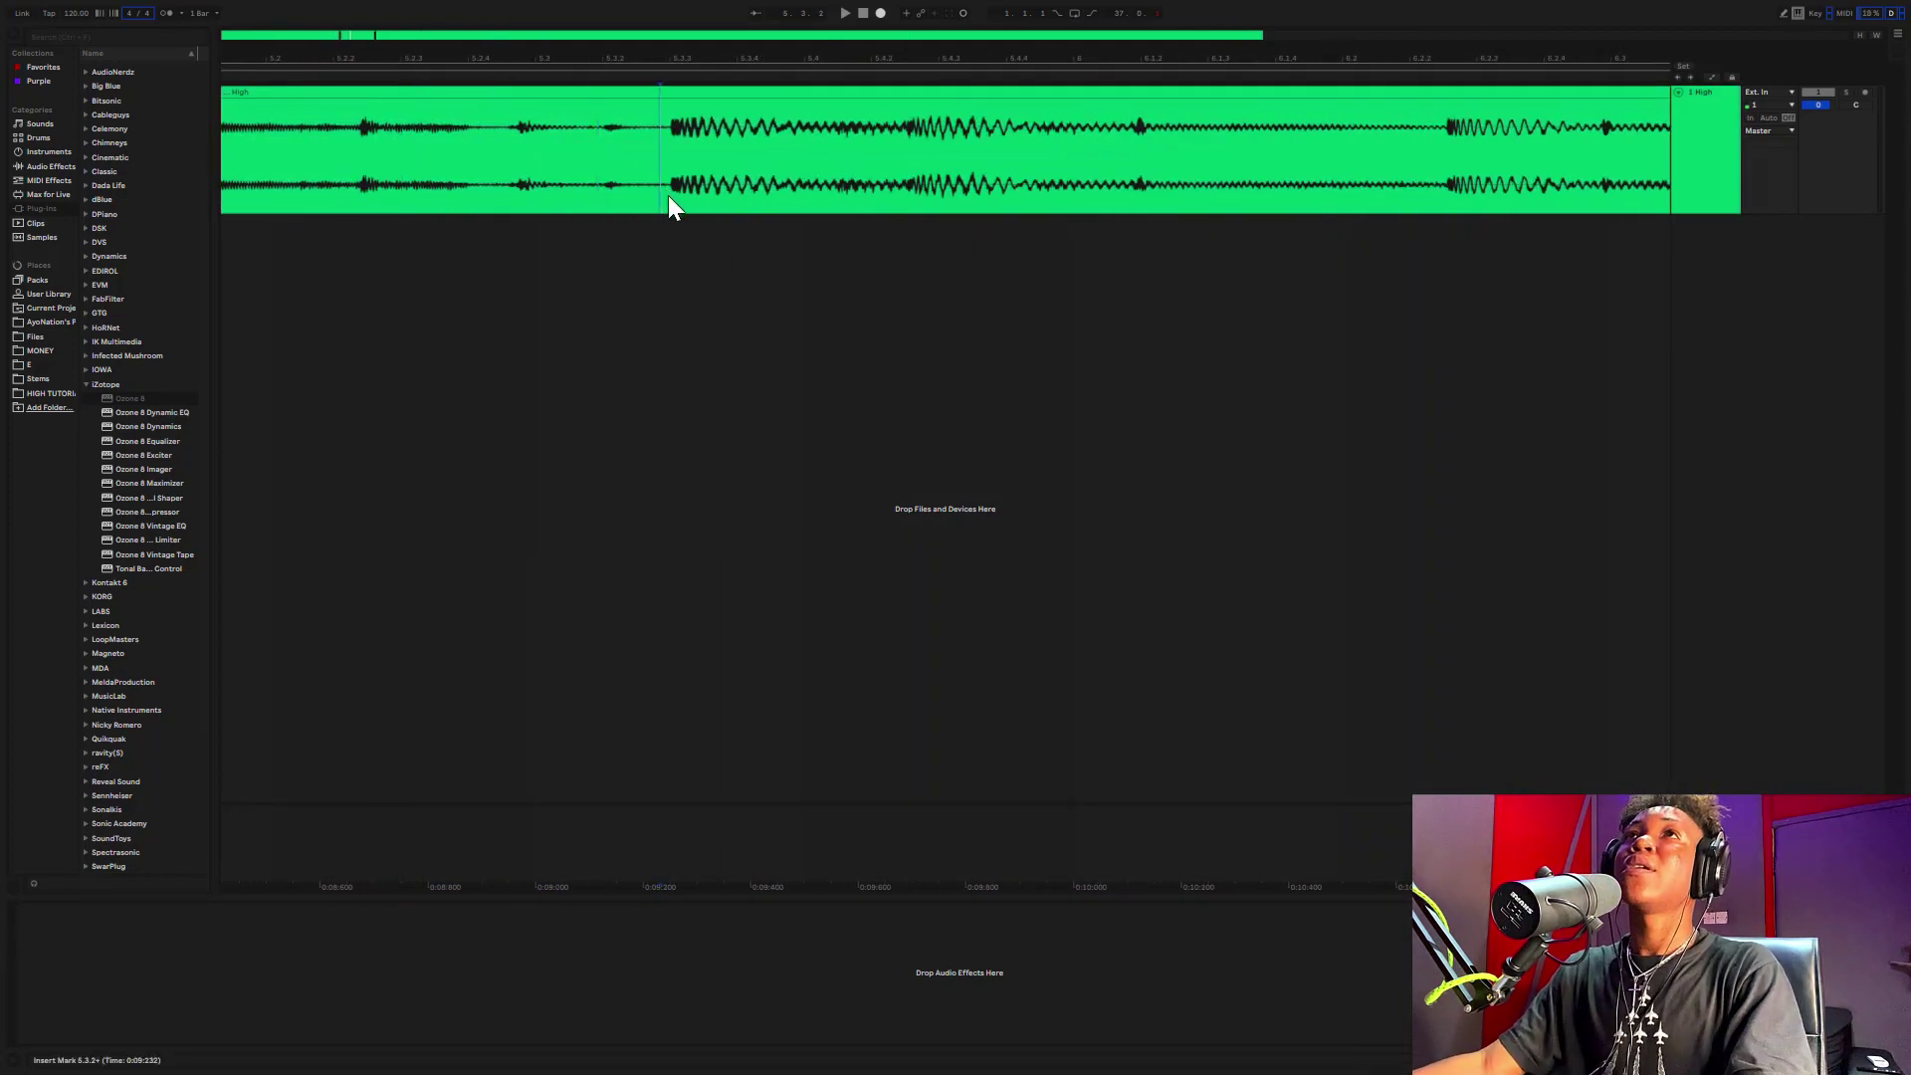
left_click(669, 196)
key("space")
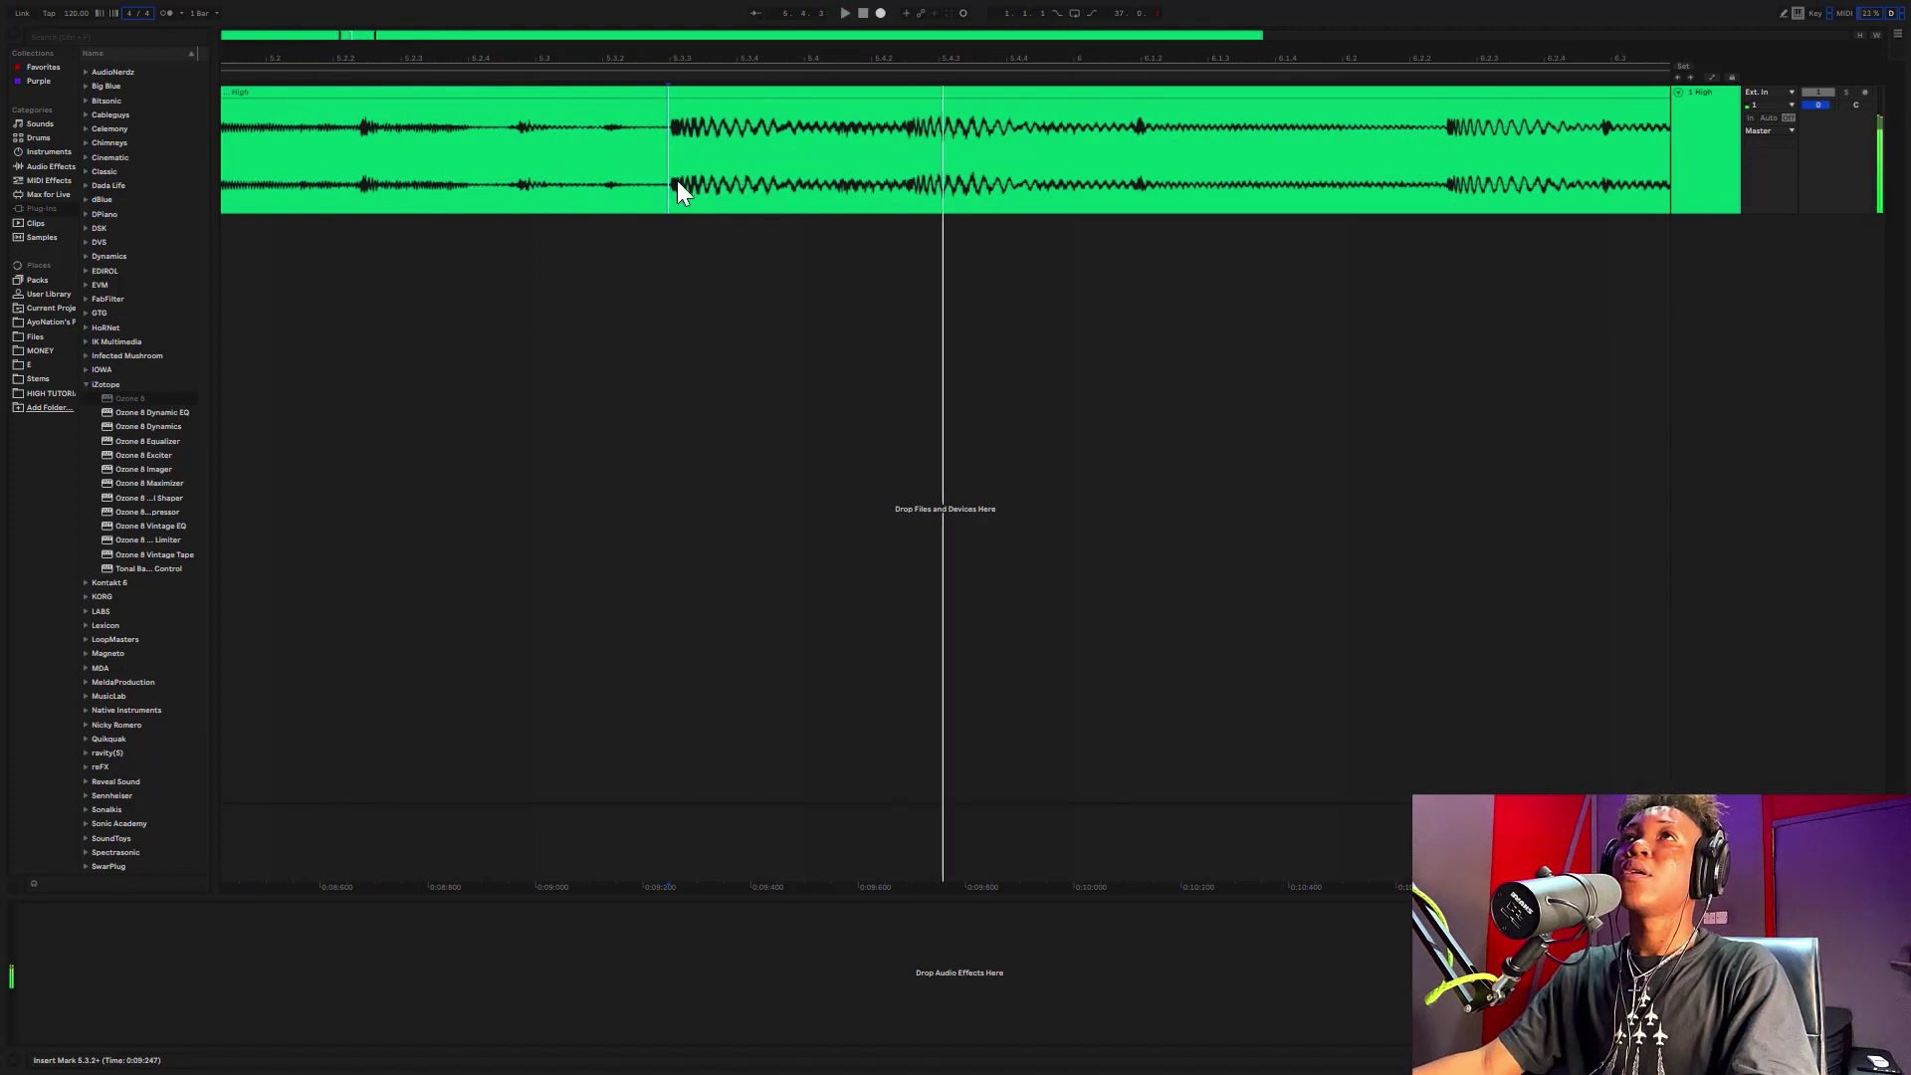
mouse_move(652, 56)
left_mouse_down()
mouse_move(654, 2)
mouse_move(654, 22)
left_mouse_up()
key("space")
- Listen to the High clip from points around bars 9 and 10, and stop playback
left_click(551, 194)
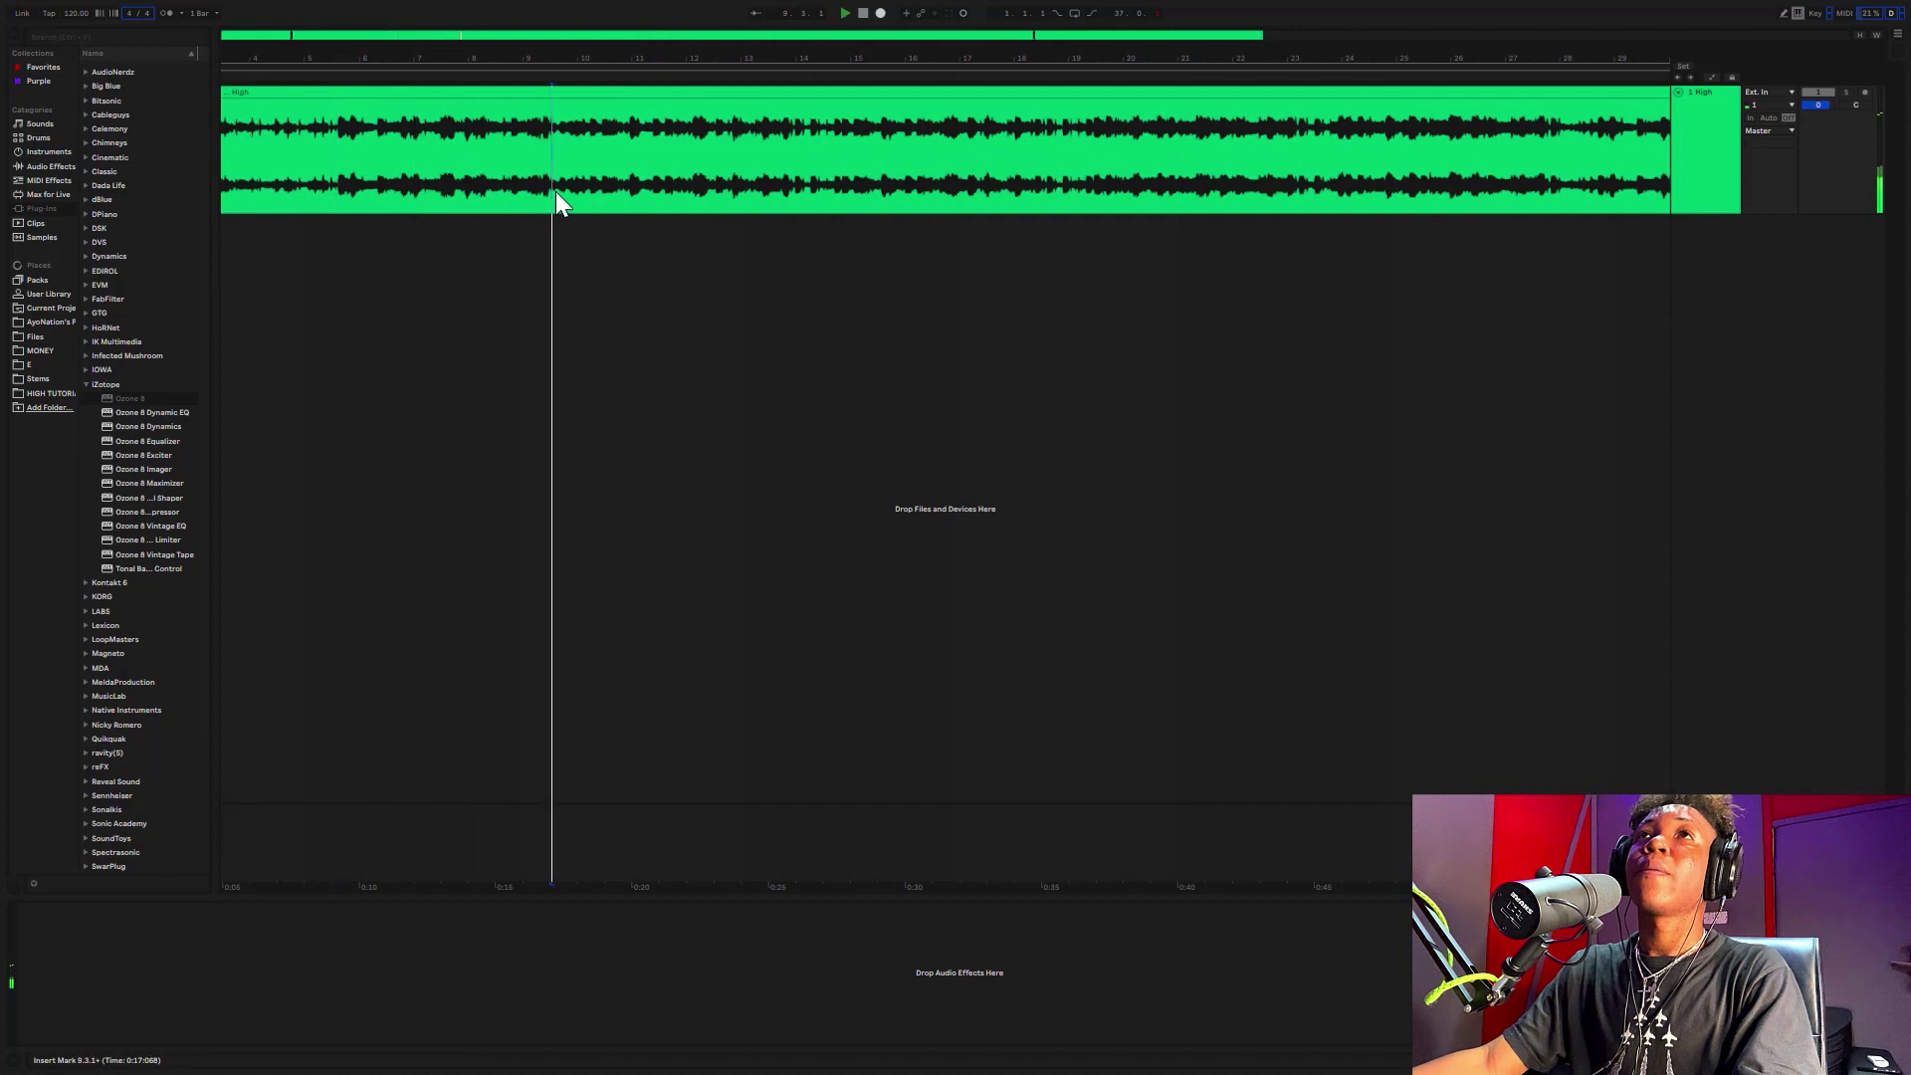
key("space")
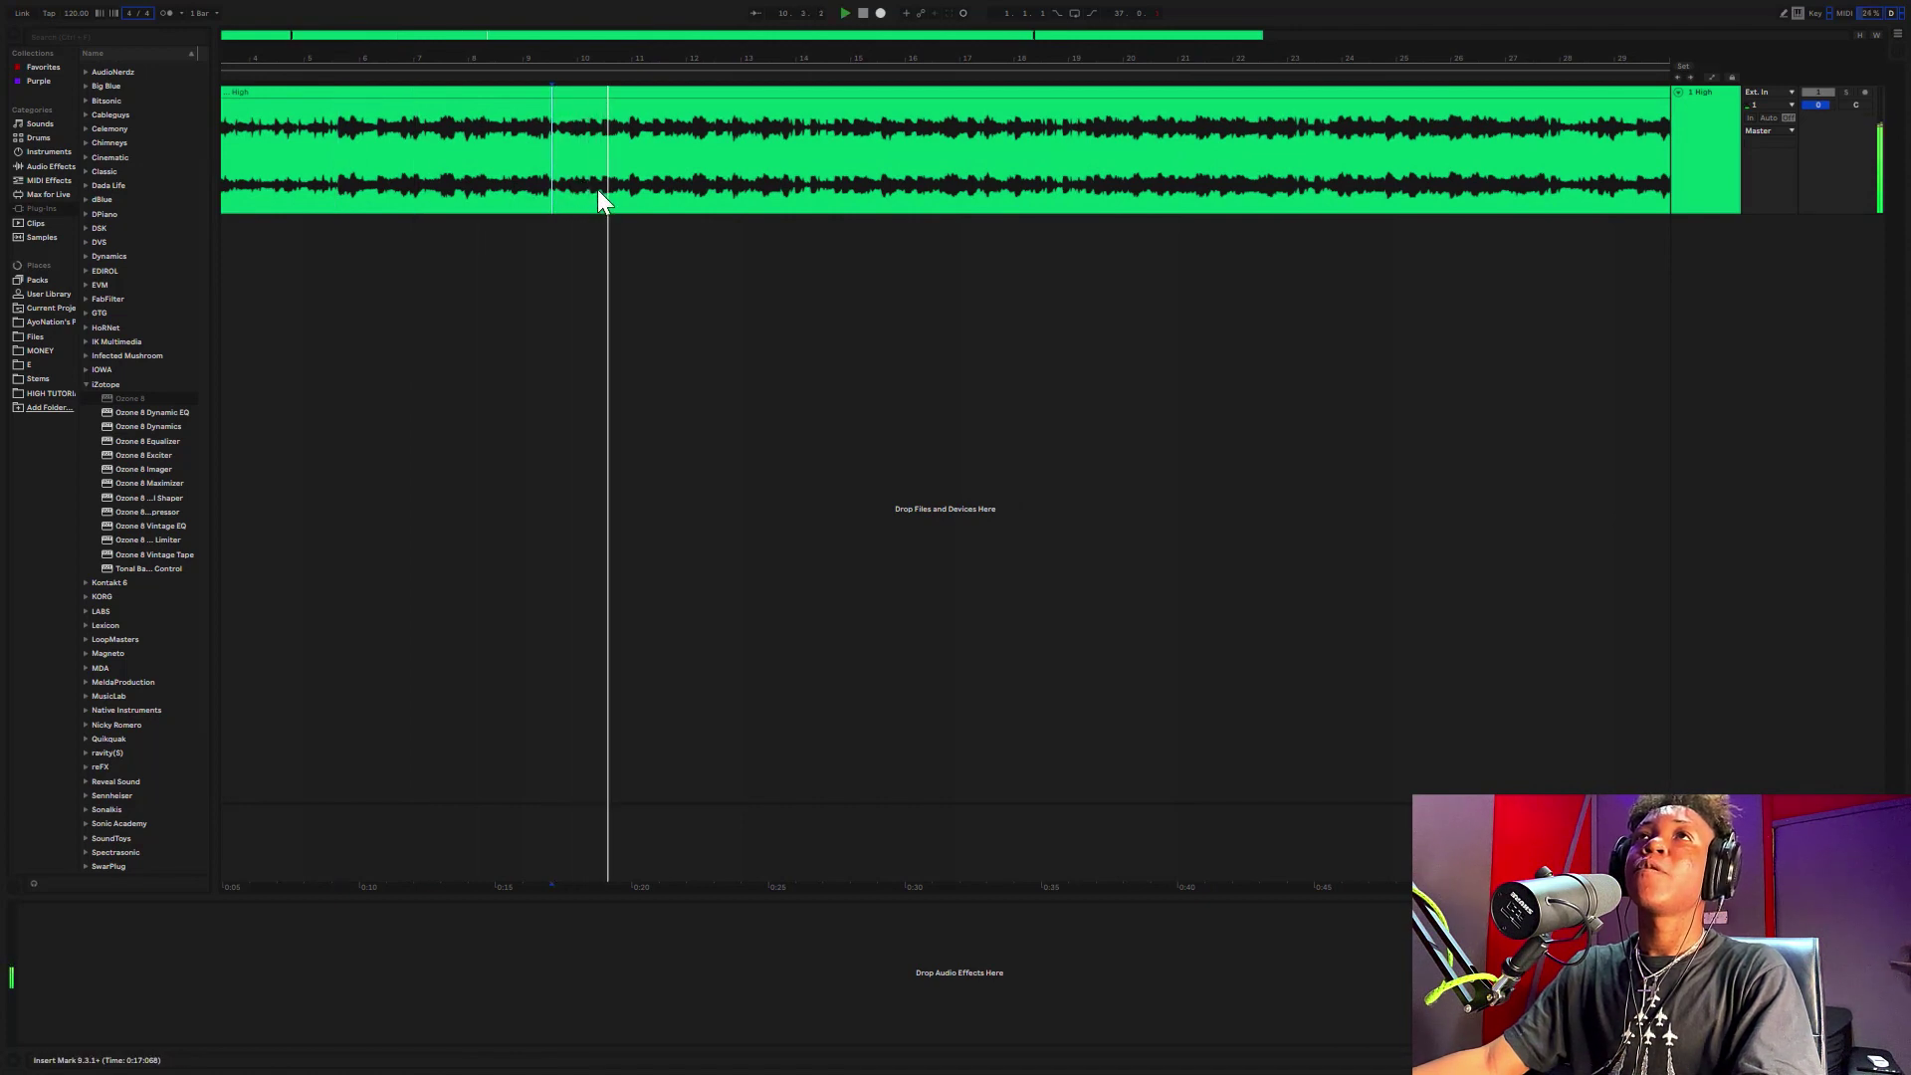
left_click(601, 194)
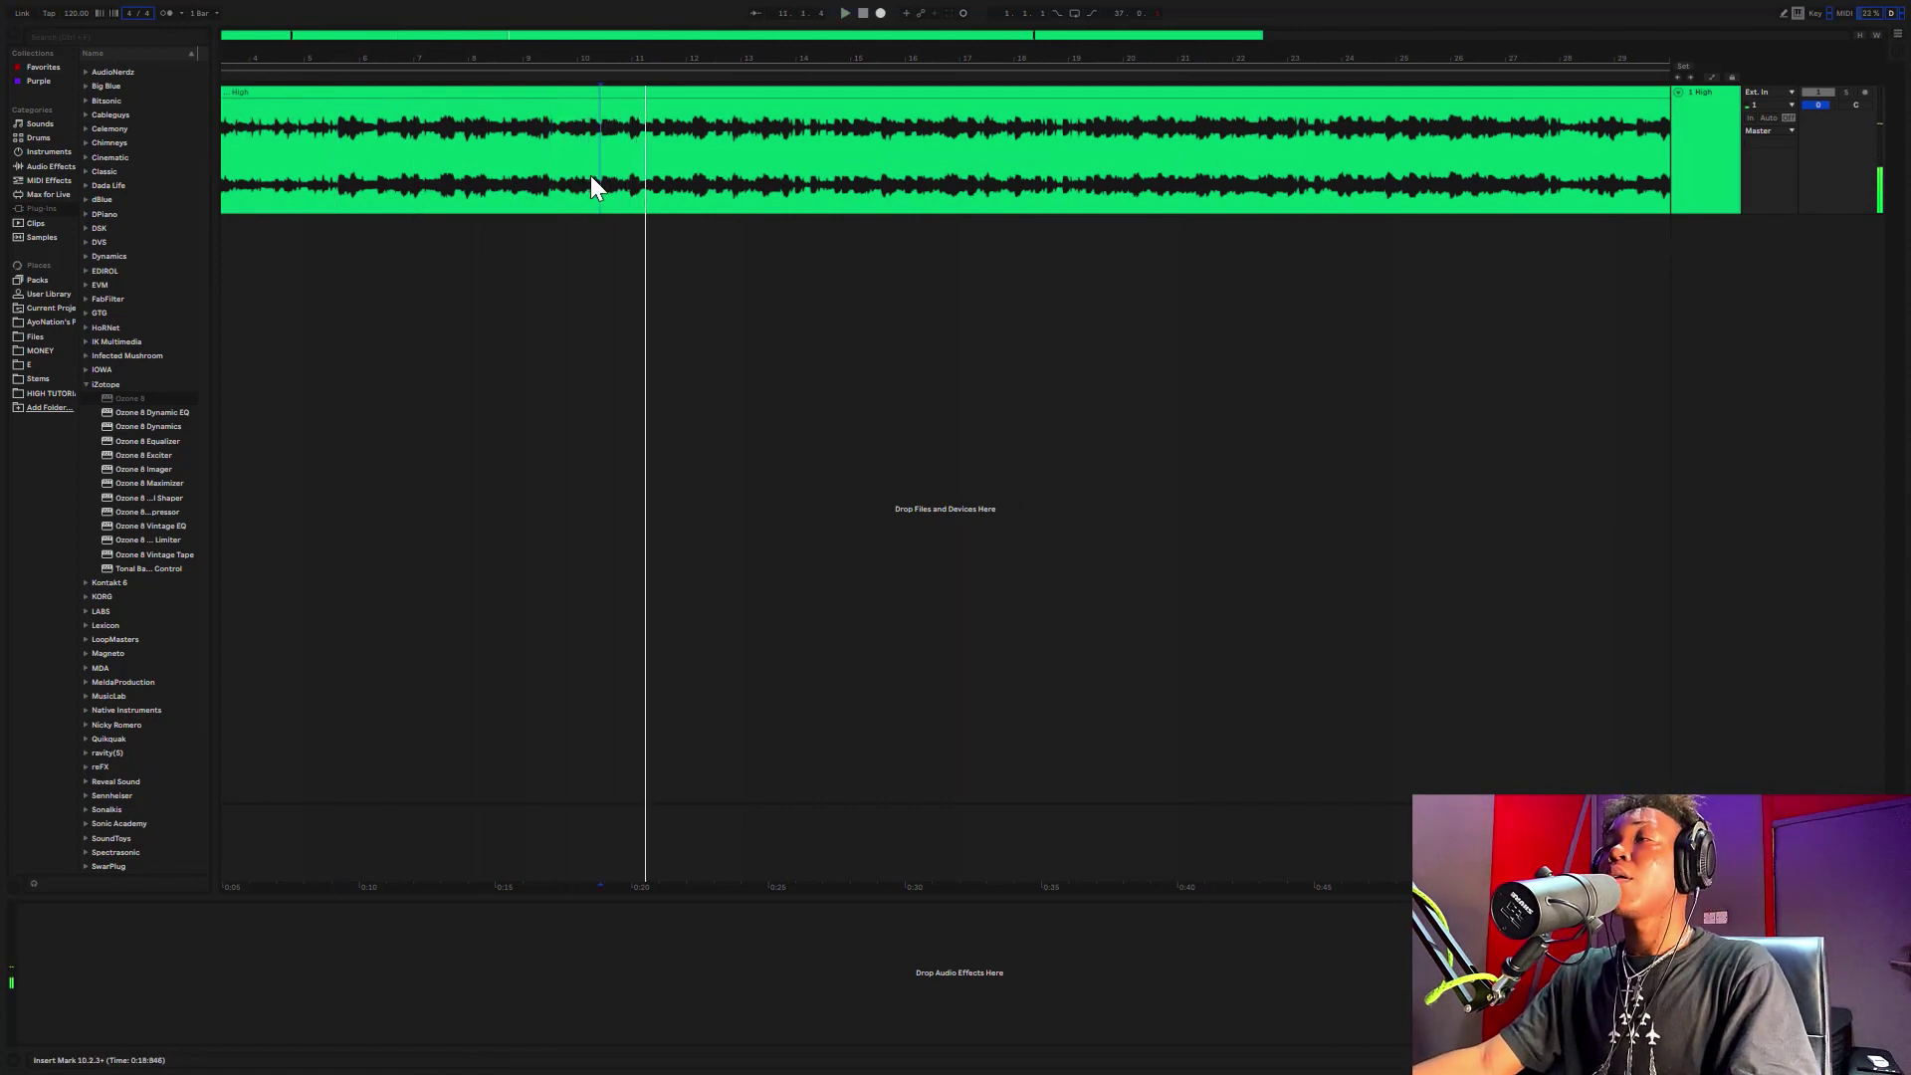
key("space")
key("space")
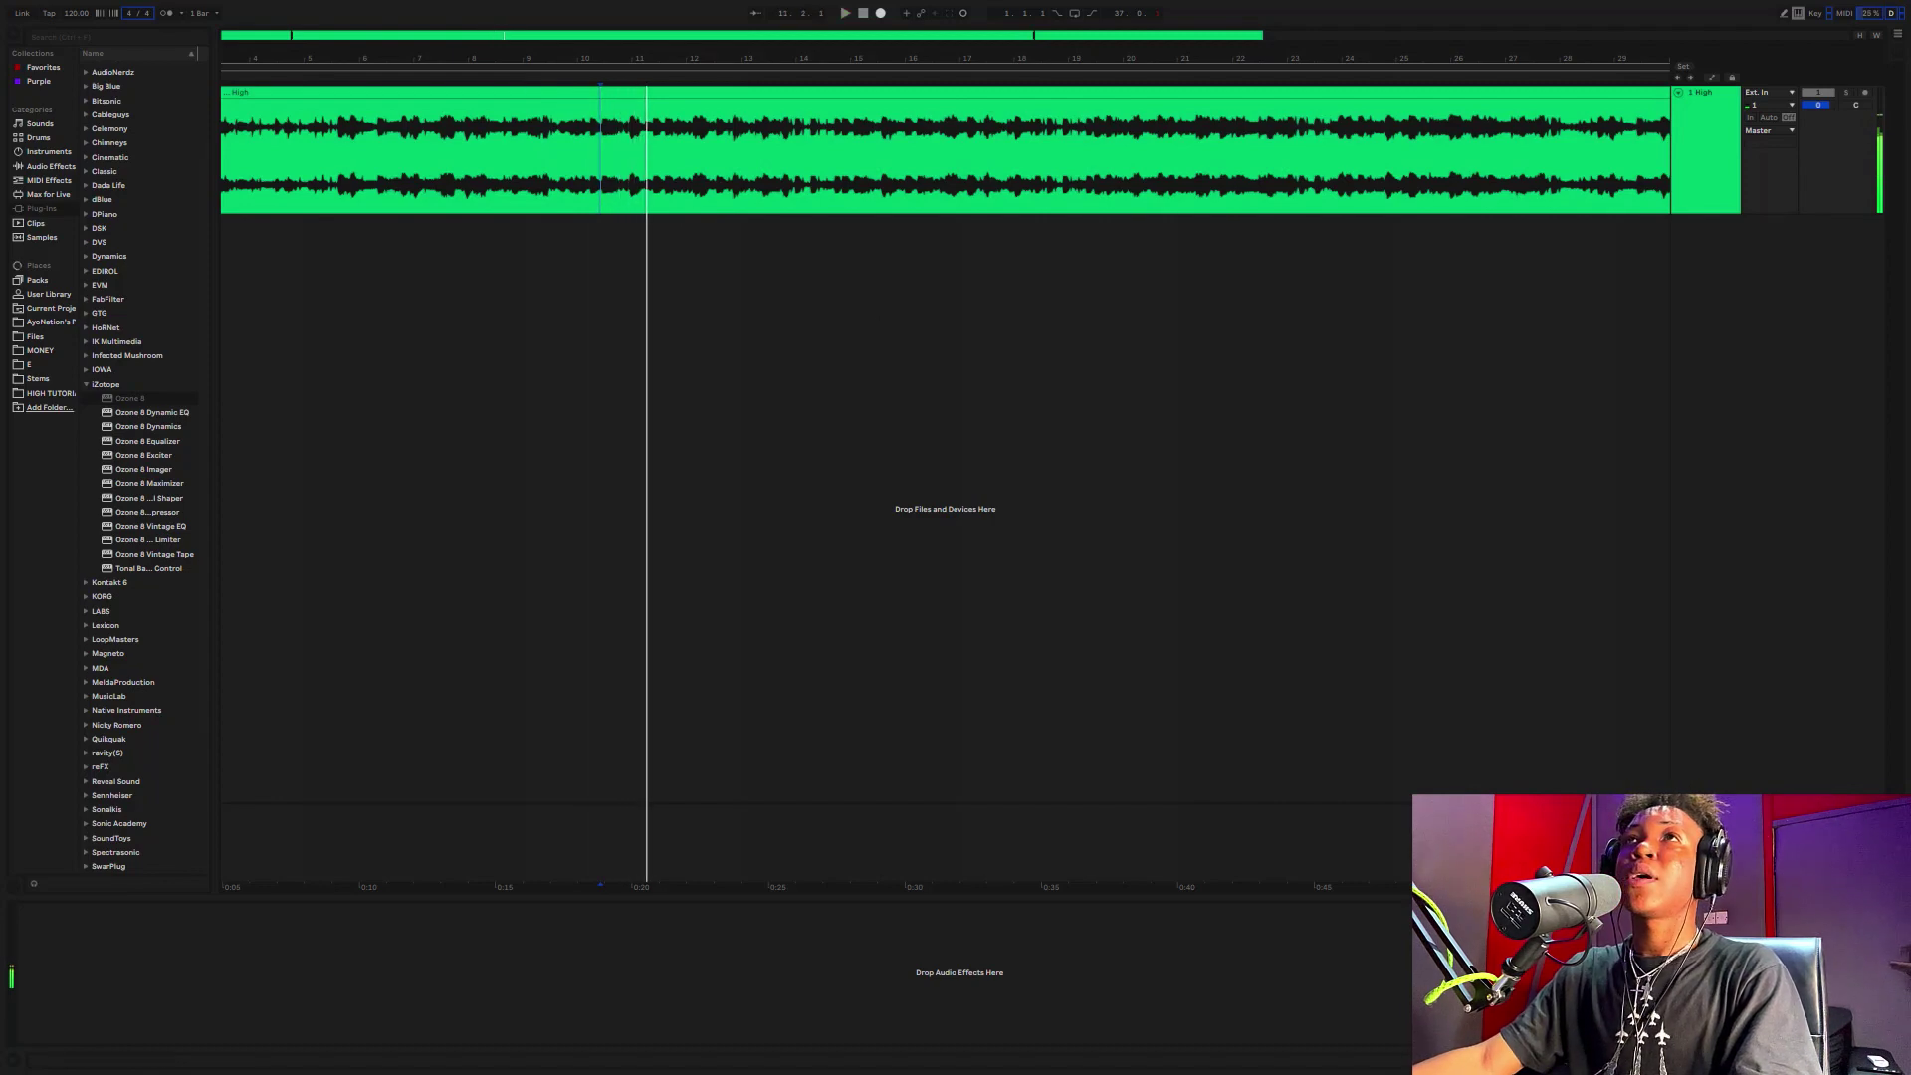
- Solo the Exciter's highest band on the master and set its lower crossover to 9.50 kHz while playing the mix
left_click(1707, 811)
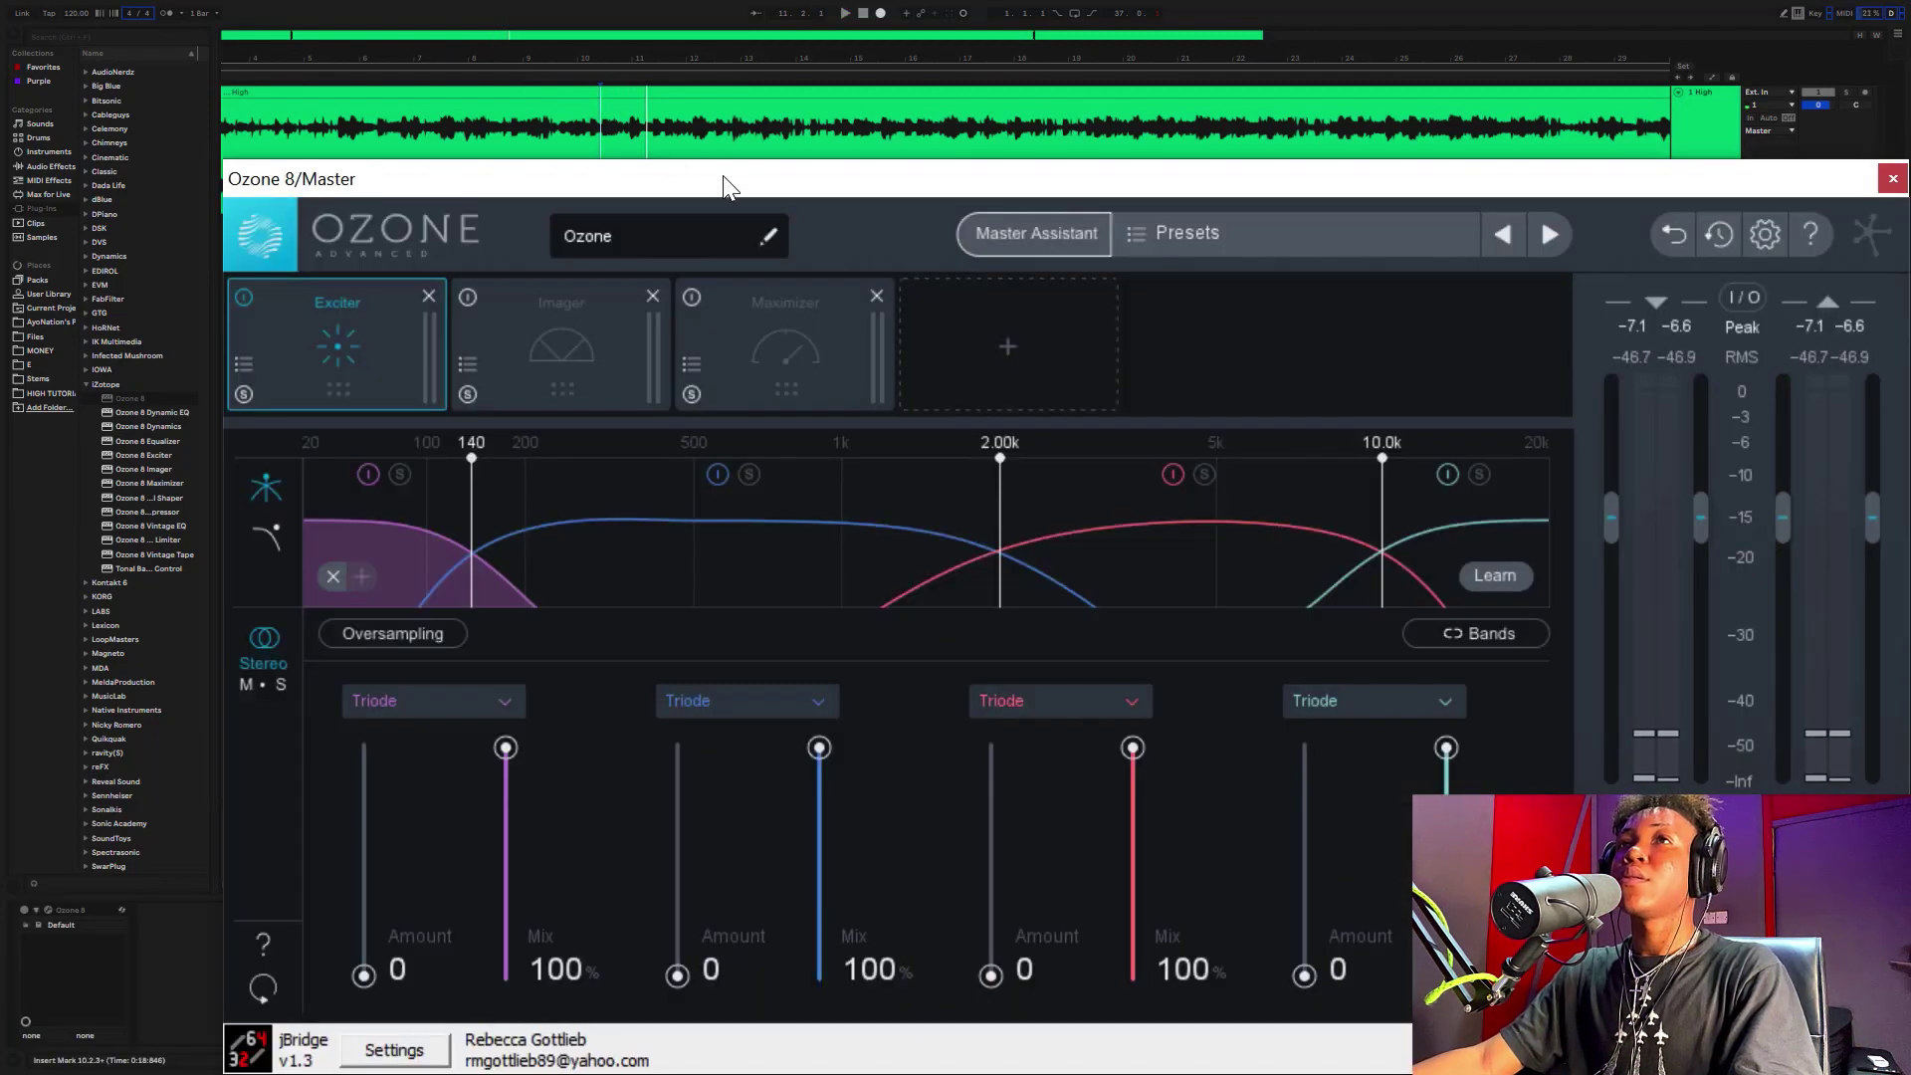
left_click_drag(723, 176, 659, 147)
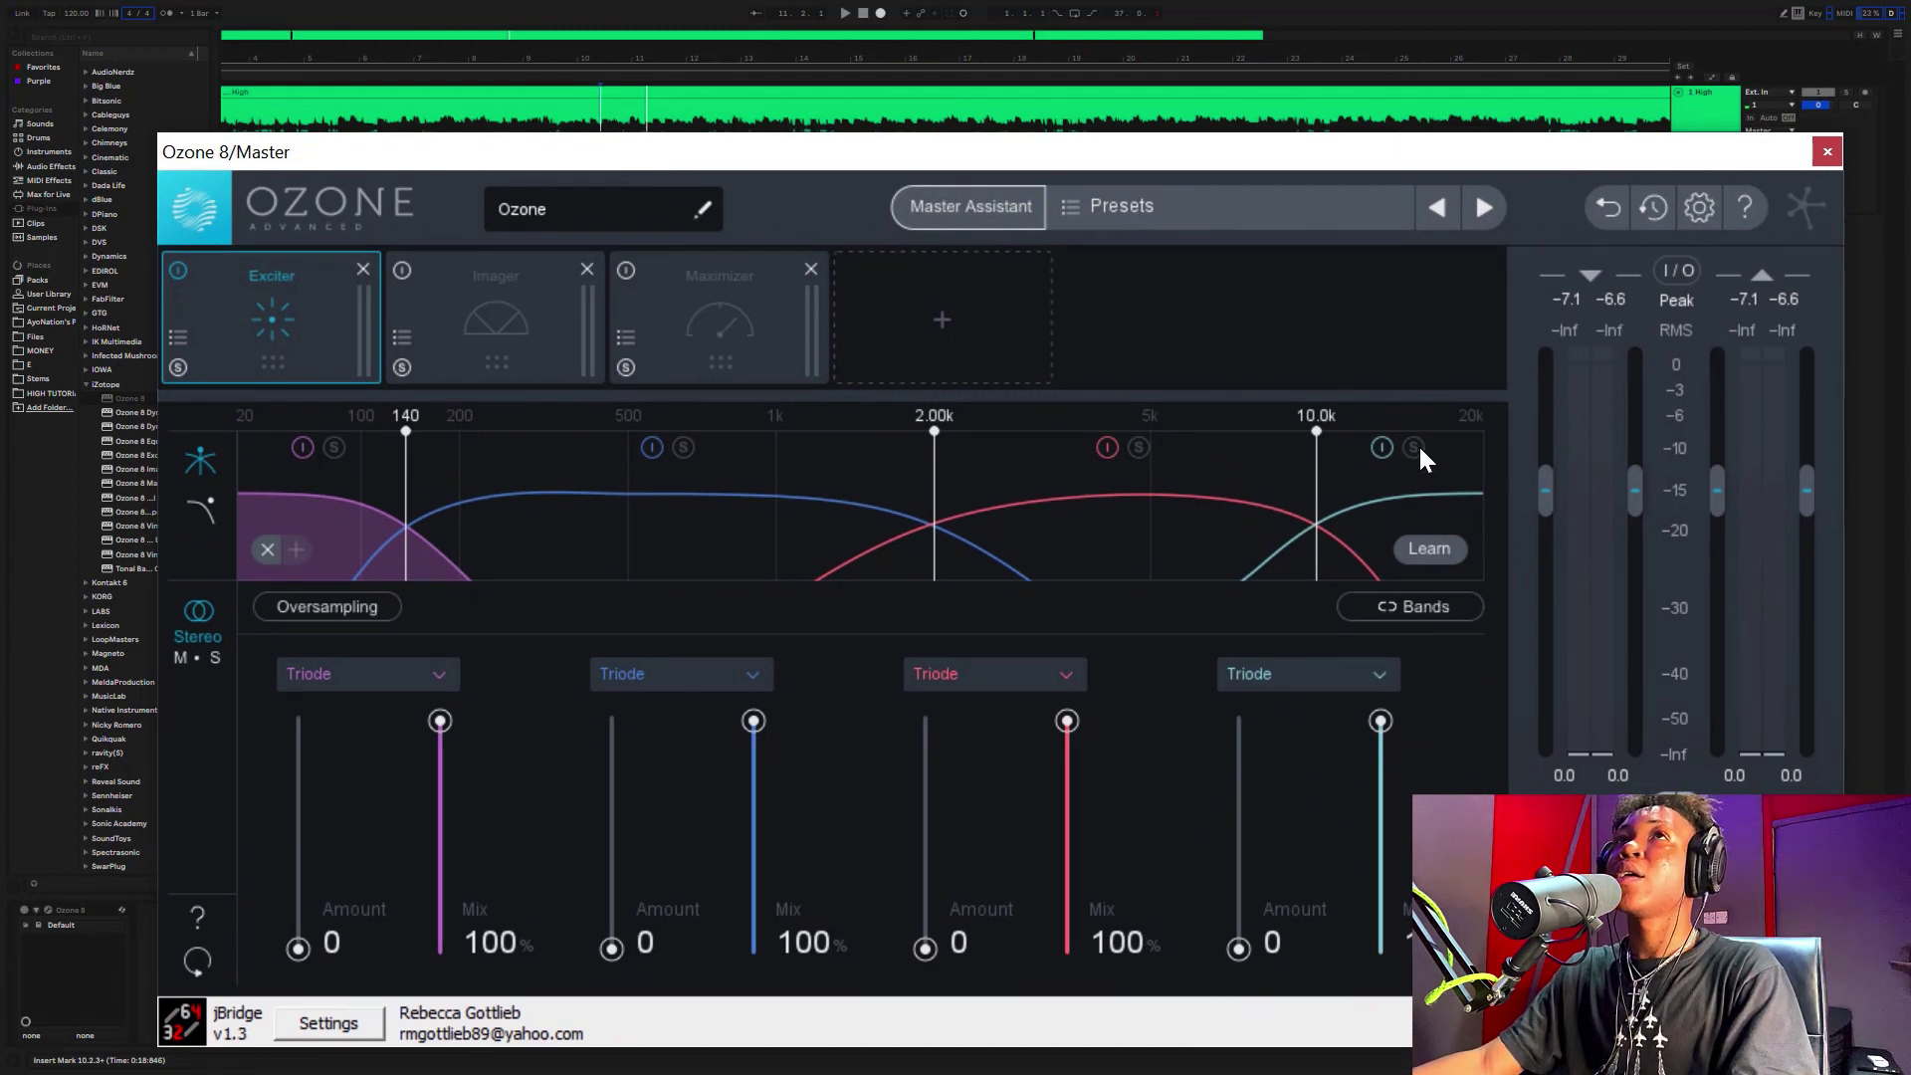
left_click(626, 60)
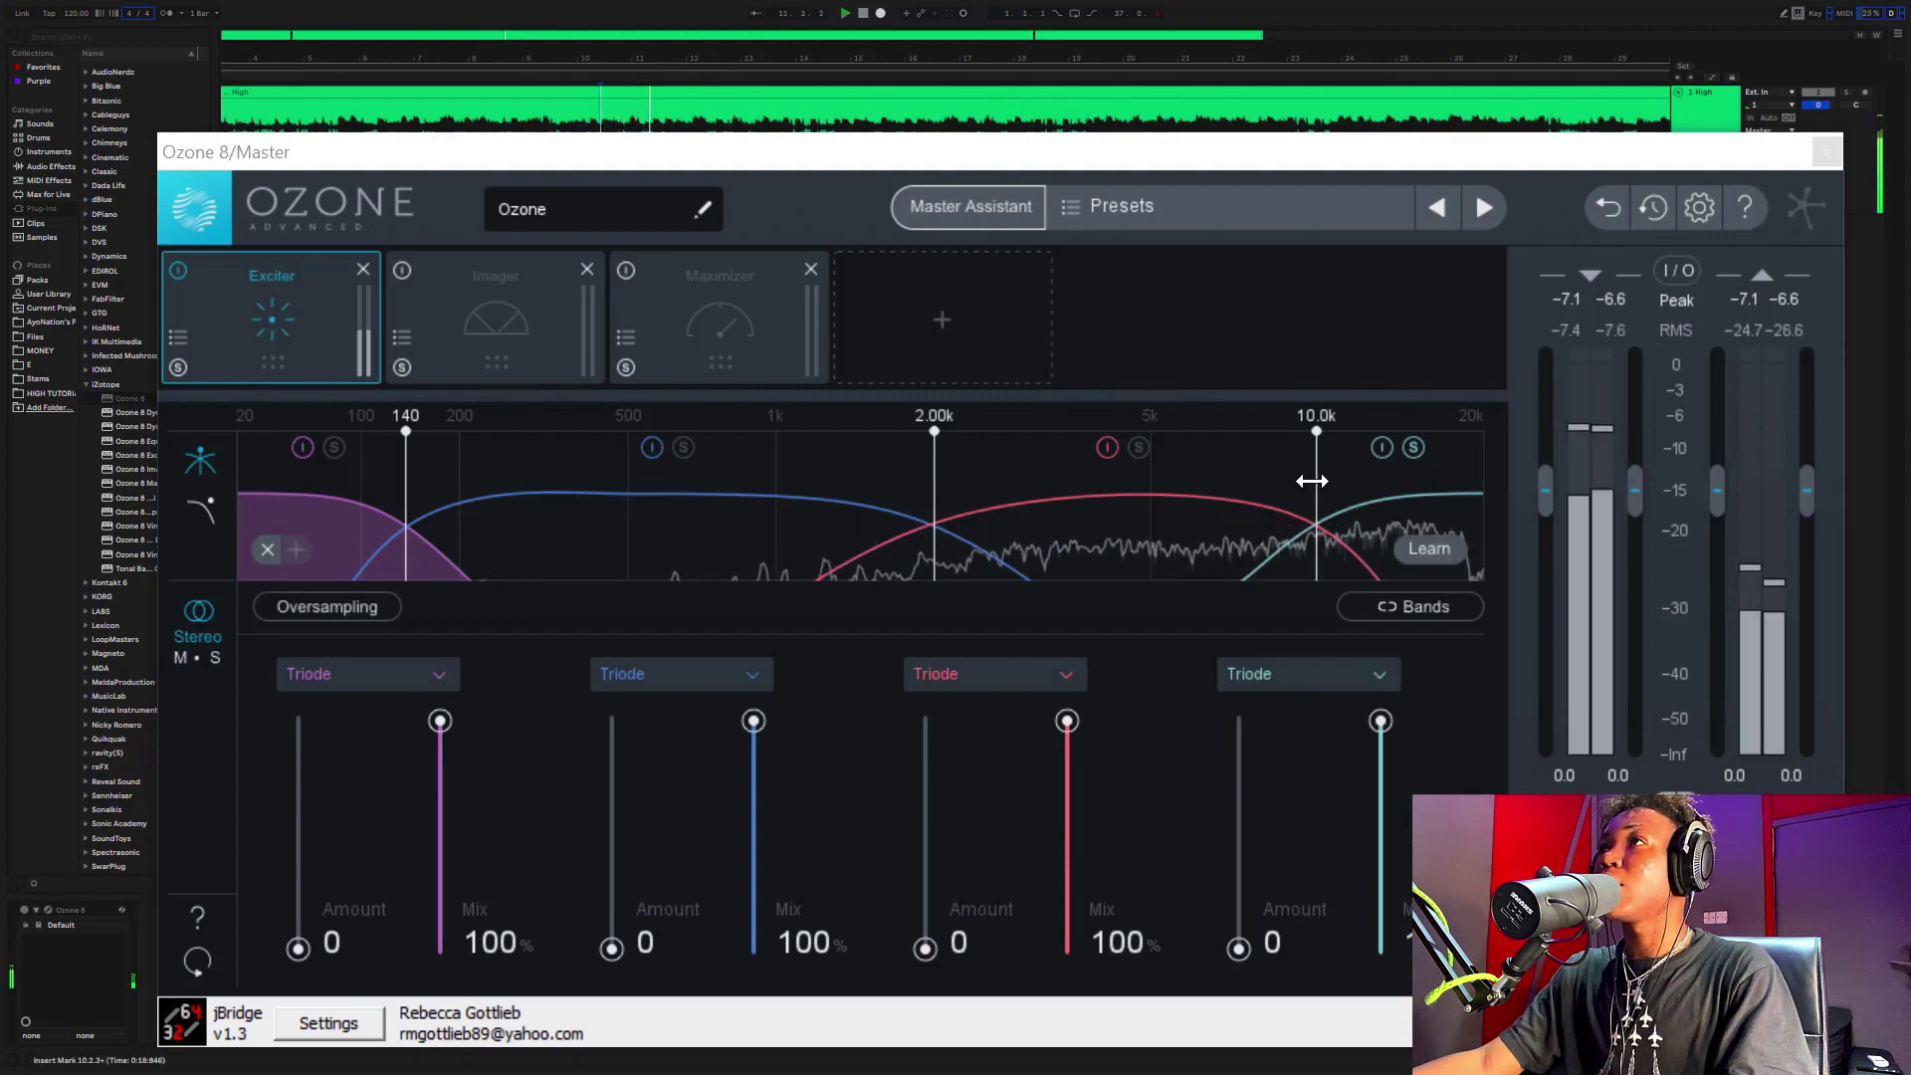
left_click_drag(1316, 482, 1304, 479)
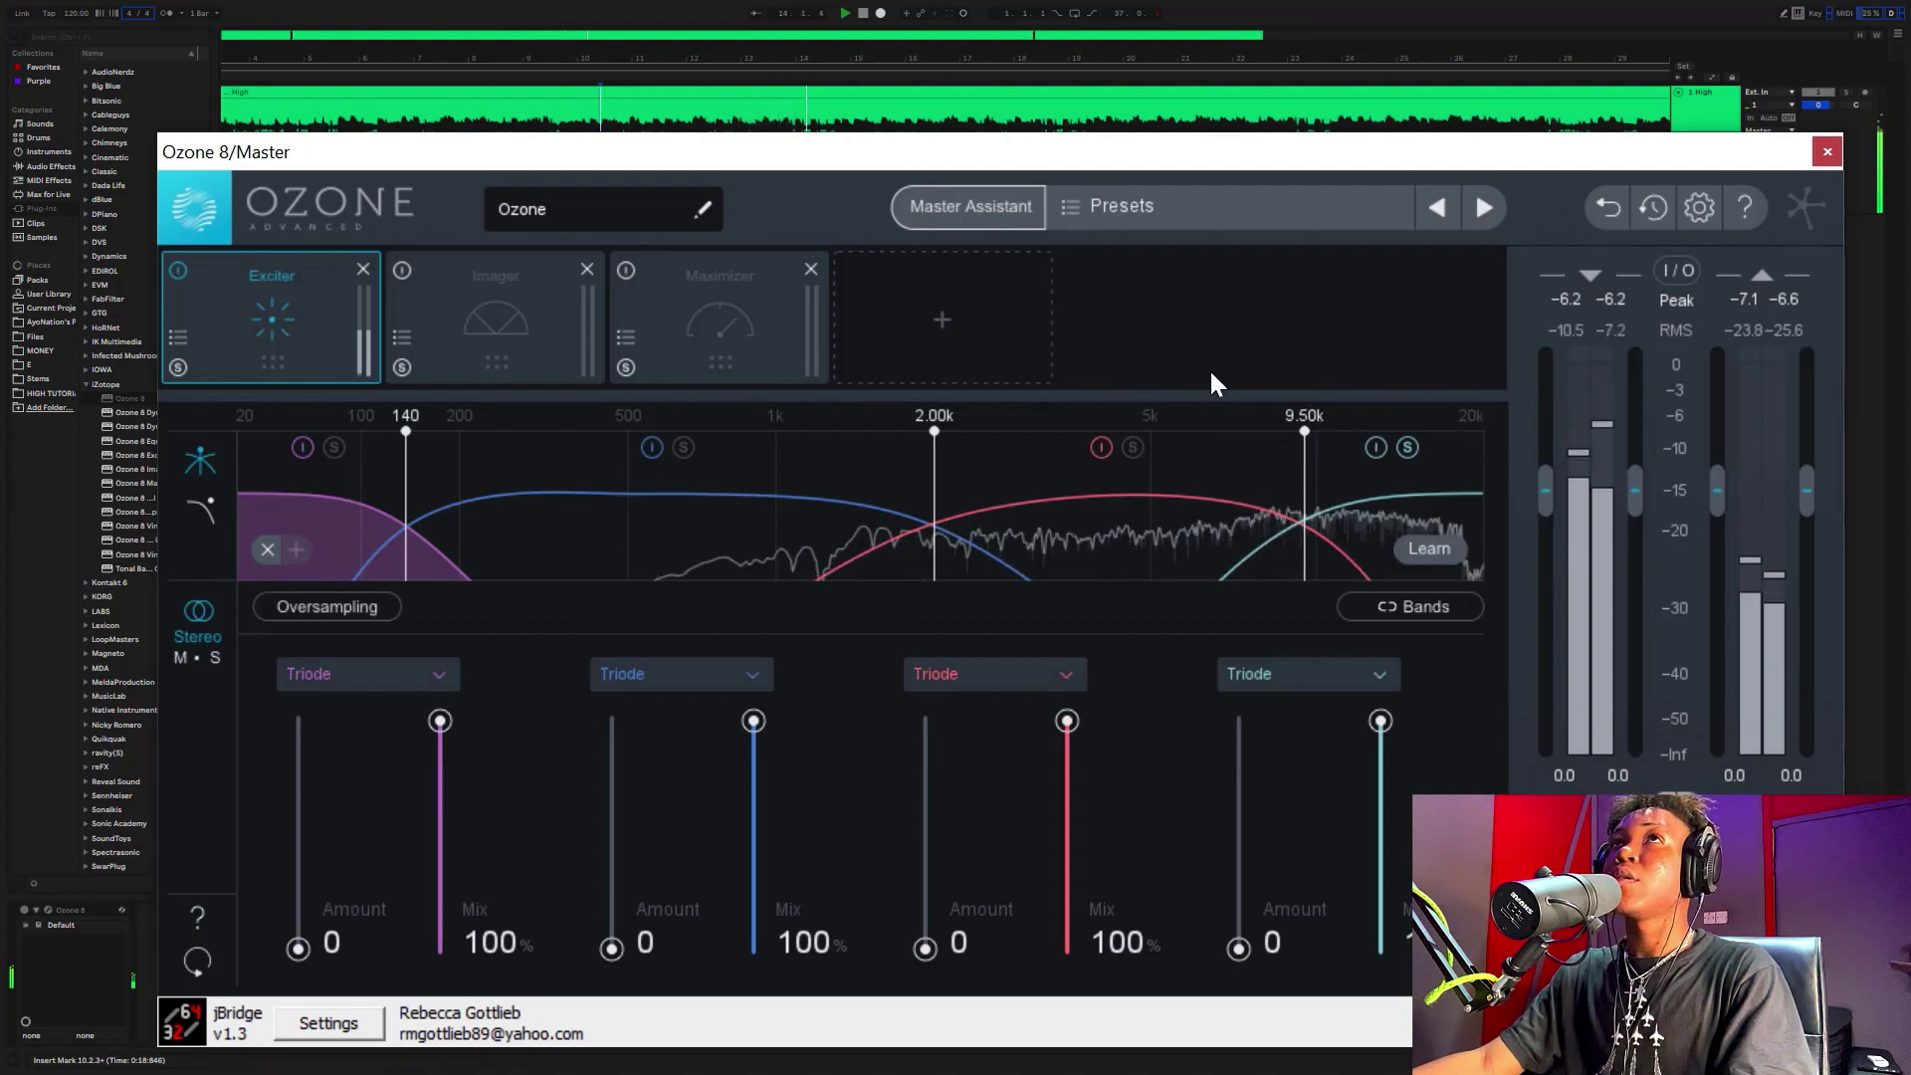
left_click(715, 8)
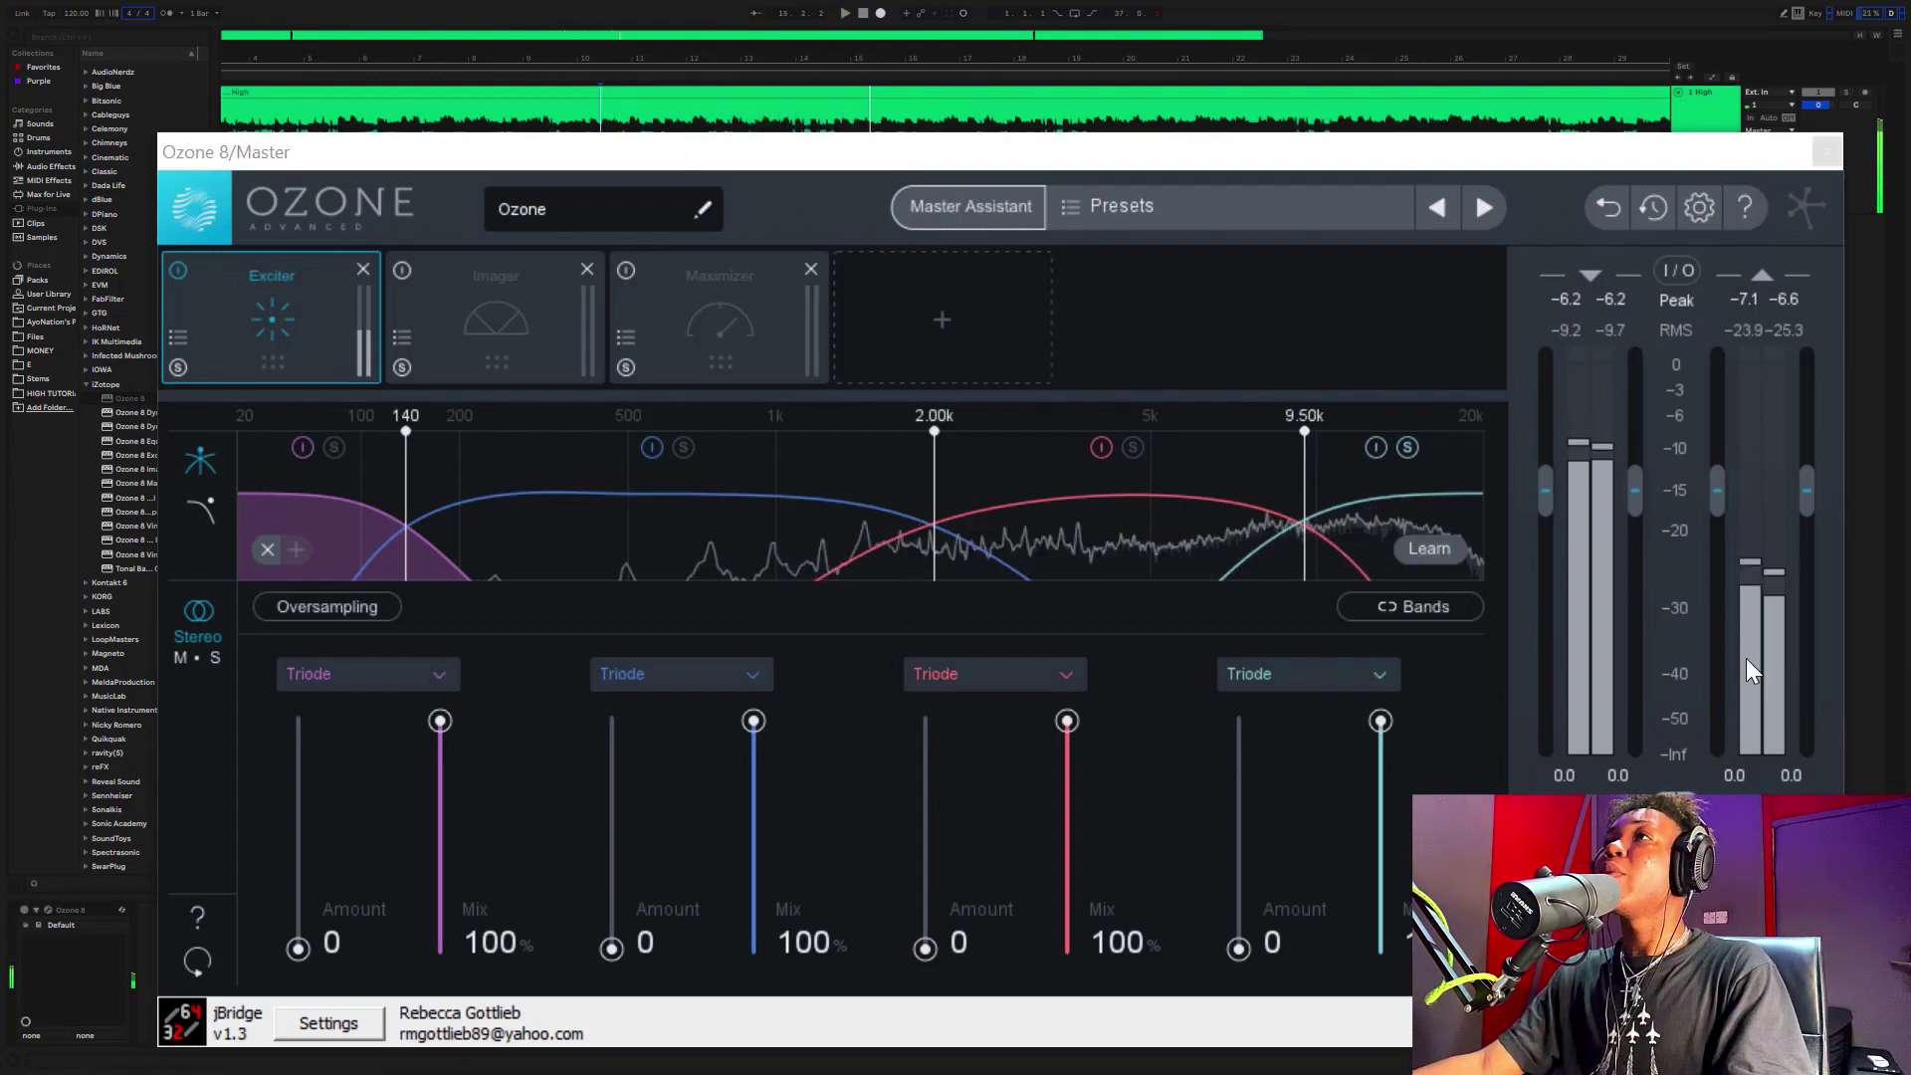
key("space")
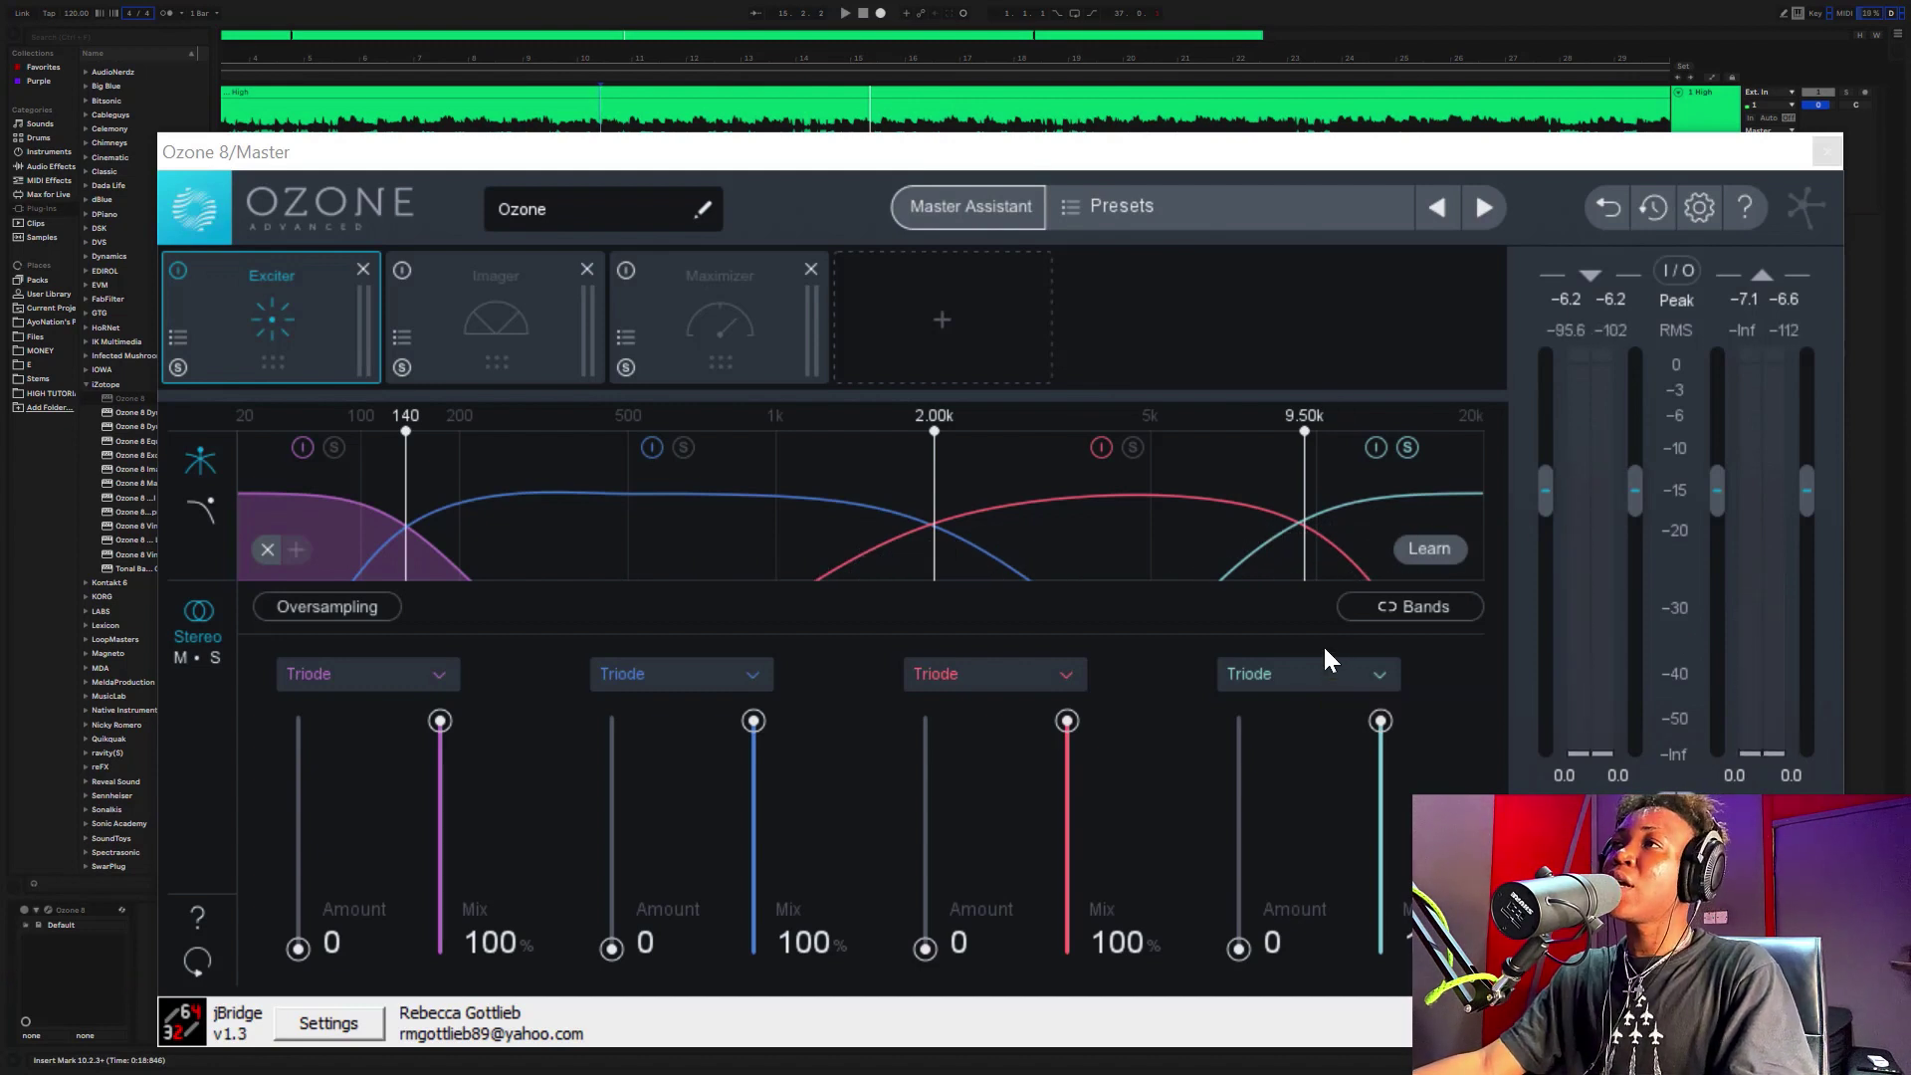
- Set the Exciter's highest band to Tape mode with an amount of 1.0 while listening, and stop playback
left_click(1256, 680)
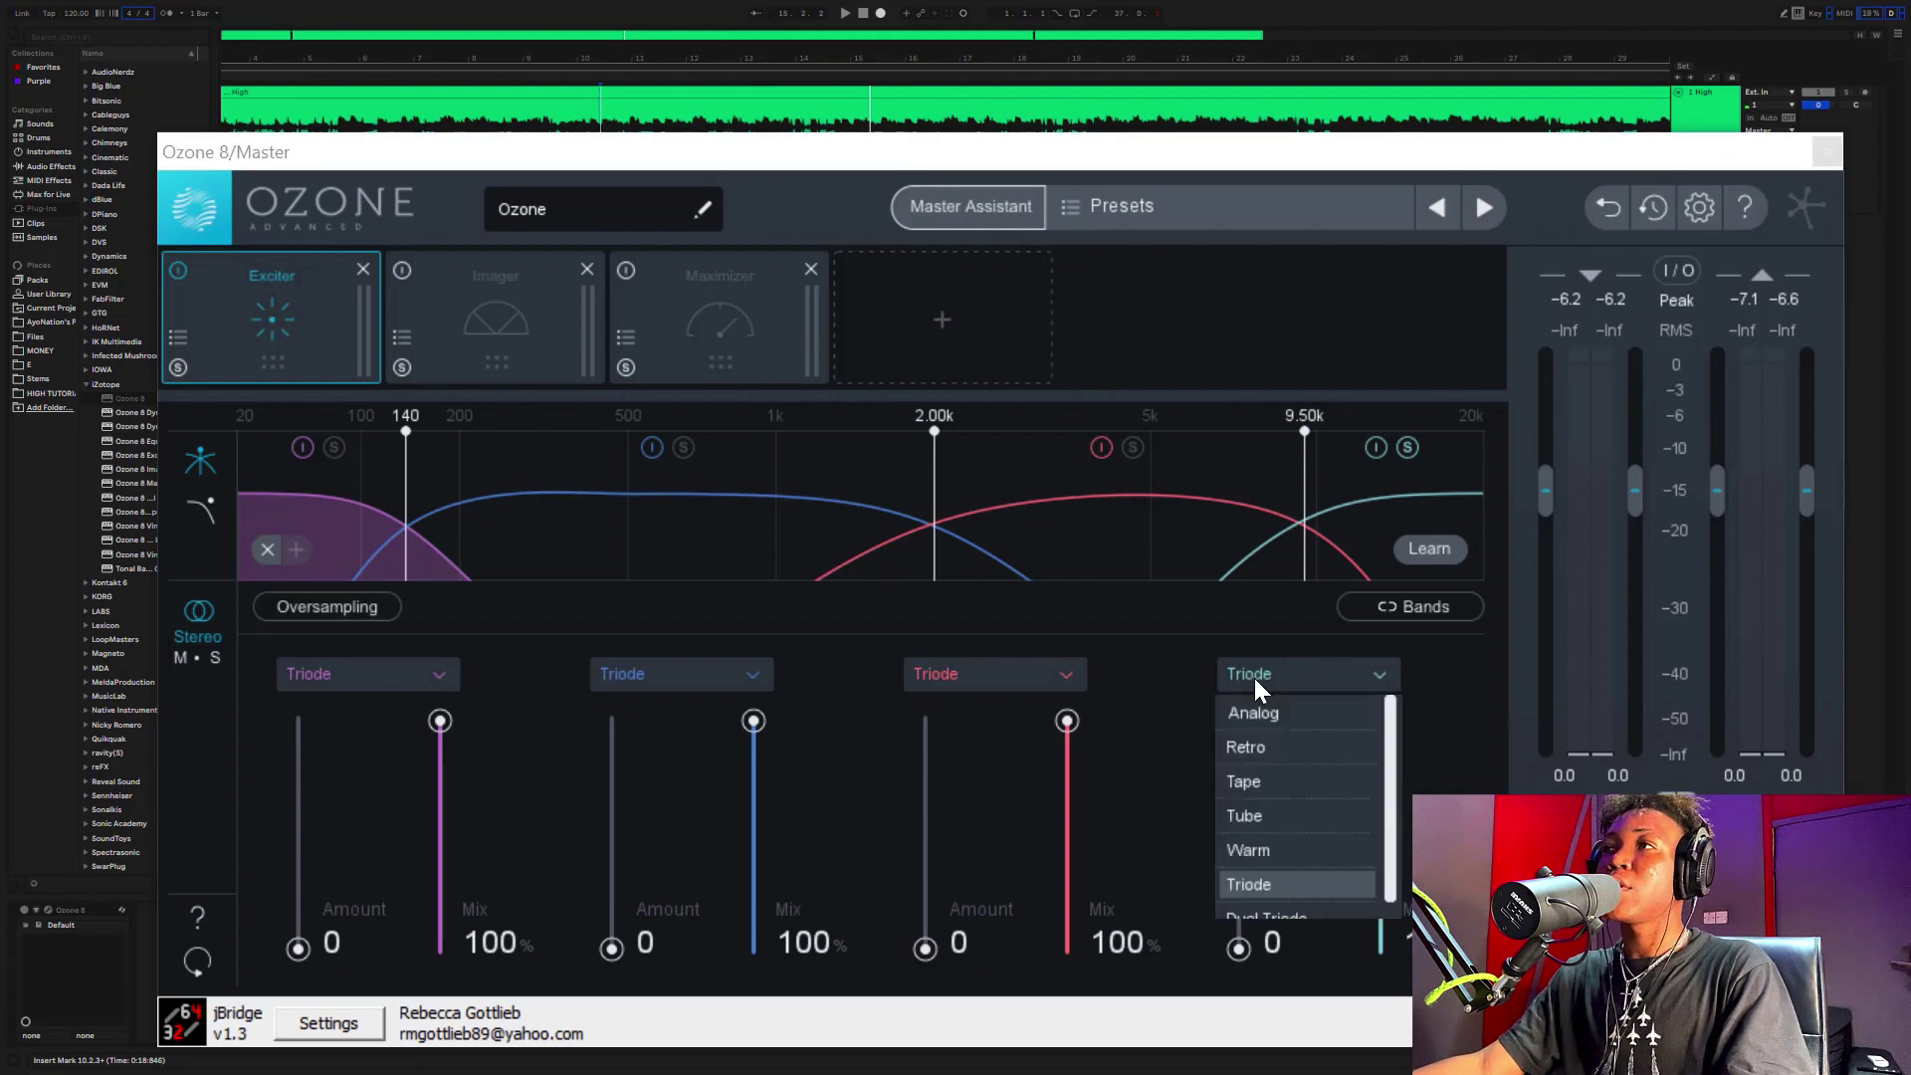
left_click(1266, 780)
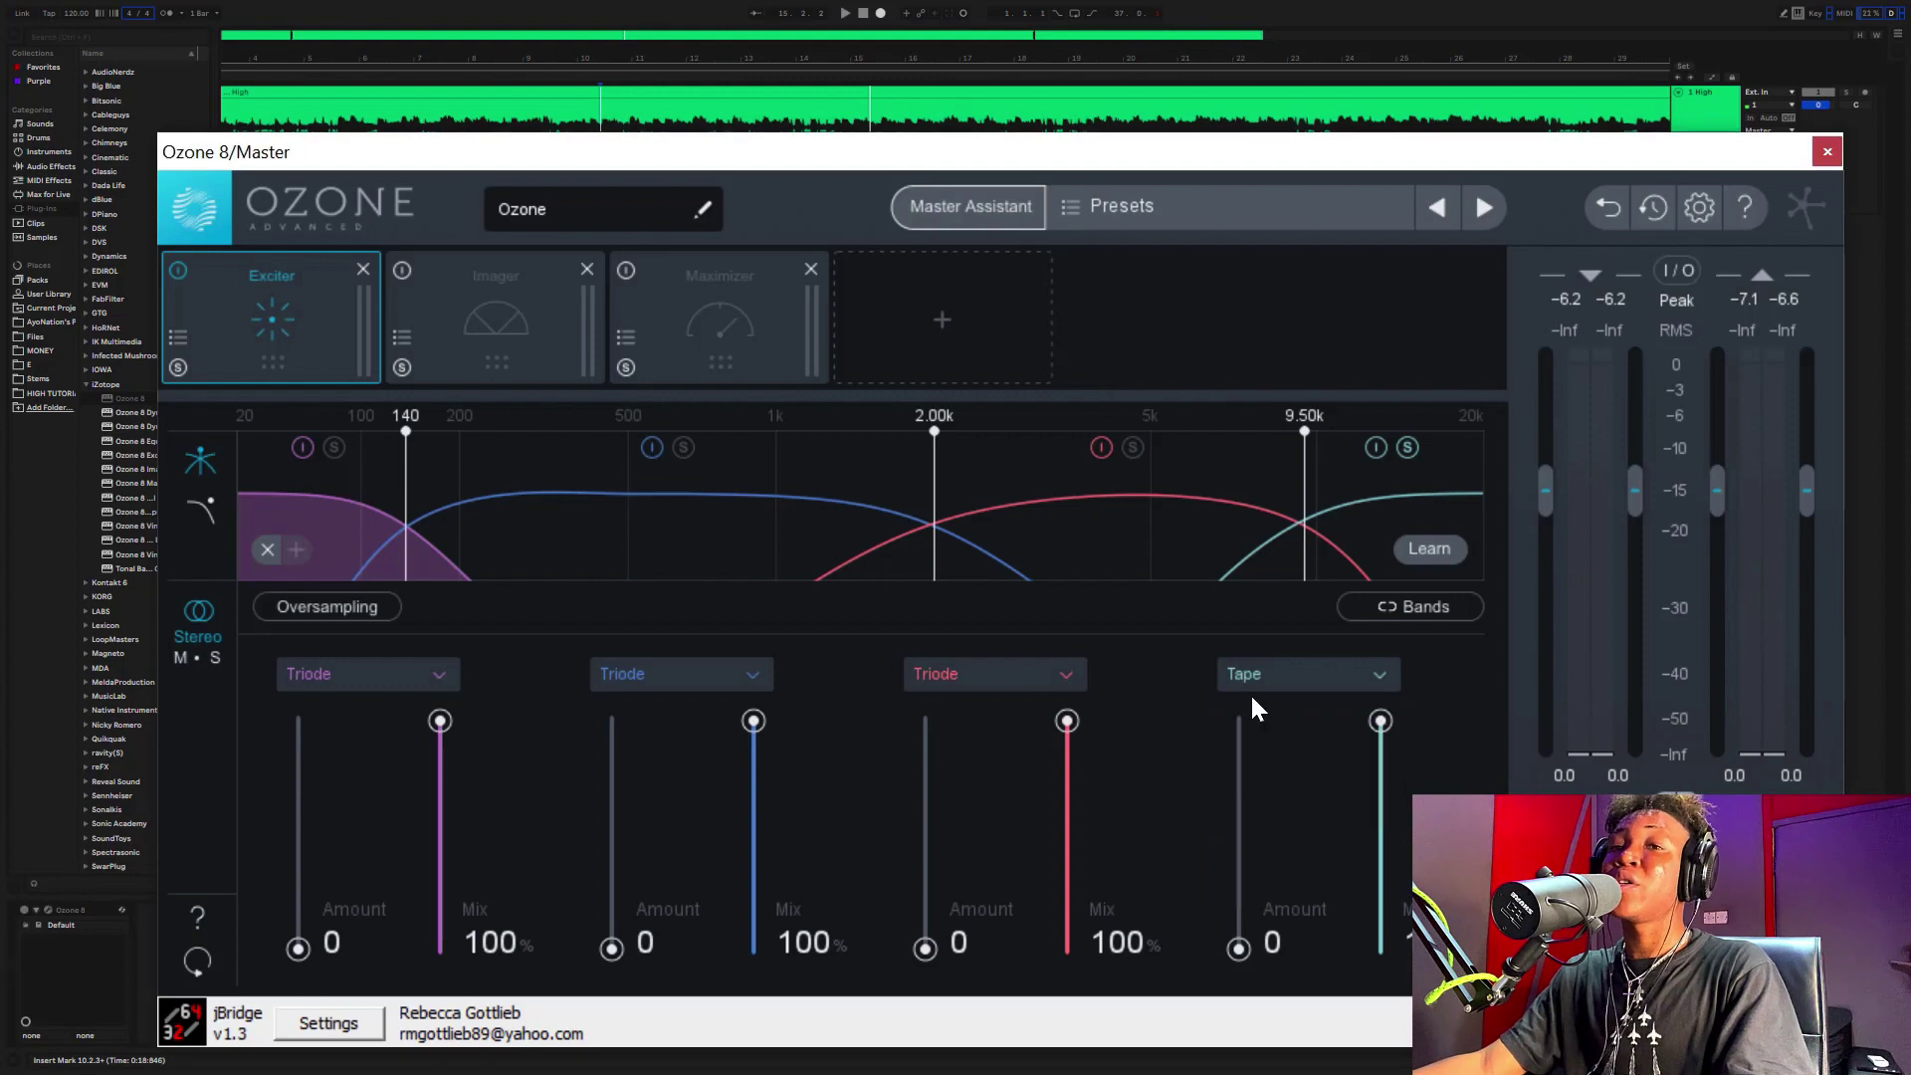
left_click(625, 24)
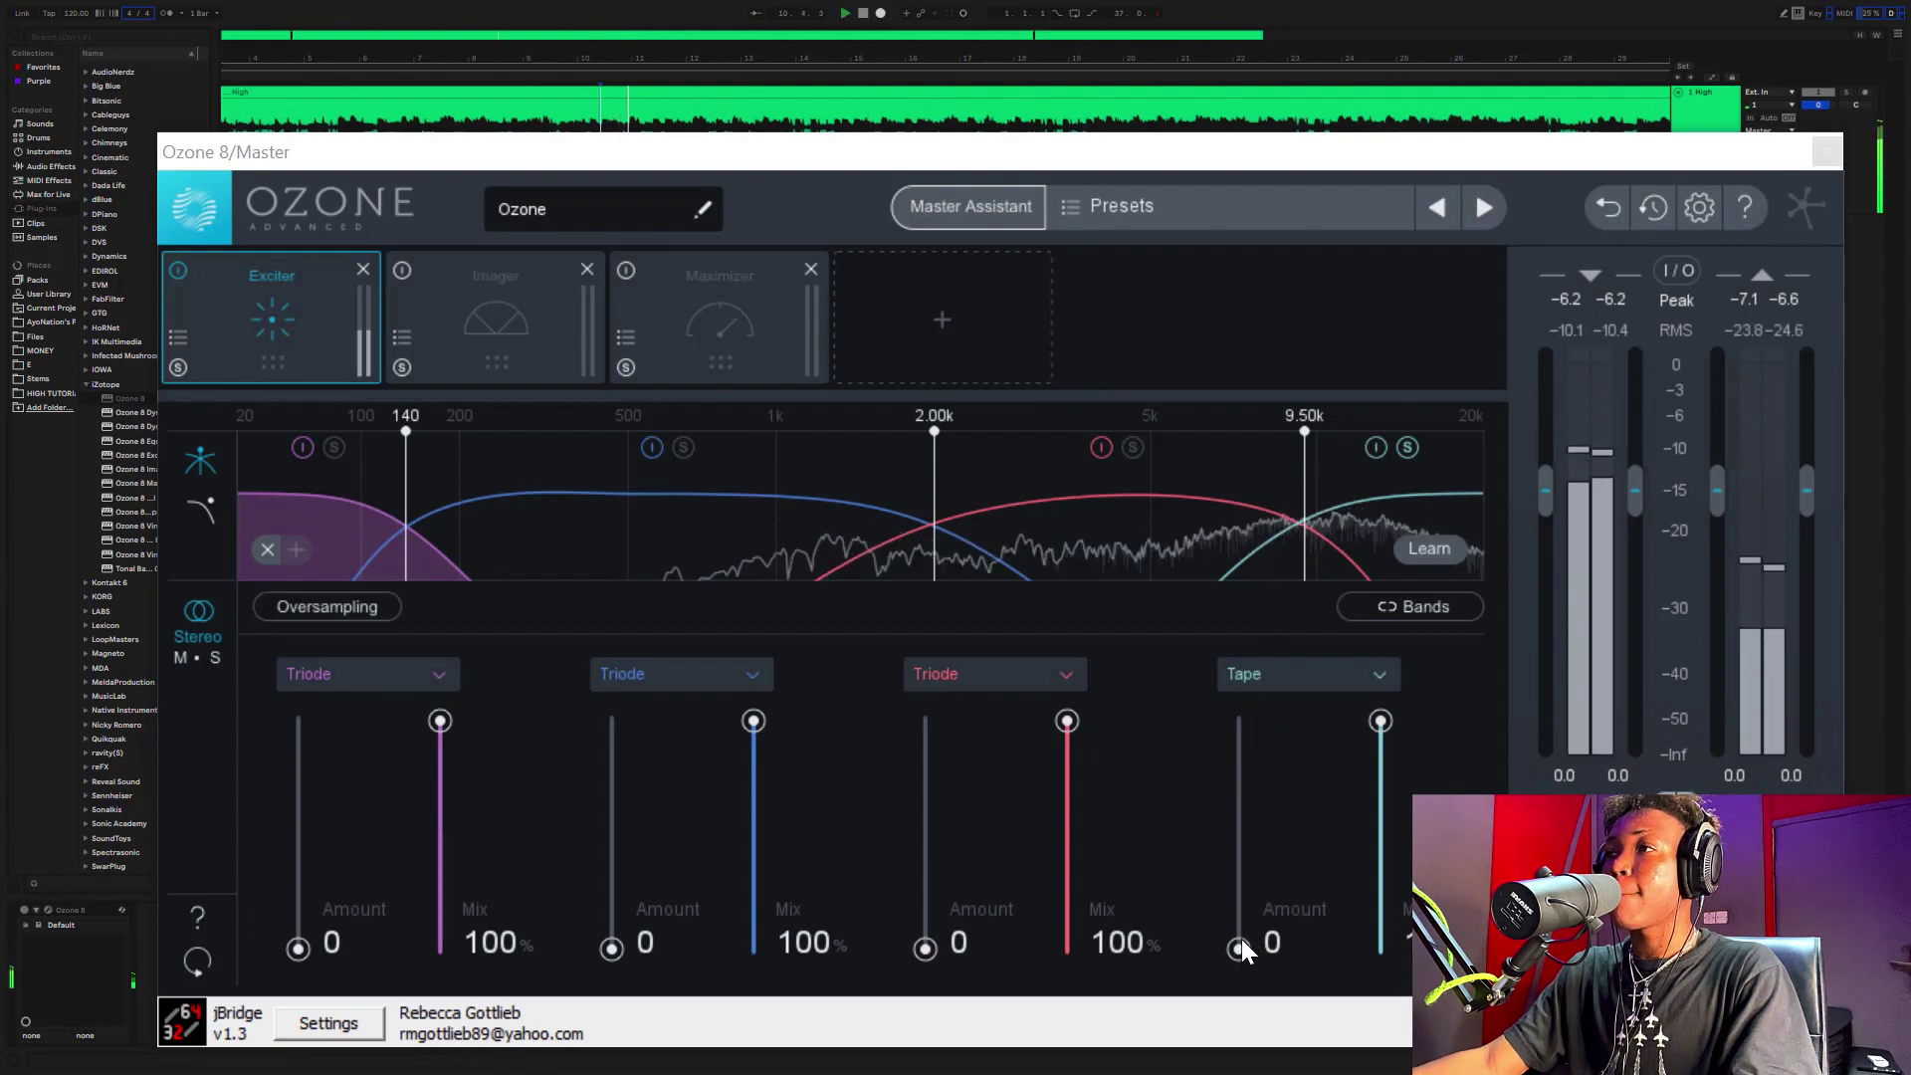
left_click_drag(1239, 952, 1220, 940)
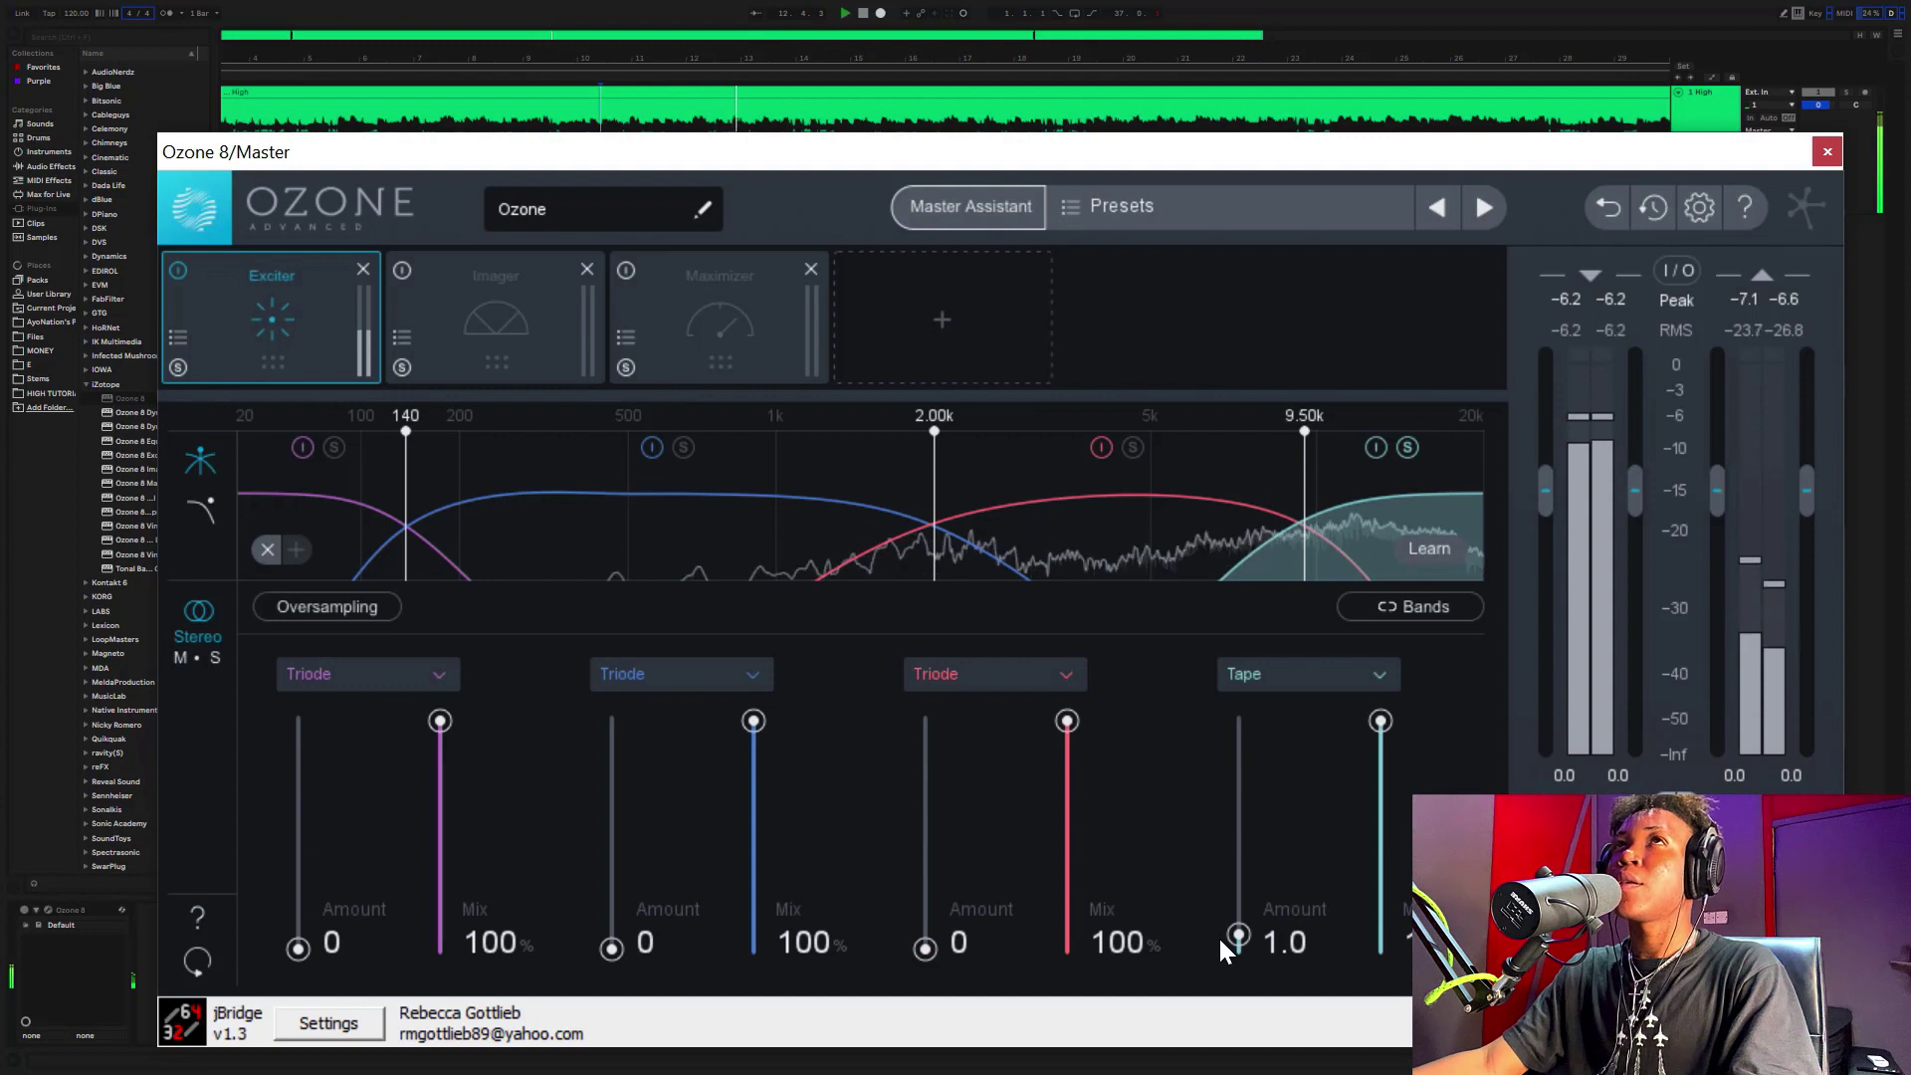
left_click(629, 11)
key("space")
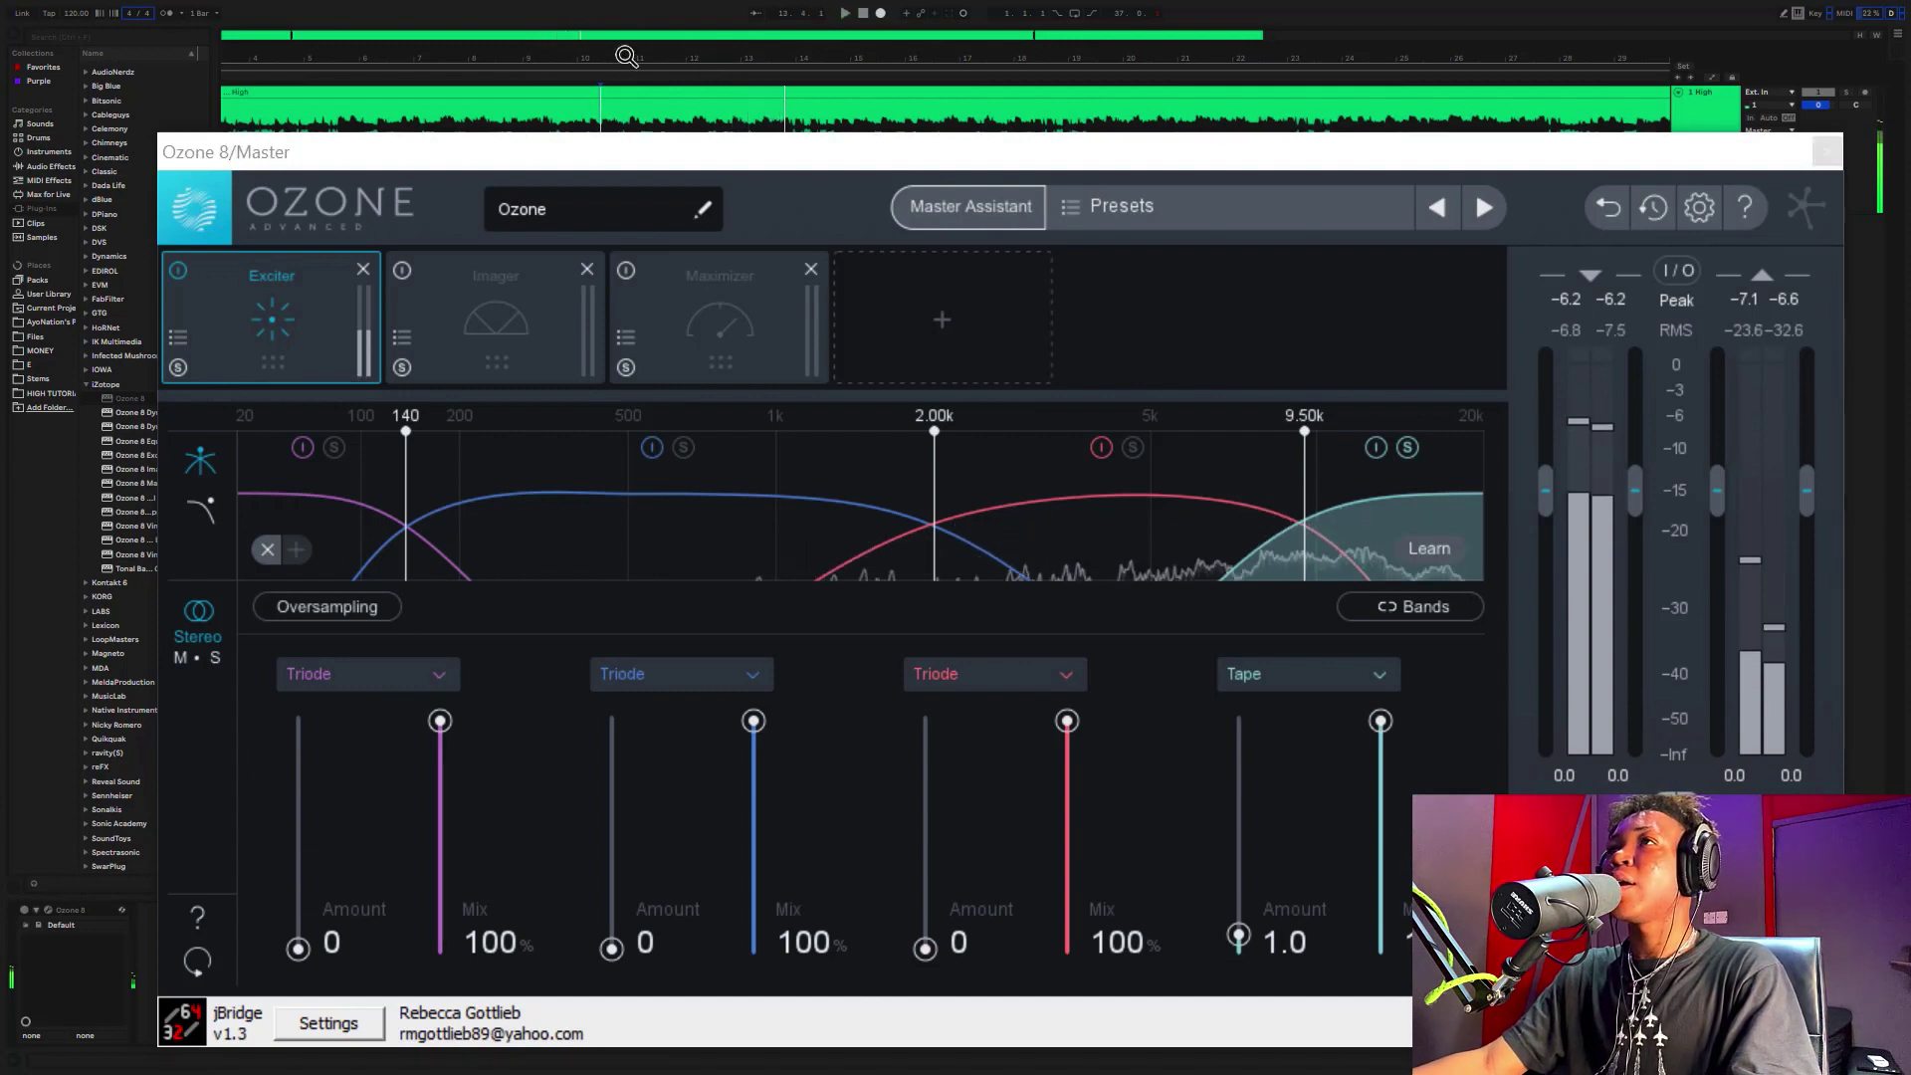
- Solo the Exciter's third band, set its lower crossover to 1.91 kHz, and listen to the mix
left_click(1134, 447)
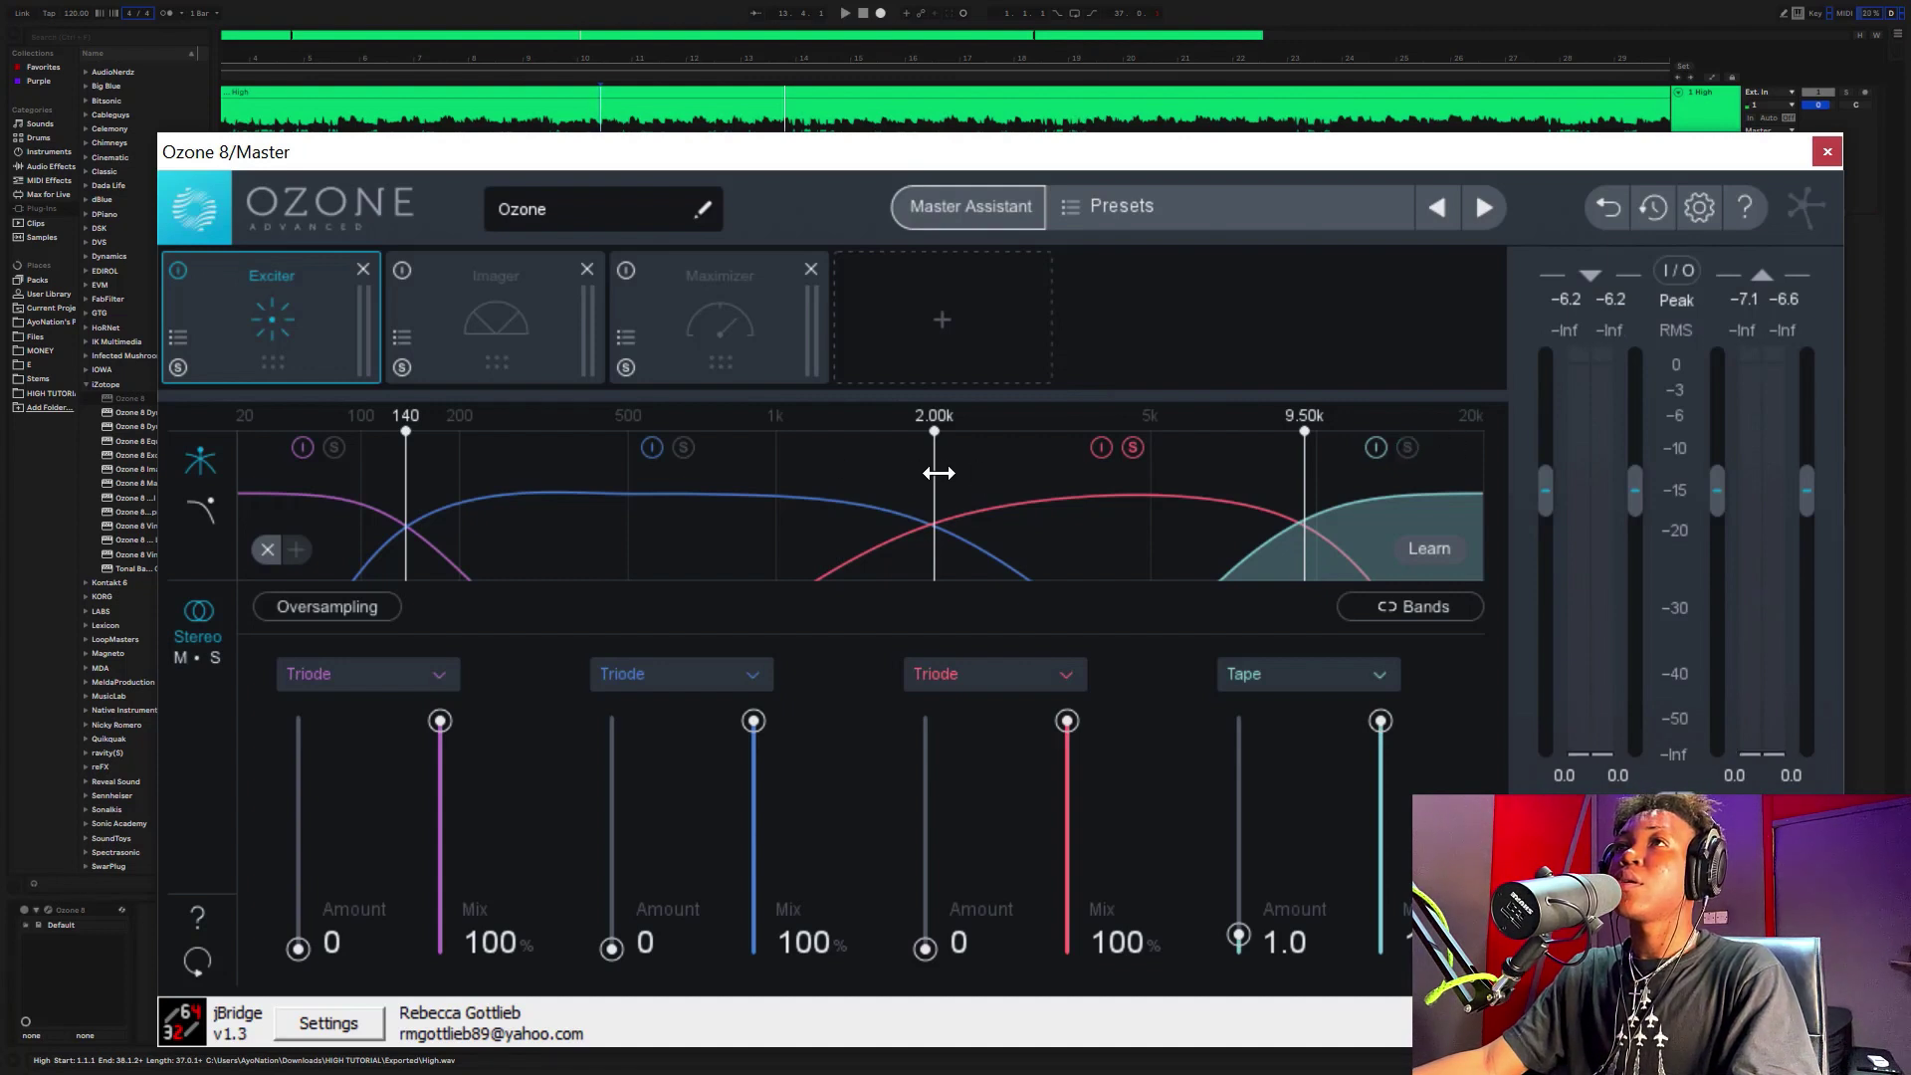
left_click_drag(939, 472, 922, 475)
left_click(648, 6)
key("space")
left_click(673, 8)
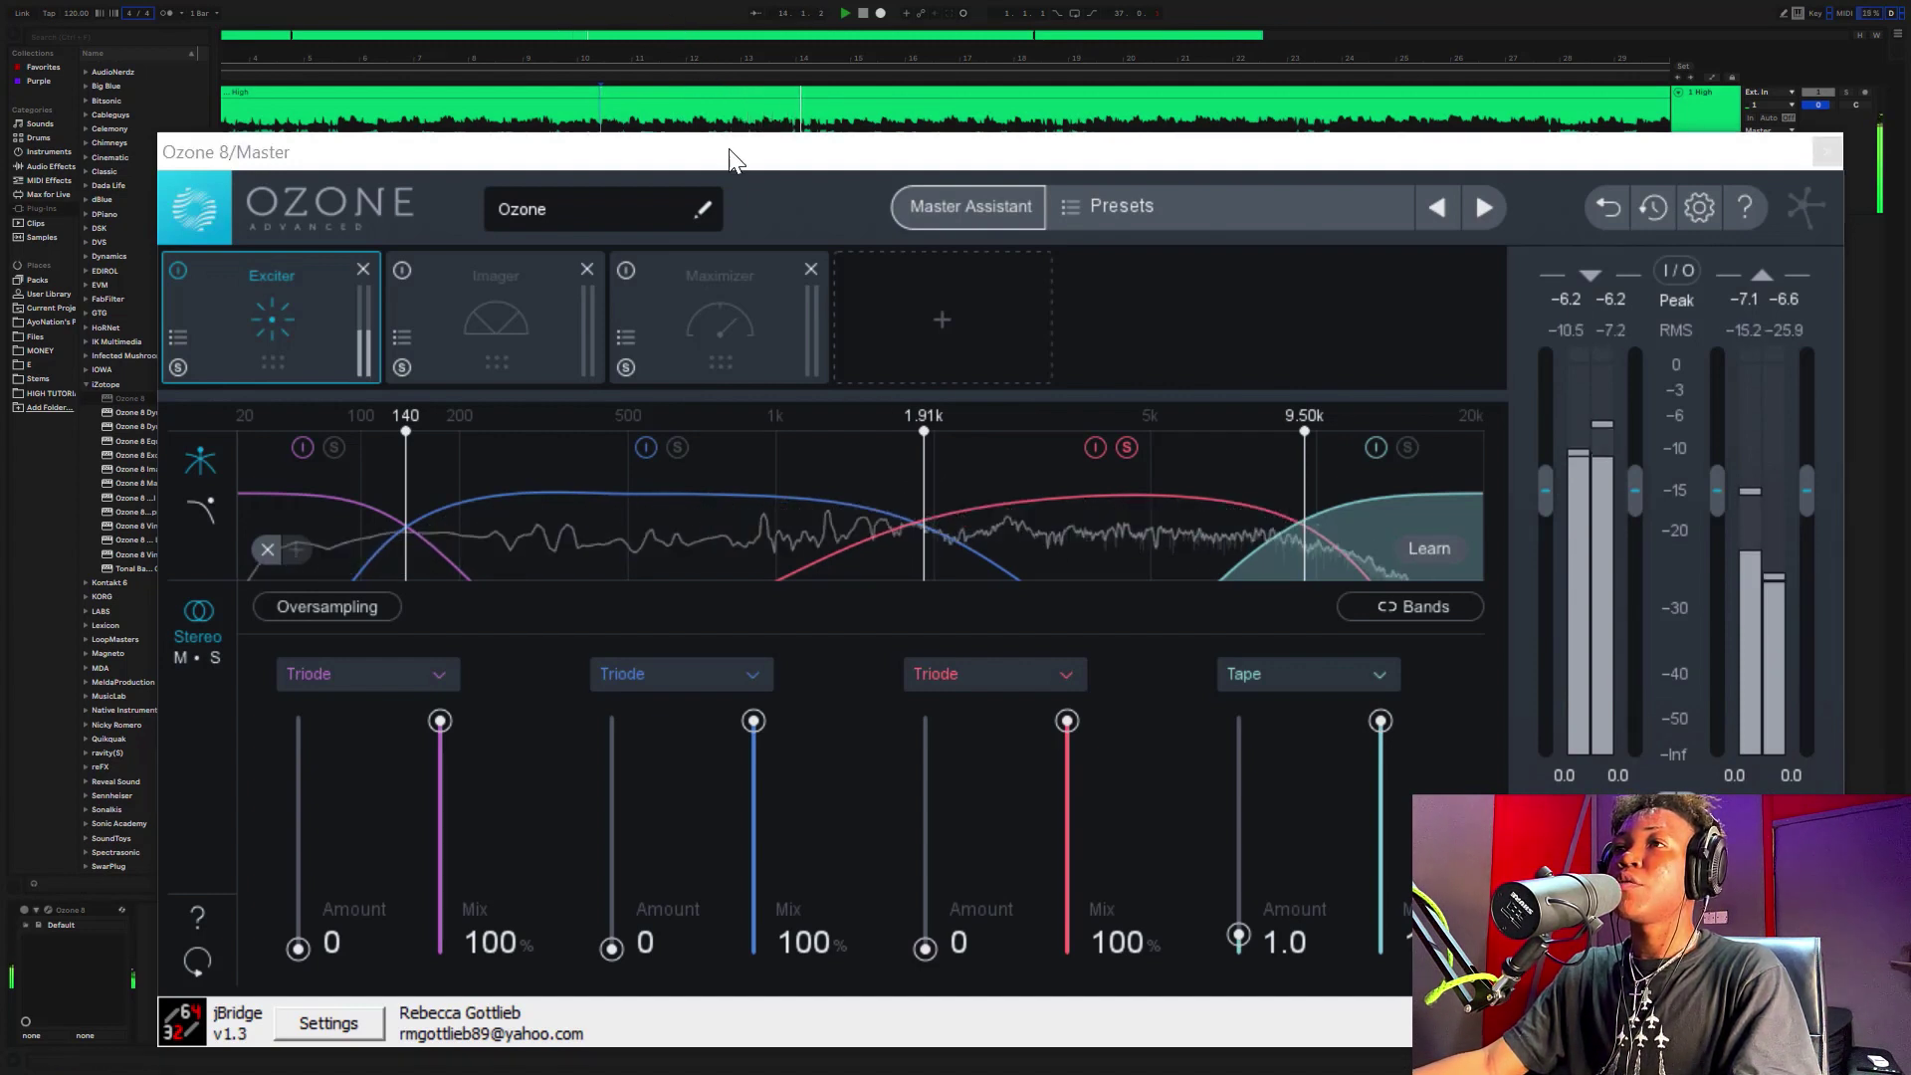
key("space")
- Set the Exciter's third band to Retro mode with an amount of 0.5 and its lower crossover to 1.90 kHz while listening
left_click(978, 673)
scroll(983, 821, "down", 1)
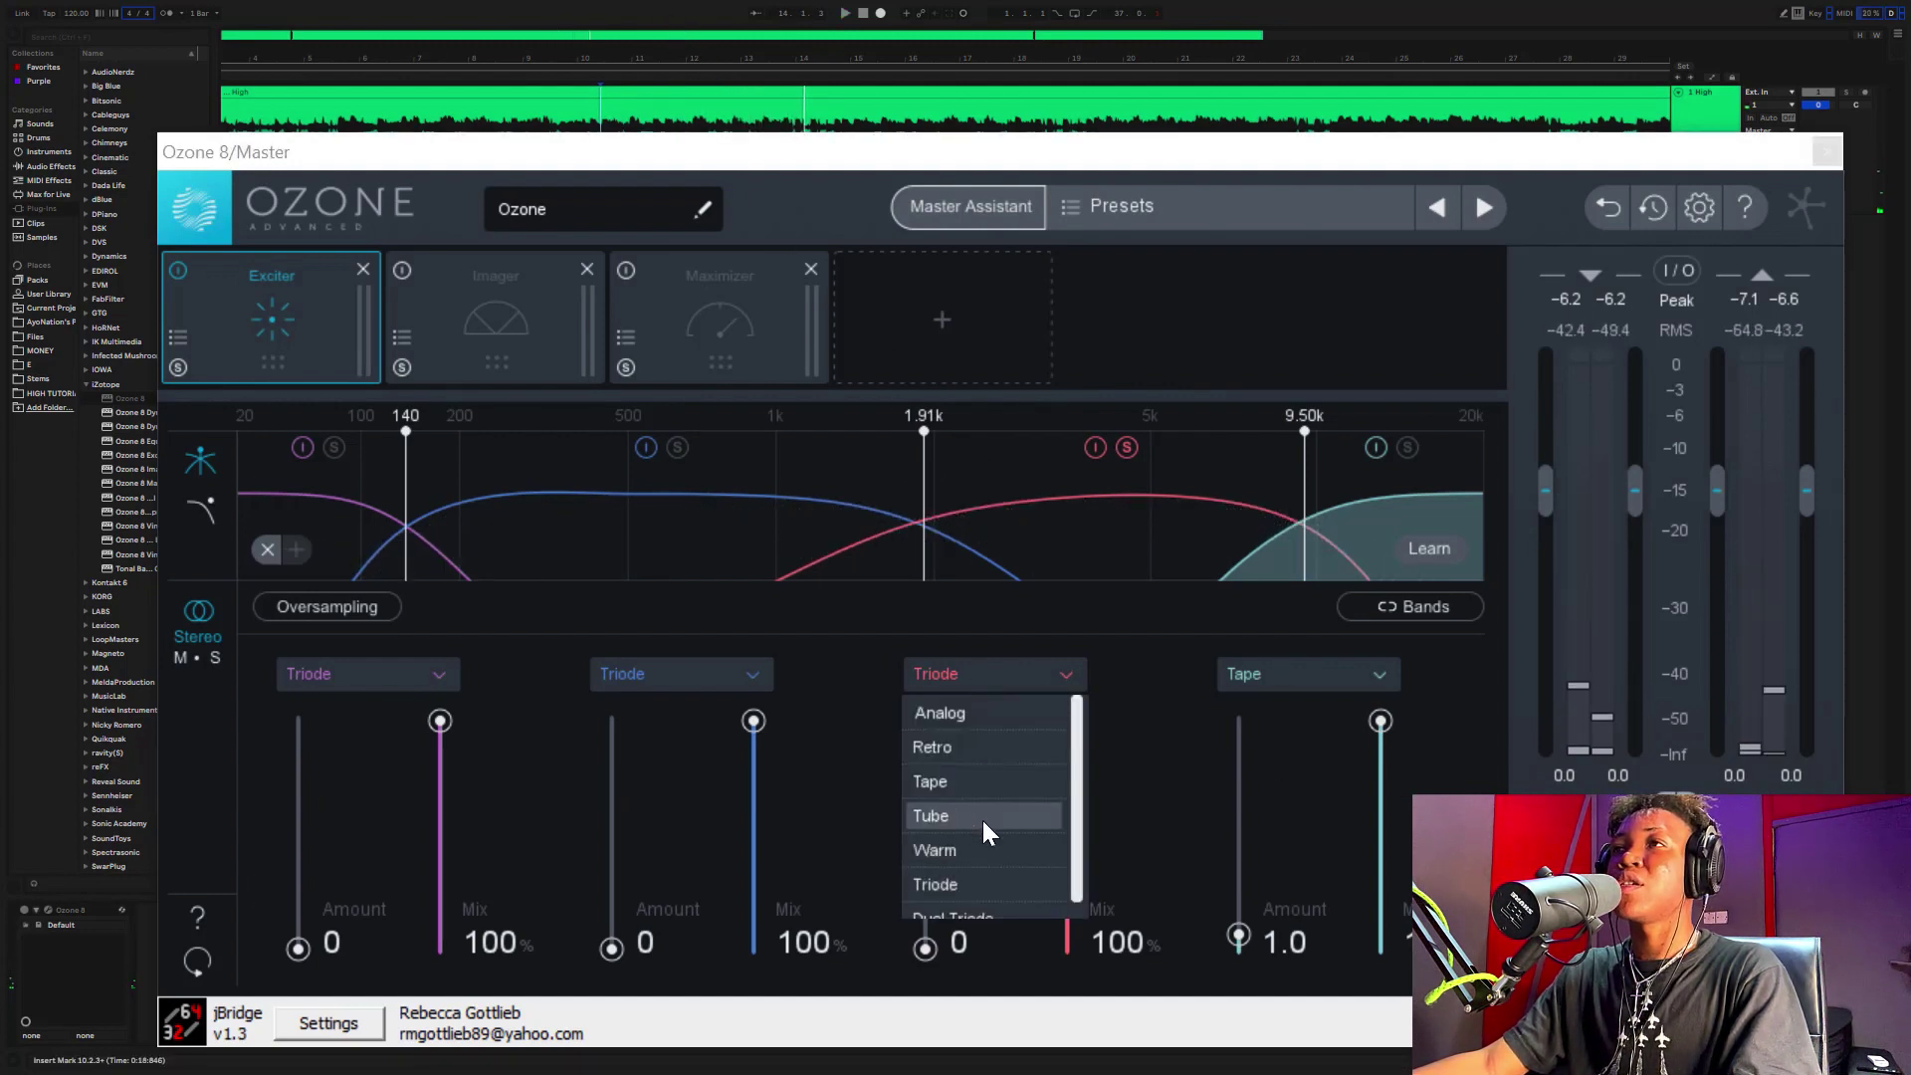
left_click(960, 730)
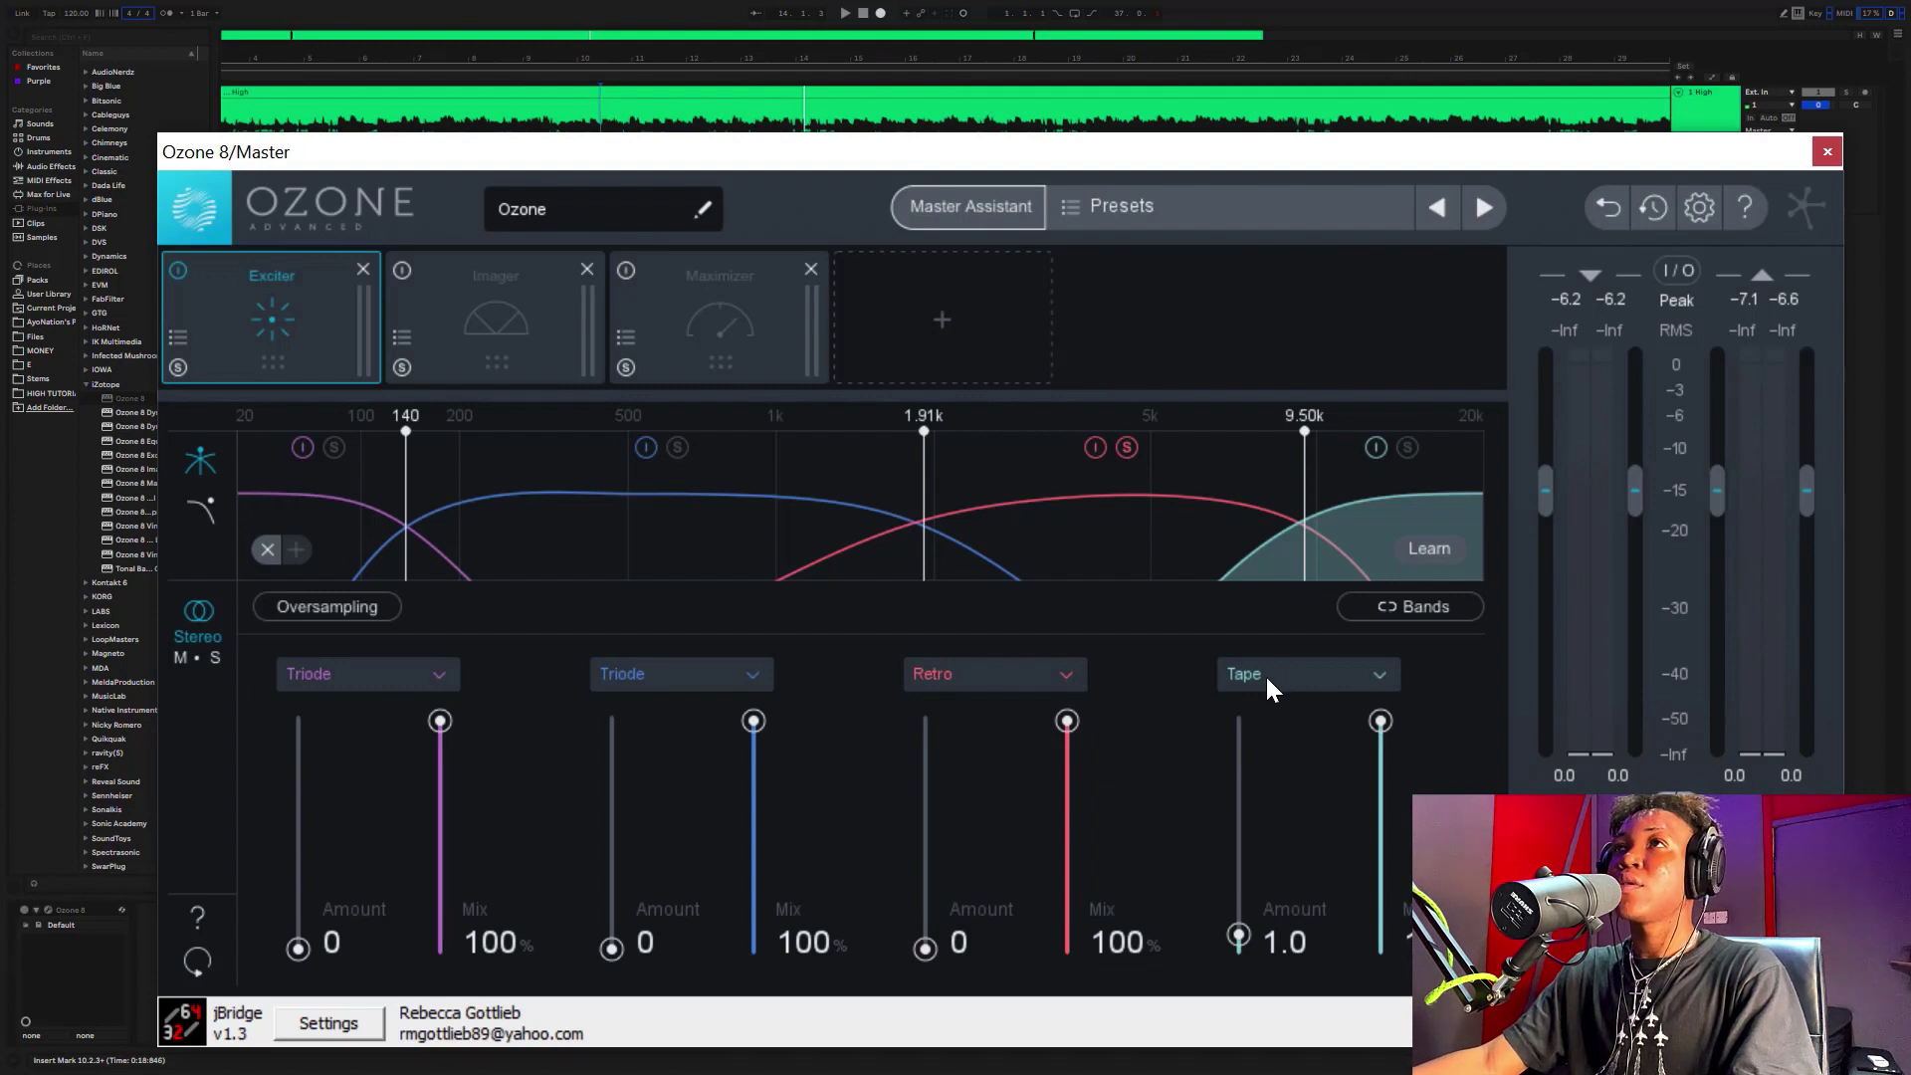
left_click(612, 12)
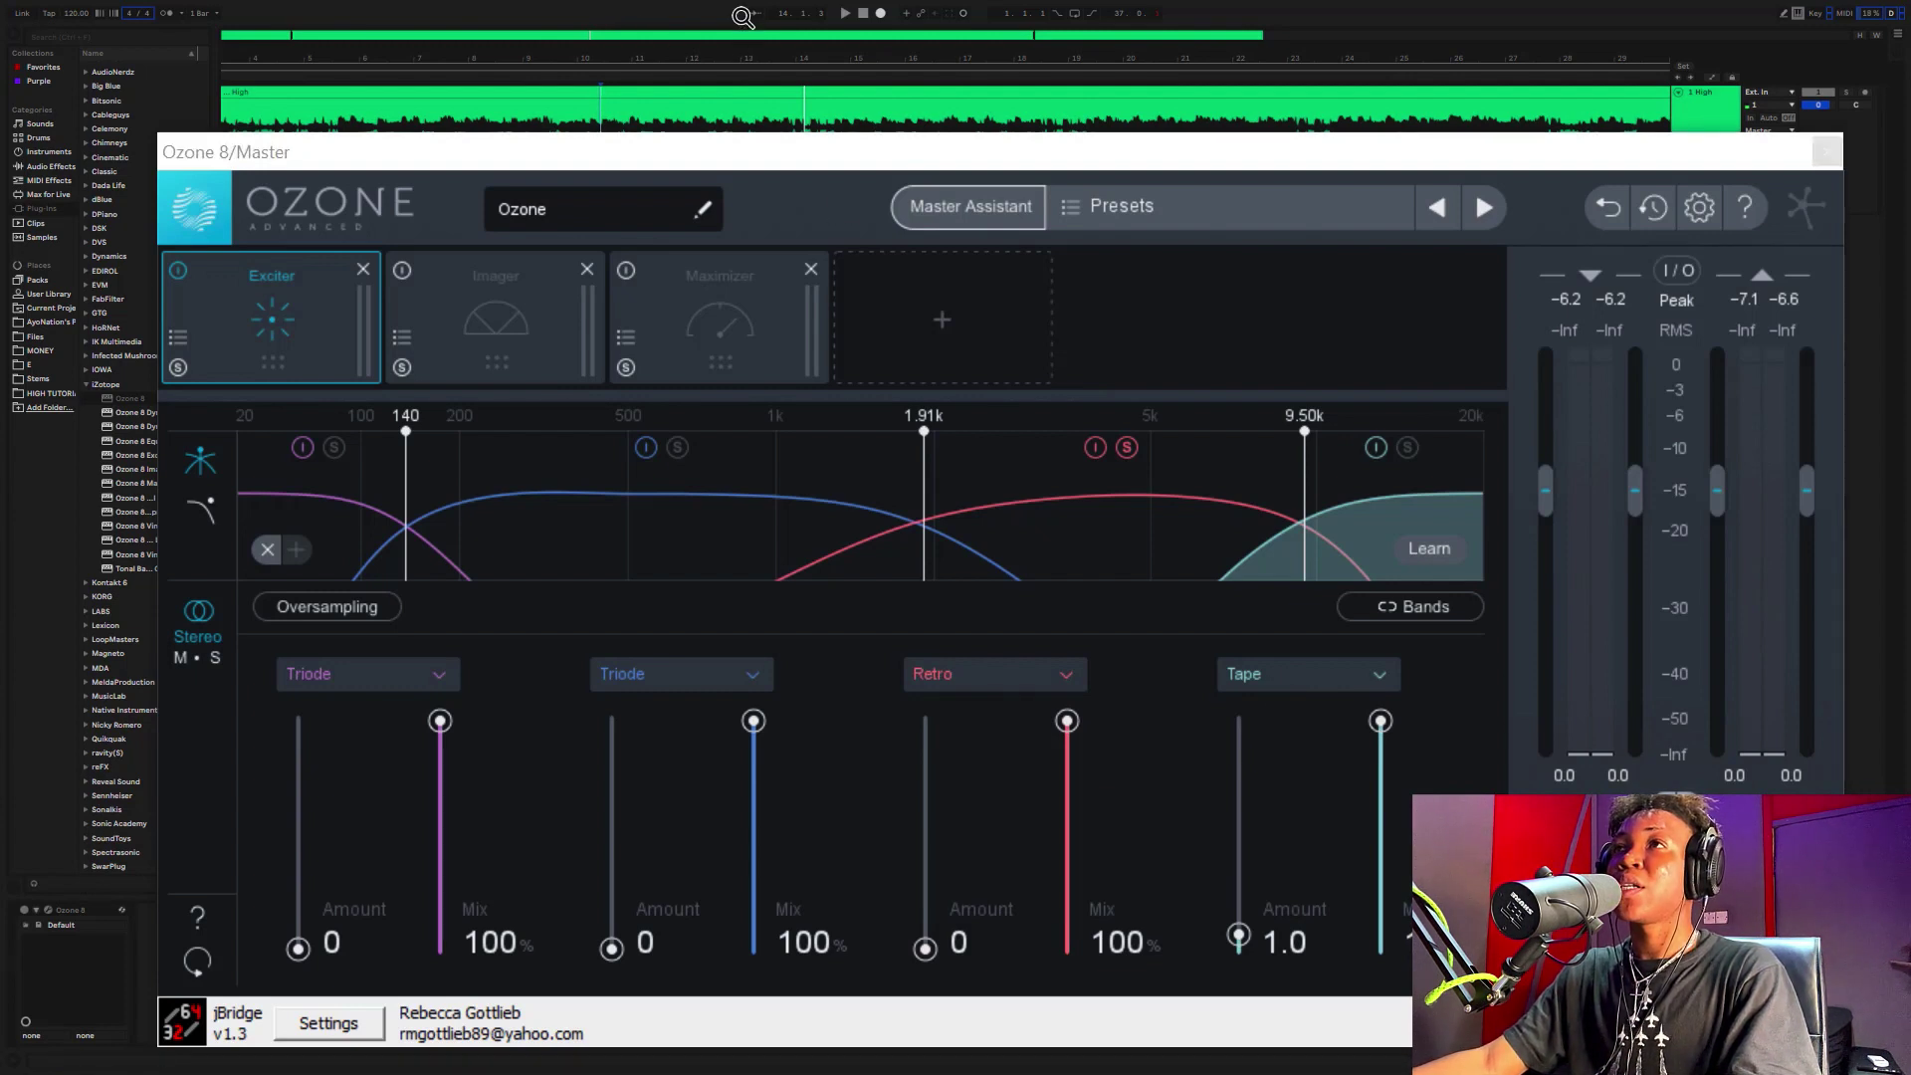
key("space")
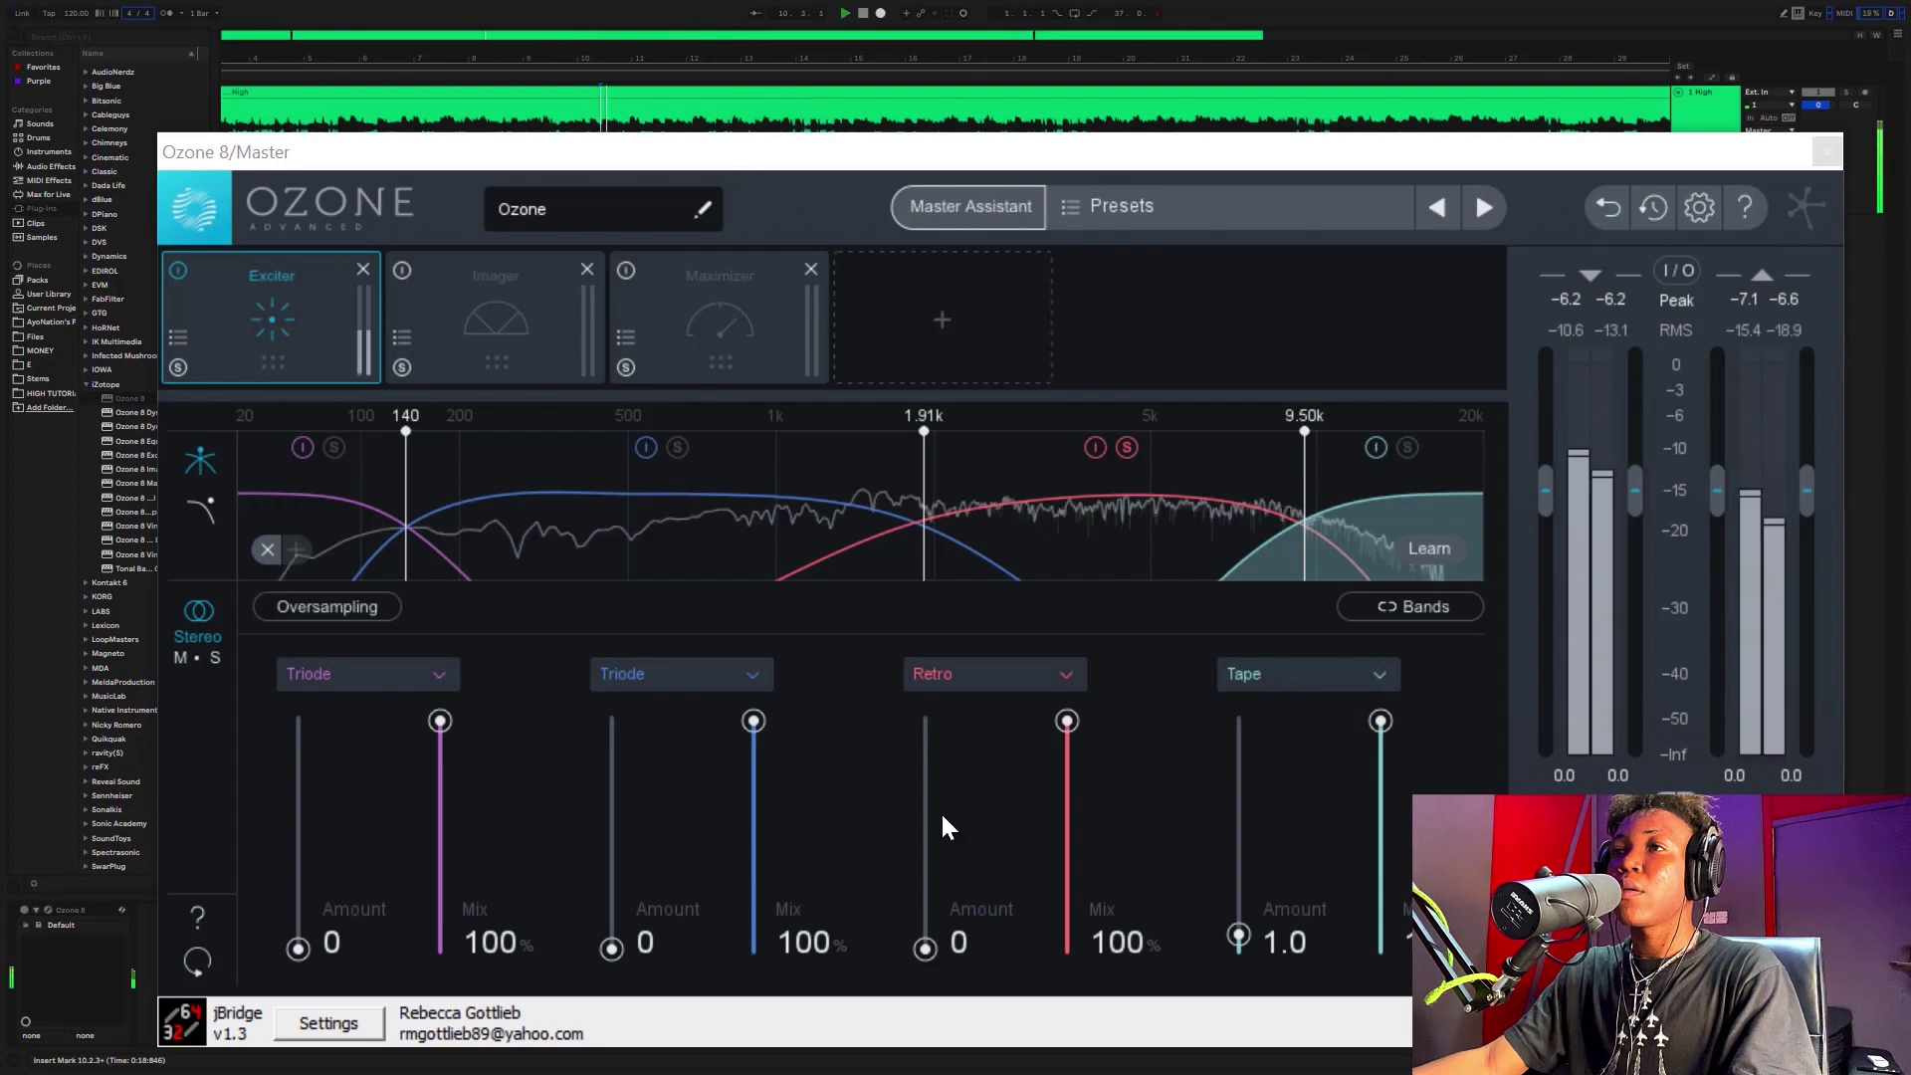
left_click_drag(921, 948, 911, 937)
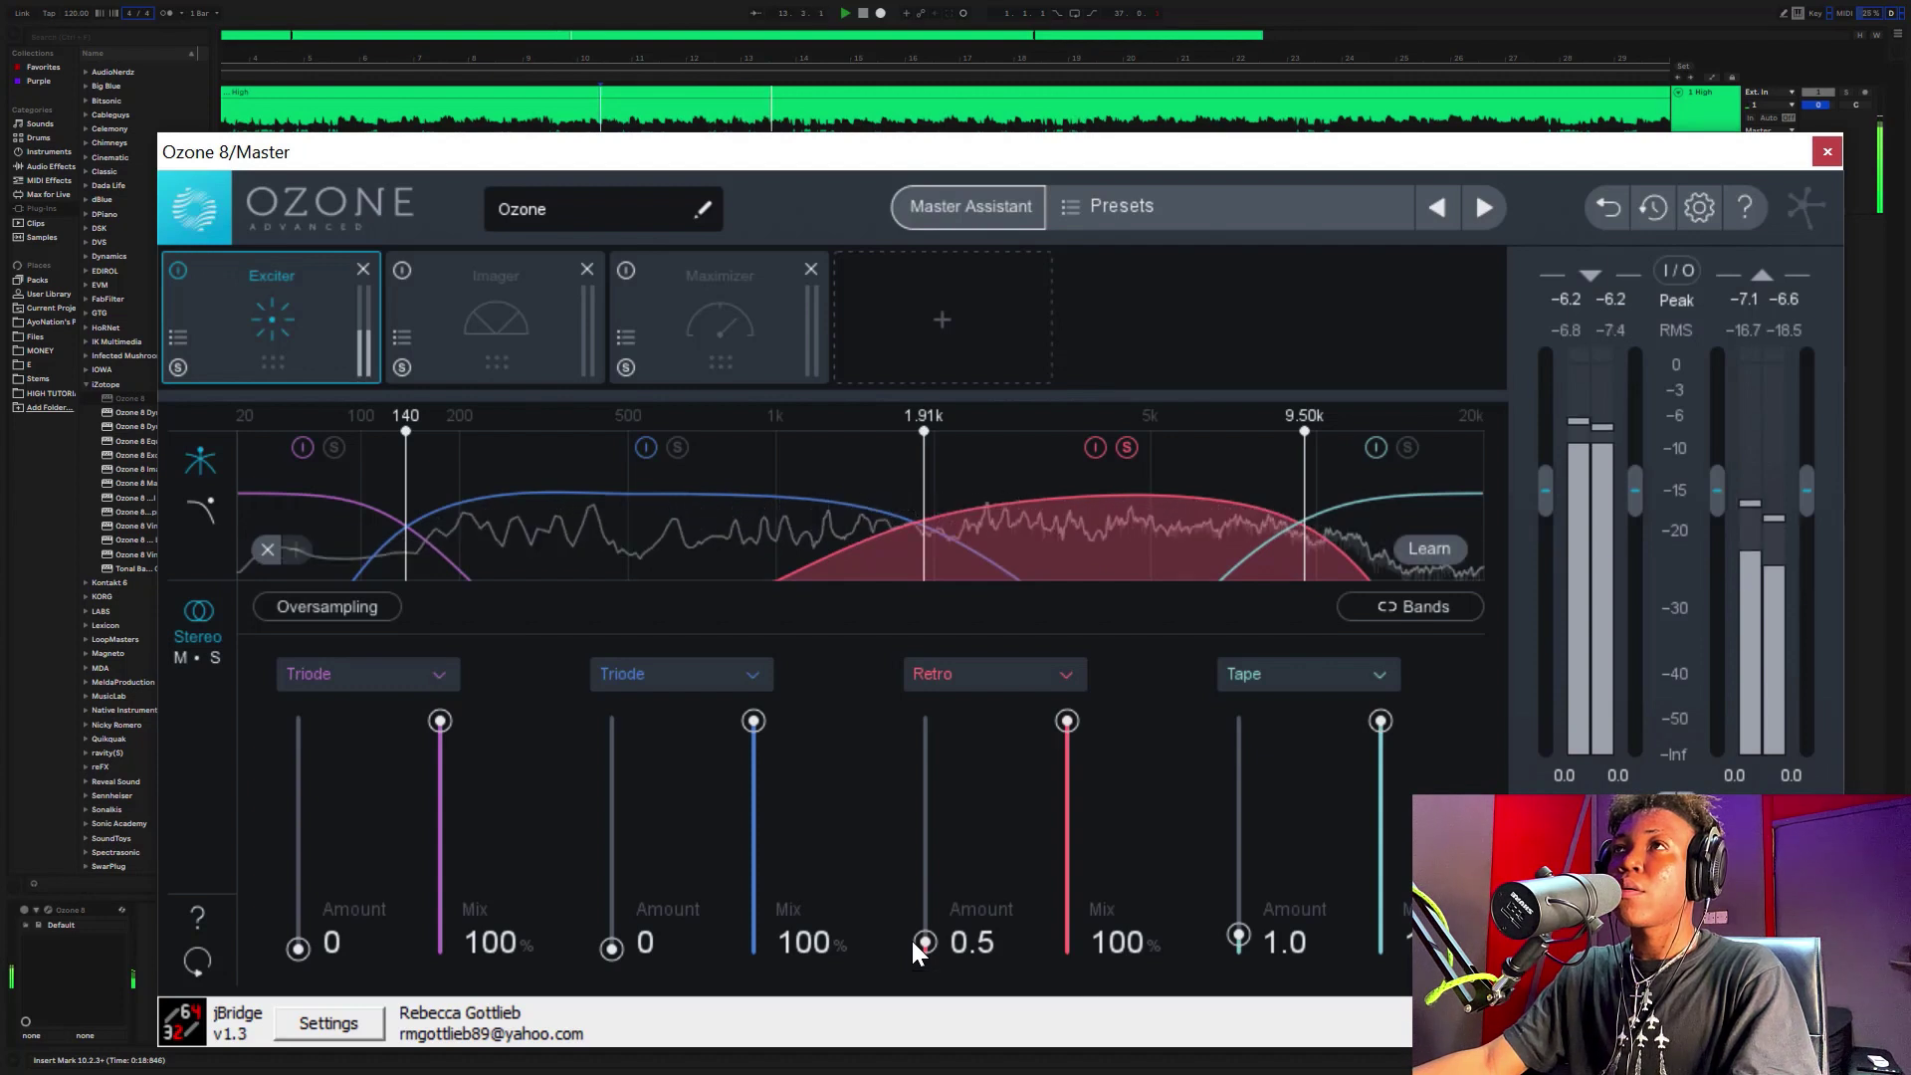
left_click_drag(921, 570, 921, 566)
left_click(633, 18)
key("space")
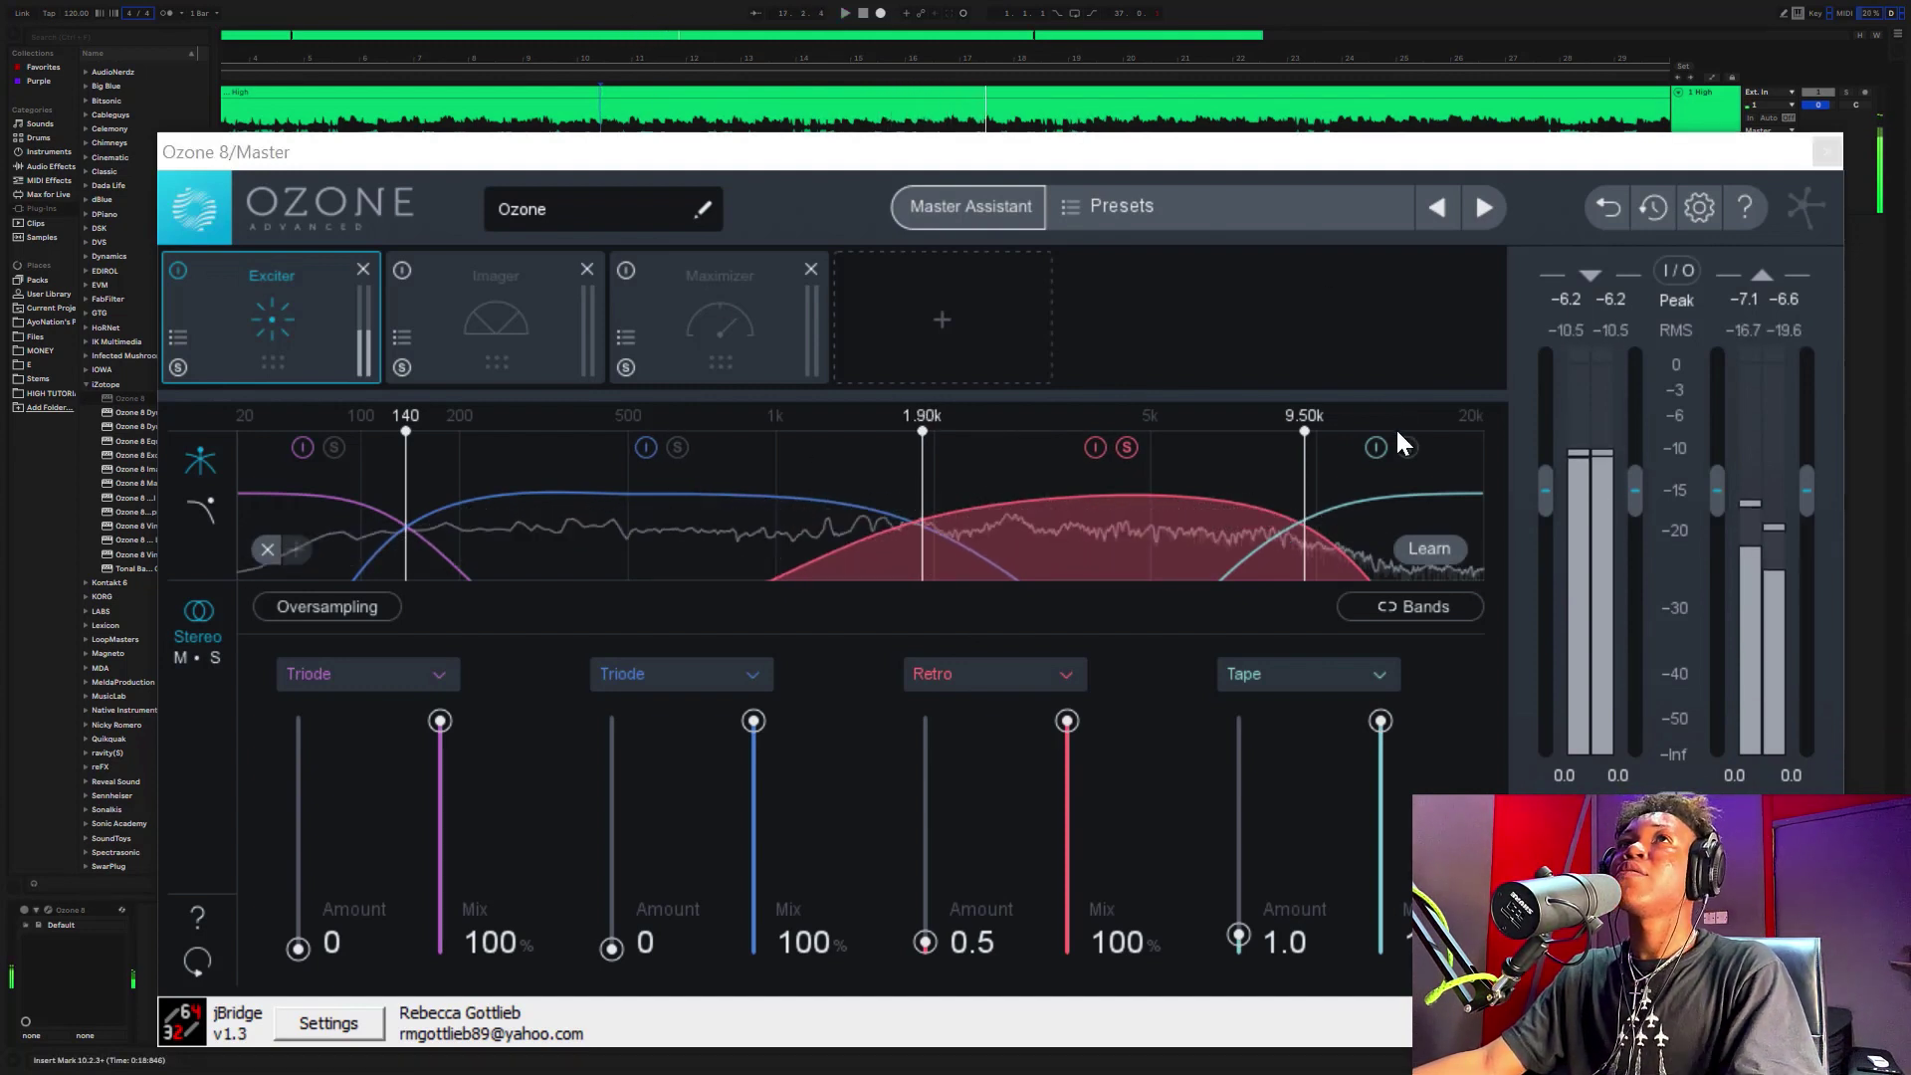
- Solo the Exciter's highest band alongside the third band, listen to both together, and stop playback
left_click(1401, 446)
left_click(601, 8)
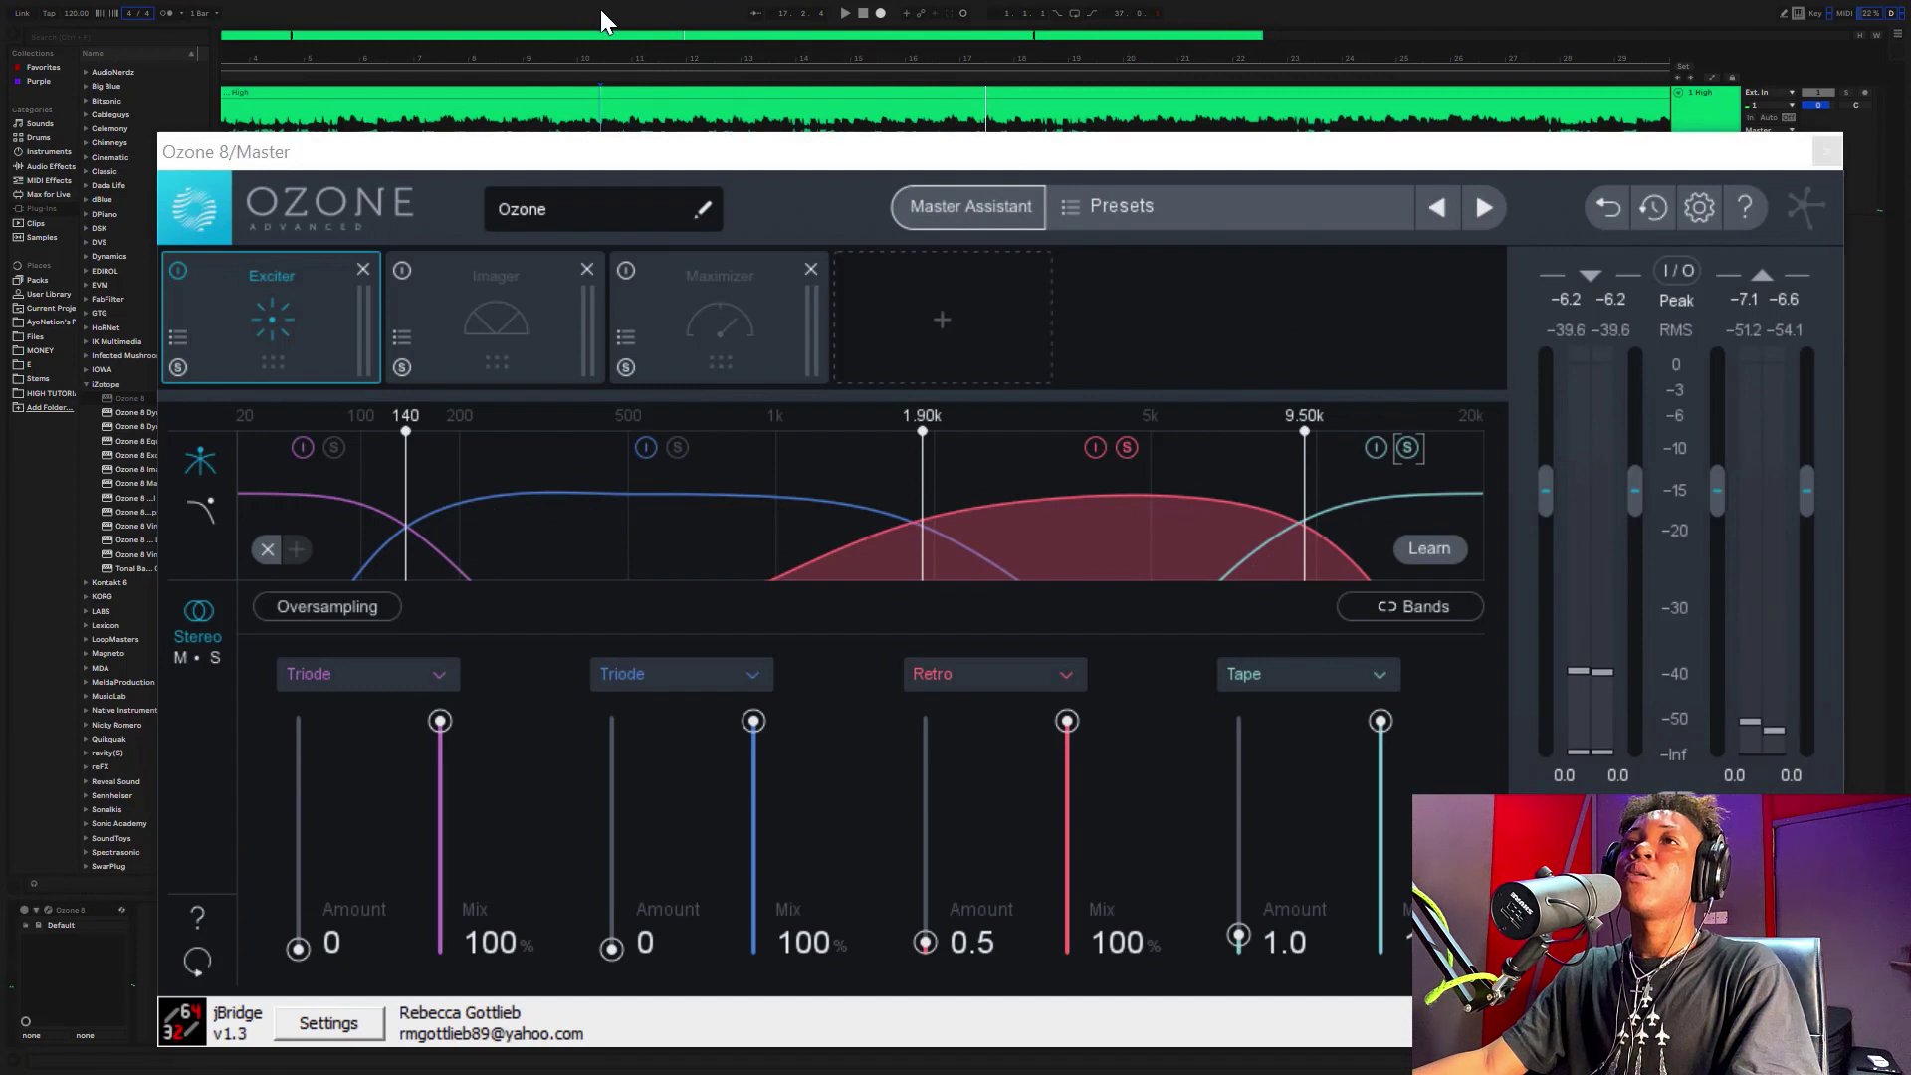
key("space")
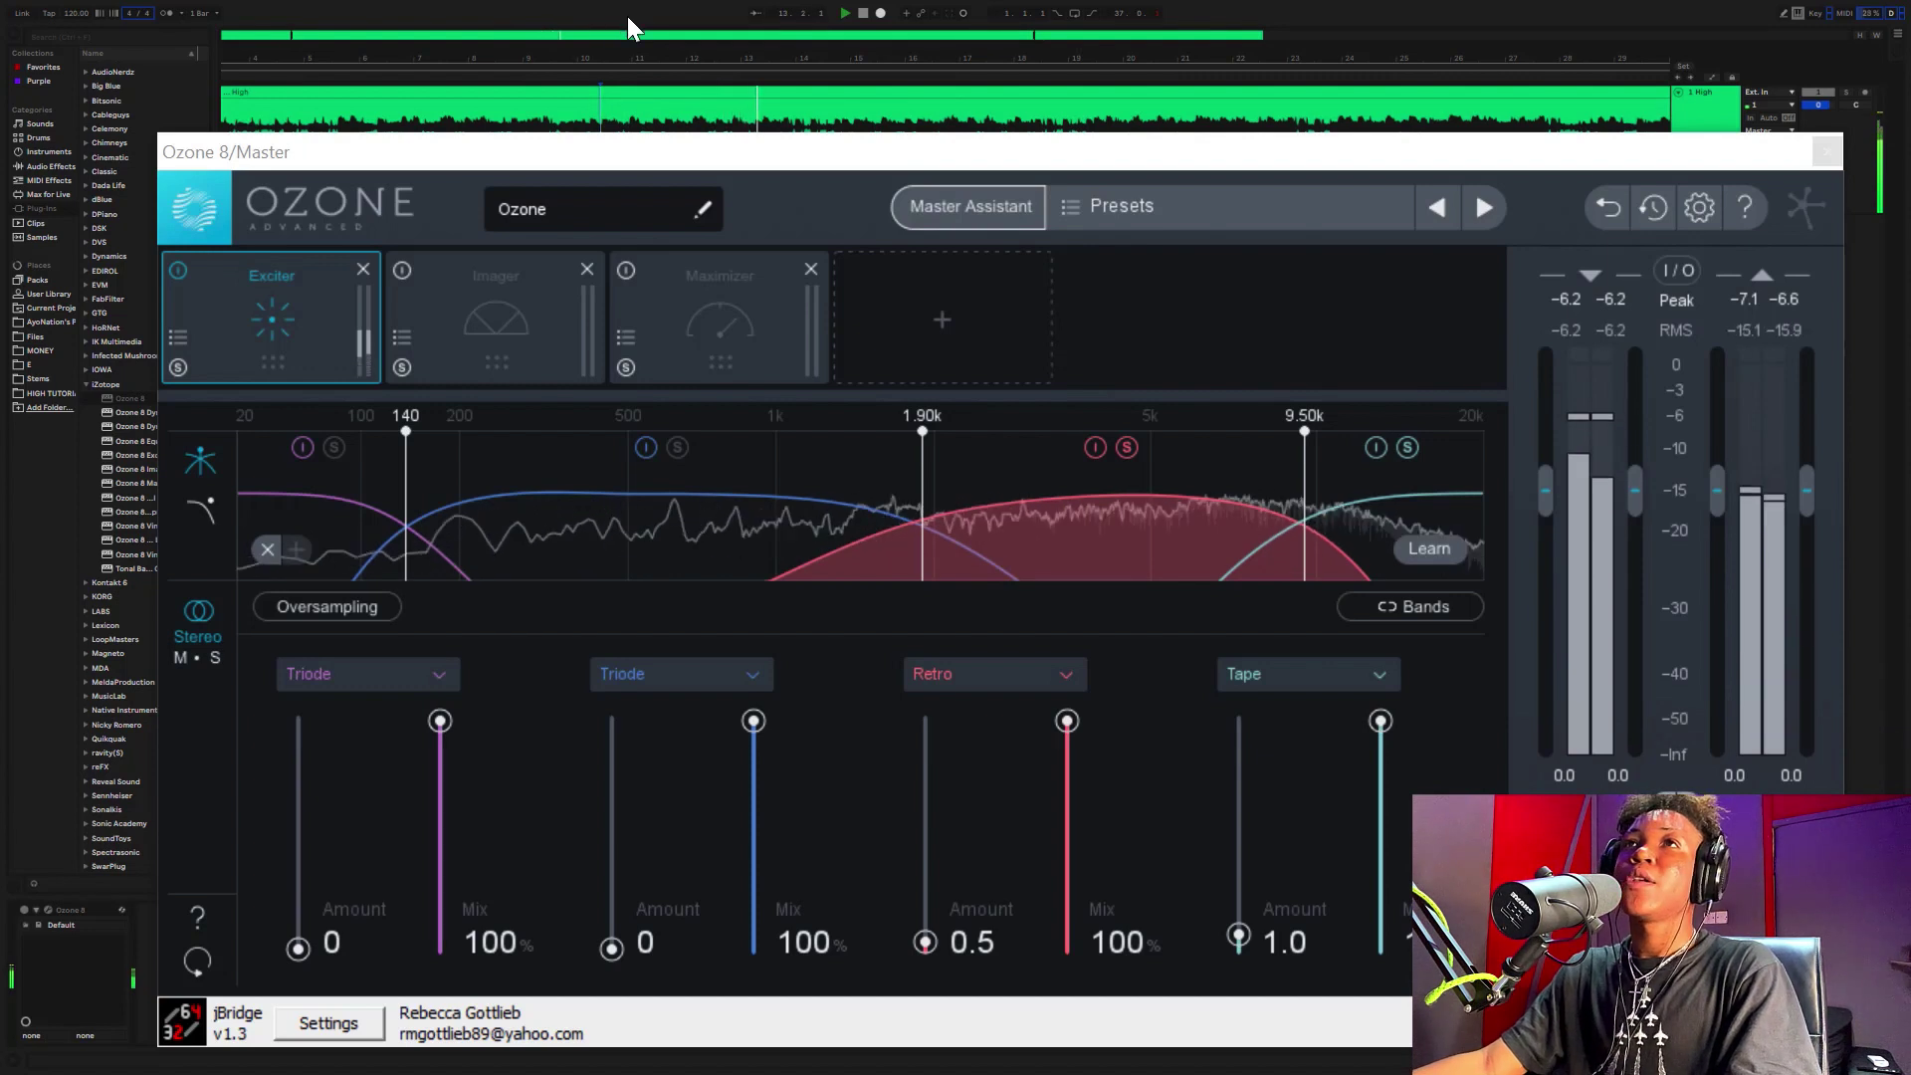
key("space")
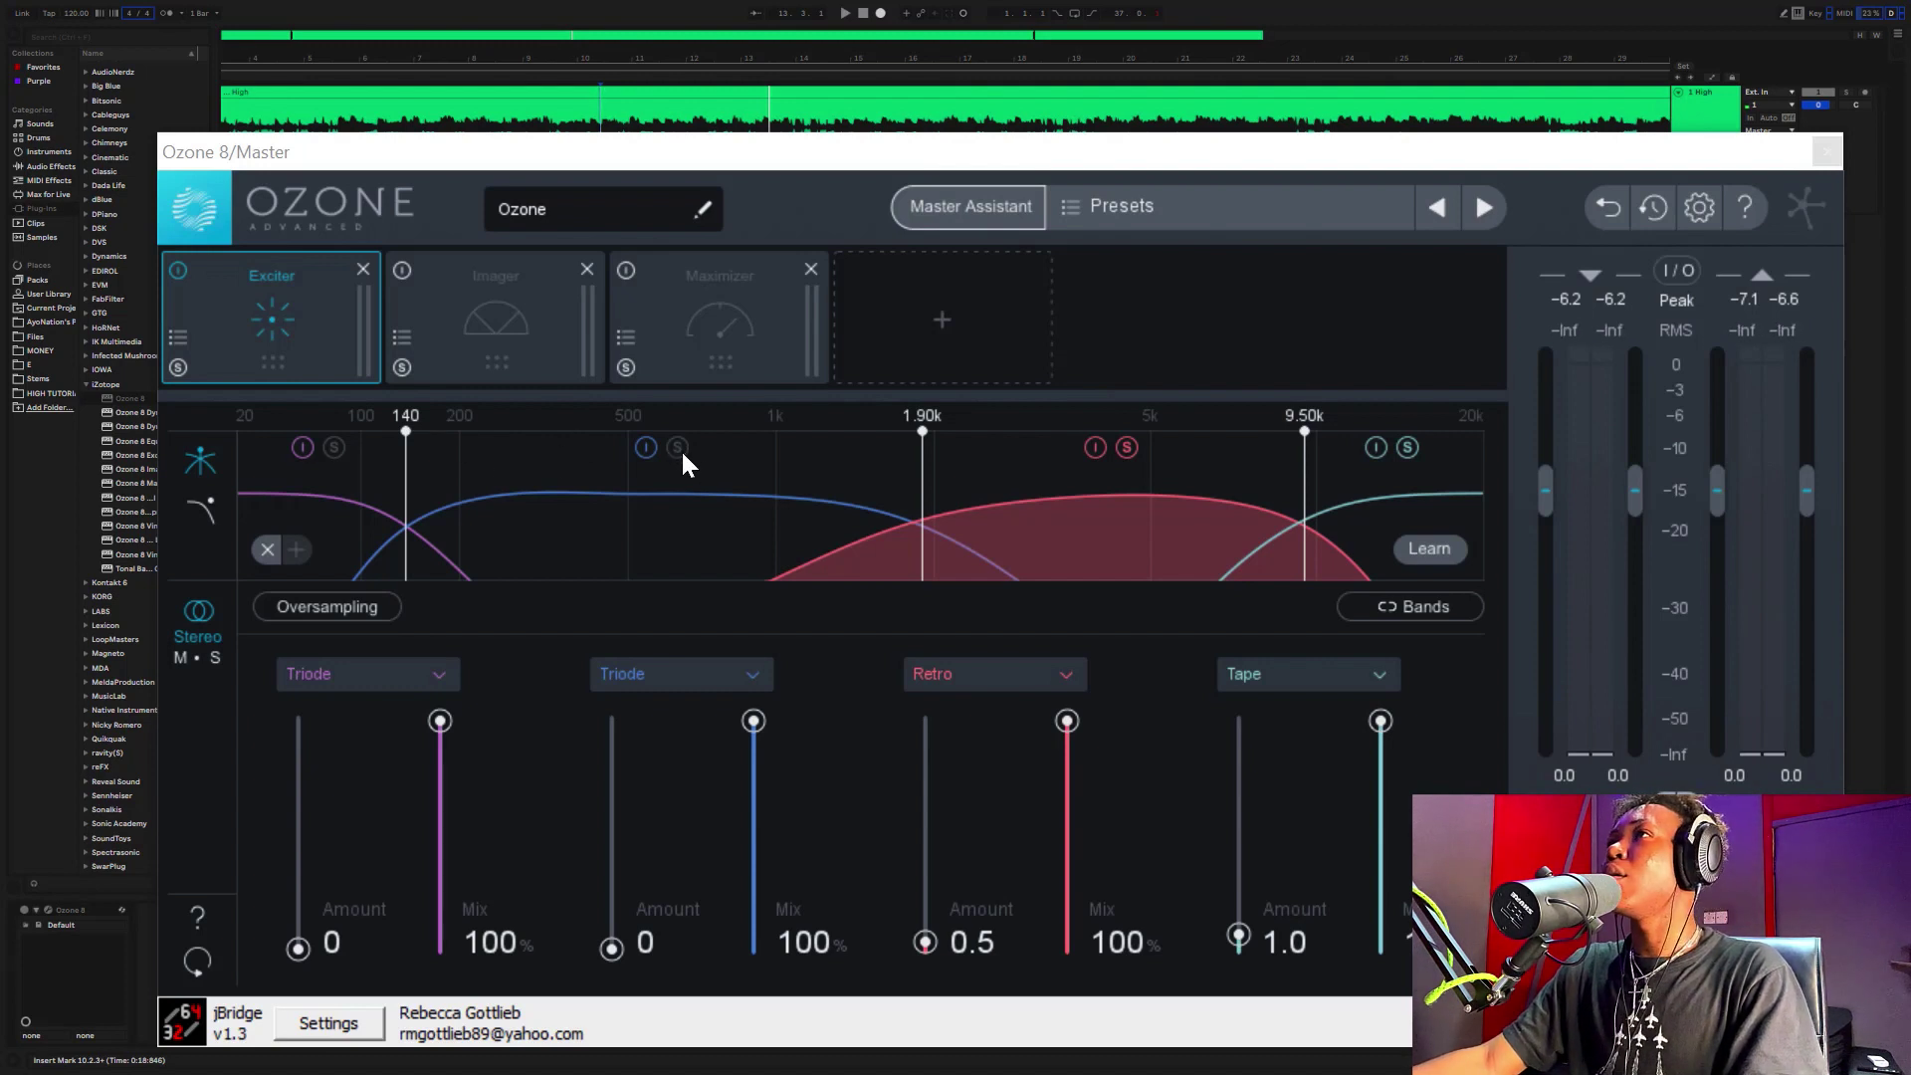
- Solo the Exciter's second band alongside the third and set its lower crossover to 150 Hz while playing the mix
left_click(679, 448)
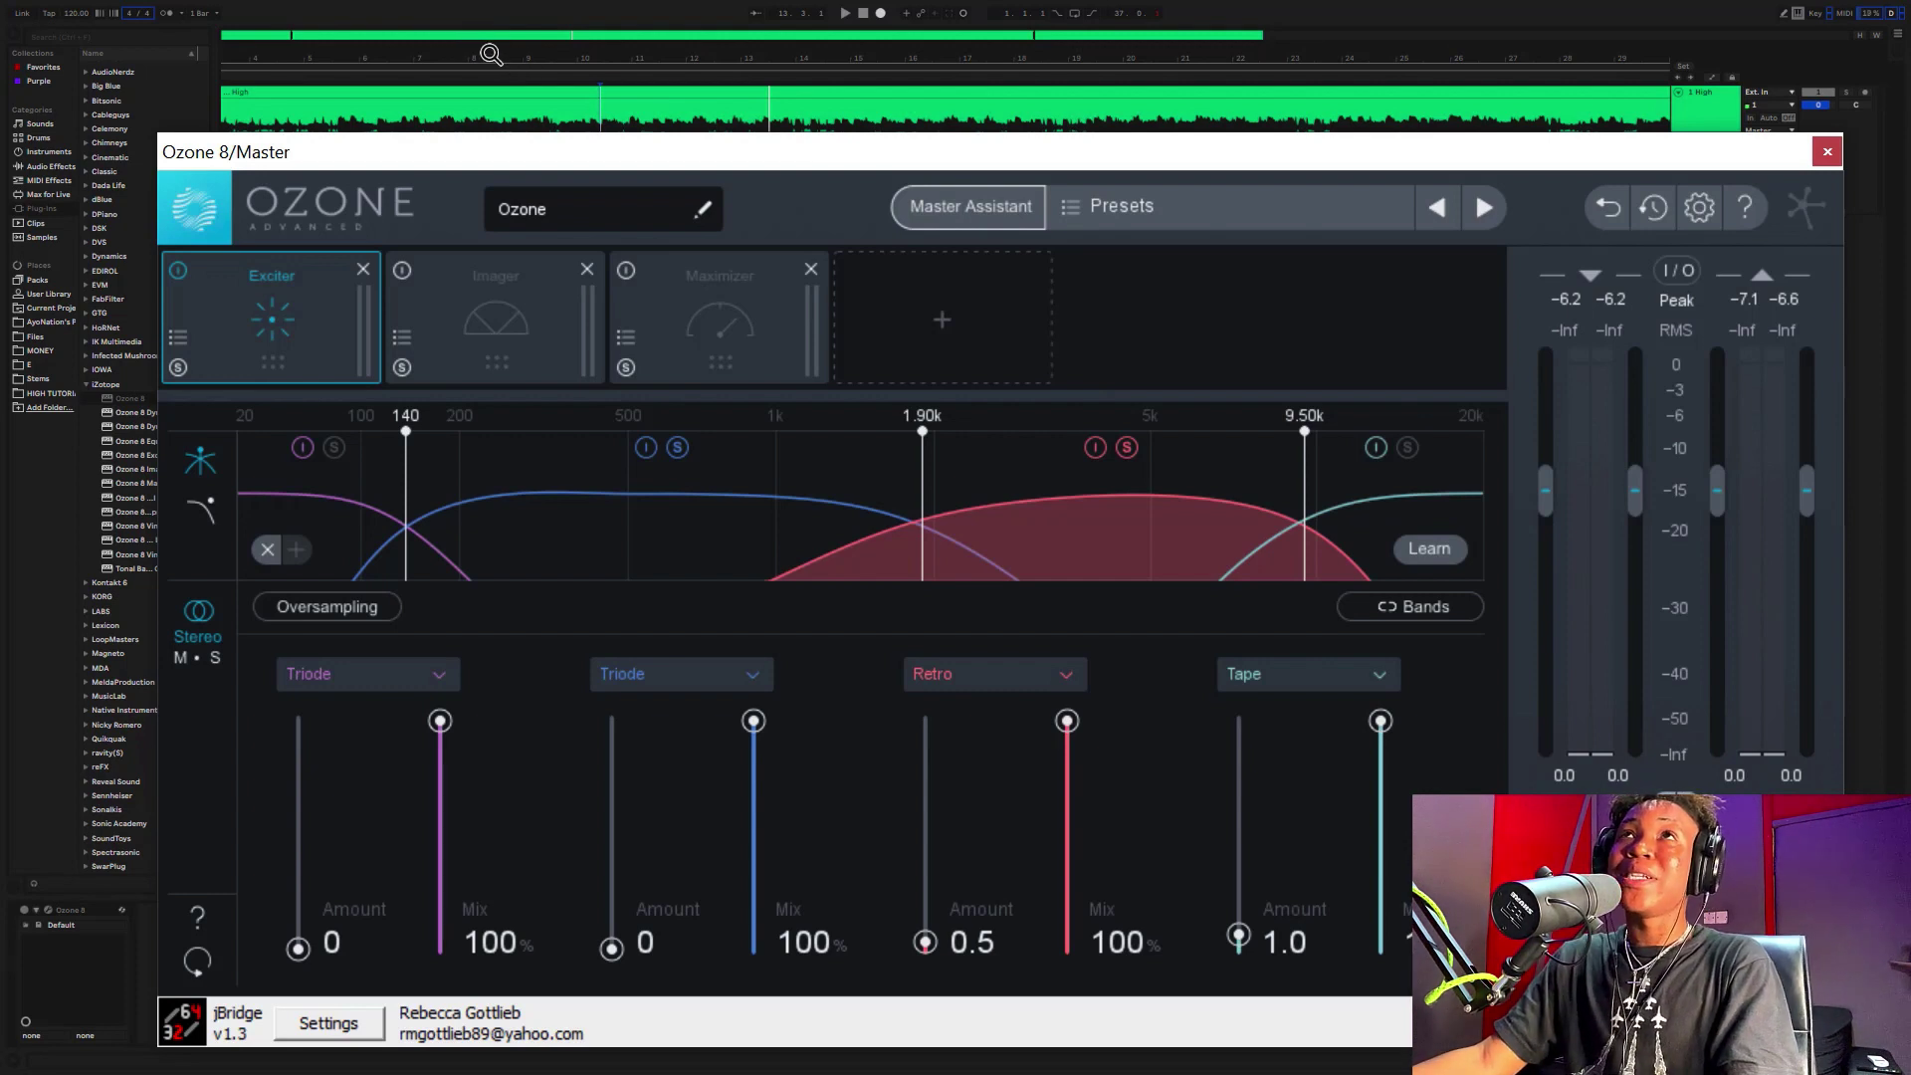
left_click(542, 9)
key("space")
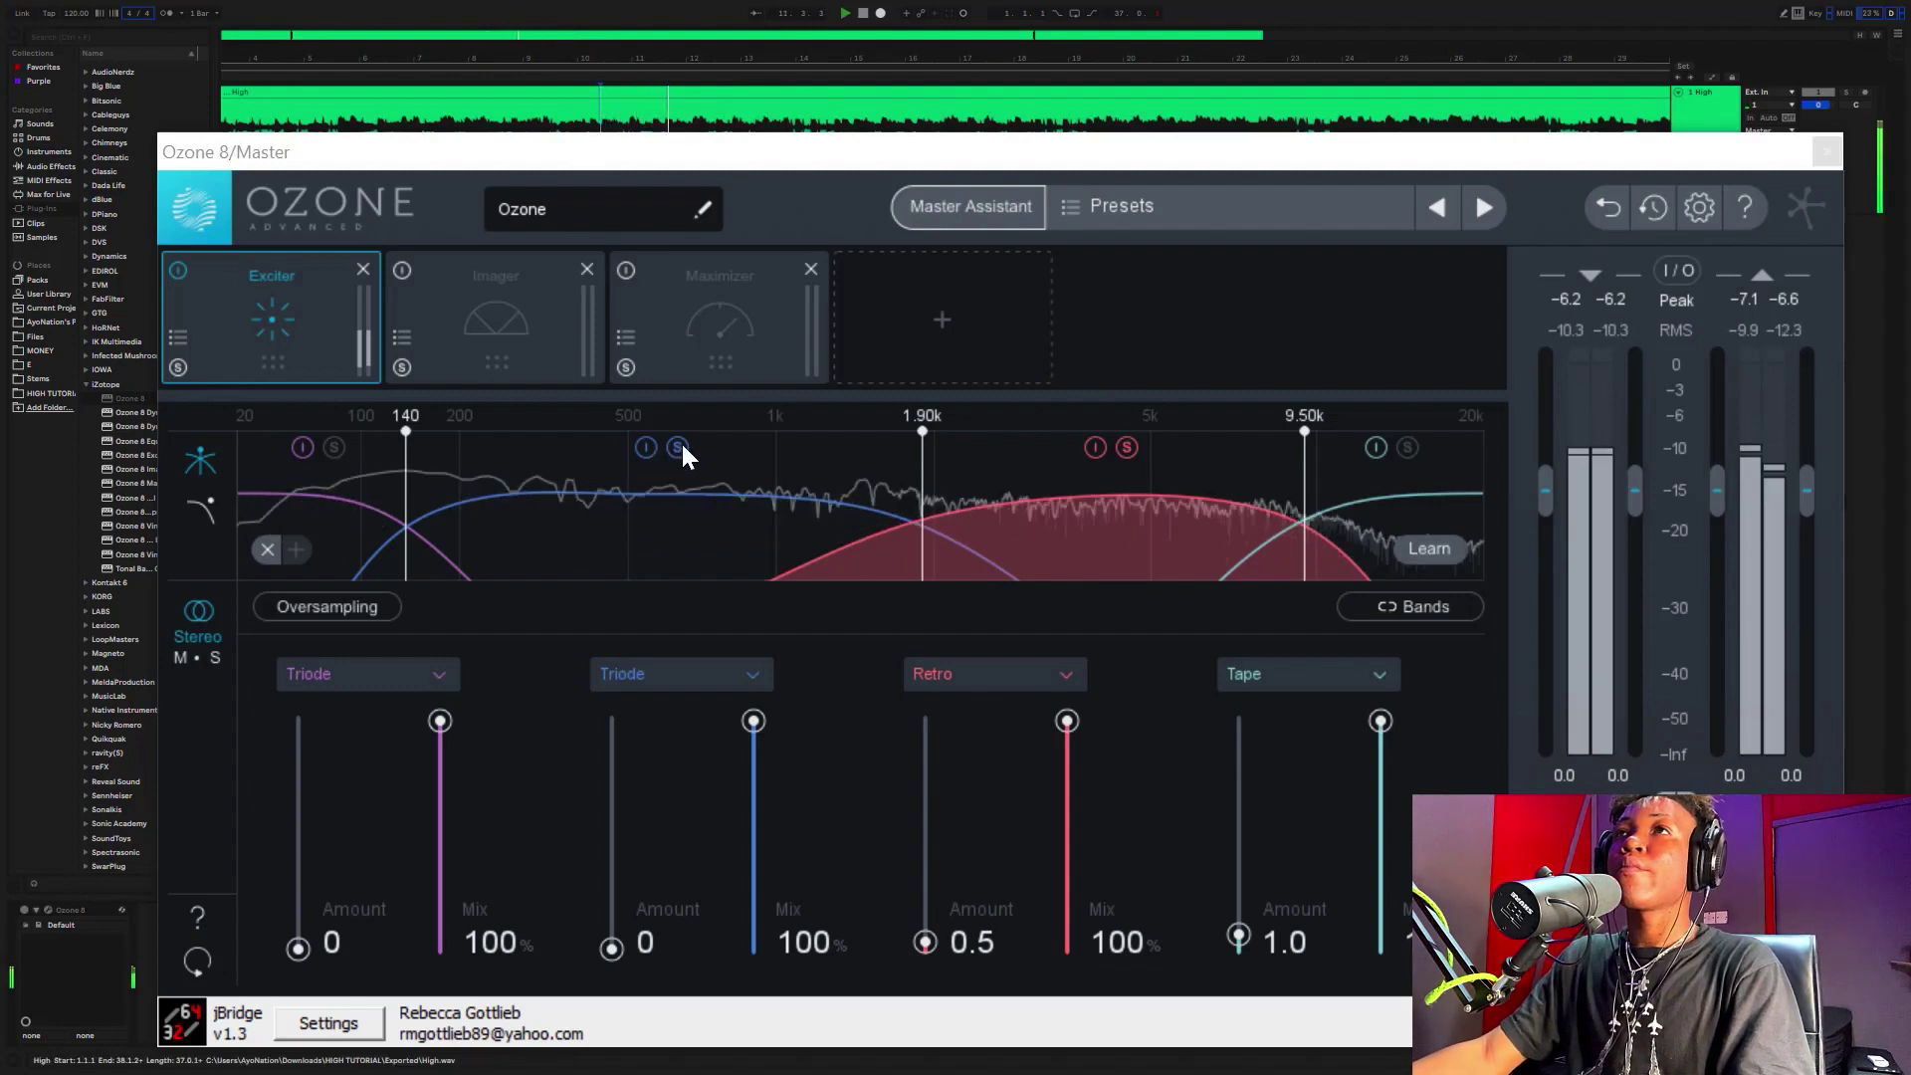
left_click(403, 528)
left_click_drag(401, 527, 414, 533)
left_click_drag(415, 532, 414, 533)
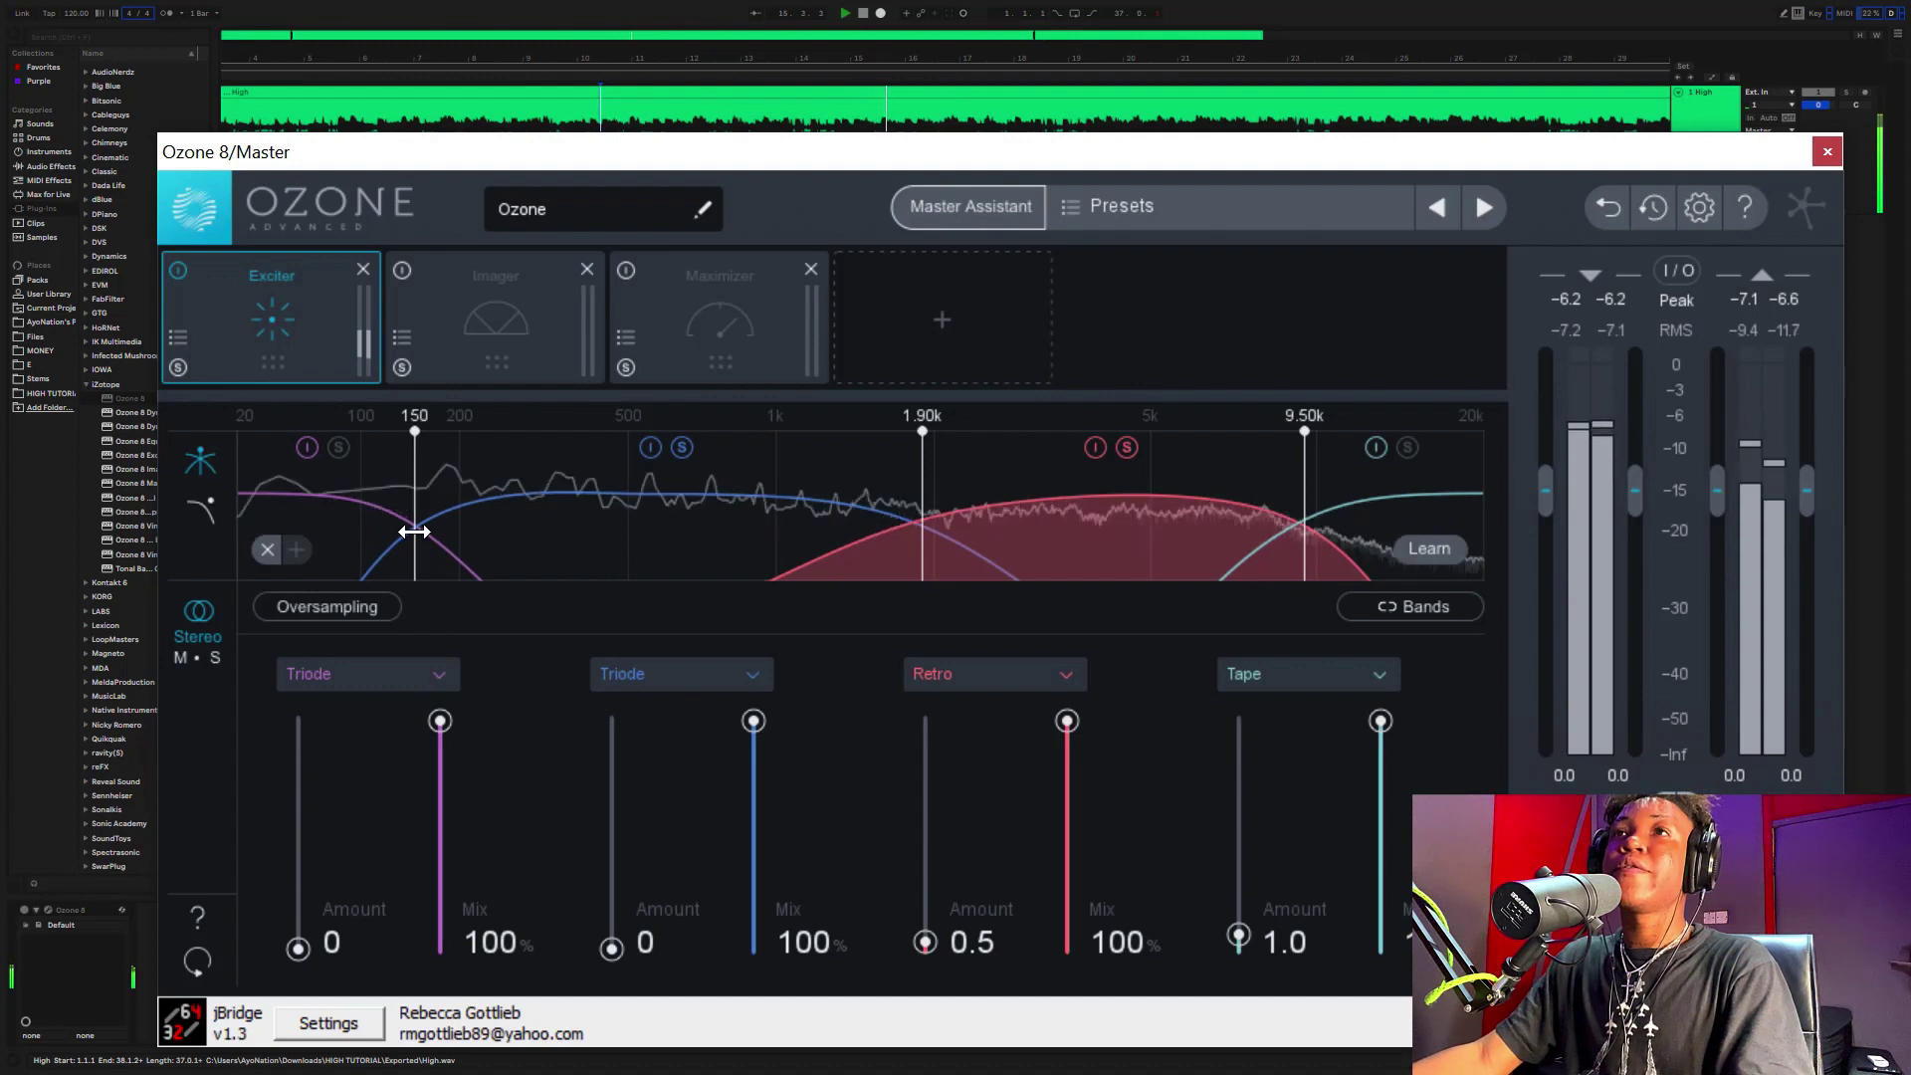
key("space")
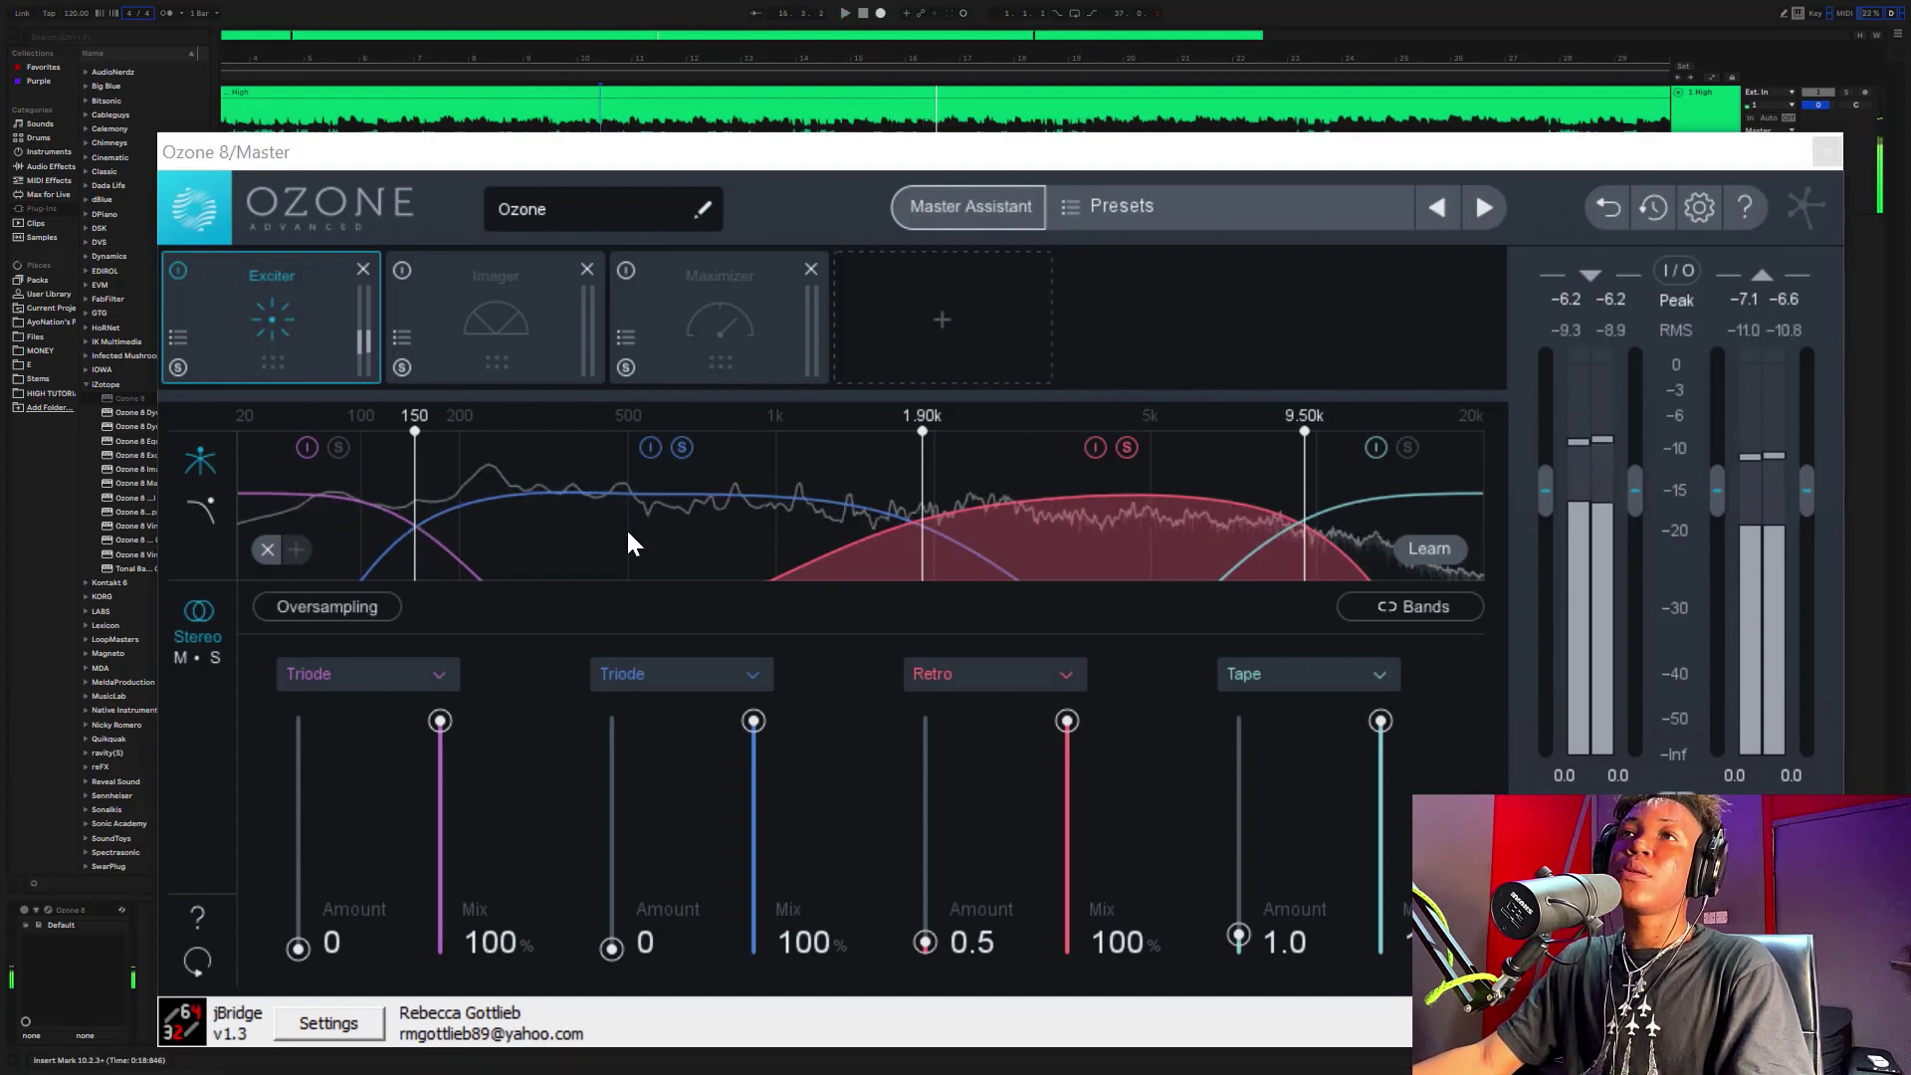
- Set the Exciter's second band to Warm mode with an amount of 1.0, and listen to the result
left_click(638, 675)
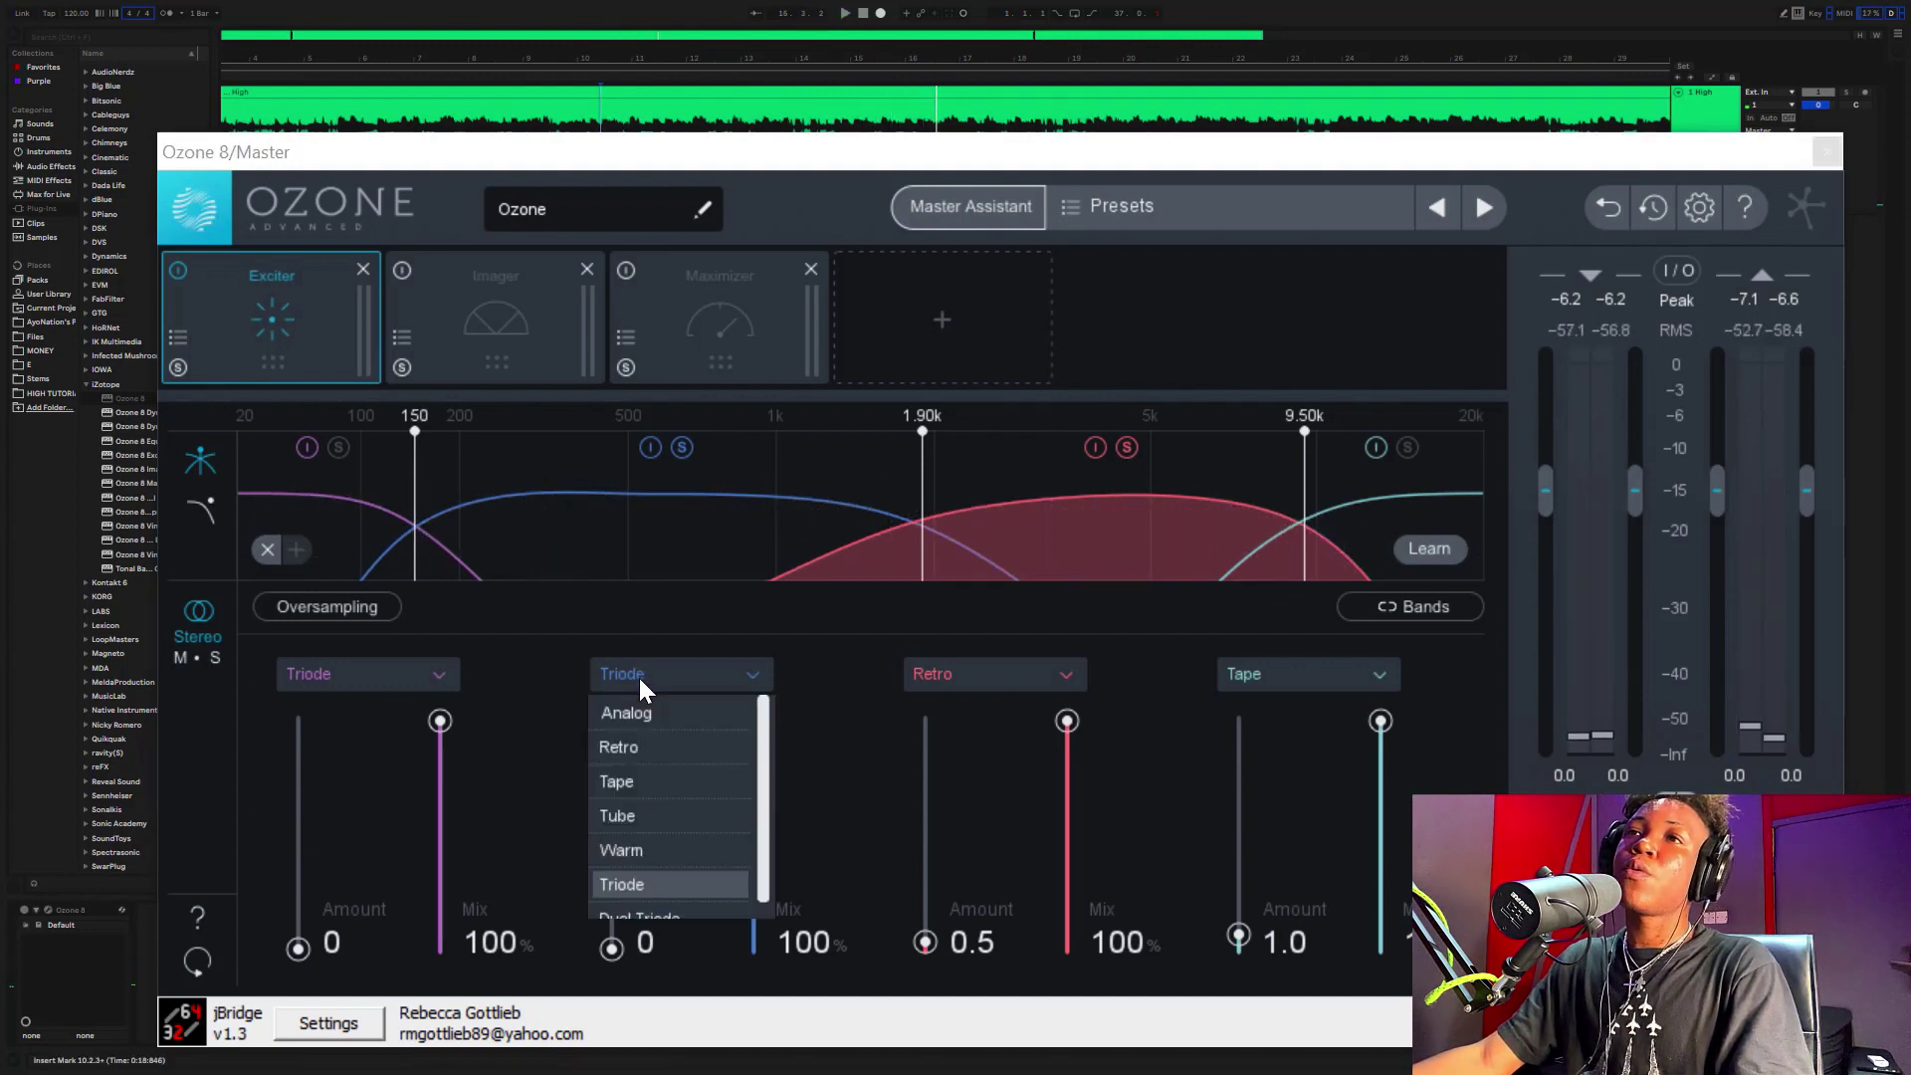
scroll(662, 834, "down", 1)
left_click(651, 832)
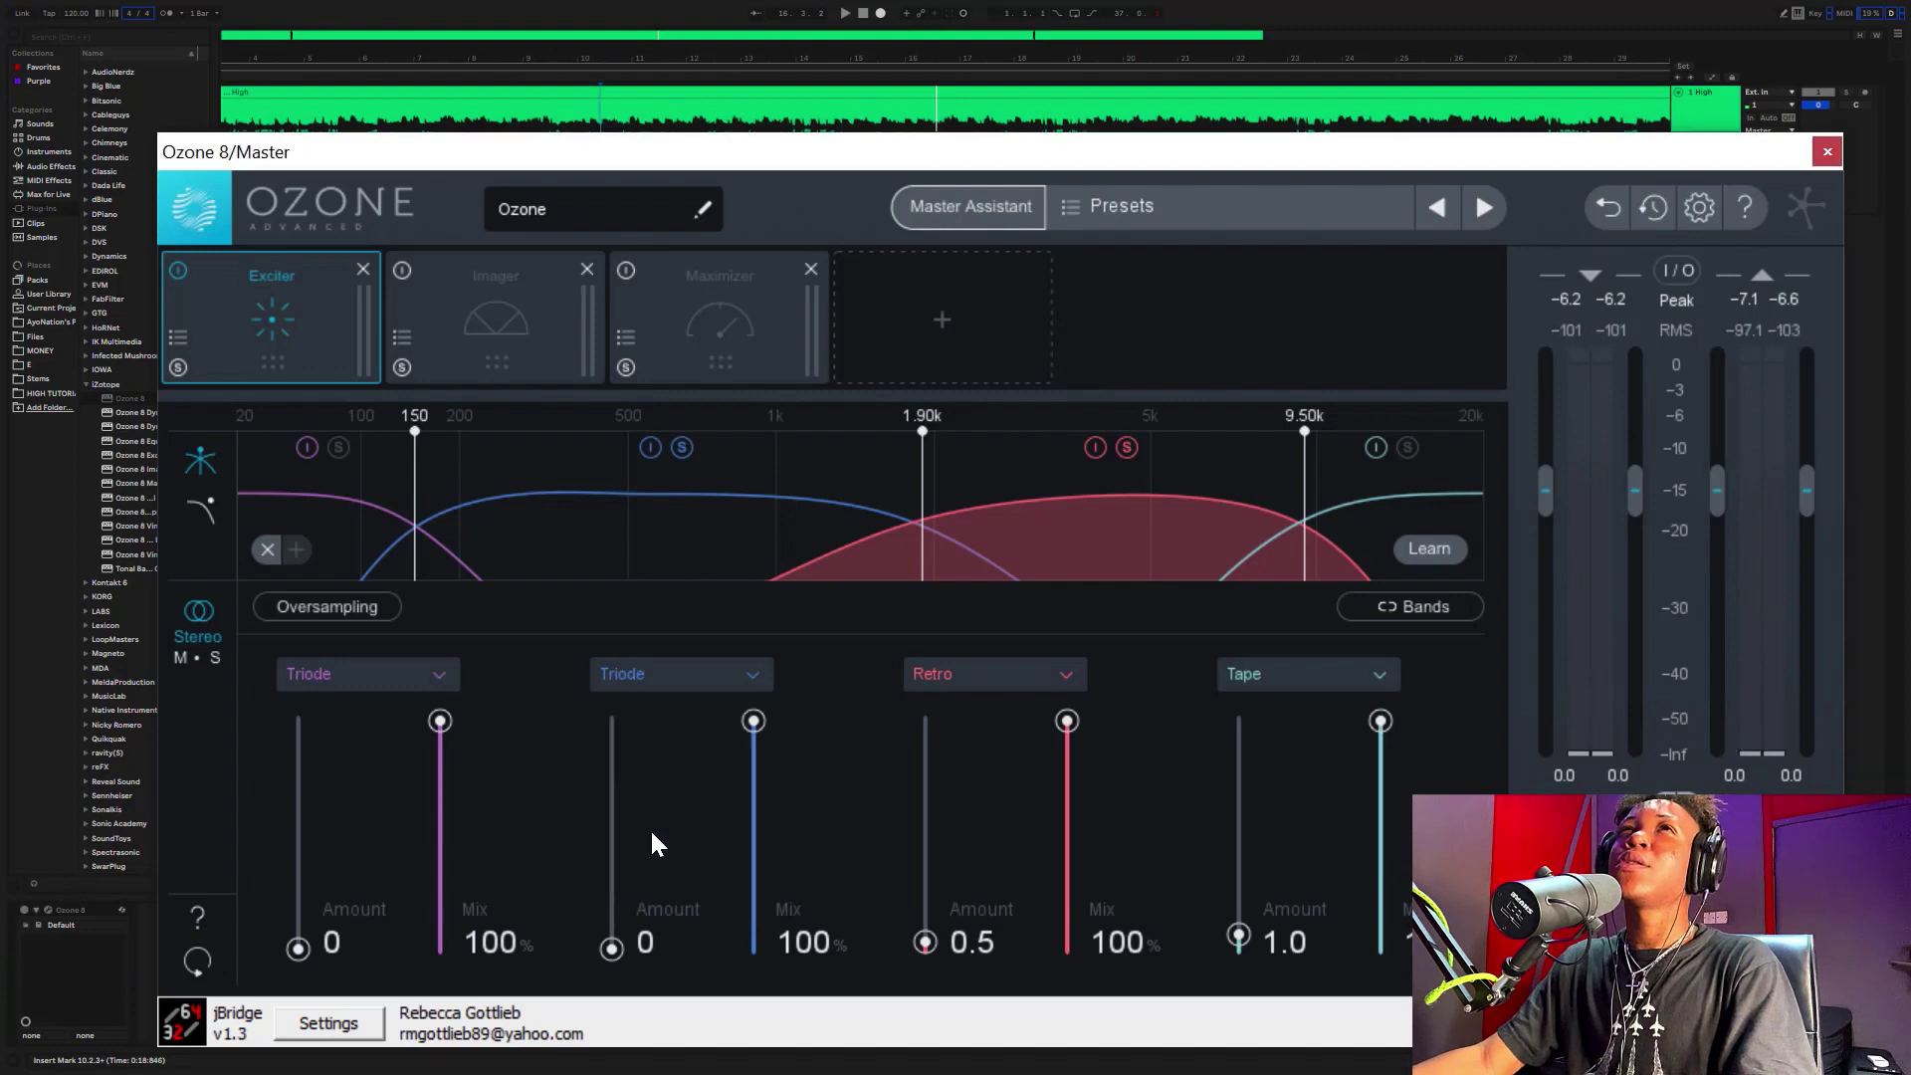
key("space")
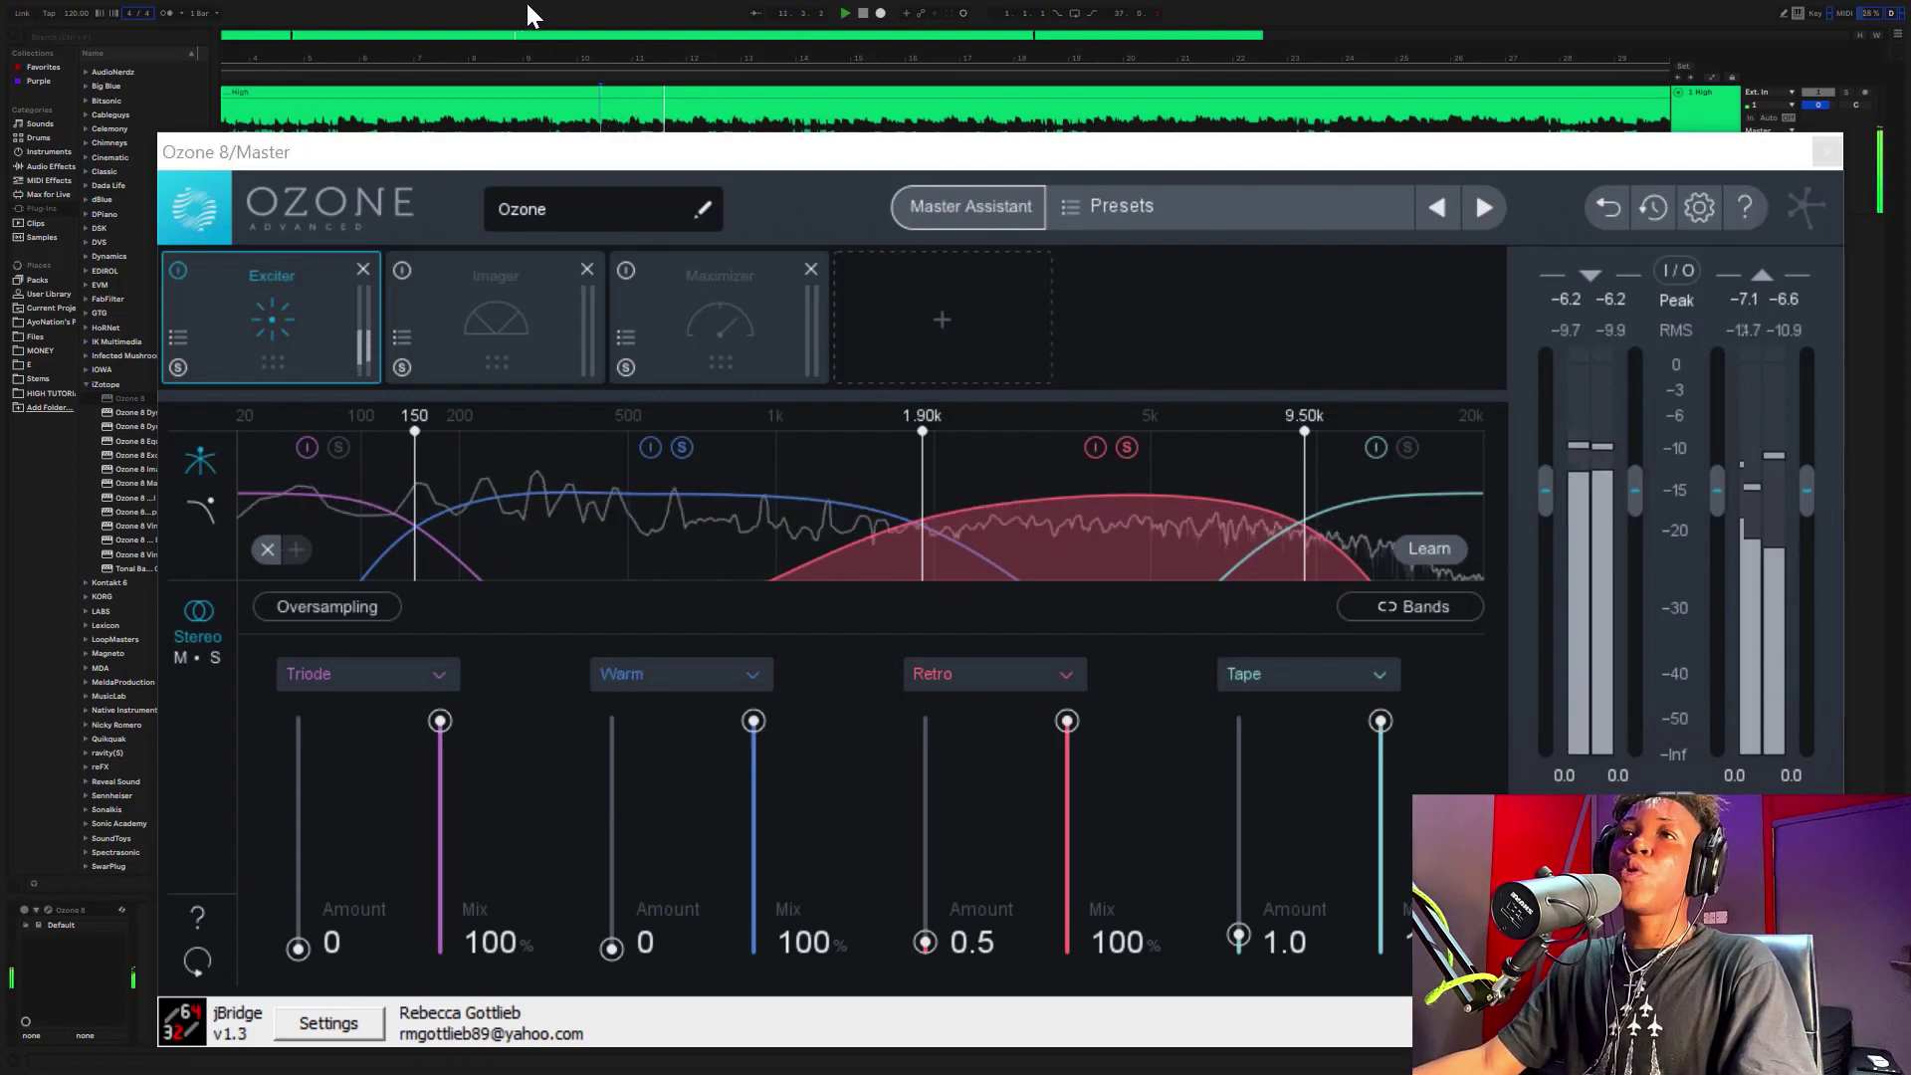
key("space")
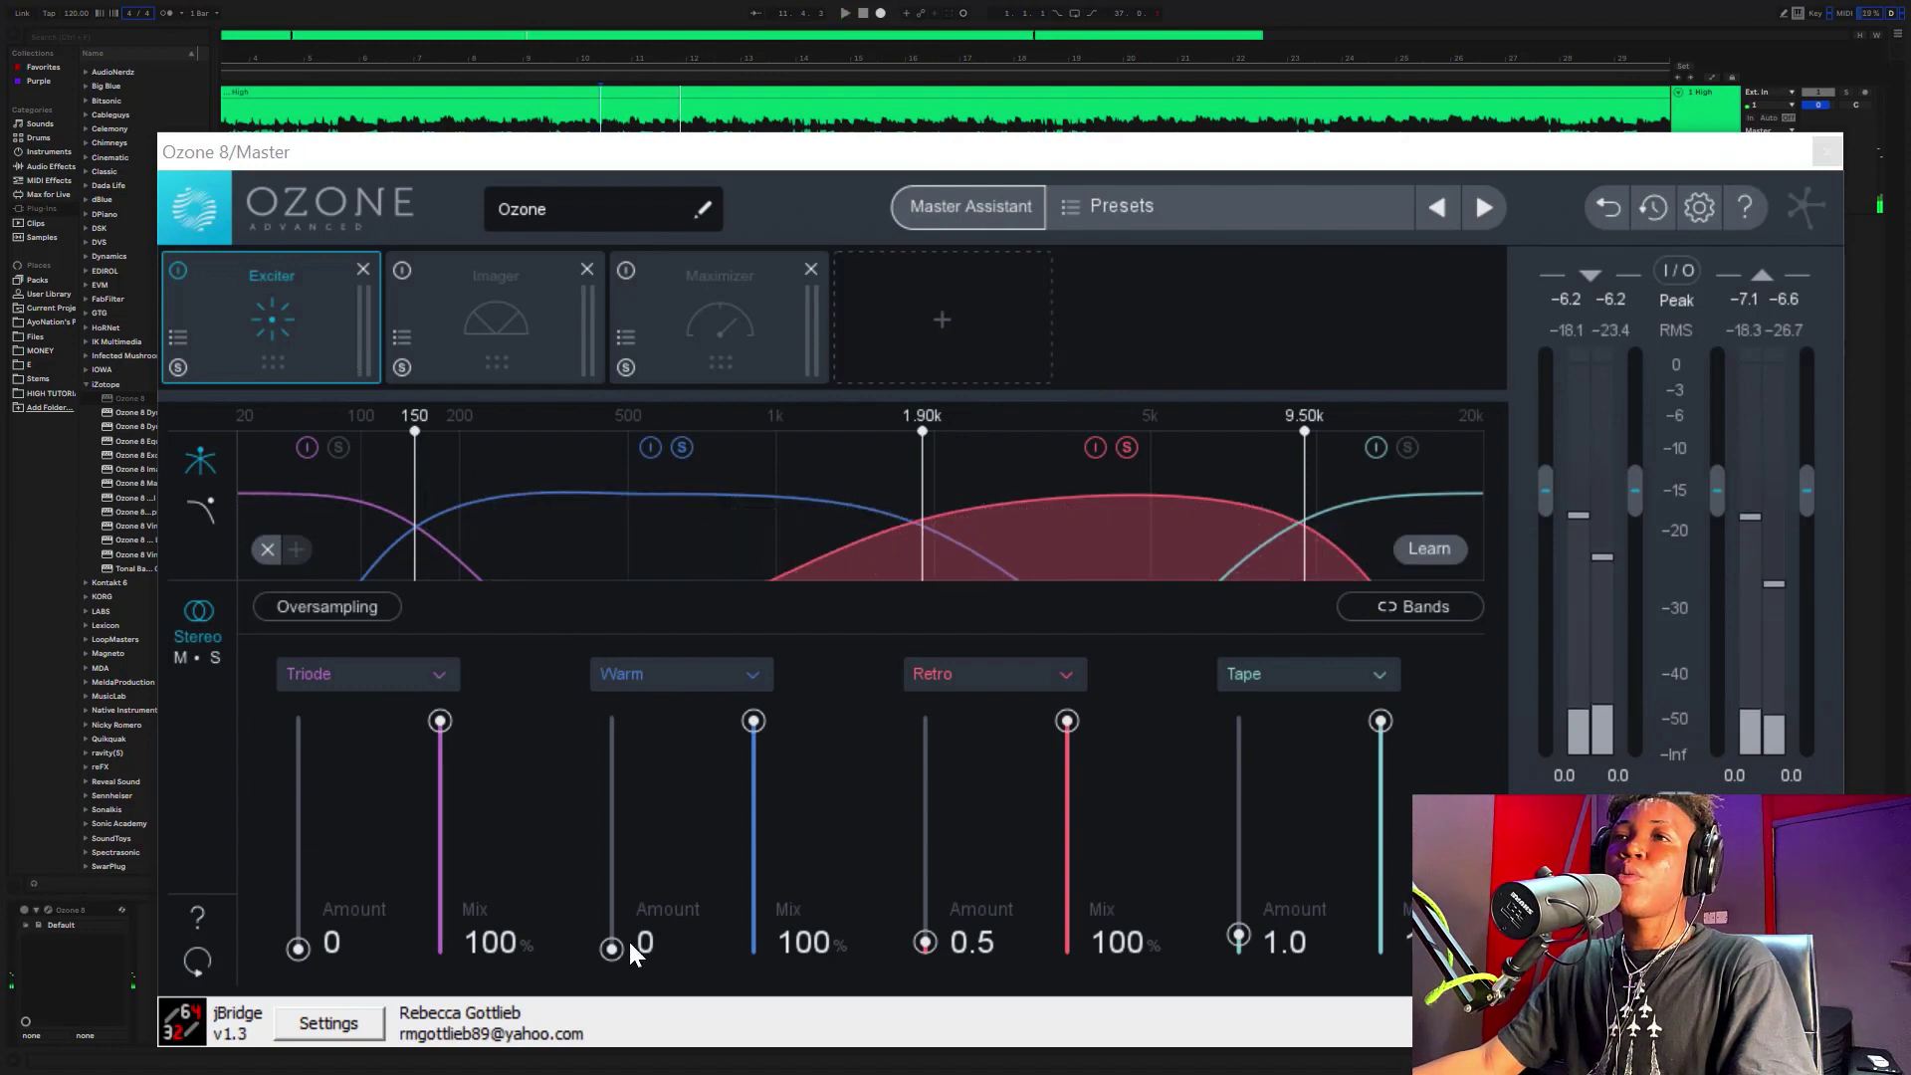
left_click_drag(609, 946, 595, 929)
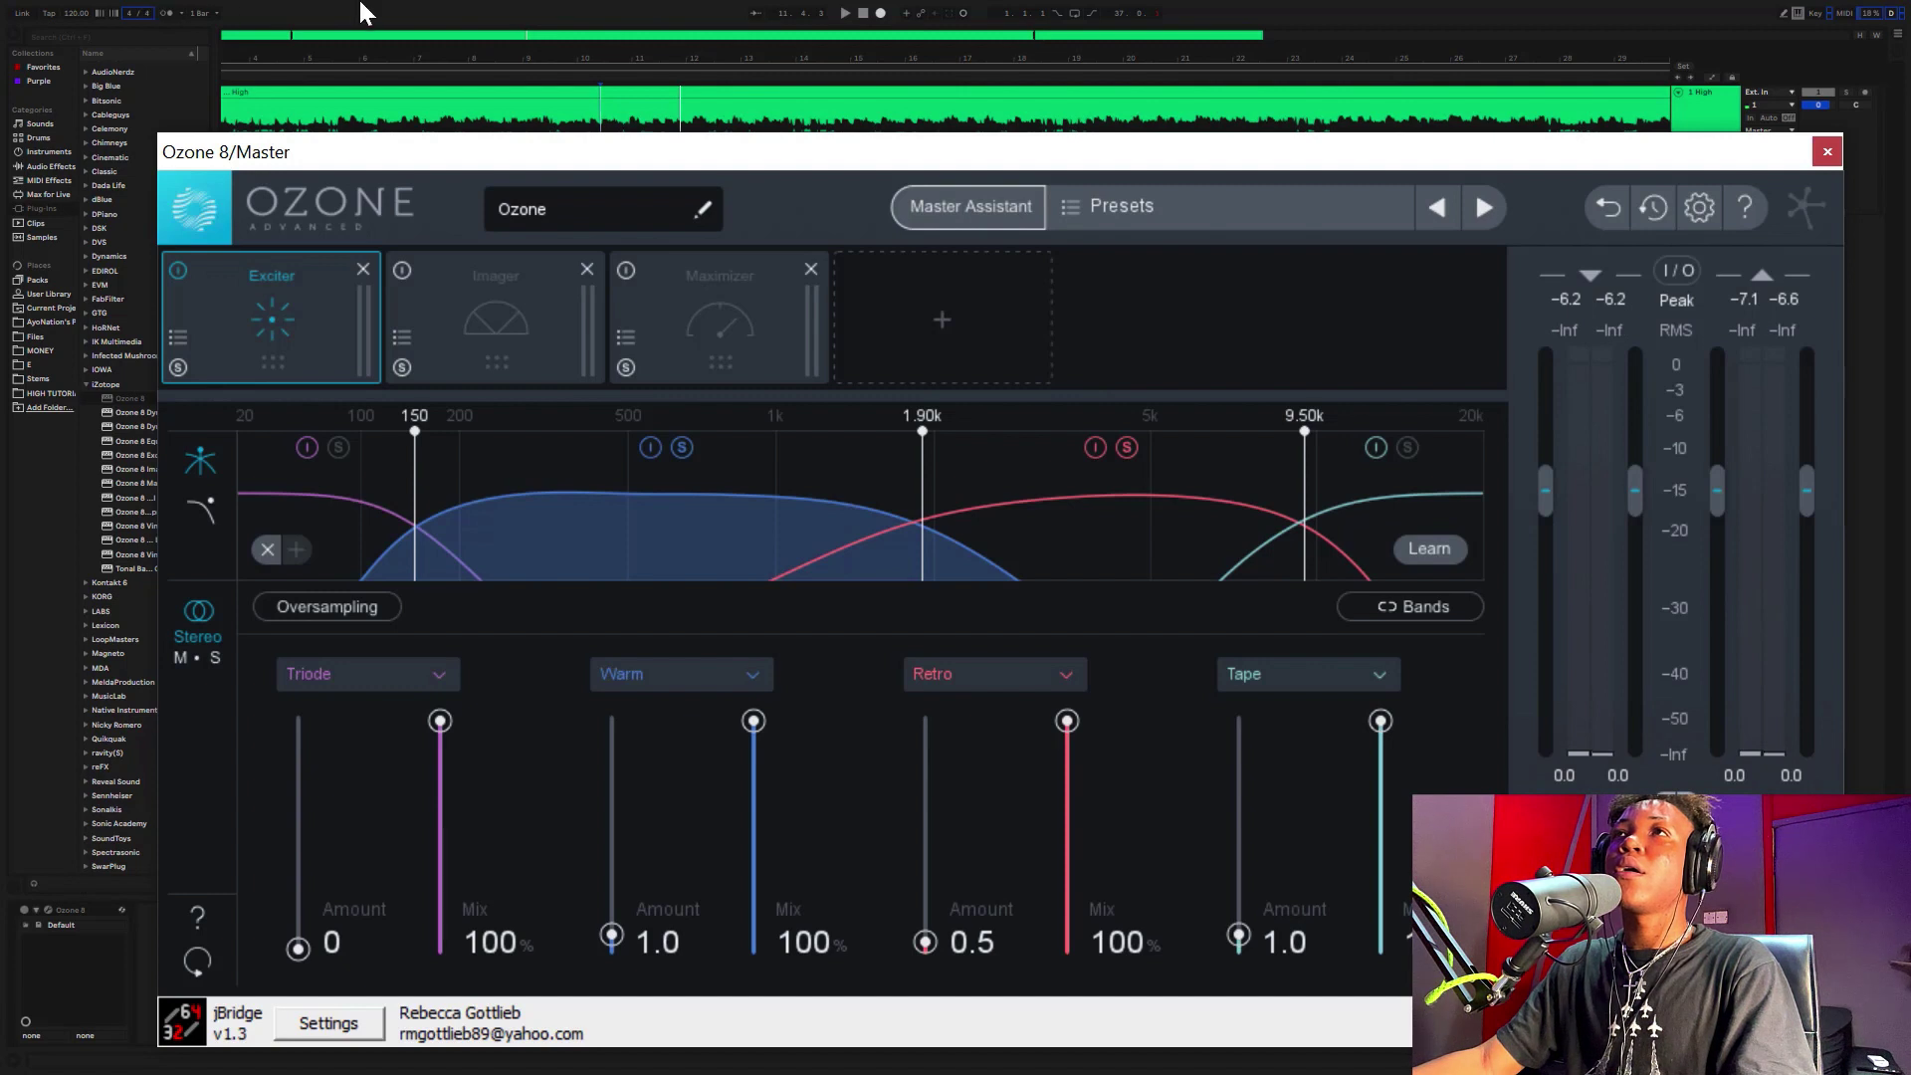
key("space")
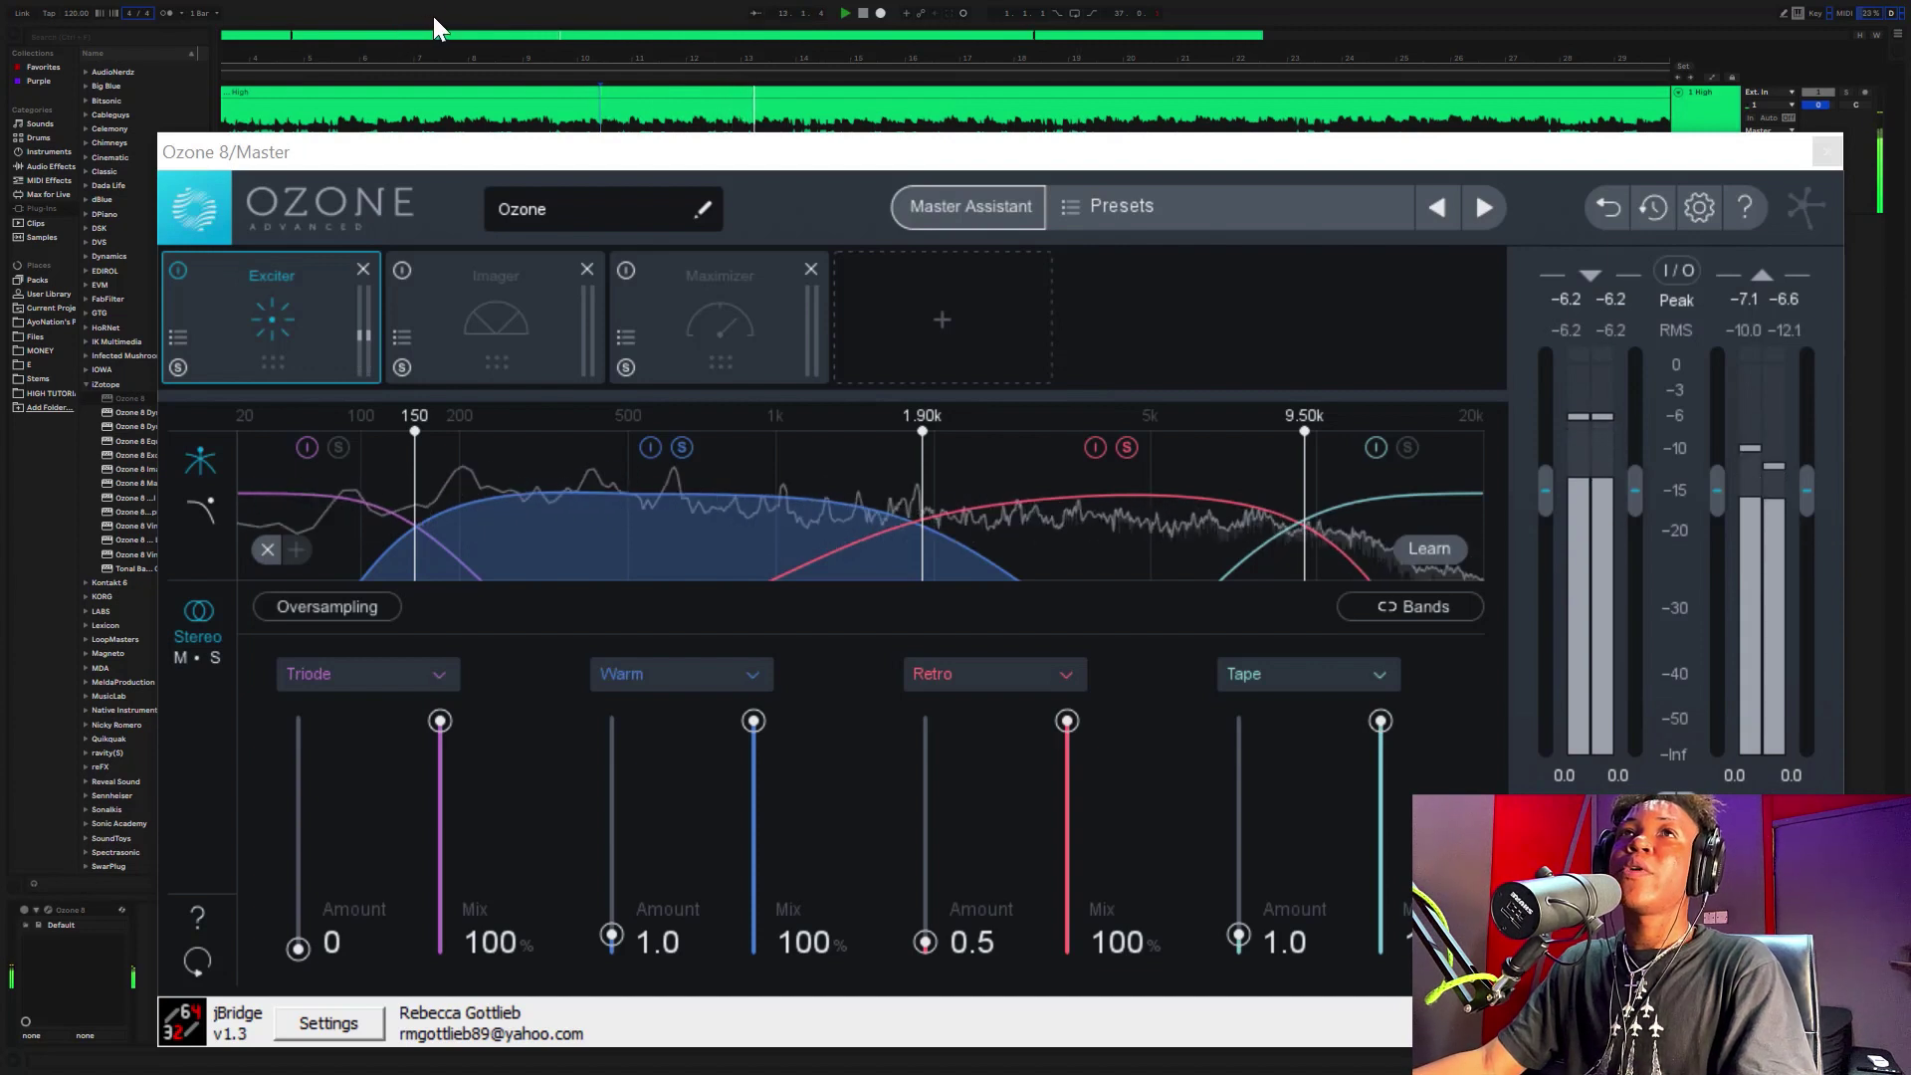
key("space")
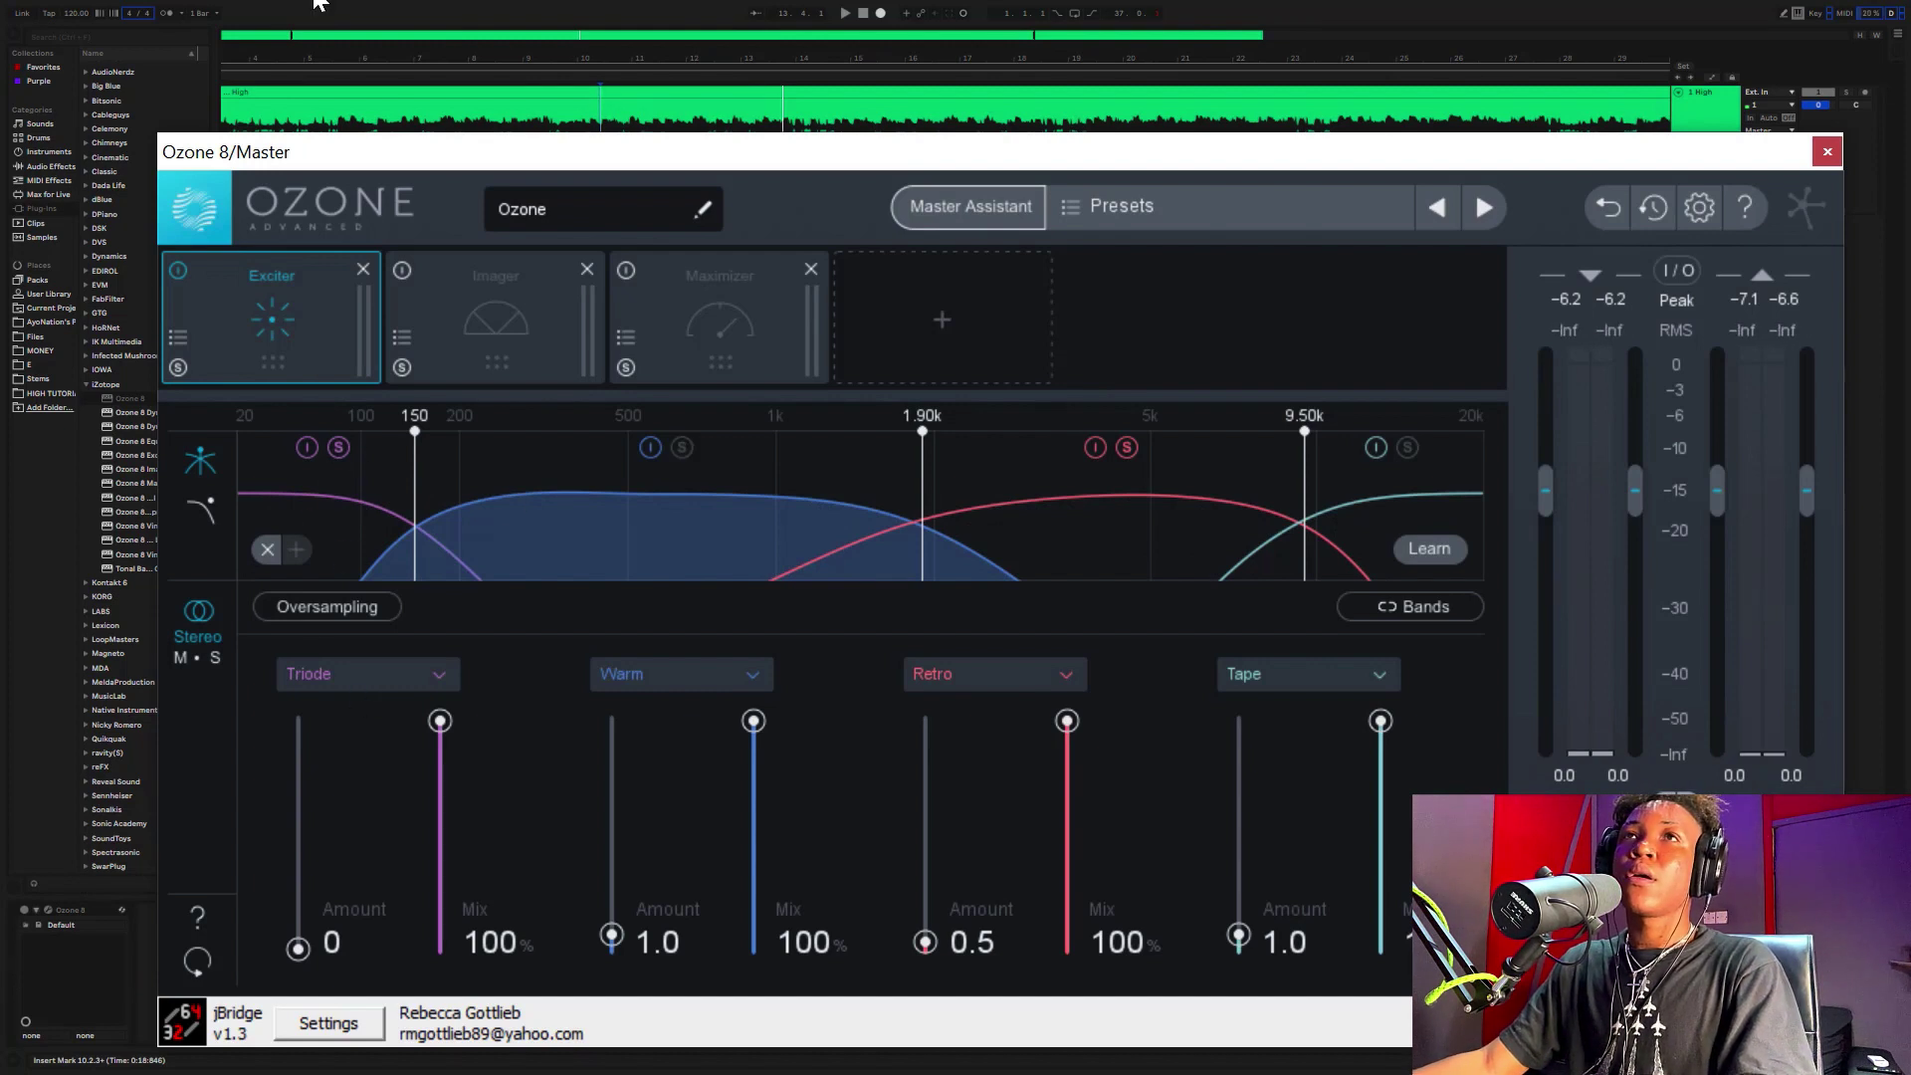
- Try the lowest band's crossover at 135 Hz while playing the mix, and stop playback
key("space")
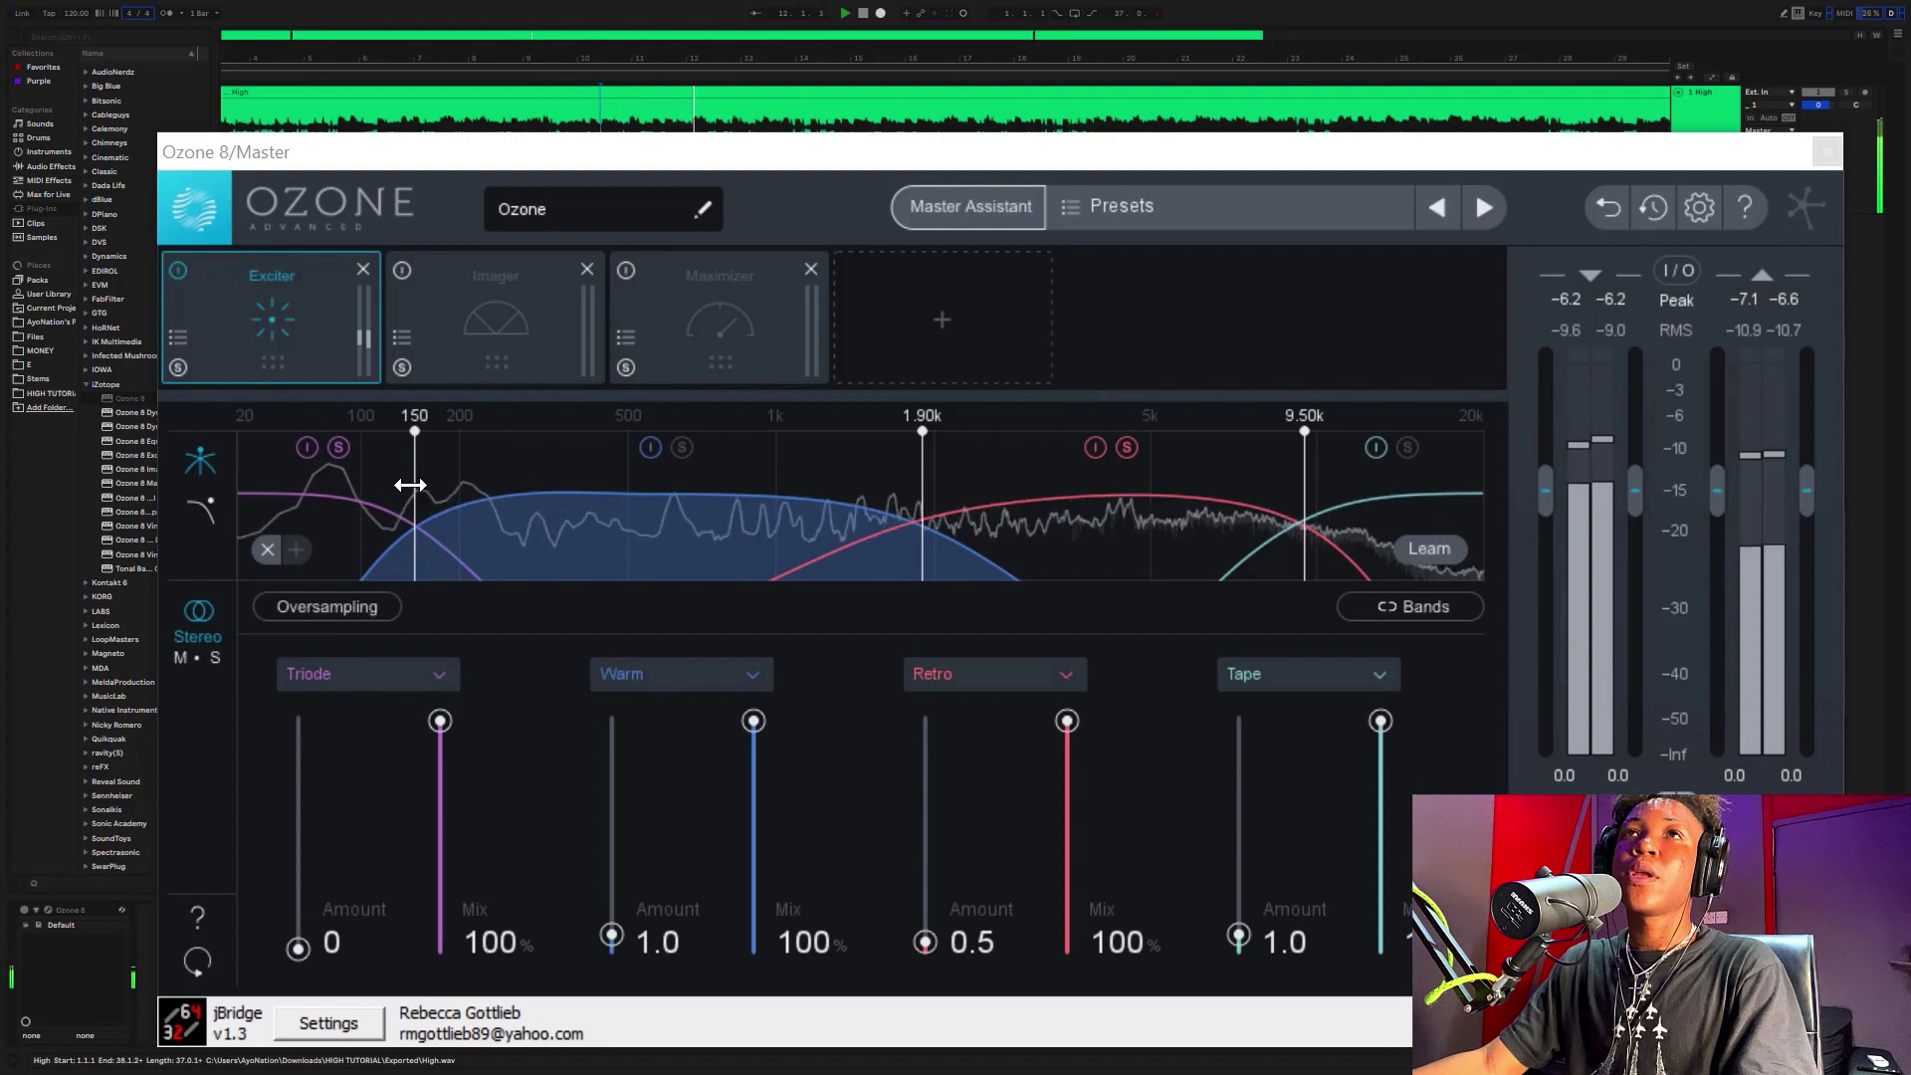
left_click_drag(410, 485, 399, 488)
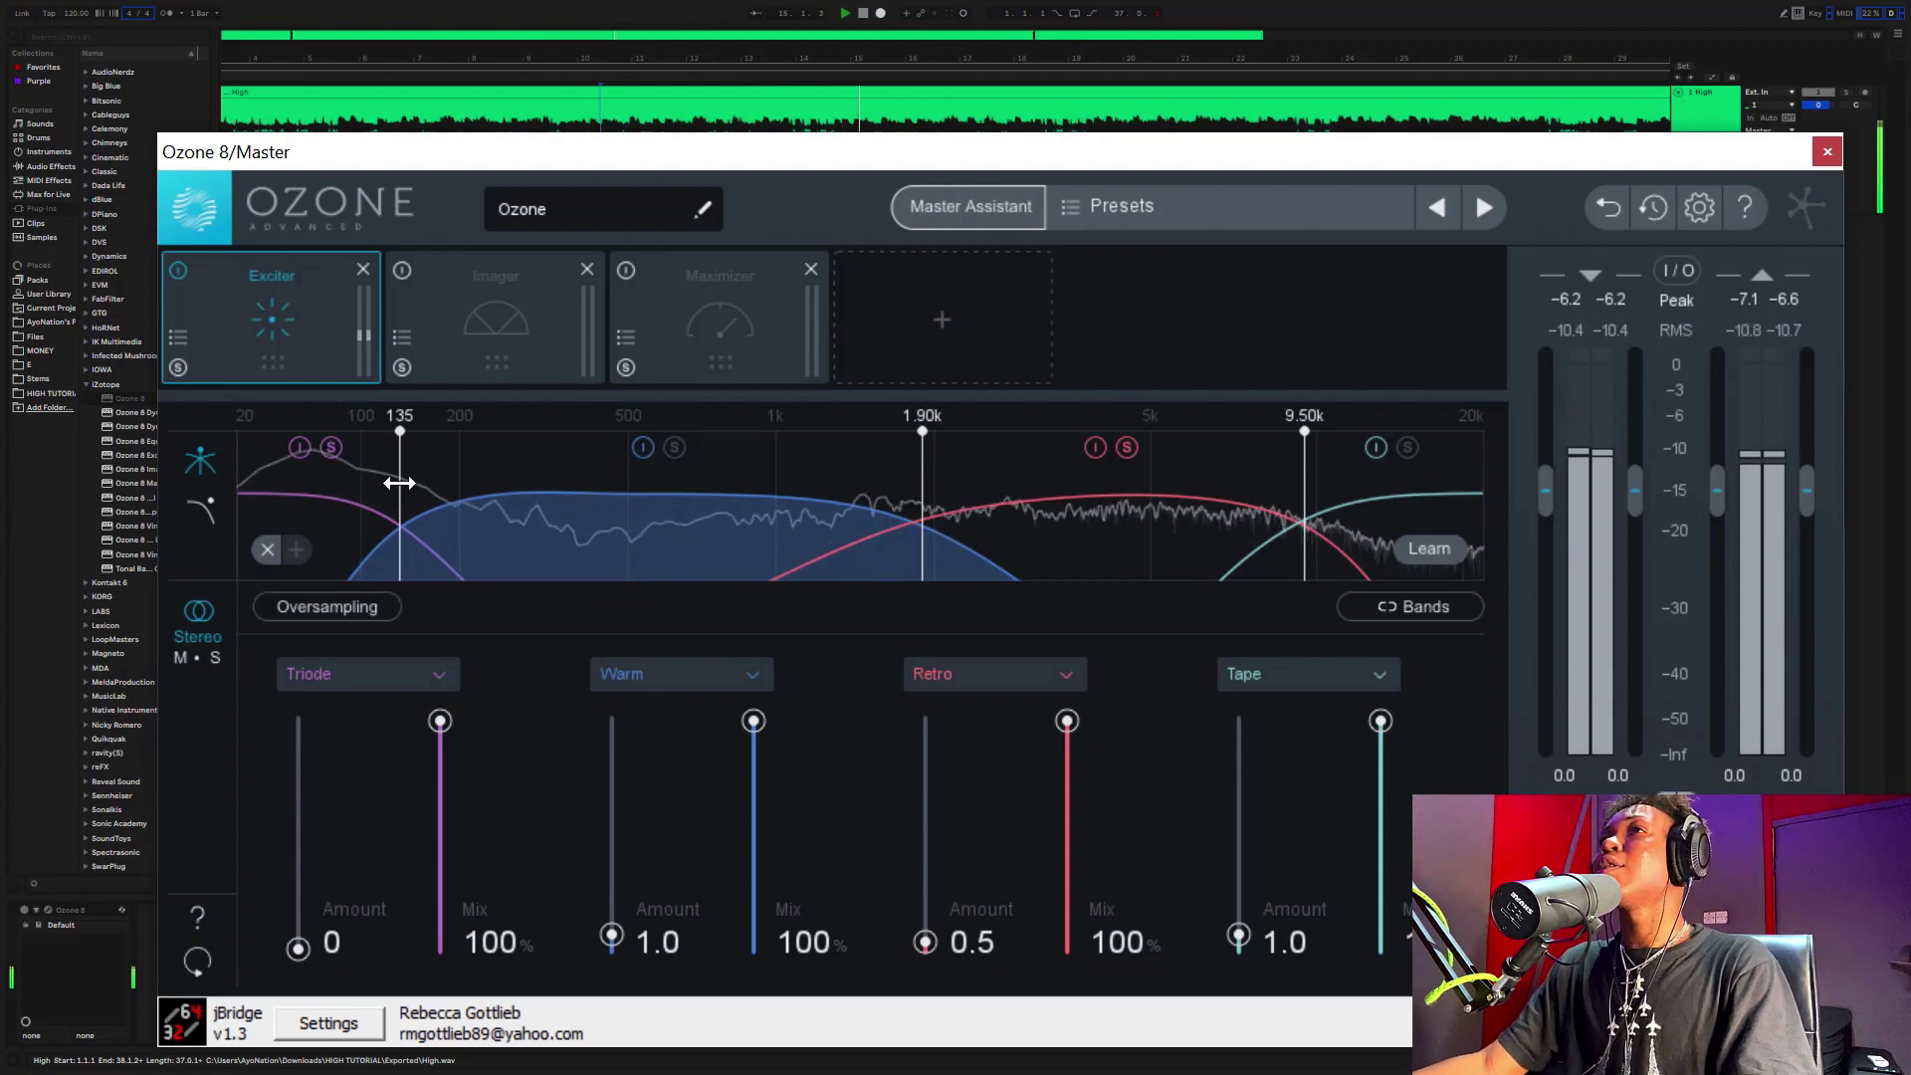
left_click(457, 2)
key("space")
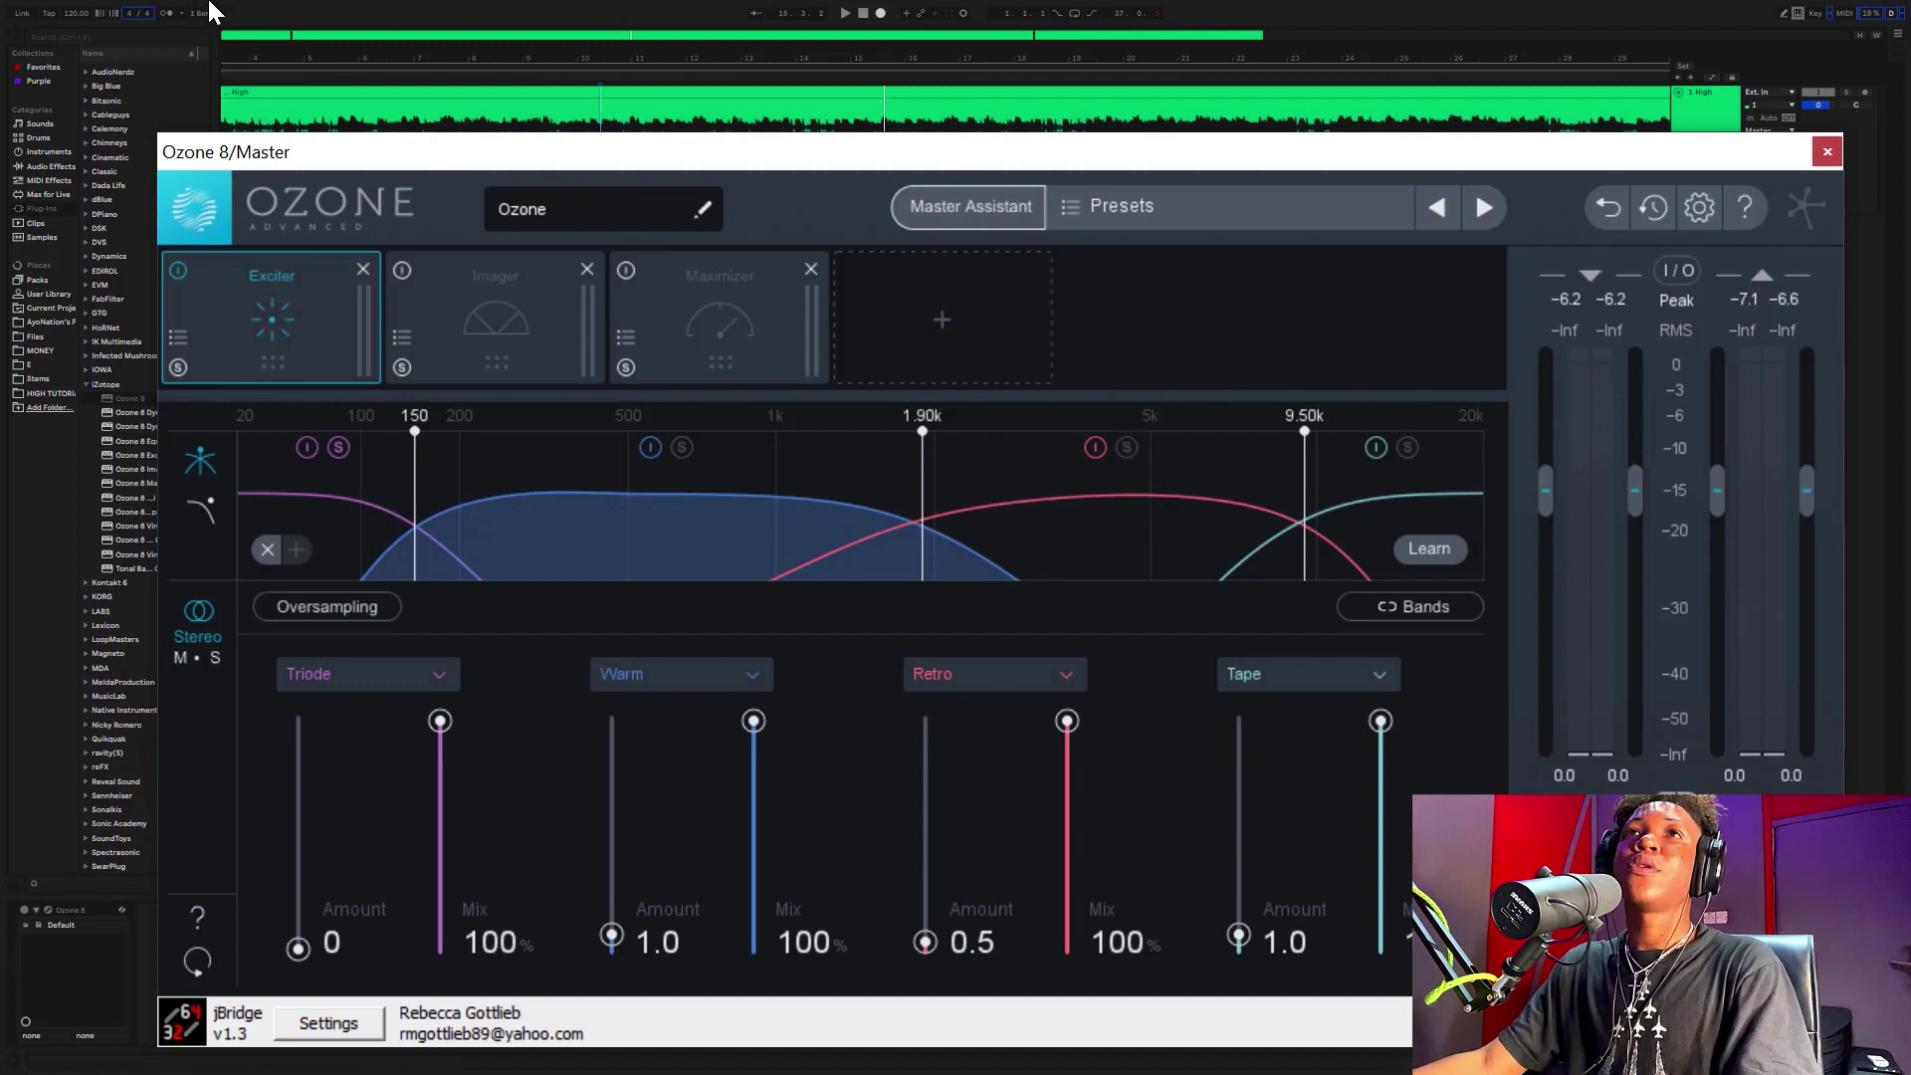
- Set the Exciter's lowest band to Tape mode with an amount of 1.5 while listening, and stop playback
left_click(266, 3)
key("space")
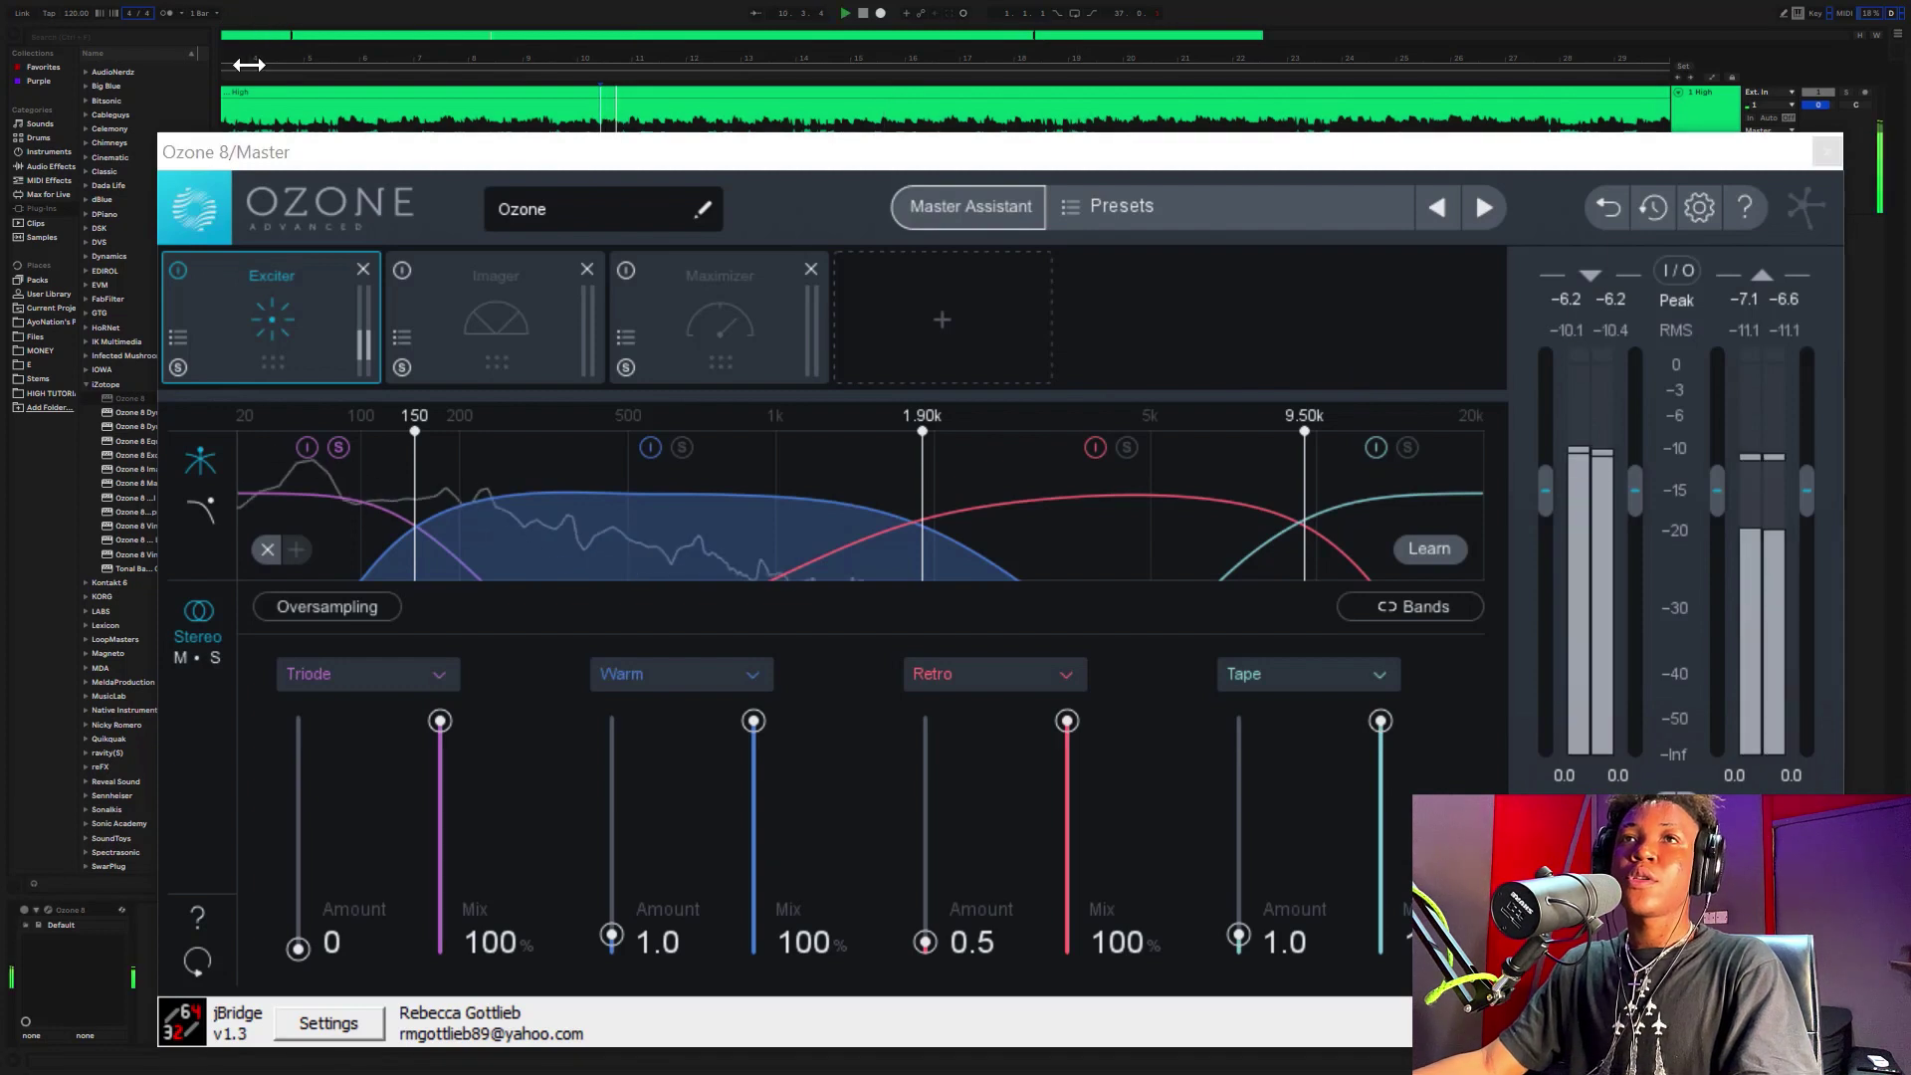
left_click(341, 677)
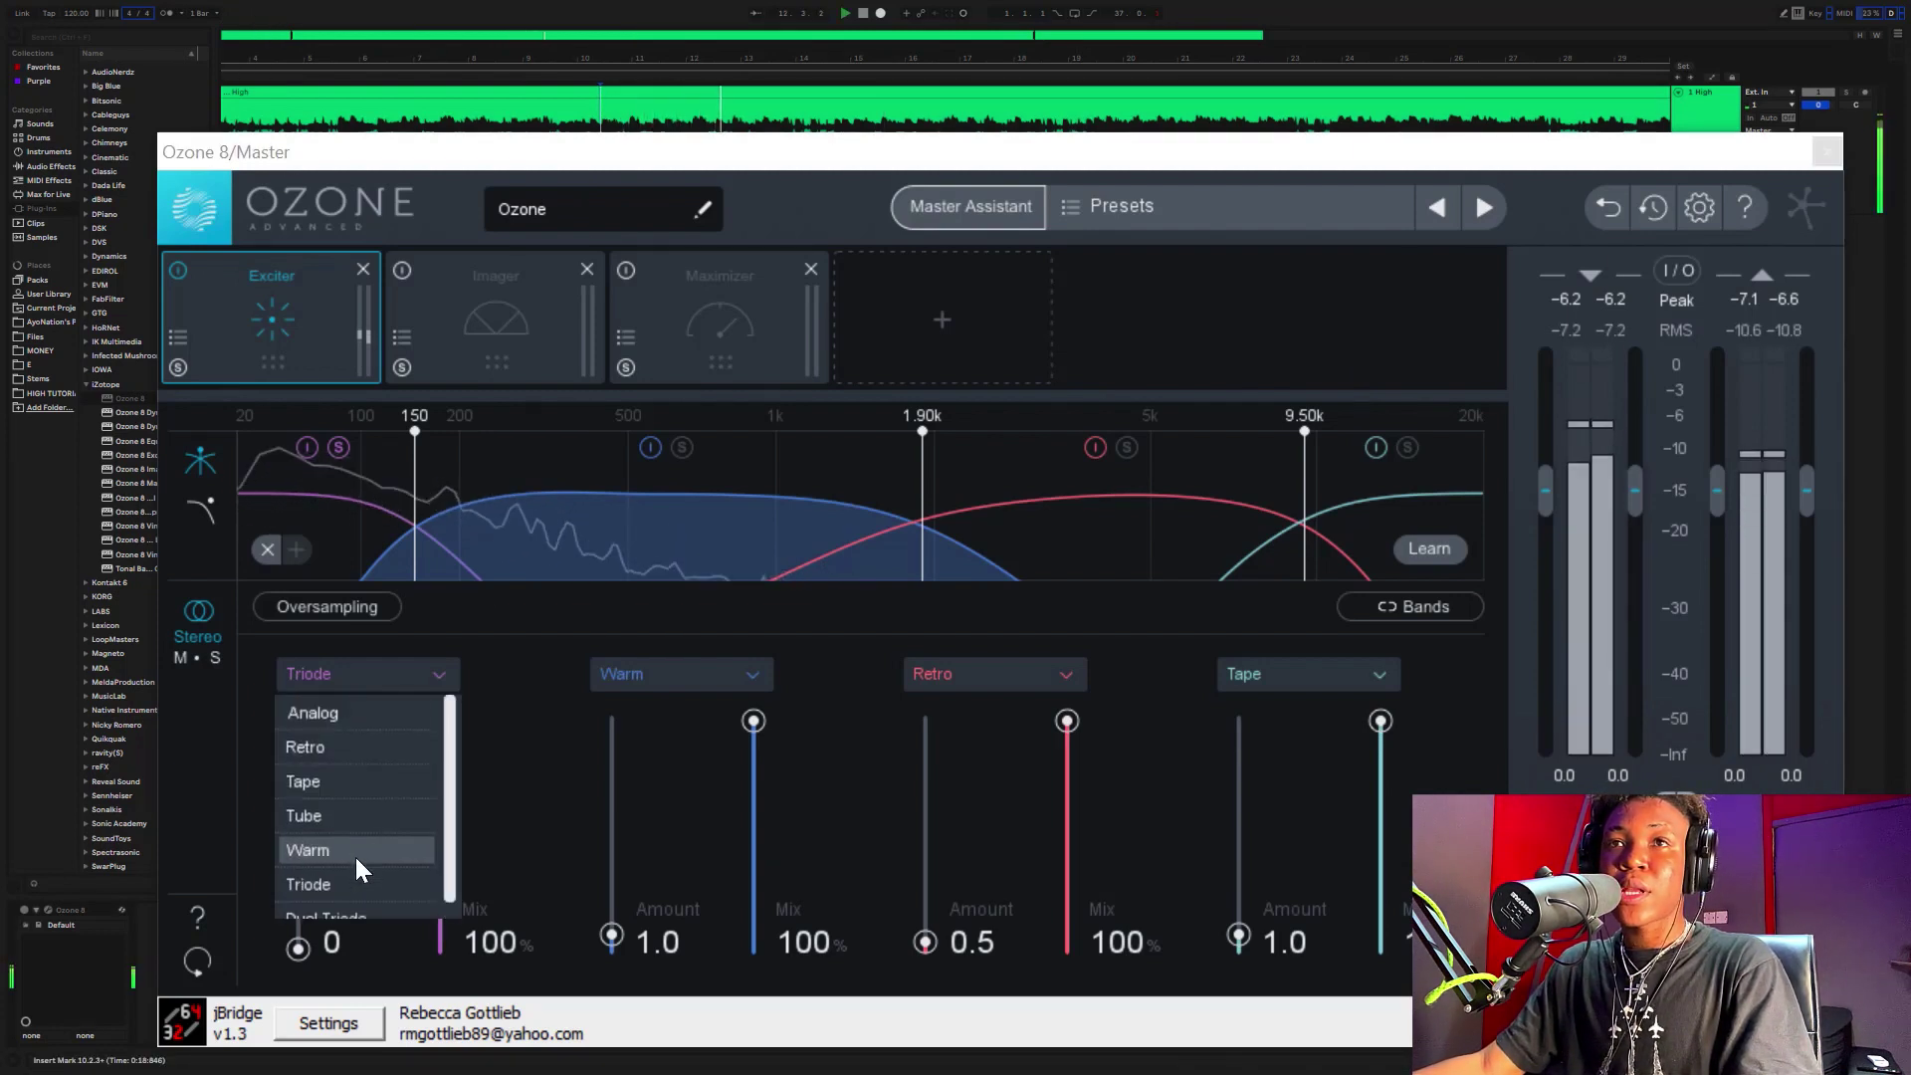
left_click(321, 769)
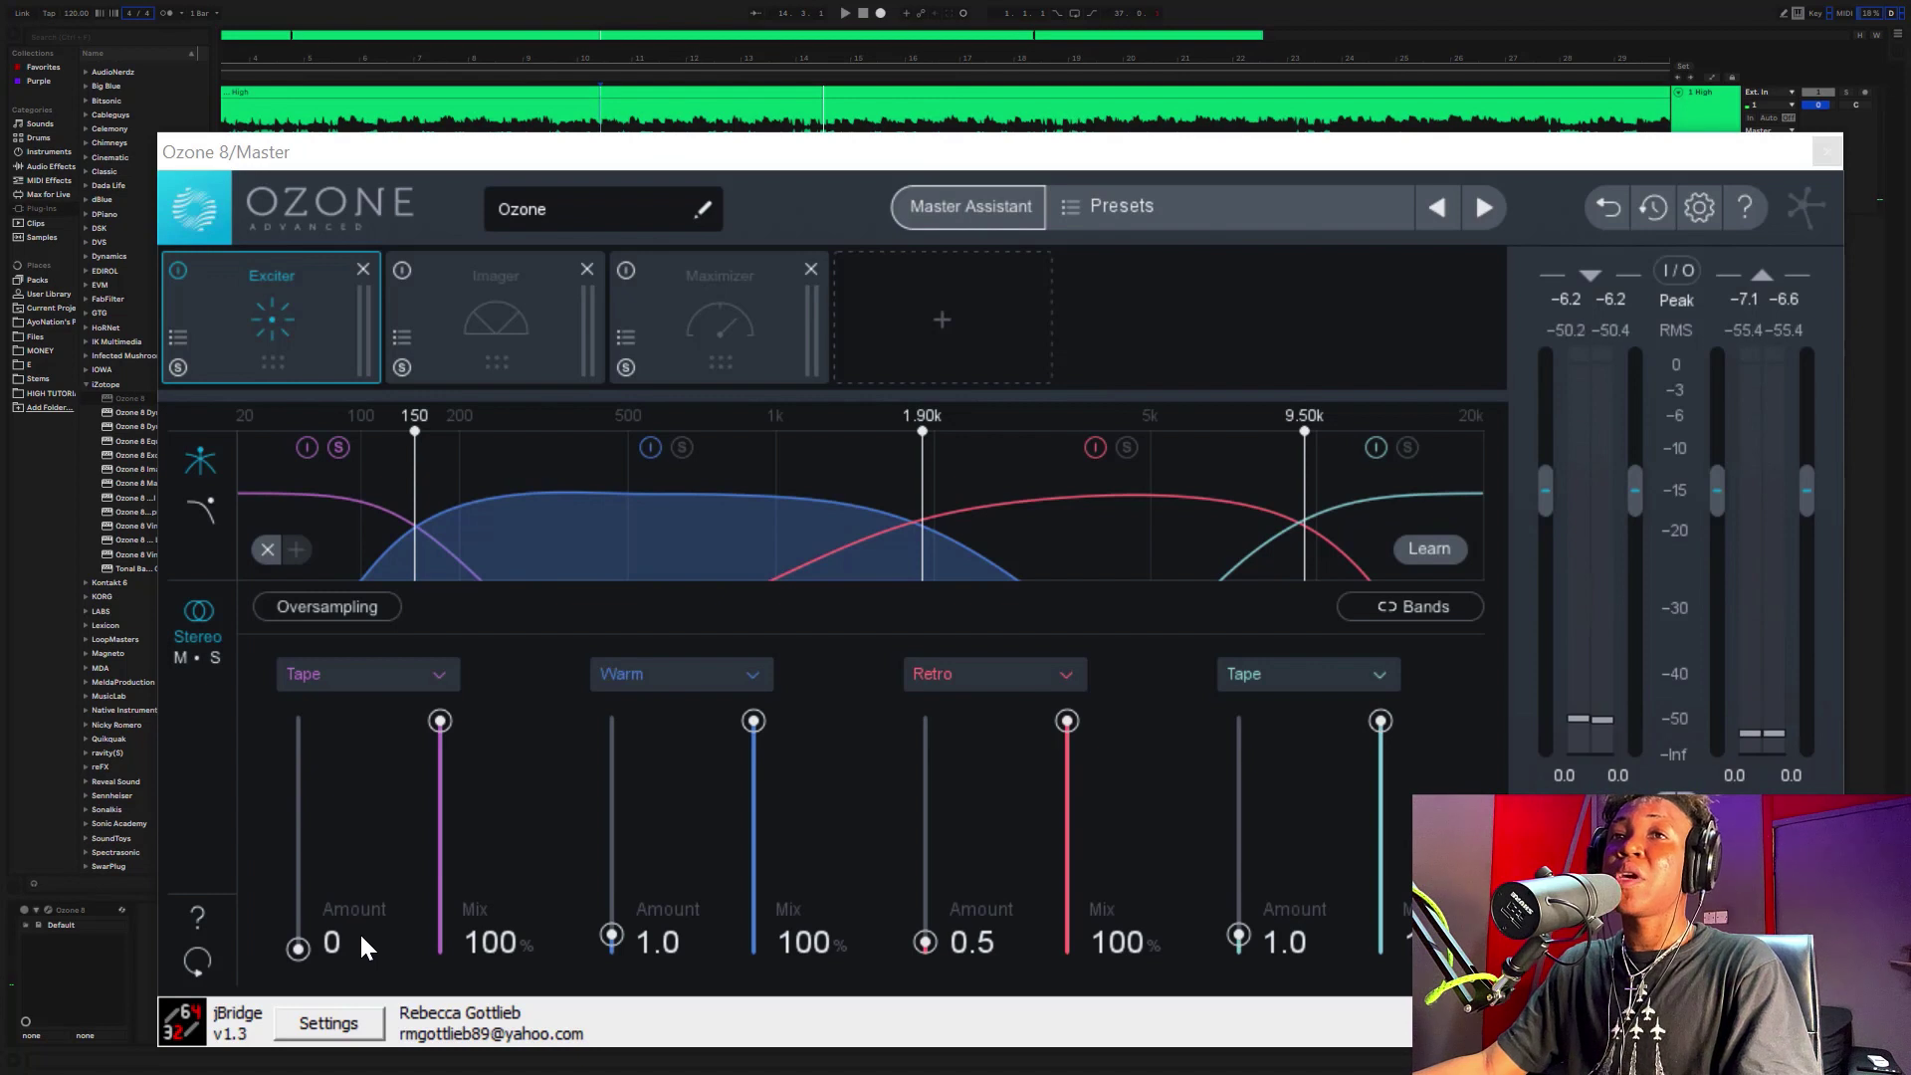
left_click_drag(303, 947, 302, 940)
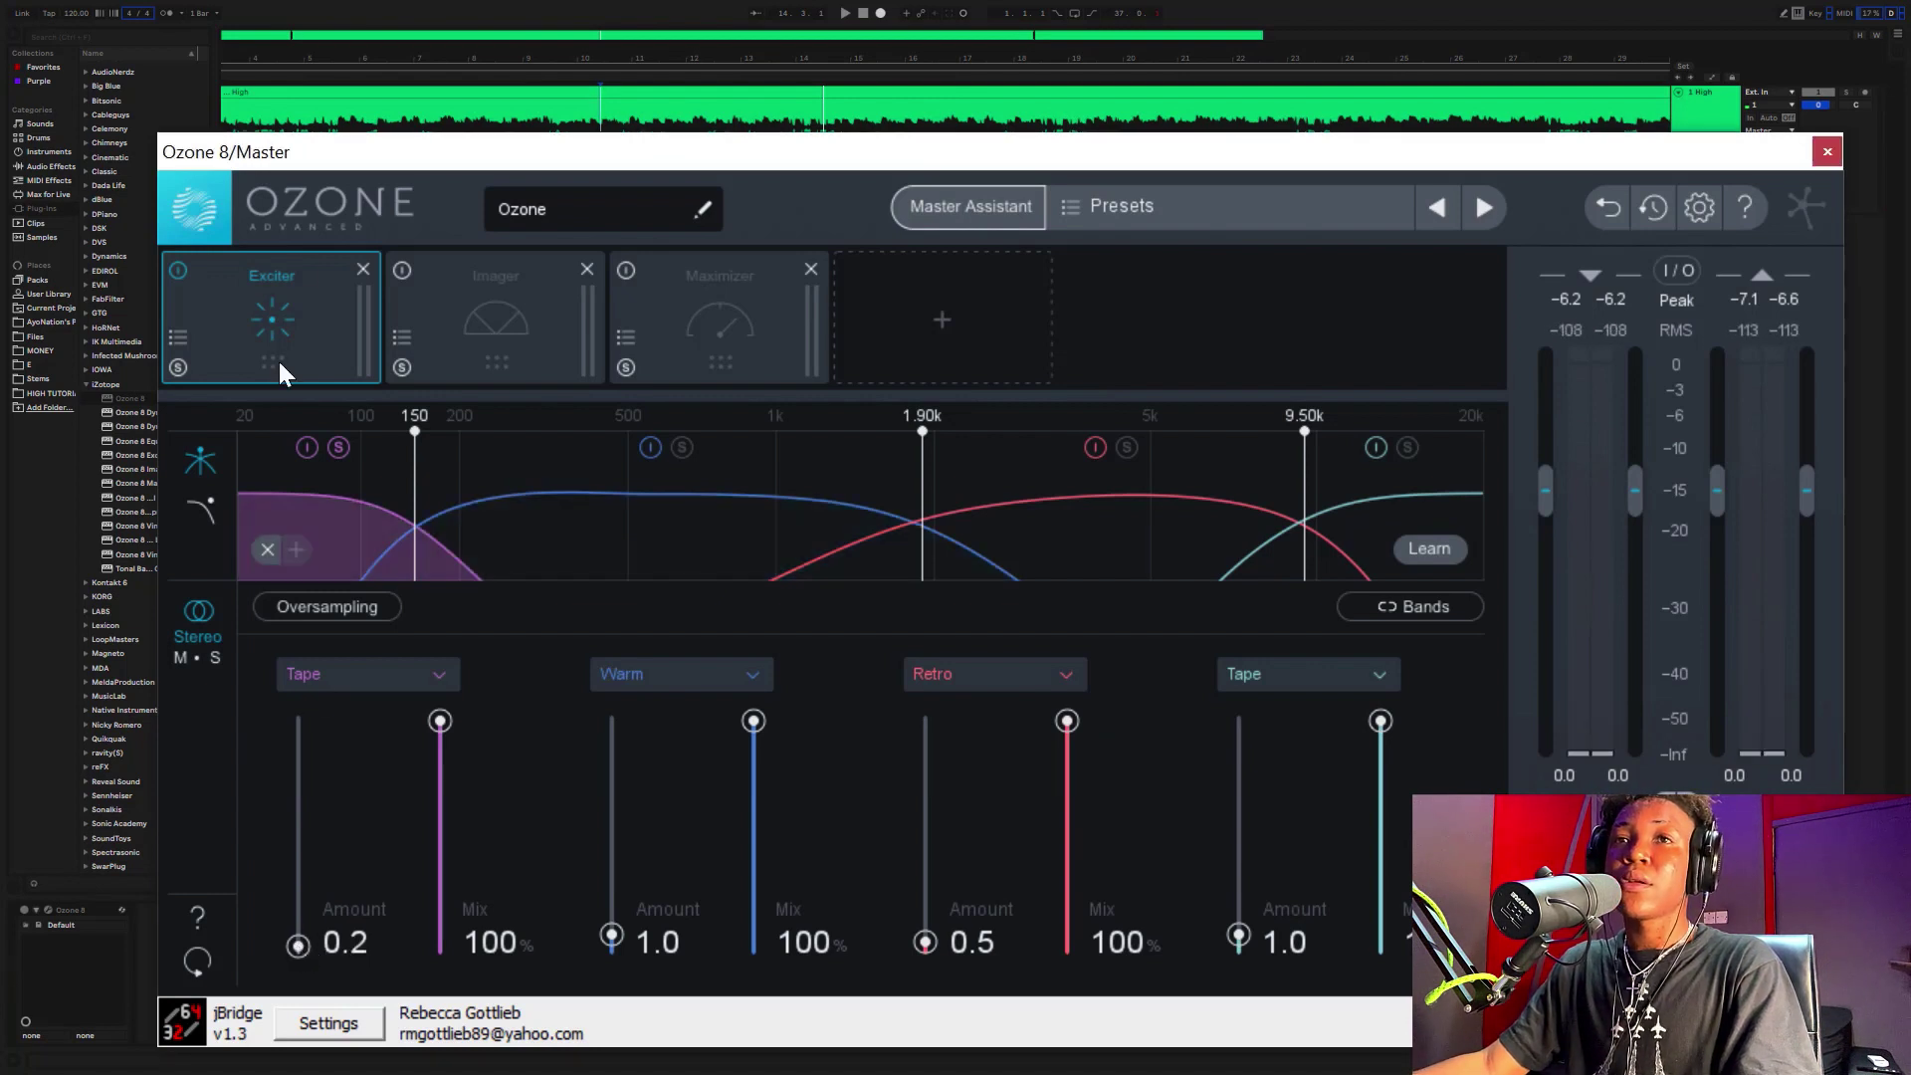
key("space")
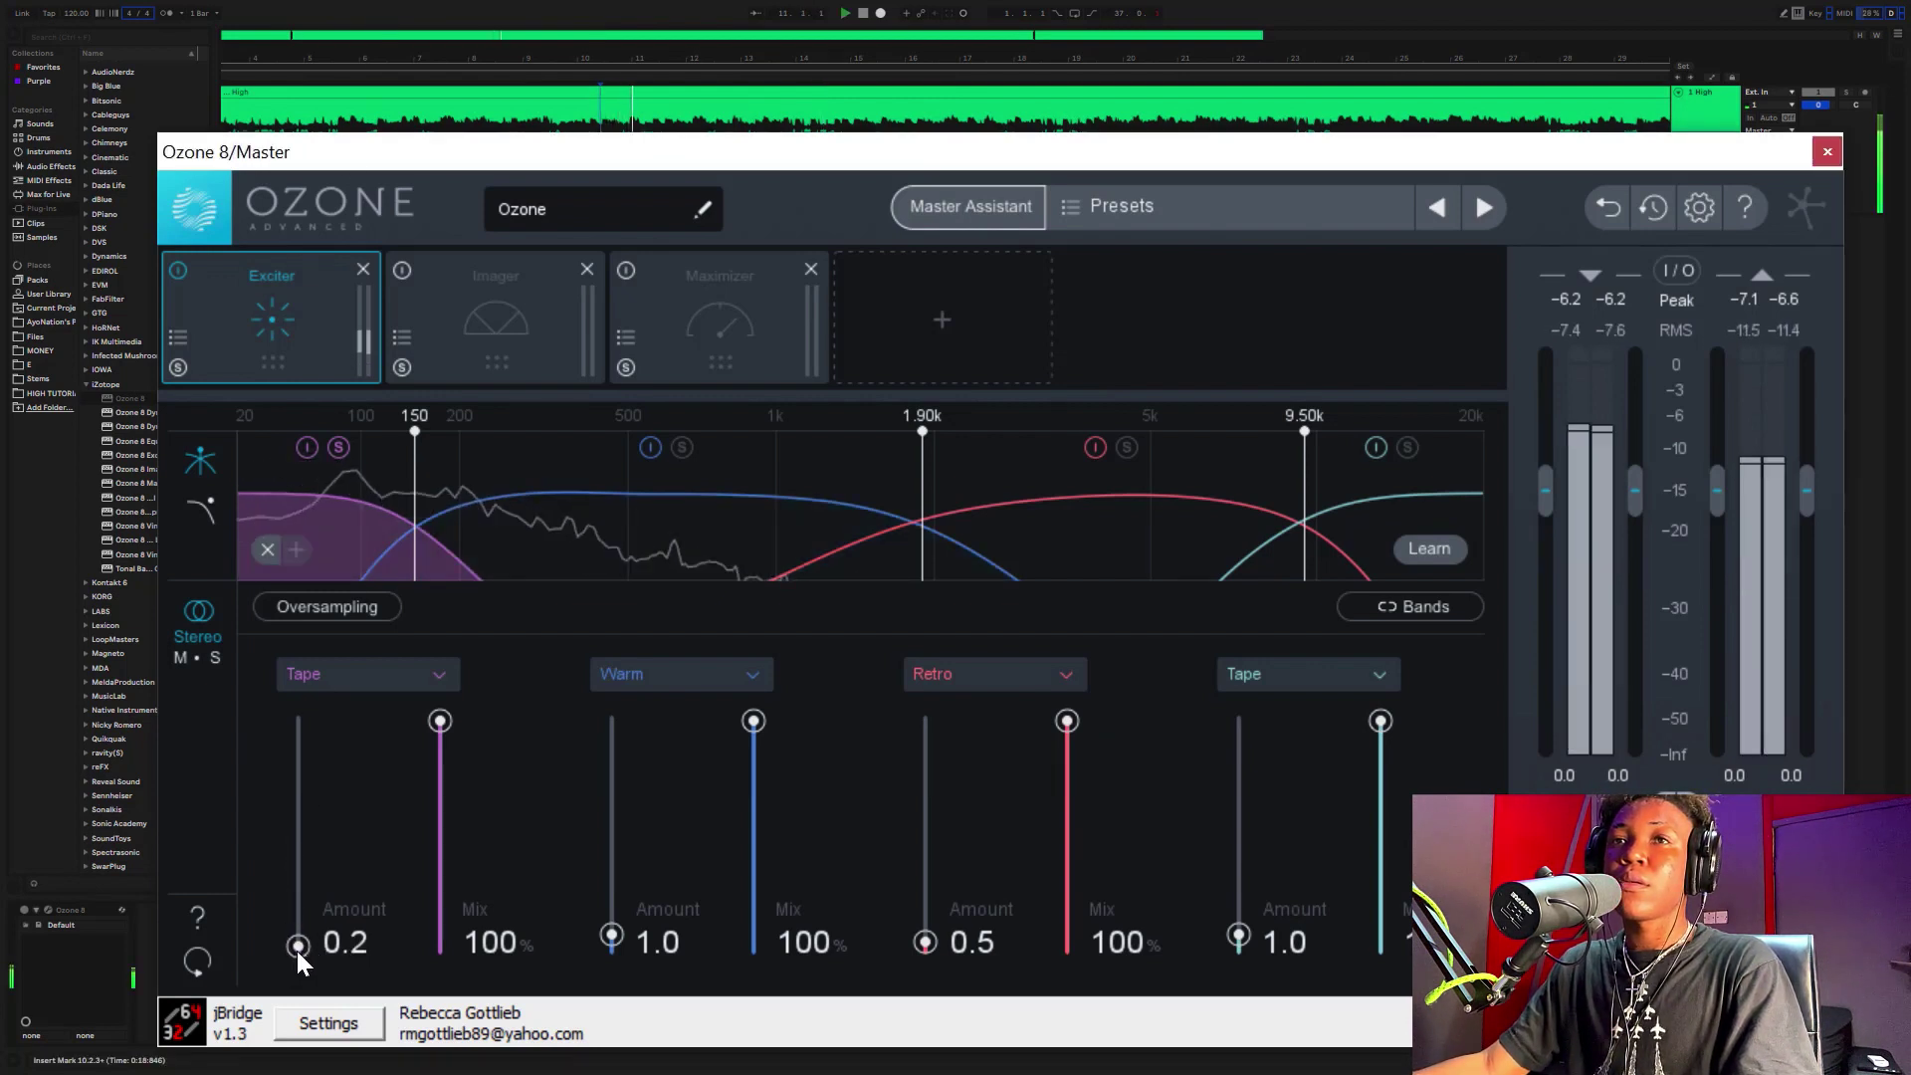
left_click_drag(297, 952, 278, 934)
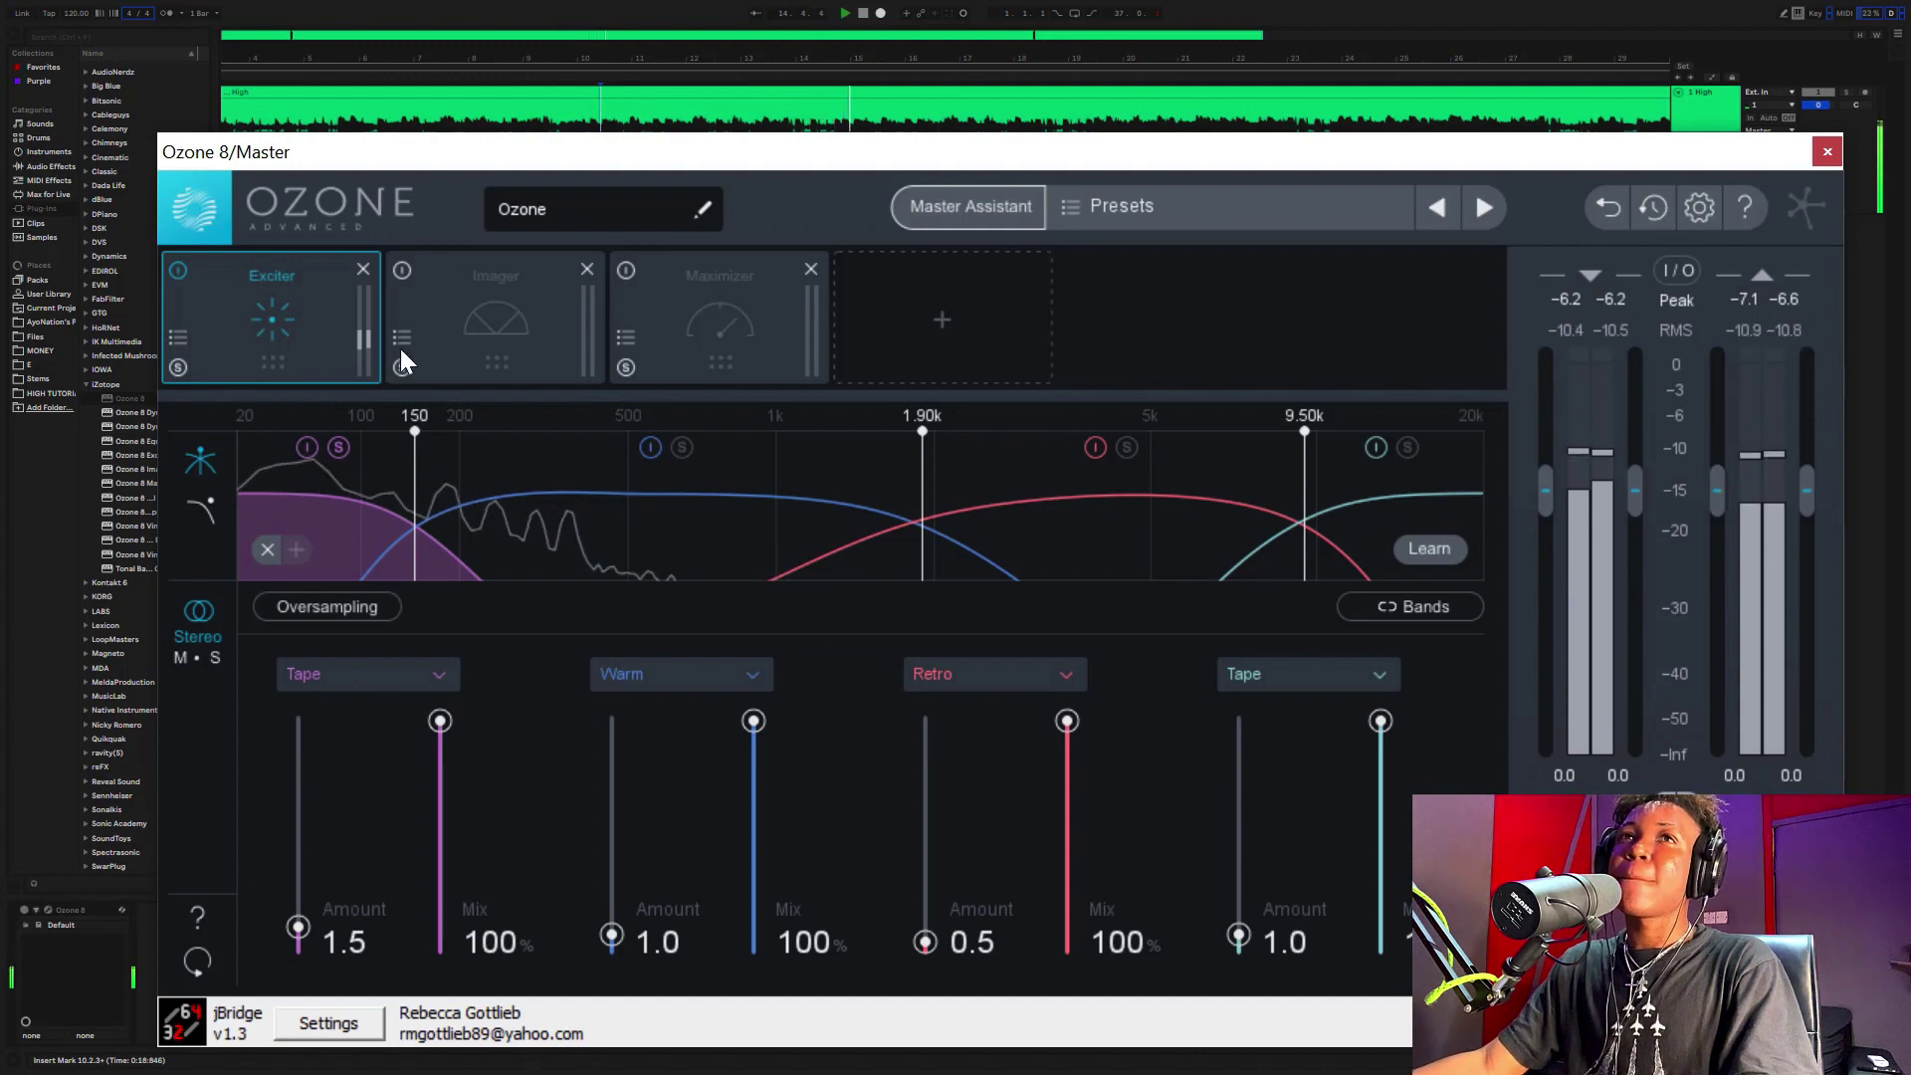
left_click(531, 5)
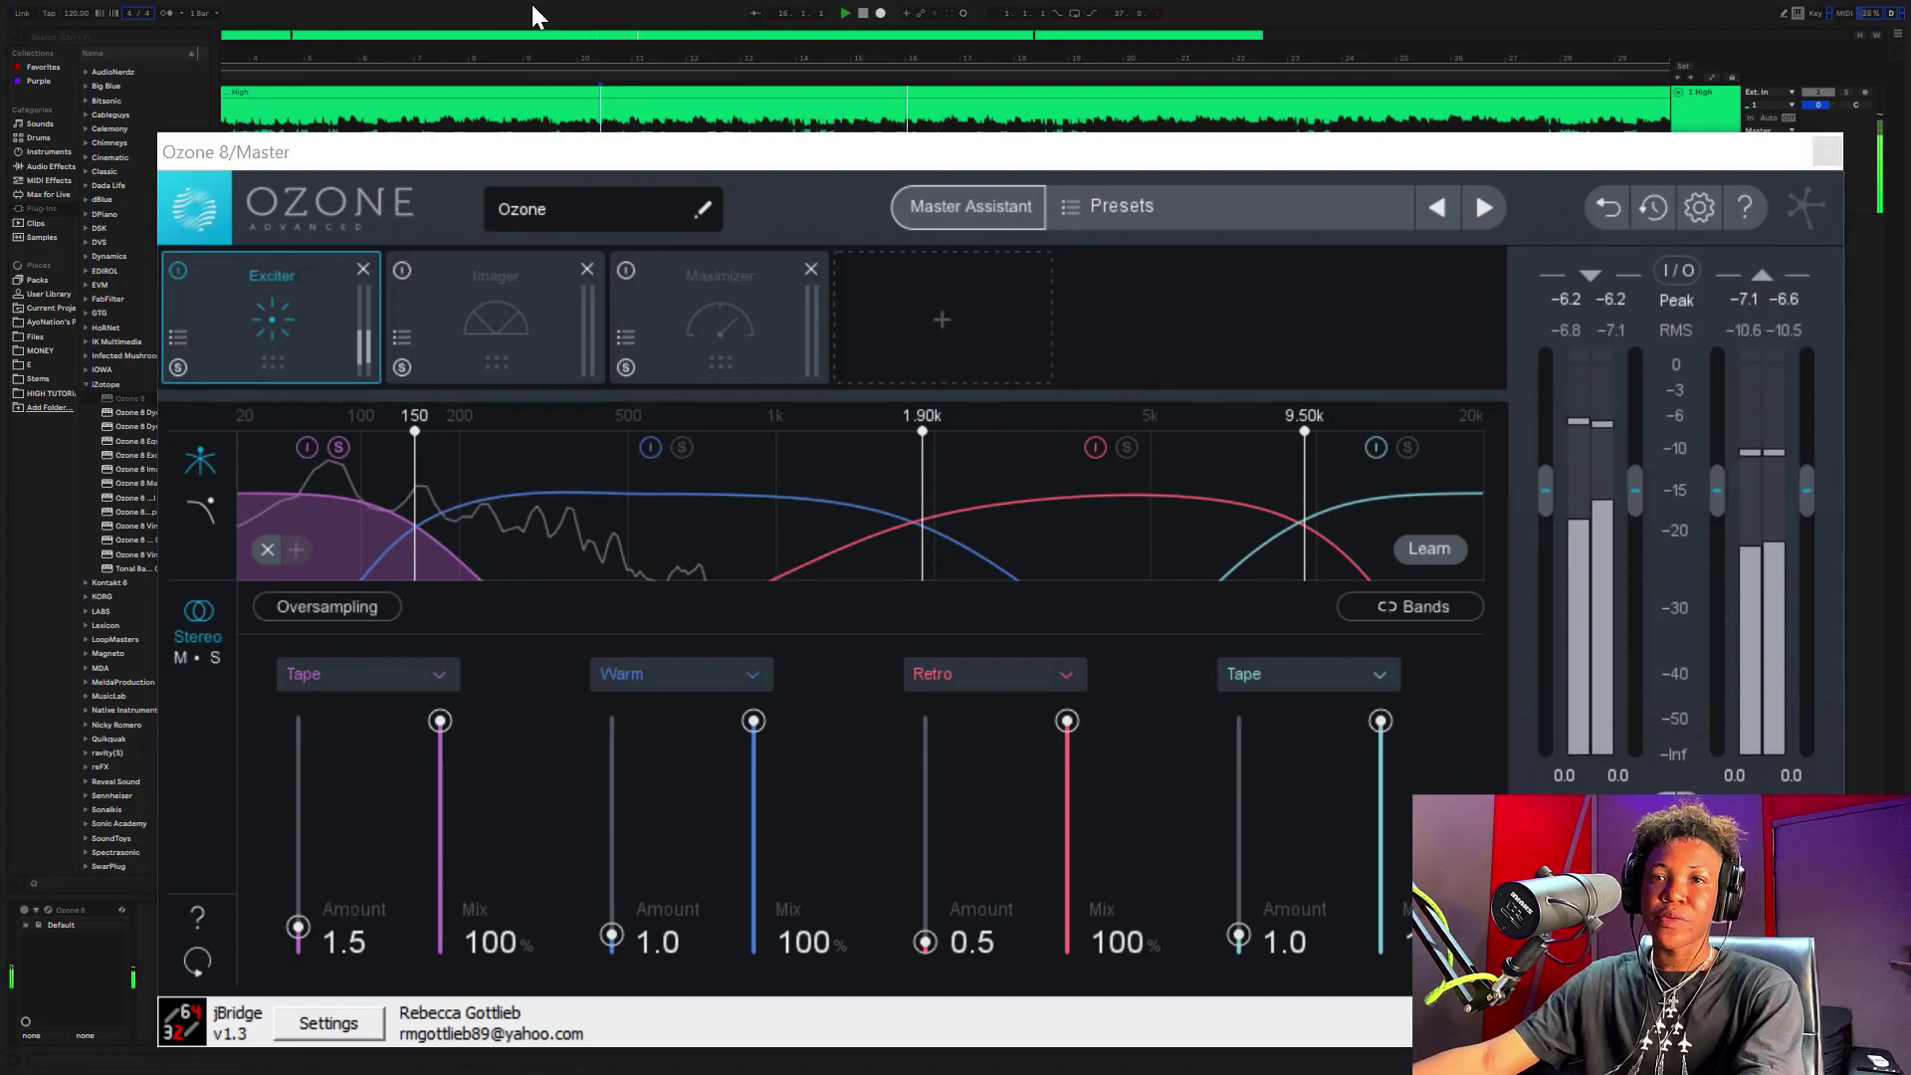
key("space")
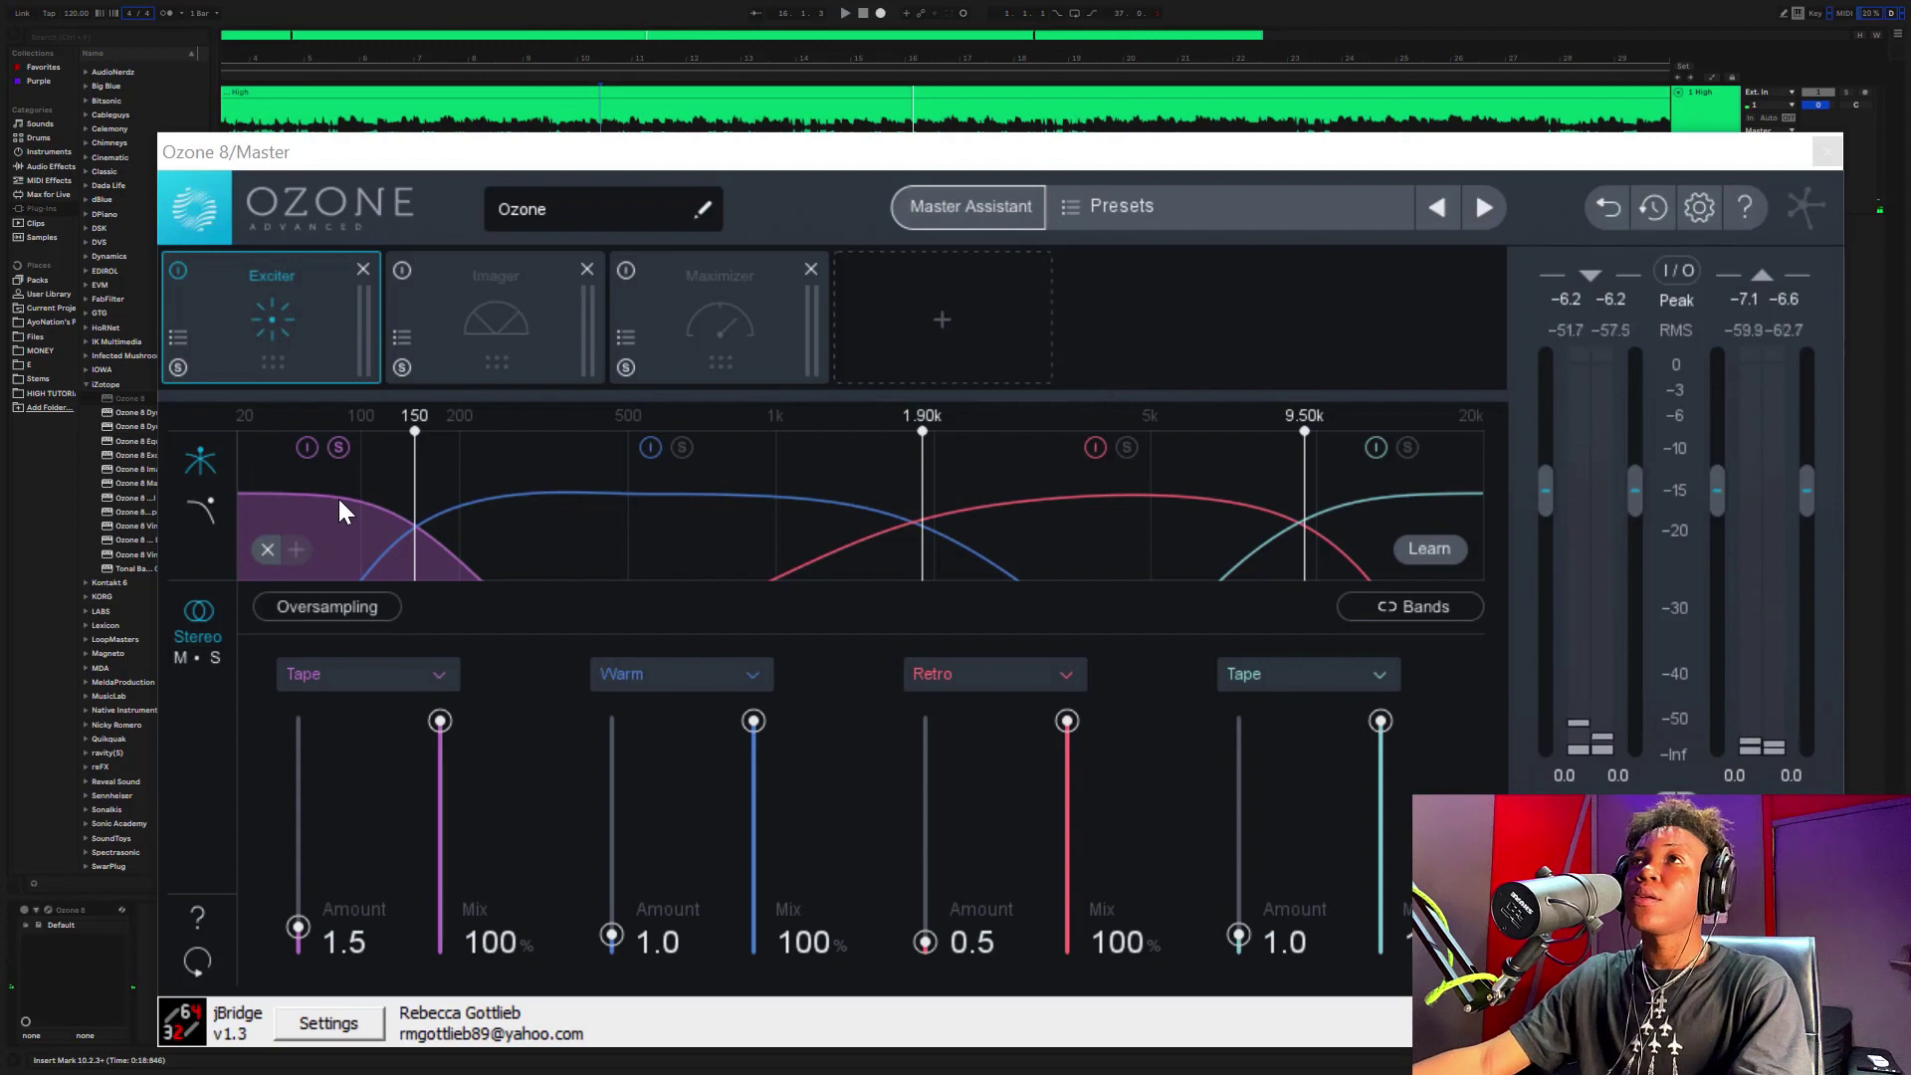
- Turn off the lowest band's solo and move the Ozone window down to uncover the High track
left_click(341, 454)
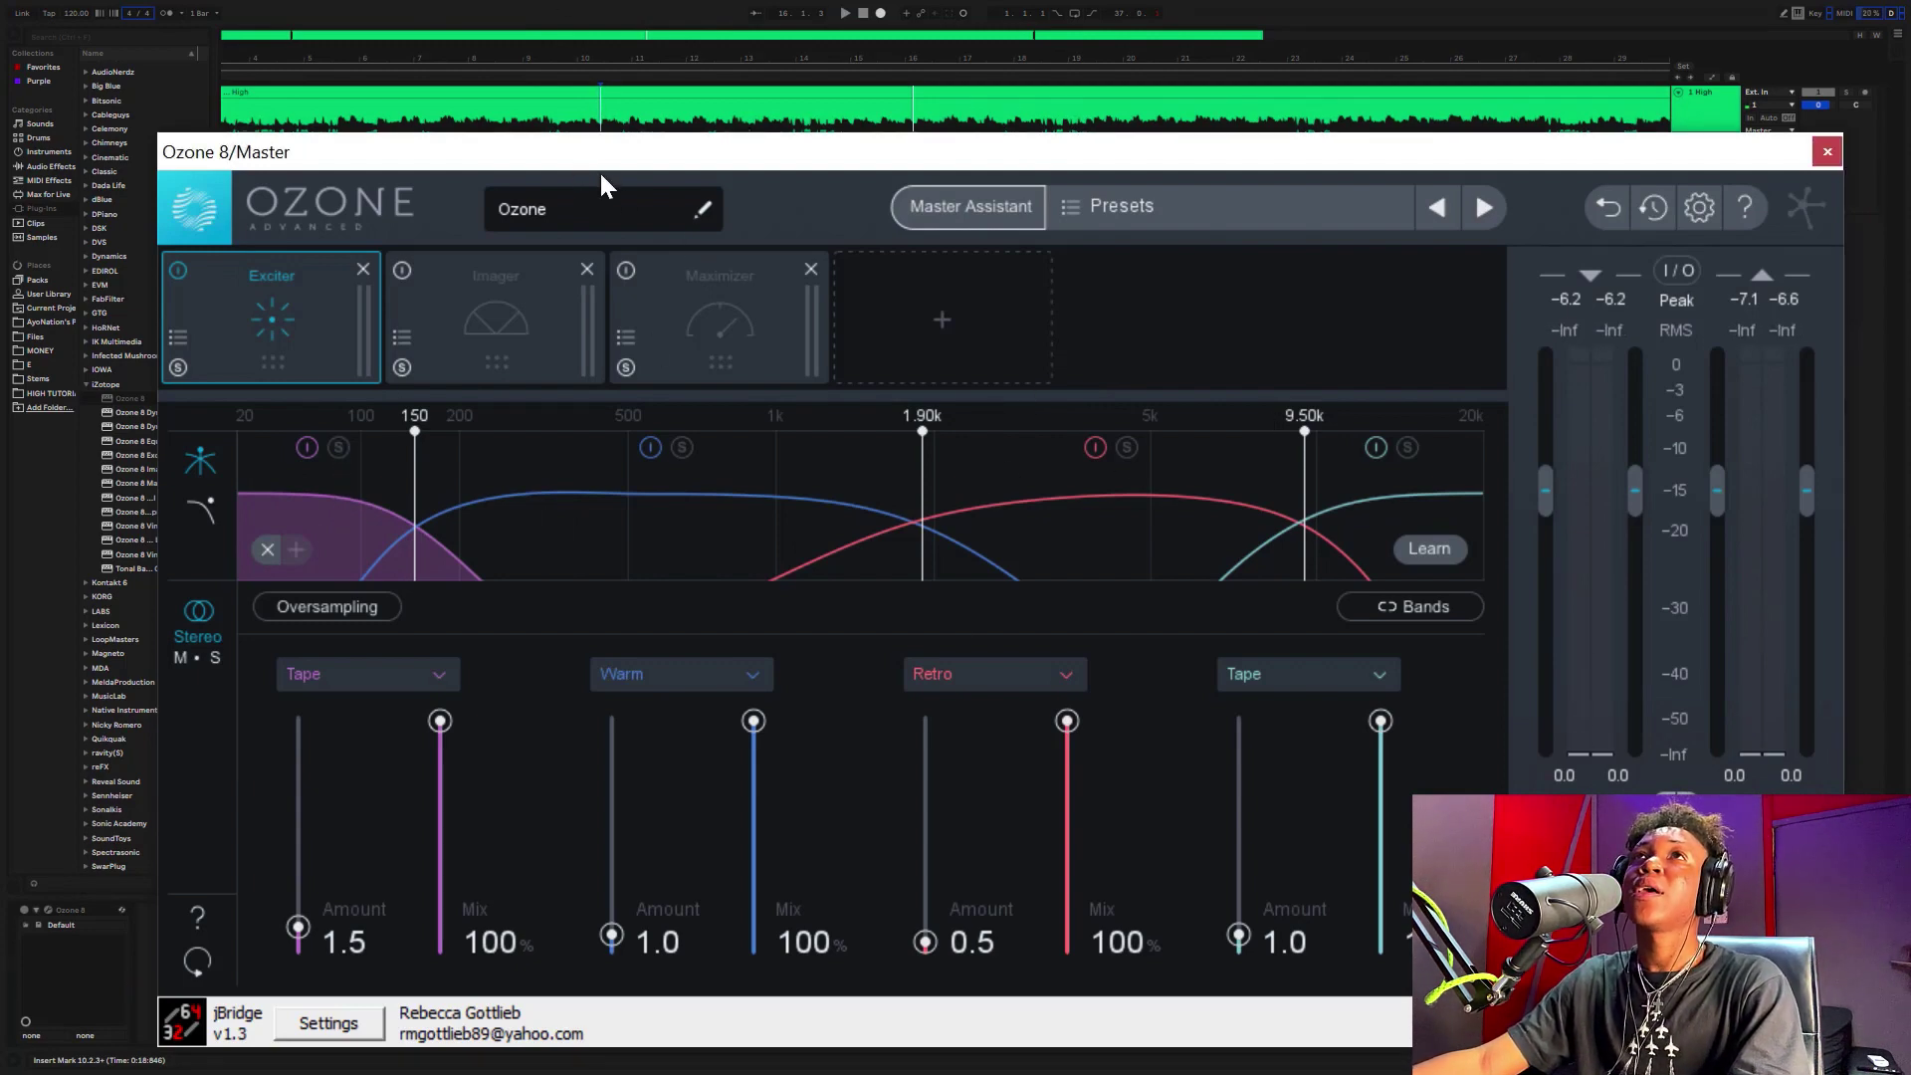
left_click_drag(597, 154, 631, 524)
left_click(603, 4)
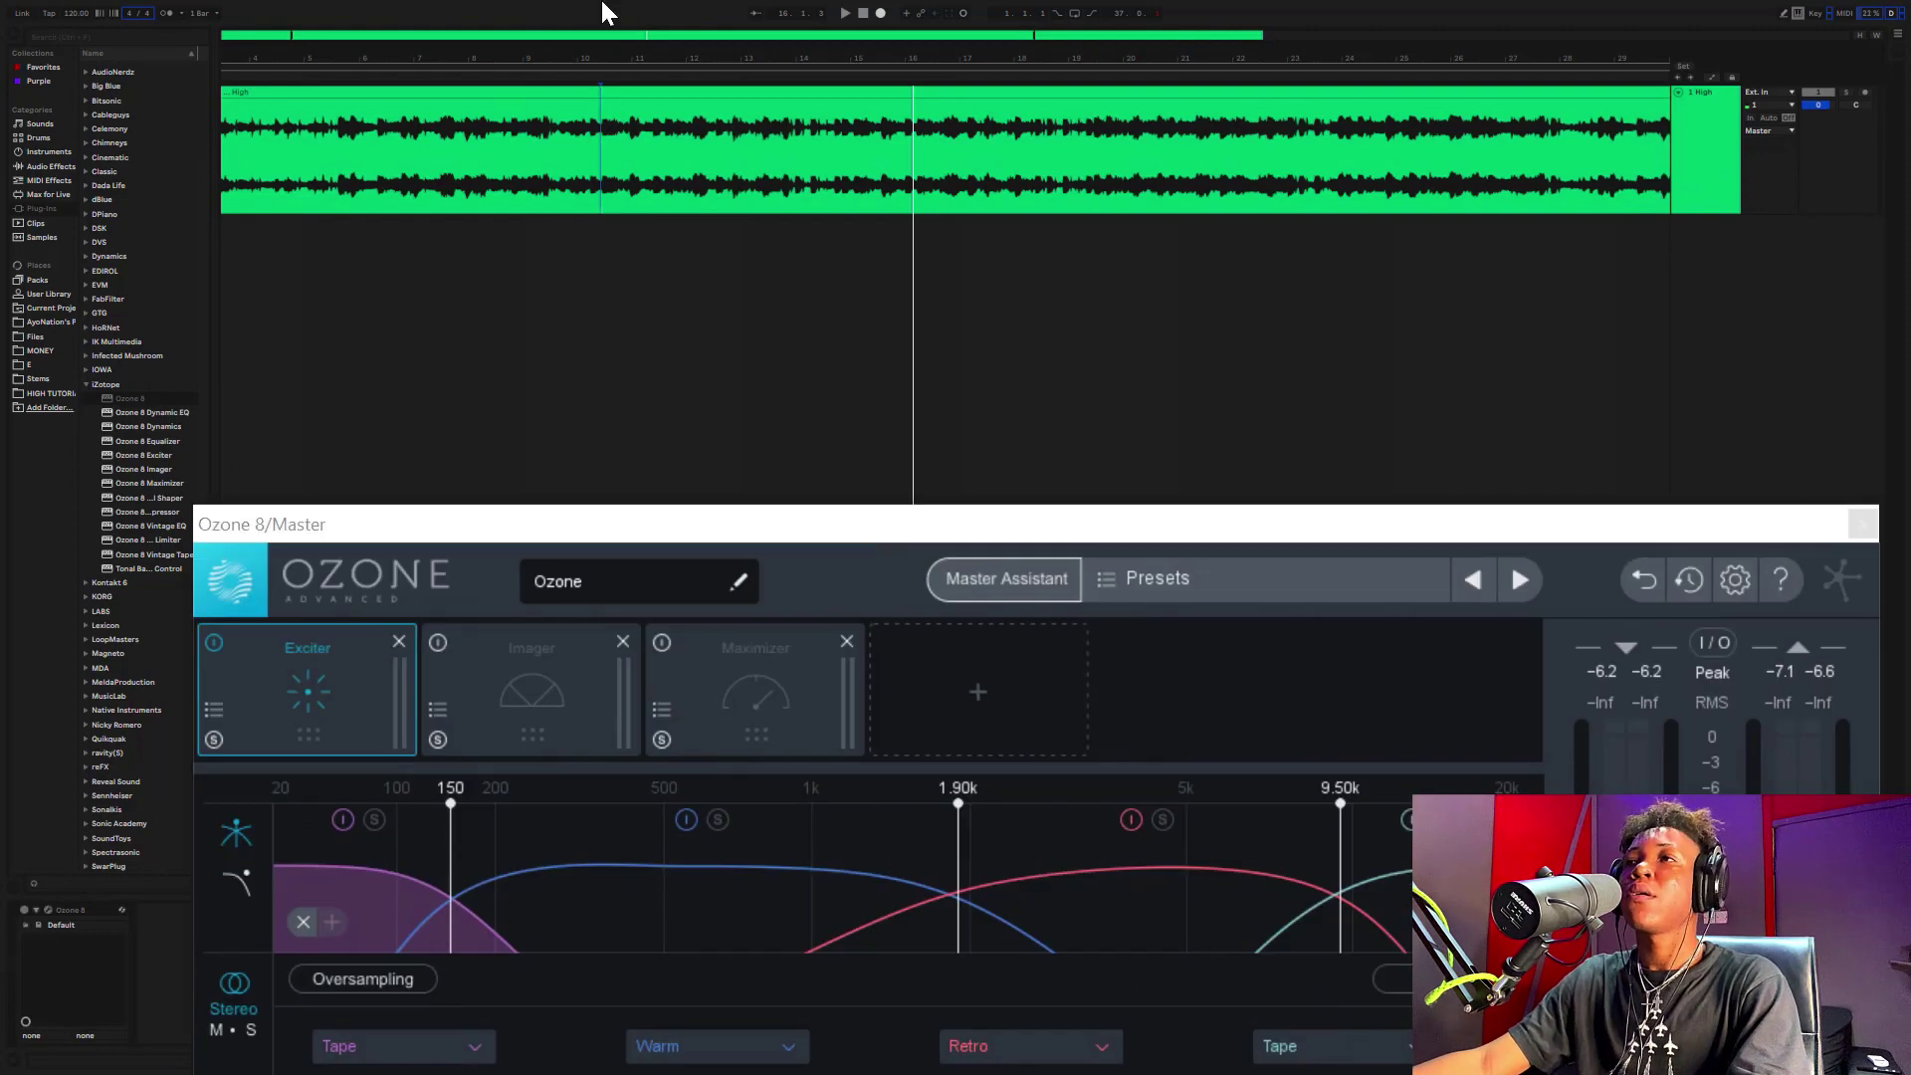
- Play the mix and move the Ozone window up until the Exciter's amount controls are in view, and stop playback
key("space")
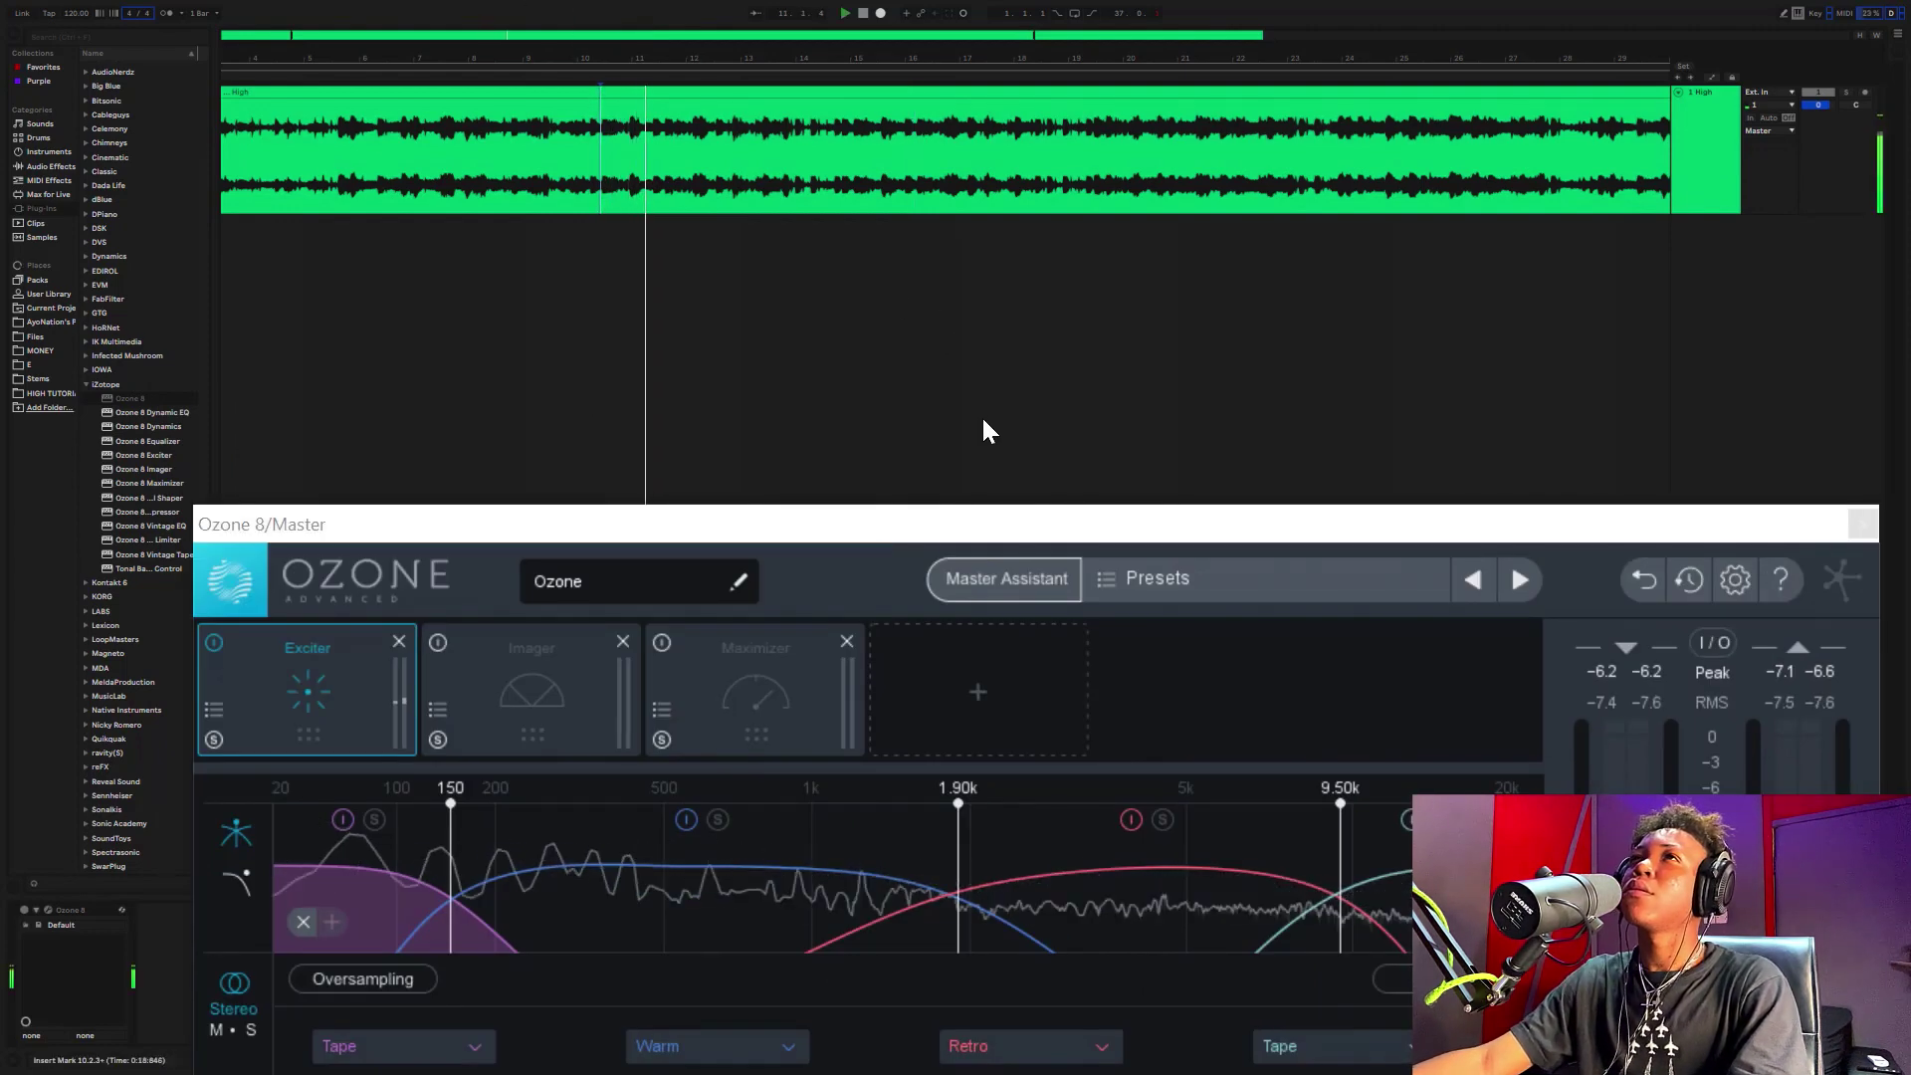
left_click_drag(926, 524, 880, 350)
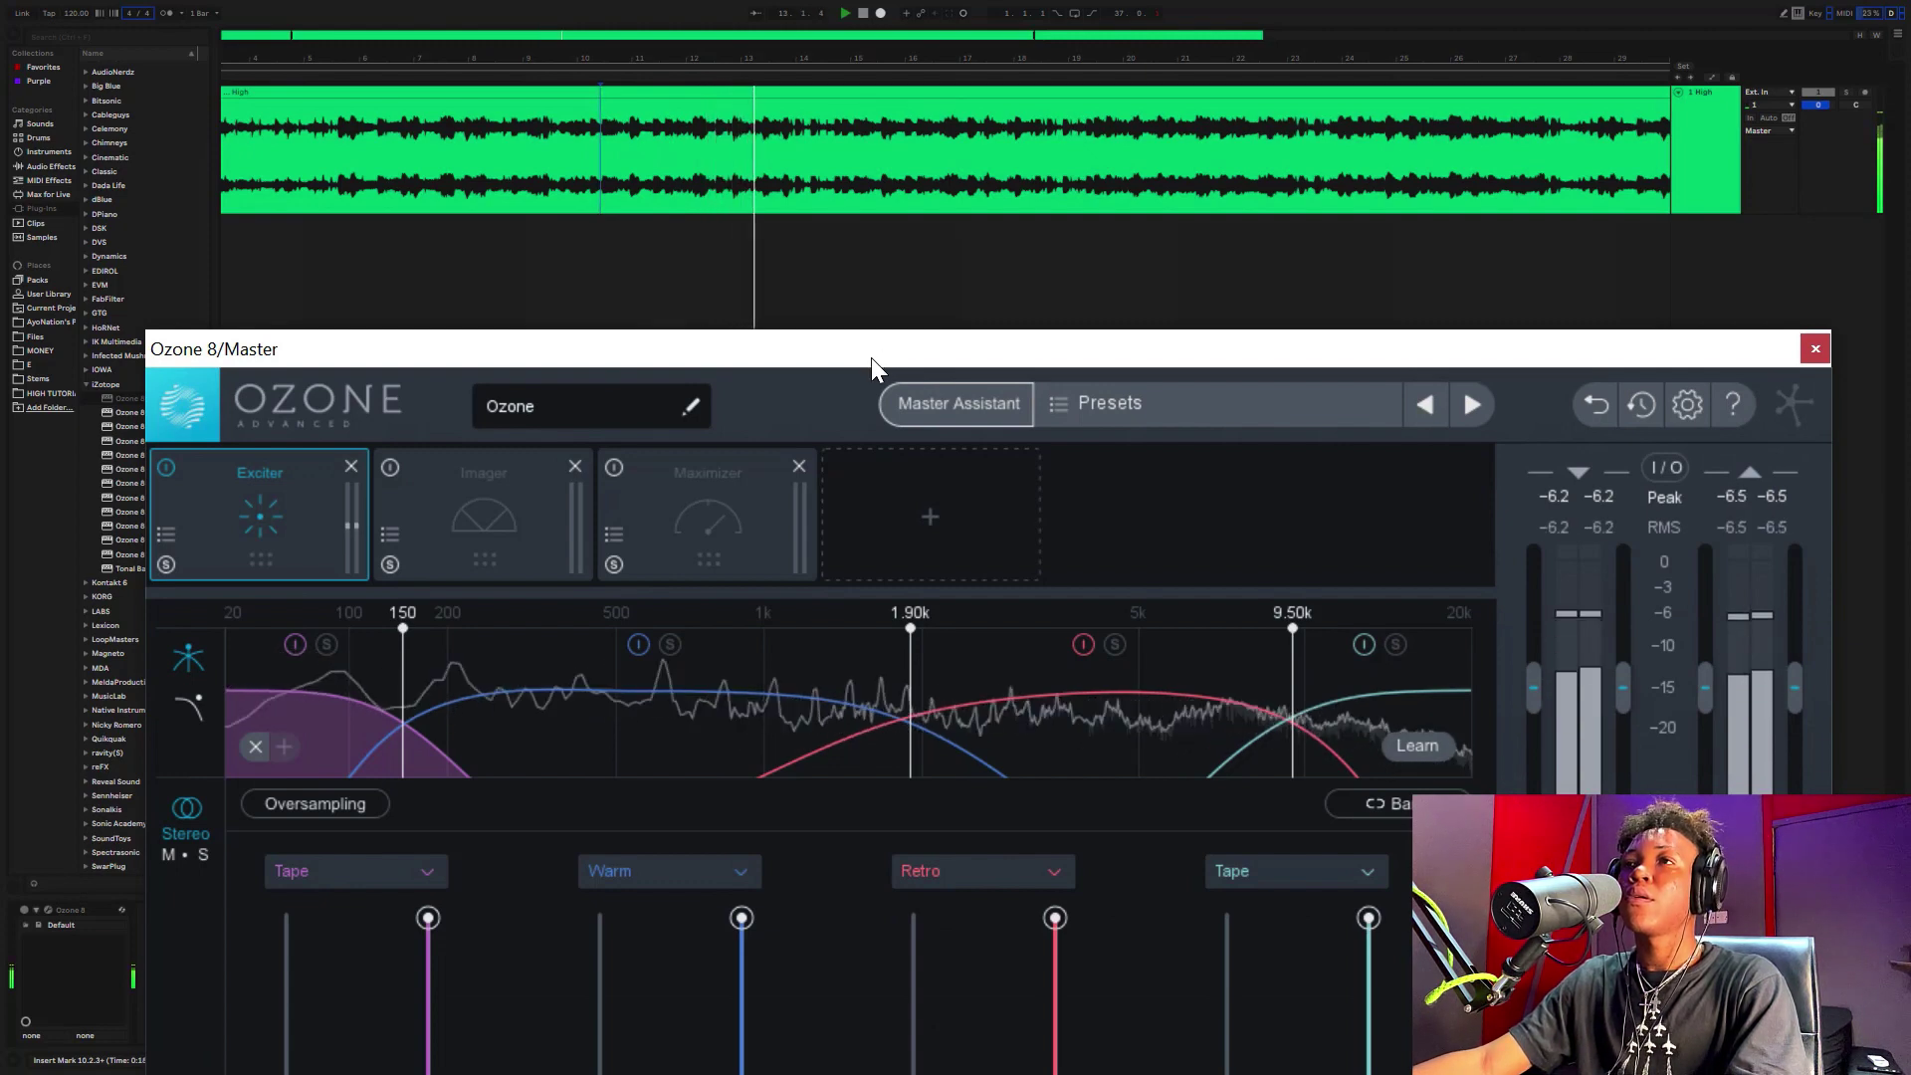
left_click_drag(956, 359, 933, 231)
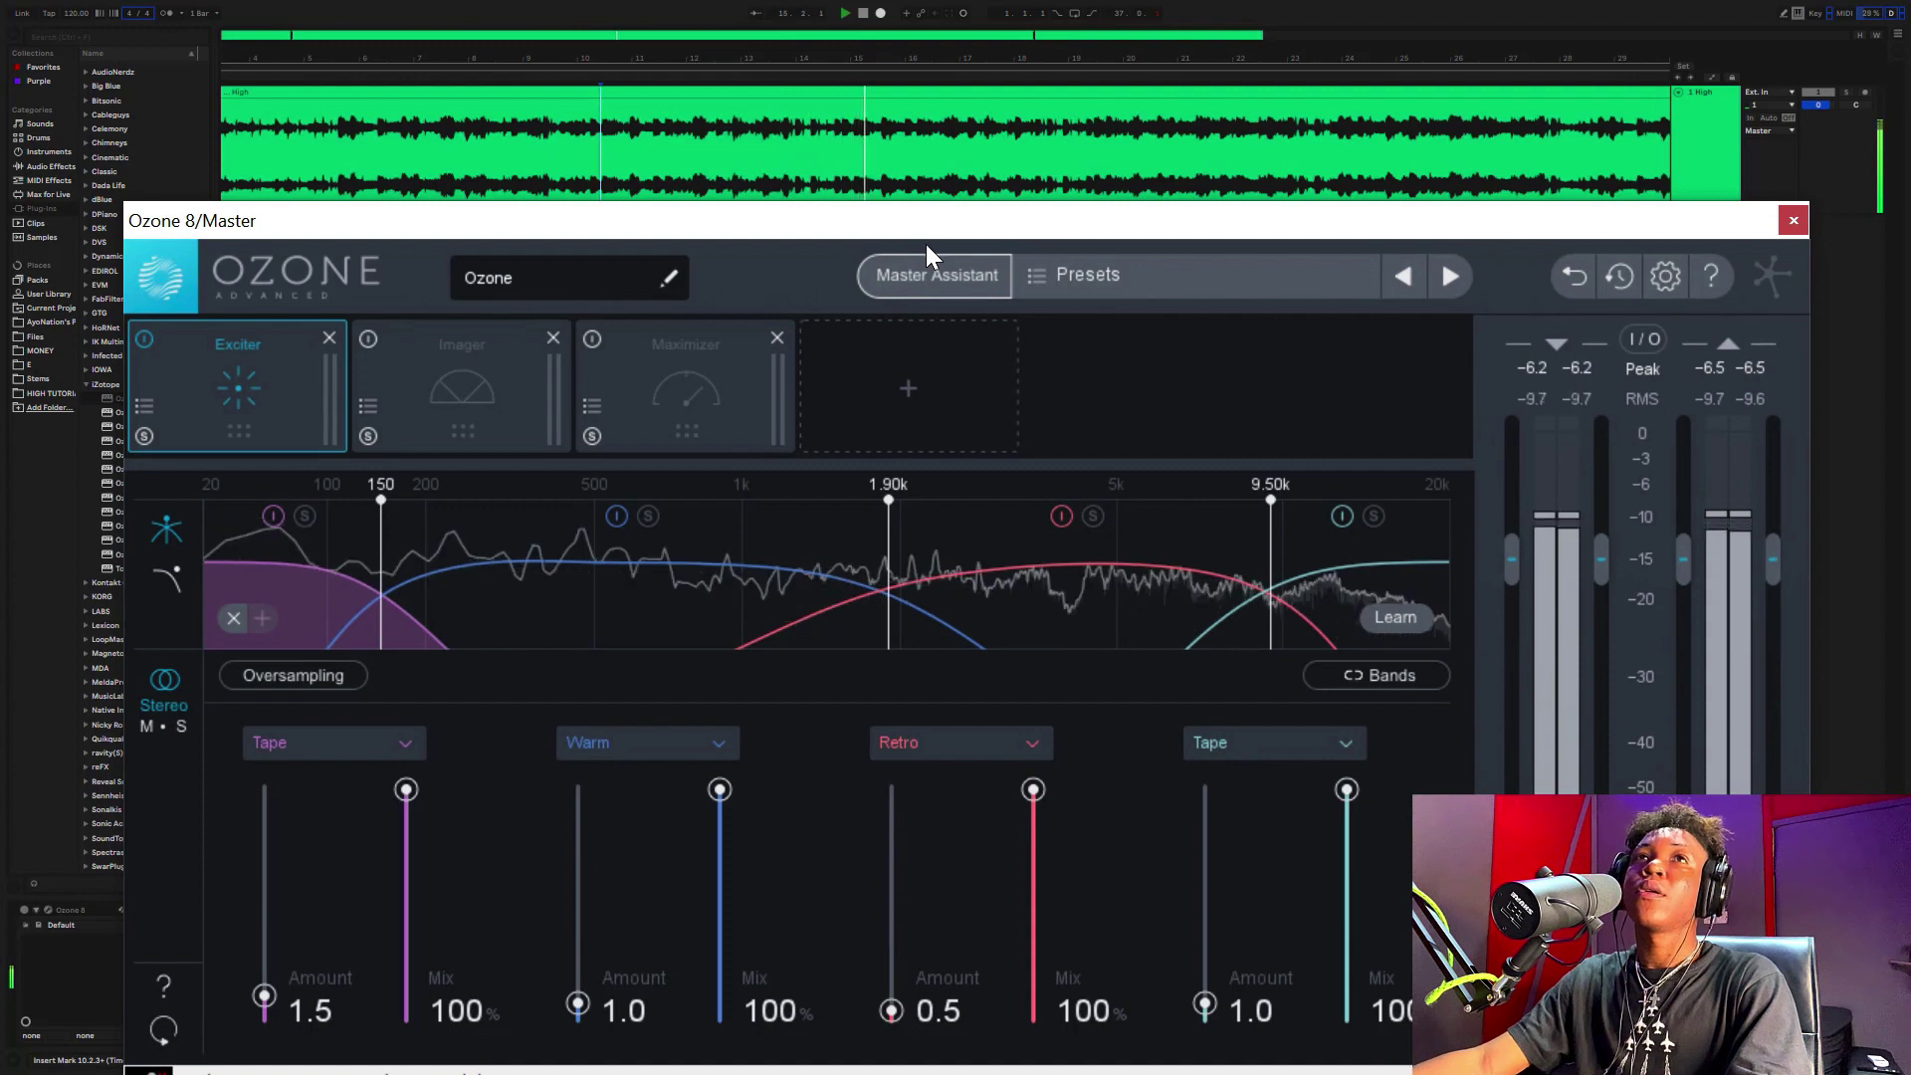
left_click(647, 12)
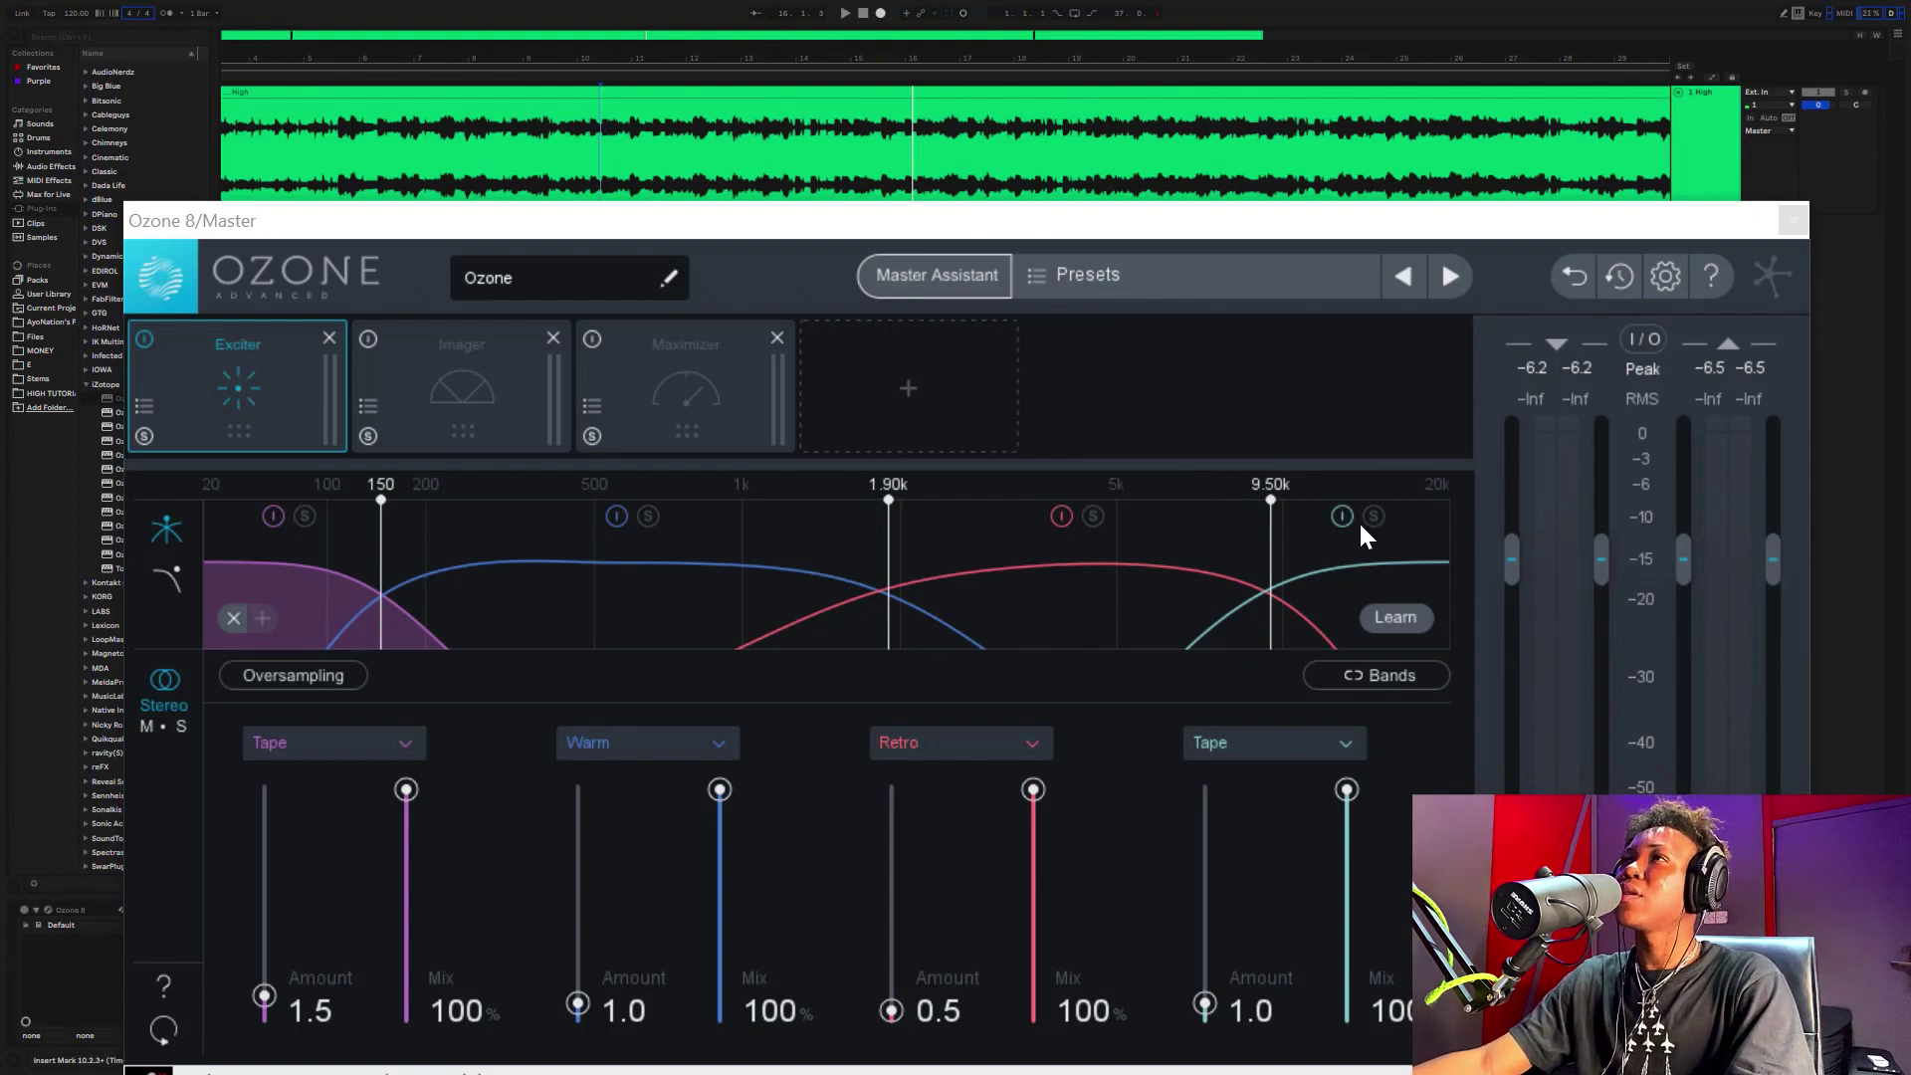
- Solo the Exciter's third band, set it to Warm mode with an amount of 1.0, and listen again with the solo off
key("space")
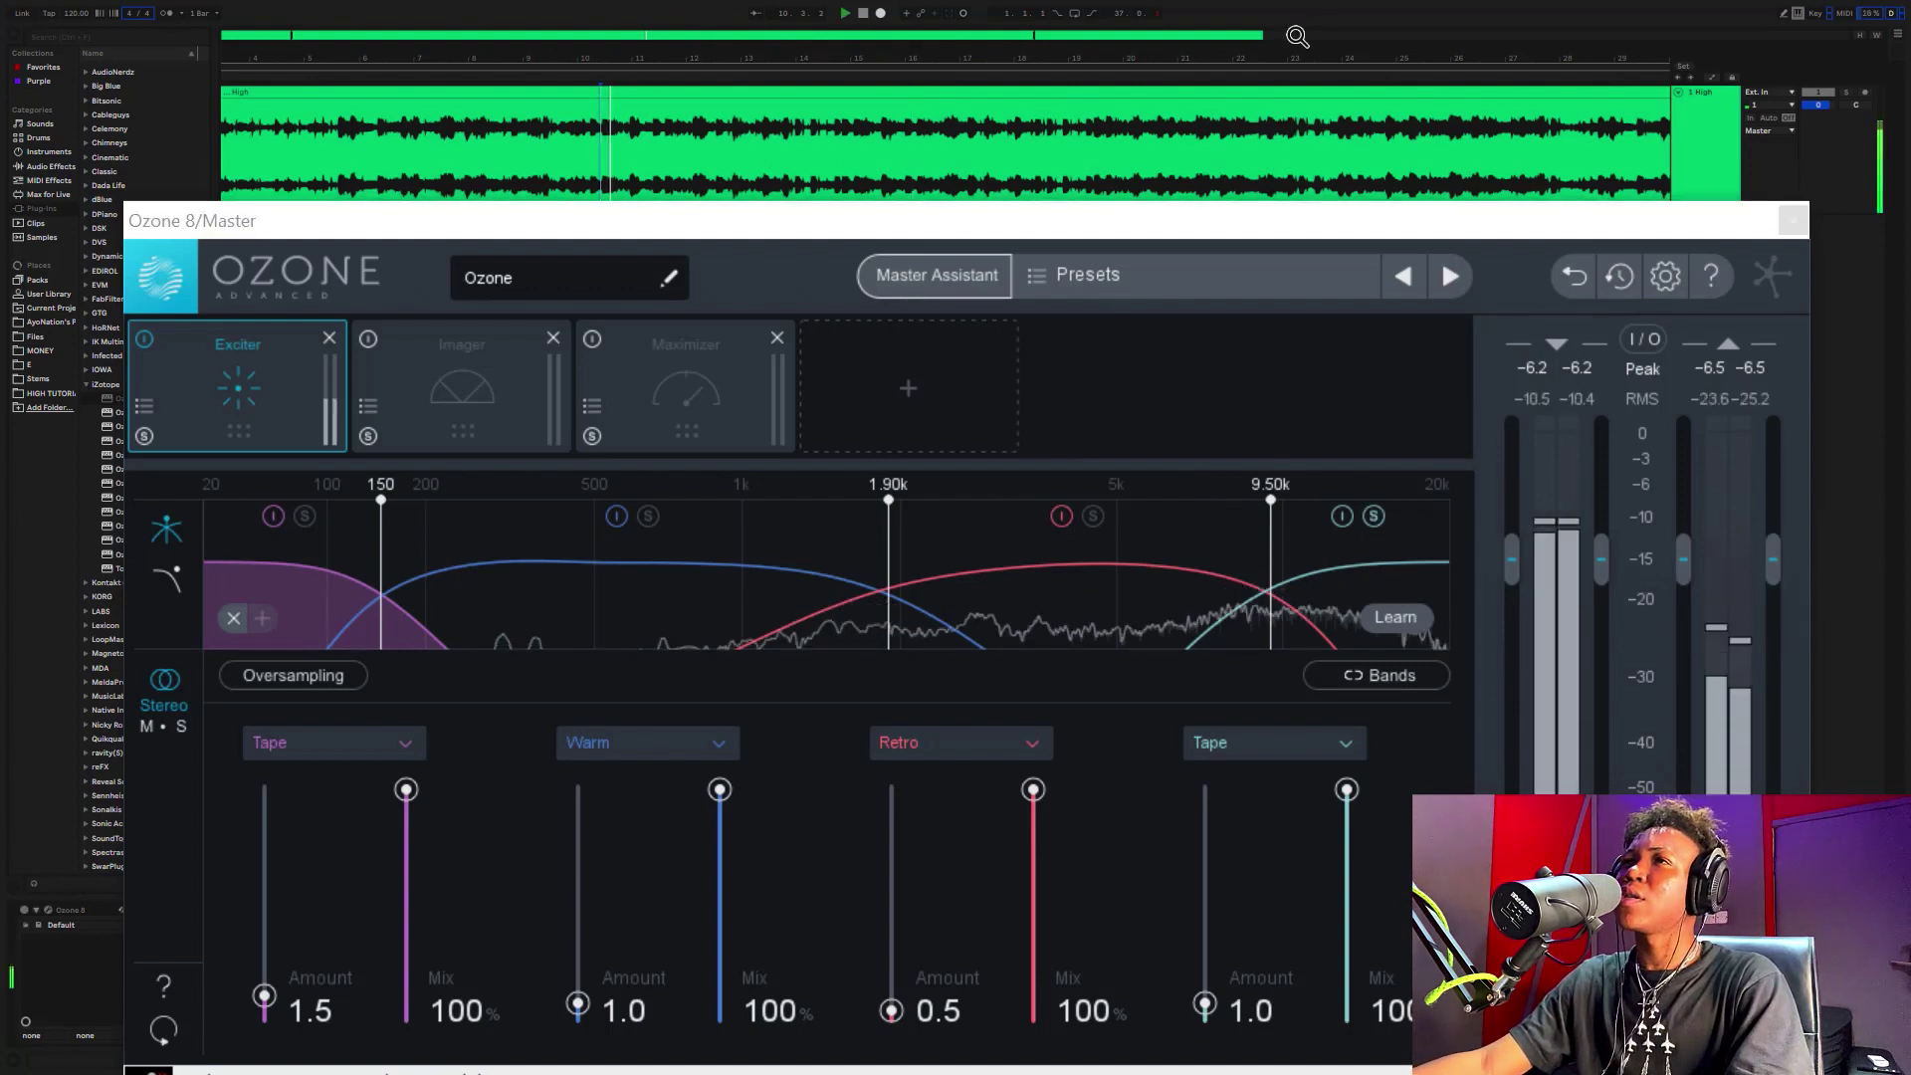
left_click(1093, 516)
left_click(1373, 516)
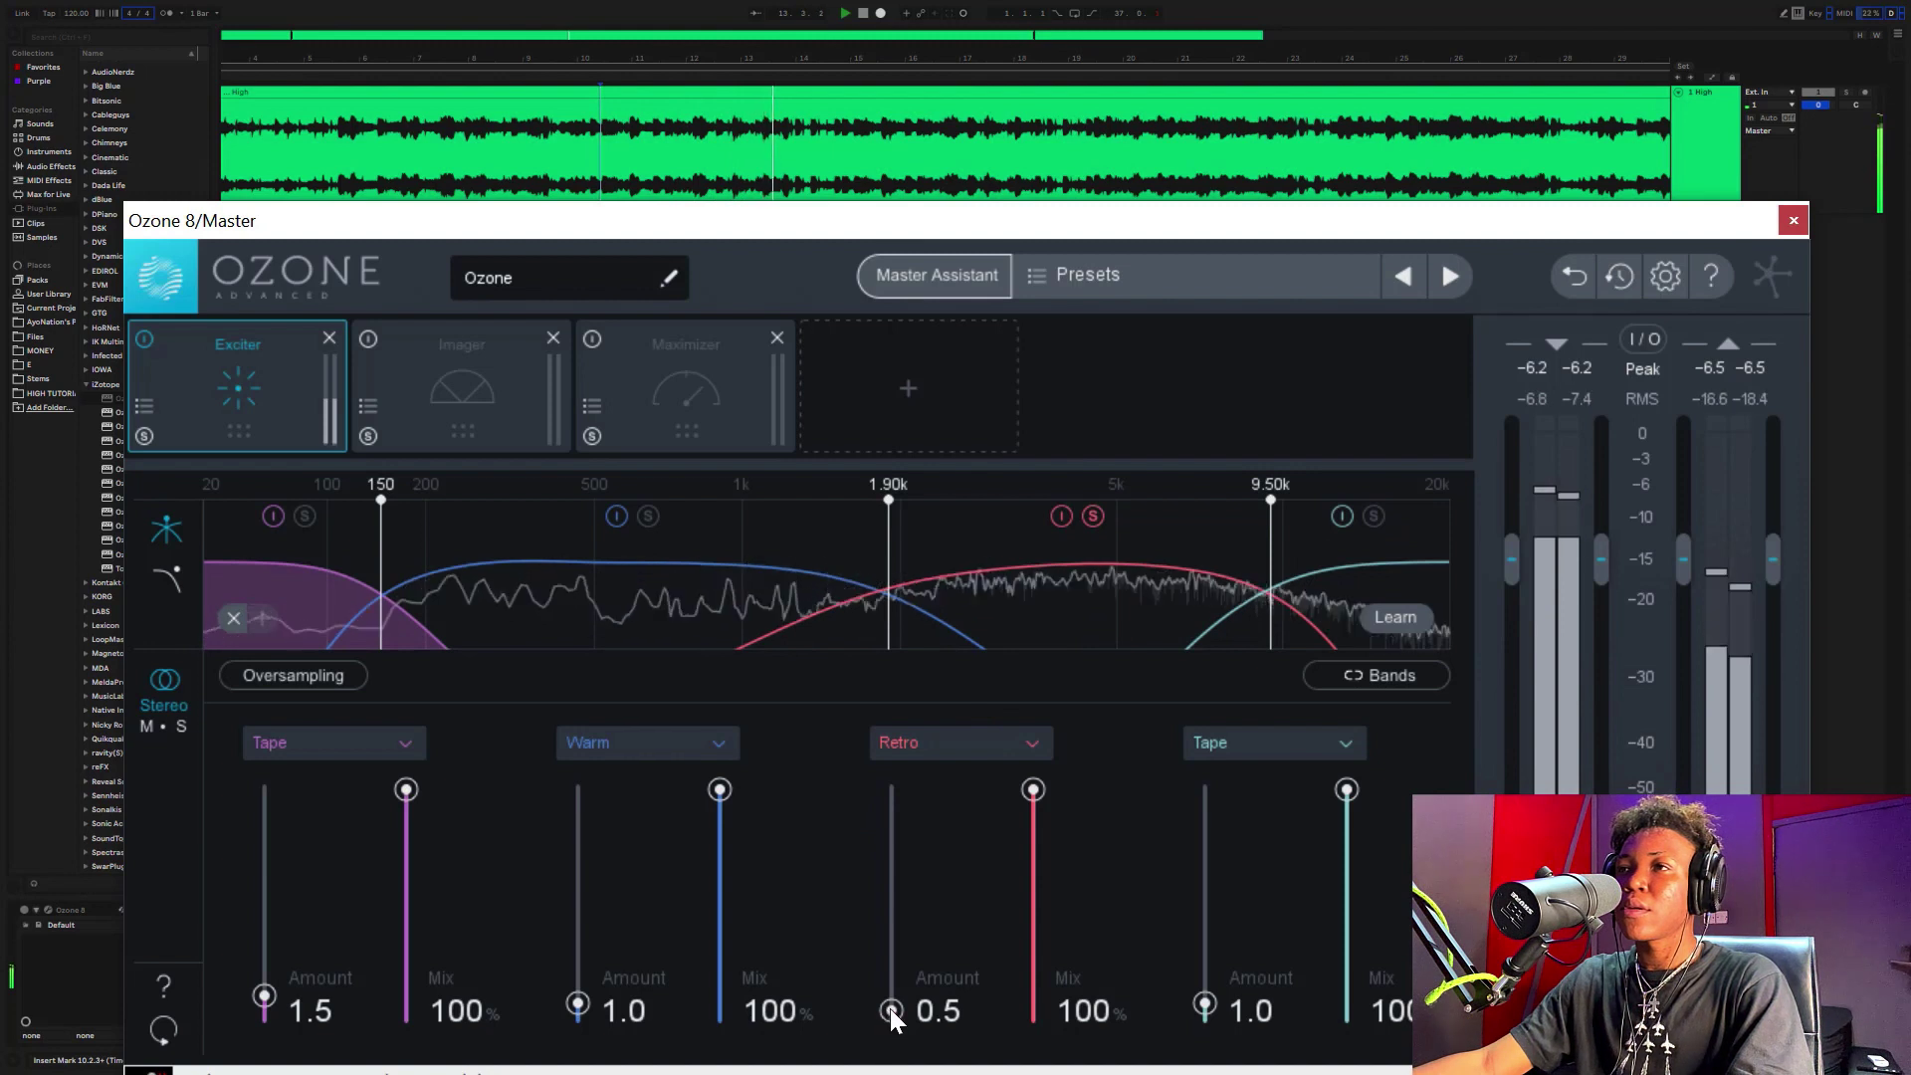
left_click_drag(890, 1008, 890, 1005)
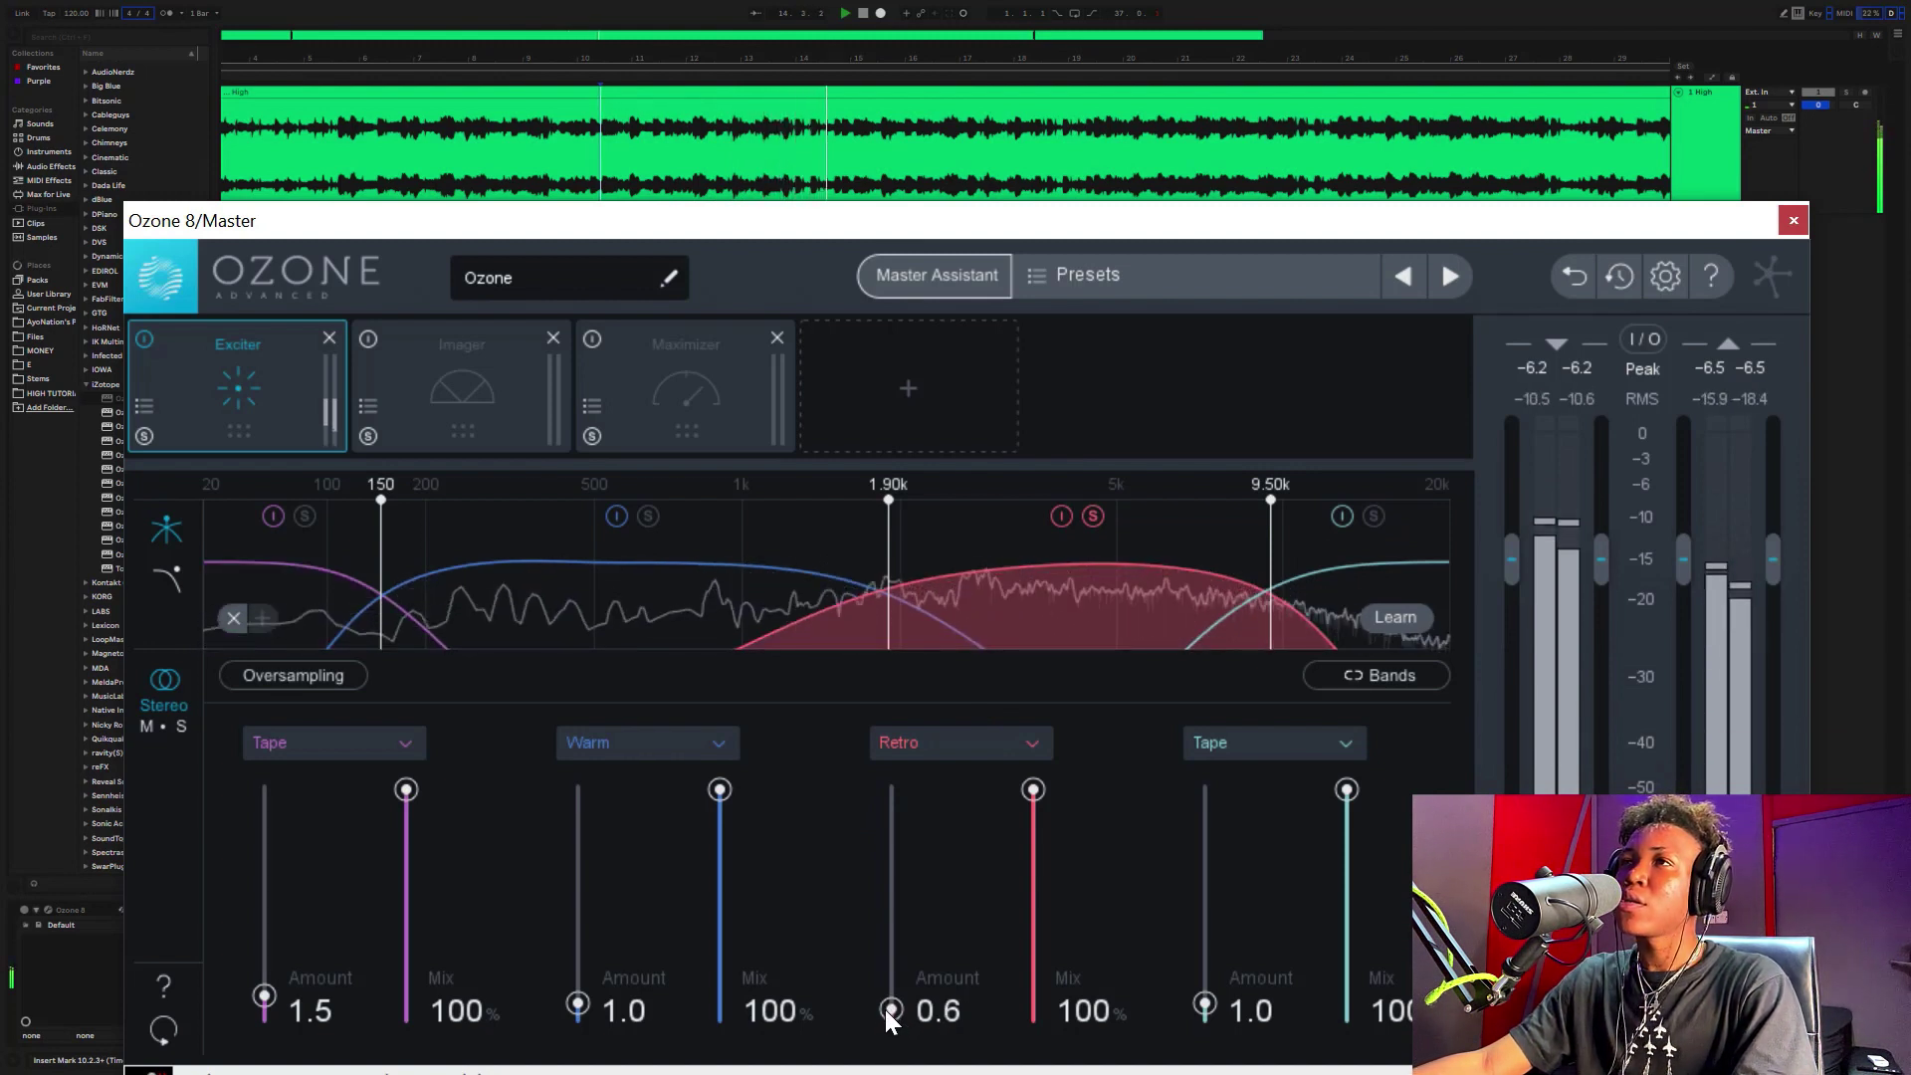
left_click(953, 745)
left_click(940, 902)
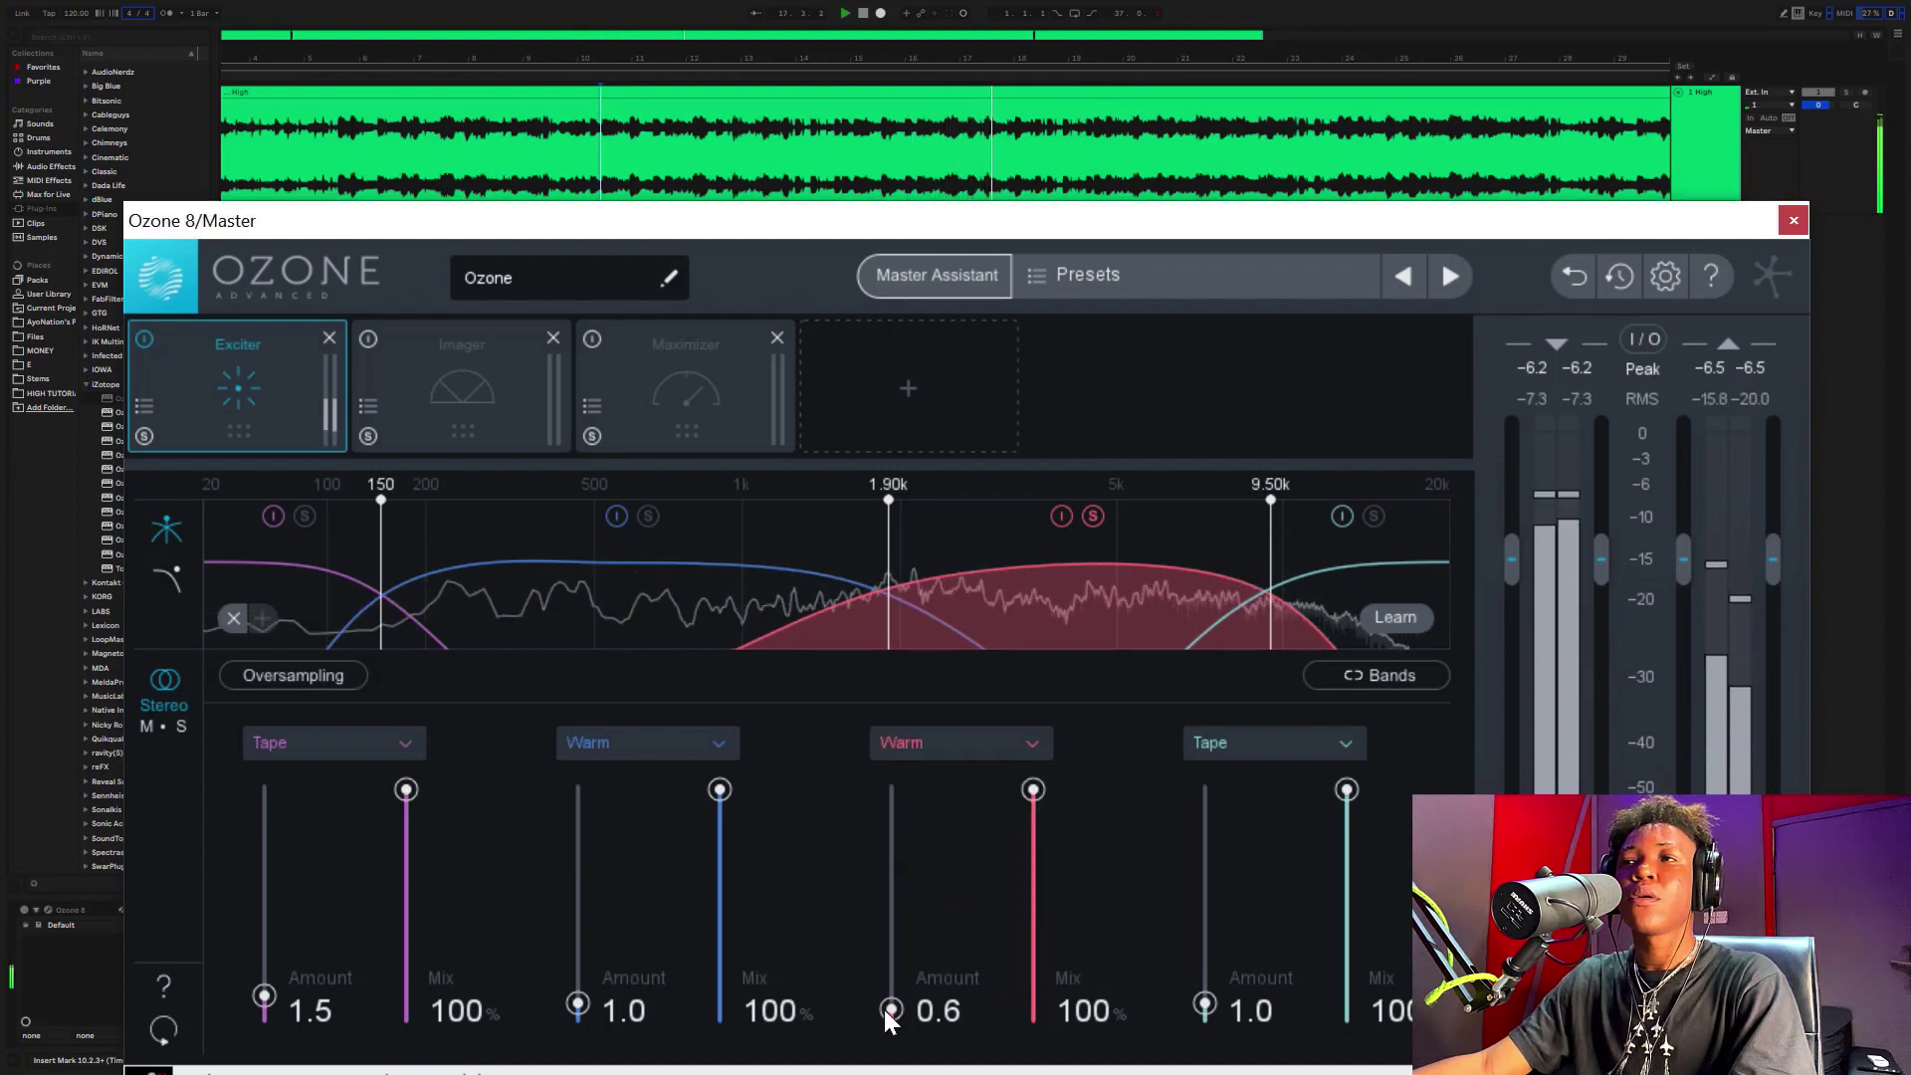
left_click_drag(886, 1007, 876, 1003)
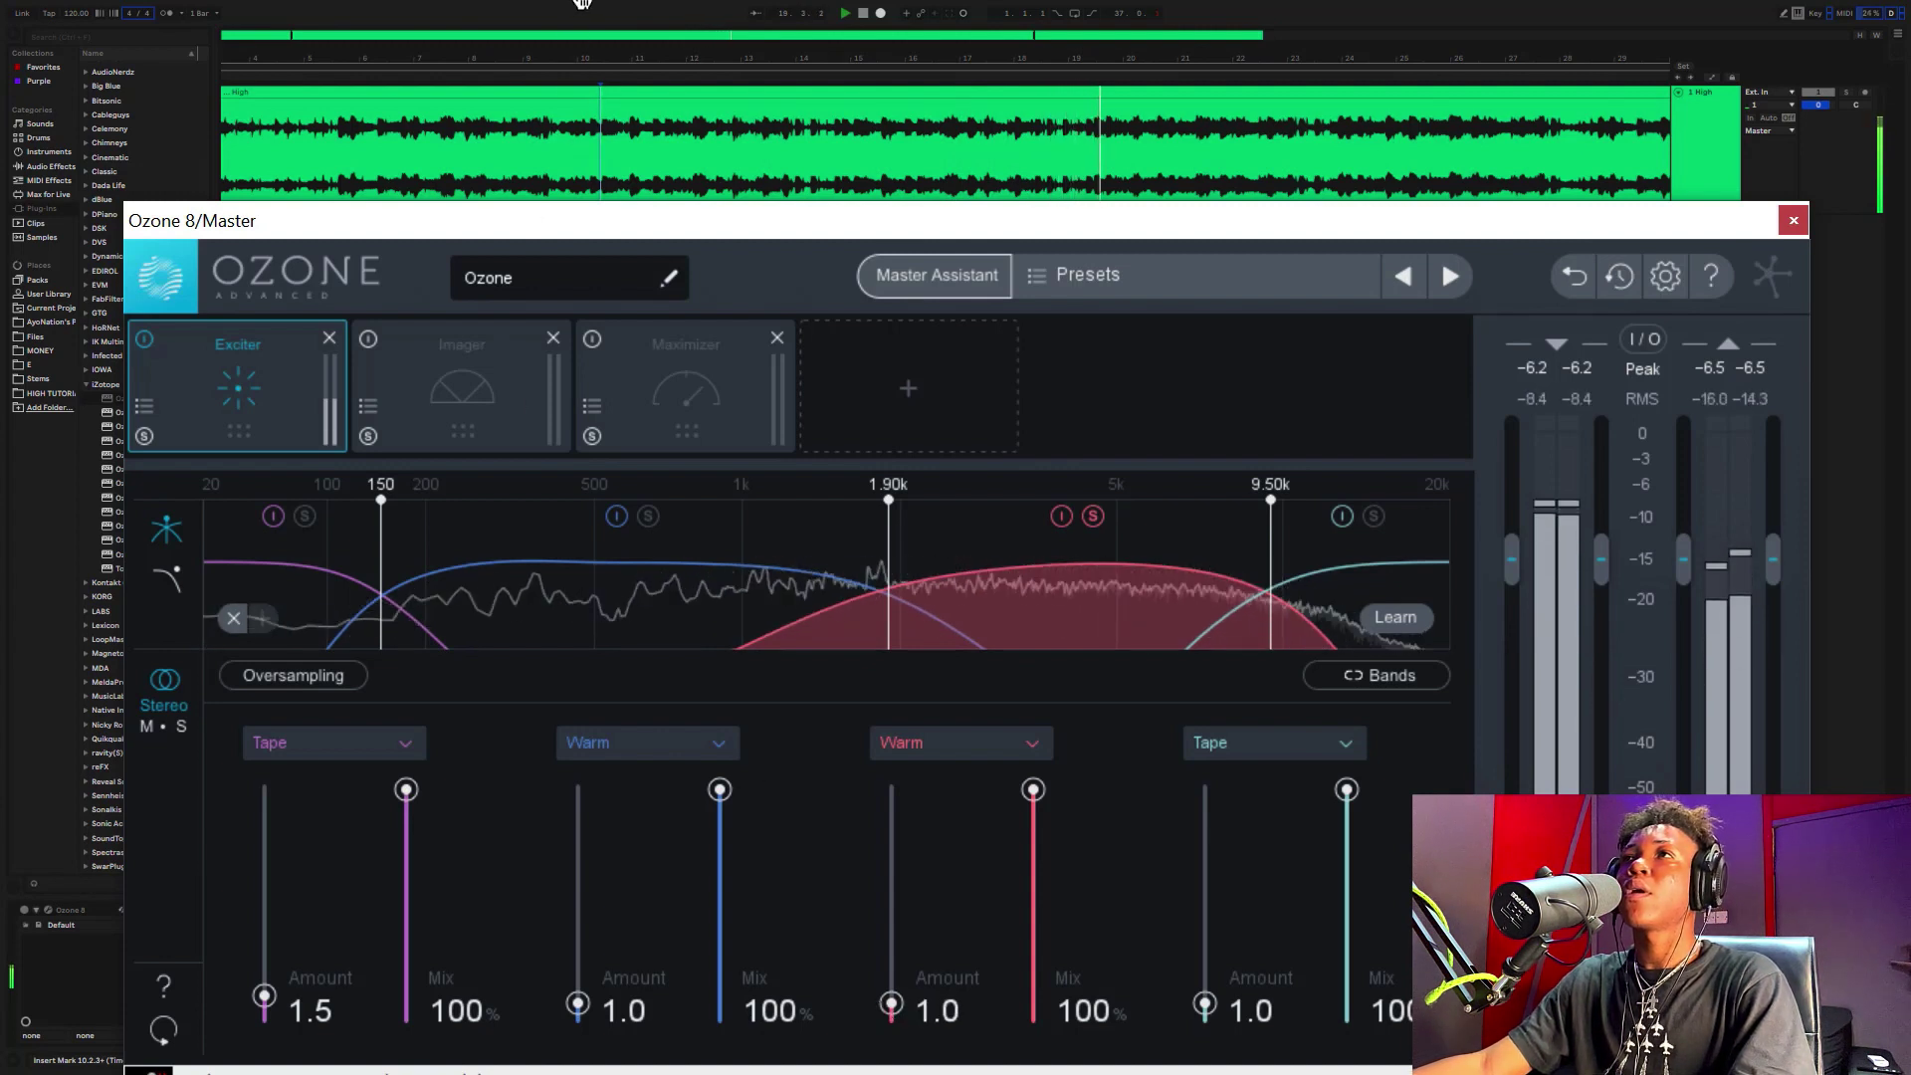
key("space")
left_click(1092, 515)
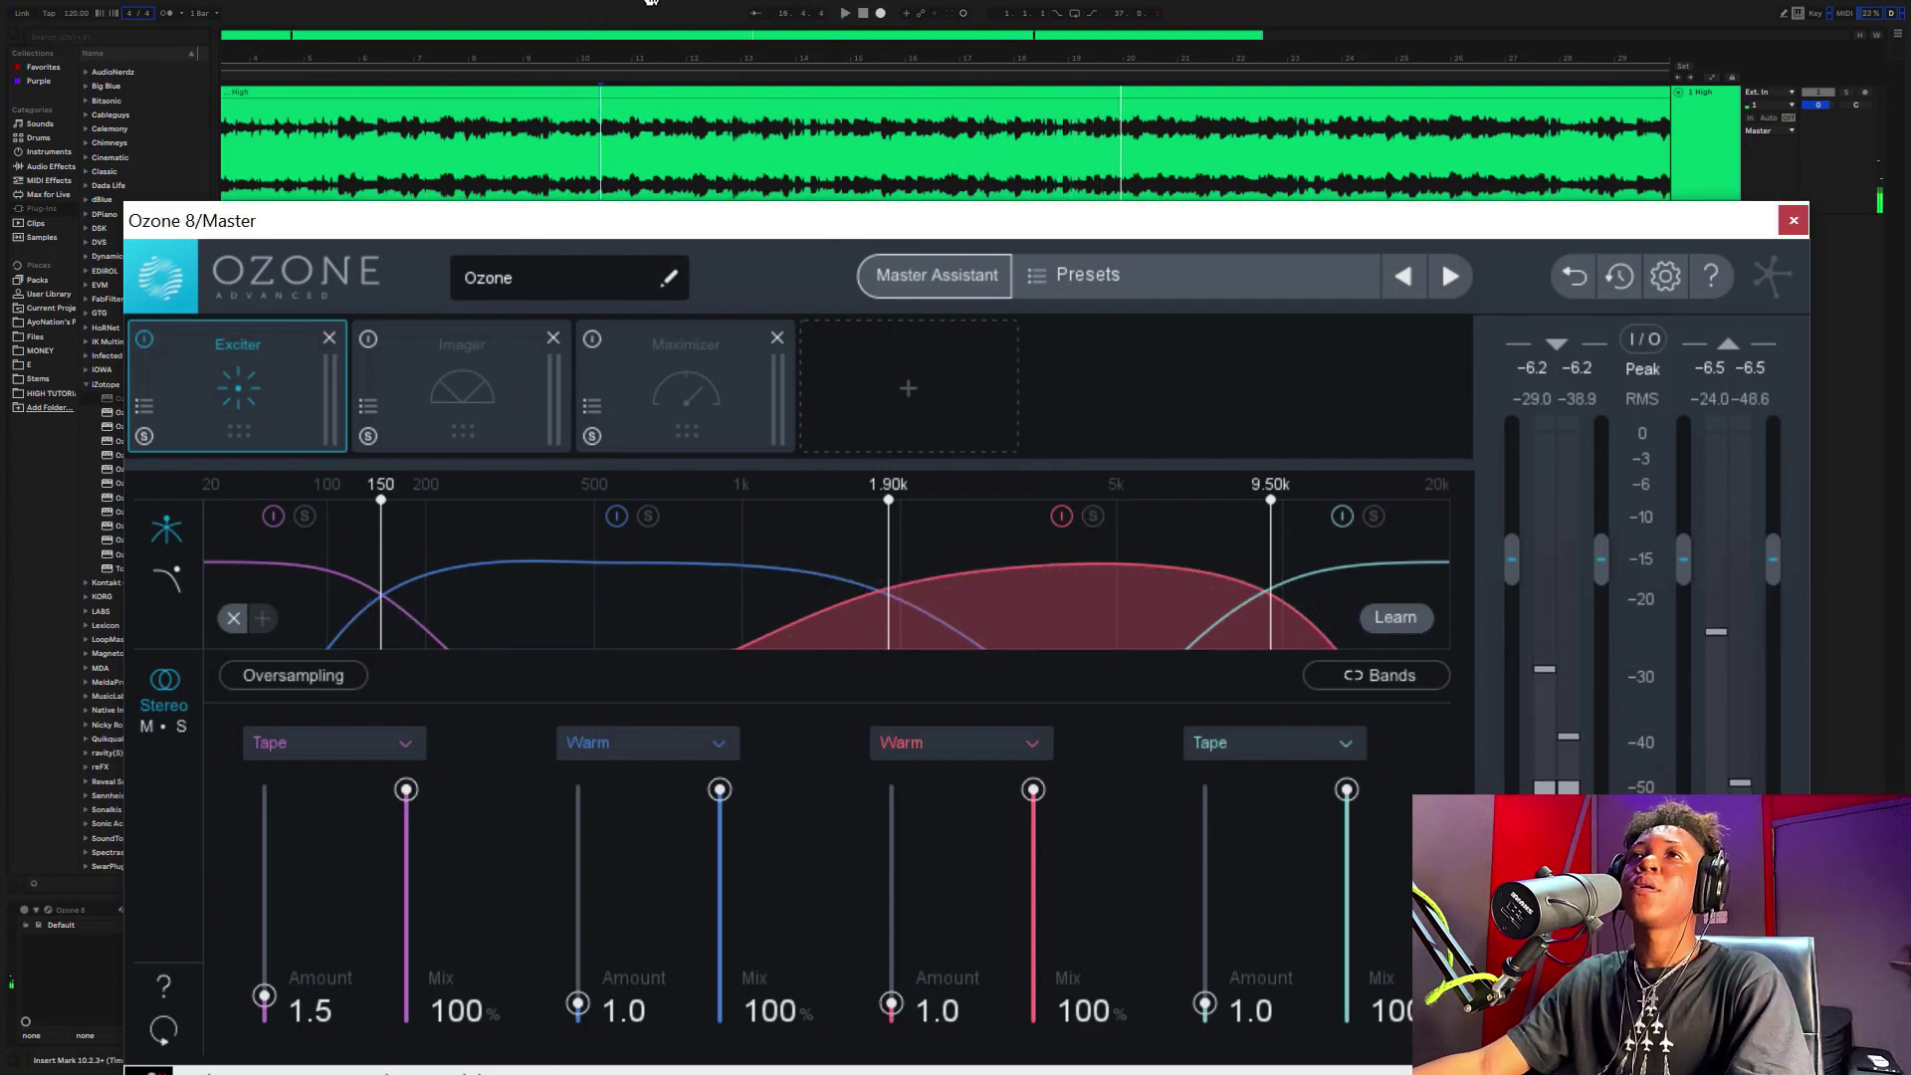
key("space")
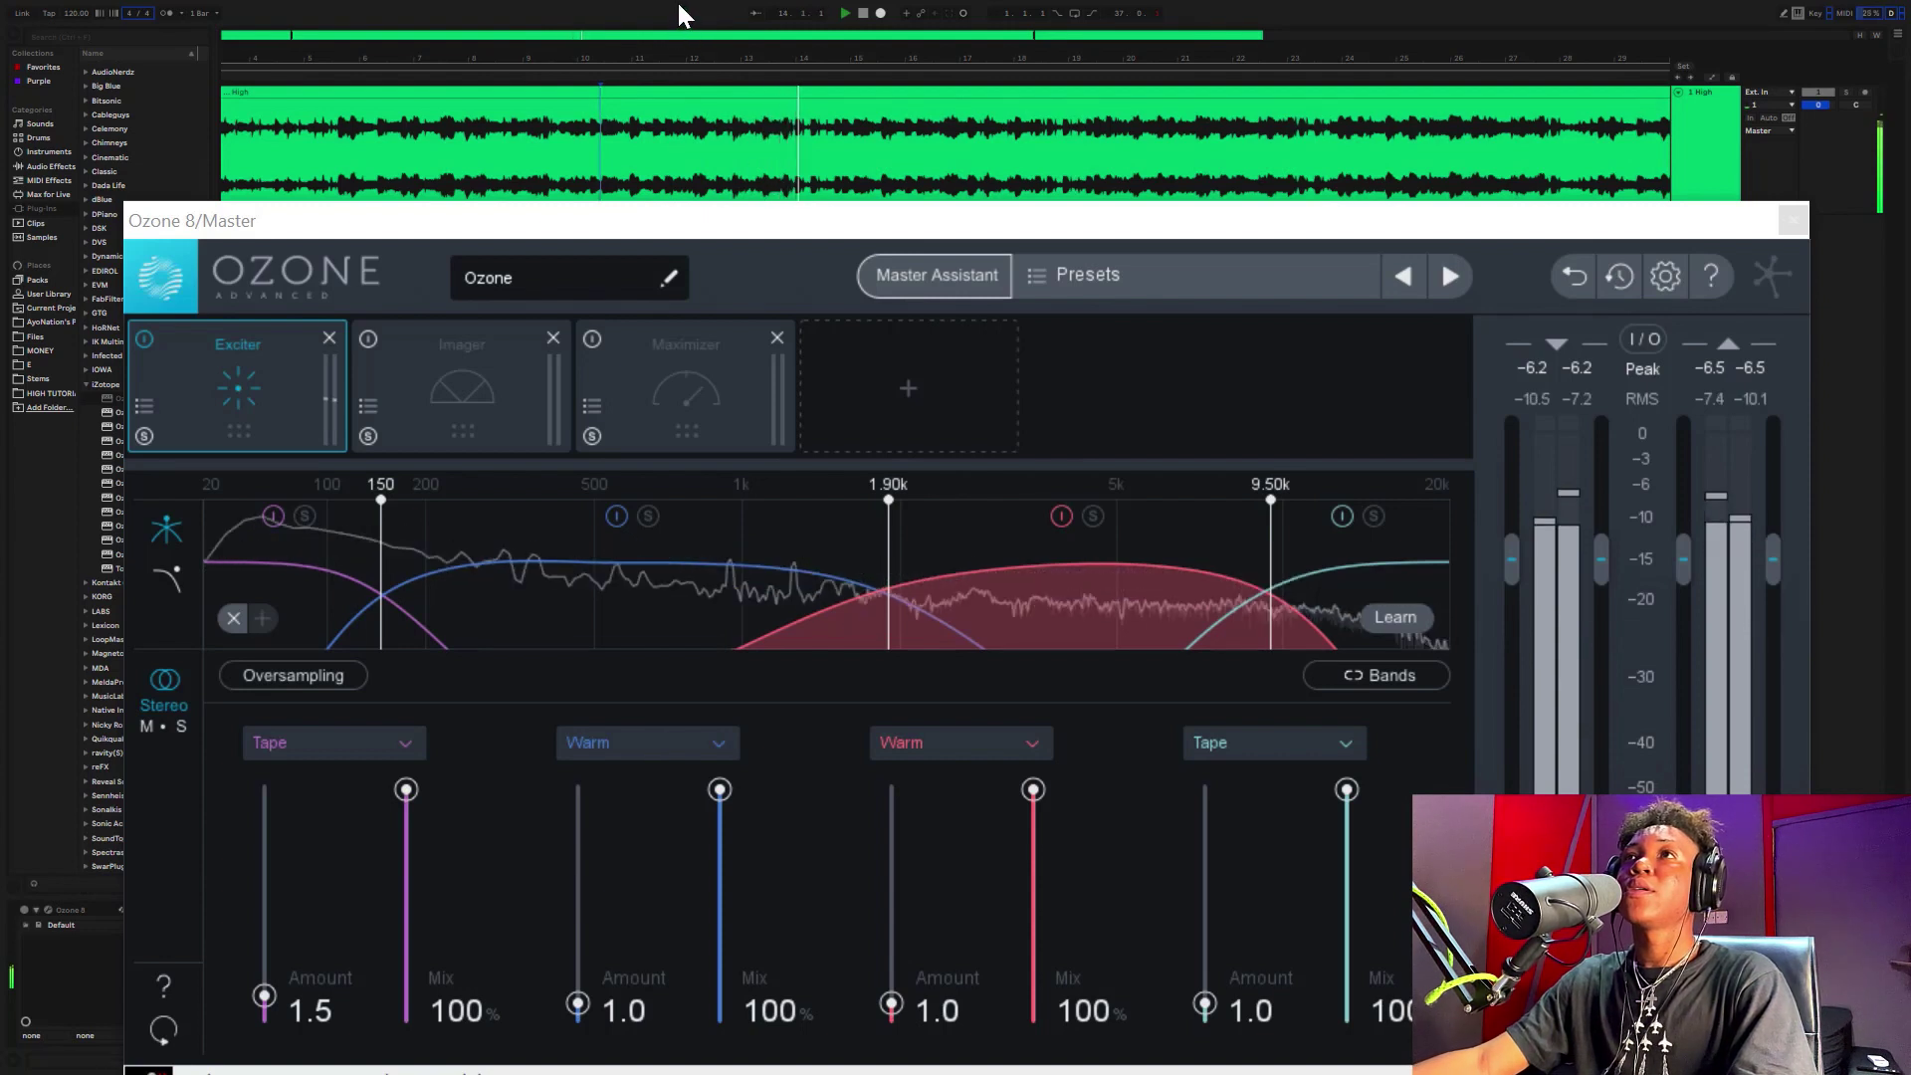
key("space")
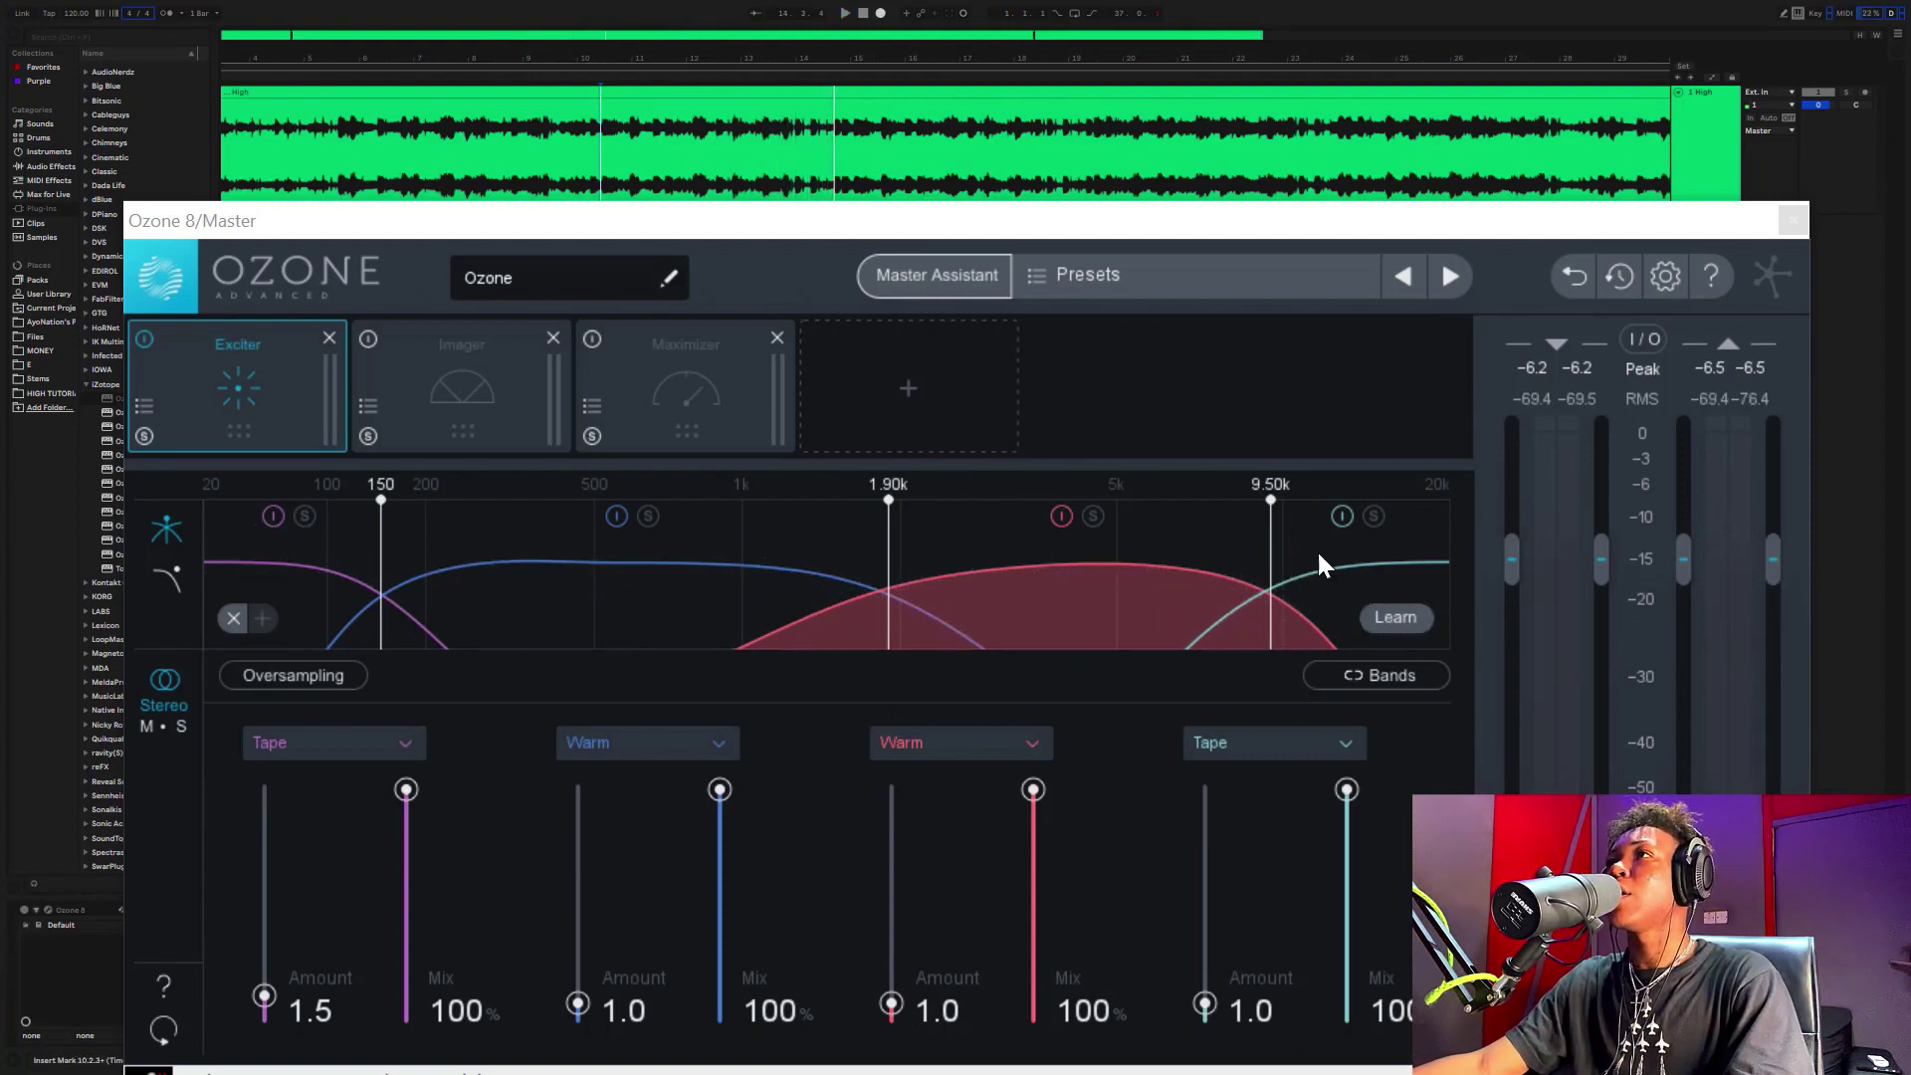
- Set the Exciter's highest band amount to 1.5 while listening to it soloed, and turn the solo off
left_click(1372, 516)
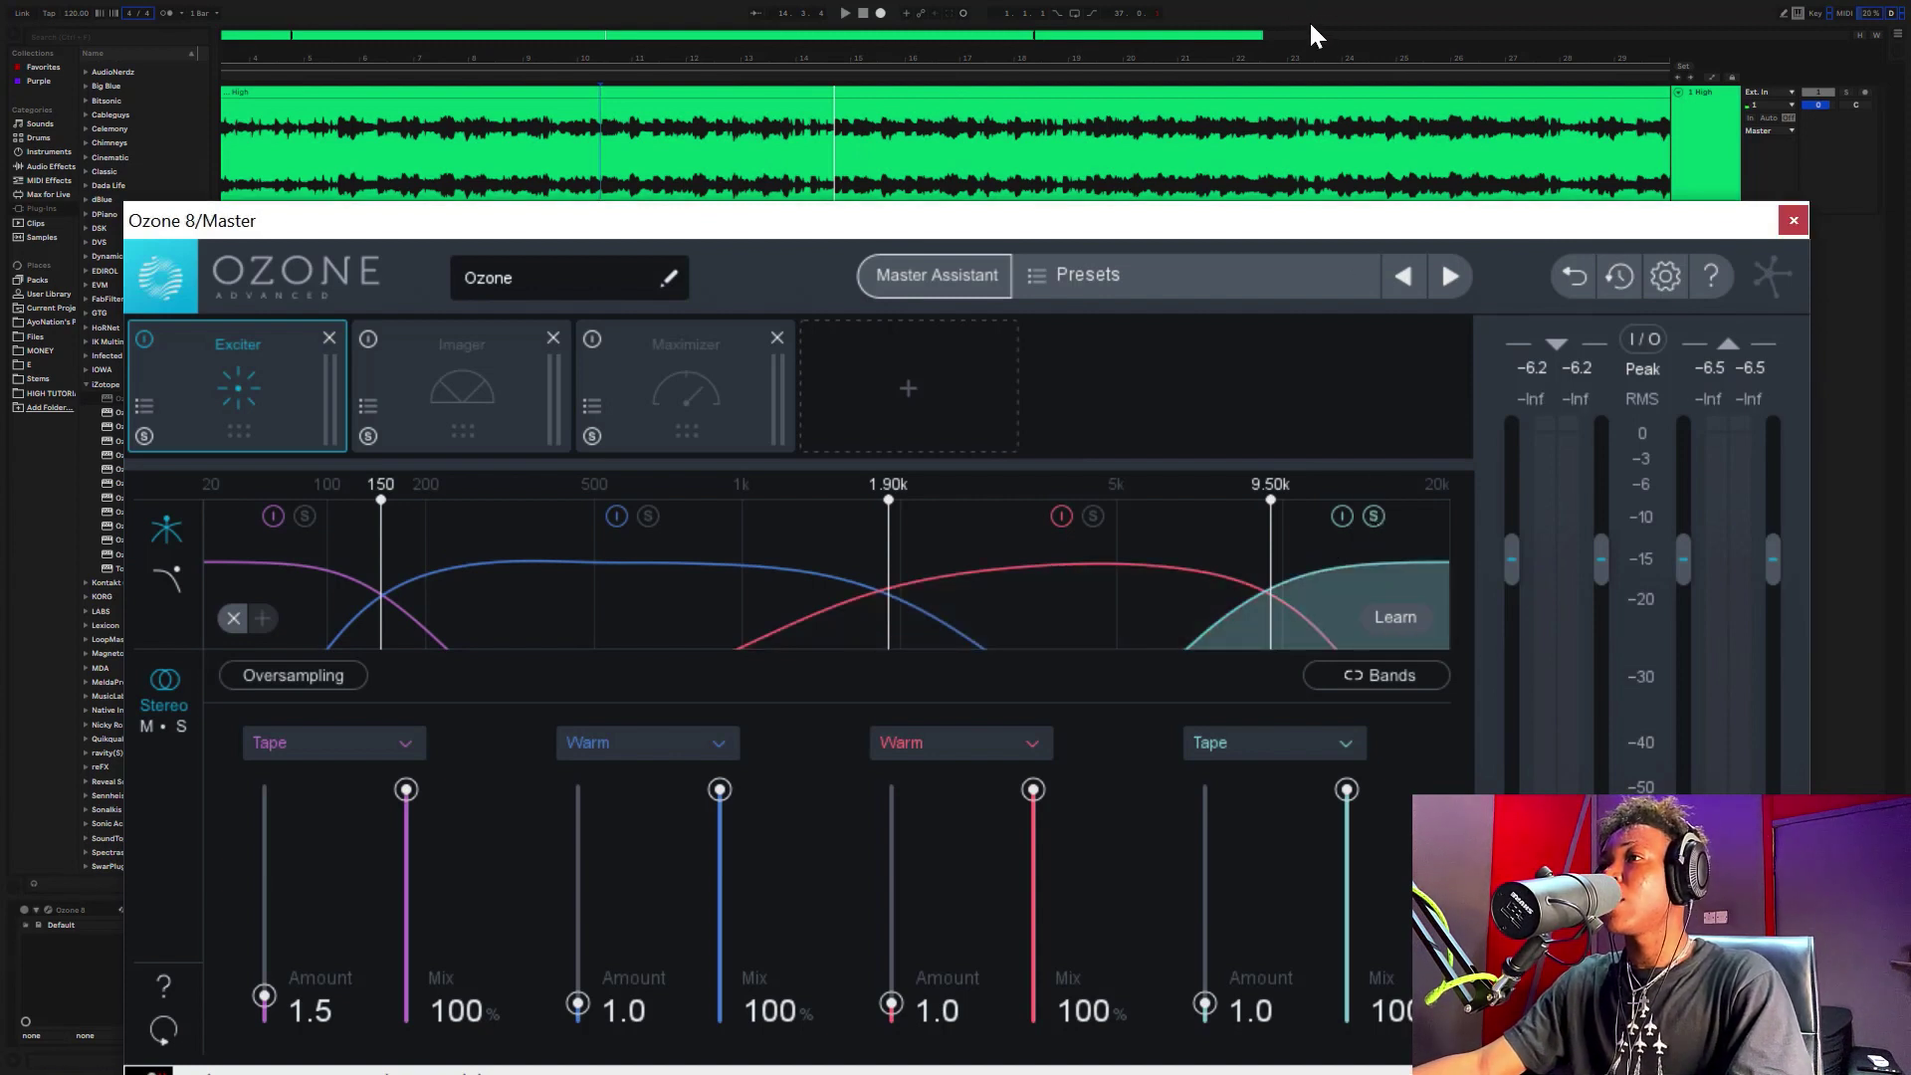
key("space")
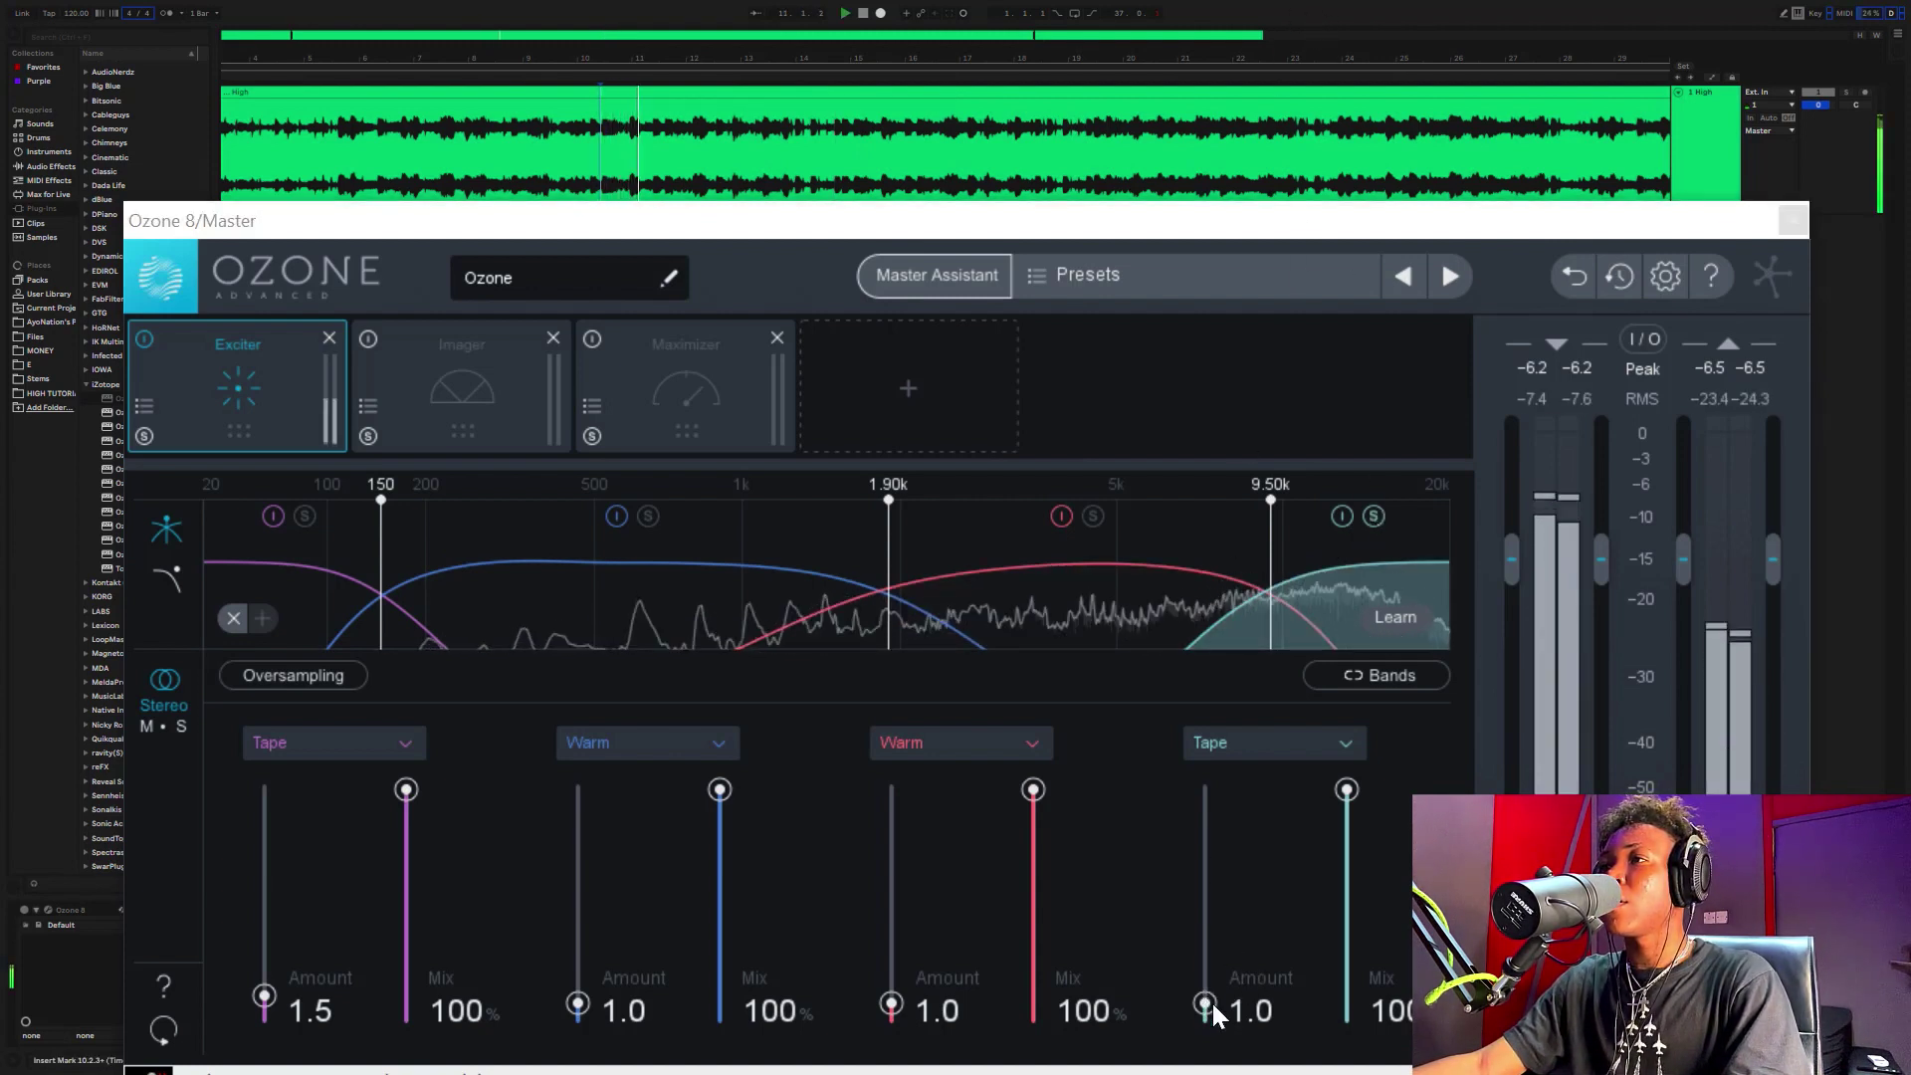
left_click_drag(1209, 1004, 1197, 996)
left_click(448, 8)
key("space")
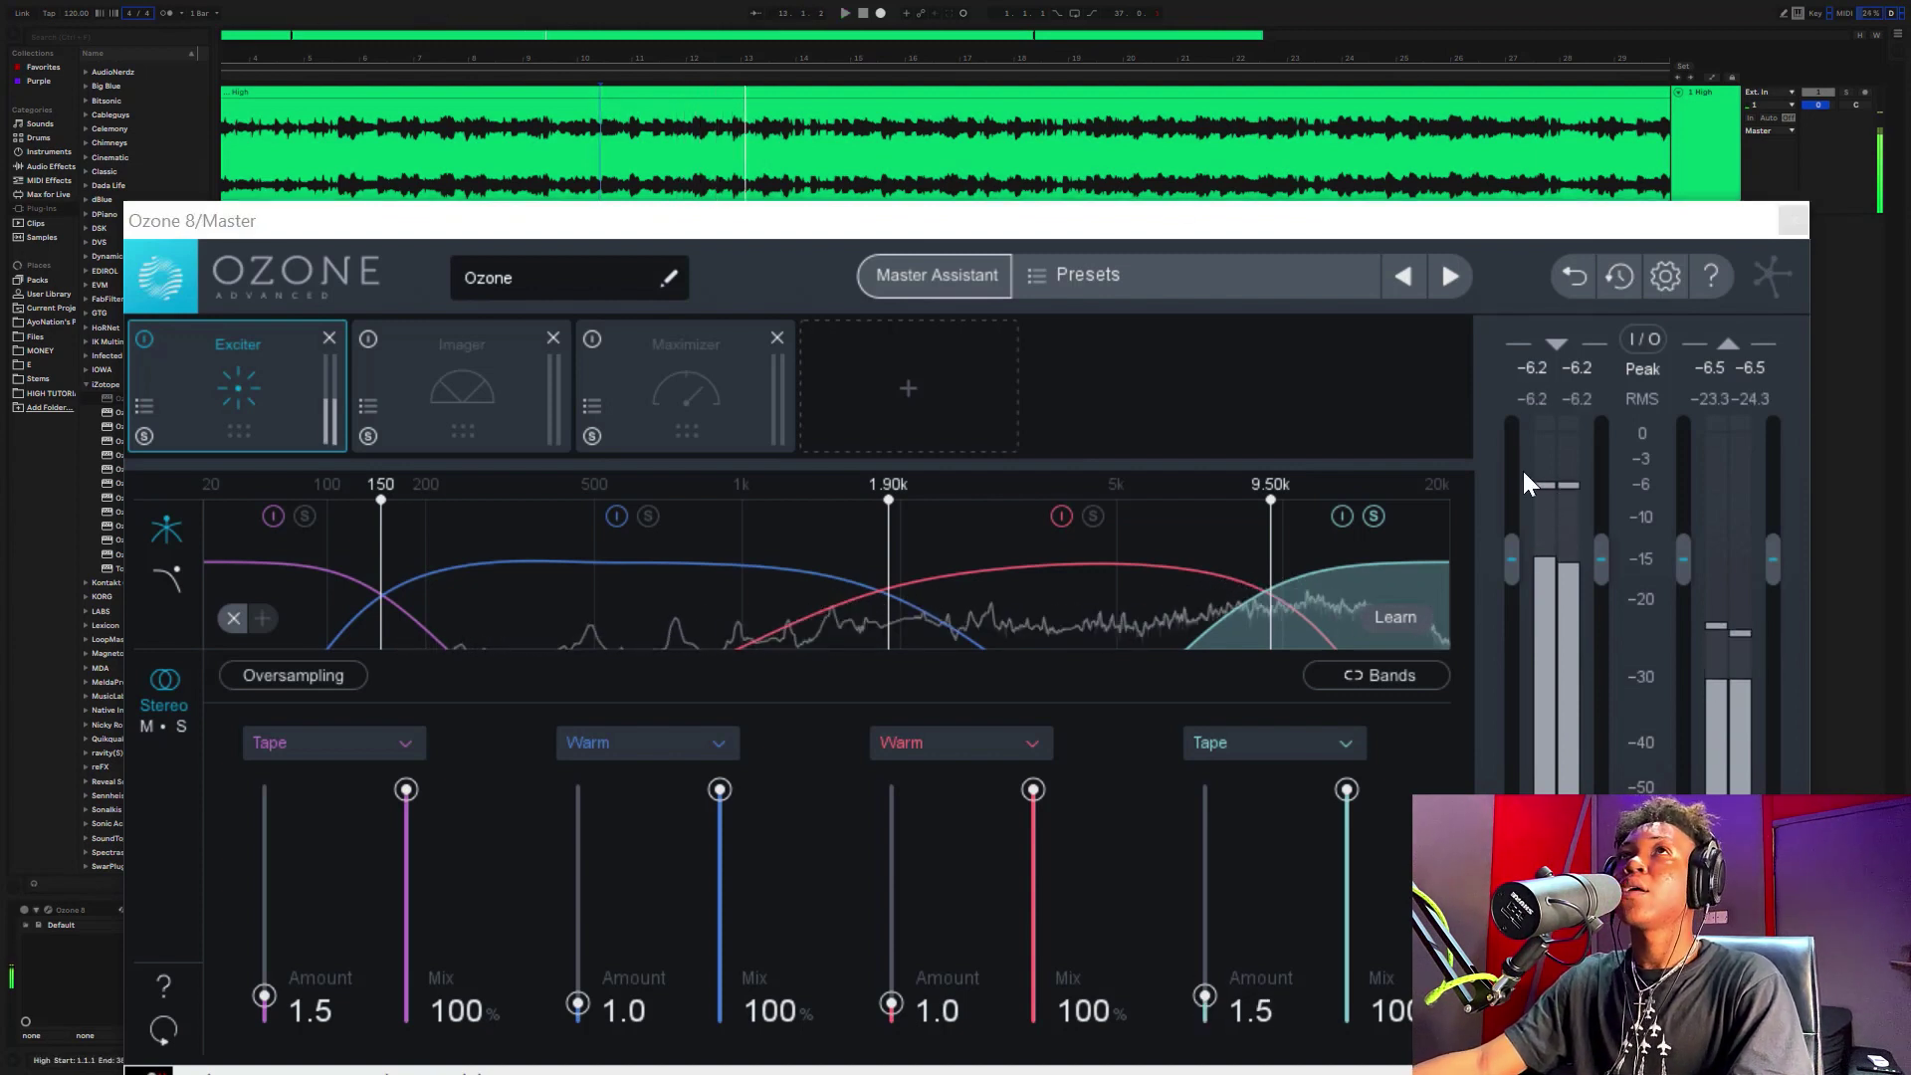
left_click(1368, 515)
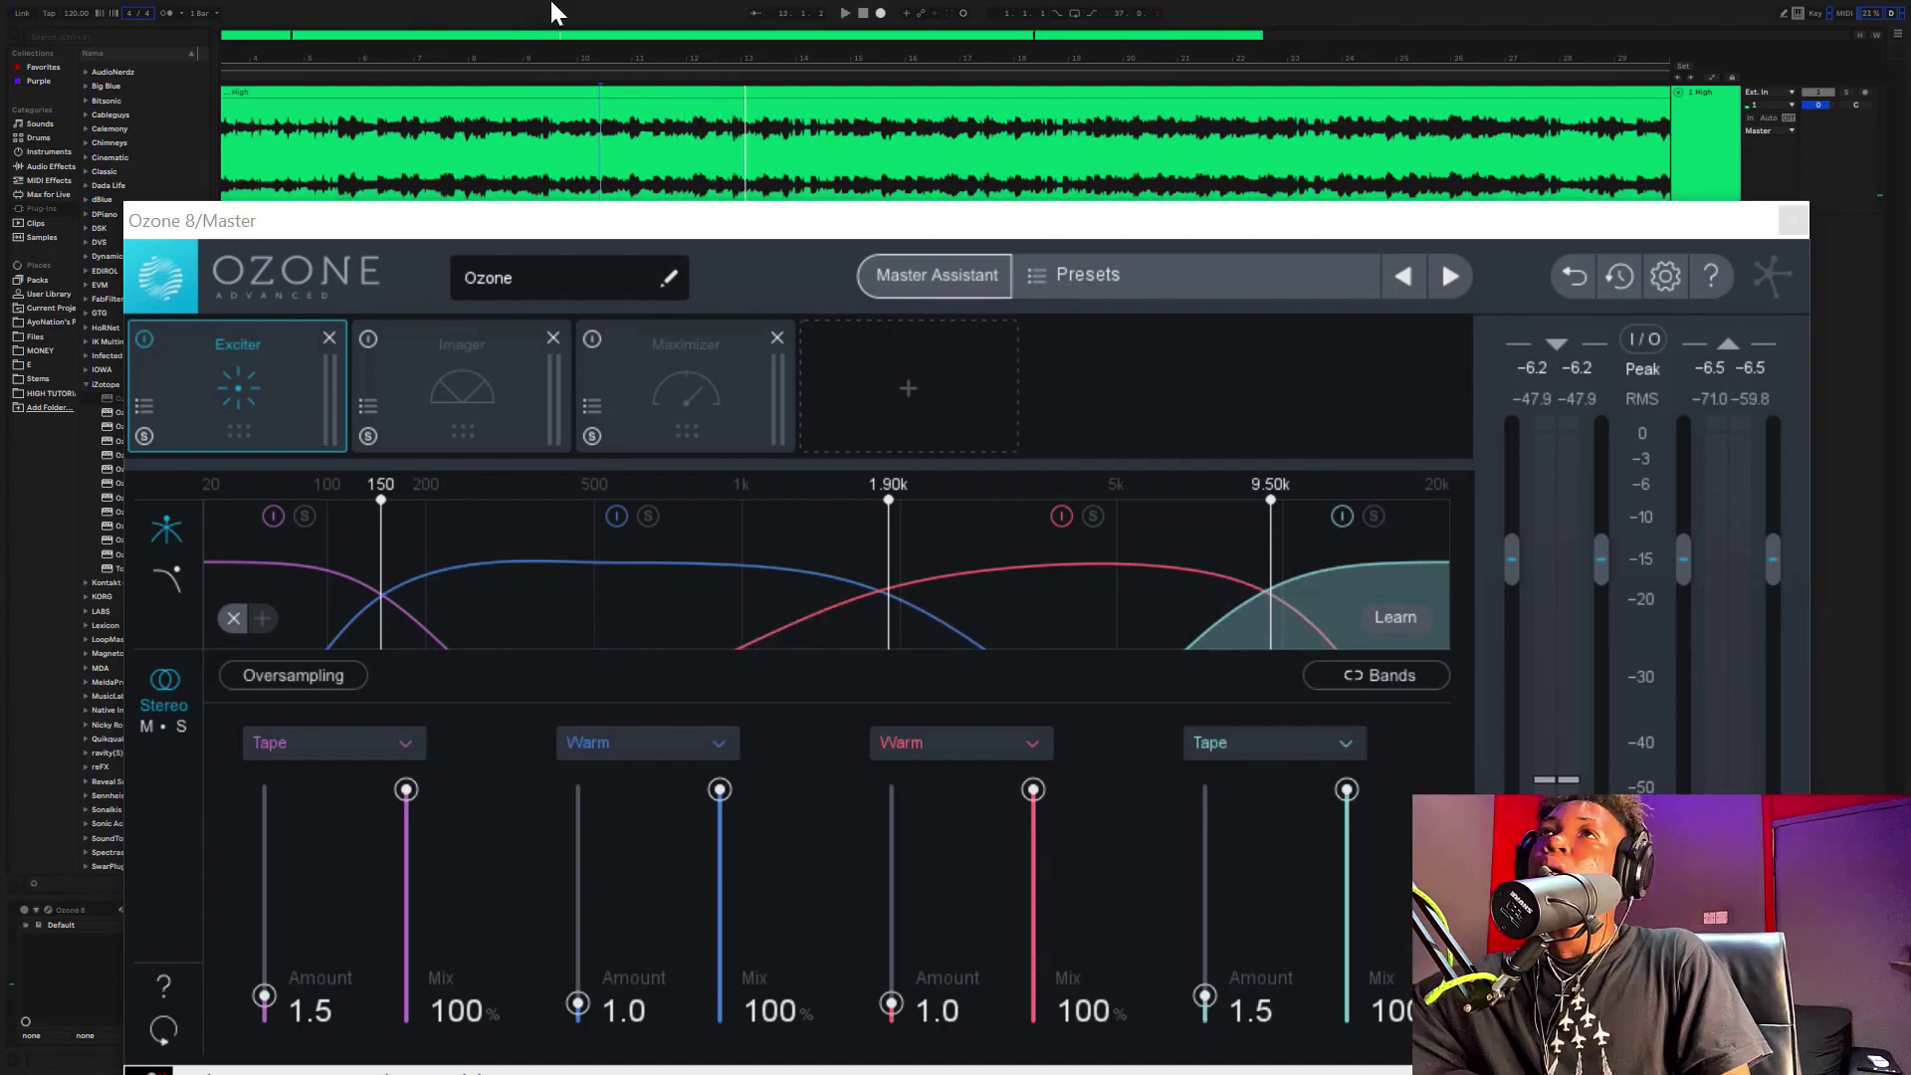
- Lower the Exciter's lowest band amount to 1.3 while playing the full mix, and replay the section to check it
key("space")
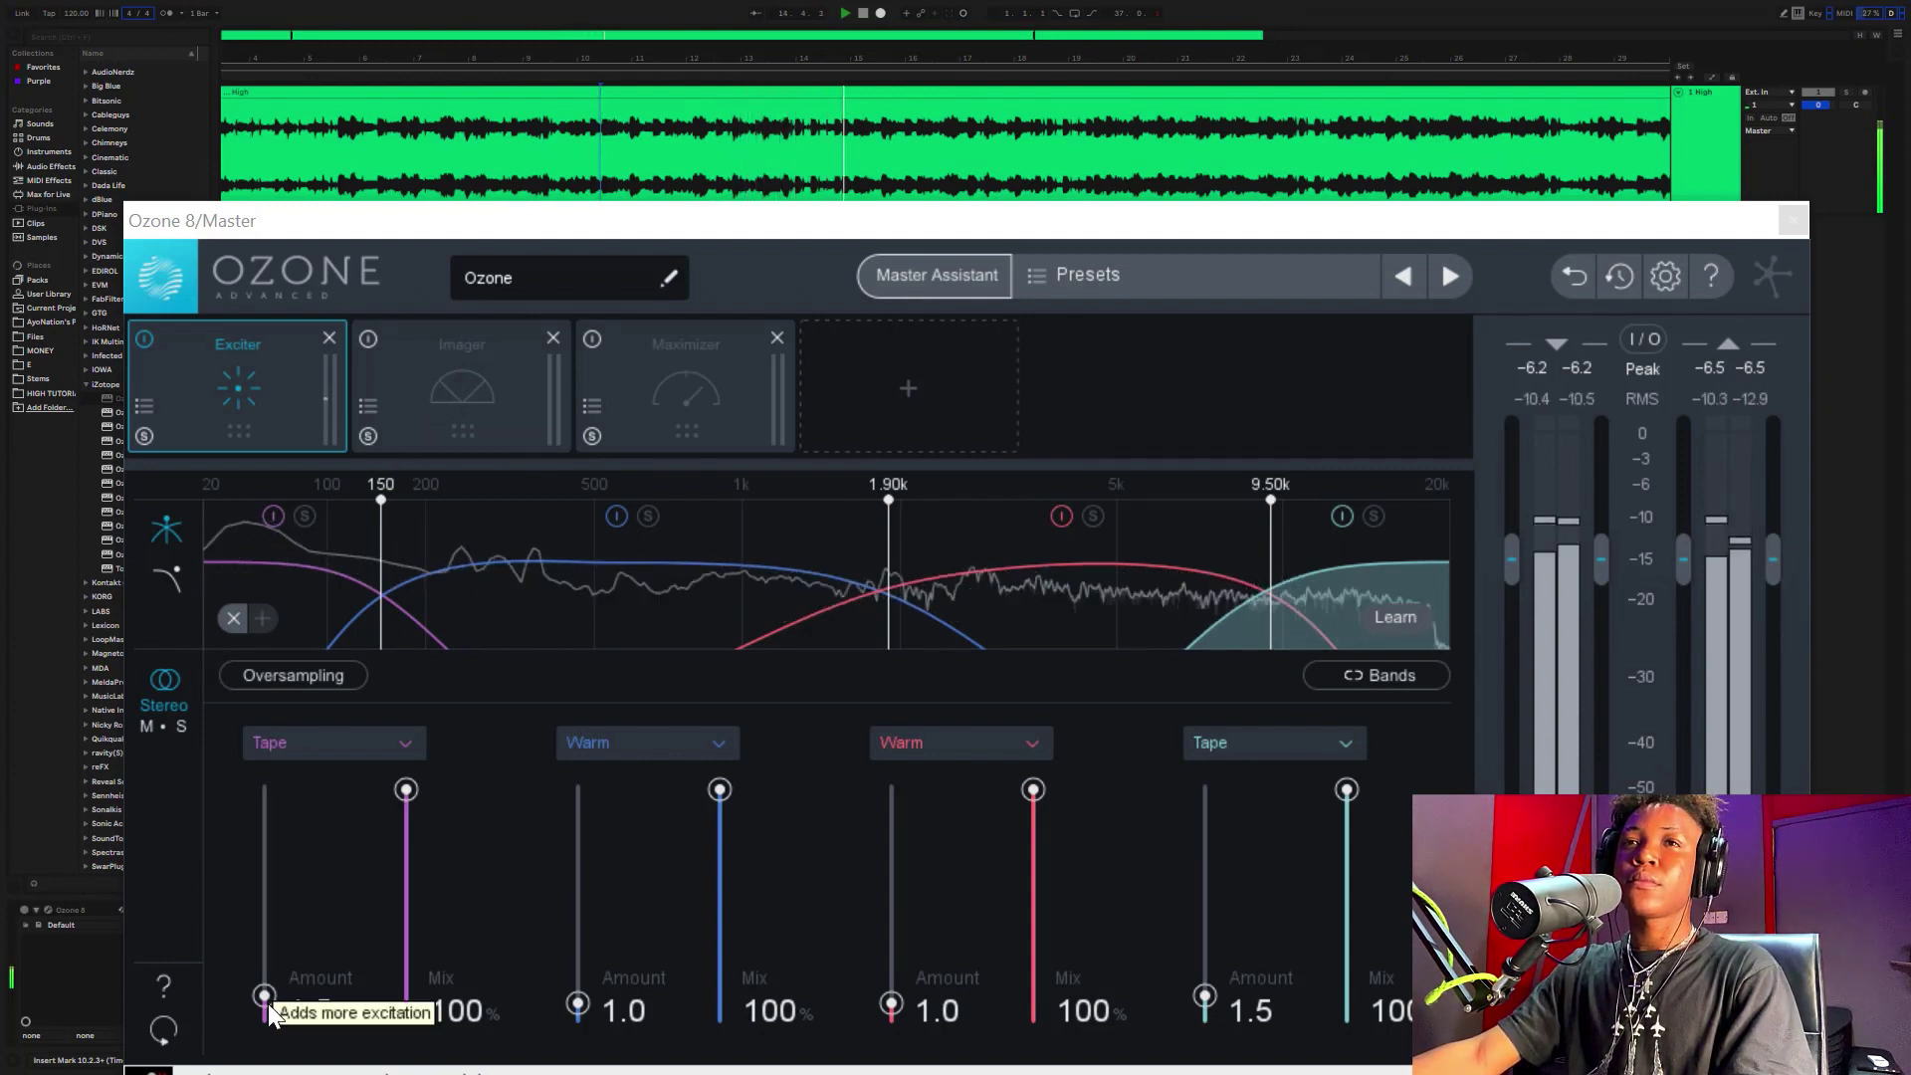
scroll(267, 993, "down", 3)
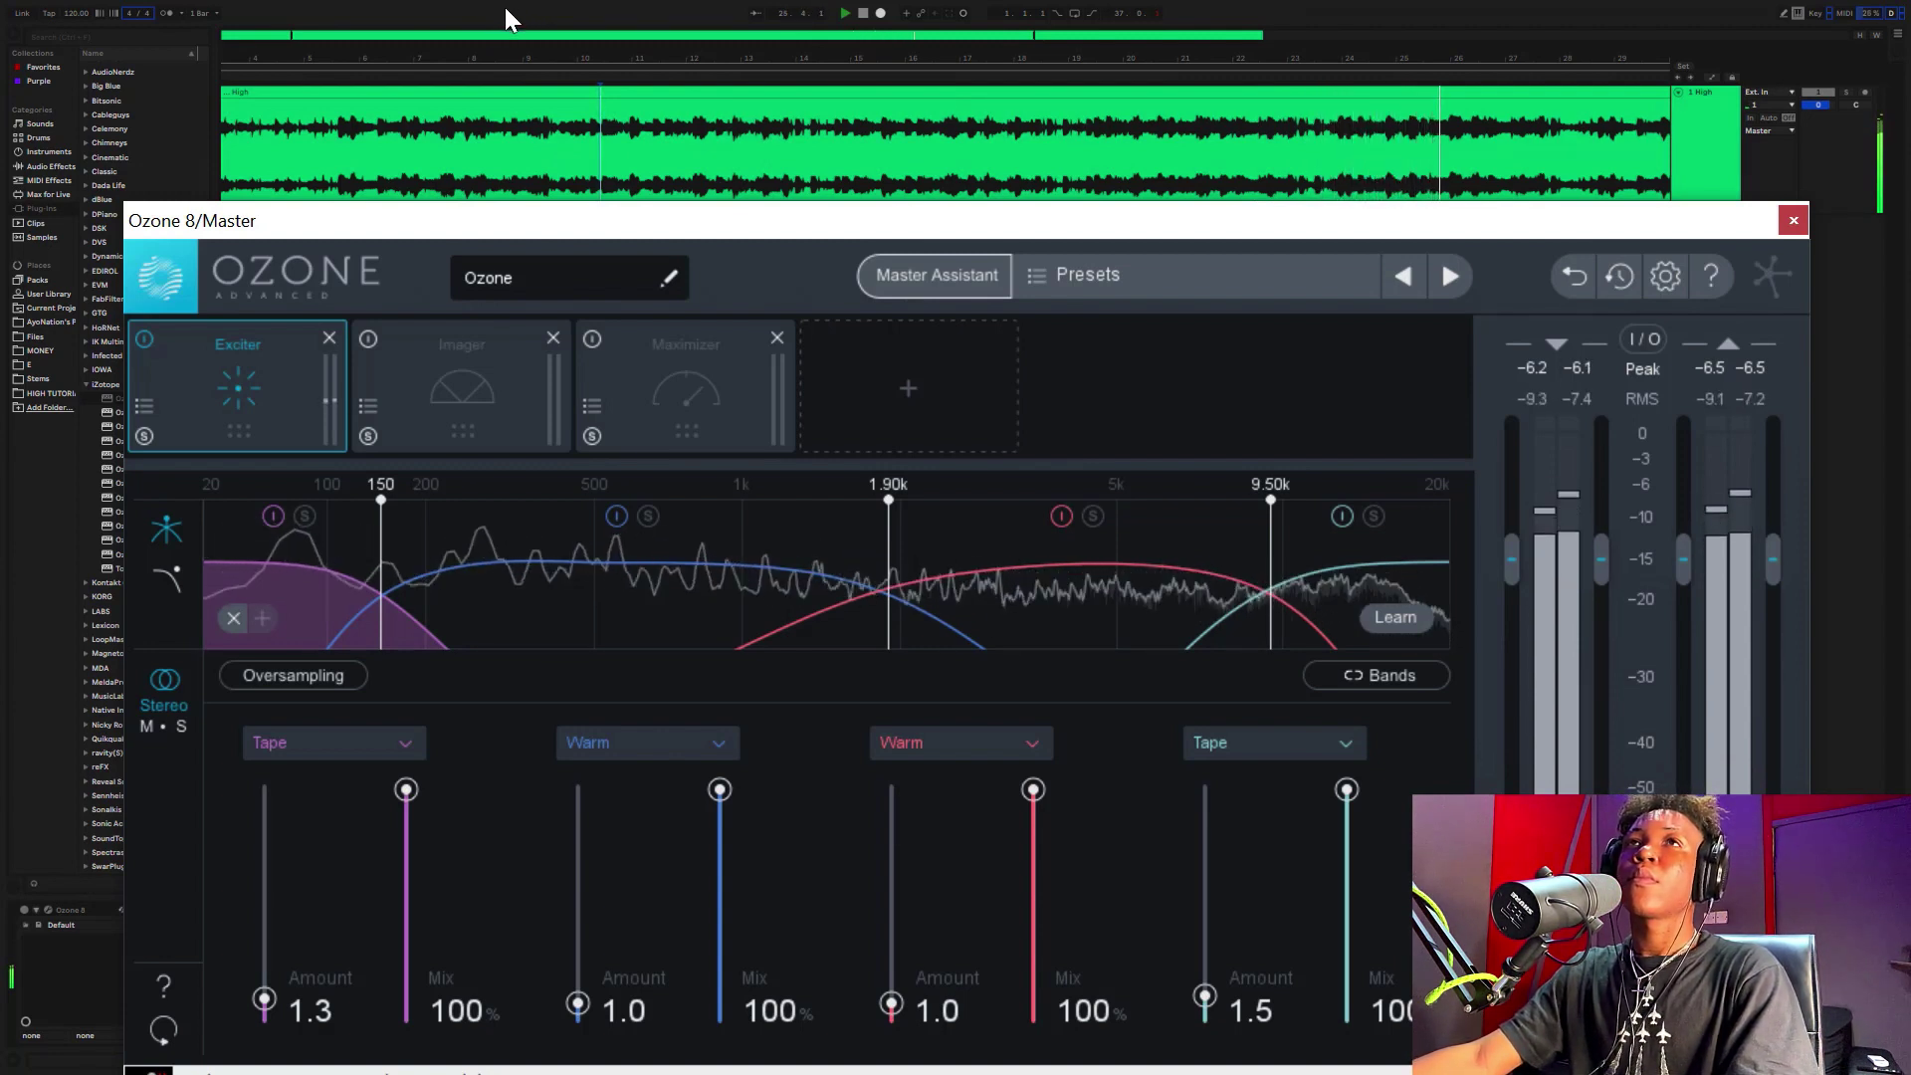
key("space")
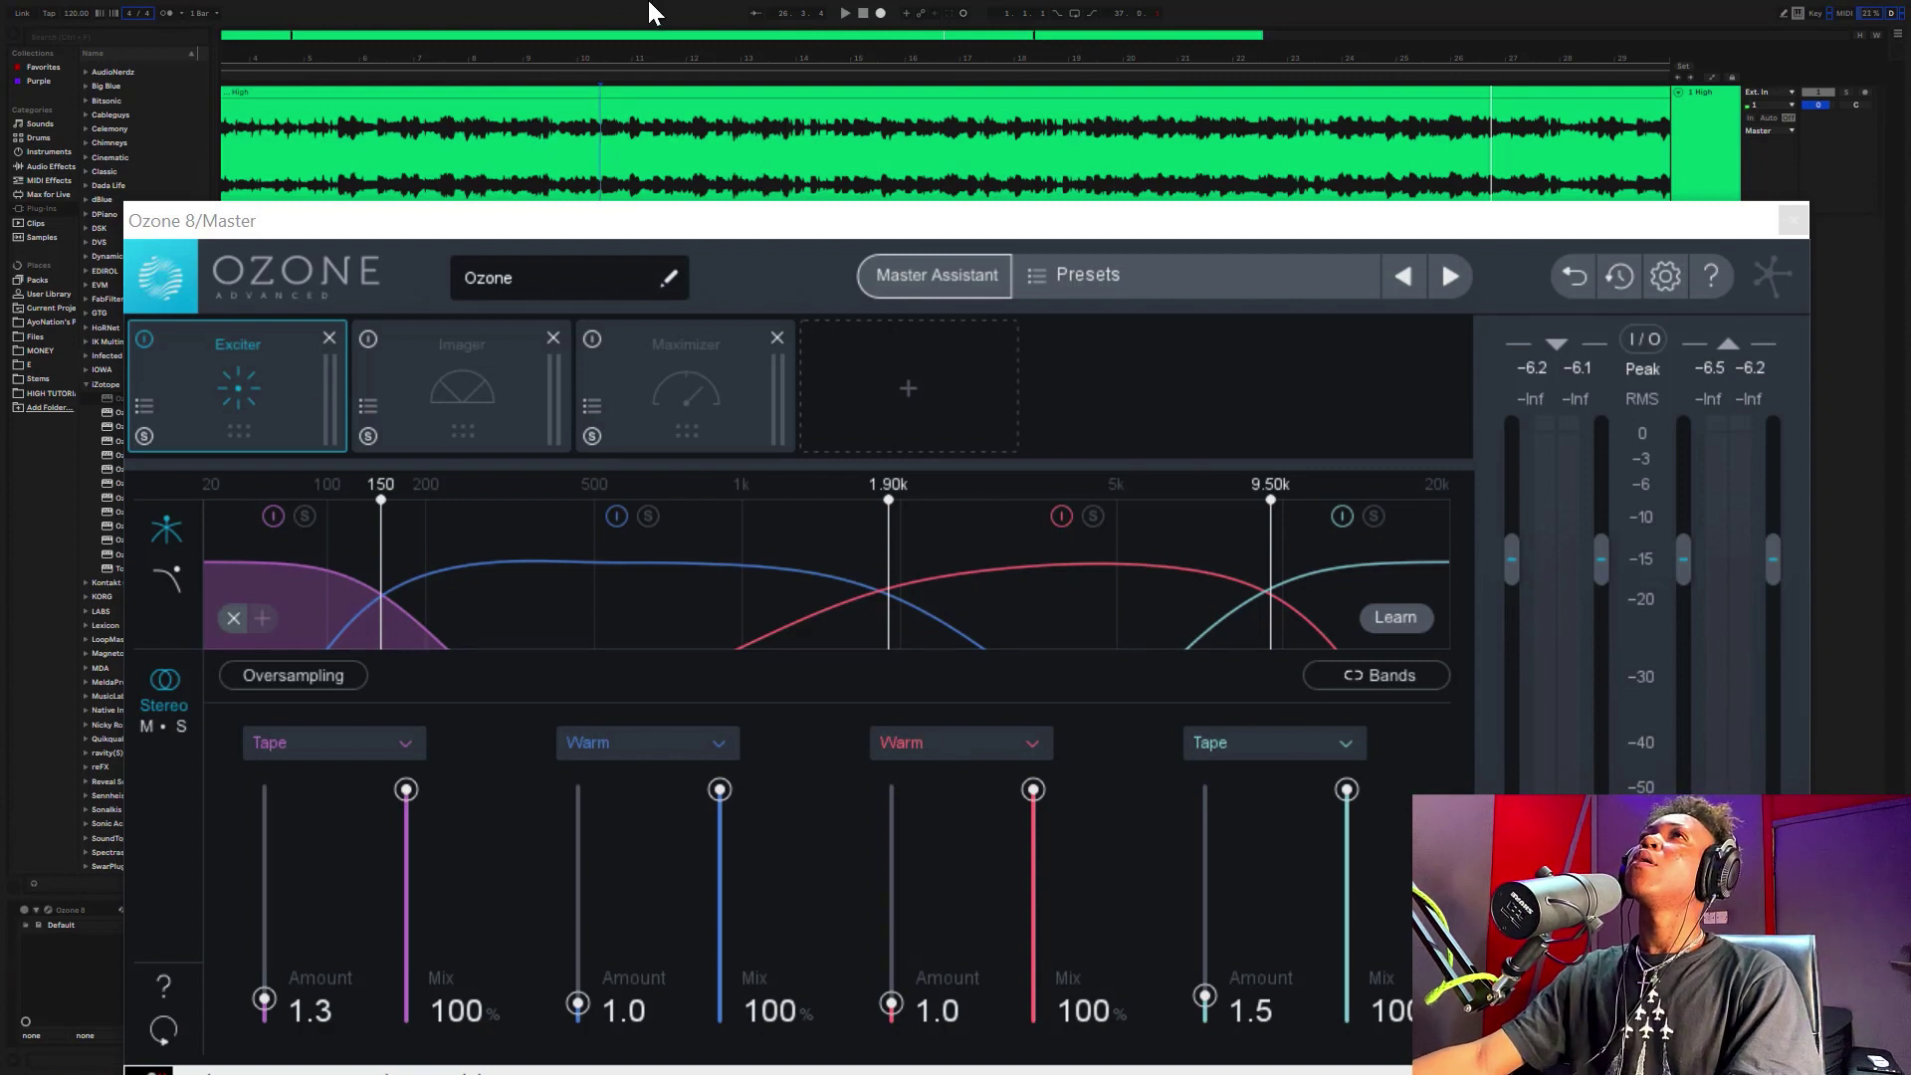
key("space")
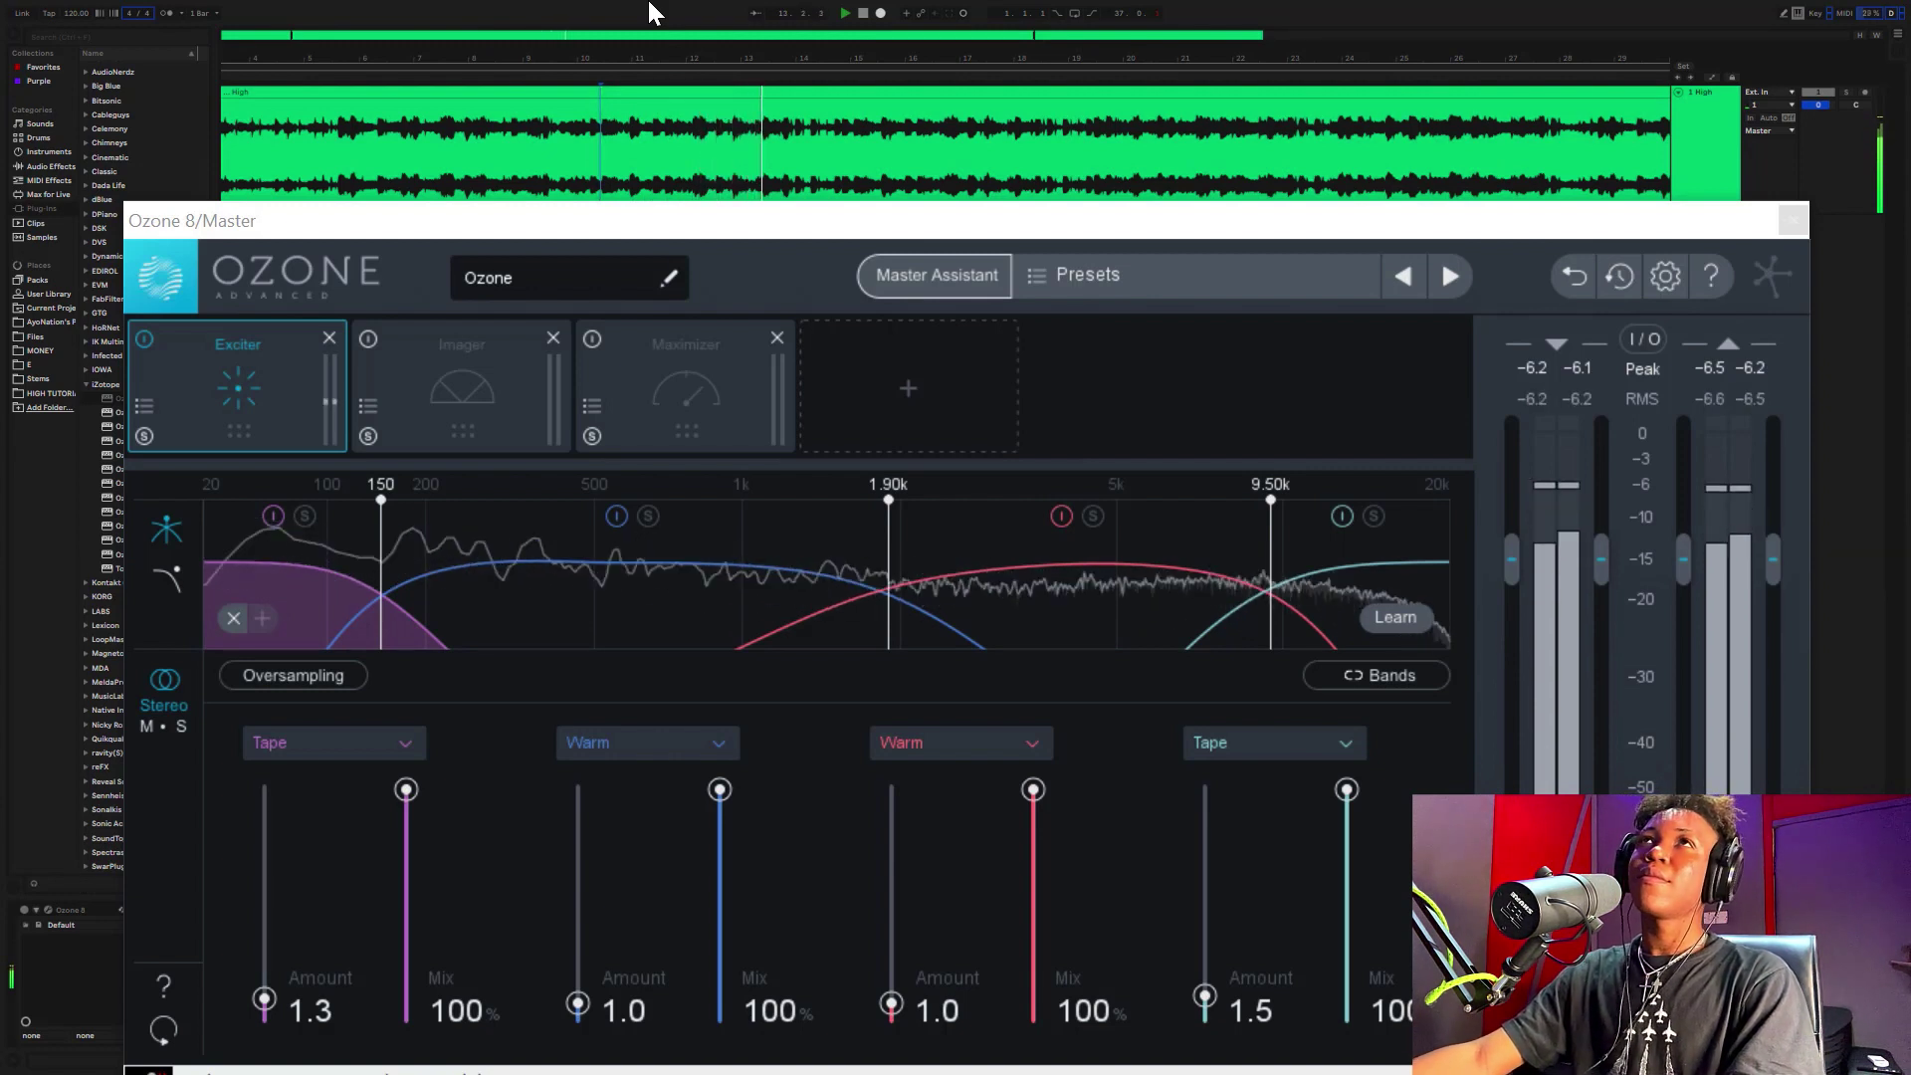
key("space")
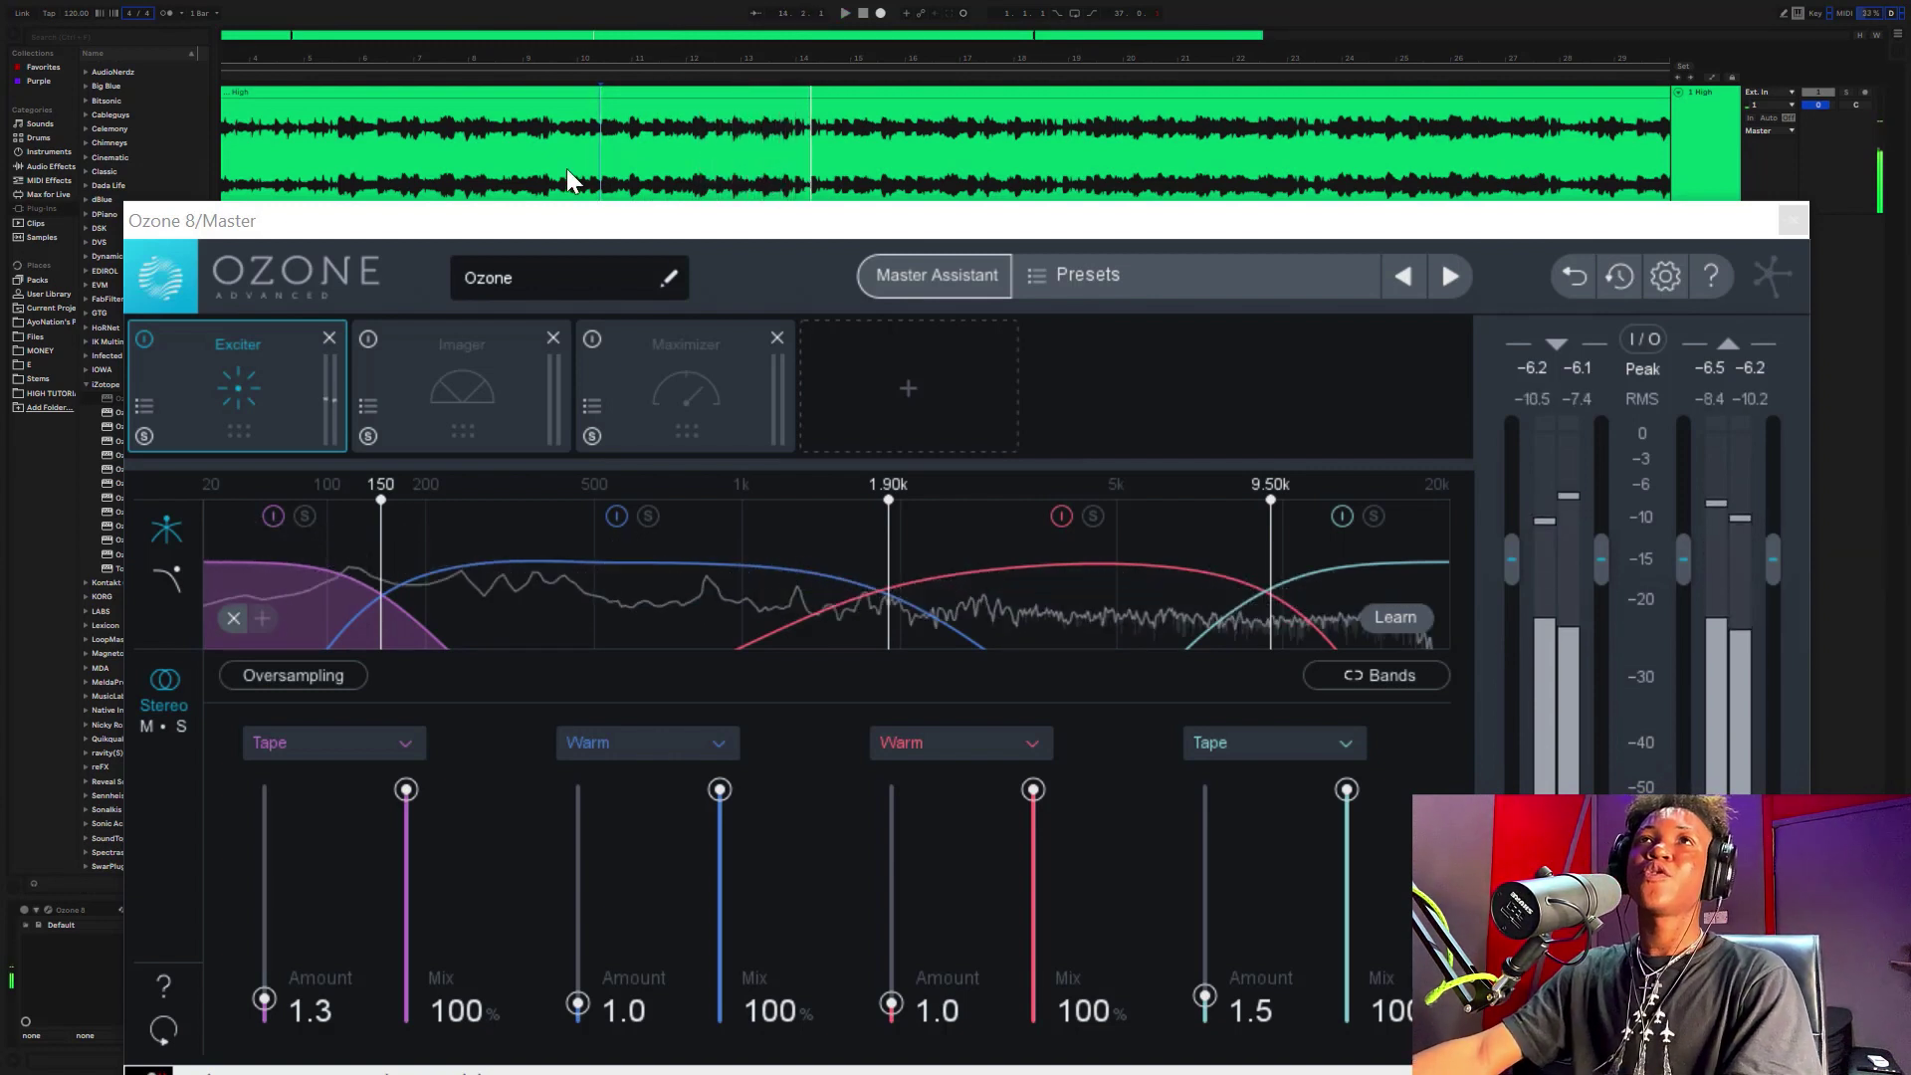
- Enable the Imager module and switch on its Stereoize option at 8.0 ms
left_click(478, 360)
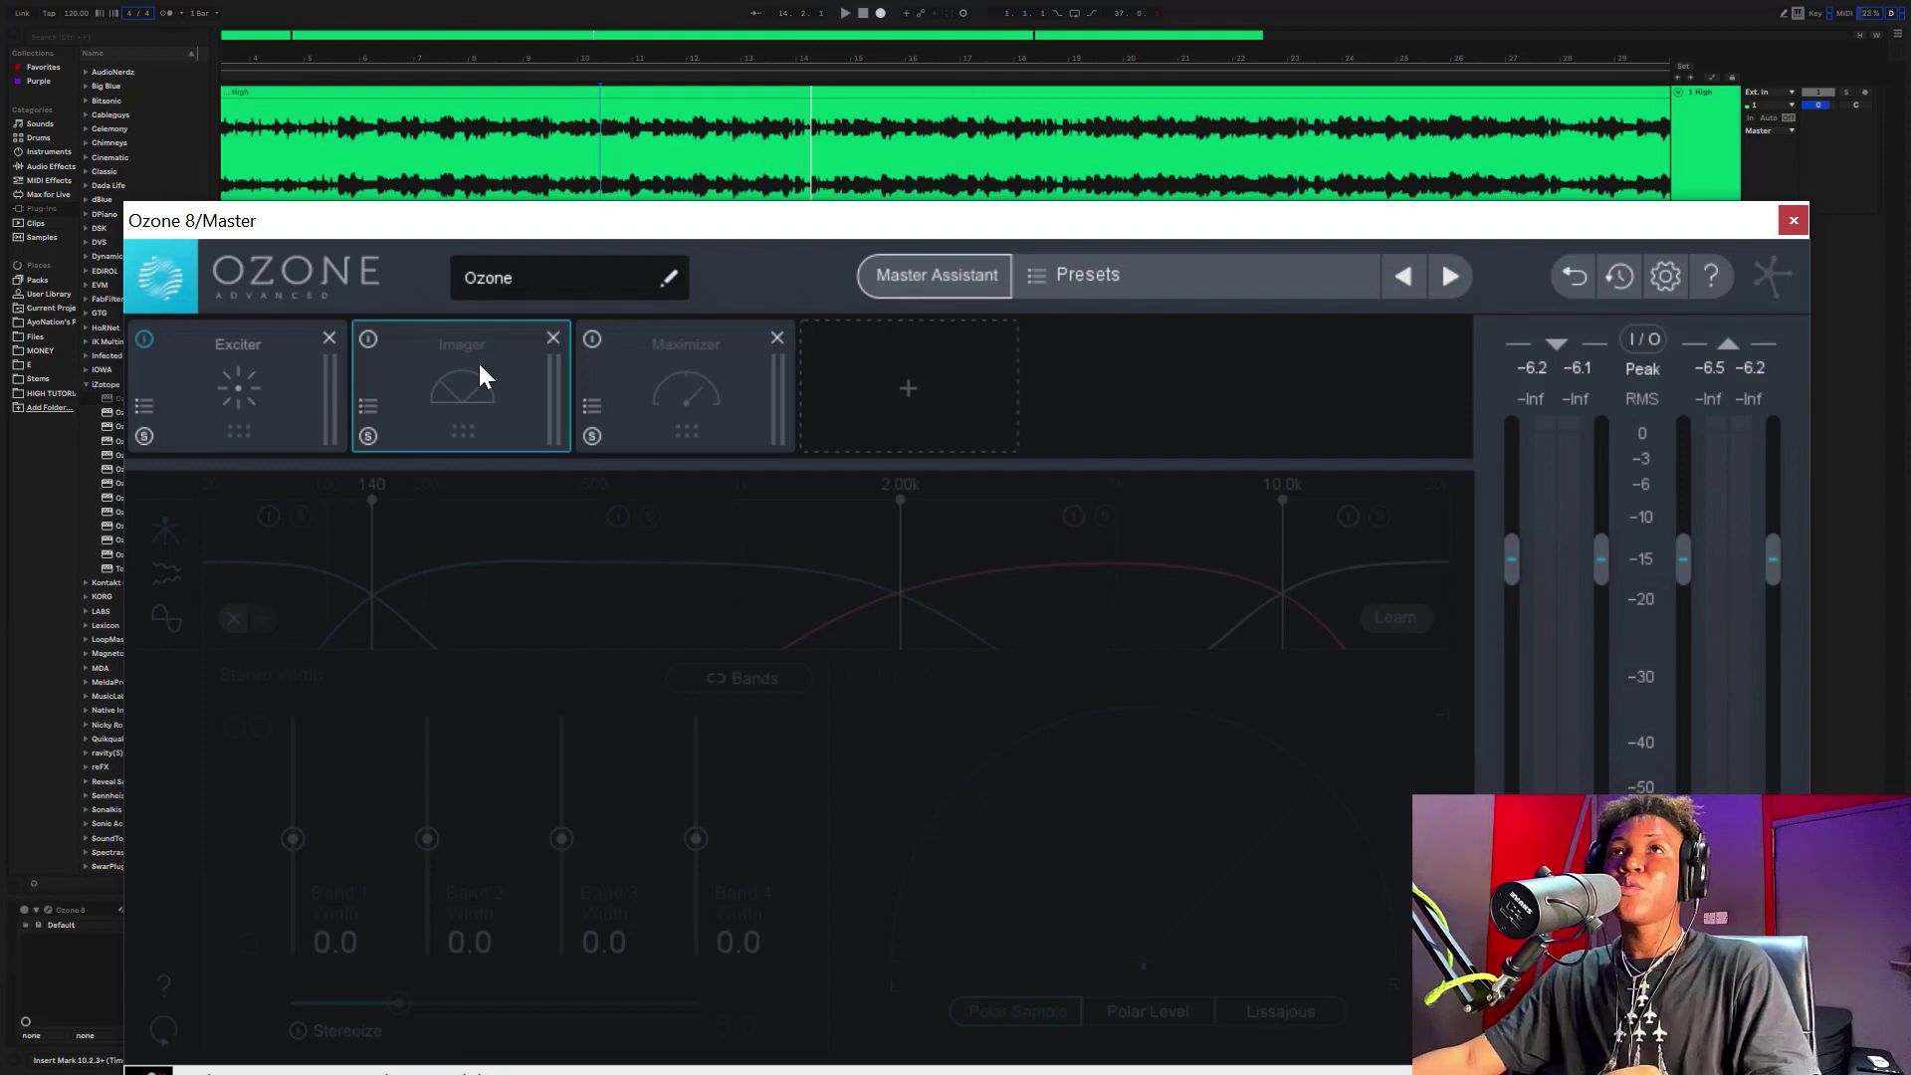
left_click(368, 340)
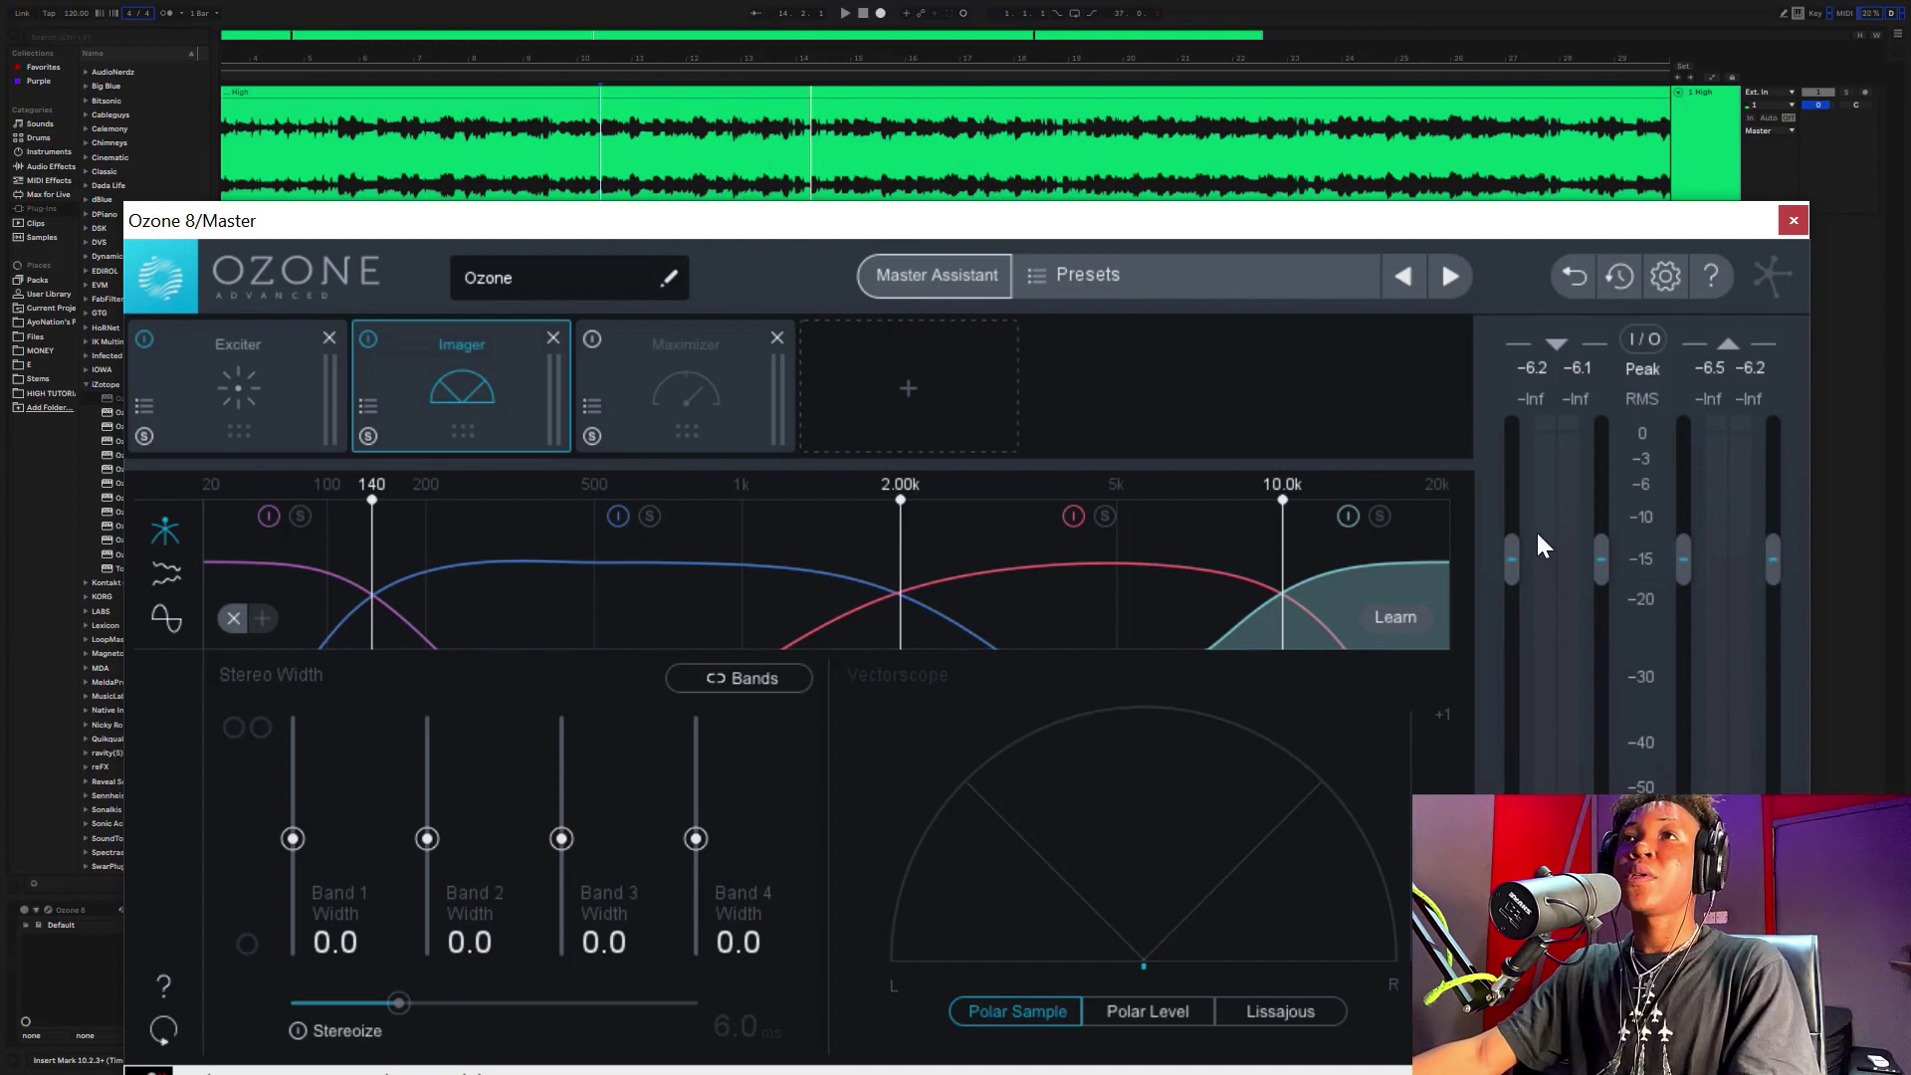
left_click(333, 1031)
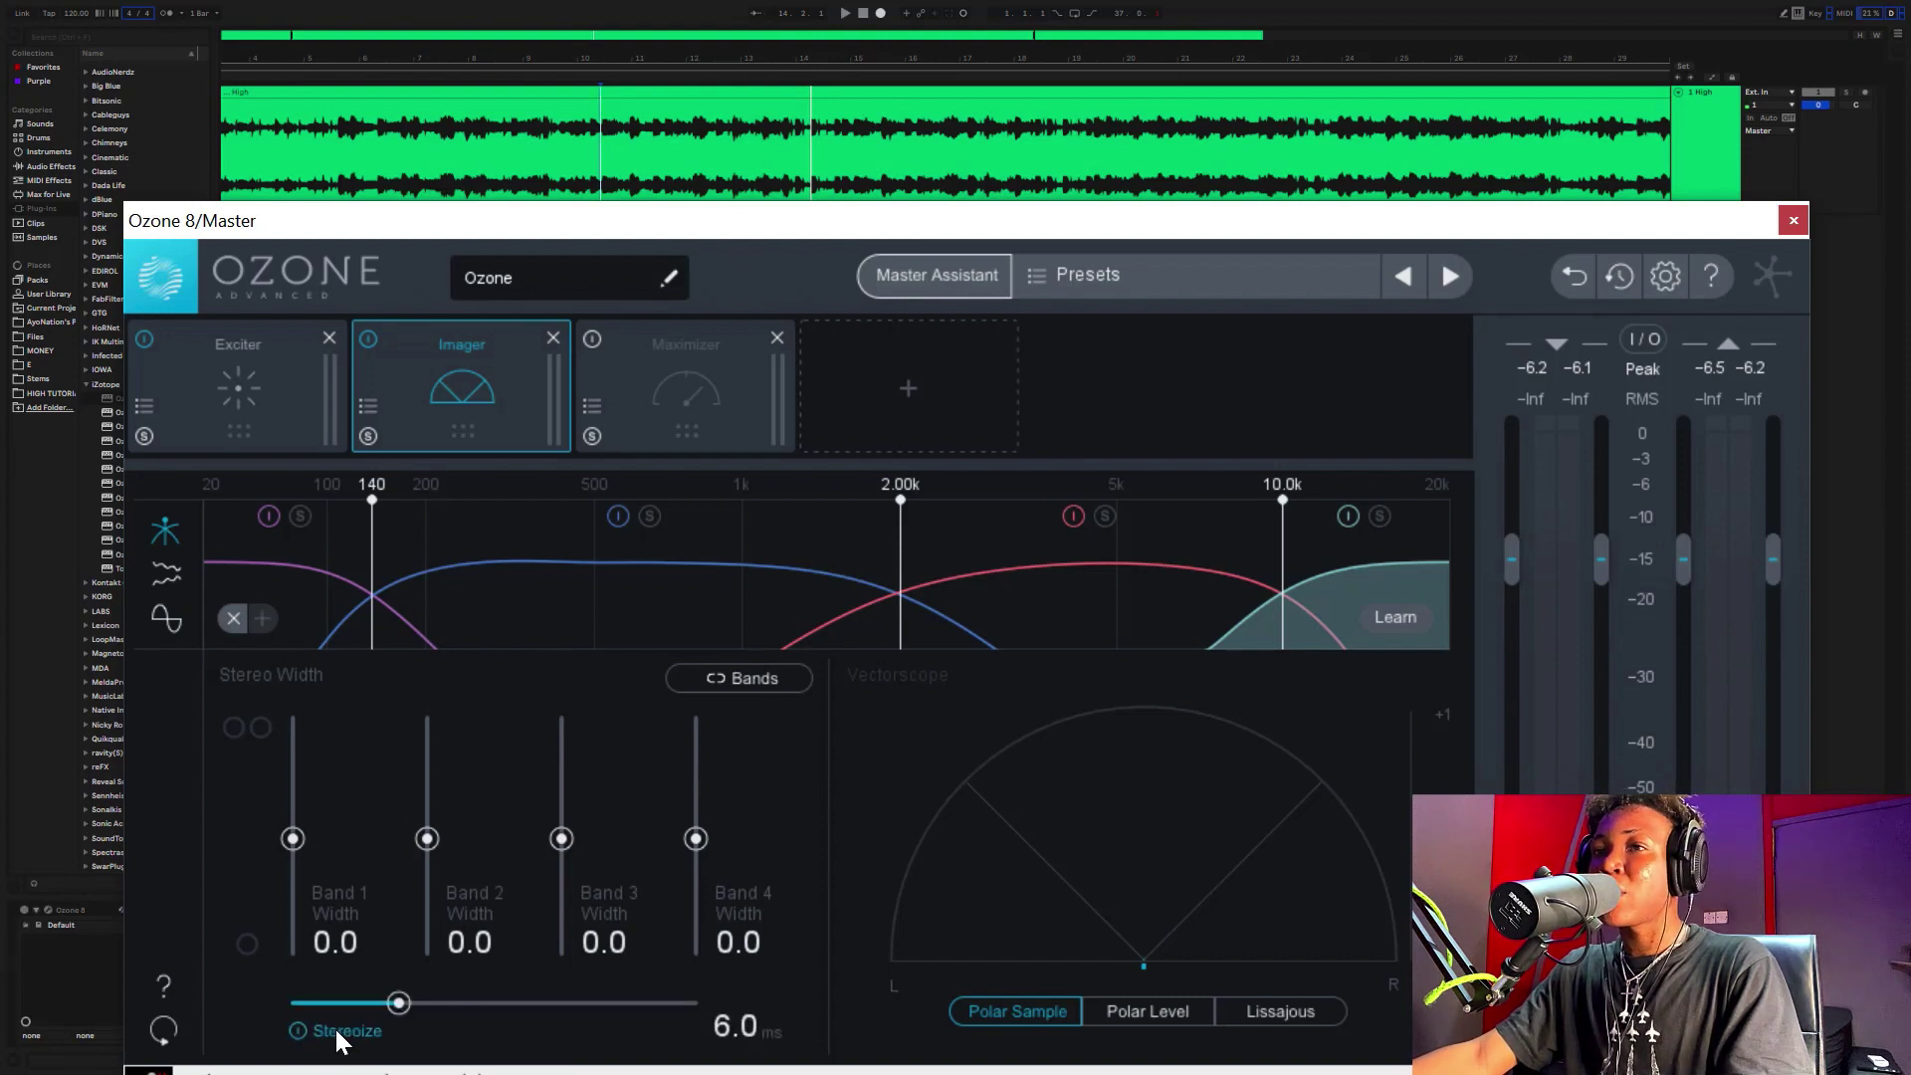
left_click(336, 1031)
left_click(338, 1030)
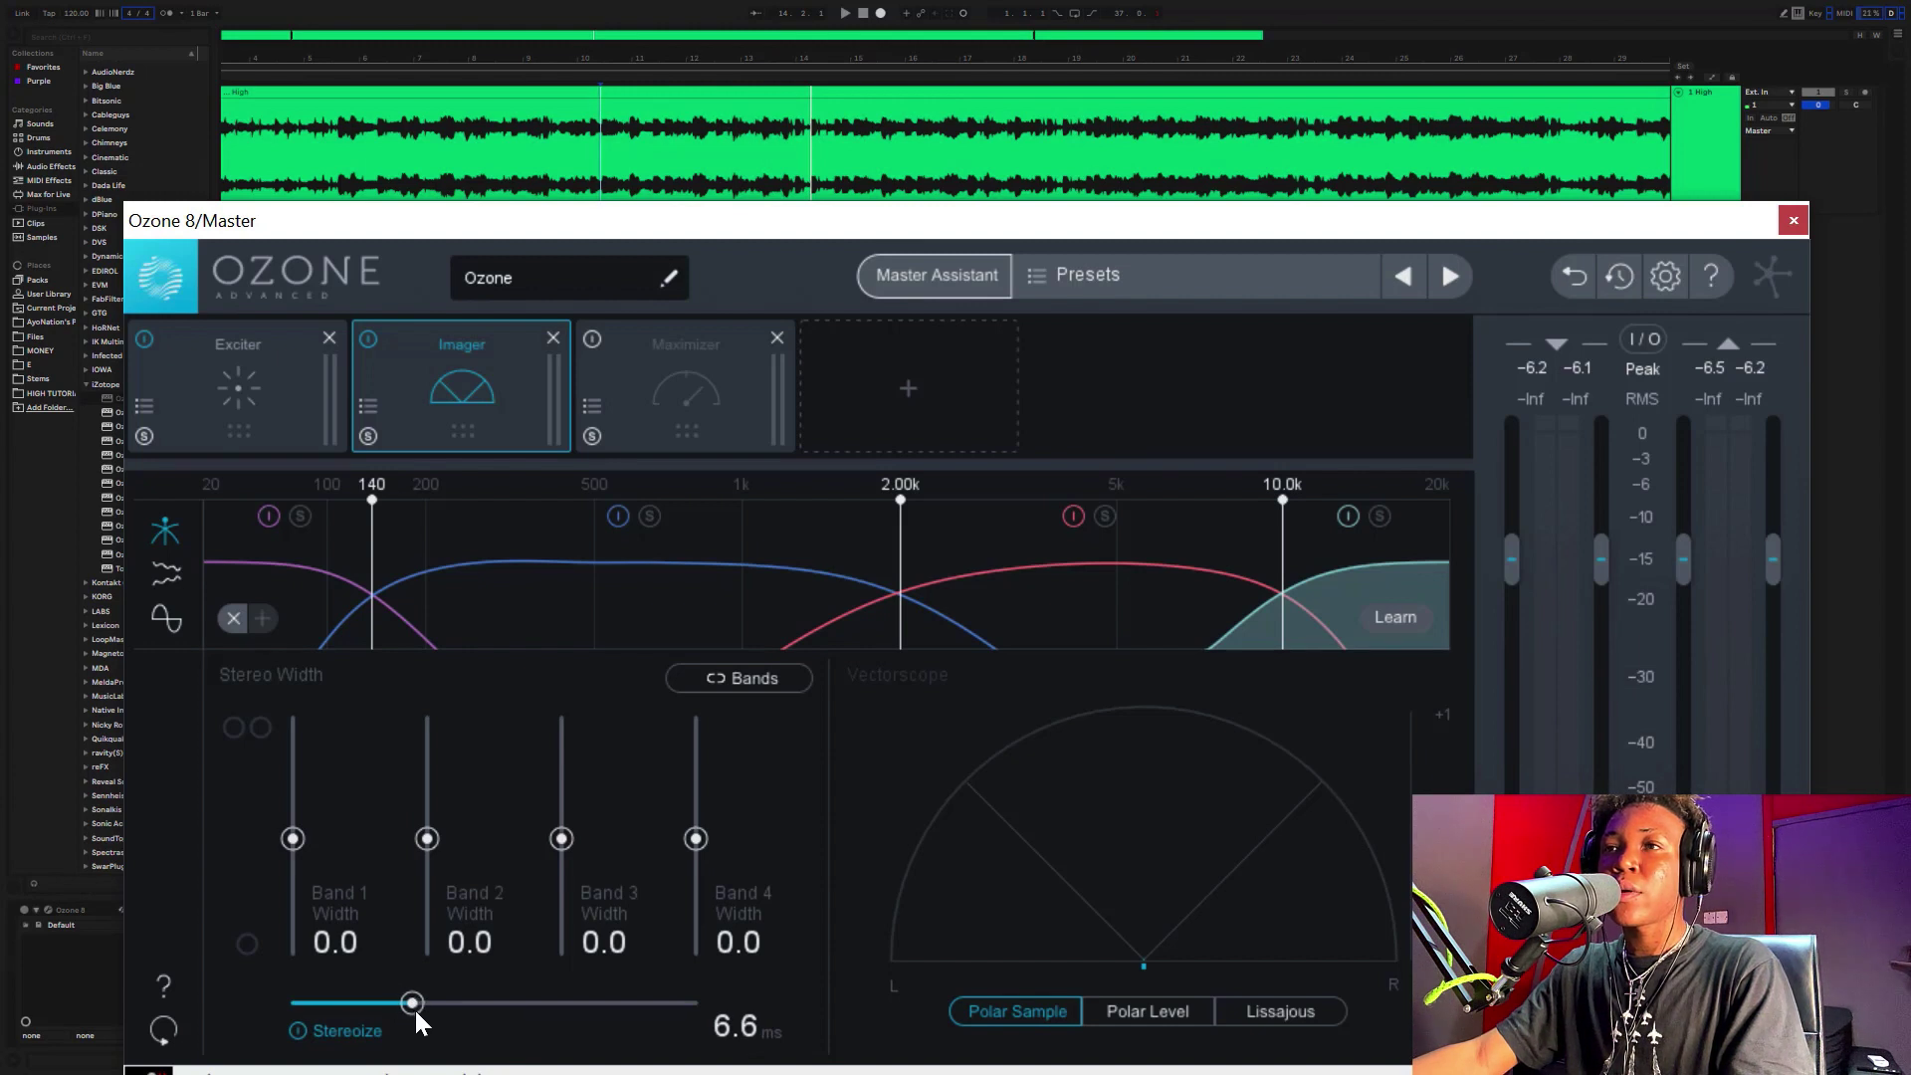
left_click_drag(416, 1013, 441, 1028)
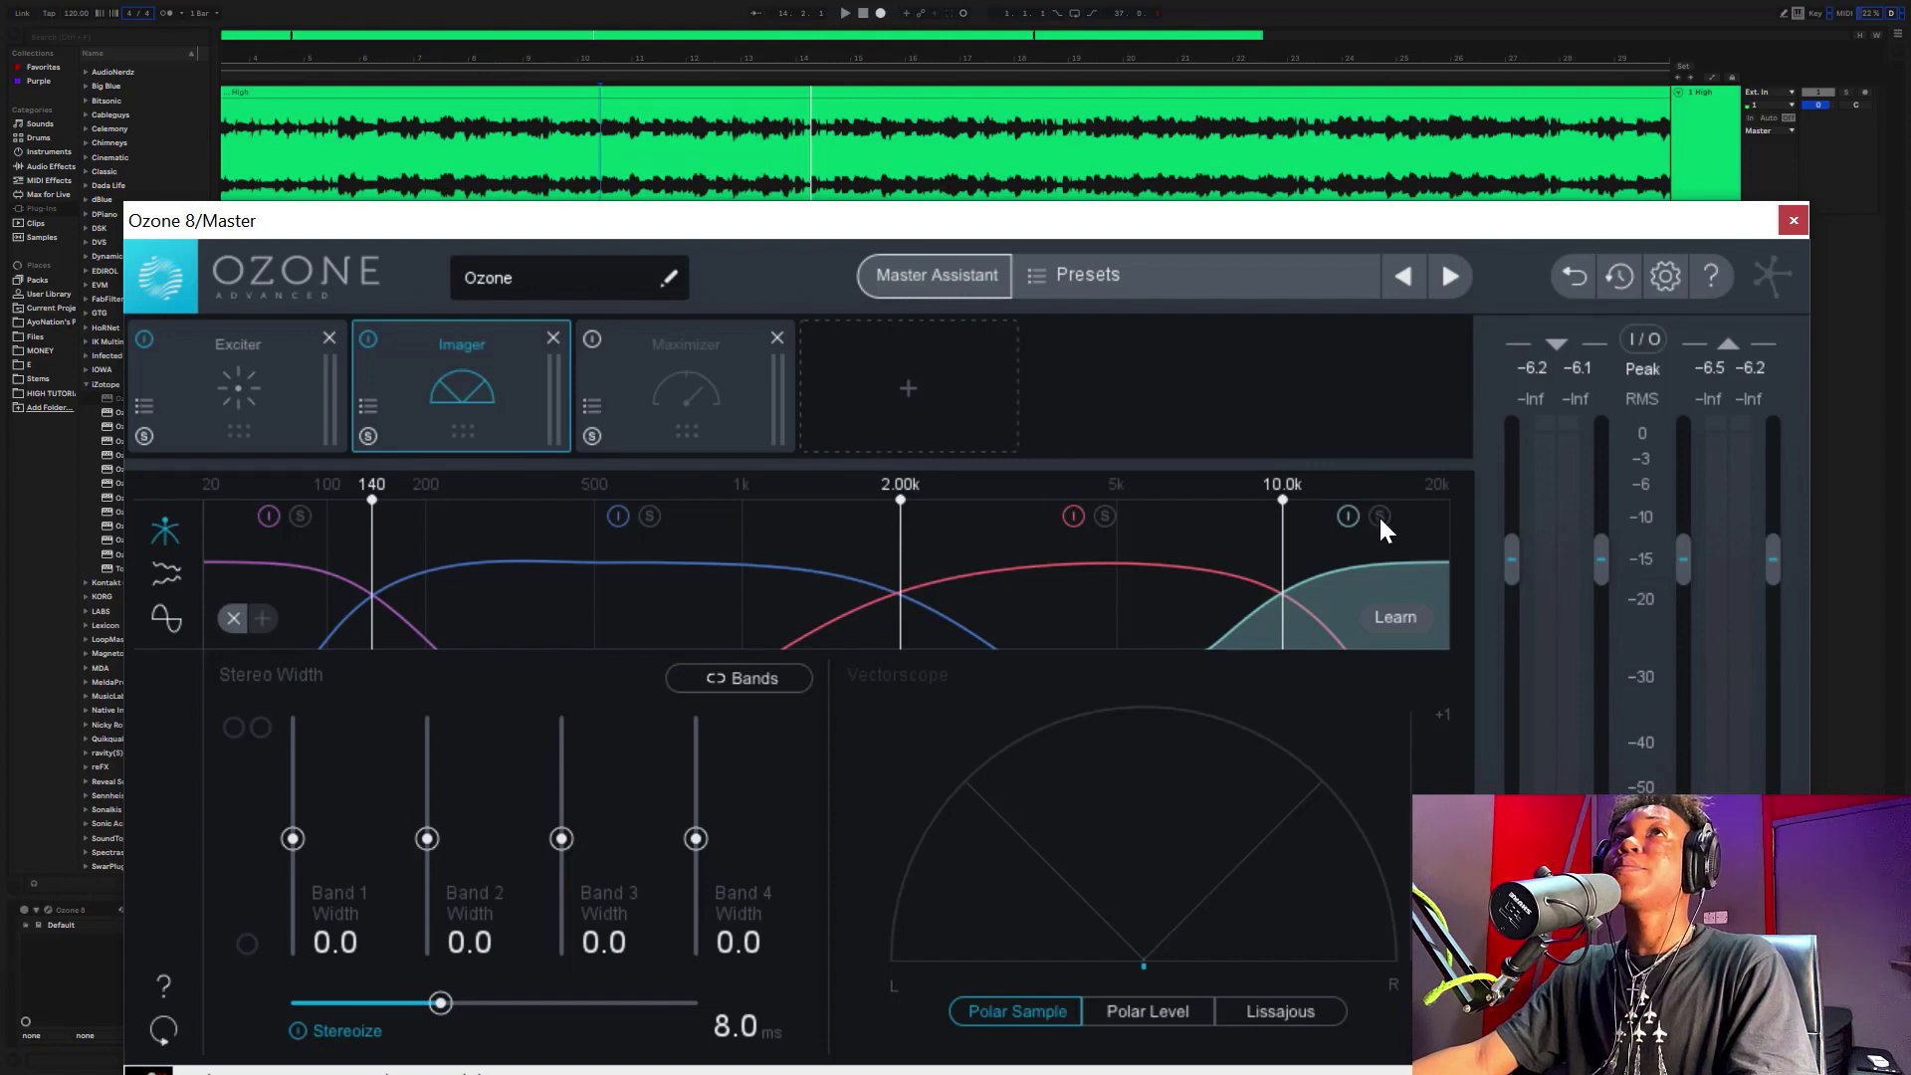
- Set the Imager's highest crossover to 9.68 kHz while playing the top band soloed, and stop playback
left_click(665, 8)
key("space")
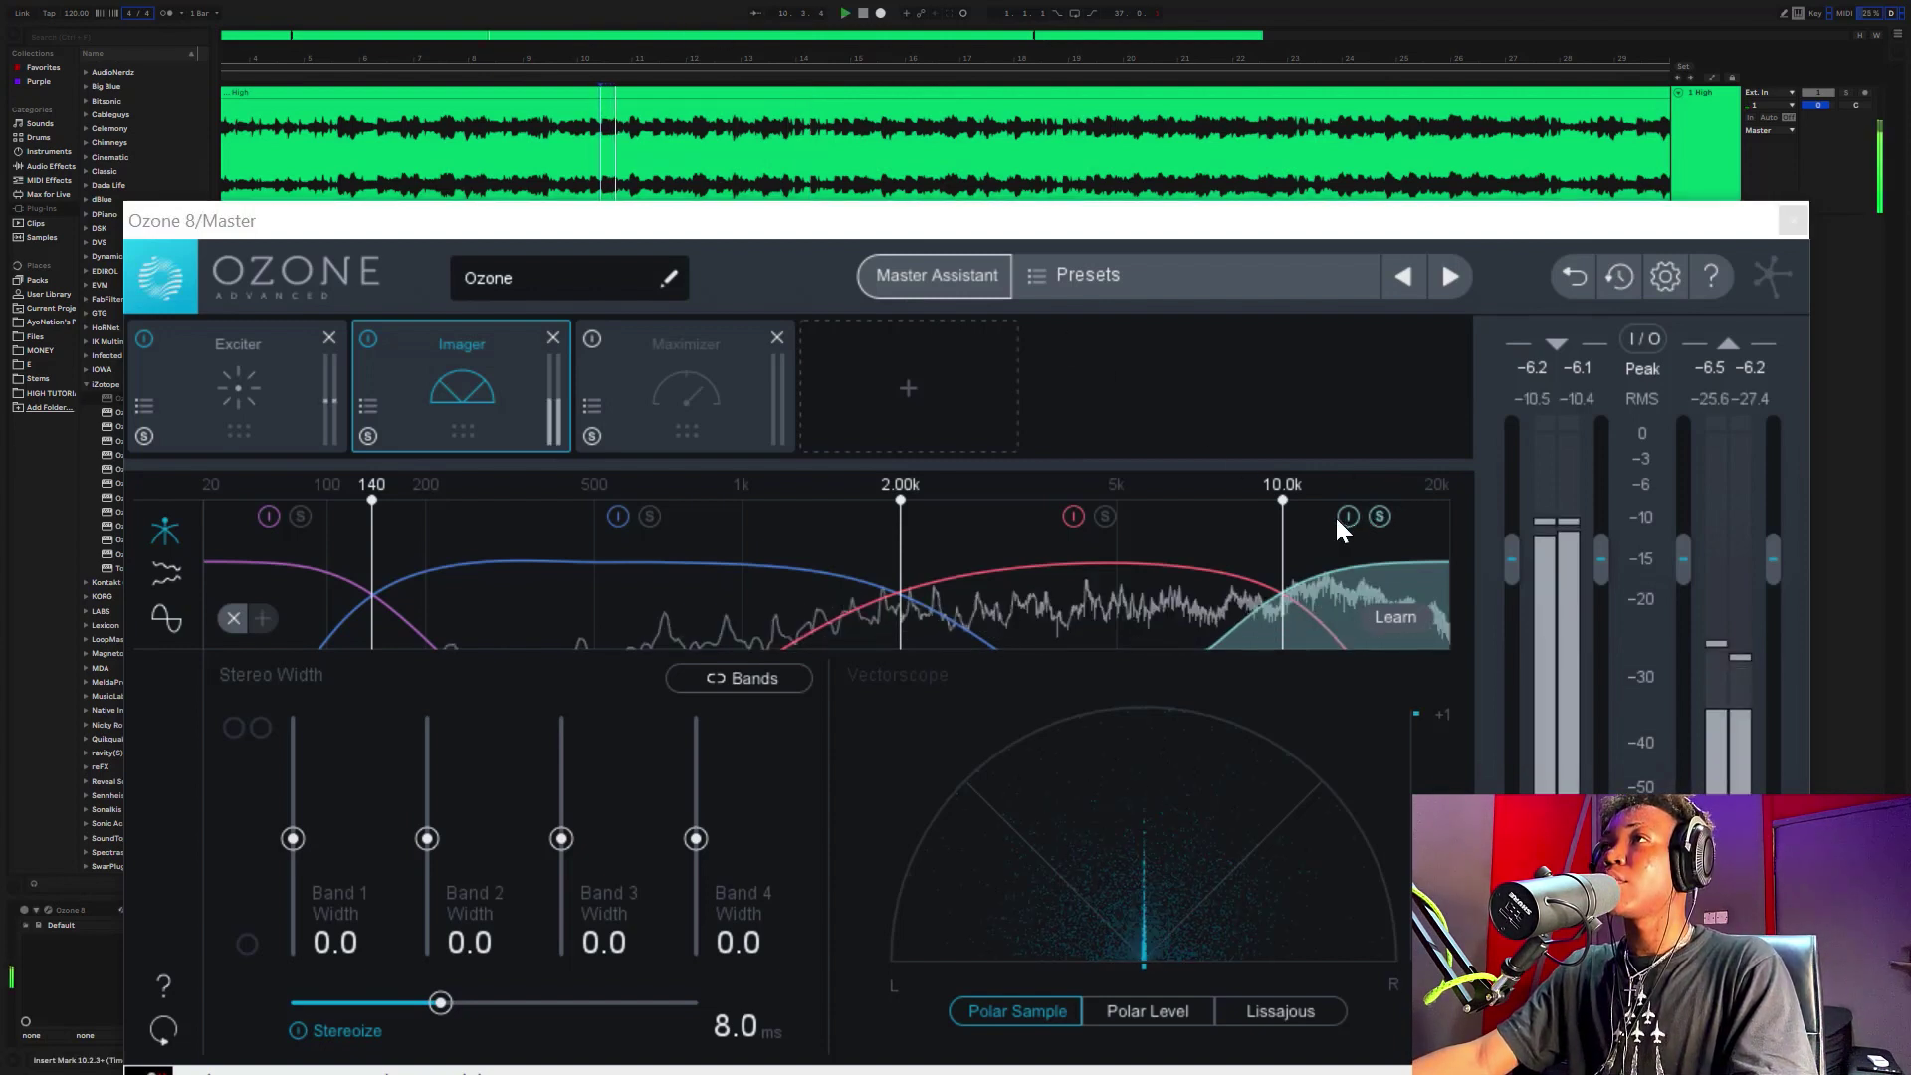
left_click_drag(1273, 550, 1263, 554)
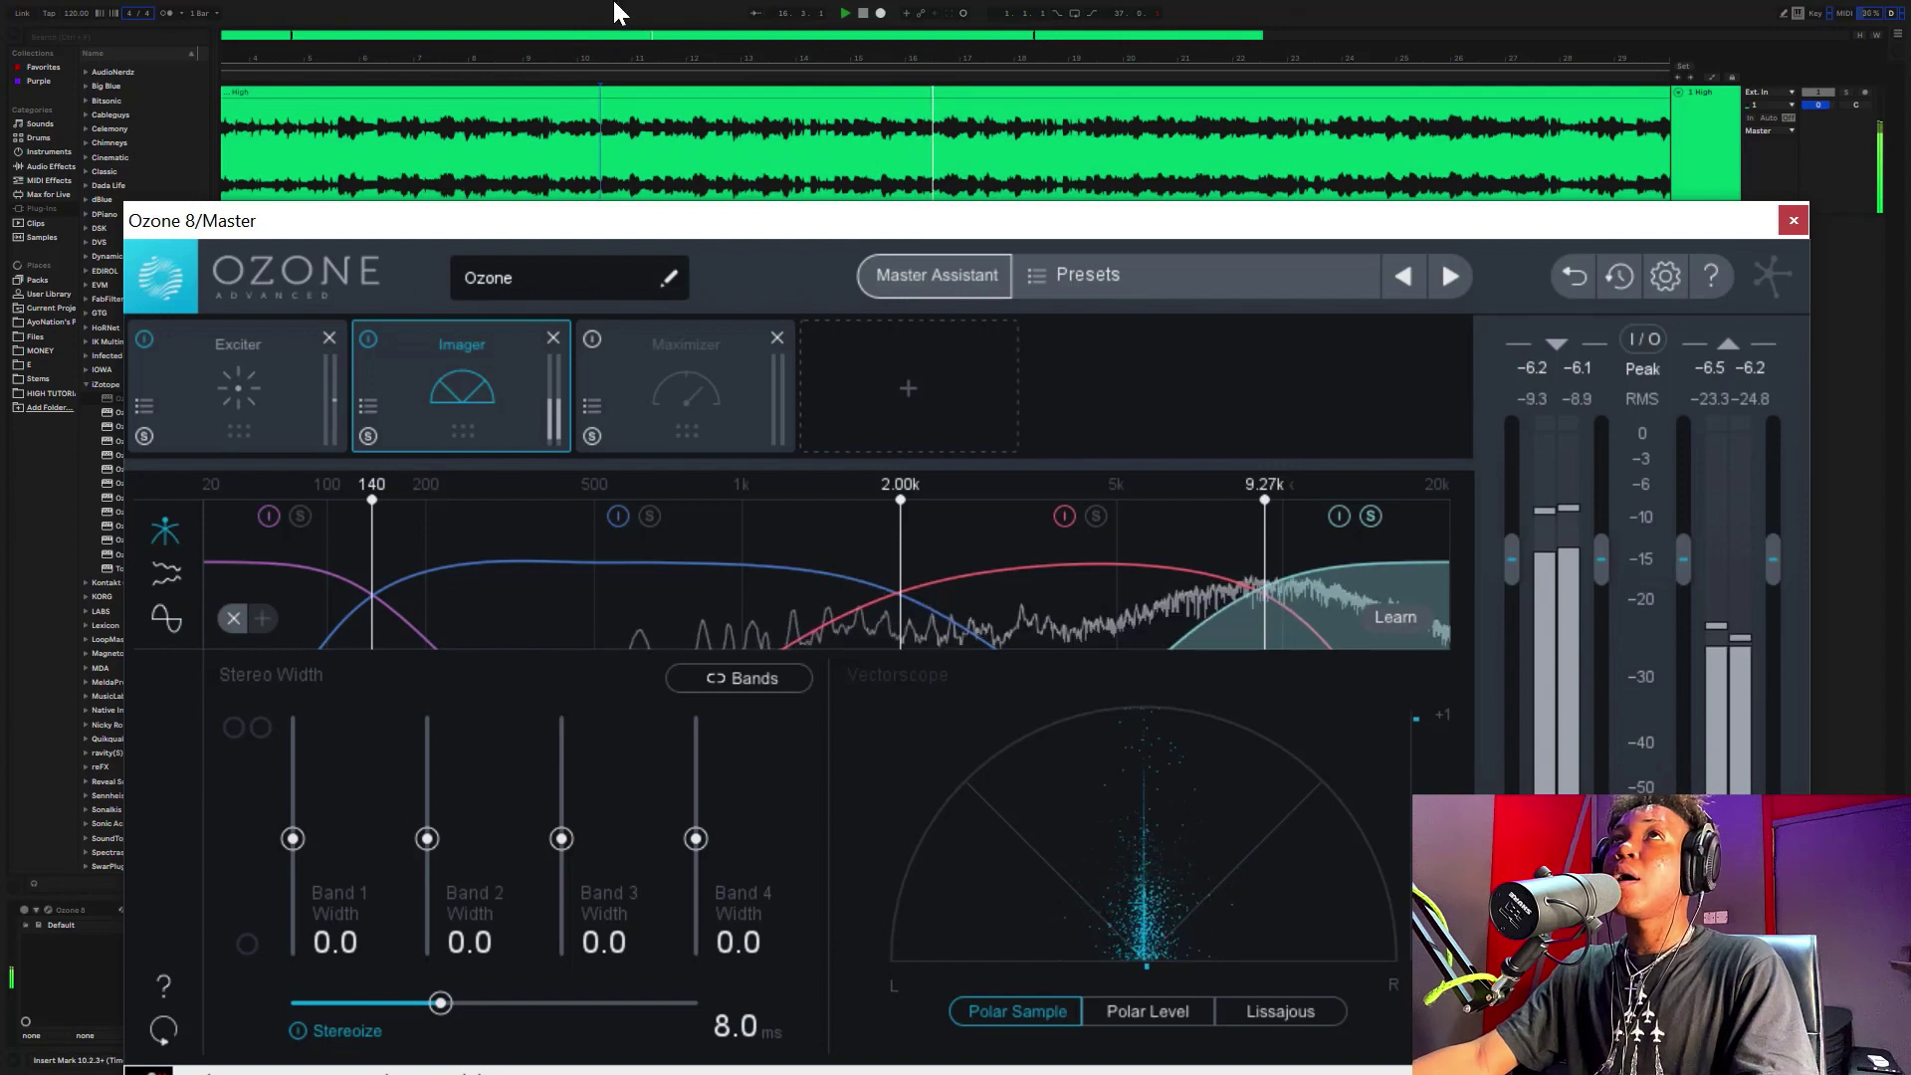
left_click(683, 5)
key("space")
key("space")
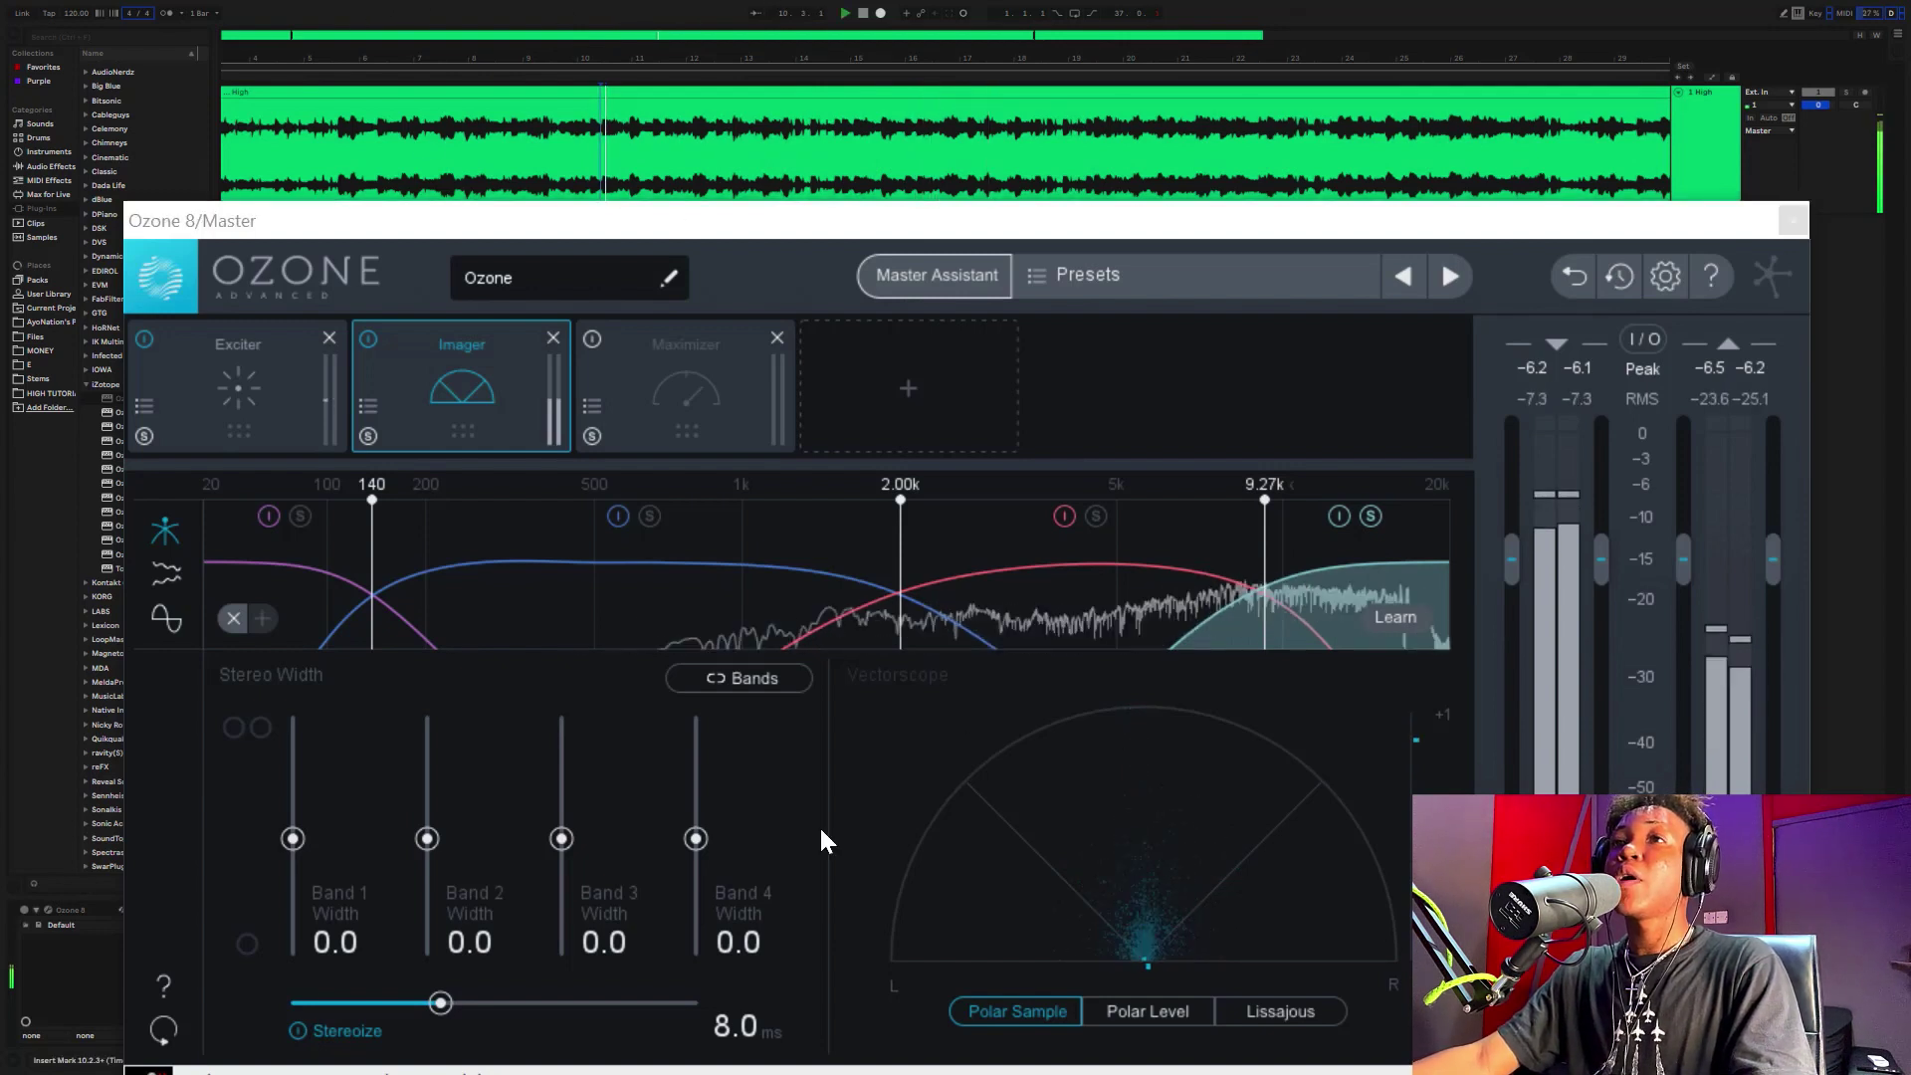
key("space")
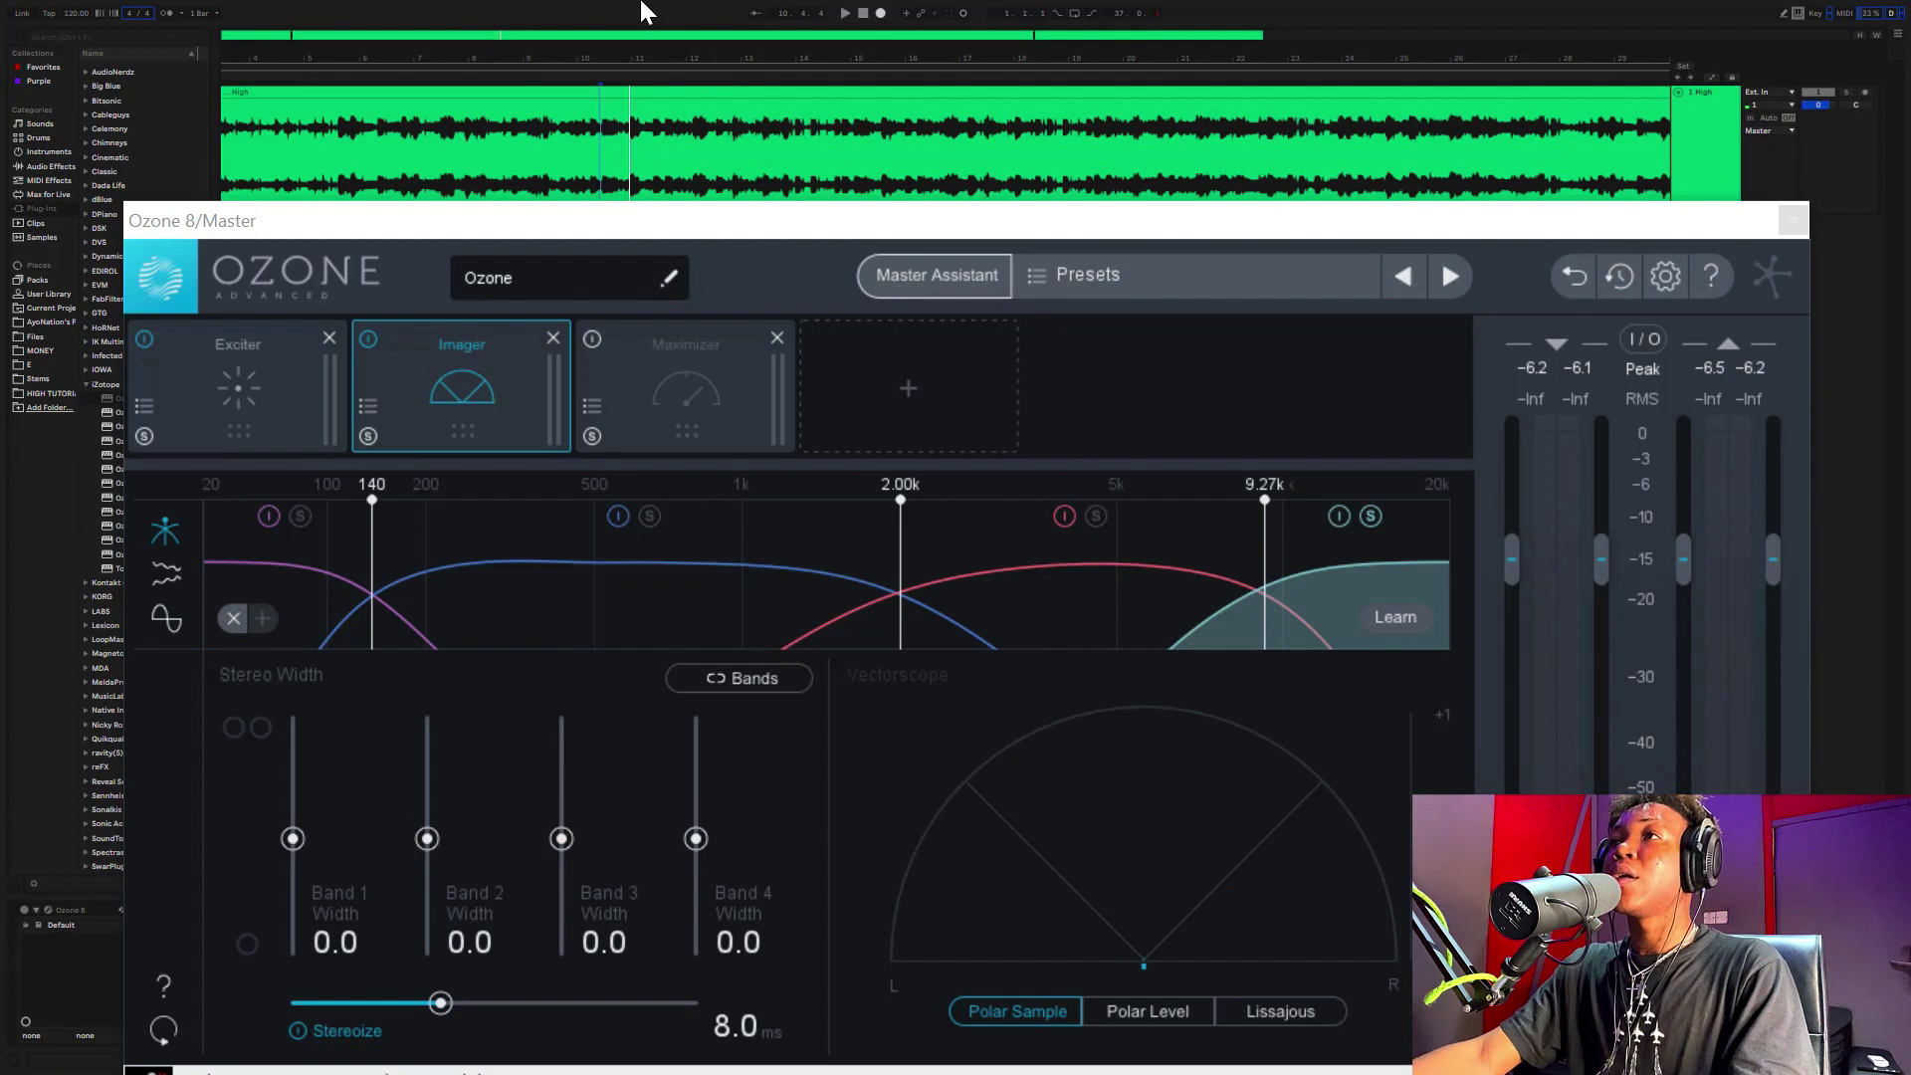
key("space")
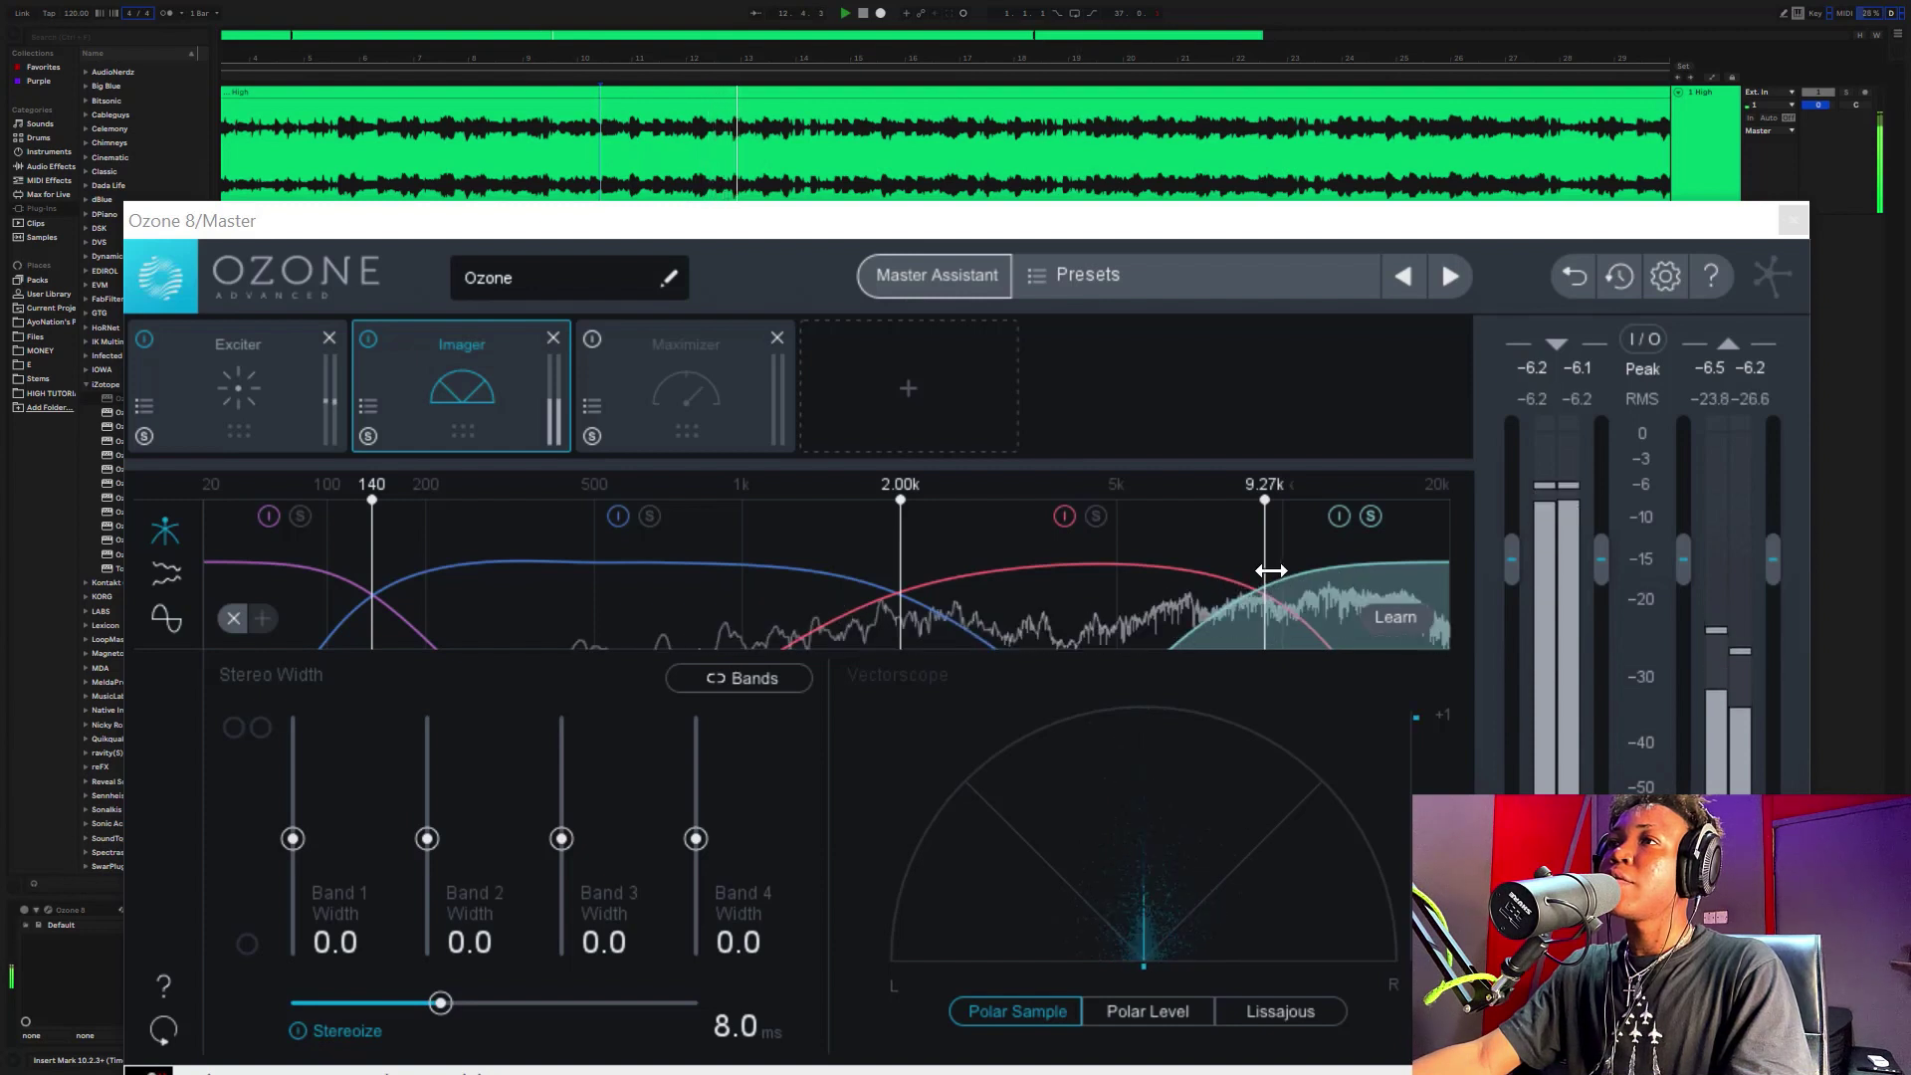
left_click_drag(1270, 571, 1272, 573)
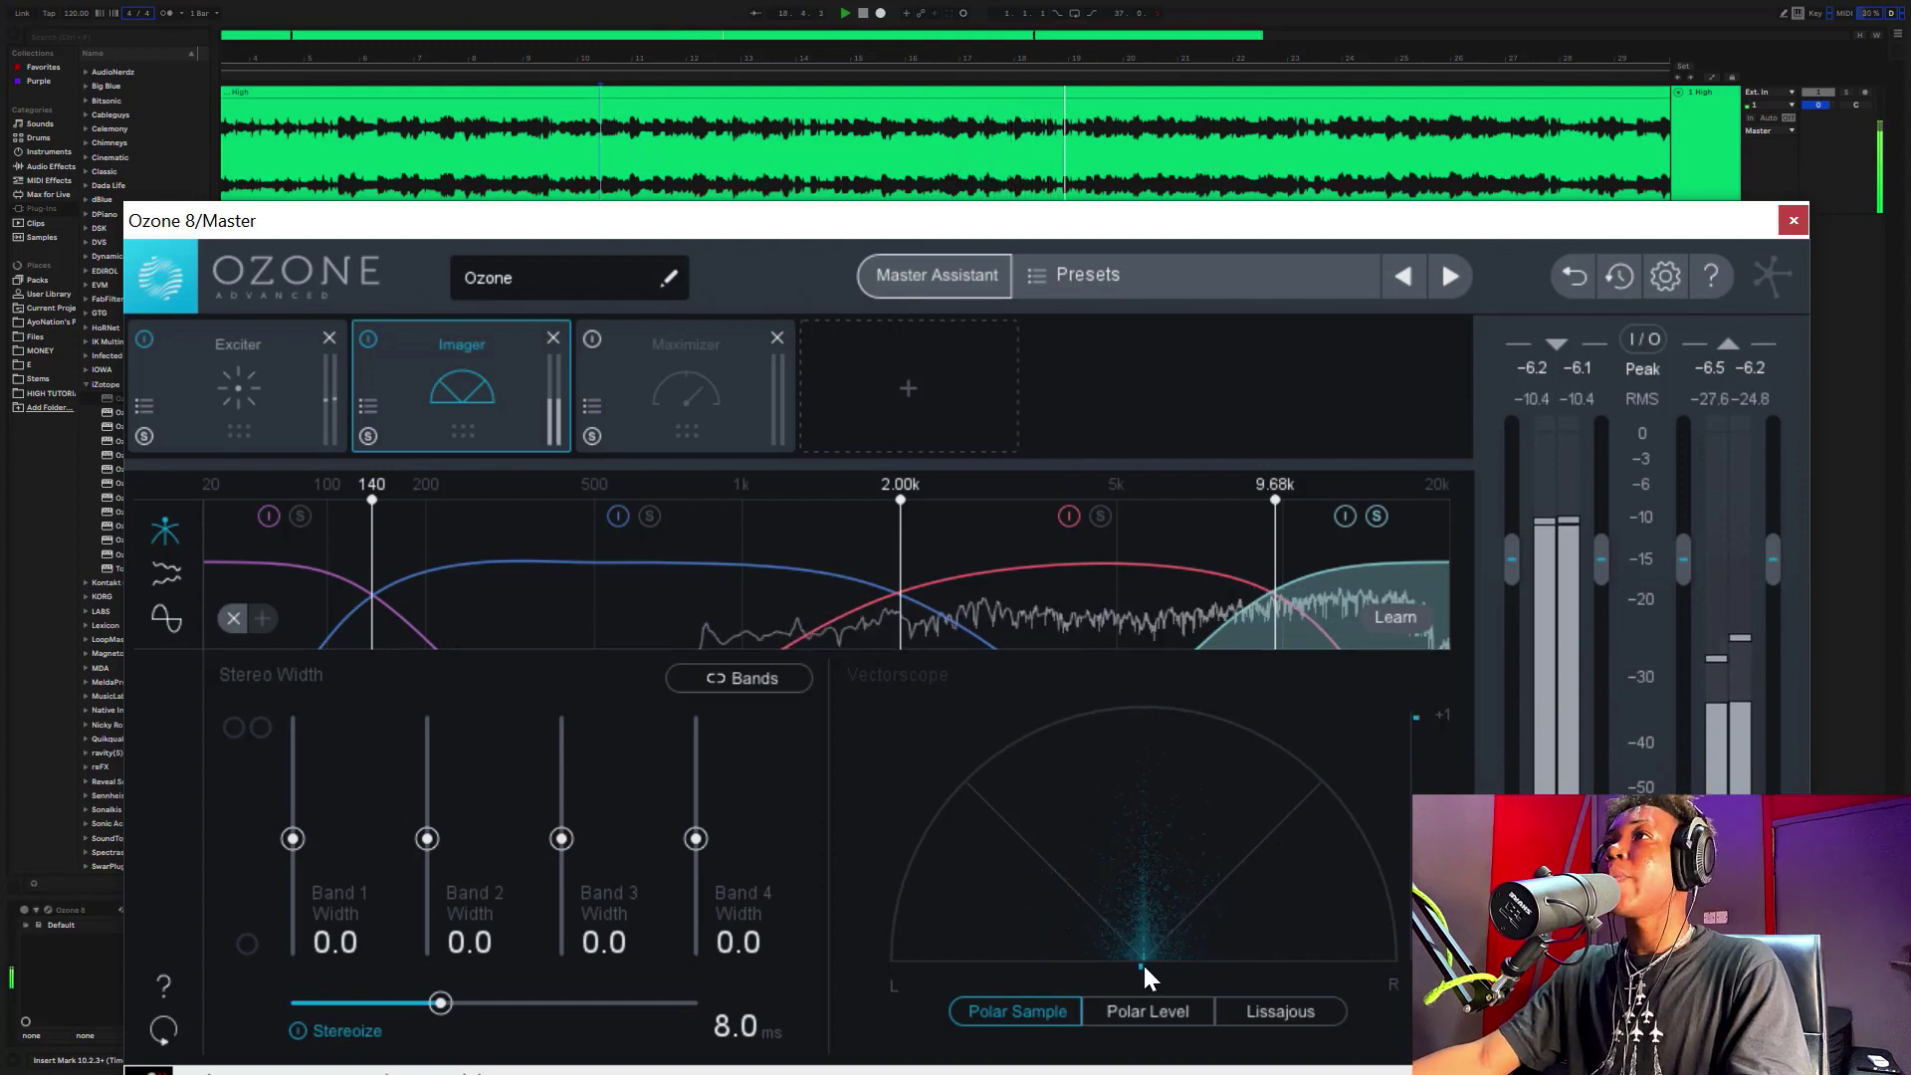
key("space")
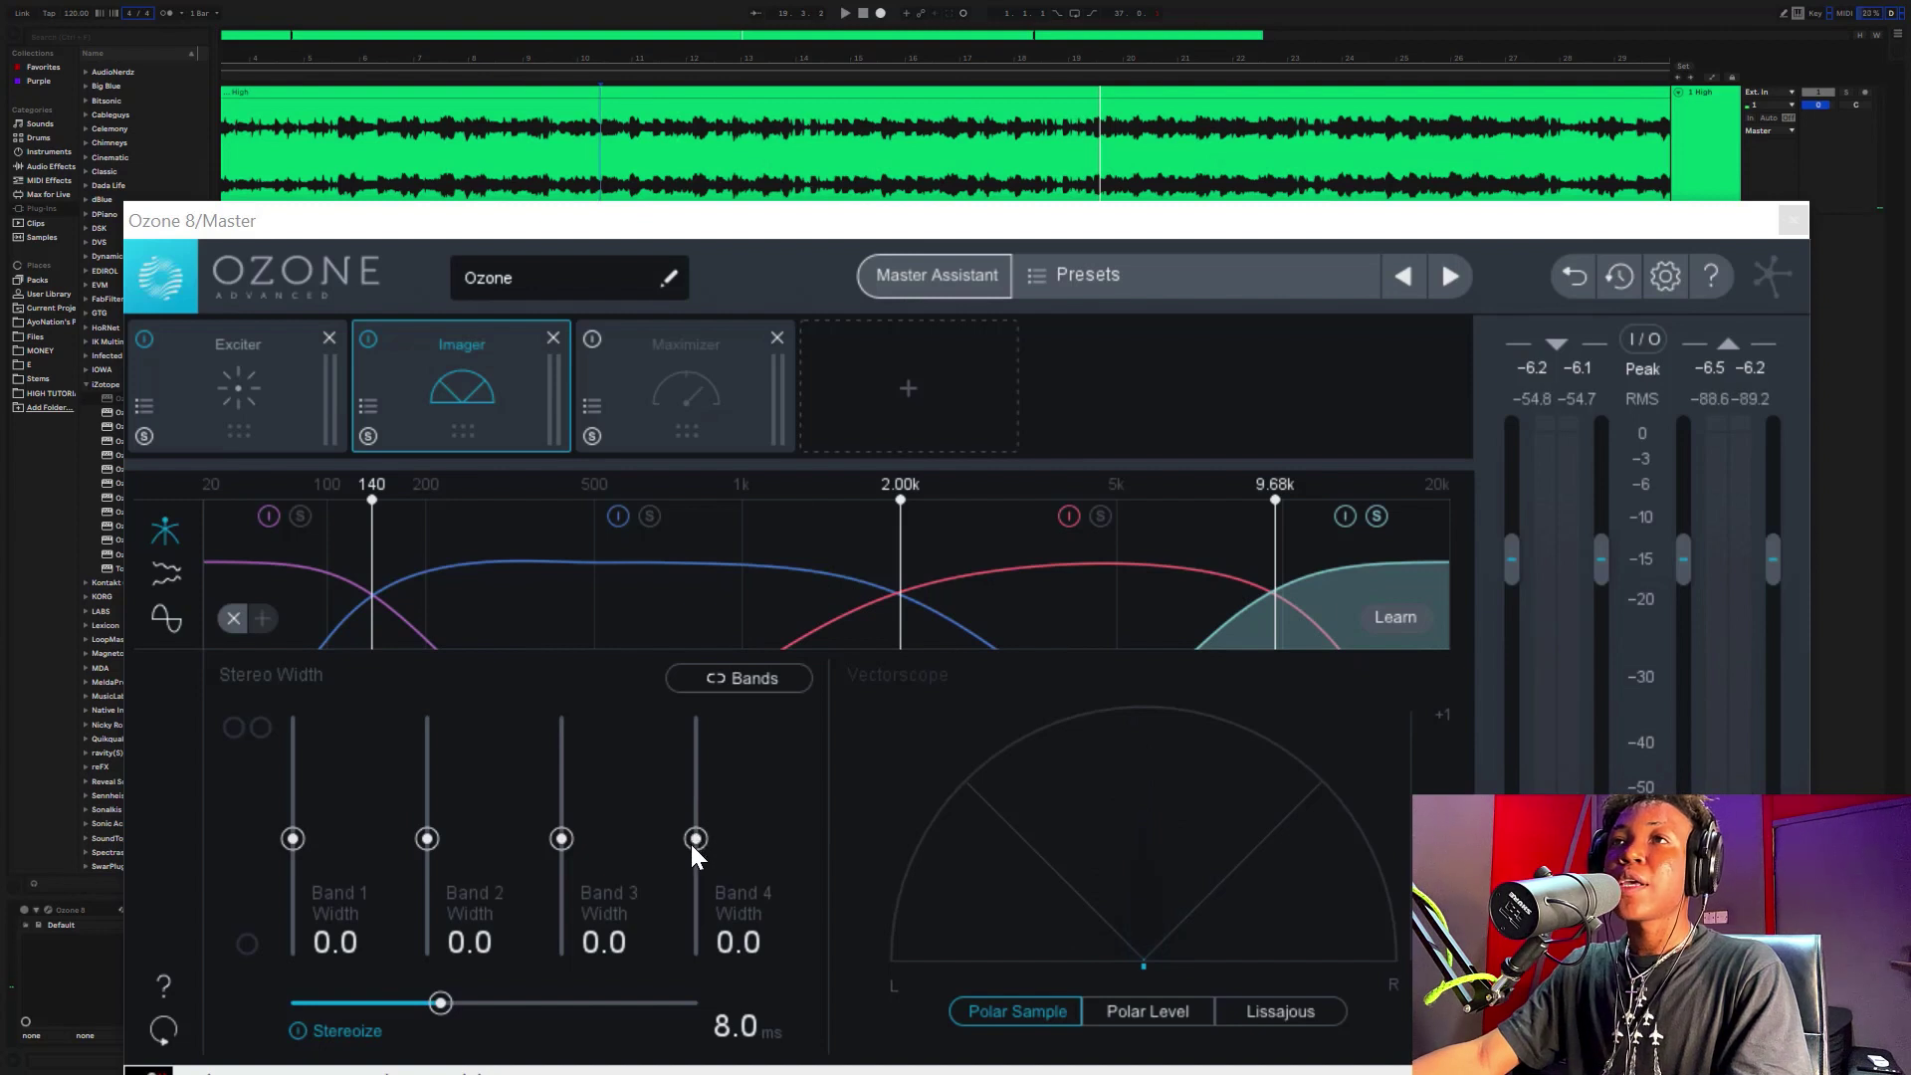
- Try Band 4's stereo width at 100 while playing the soloed top band, and stop playback
left_click_drag(691, 839, 699, 737)
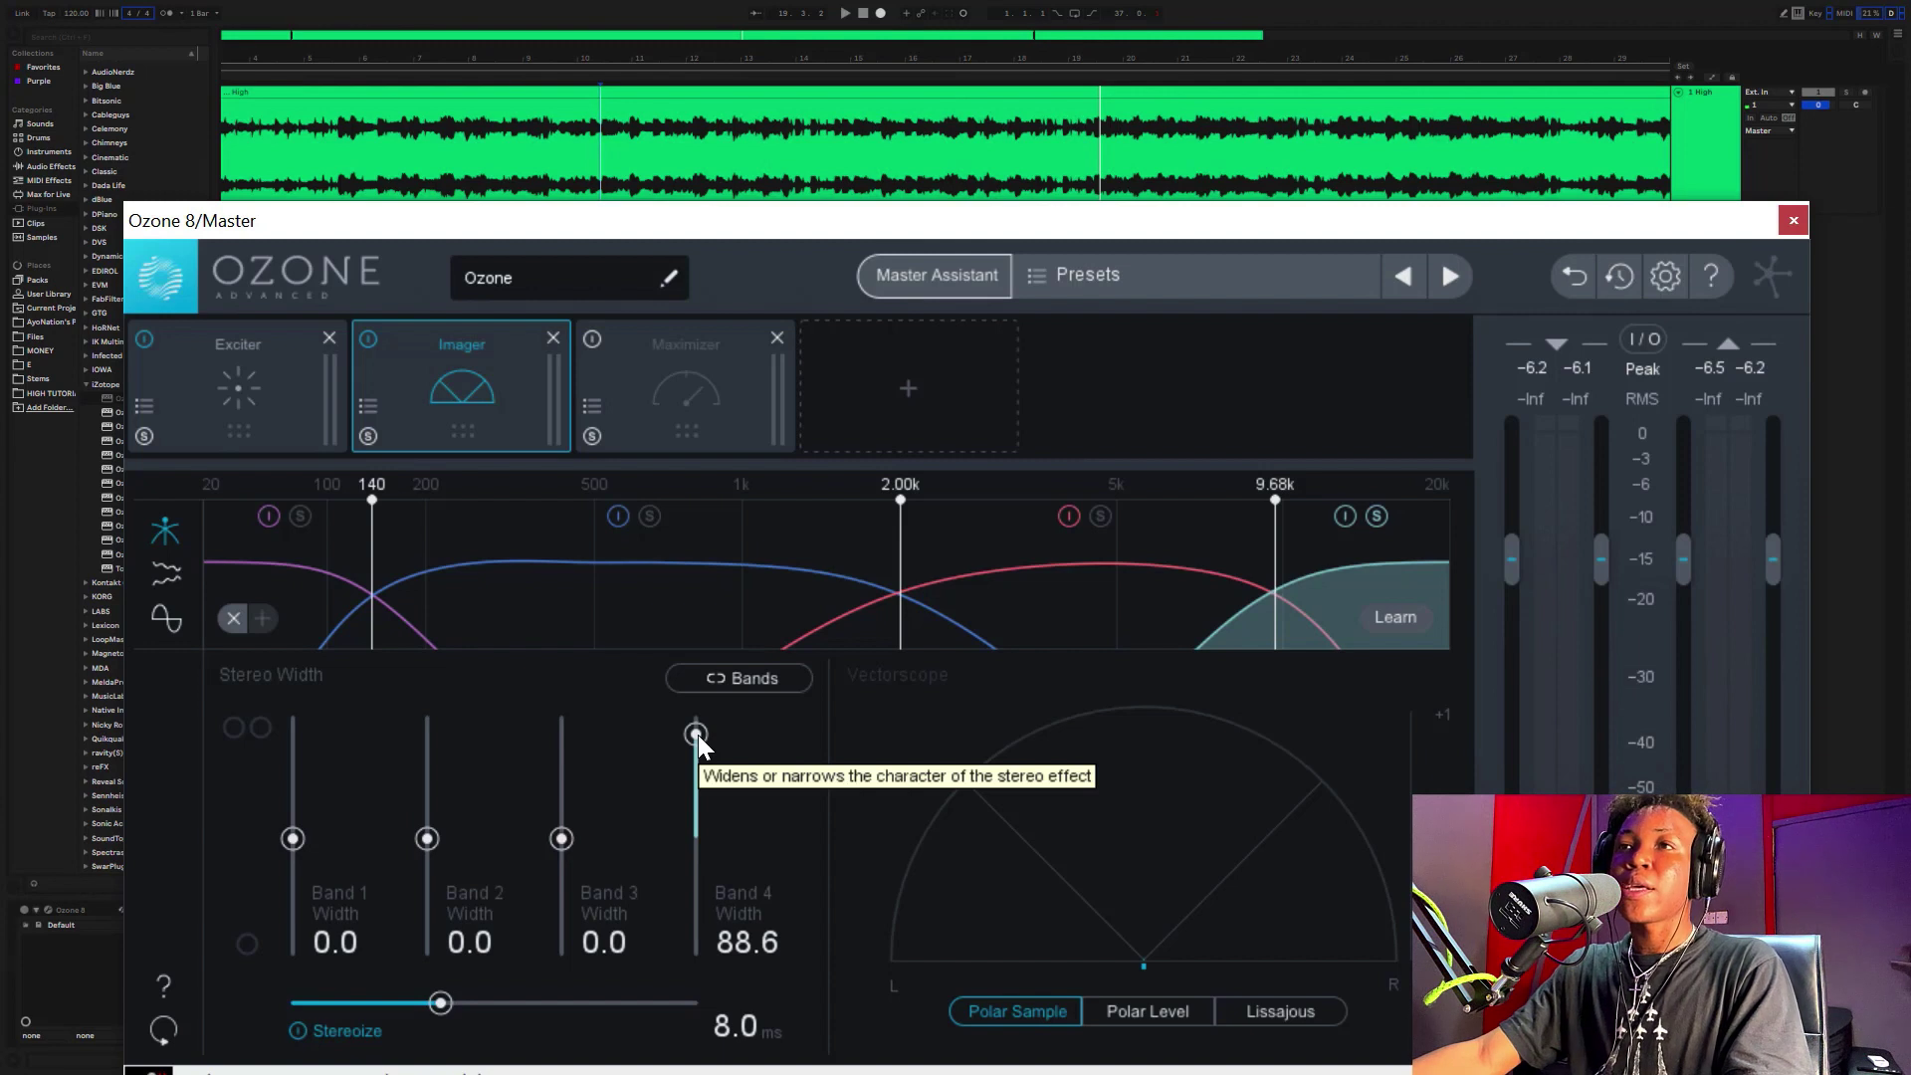
mouse_move(707, 822)
left_mouse_down()
mouse_move(731, 944)
mouse_move(713, 834)
left_mouse_up()
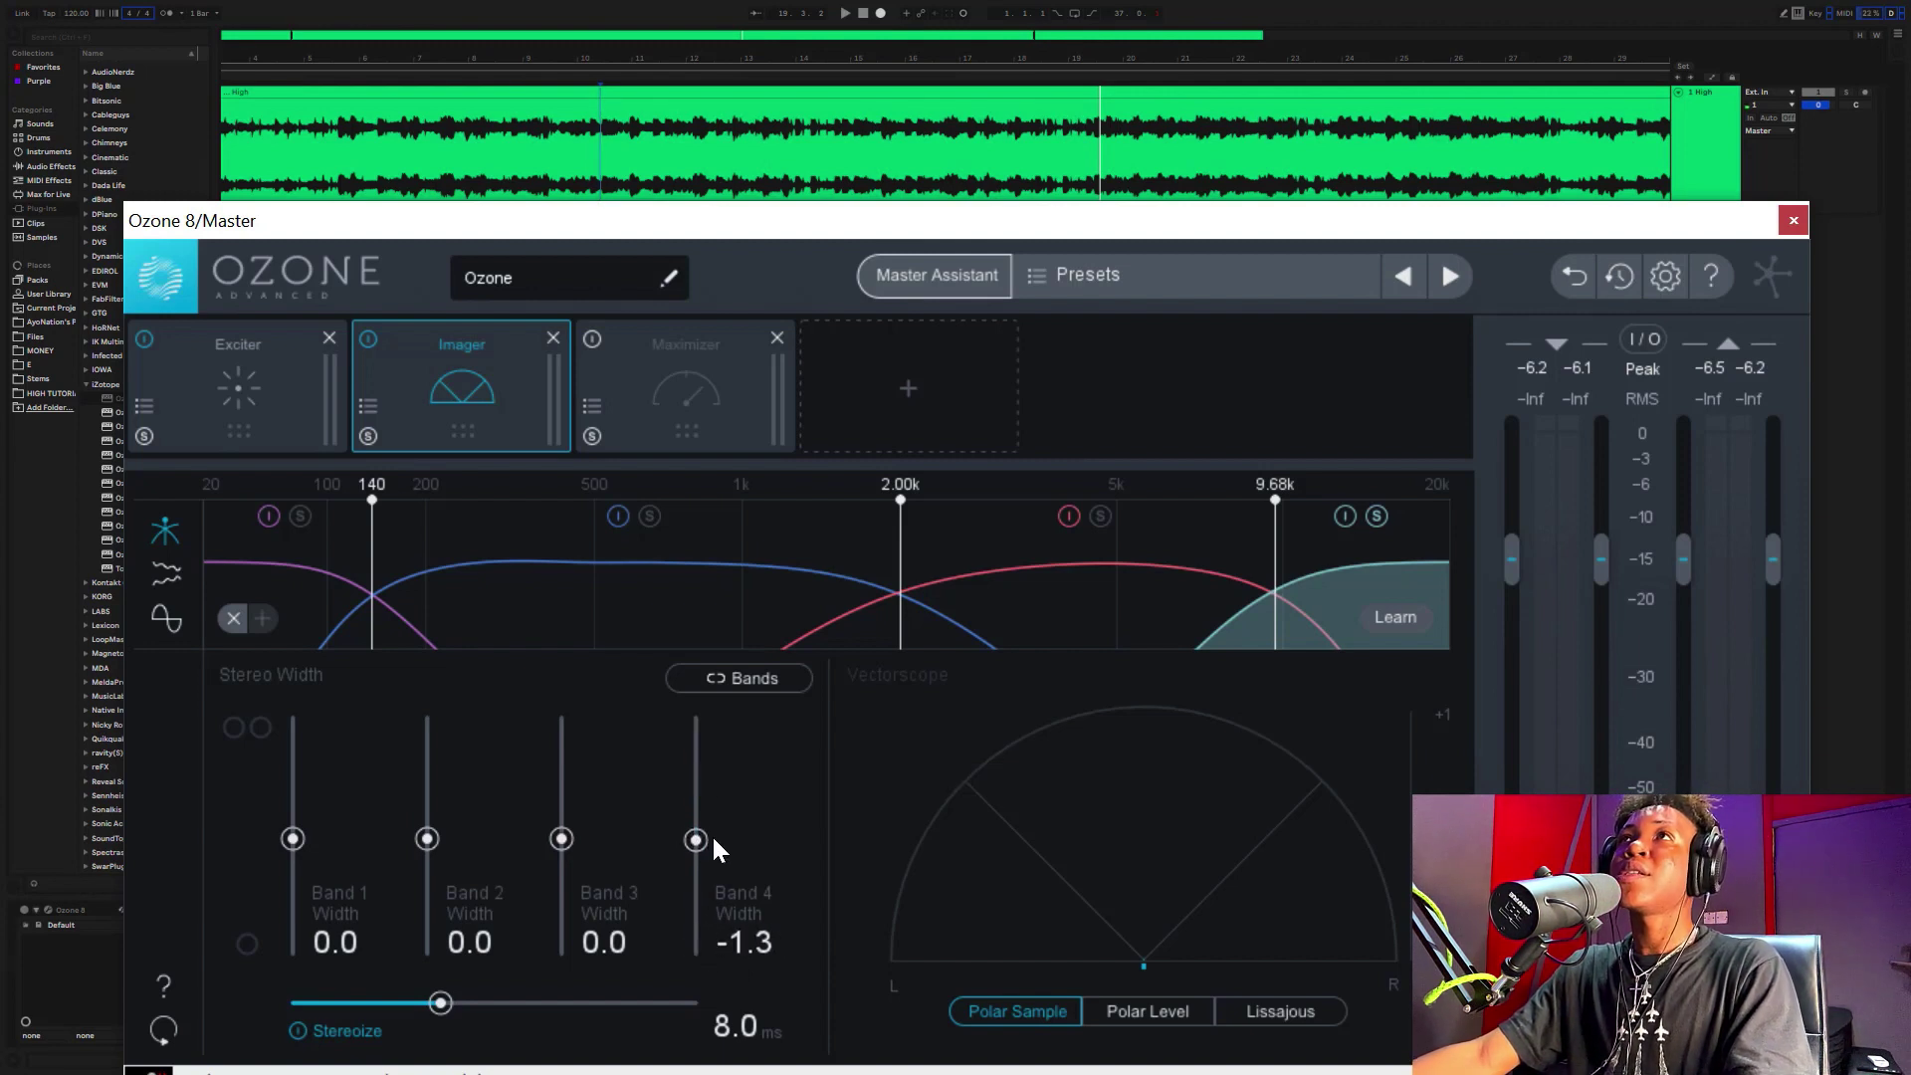
left_click(622, 4)
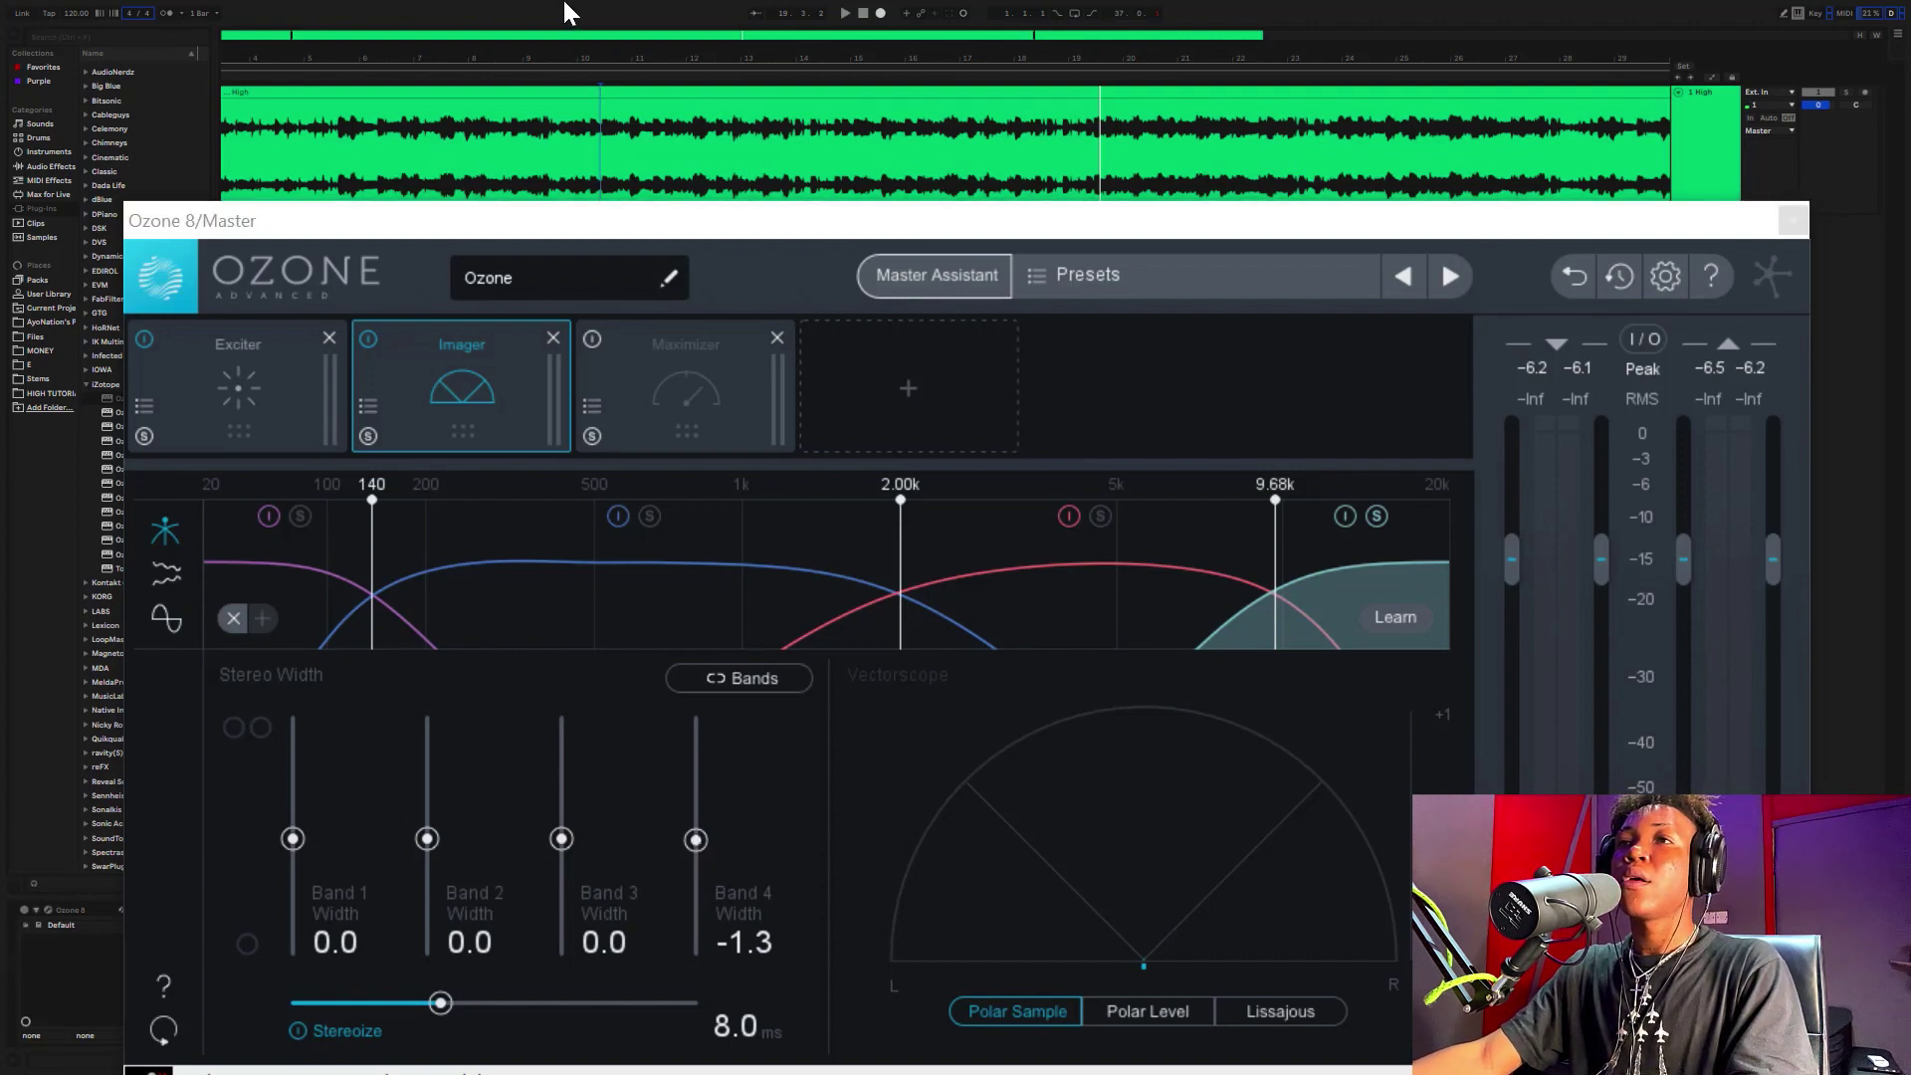
key("space")
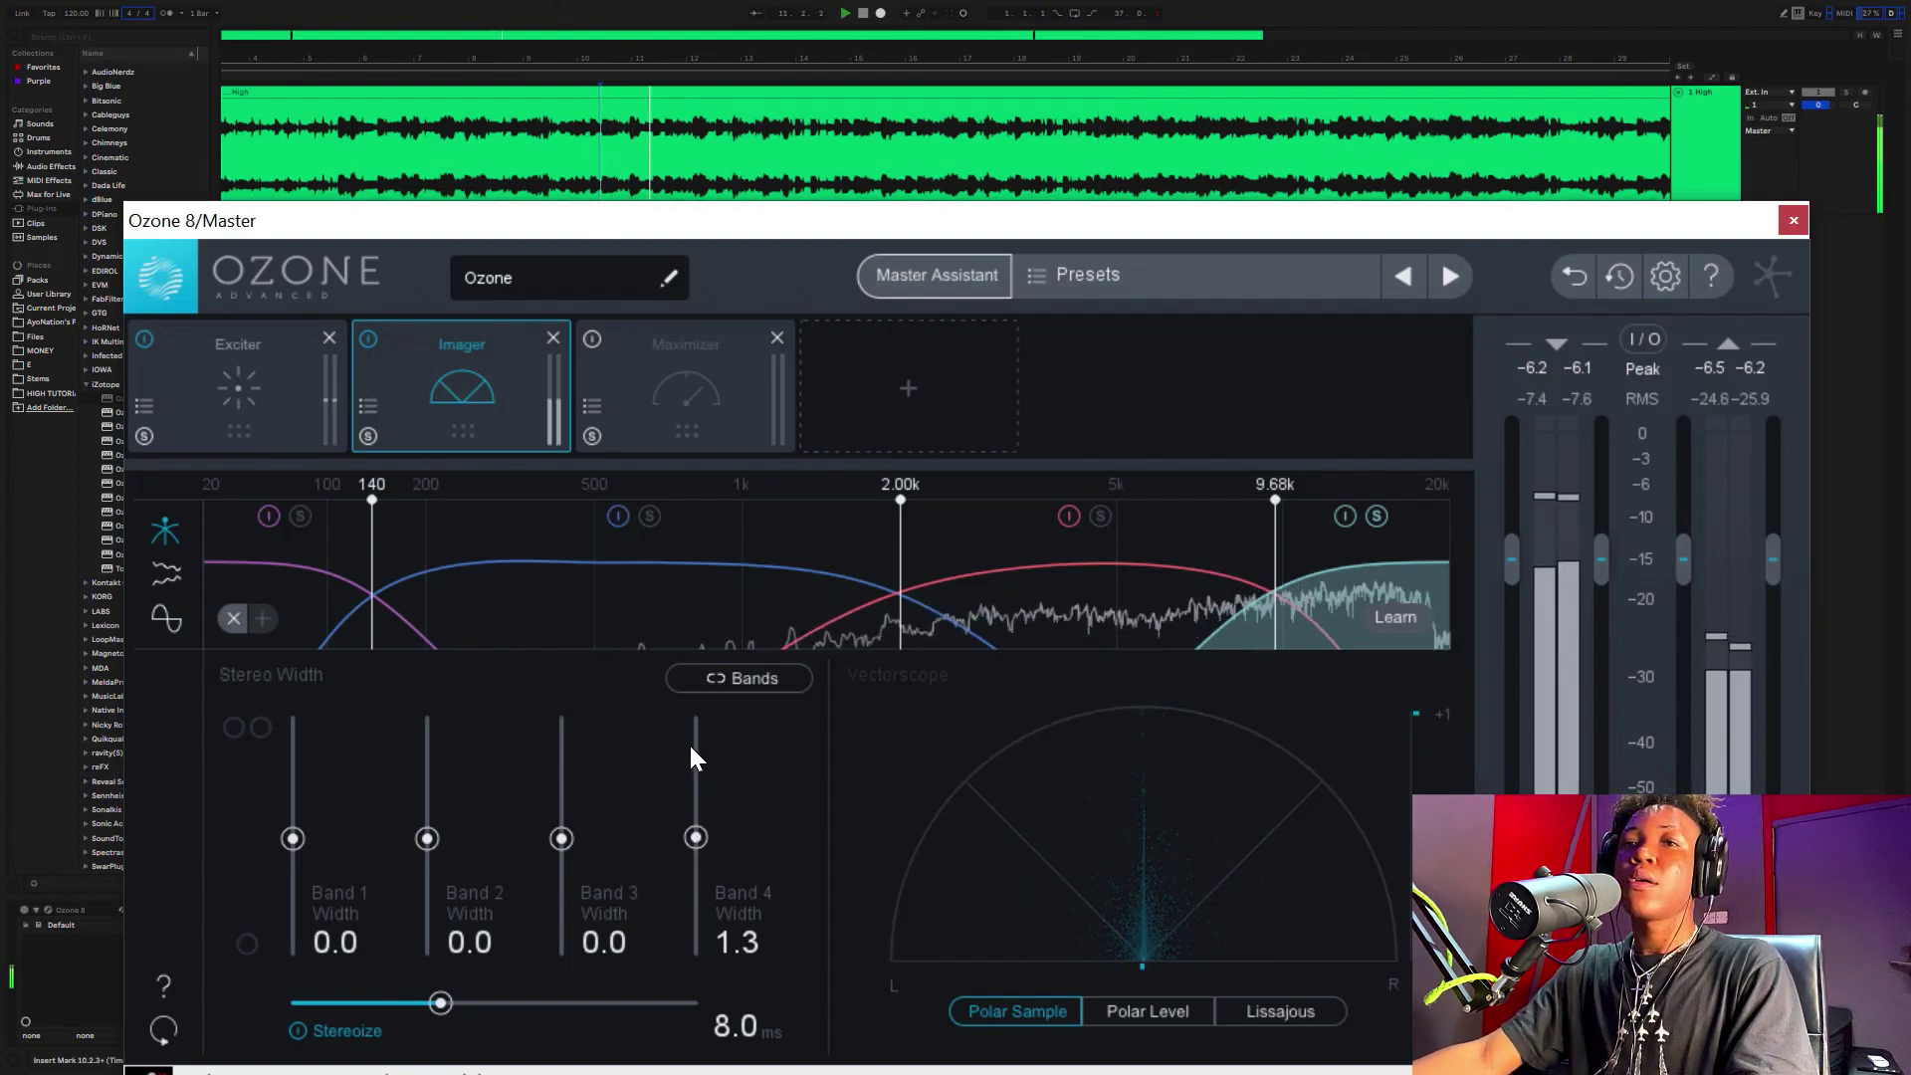
left_click_drag(691, 755, 685, 702)
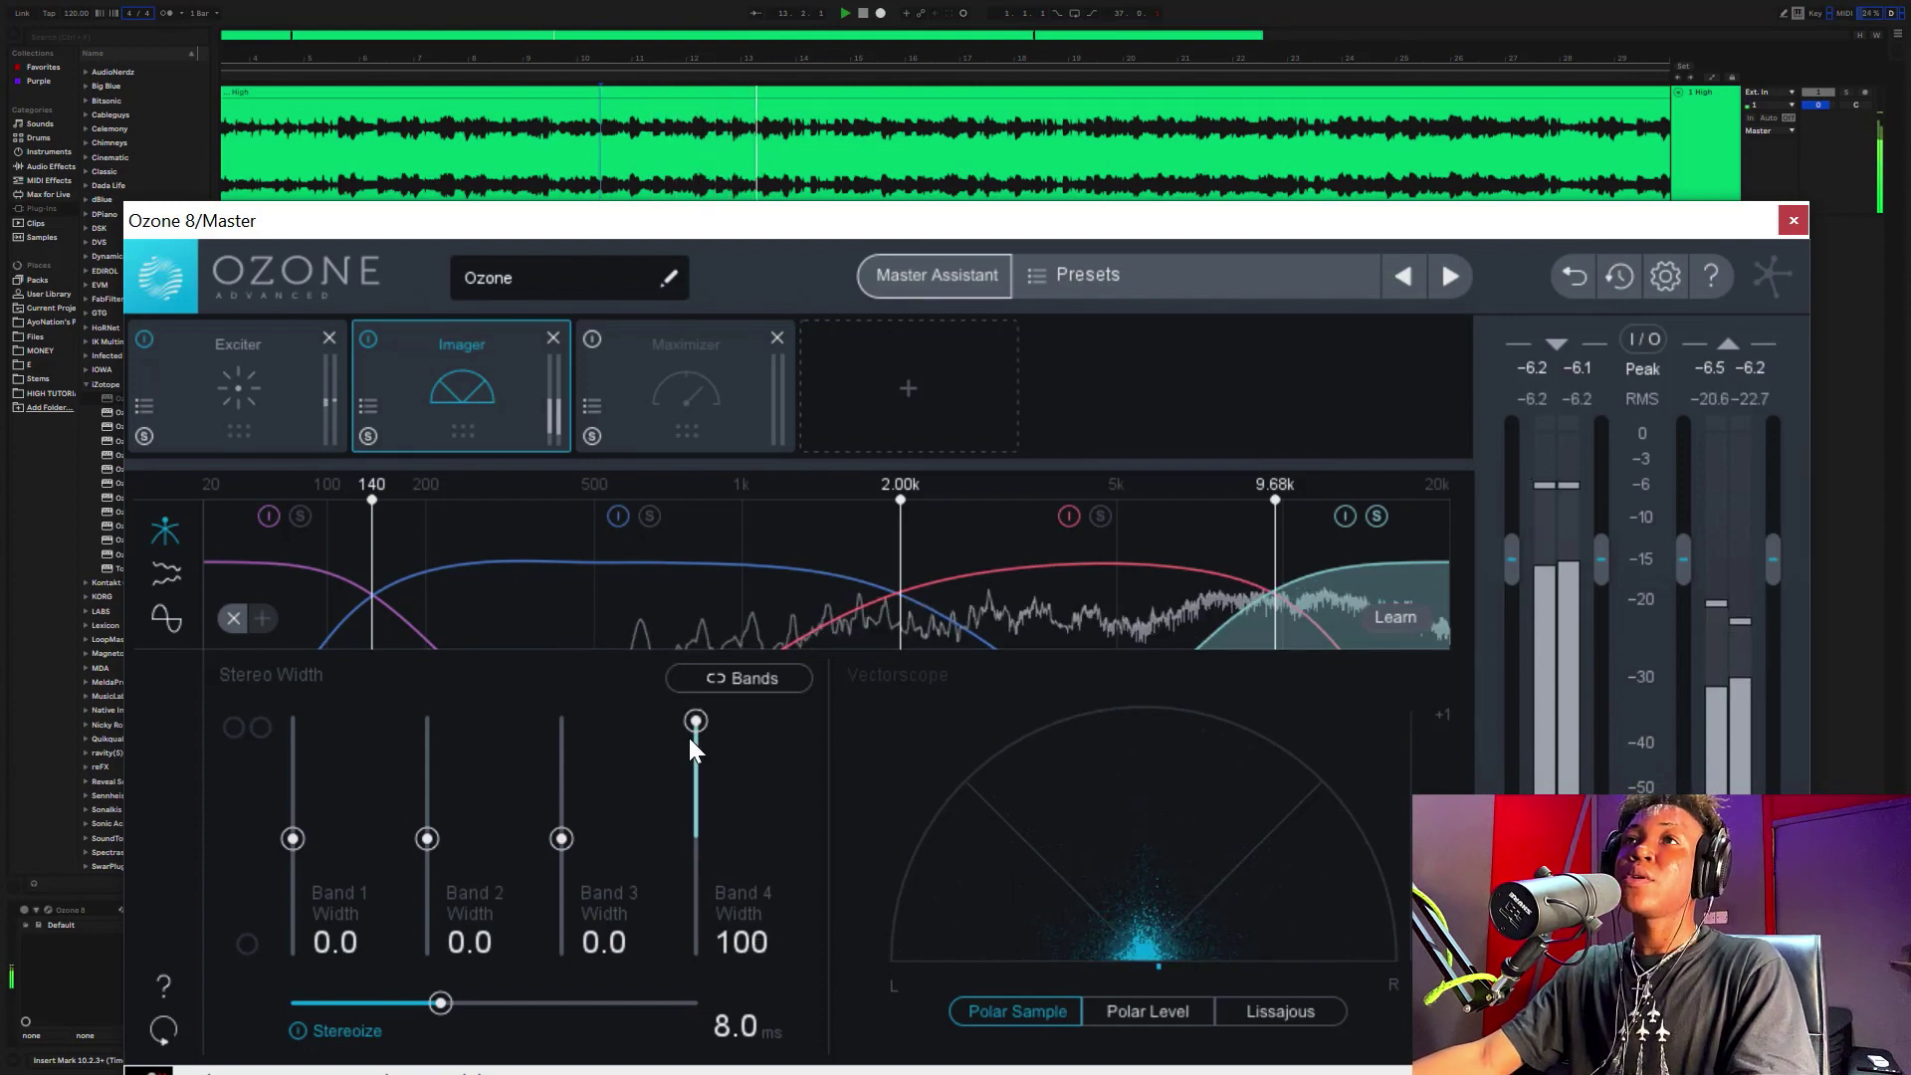
left_click(644, 9)
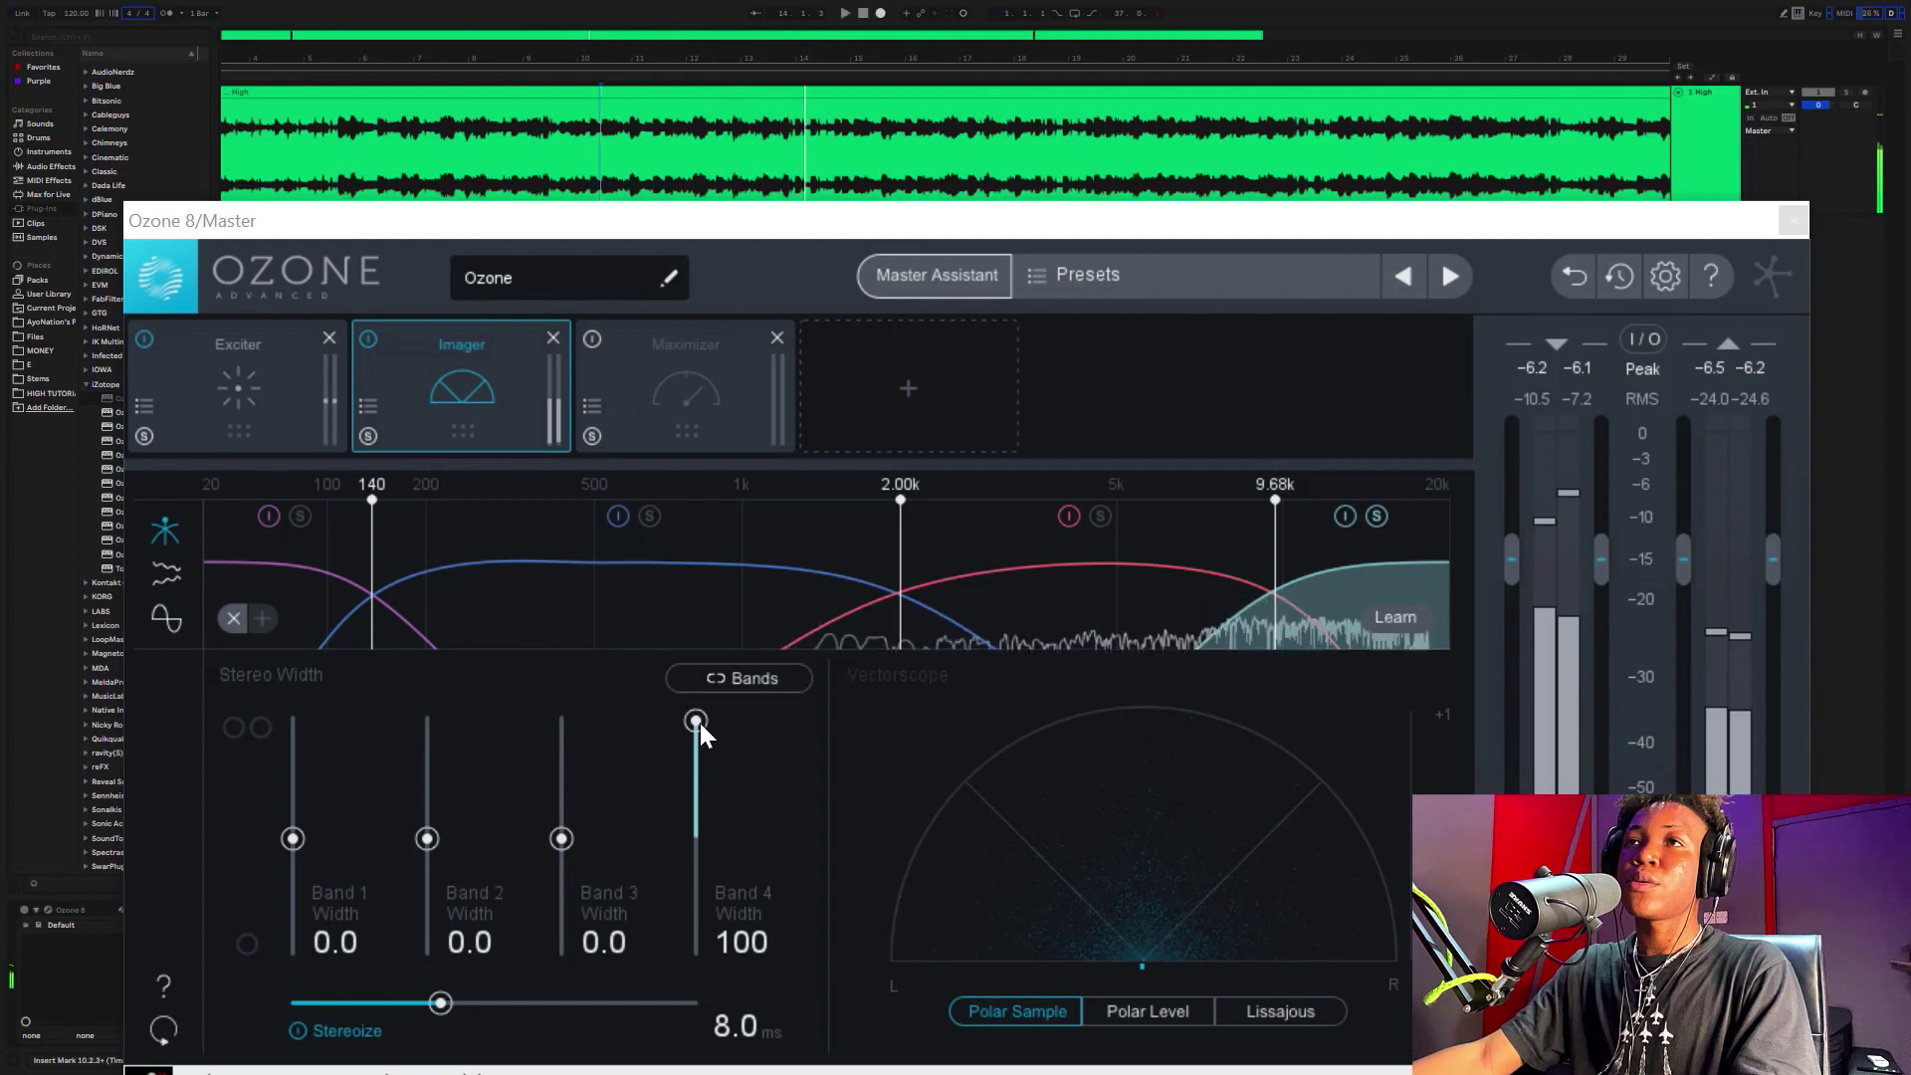
- Reset Band 4's stereo width to 0.0
left_click_drag(697, 721, 697, 733)
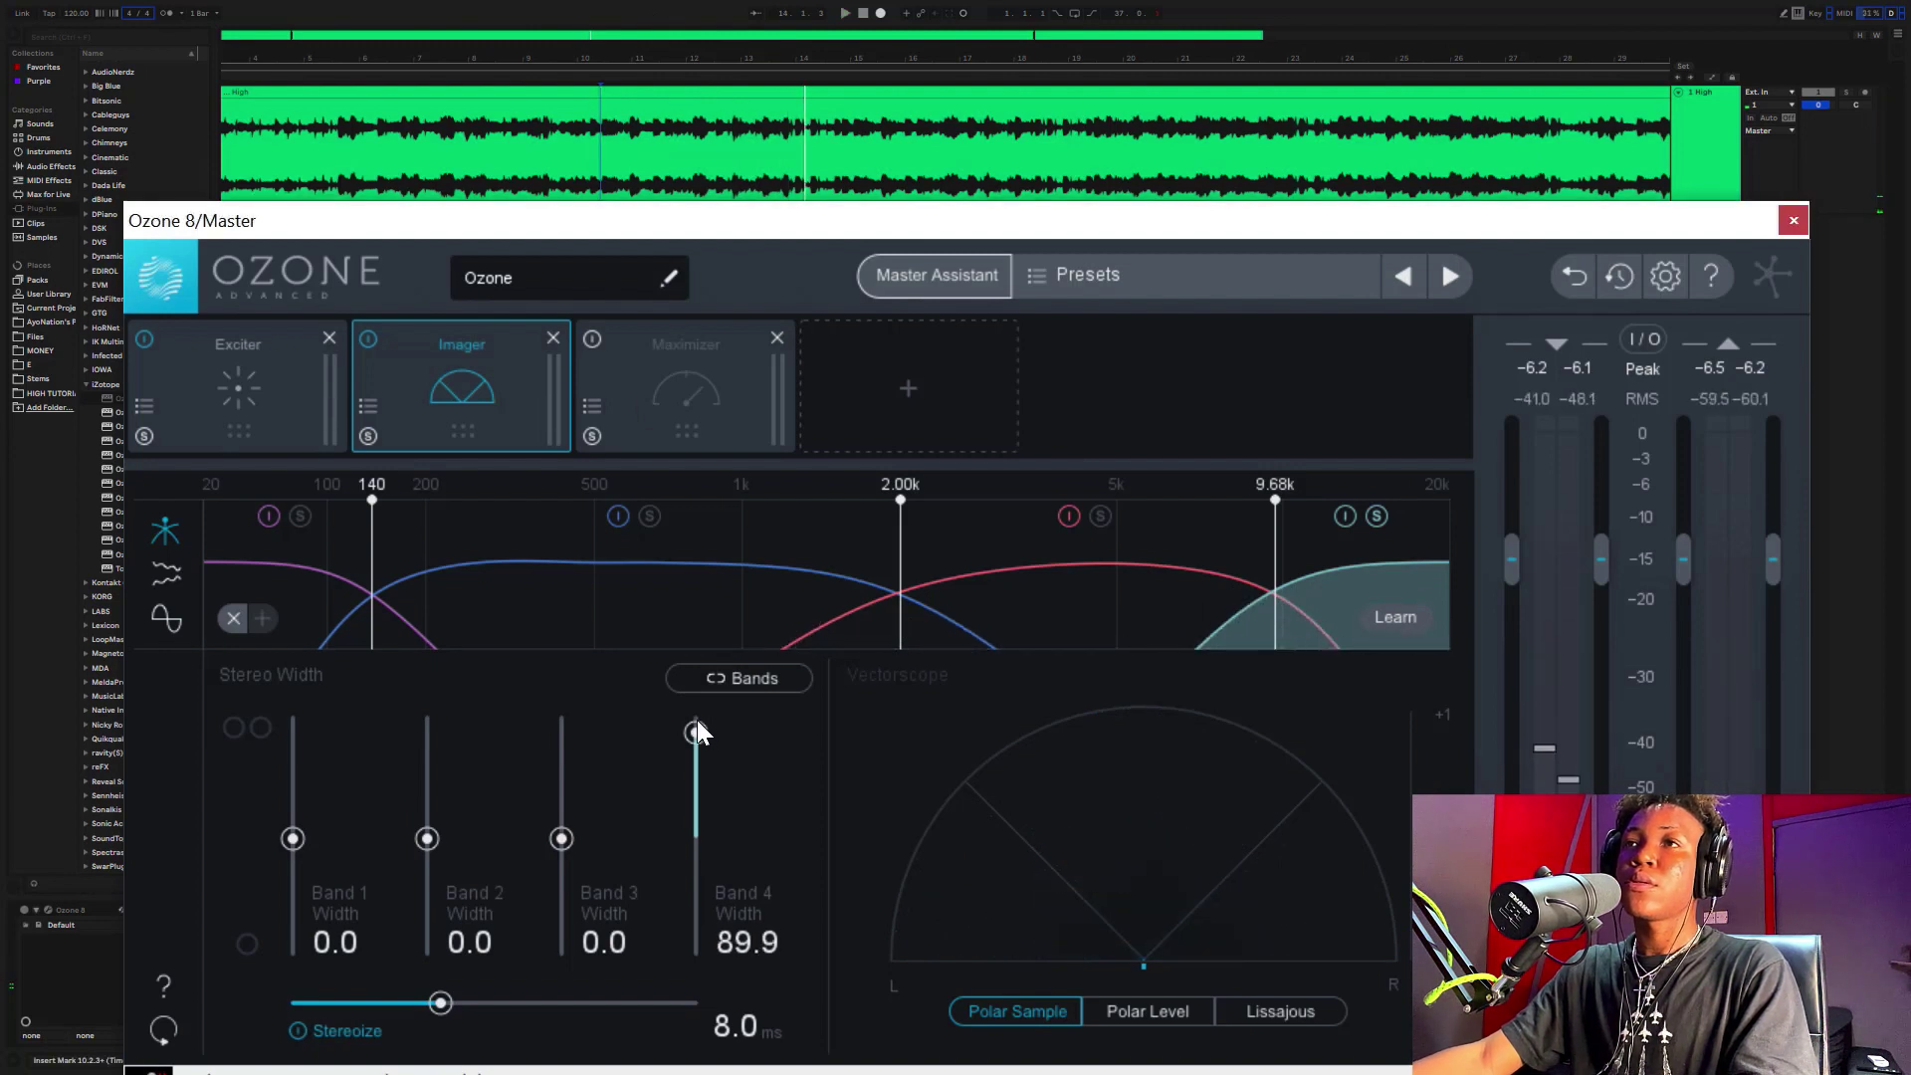
double_click(697, 721)
key("ctrl+z")
double_click(699, 738)
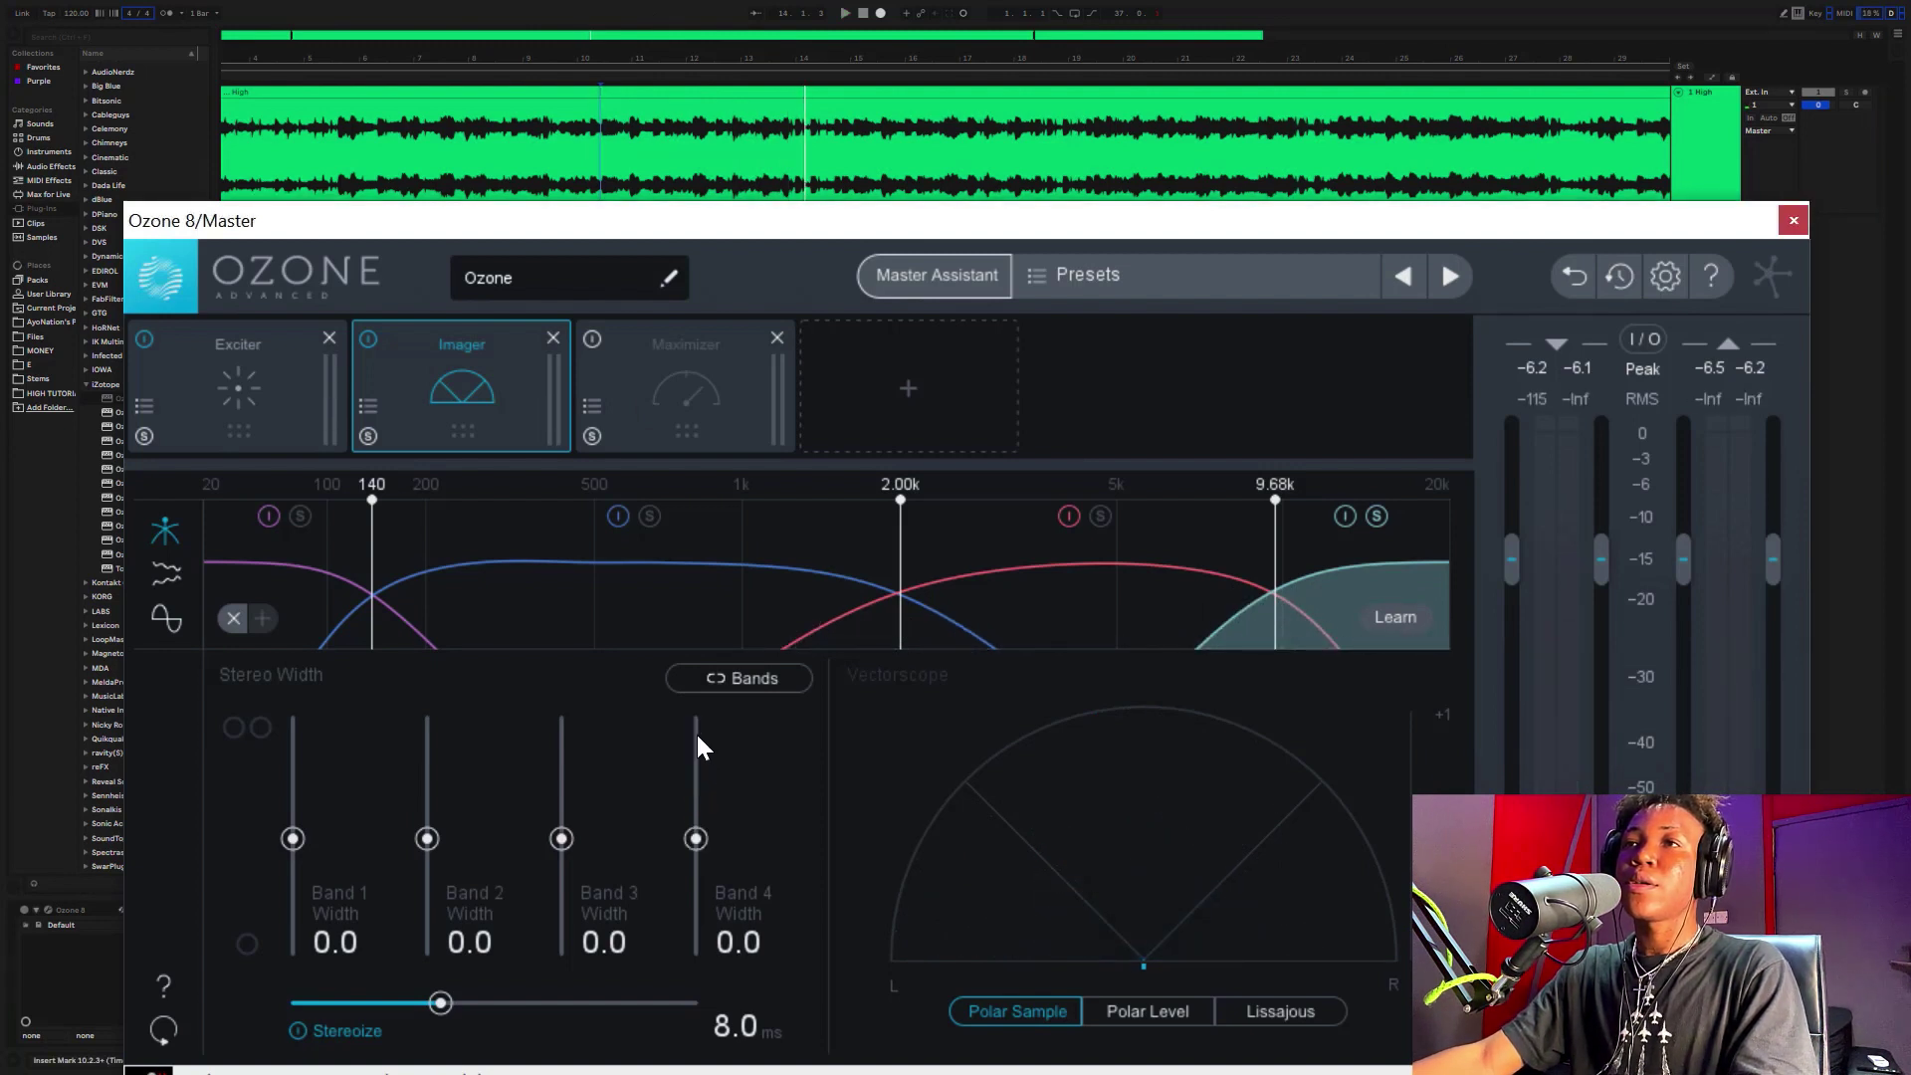
left_click(697, 737)
left_click(696, 834)
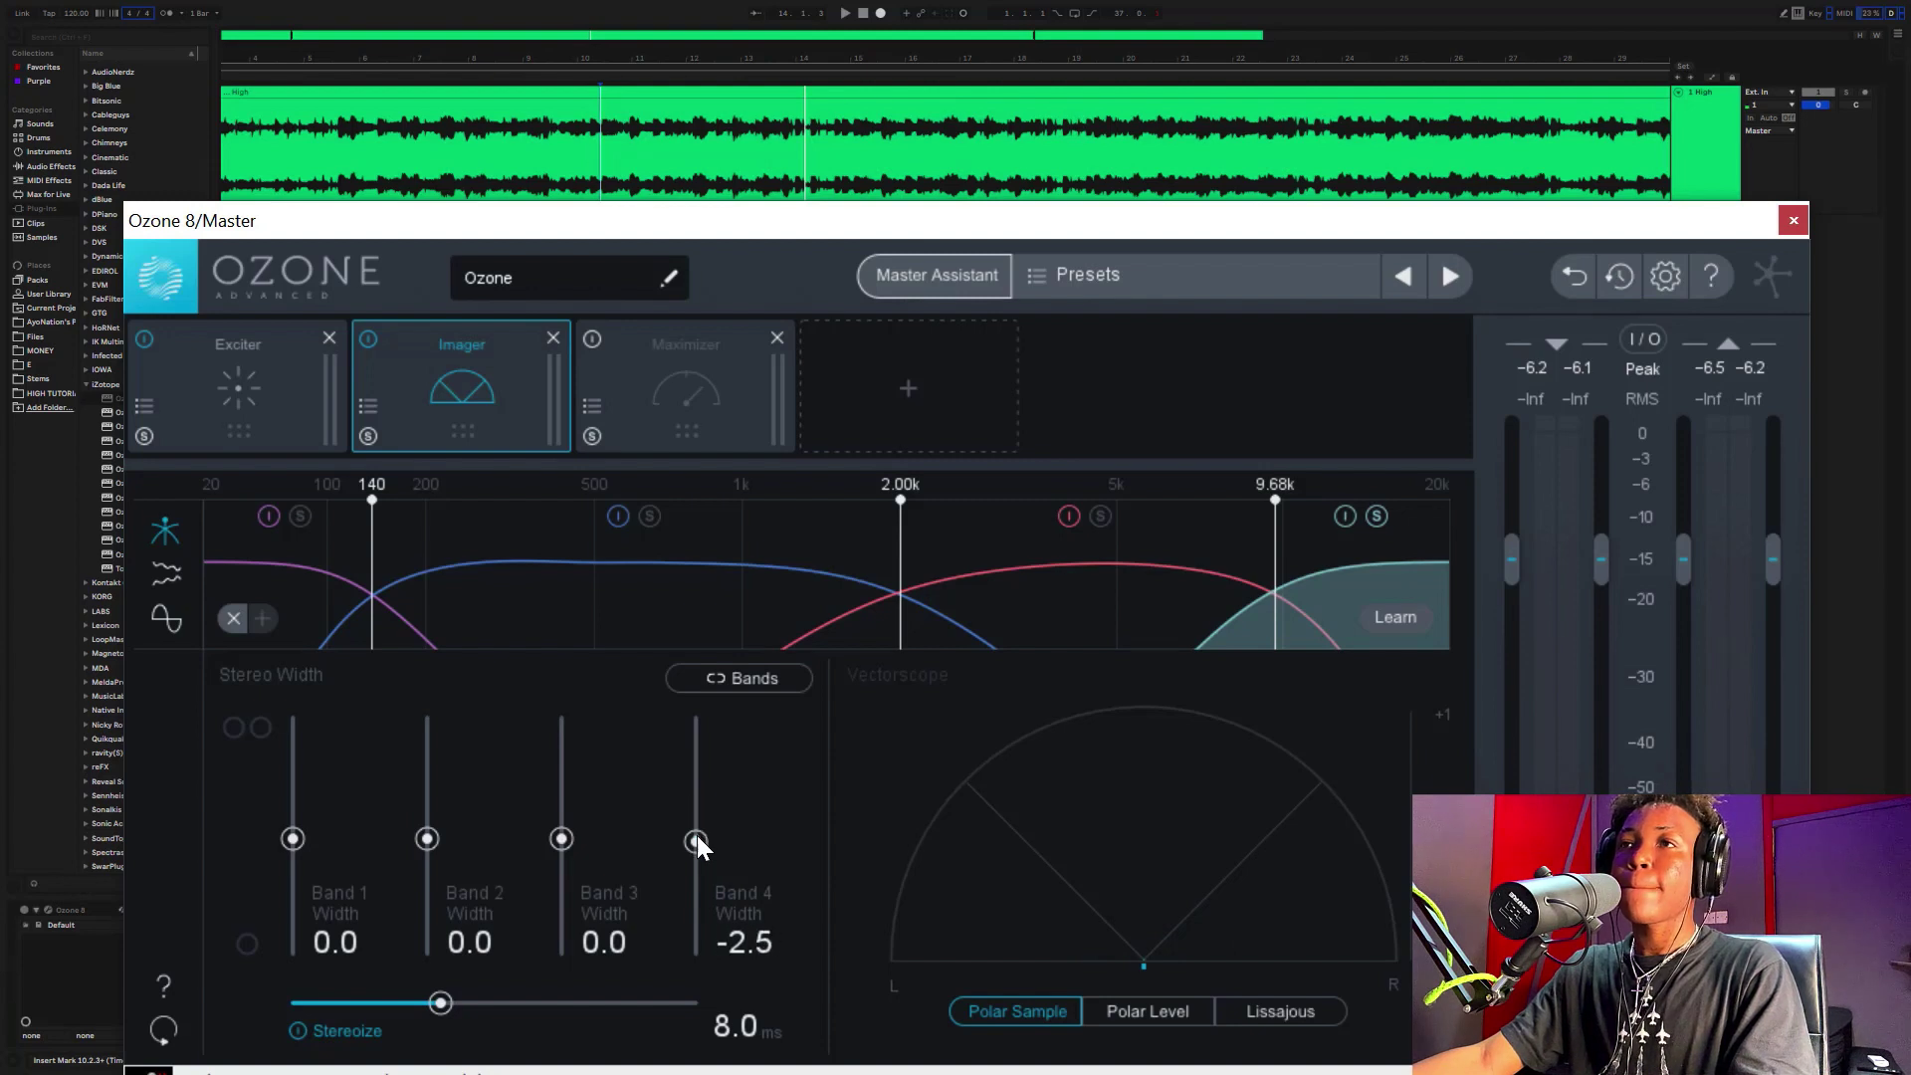
left_click_drag(696, 836, 690, 832)
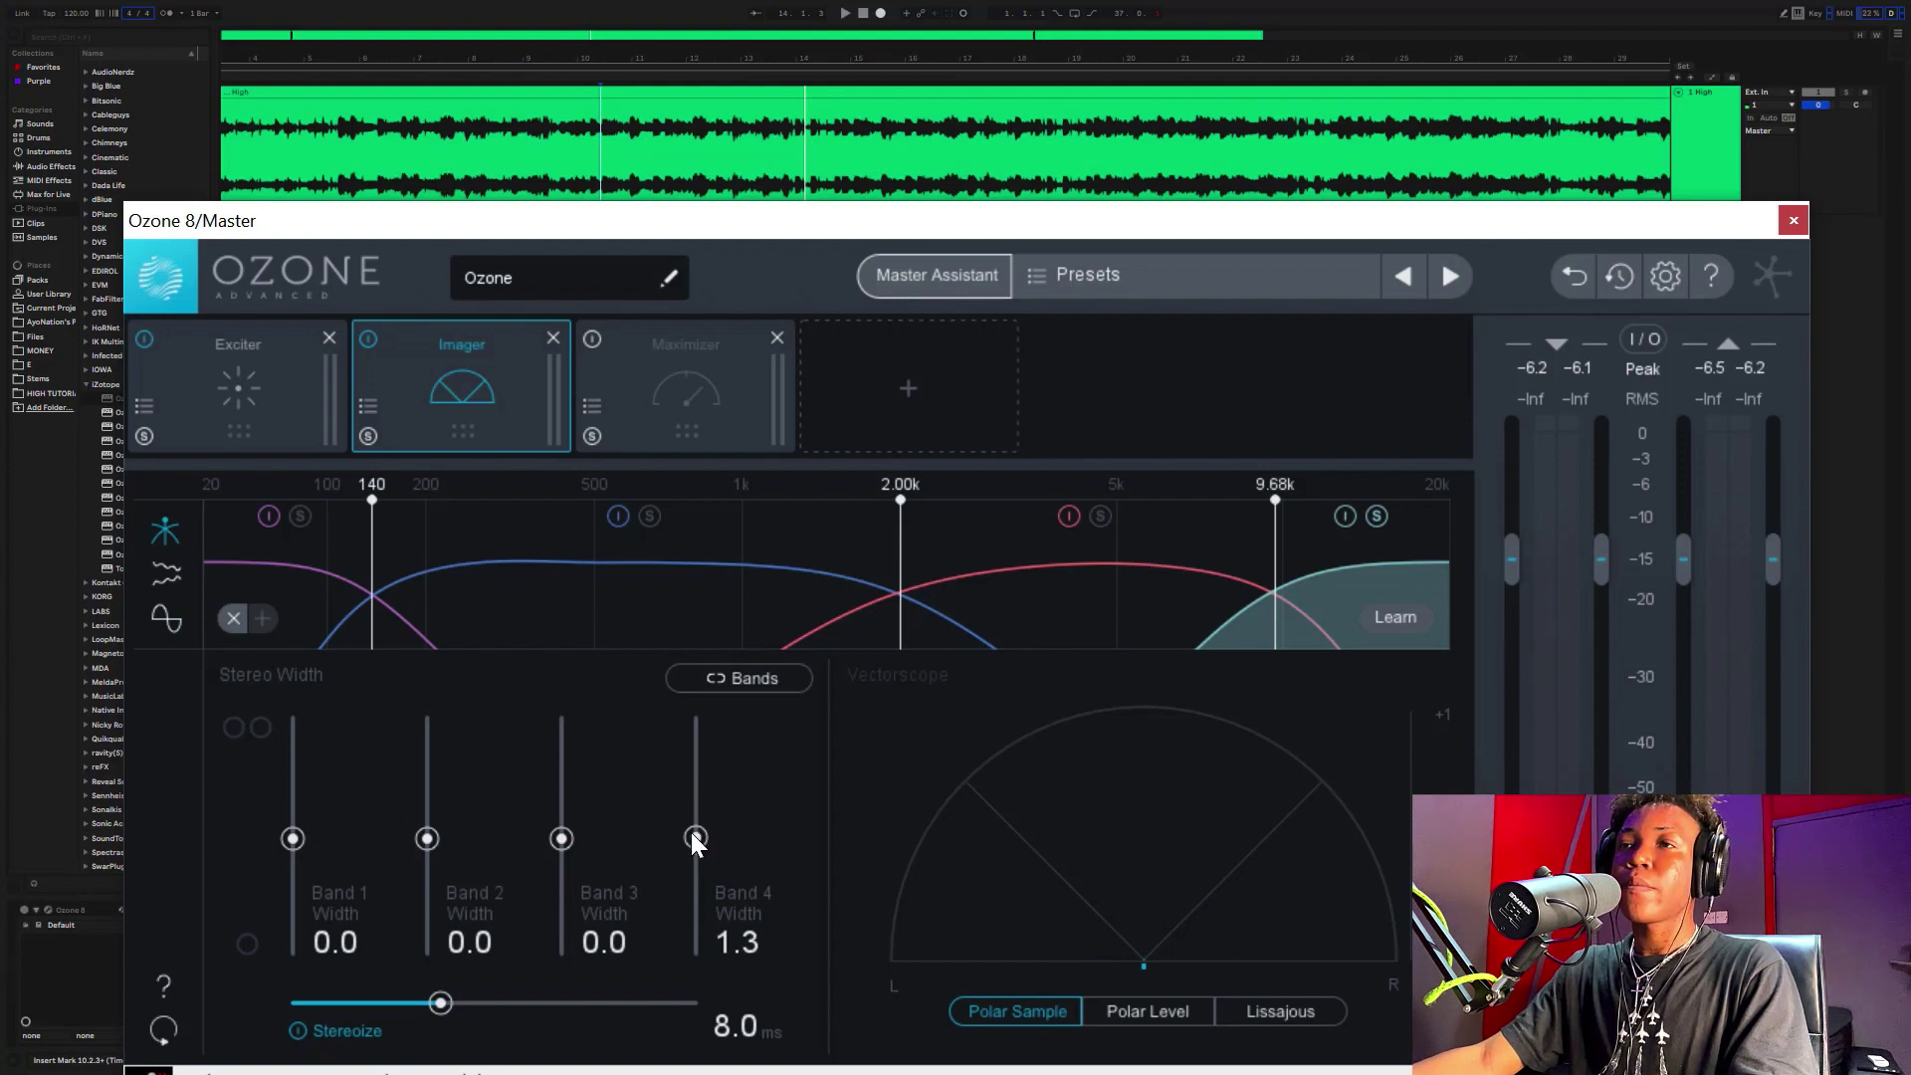
double_click(692, 834)
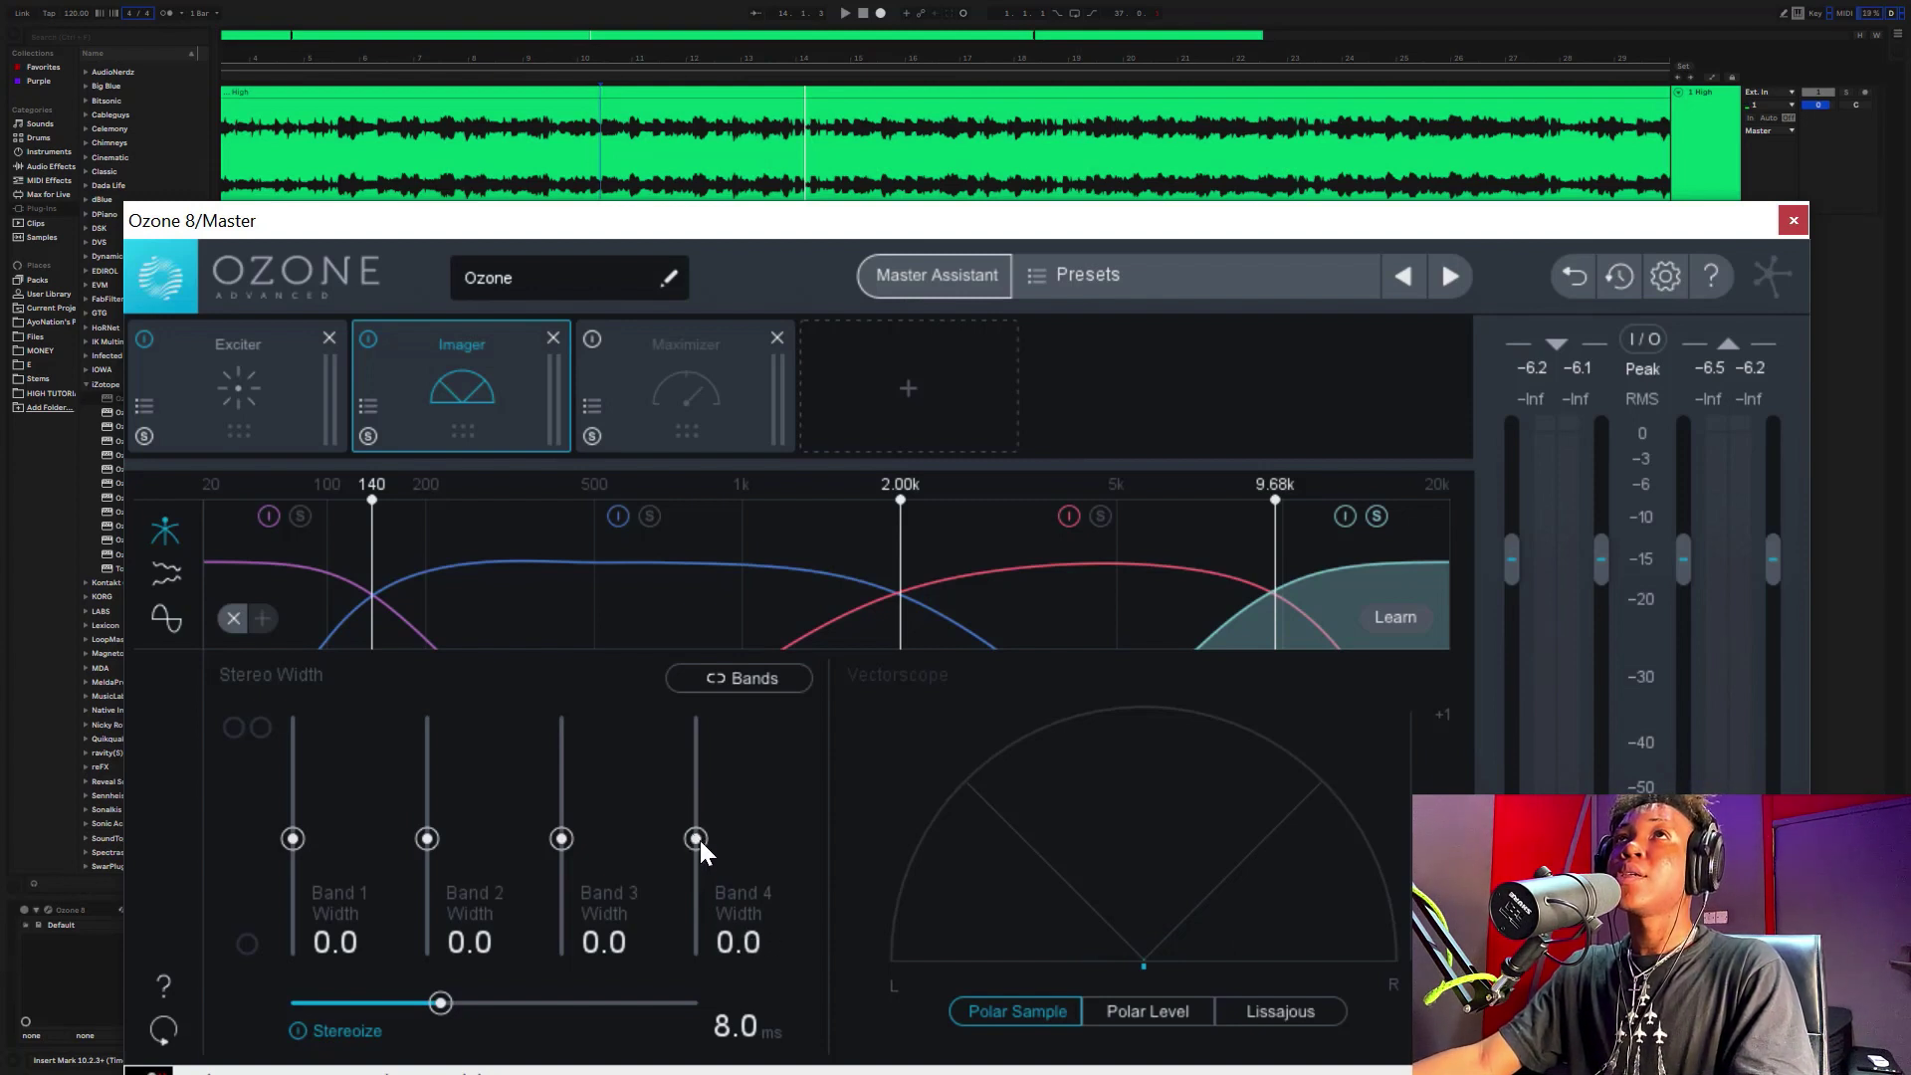
- Raise Band 4's width to 12.7 while auditioning the soloed top band, and compare it with Stereoize off and on
left_click(637, 129)
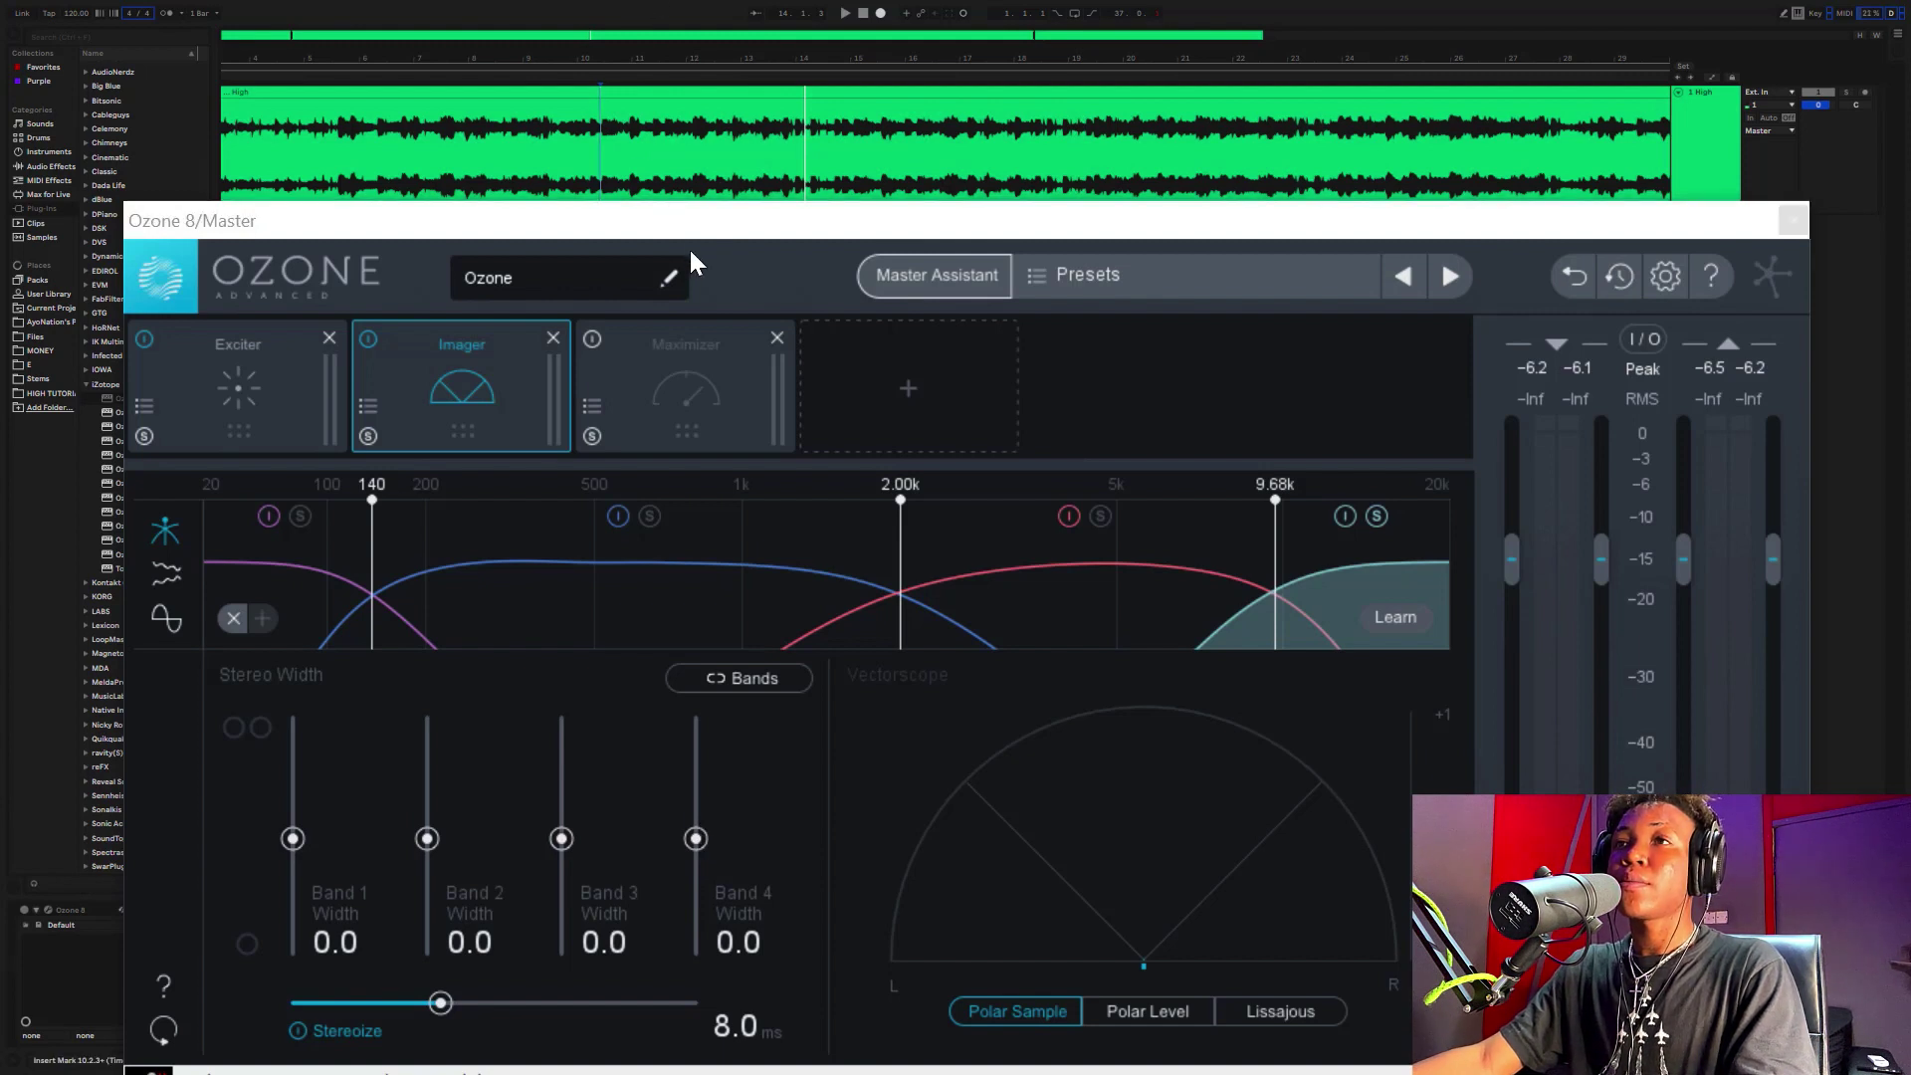
key("space")
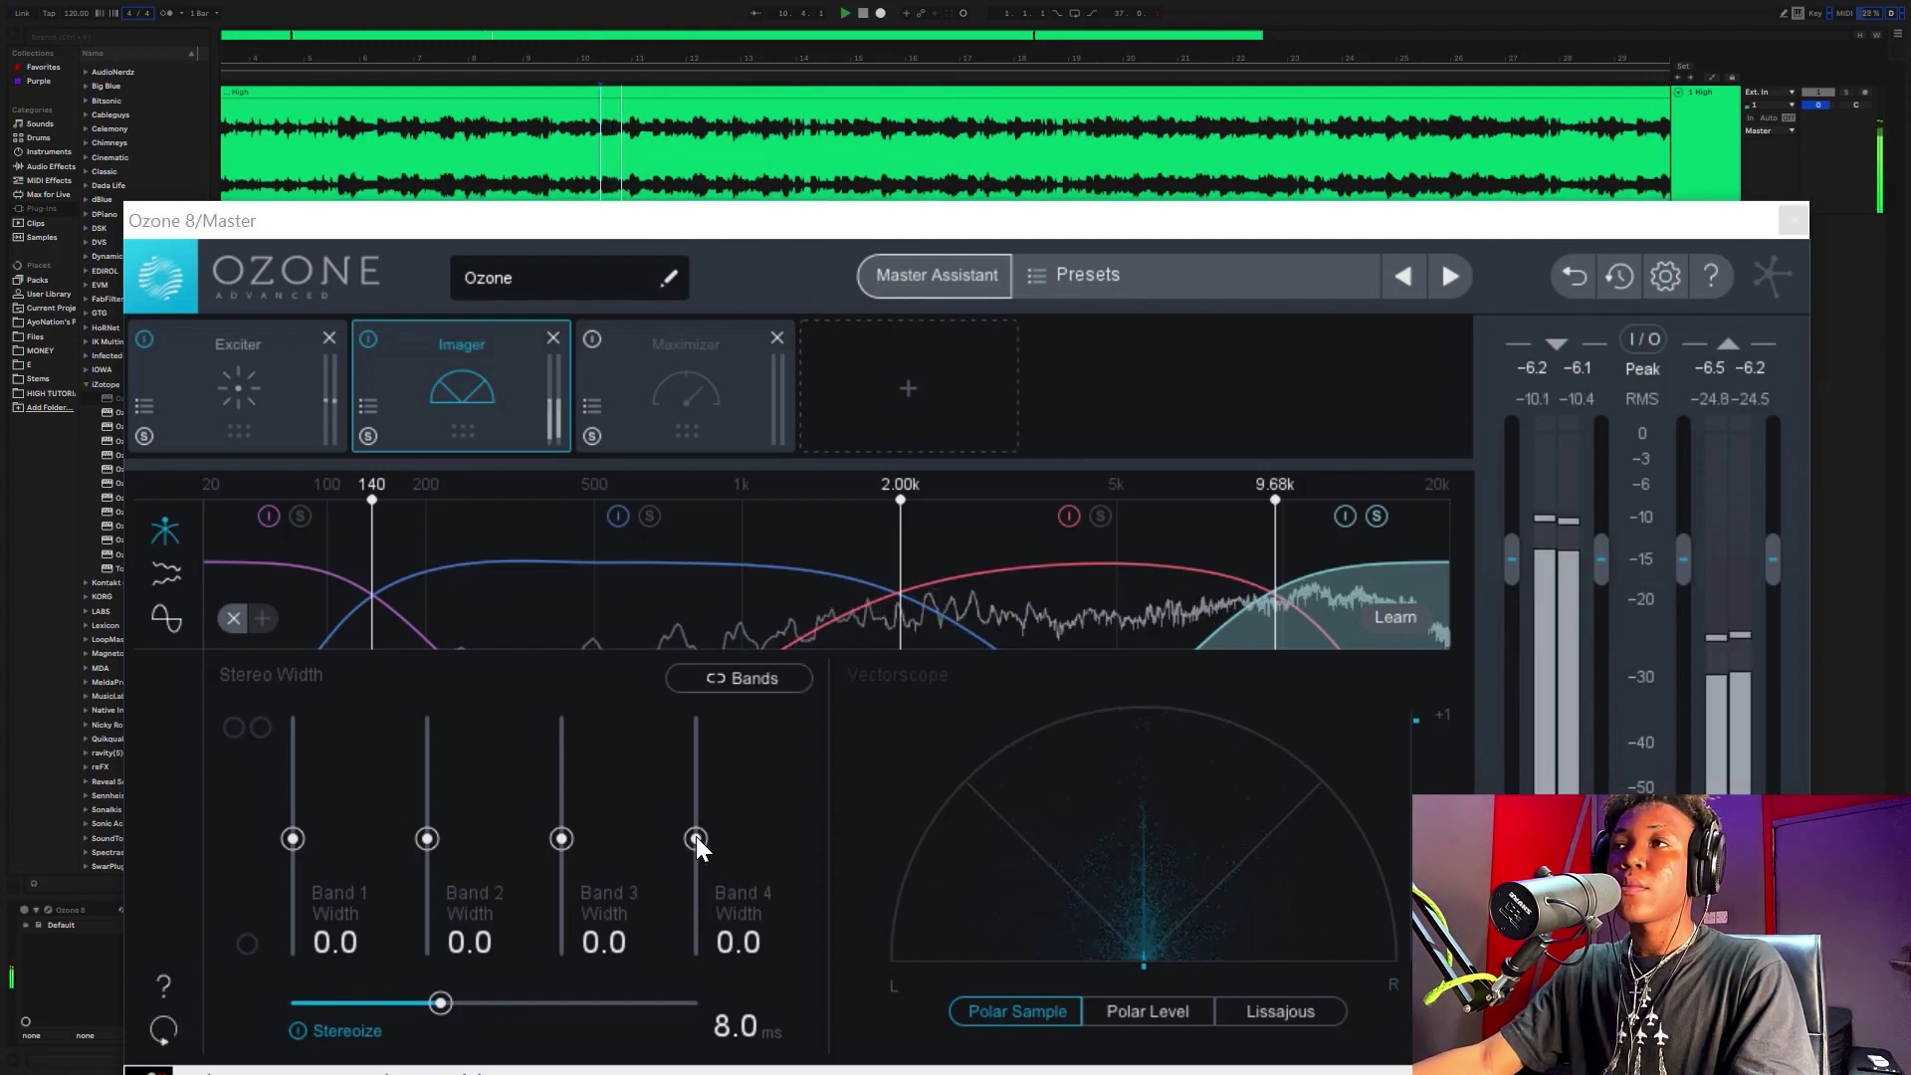
left_click(693, 834)
mouse_move(693, 834)
left_mouse_down()
mouse_move(681, 818)
mouse_move(708, 827)
left_mouse_up()
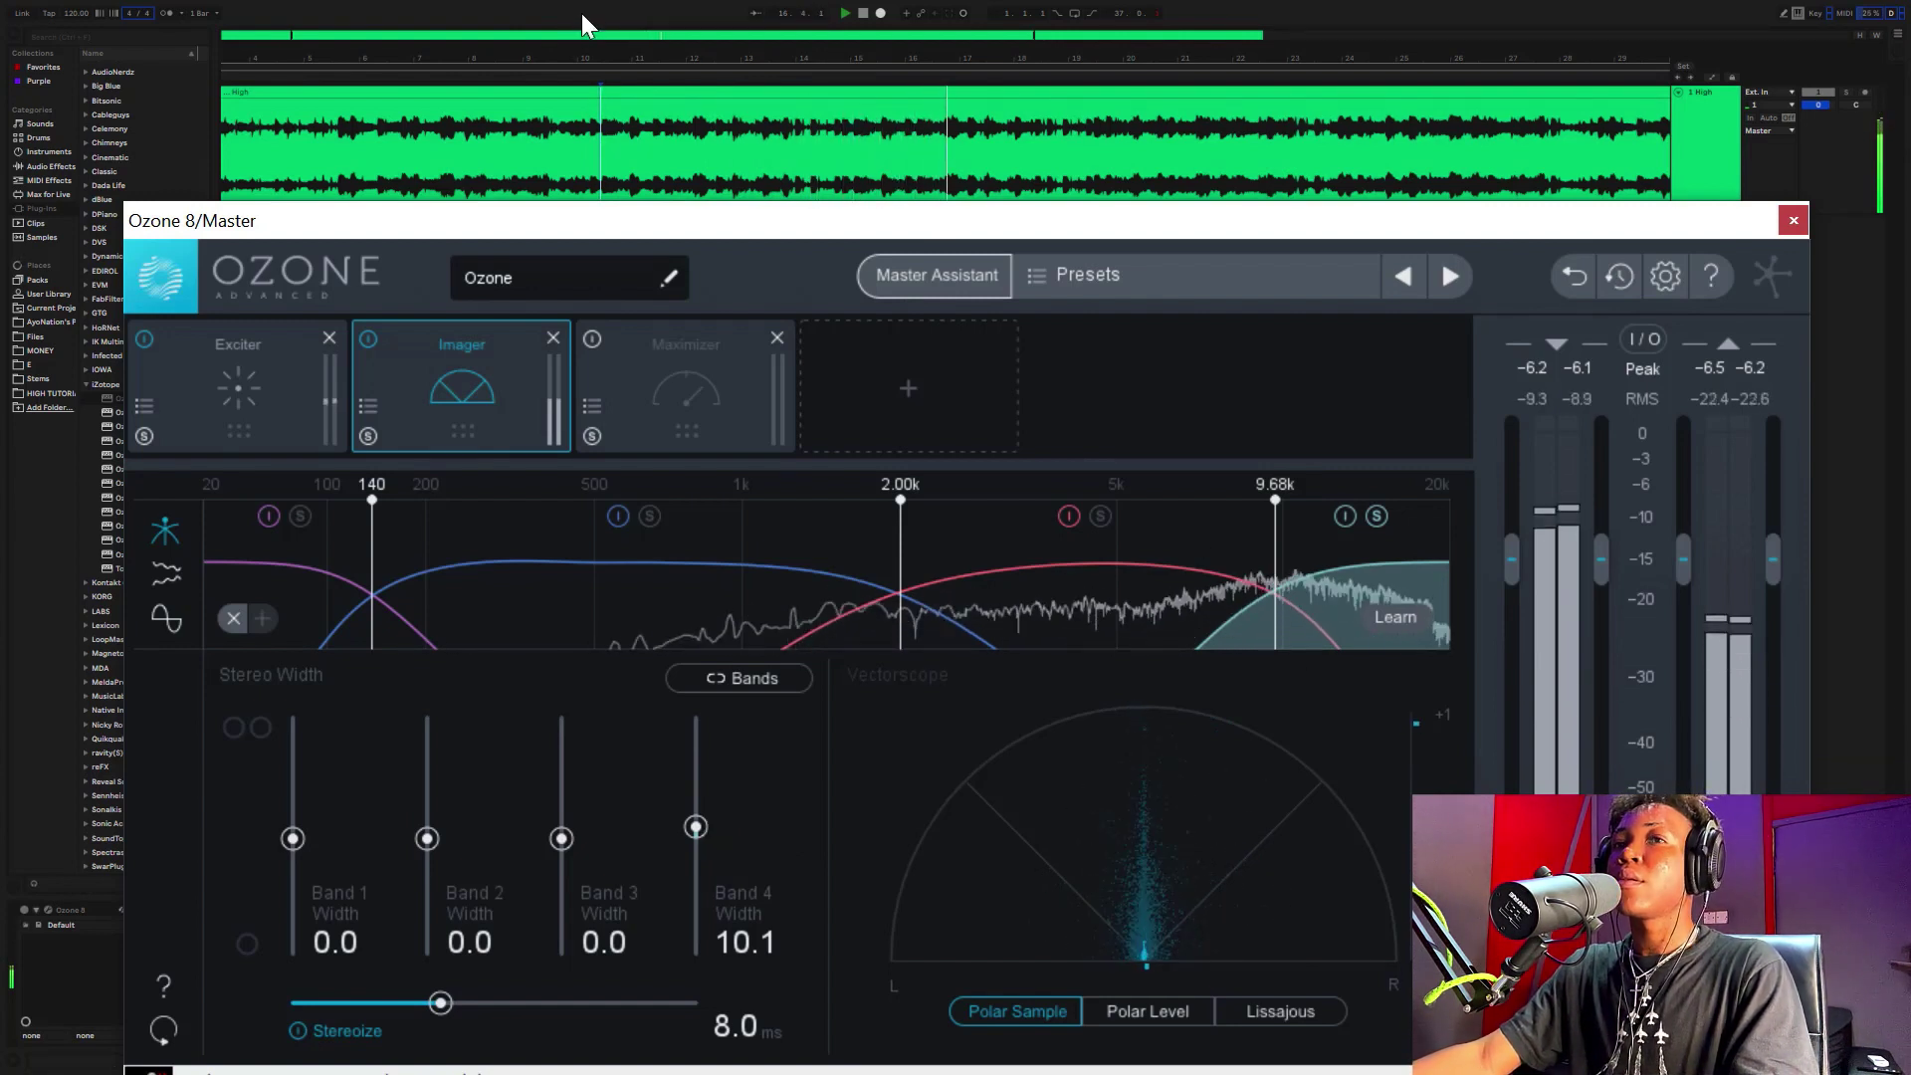
left_click(328, 1035)
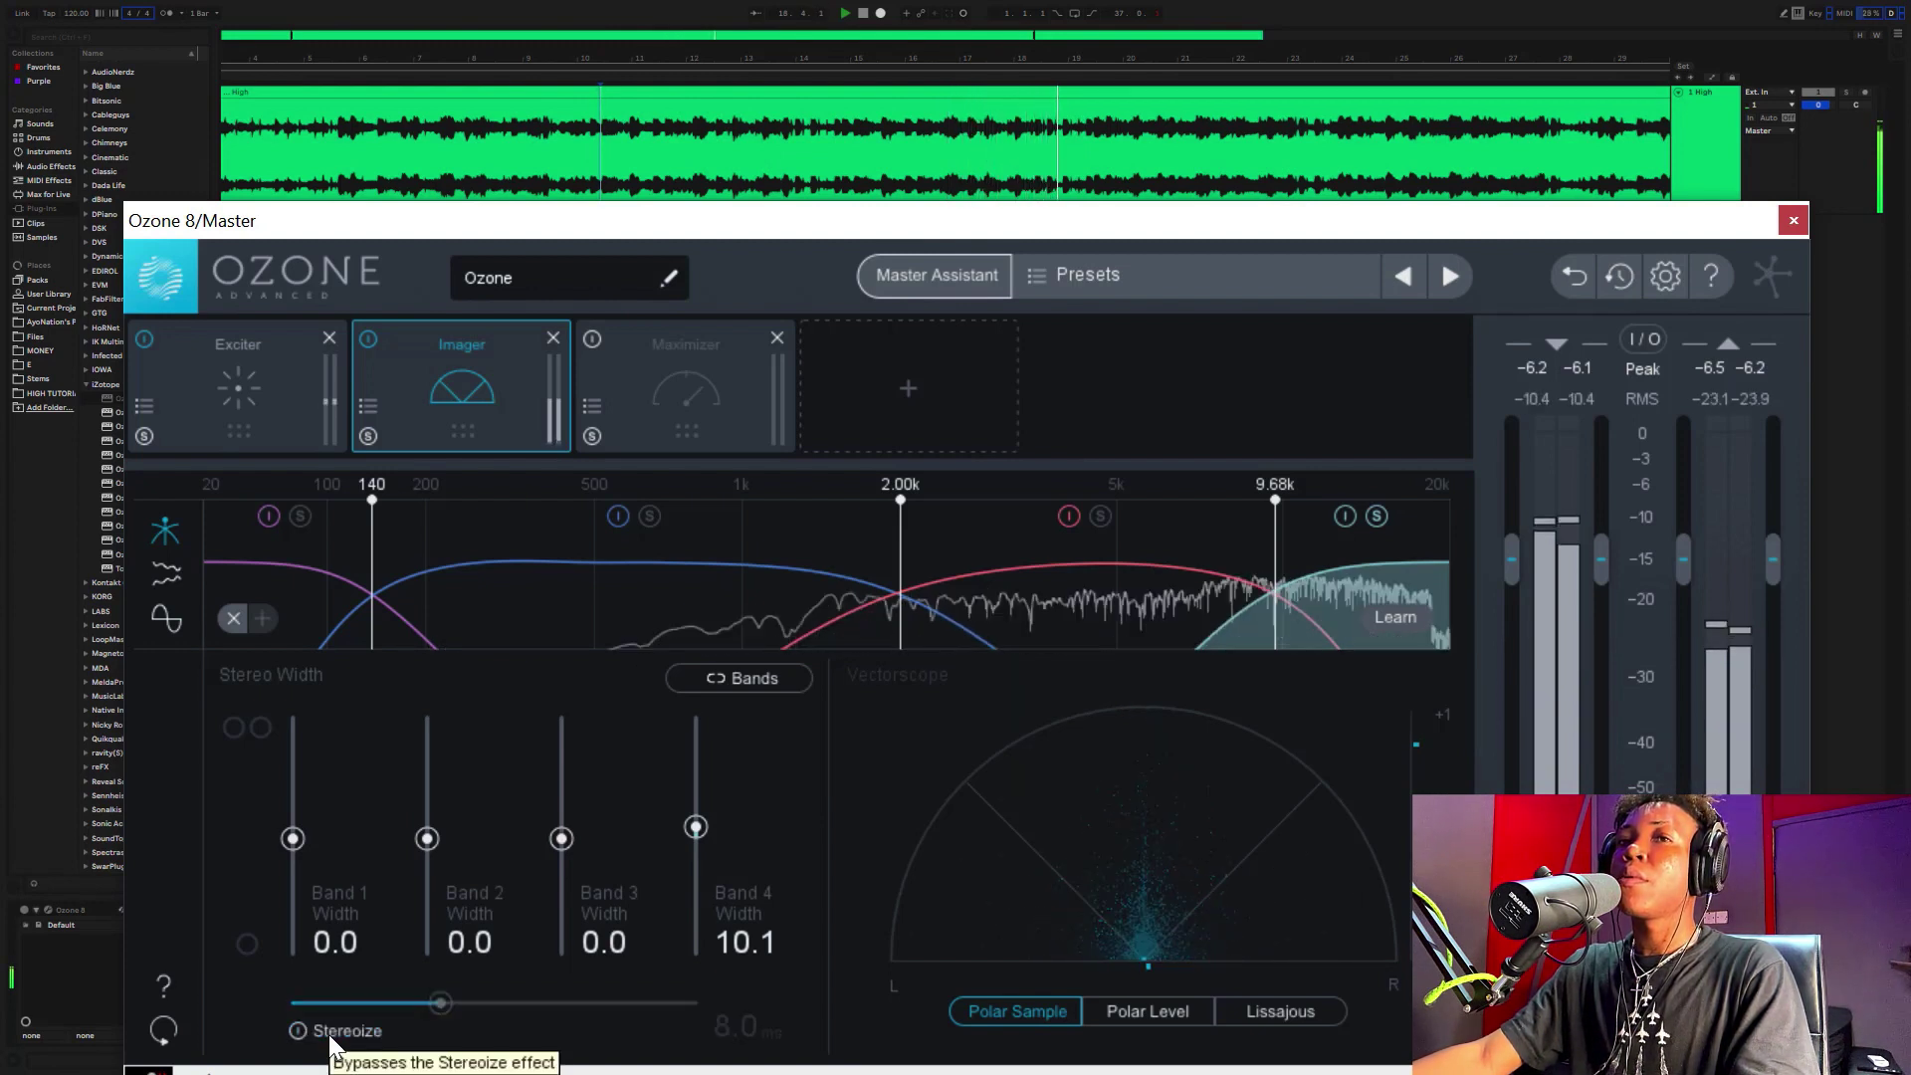
left_click(328, 1035)
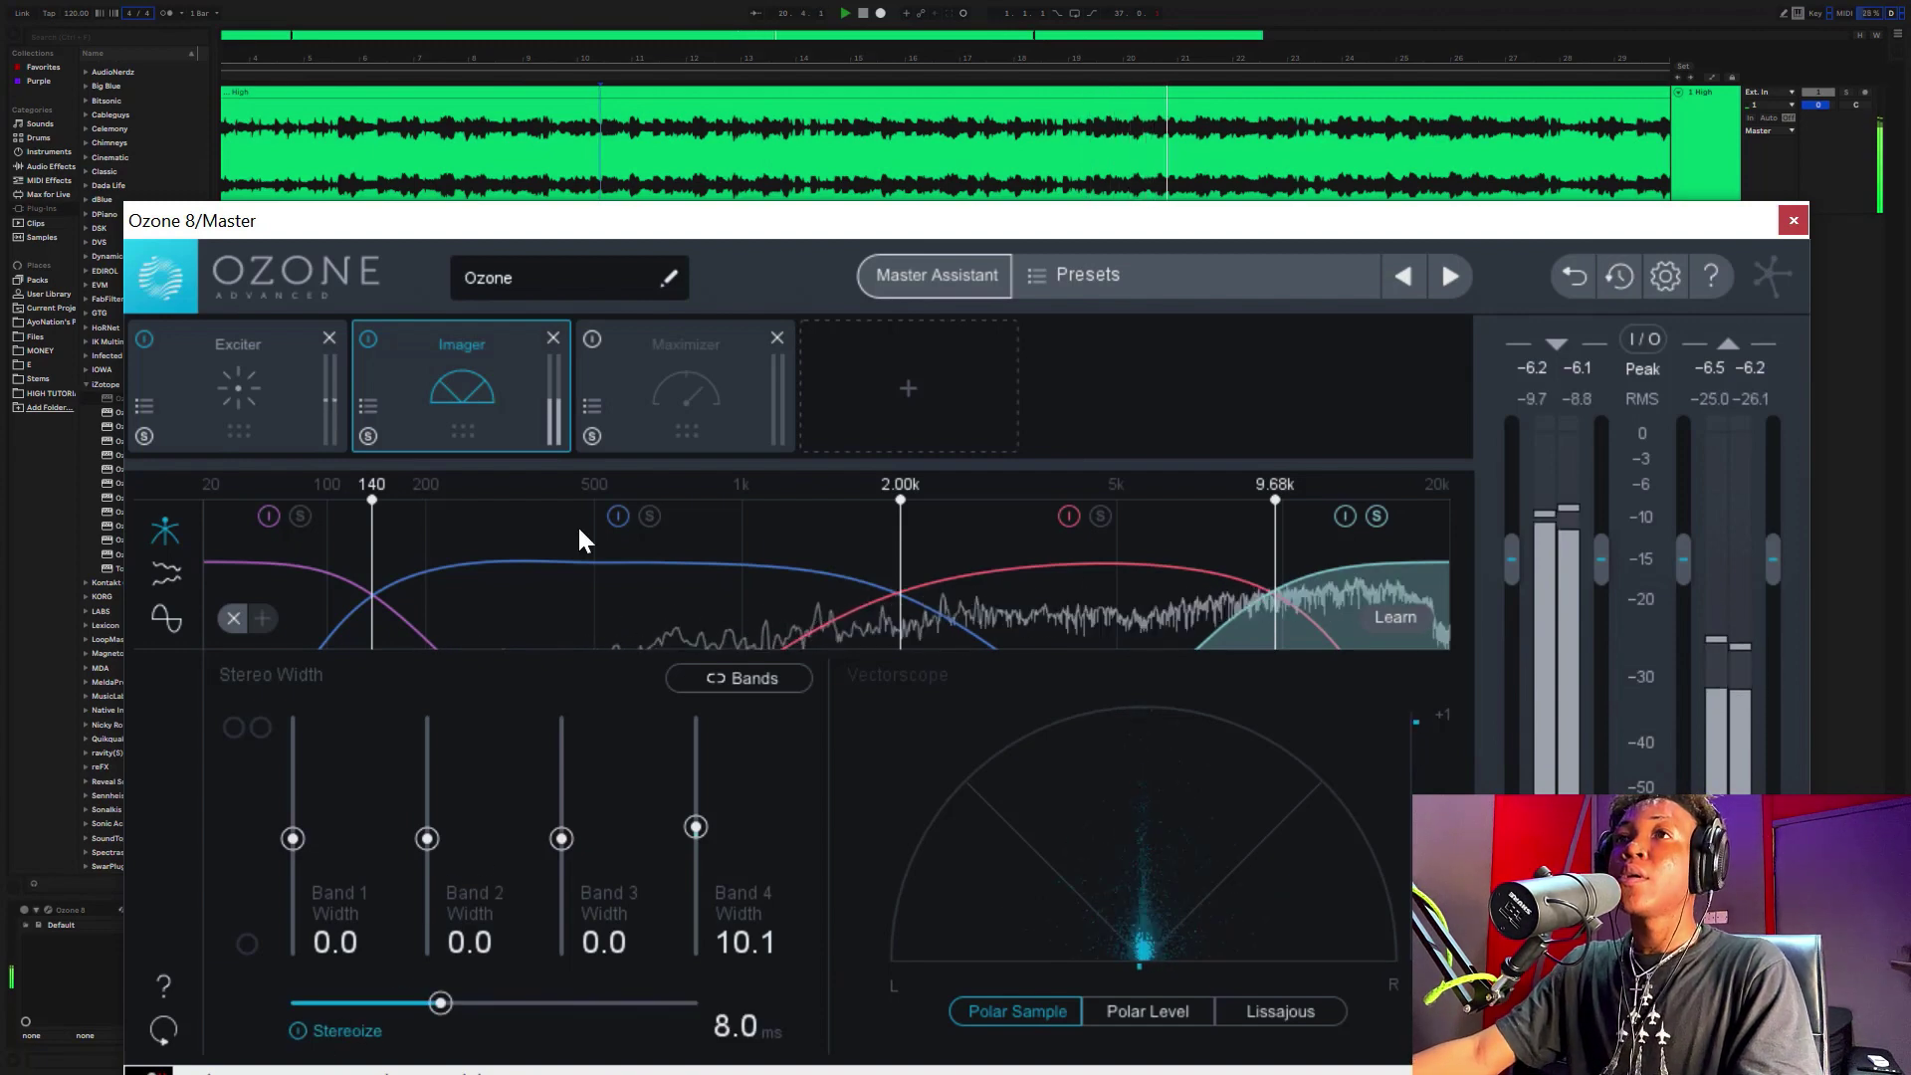
left_click(705, 10)
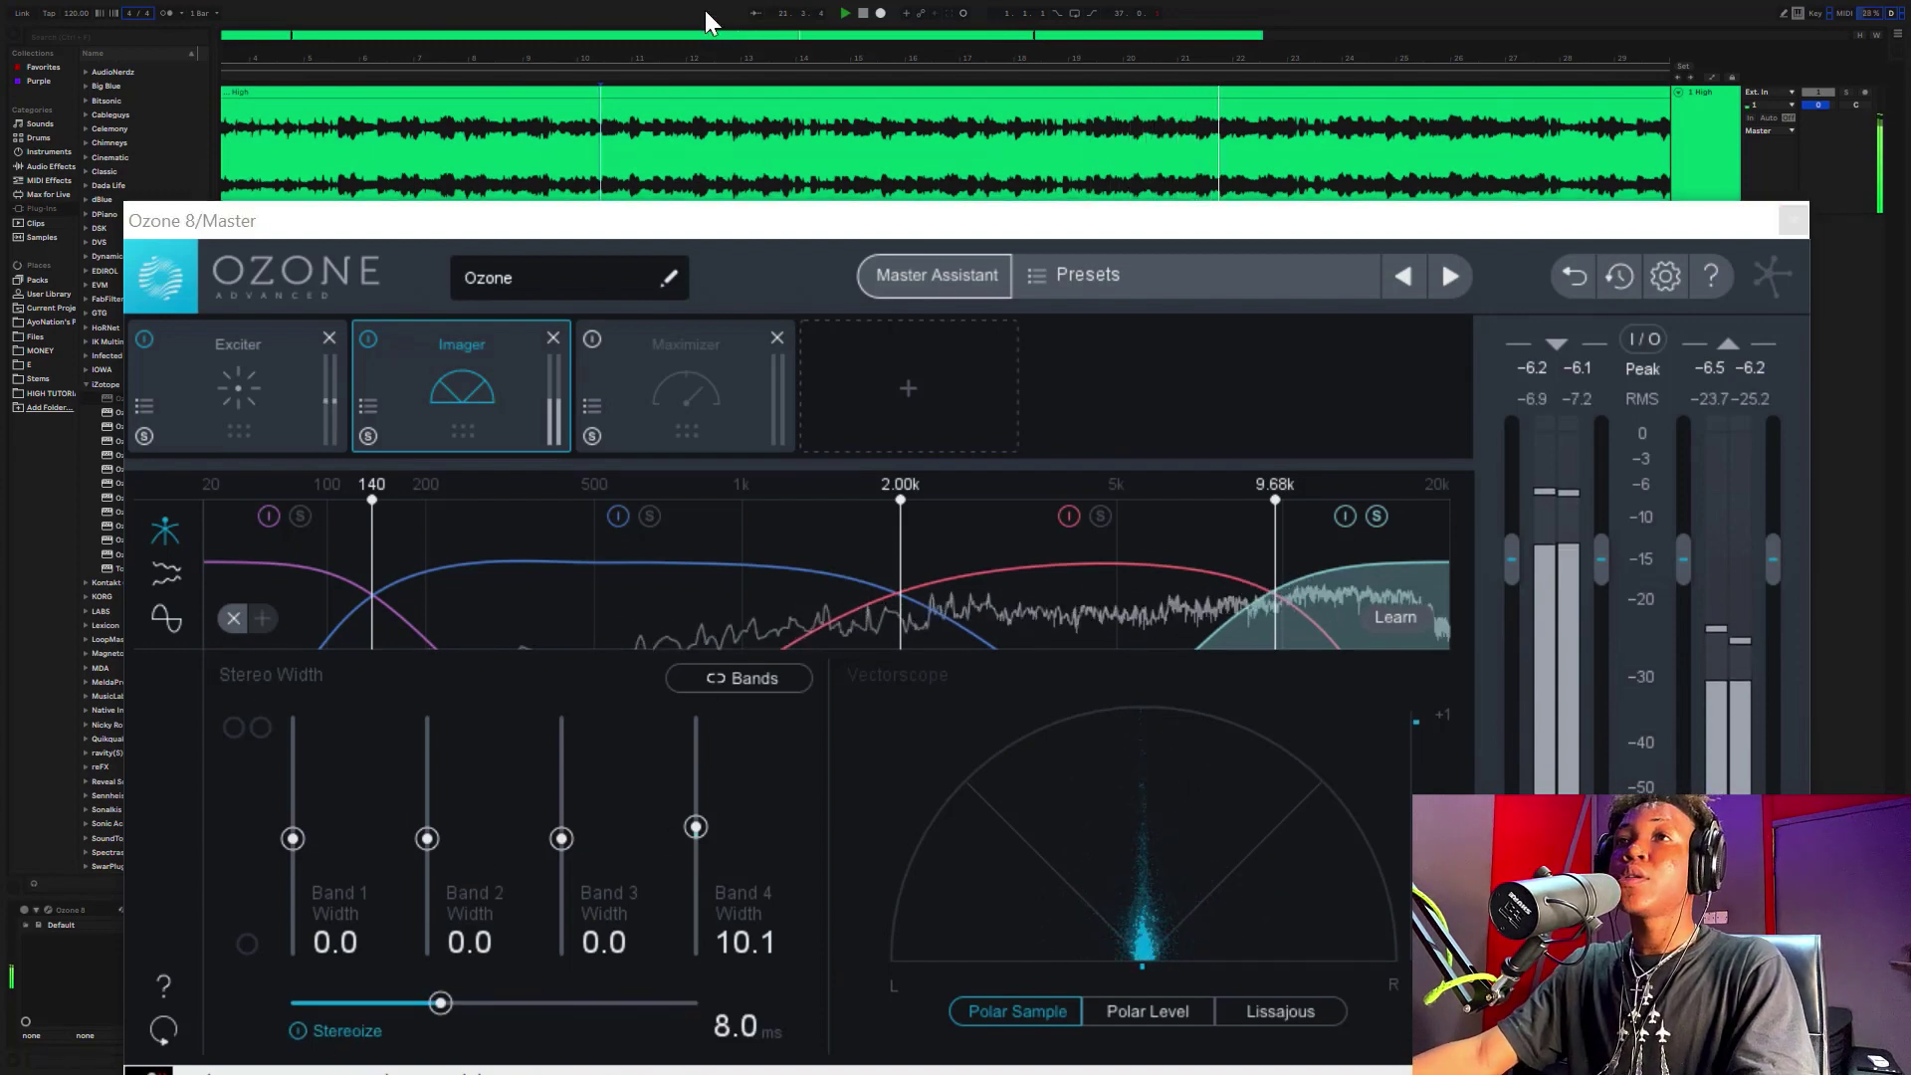
key("space")
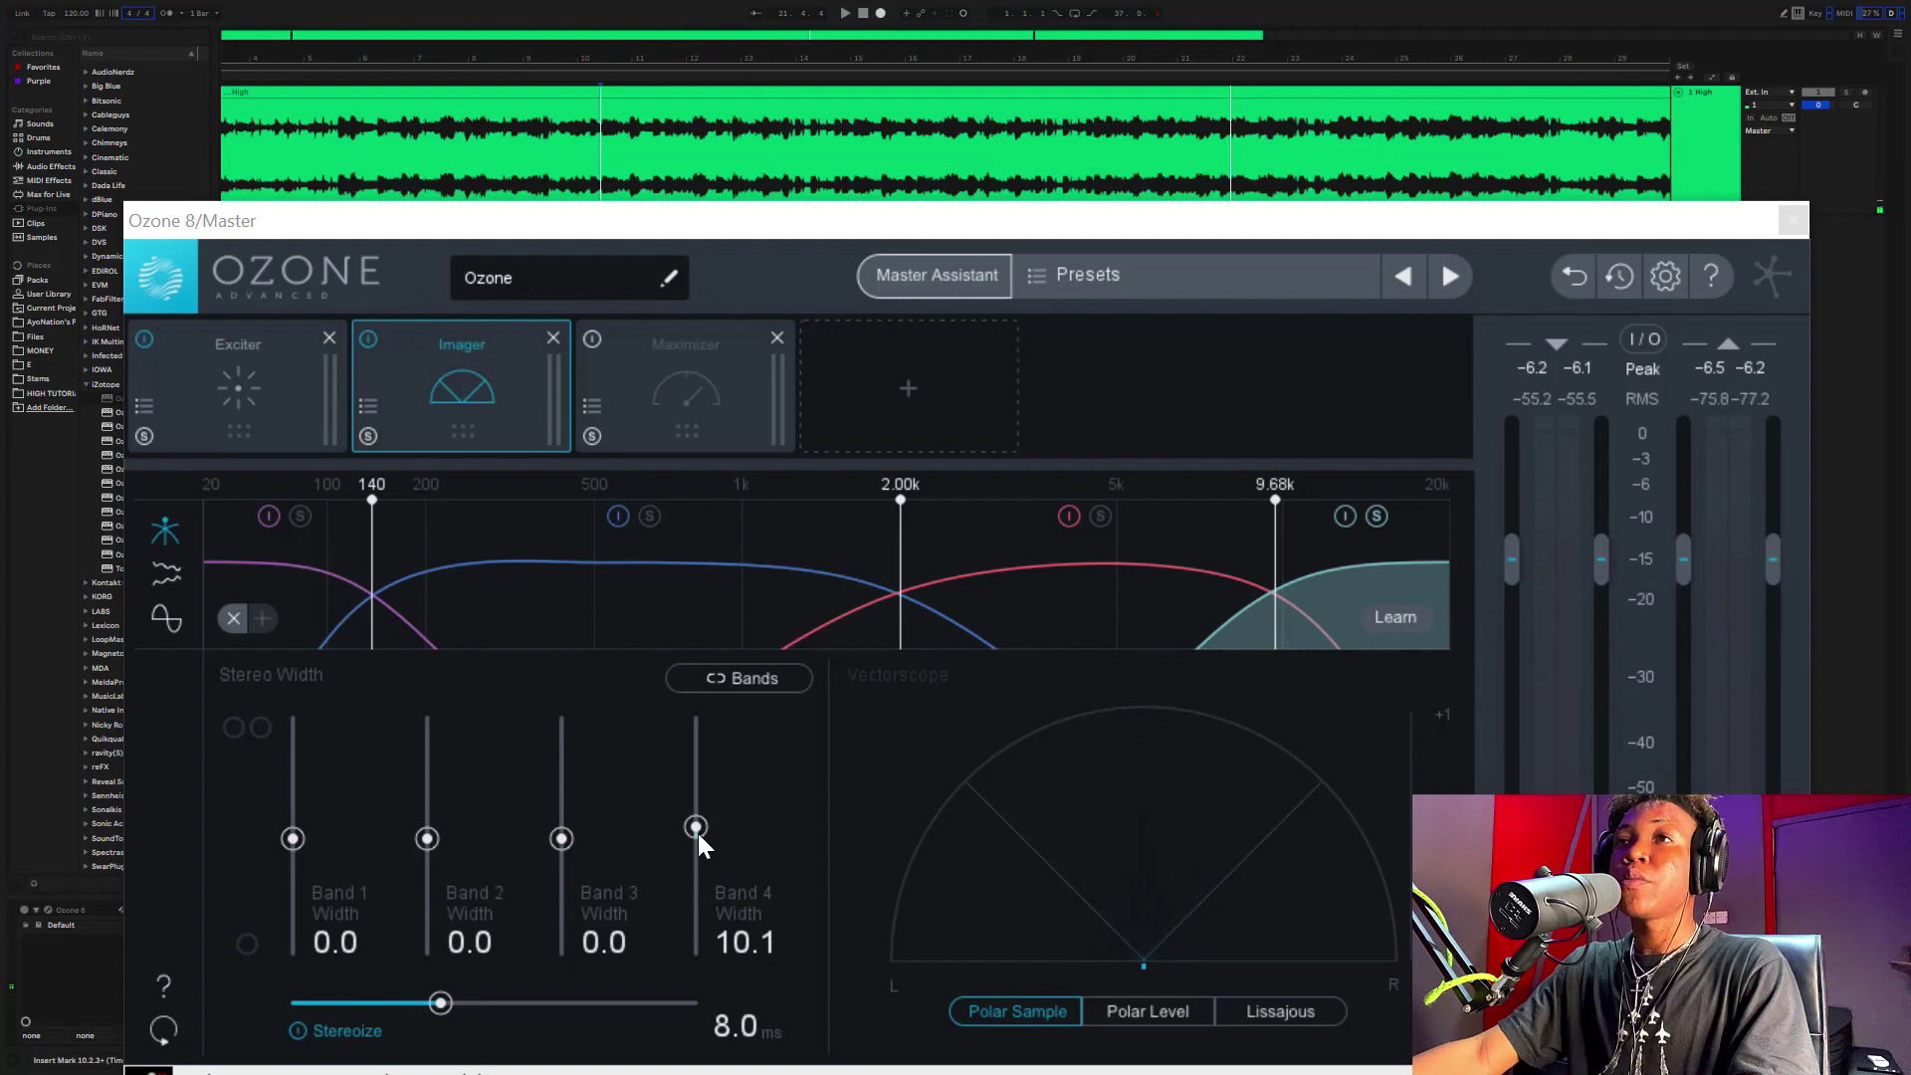
left_click_drag(696, 828, 695, 825)
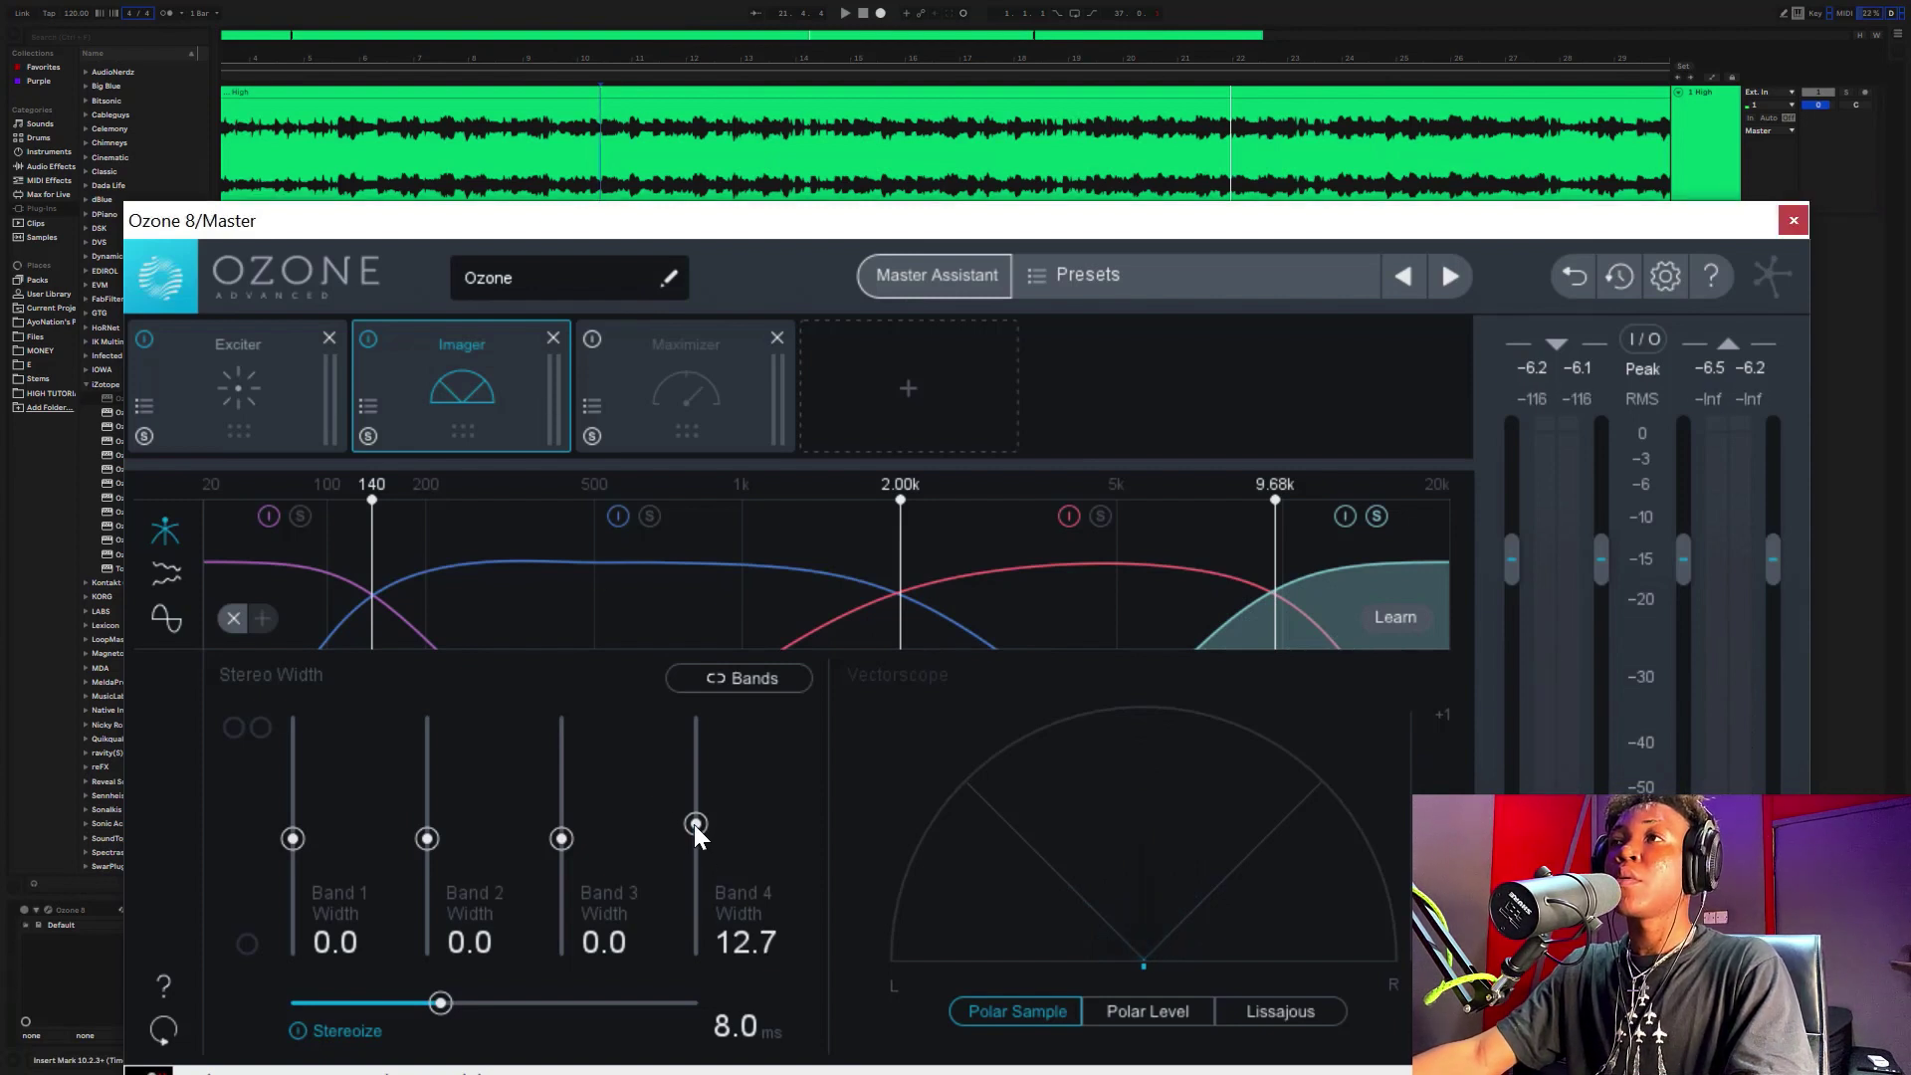
left_click(545, 12)
key("space")
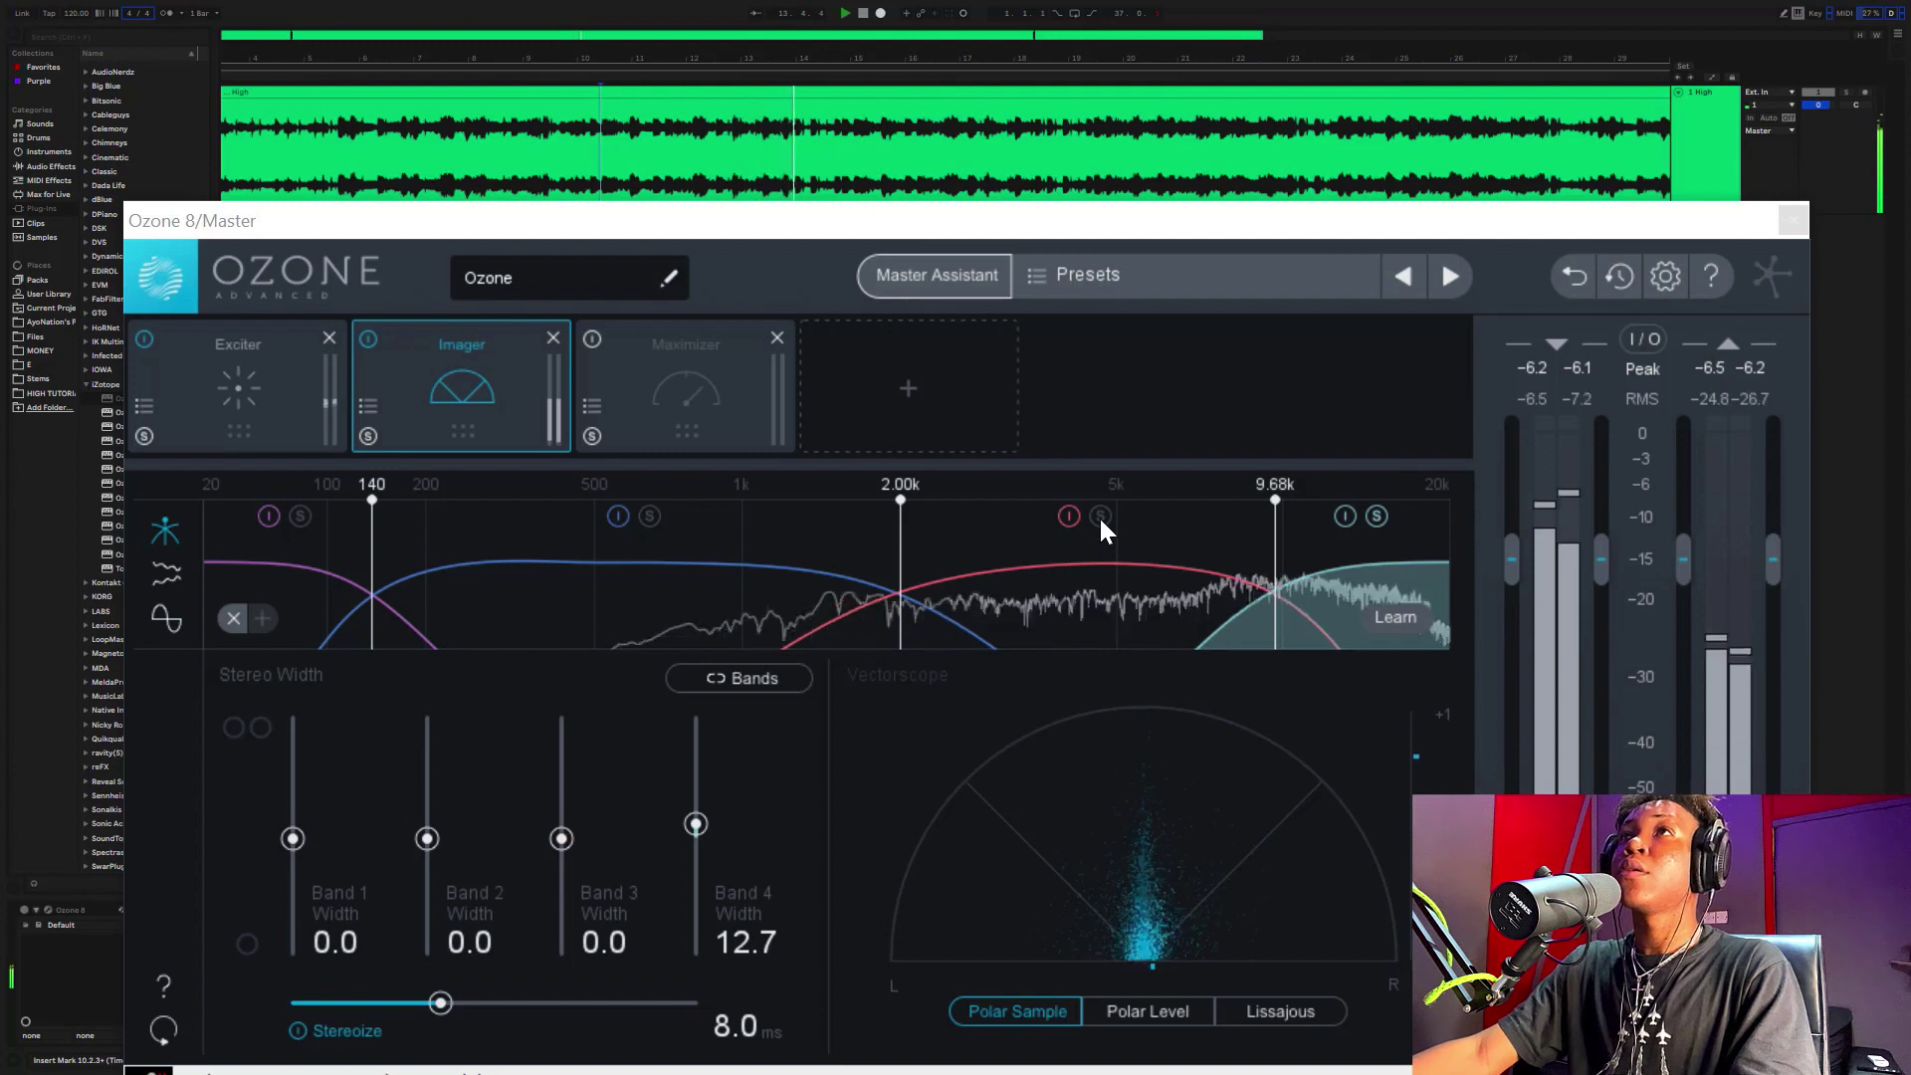
key("space")
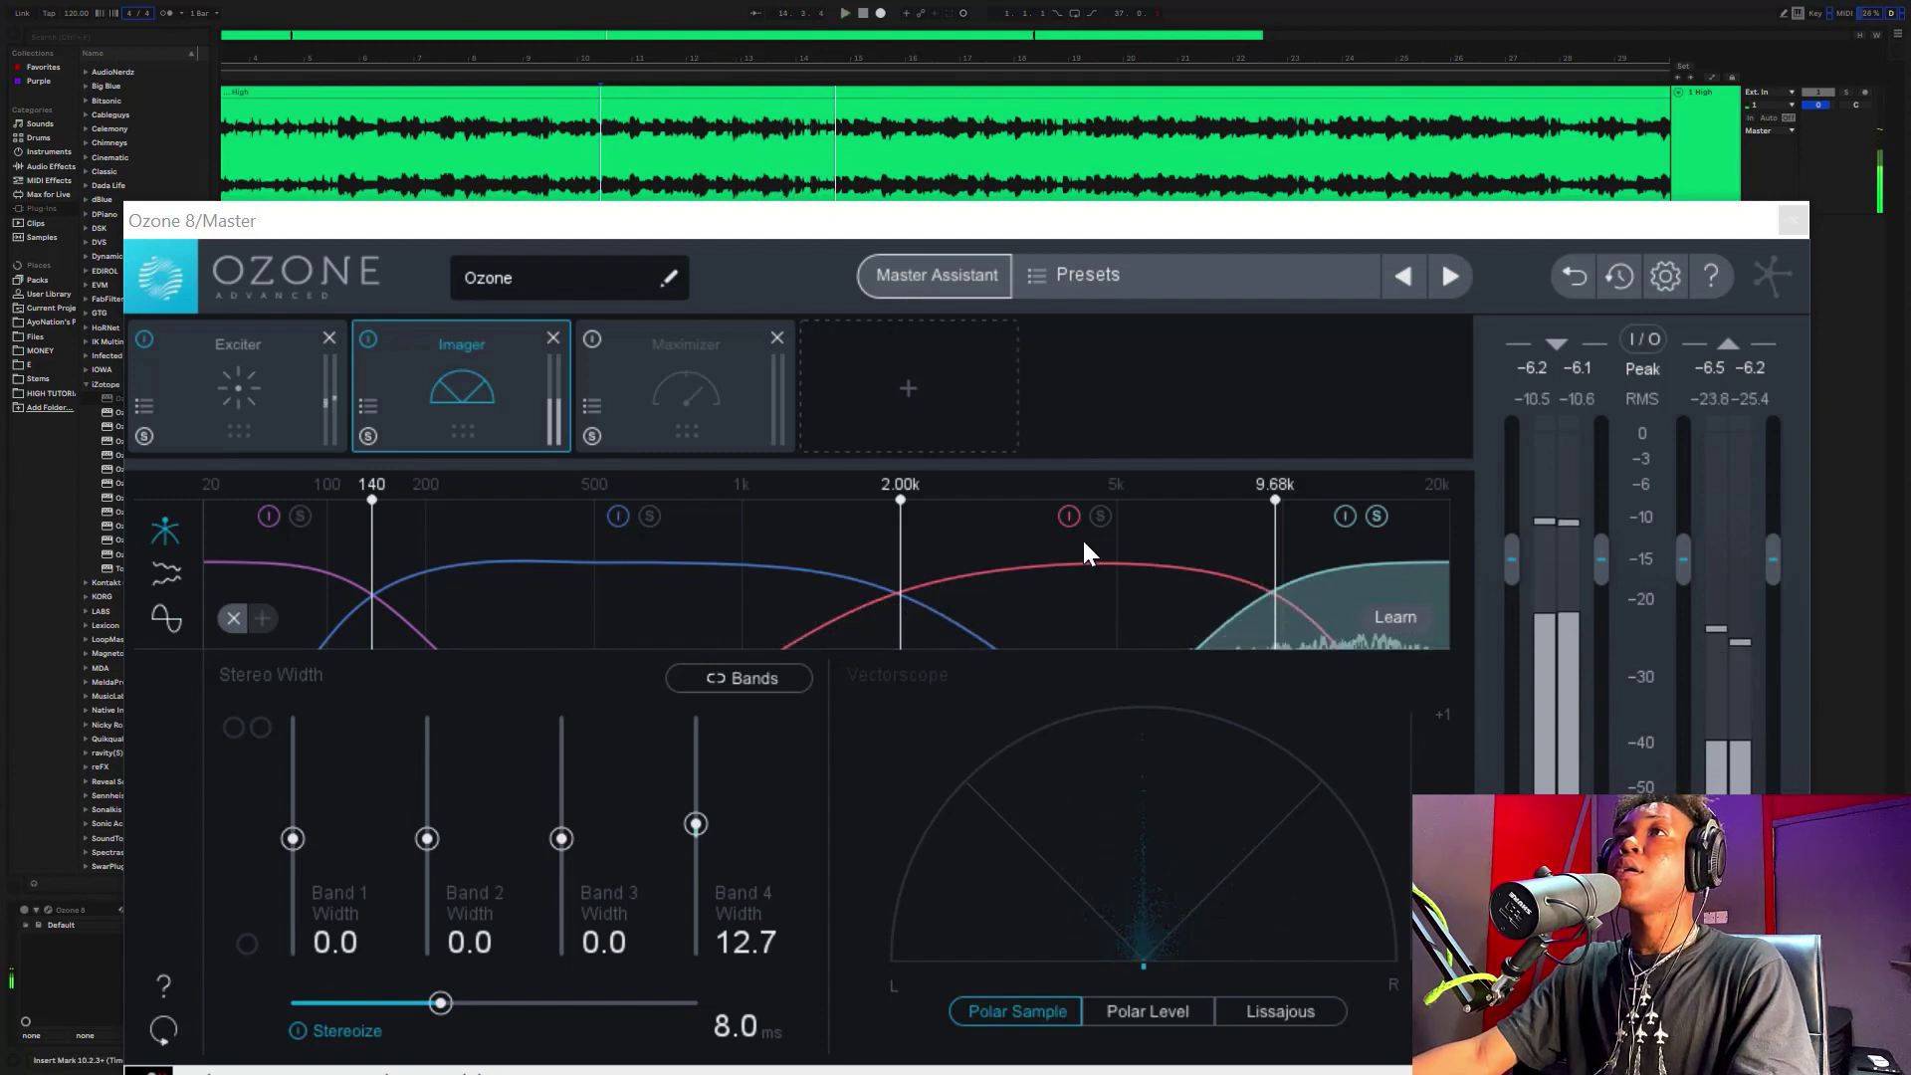
- Solo Band 3 instead of Band 4, and set the crossover below it to 1.78 kHz during playback
left_click(1103, 517)
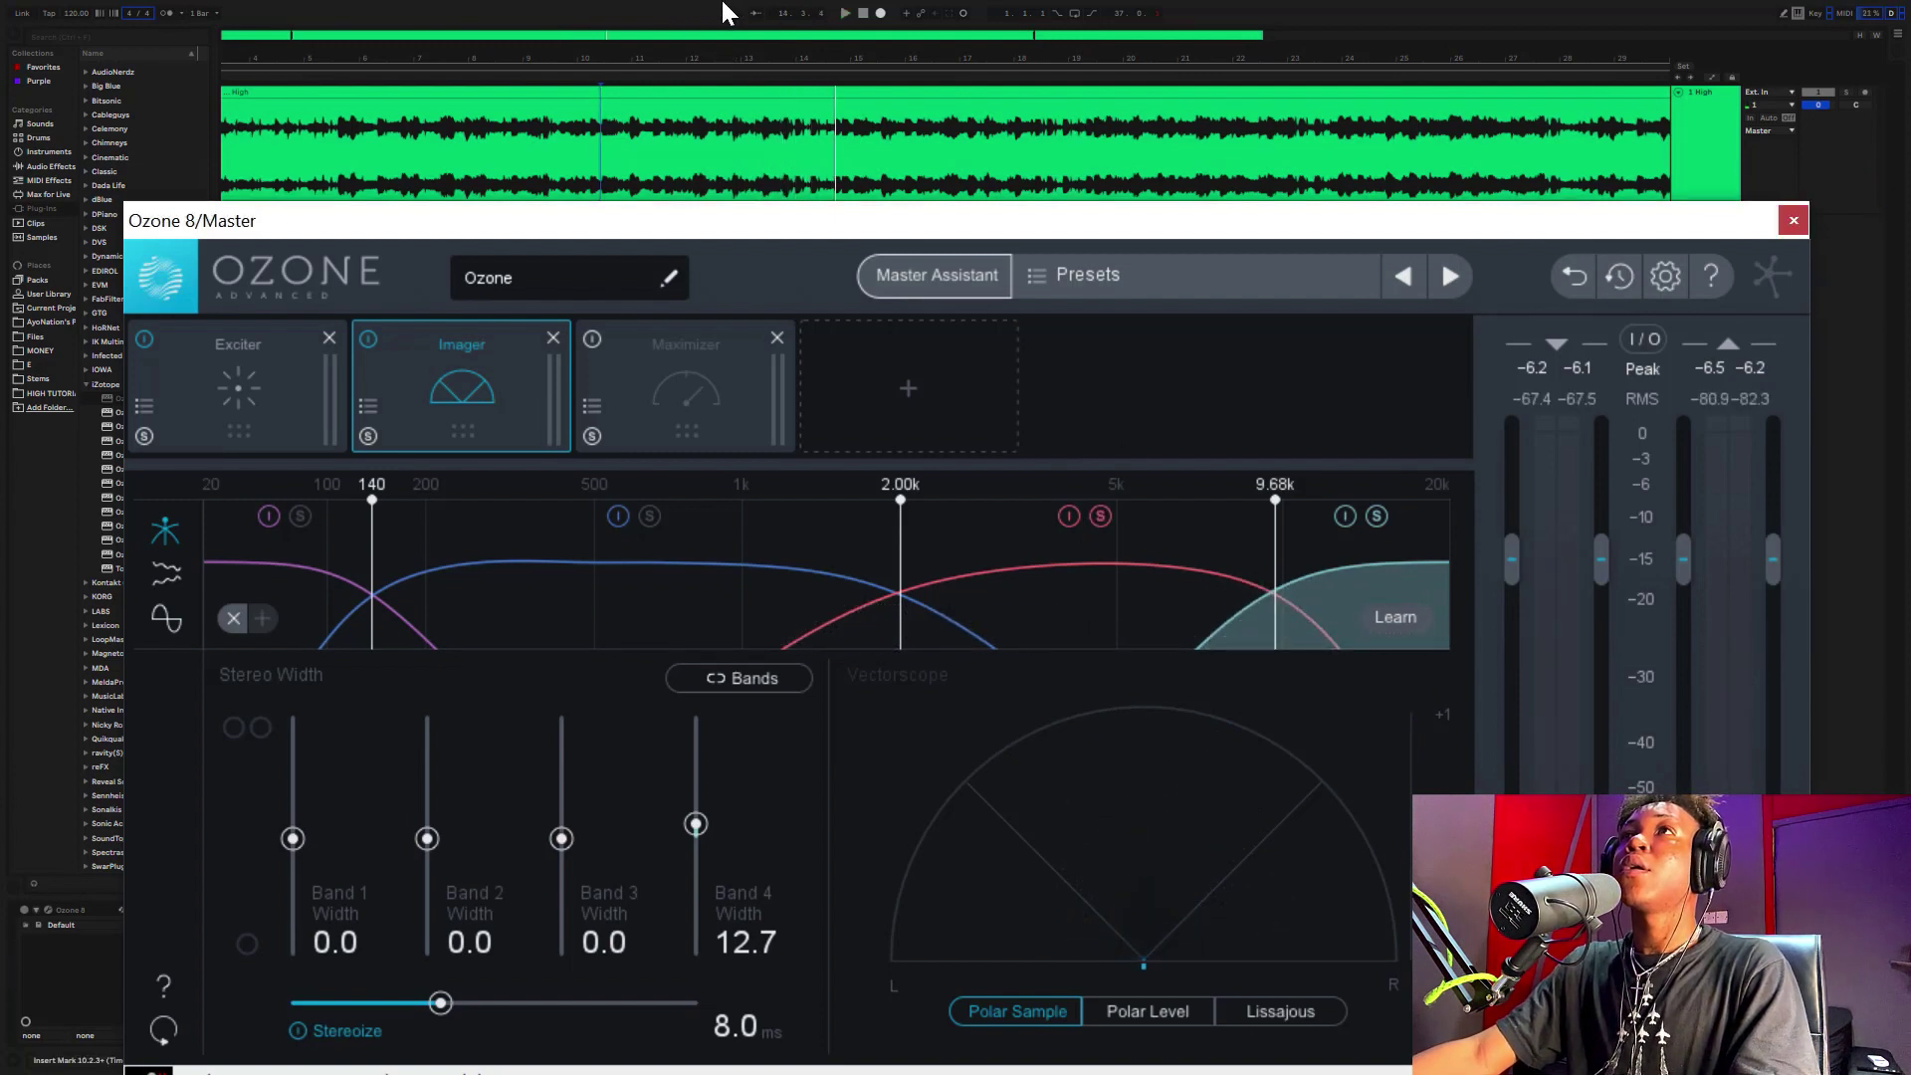
left_click(652, 4)
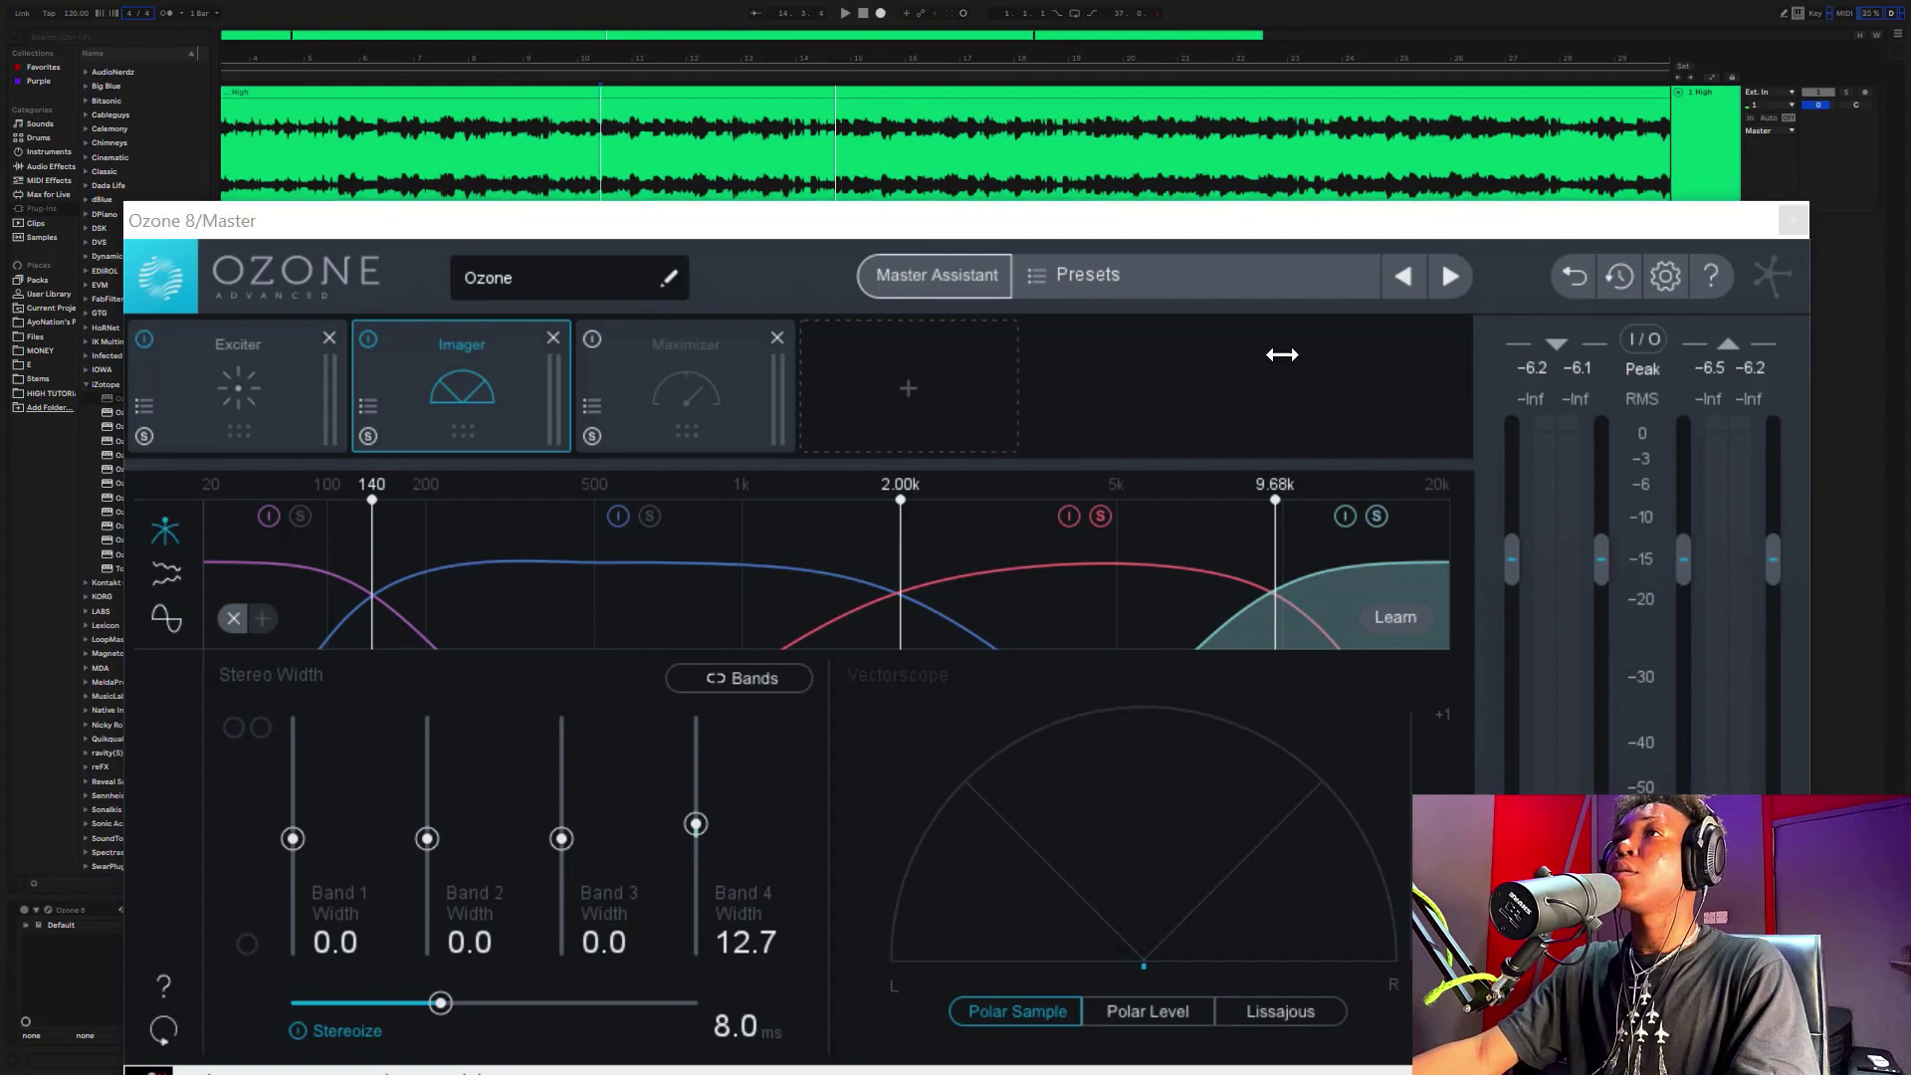
left_click(1377, 518)
key("space")
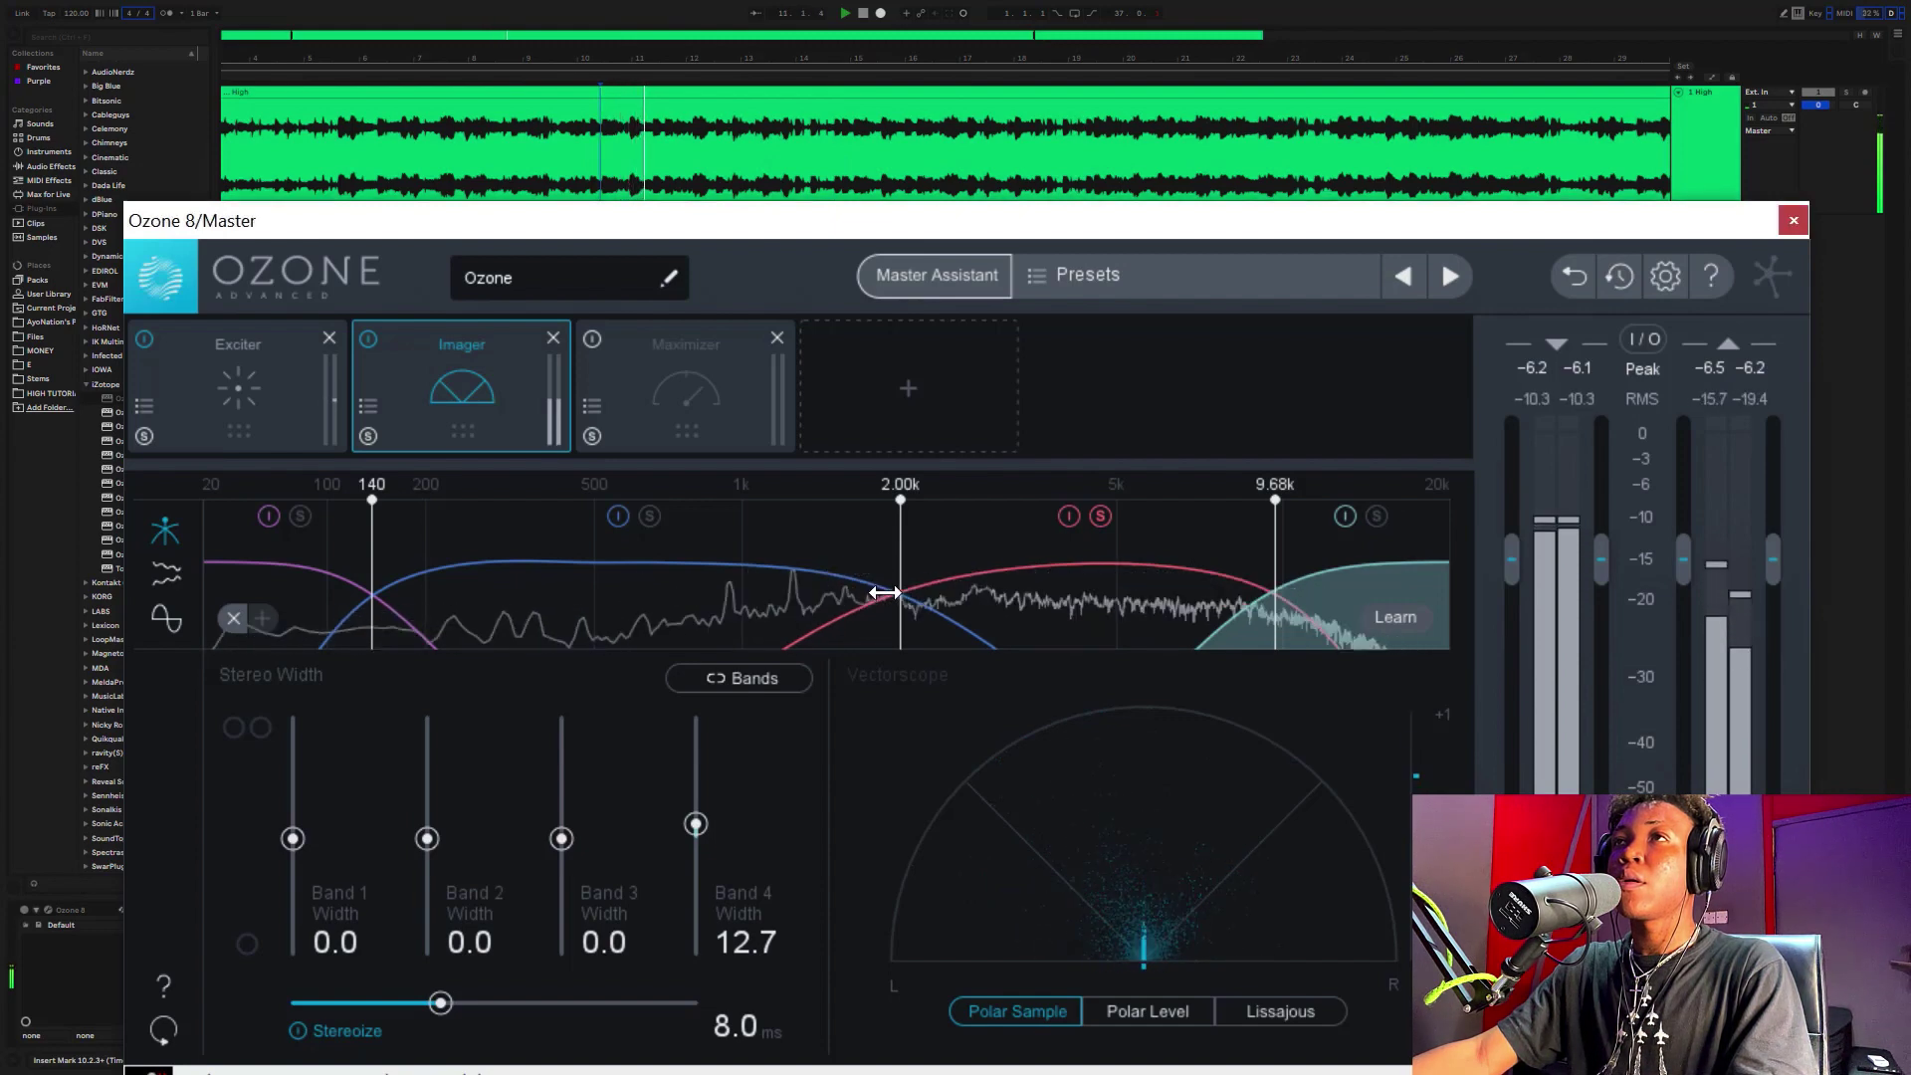
left_click_drag(898, 593, 870, 585)
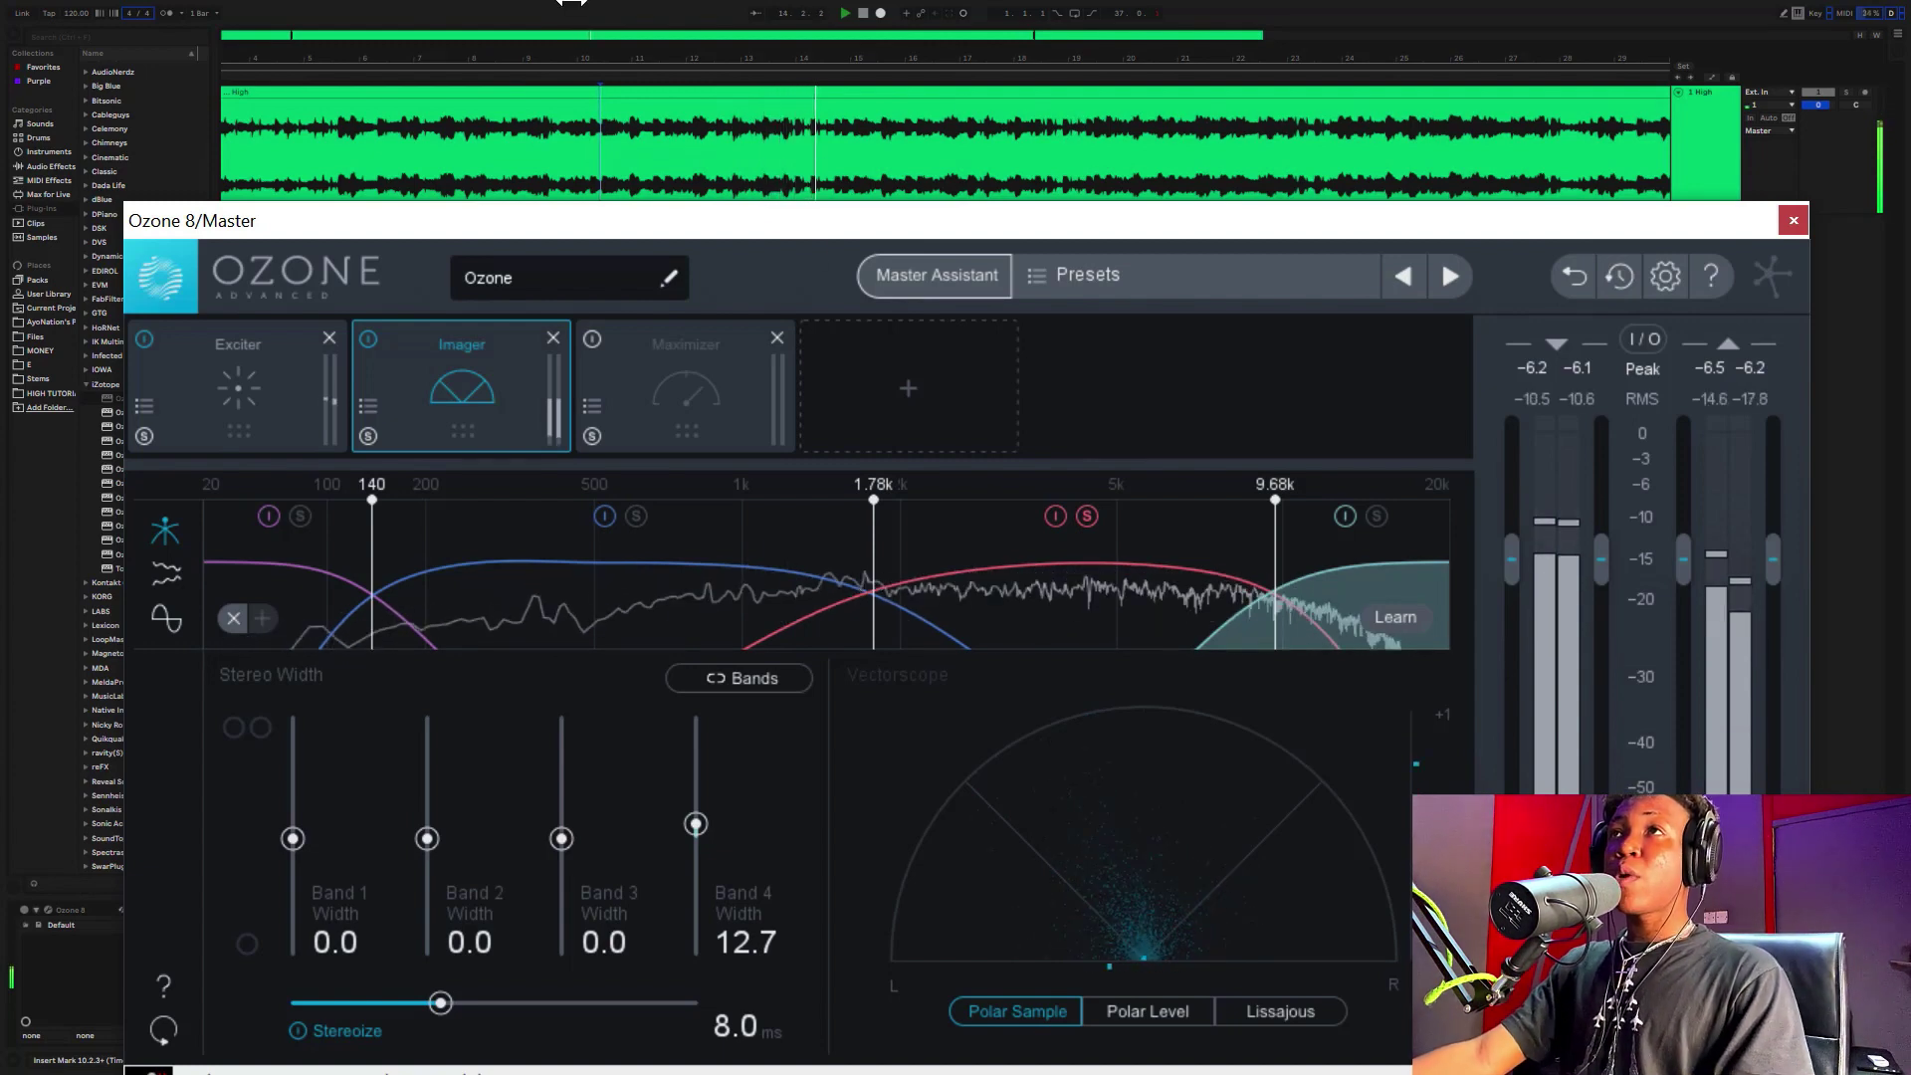
left_click(570, 11)
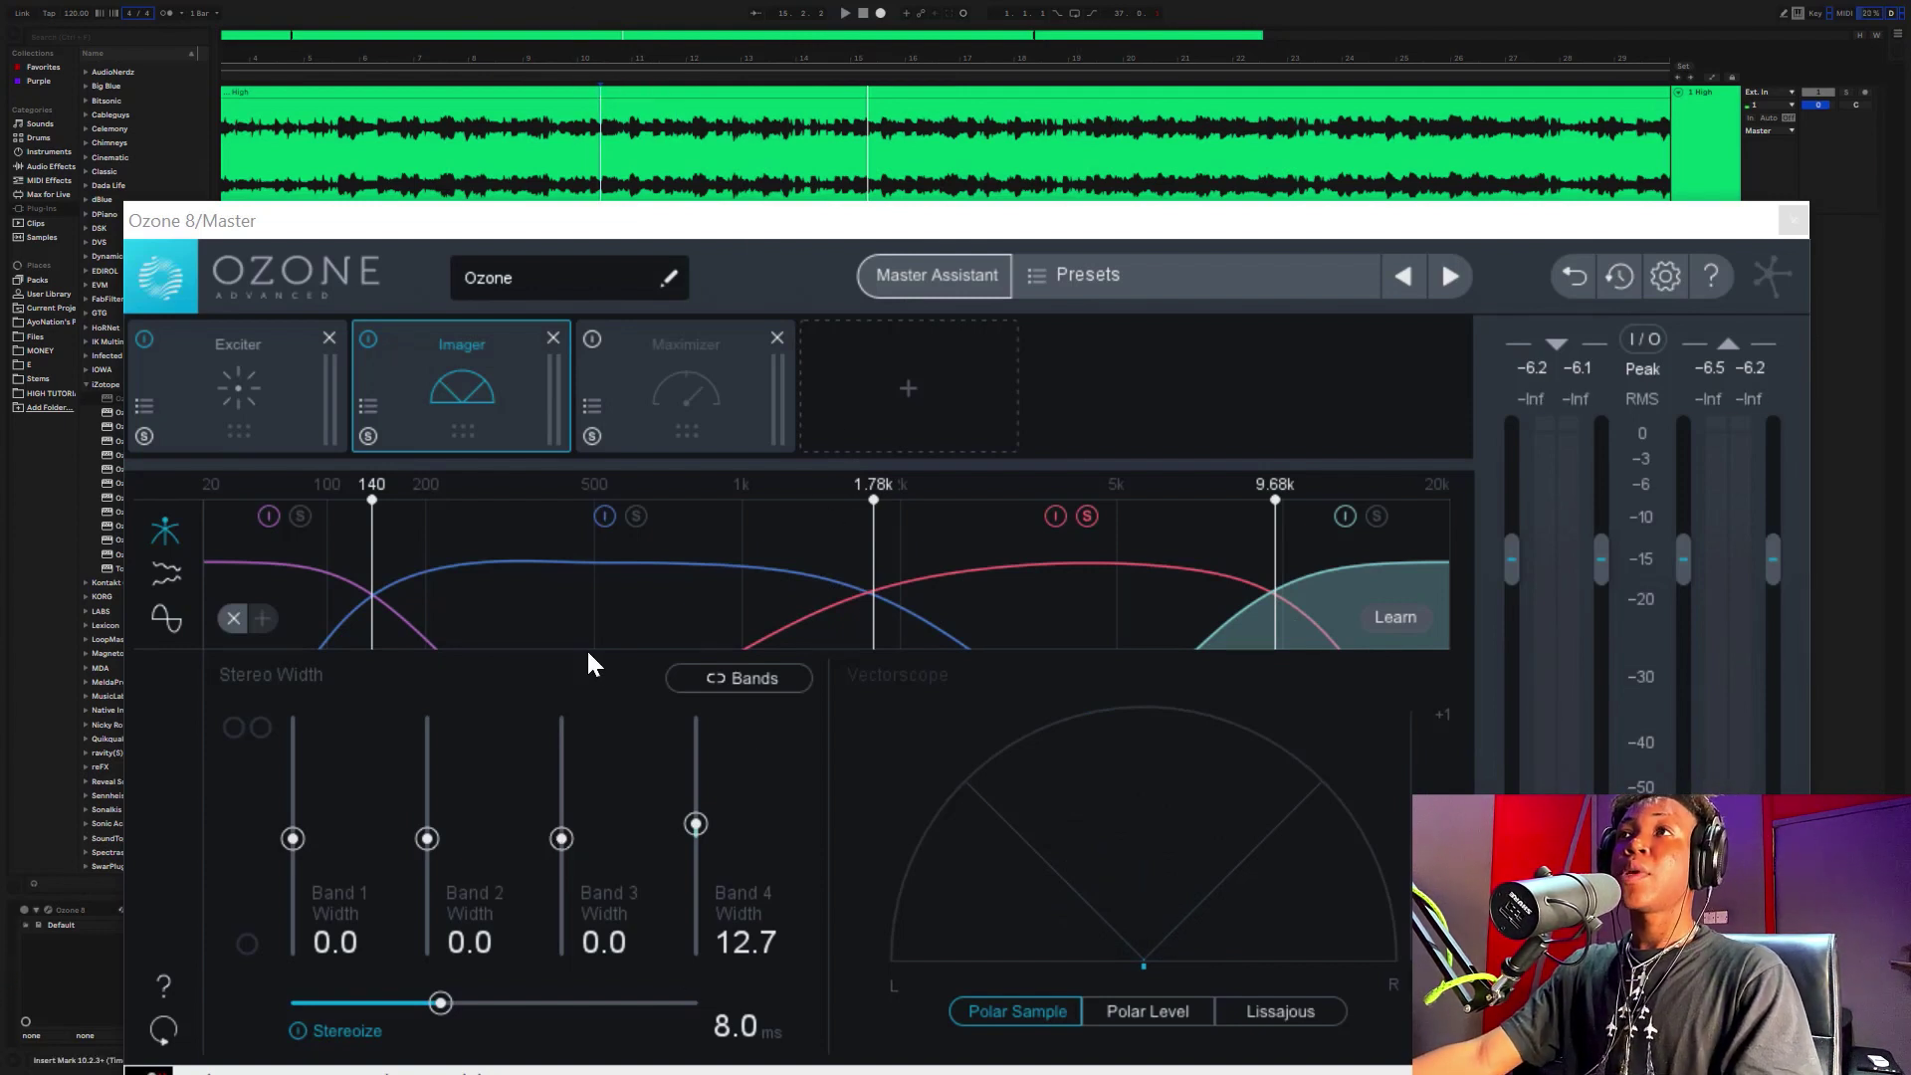
key("space")
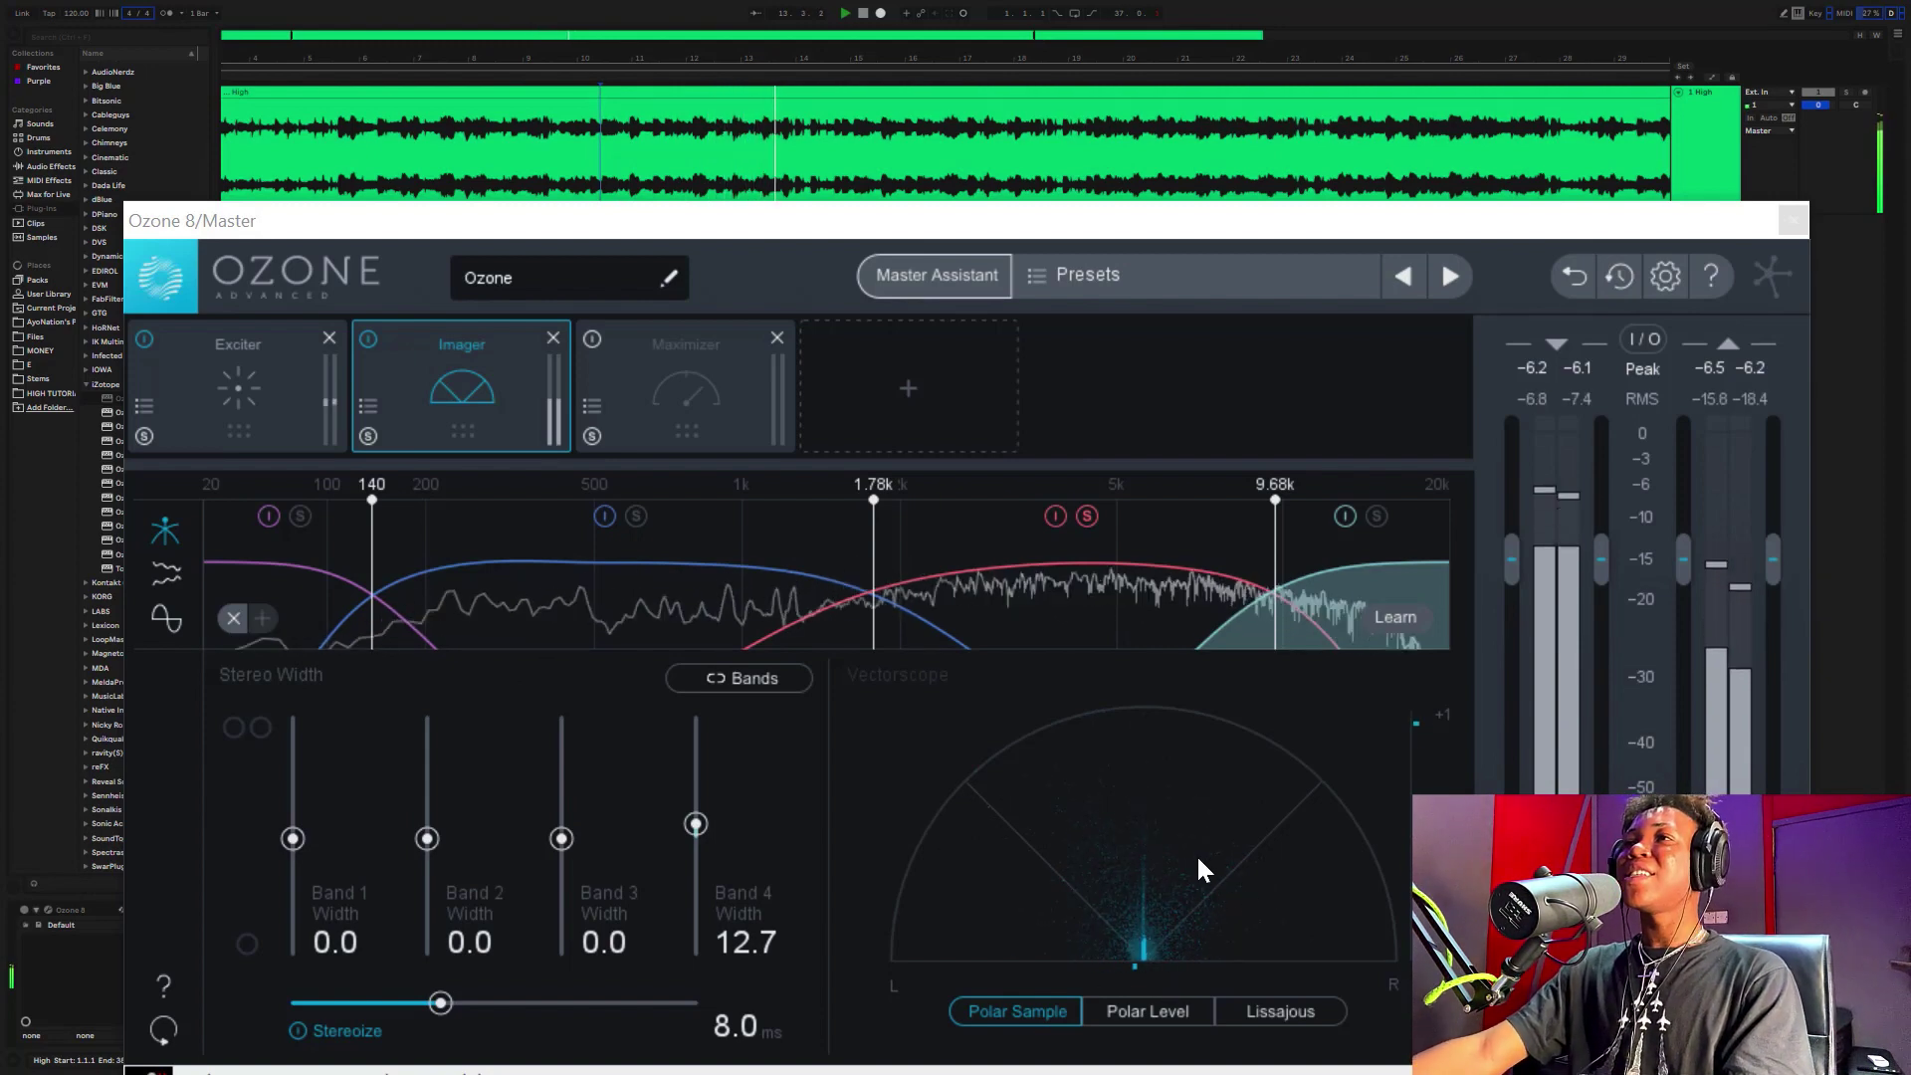
key("space")
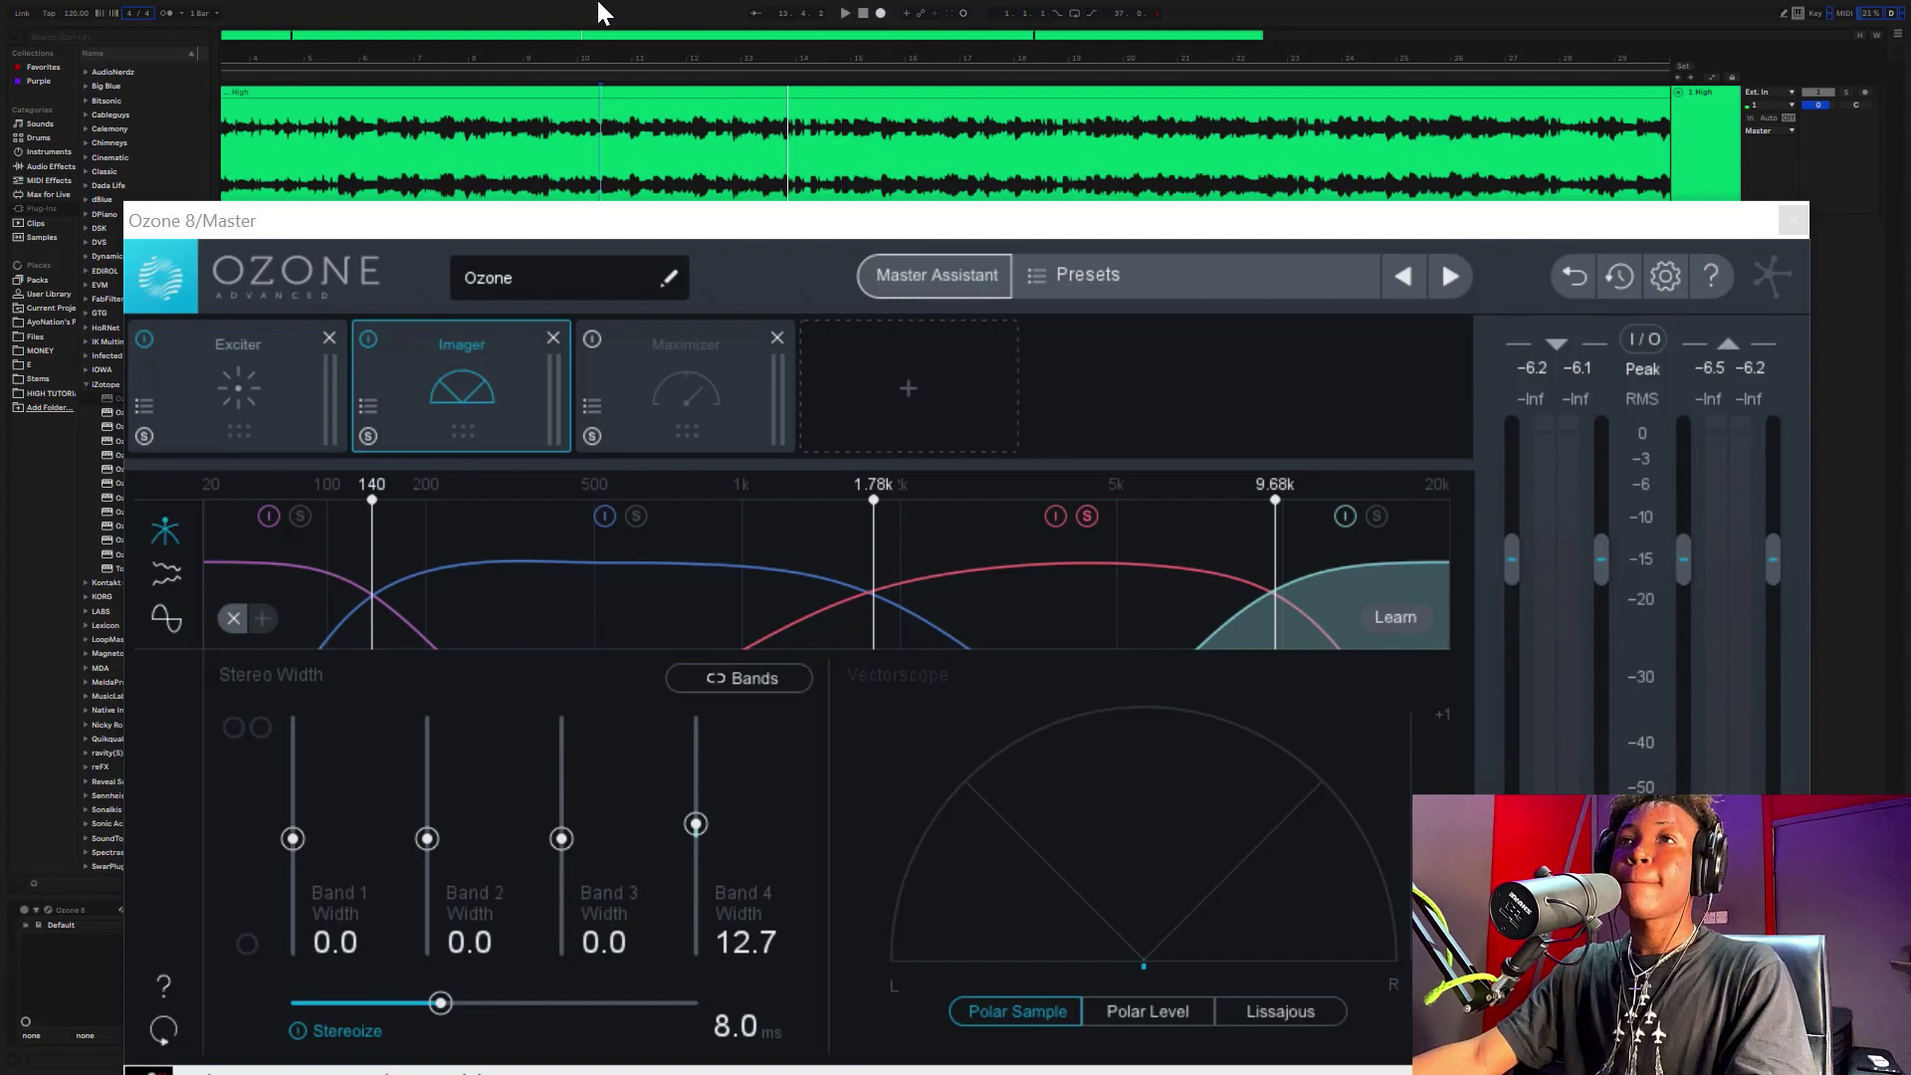
- Set Band 3's stereo width to 11.4 while playing it soloed, and stop playback
key("space")
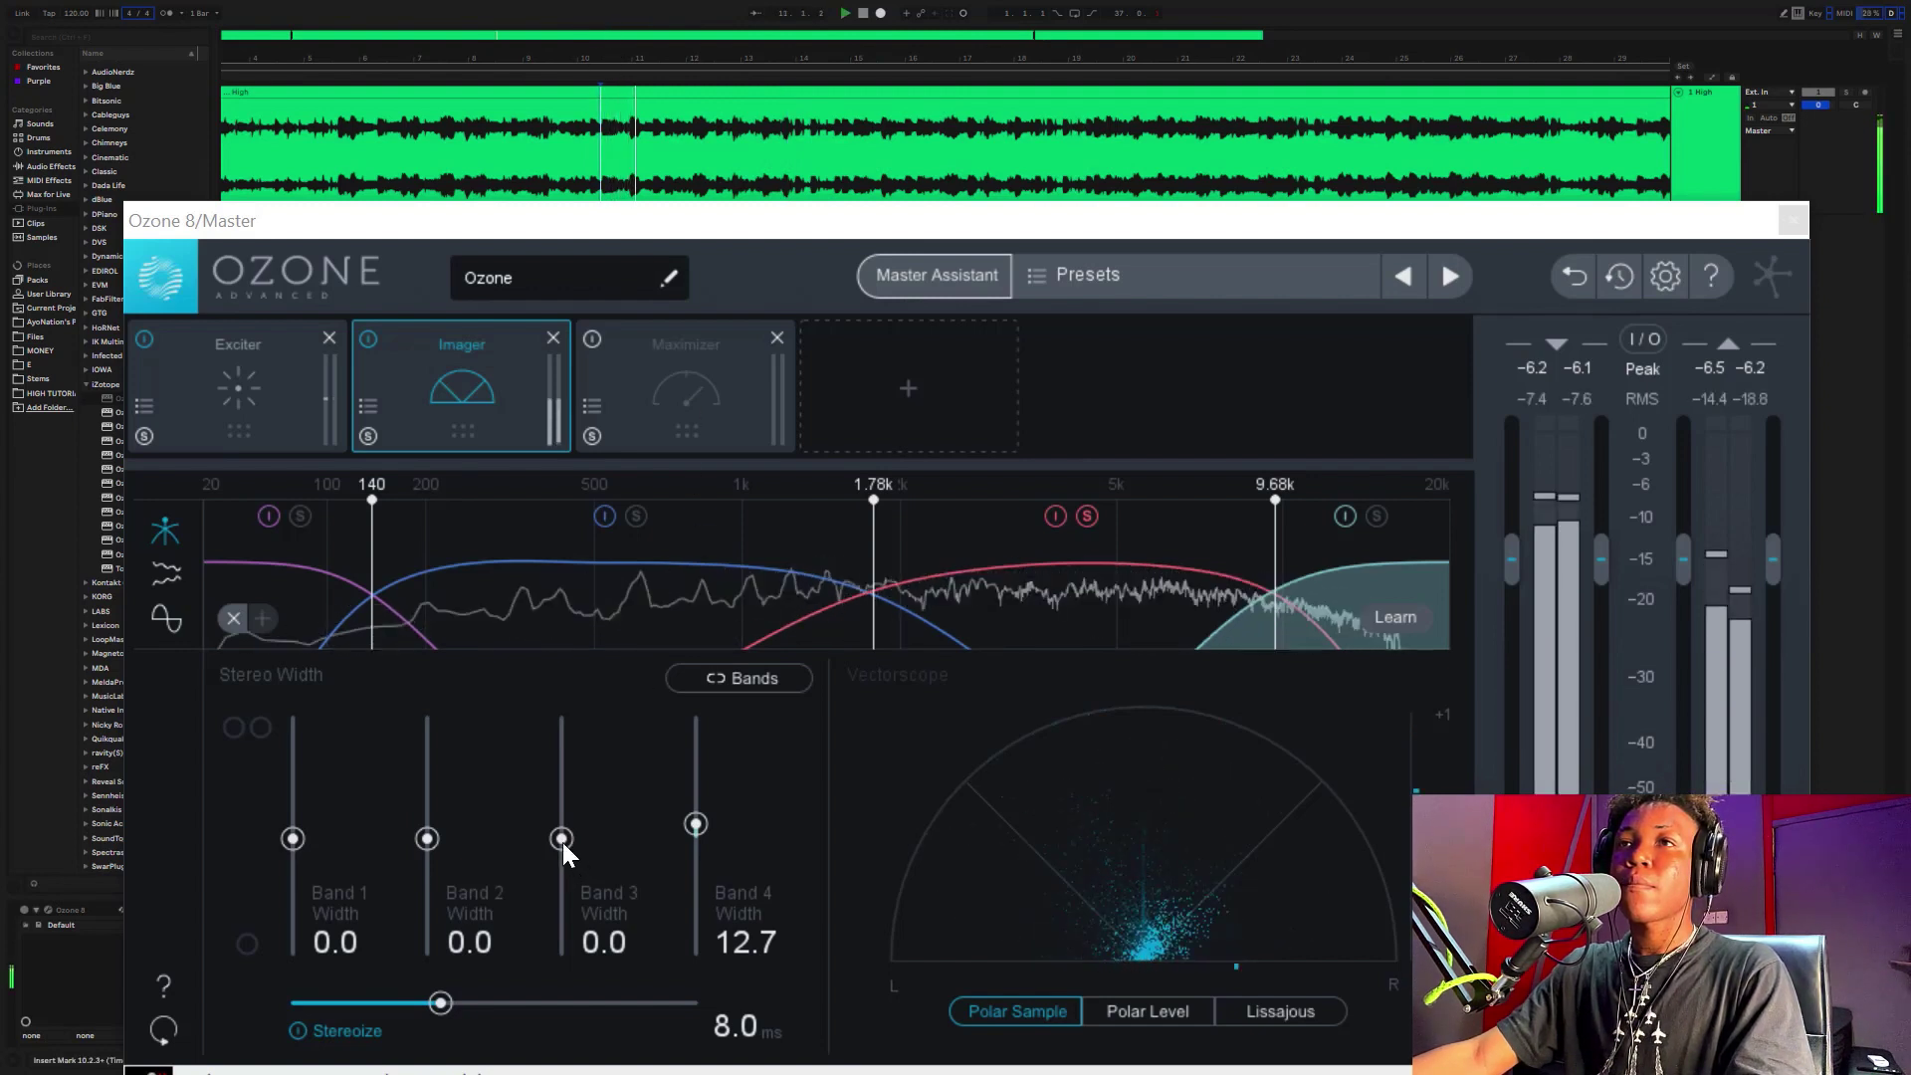
left_click_drag(563, 834, 548, 822)
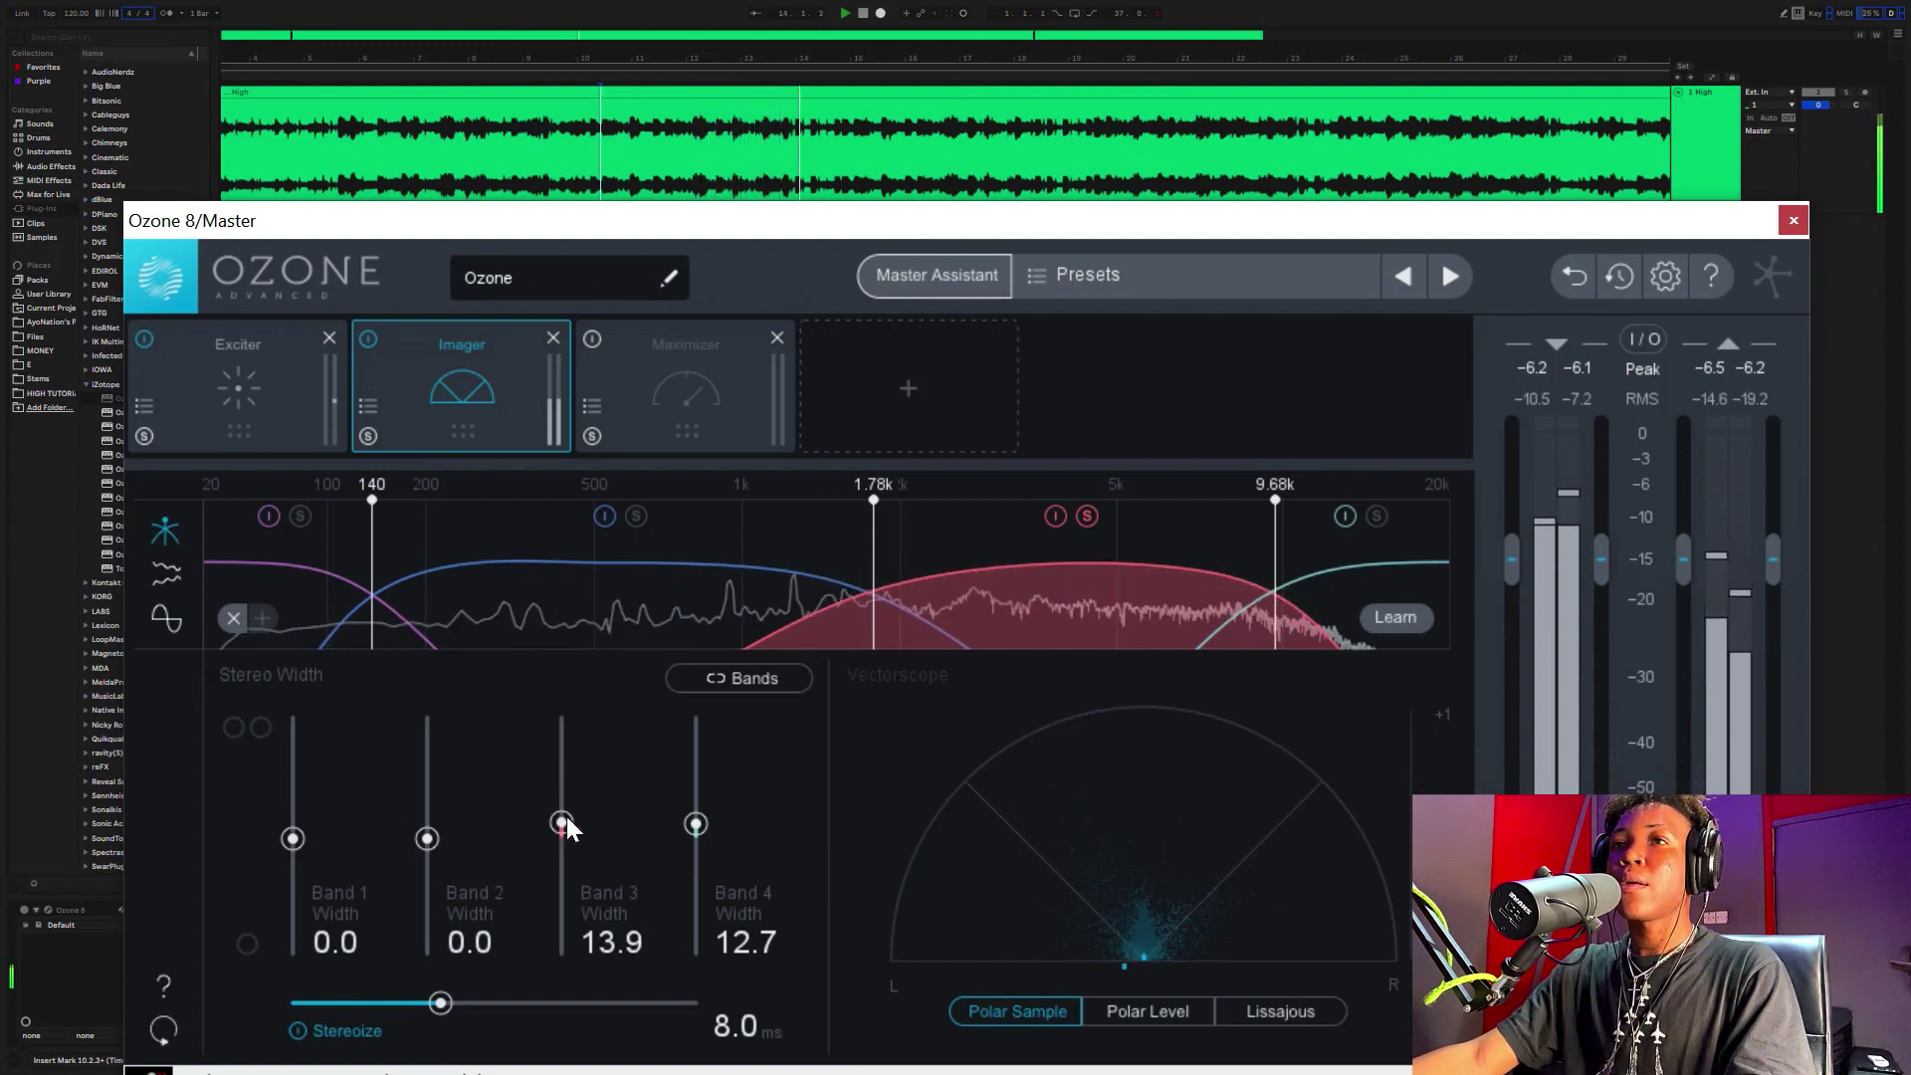
left_click_drag(566, 820, 566, 821)
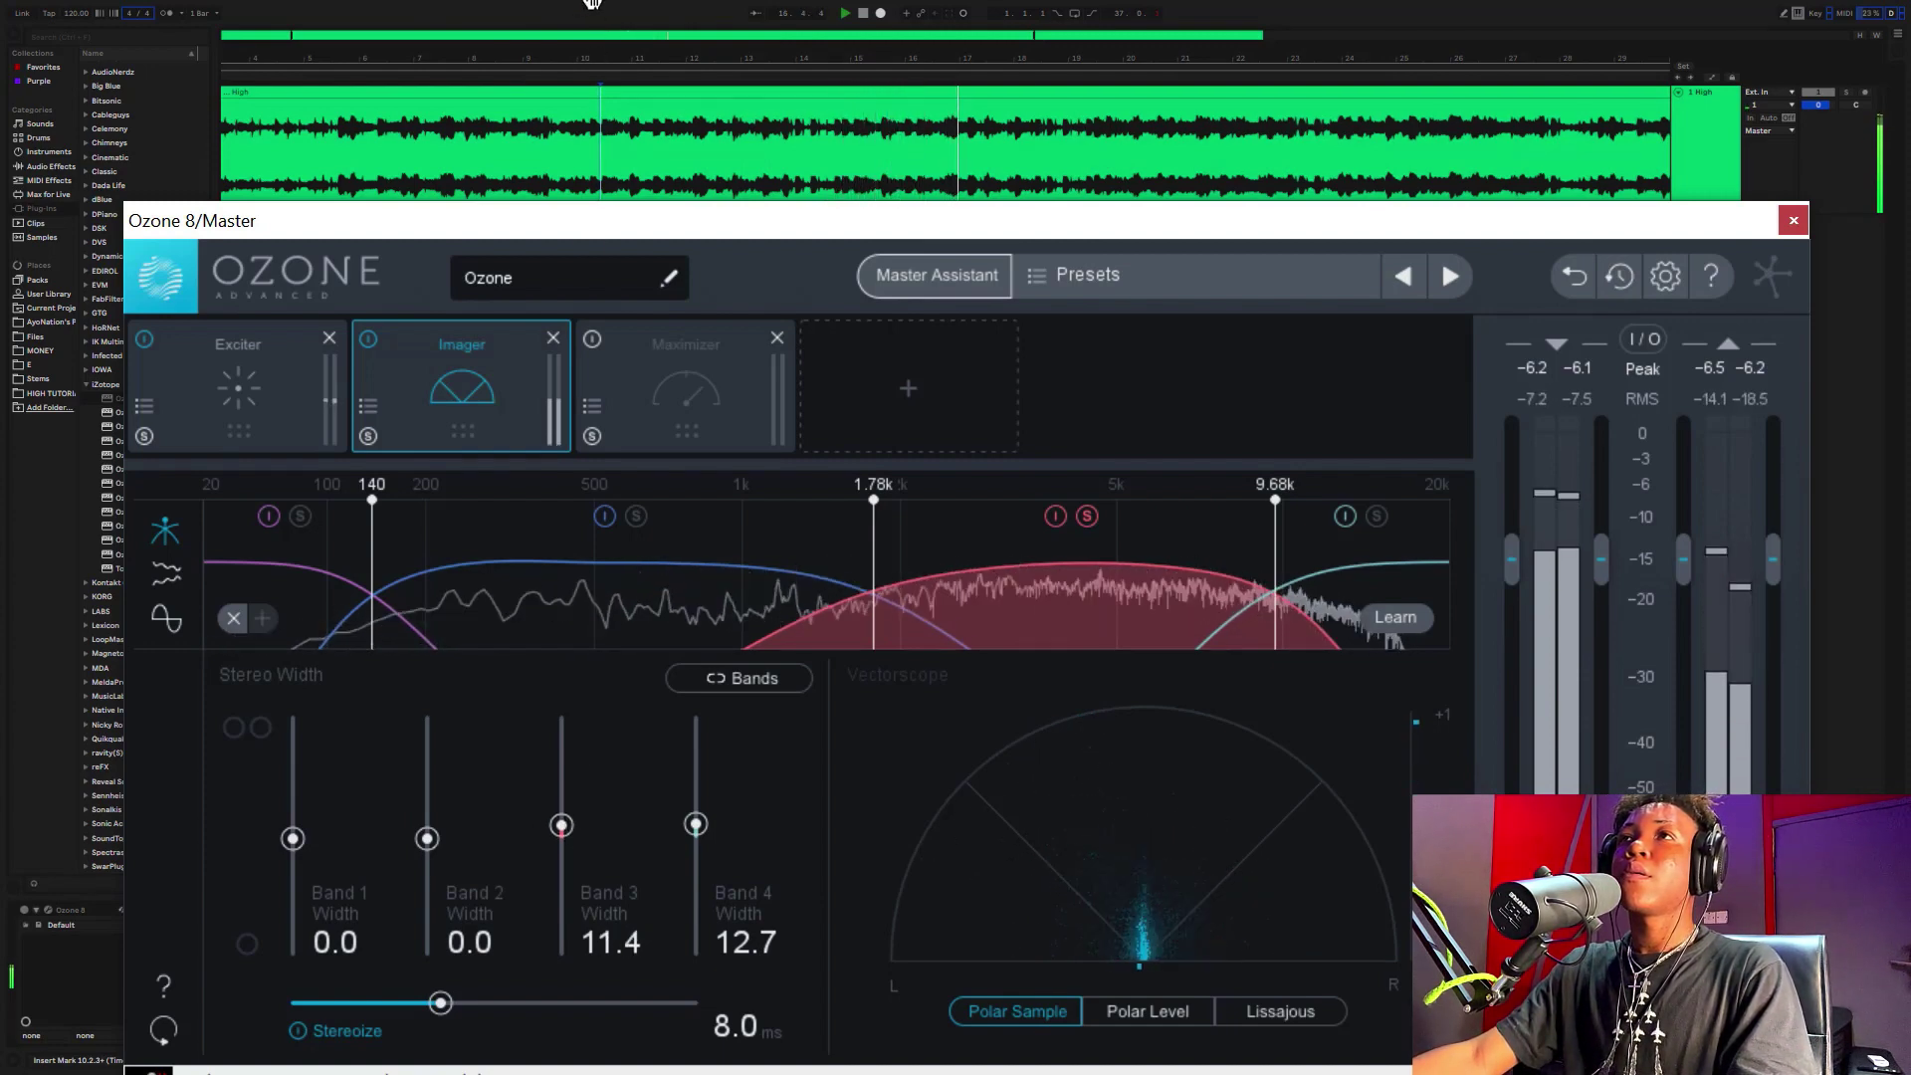
left_click(586, 14)
key("space")
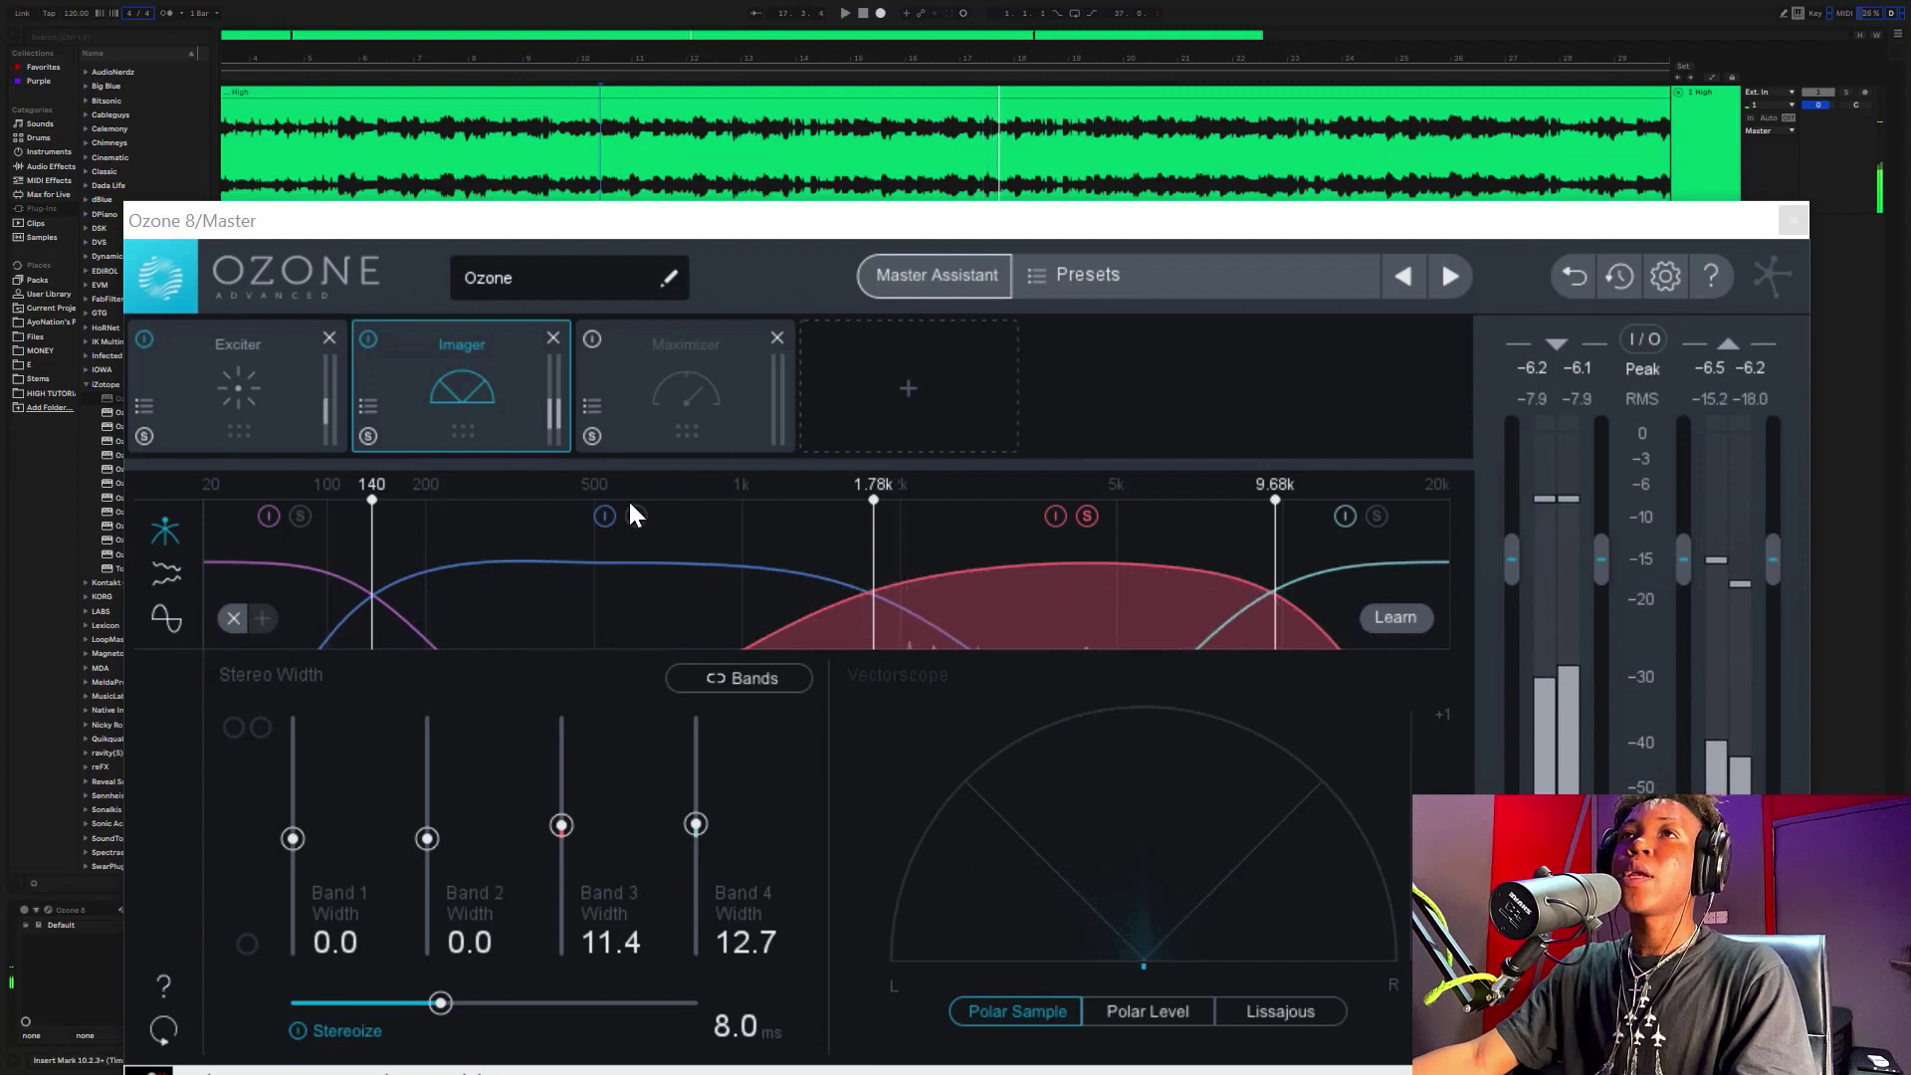
- Solo Band 2 instead of Band 3, and set the crossover below it to 130 Hz during playback
left_click(638, 514)
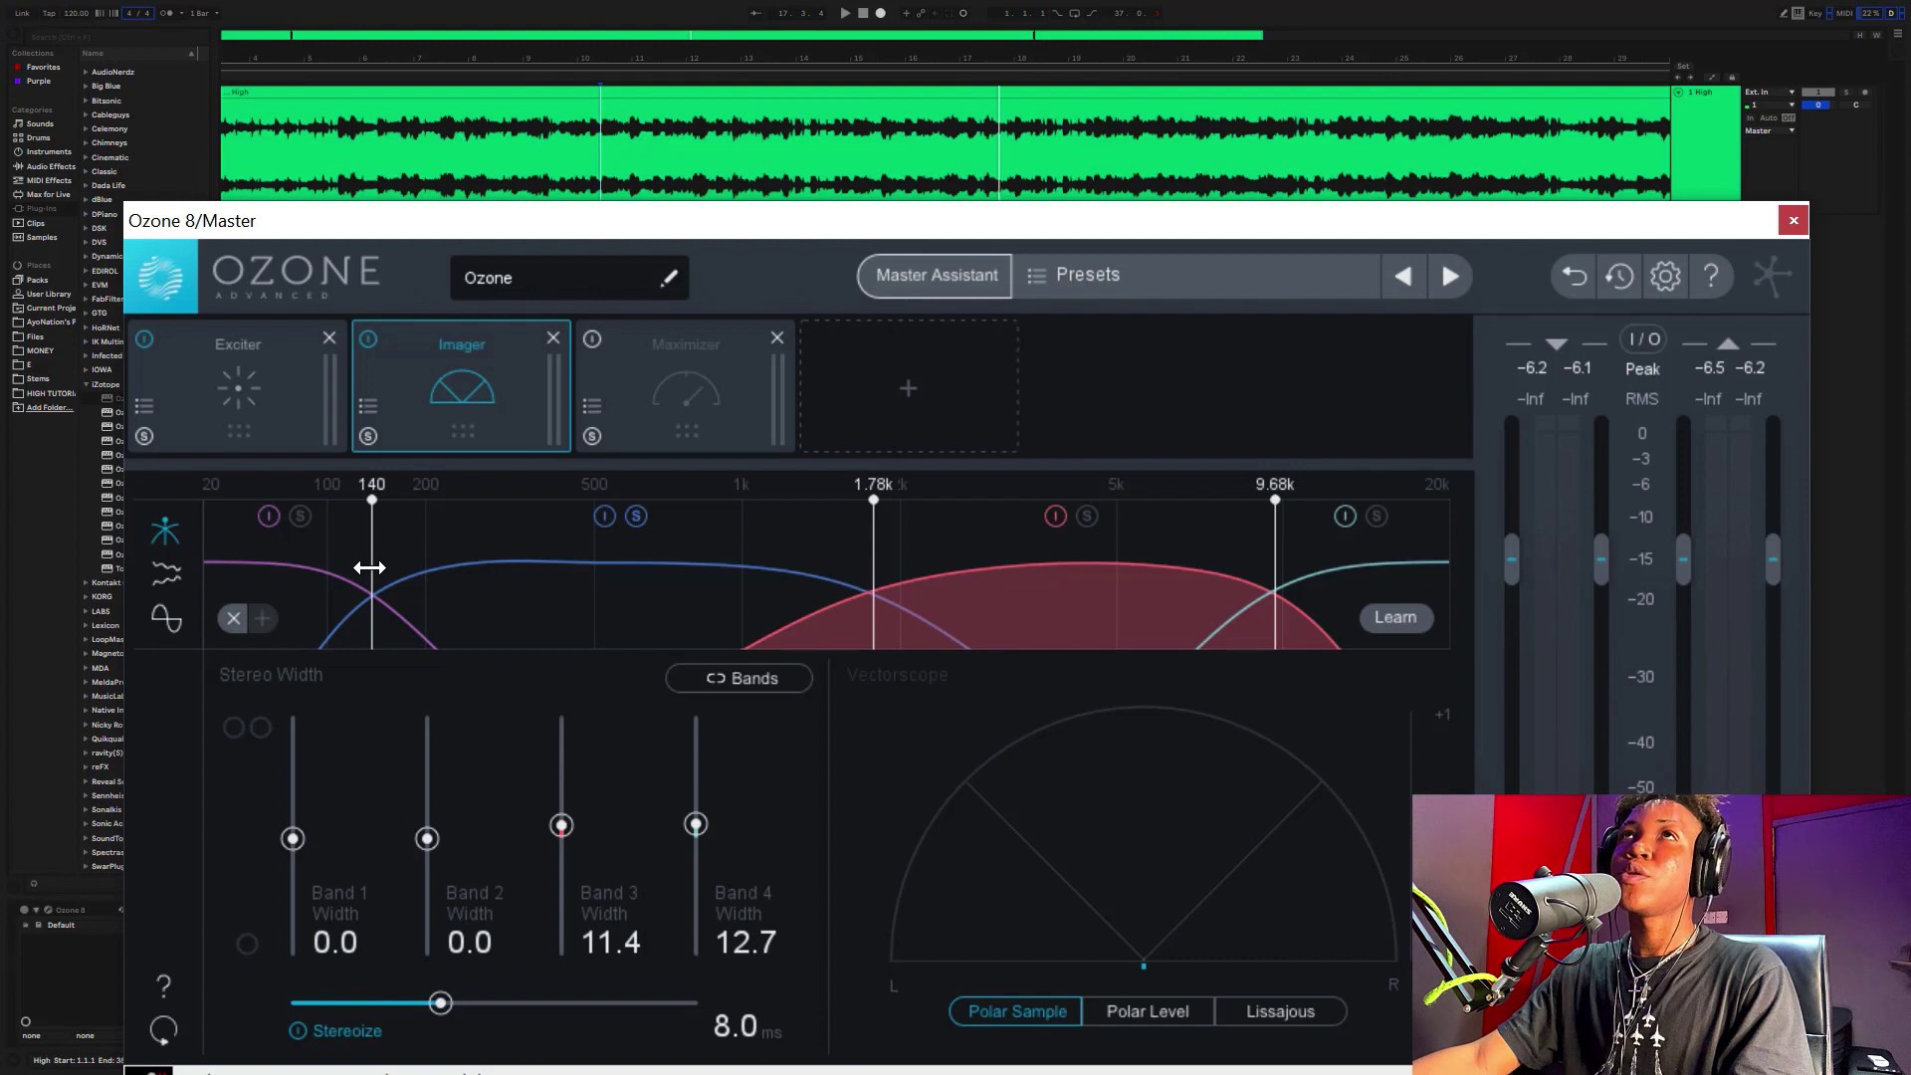
left_click(493, 10)
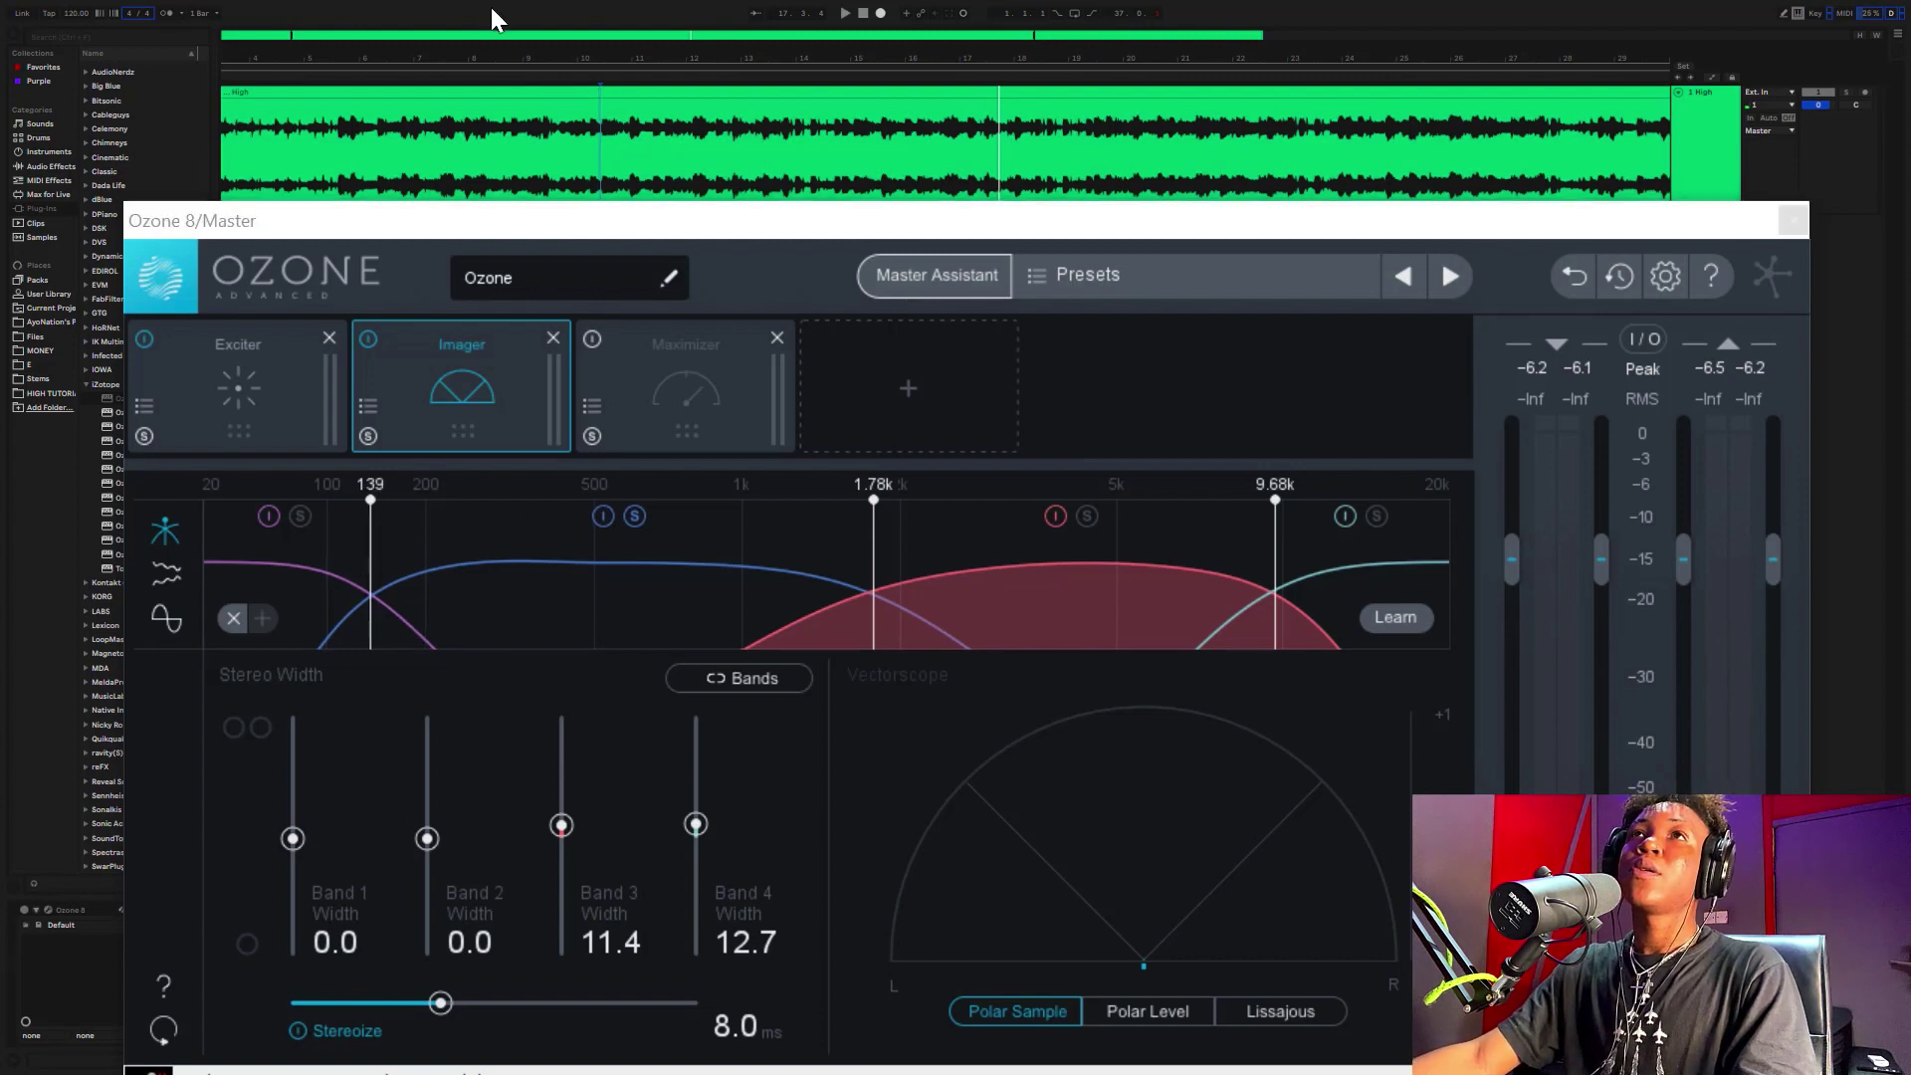
key("space")
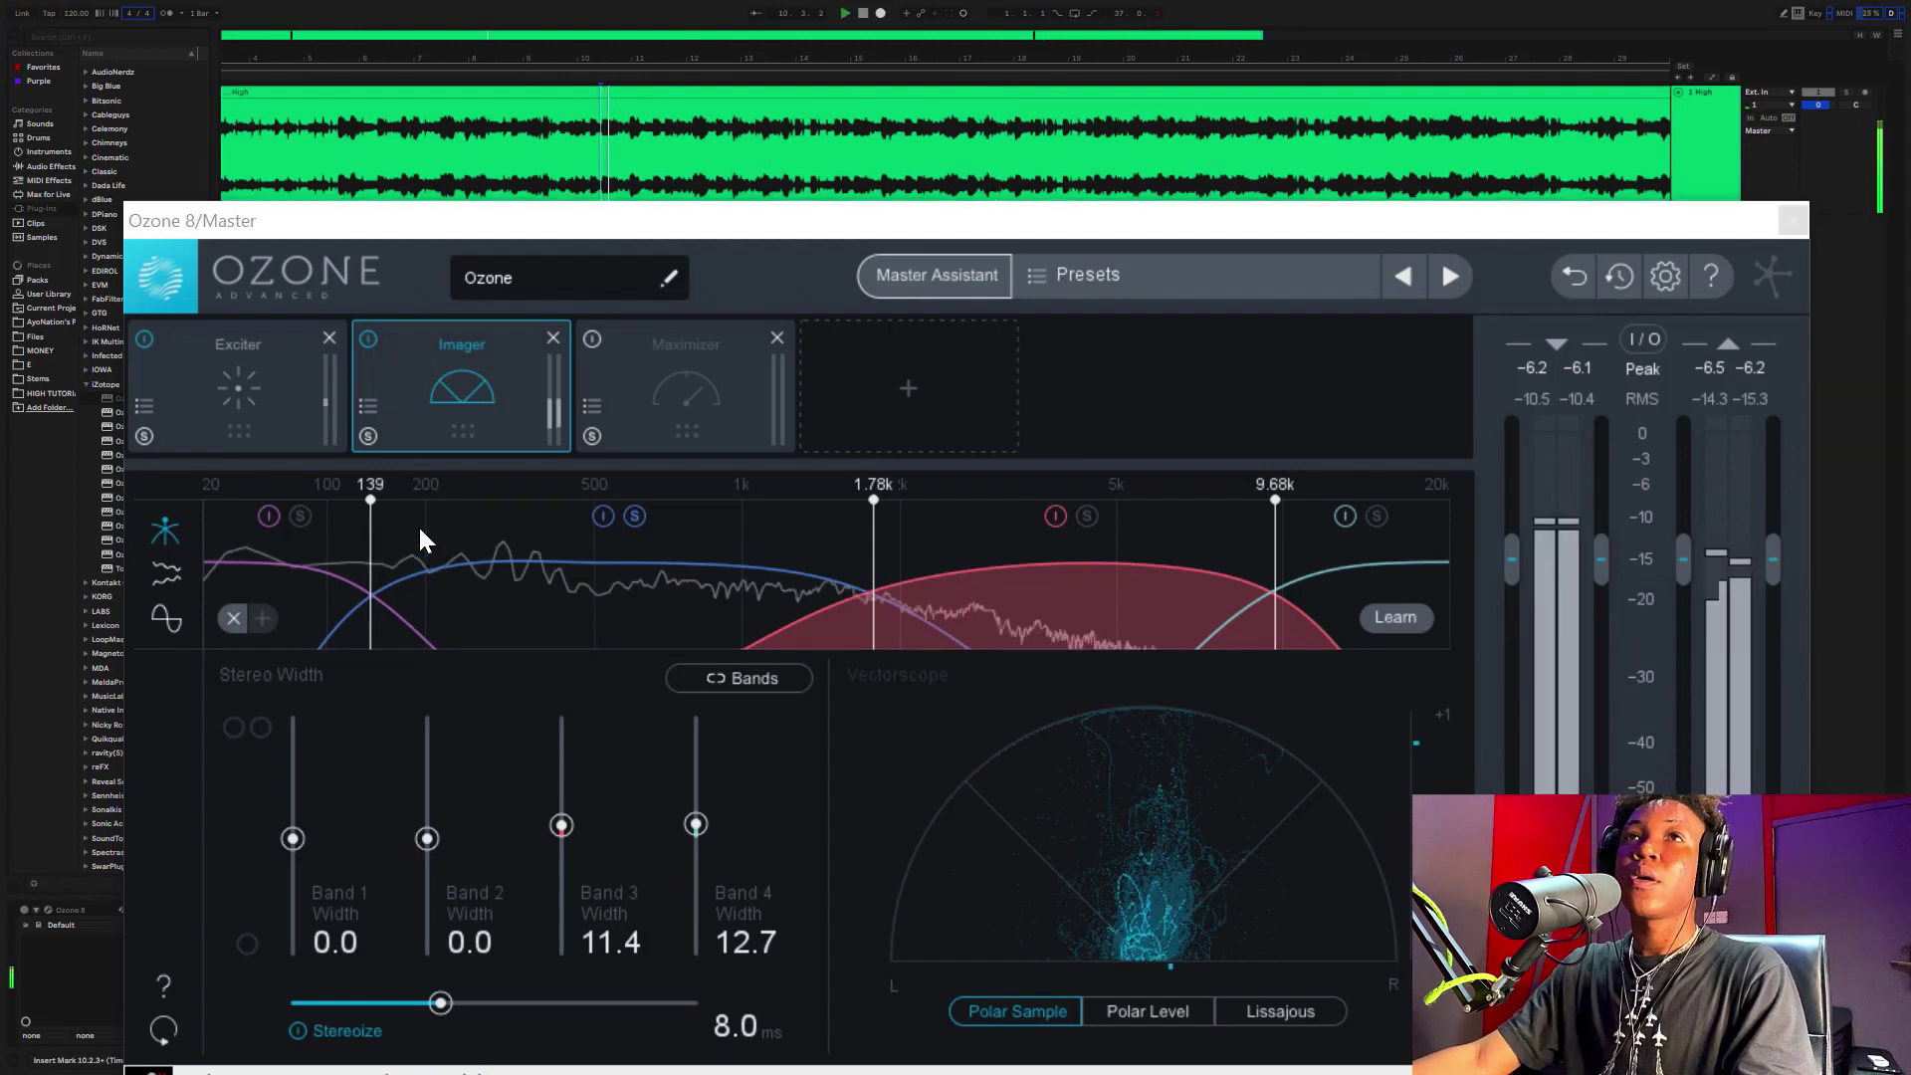
left_click_drag(374, 570, 386, 517)
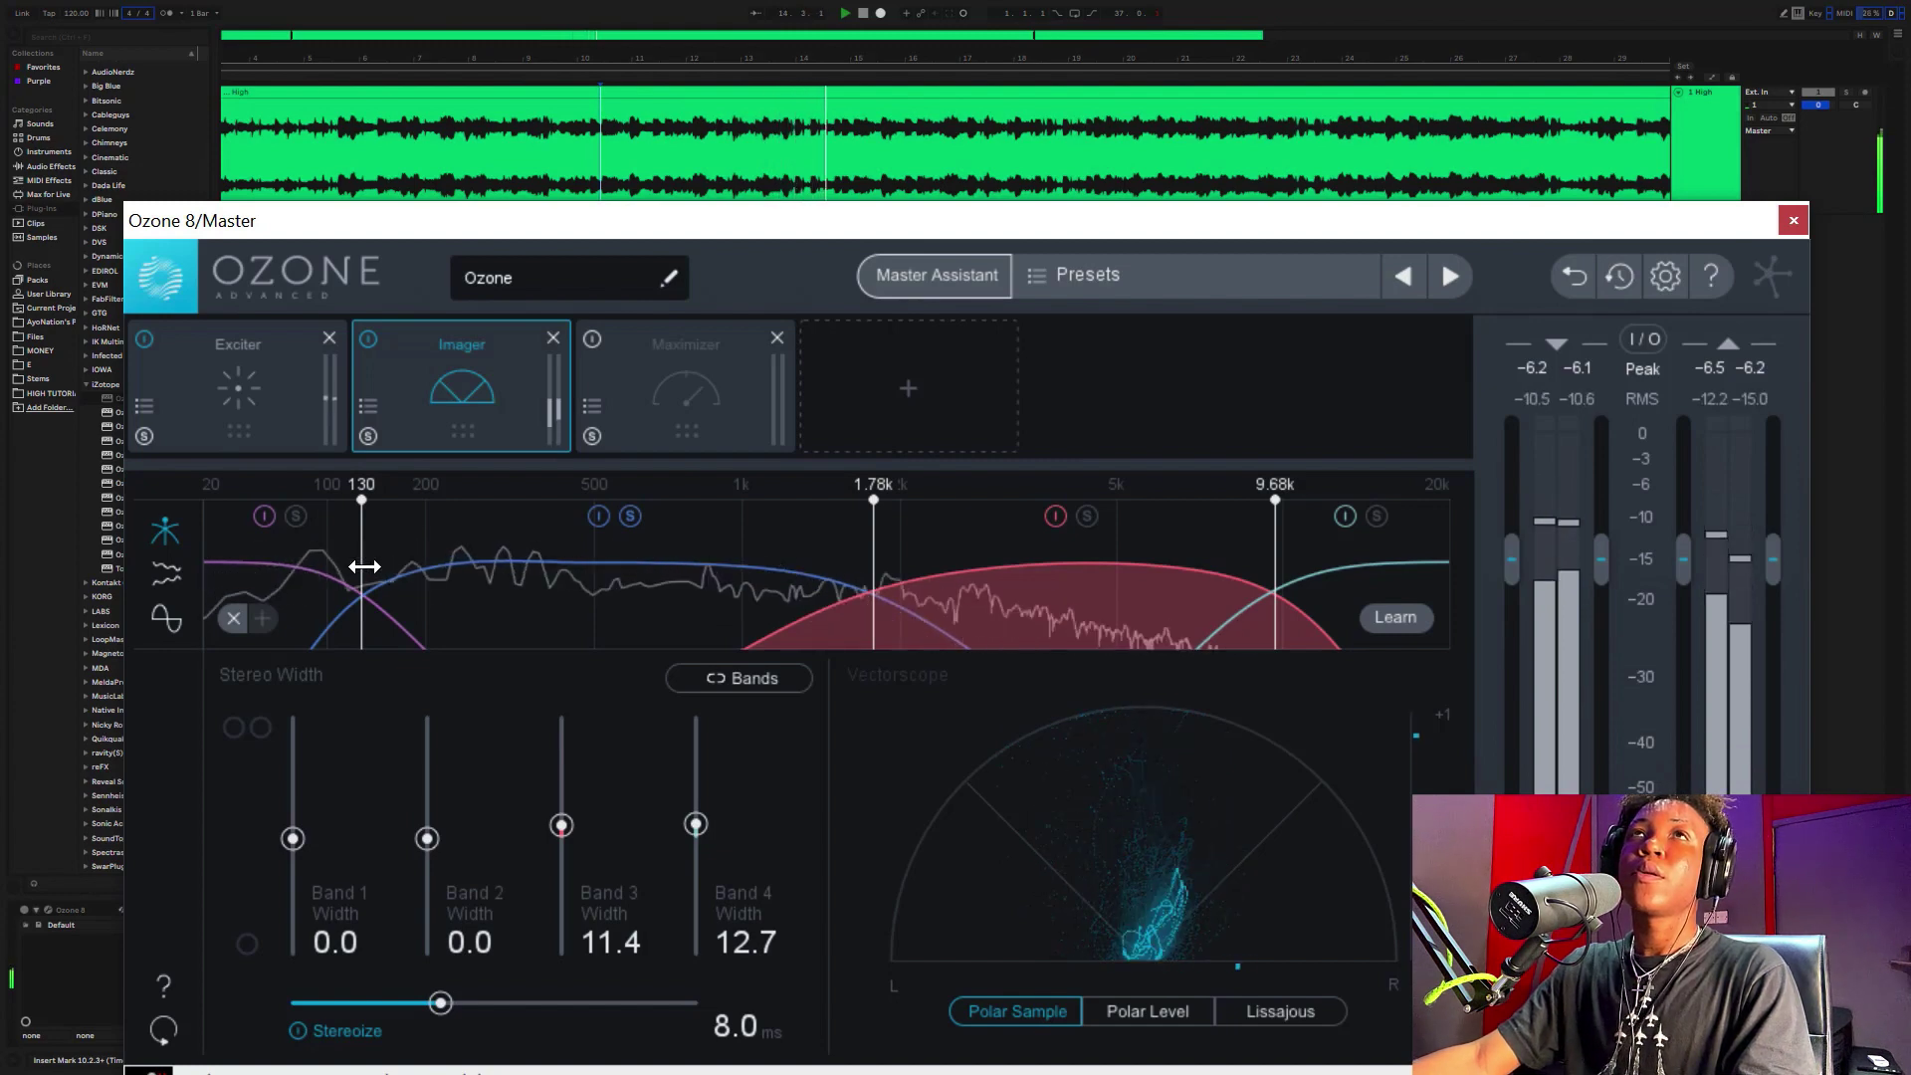
left_click(411, 8)
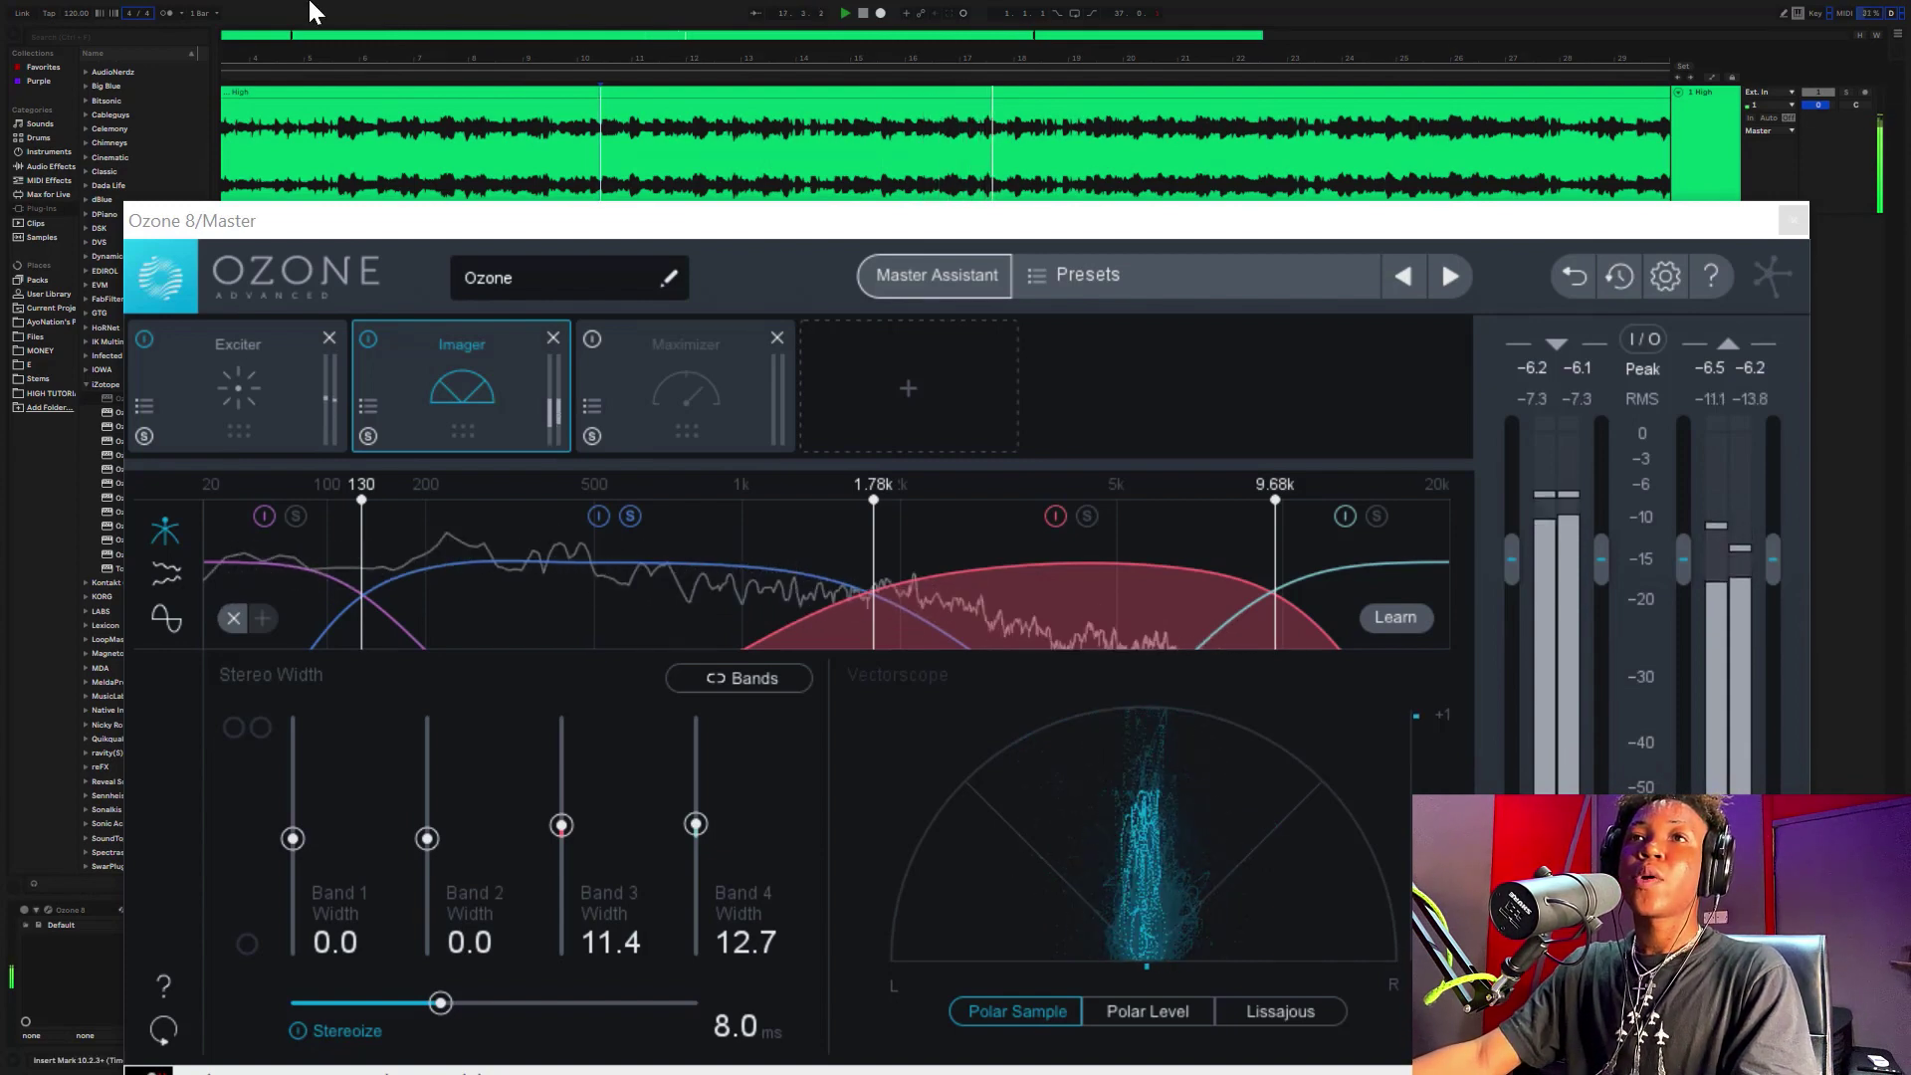
key("space")
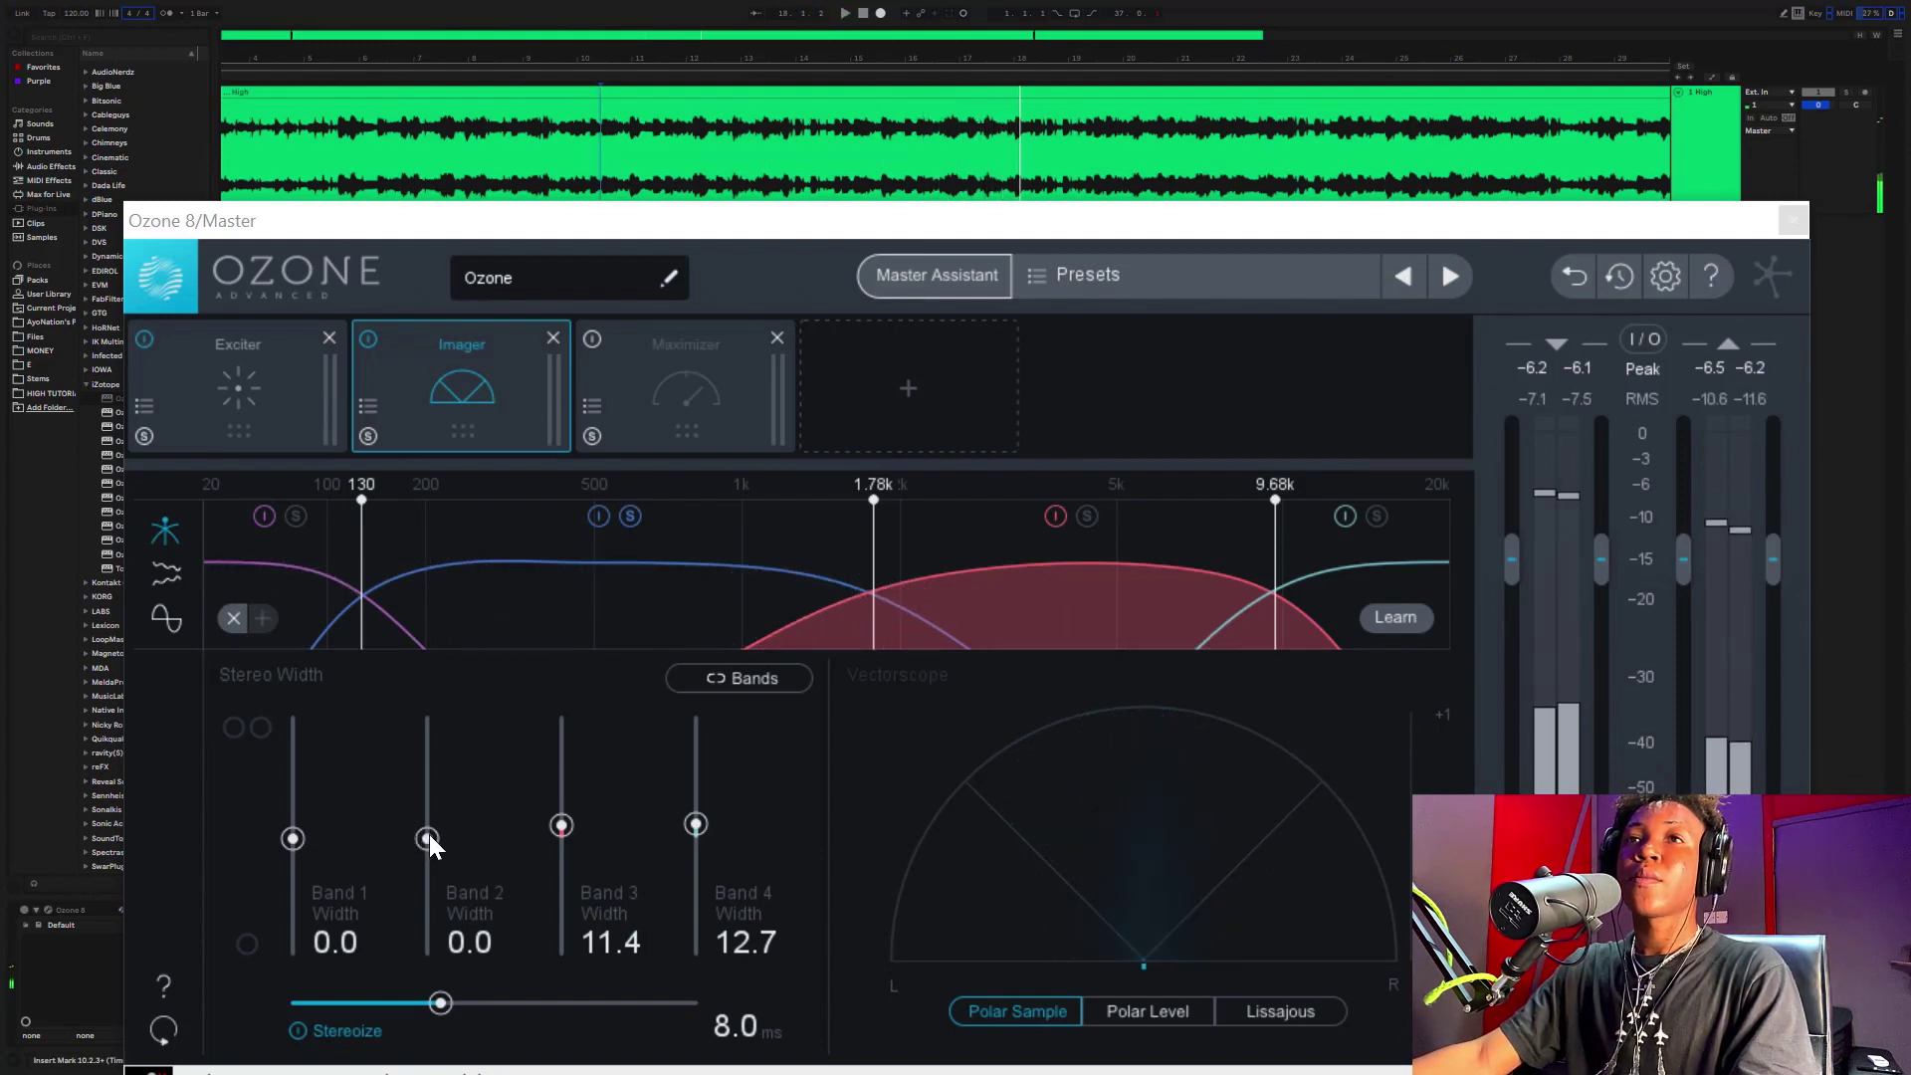
- Raise Band 2's stereo width to 17.7 while playing it soloed, and stop playback
key("space")
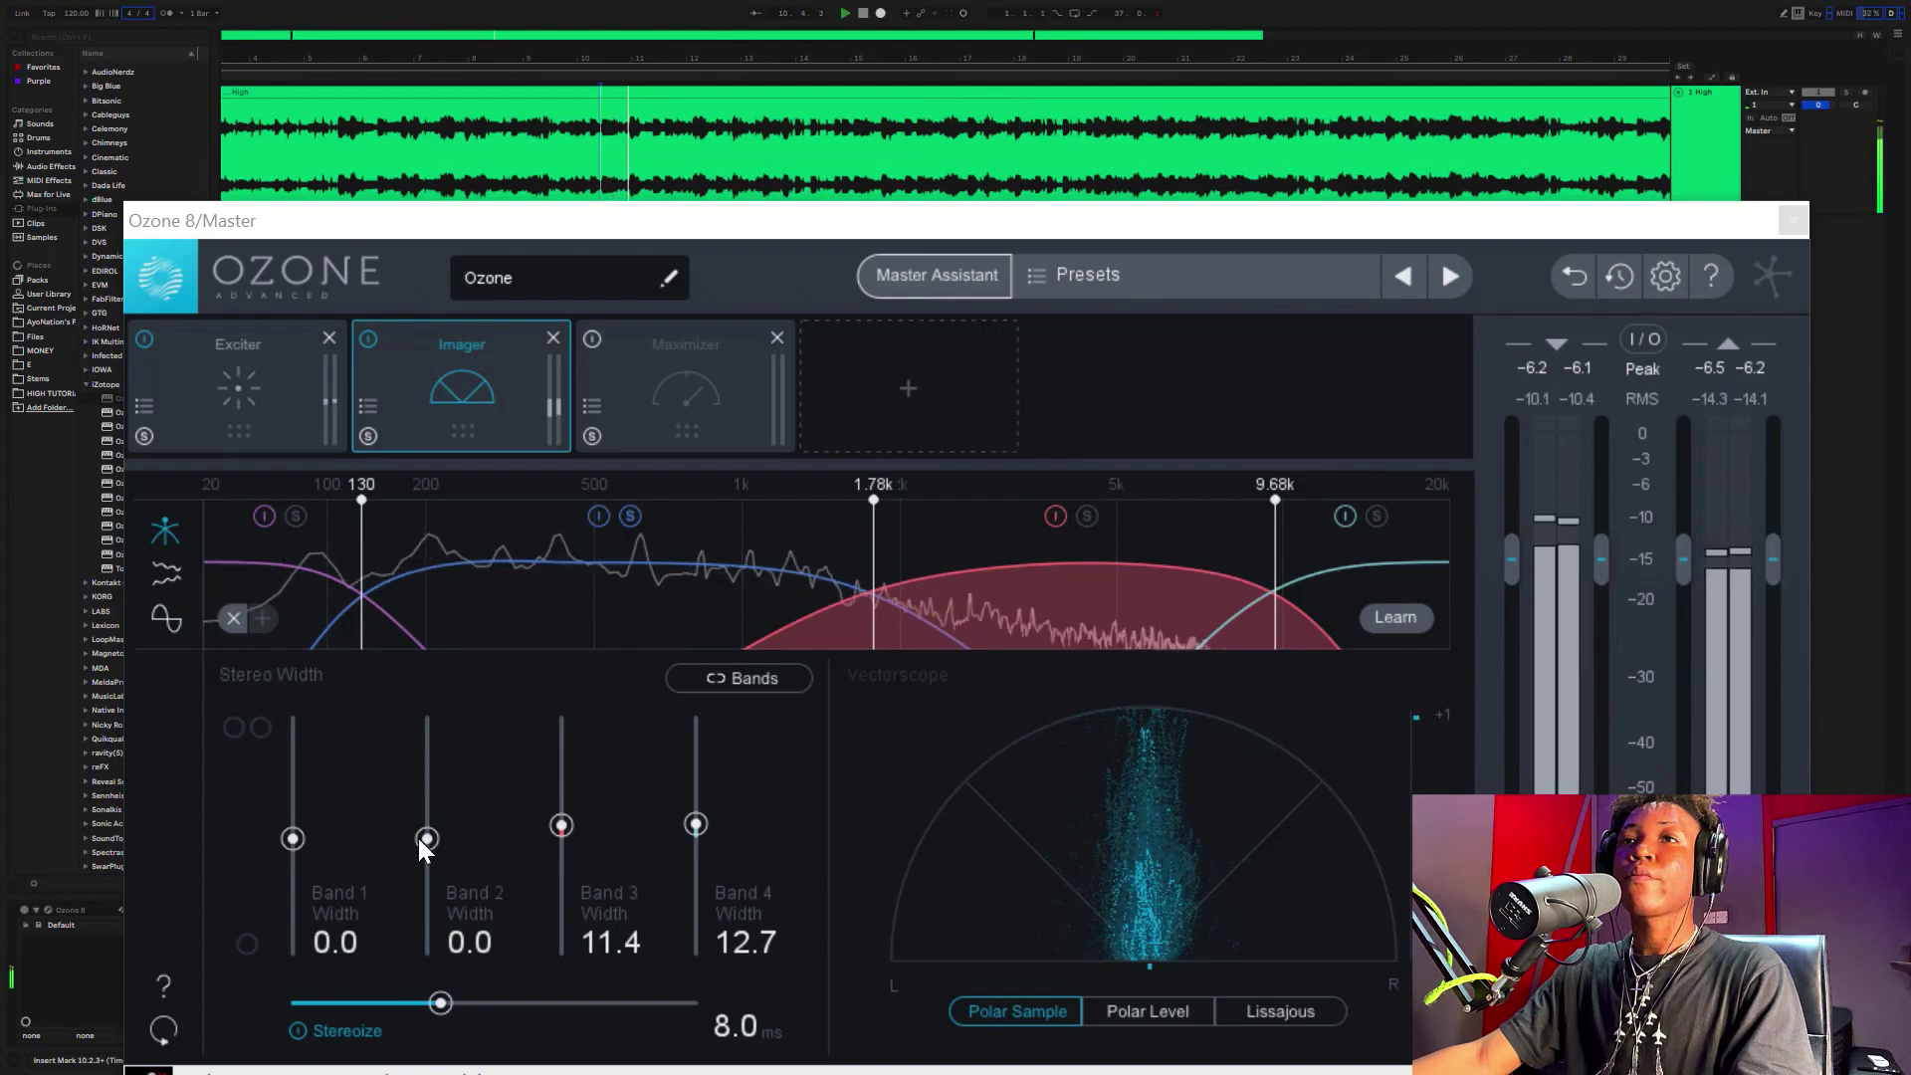
left_click(418, 838)
scroll(420, 836, "up", 3)
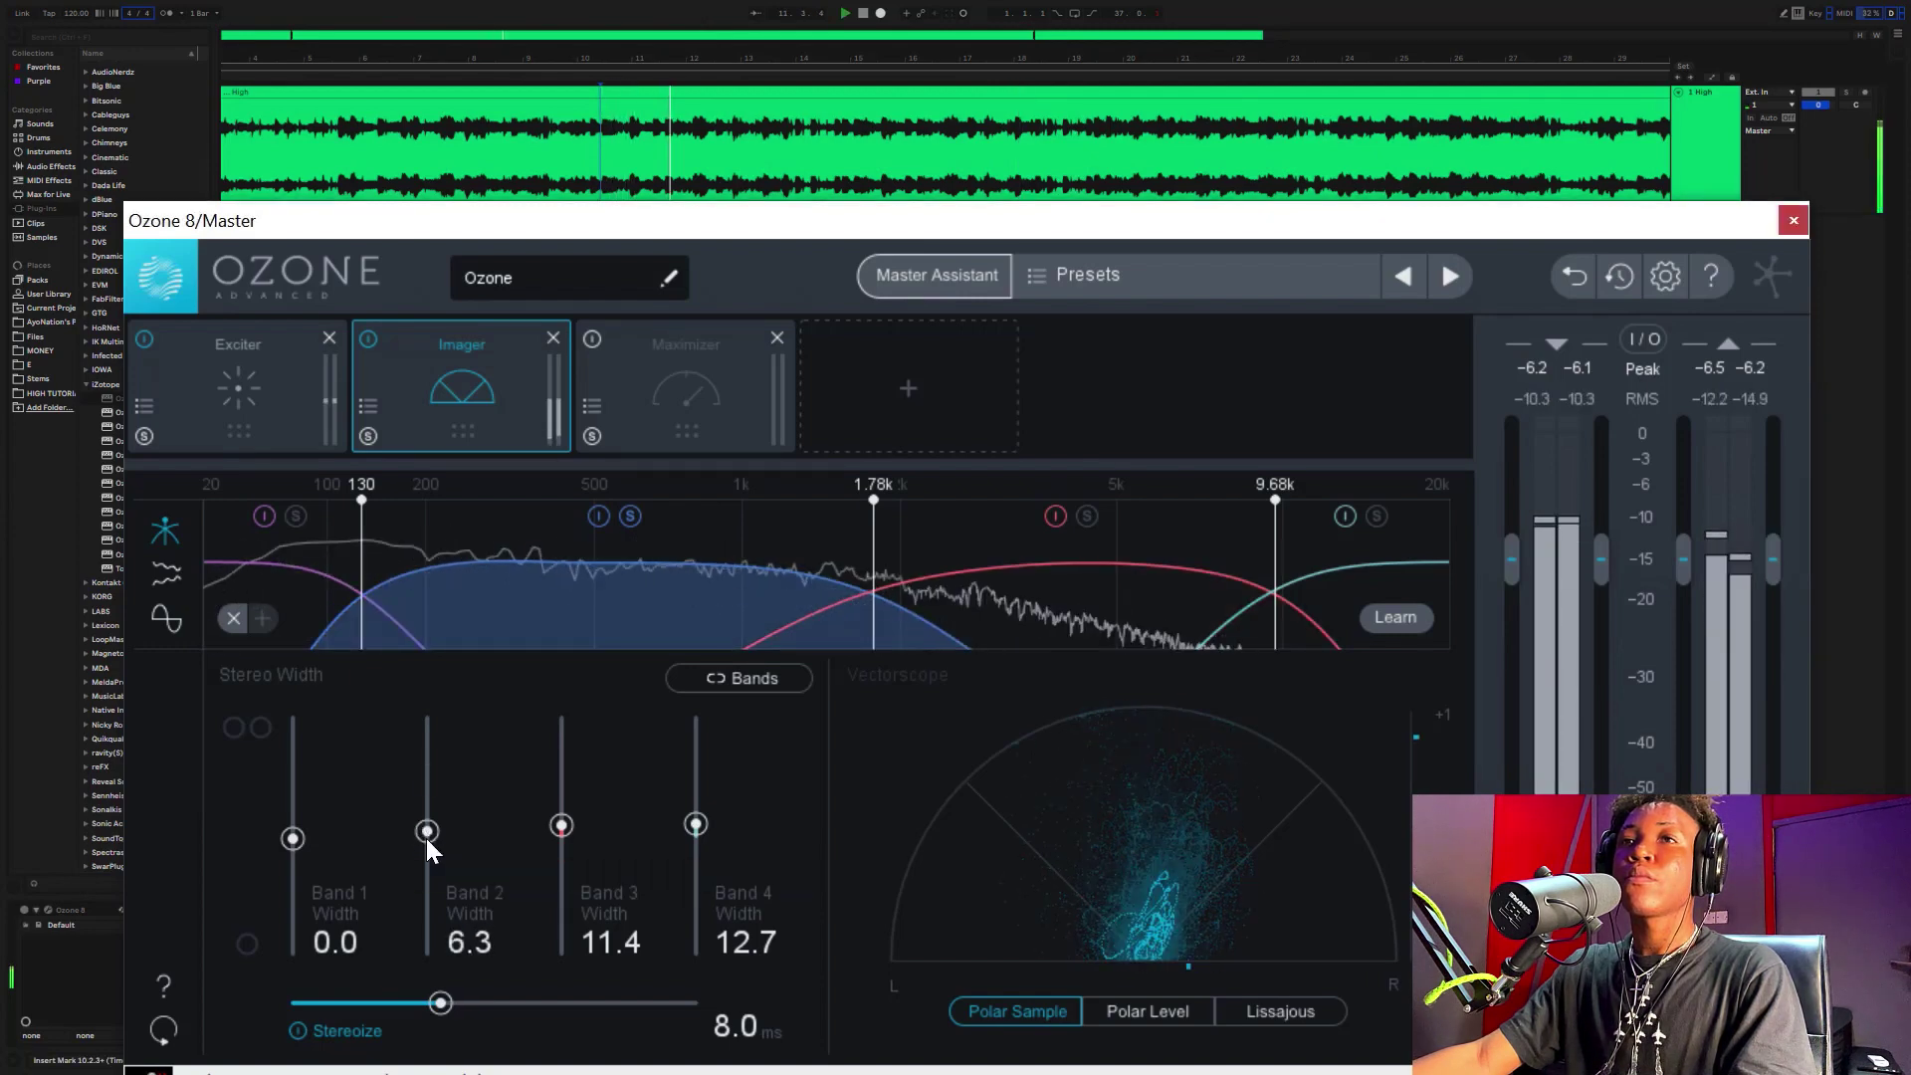
scroll(424, 834, "up", 3)
scroll(421, 829, "up", 1)
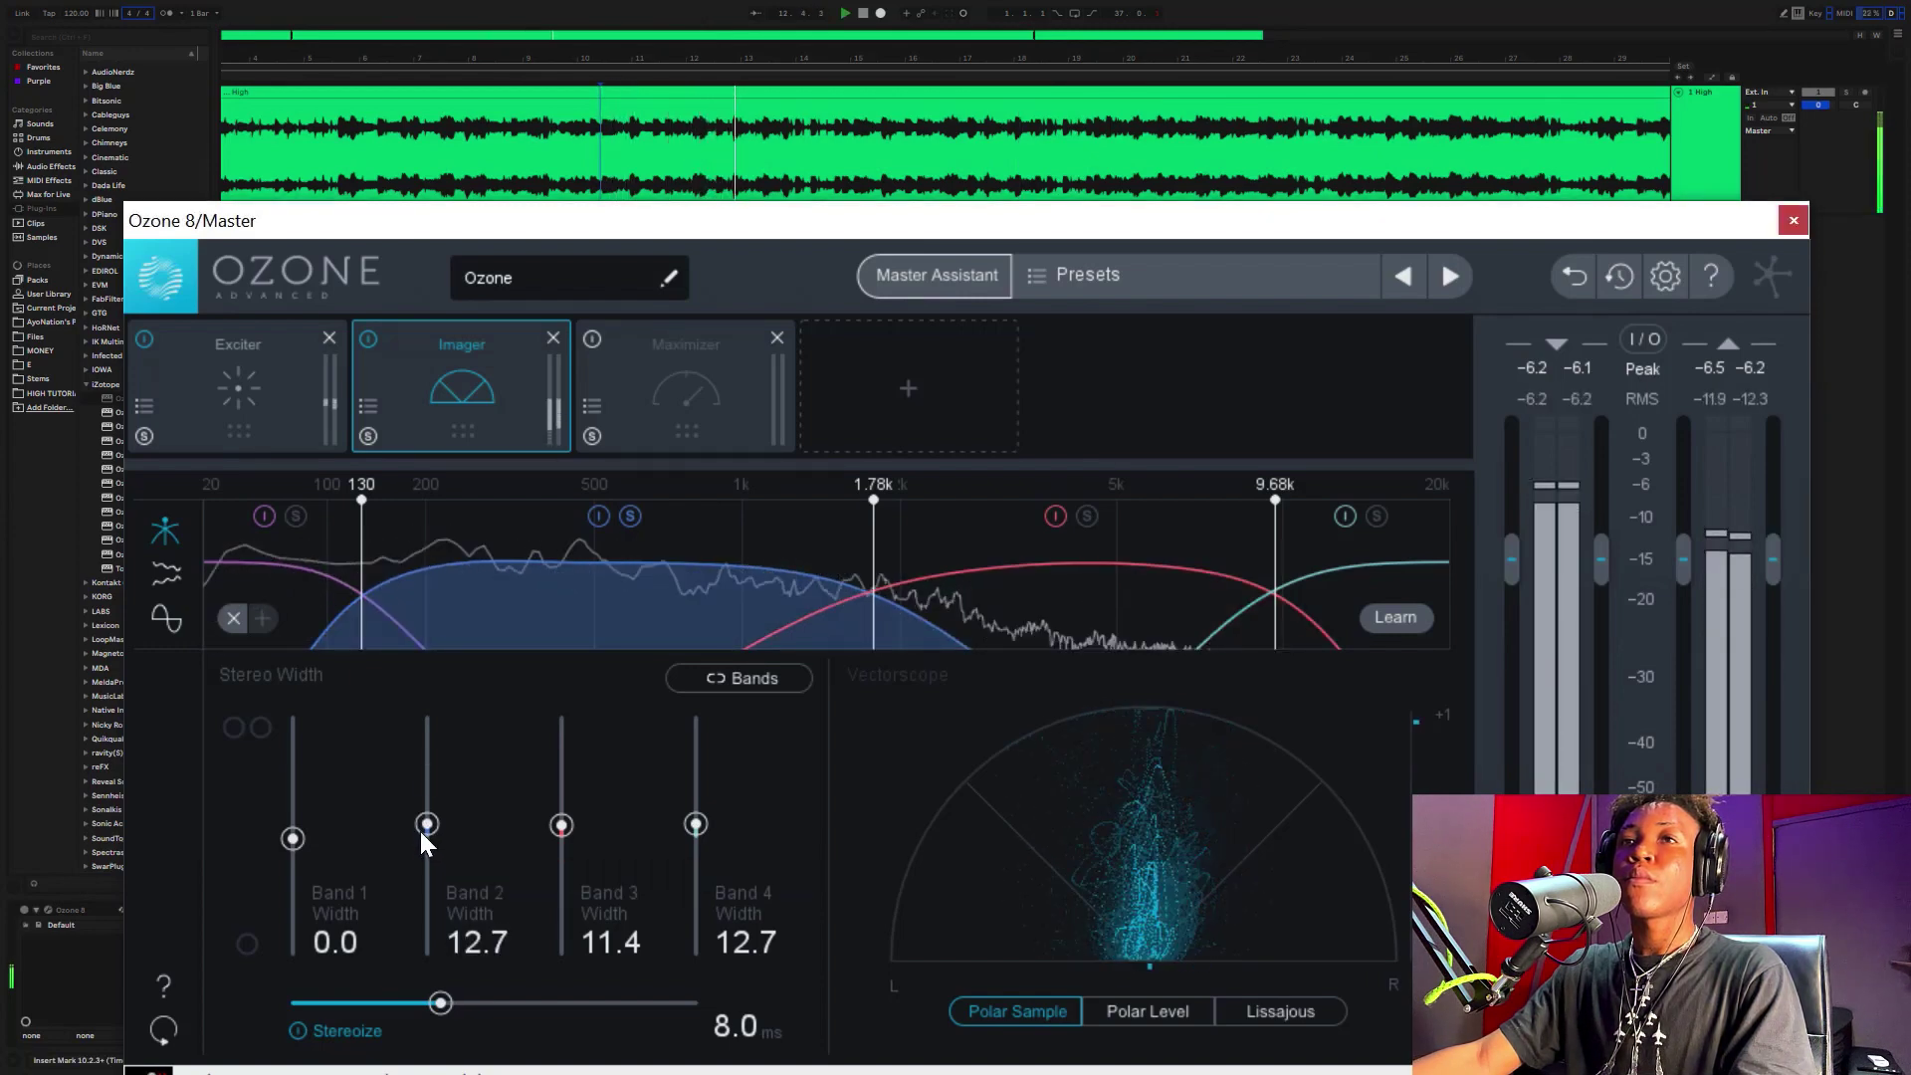
scroll(419, 831, "up", 2)
scroll(416, 829, "up", 1)
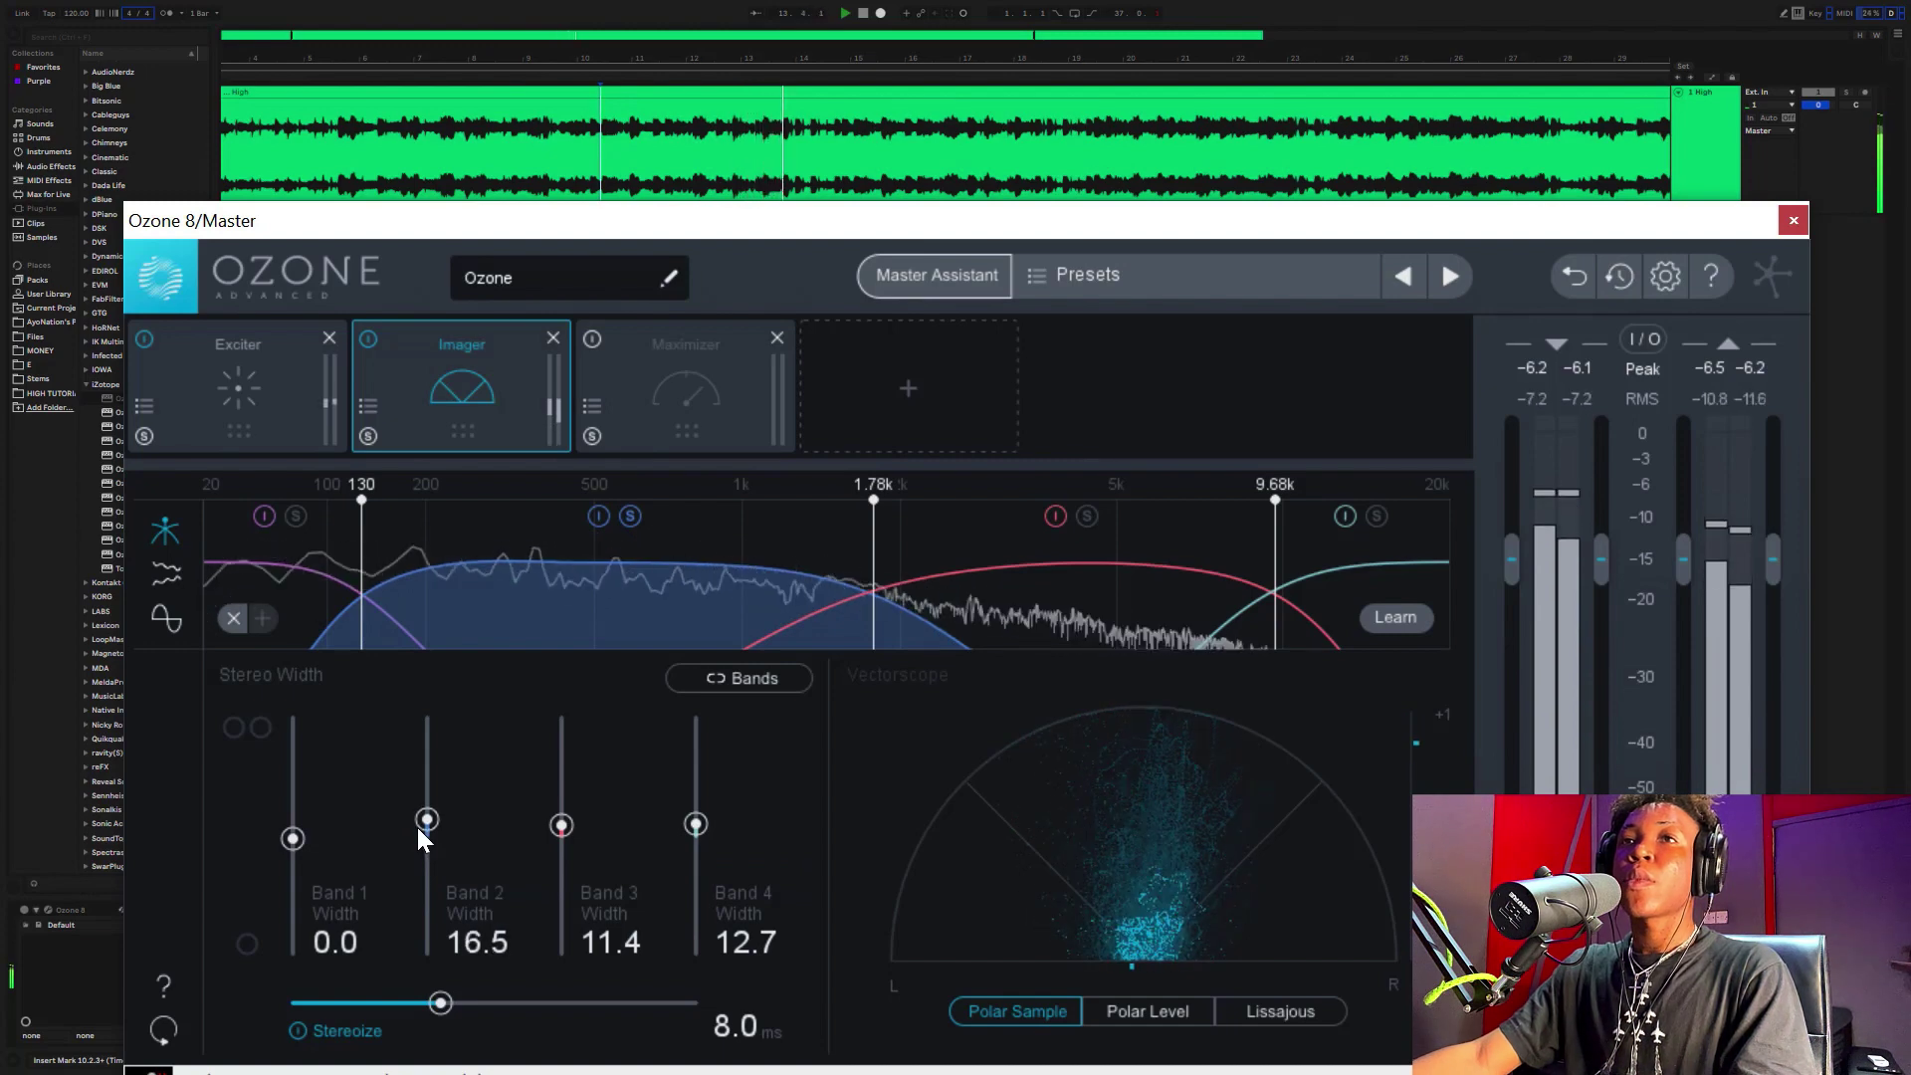
scroll(417, 827, "up", 1)
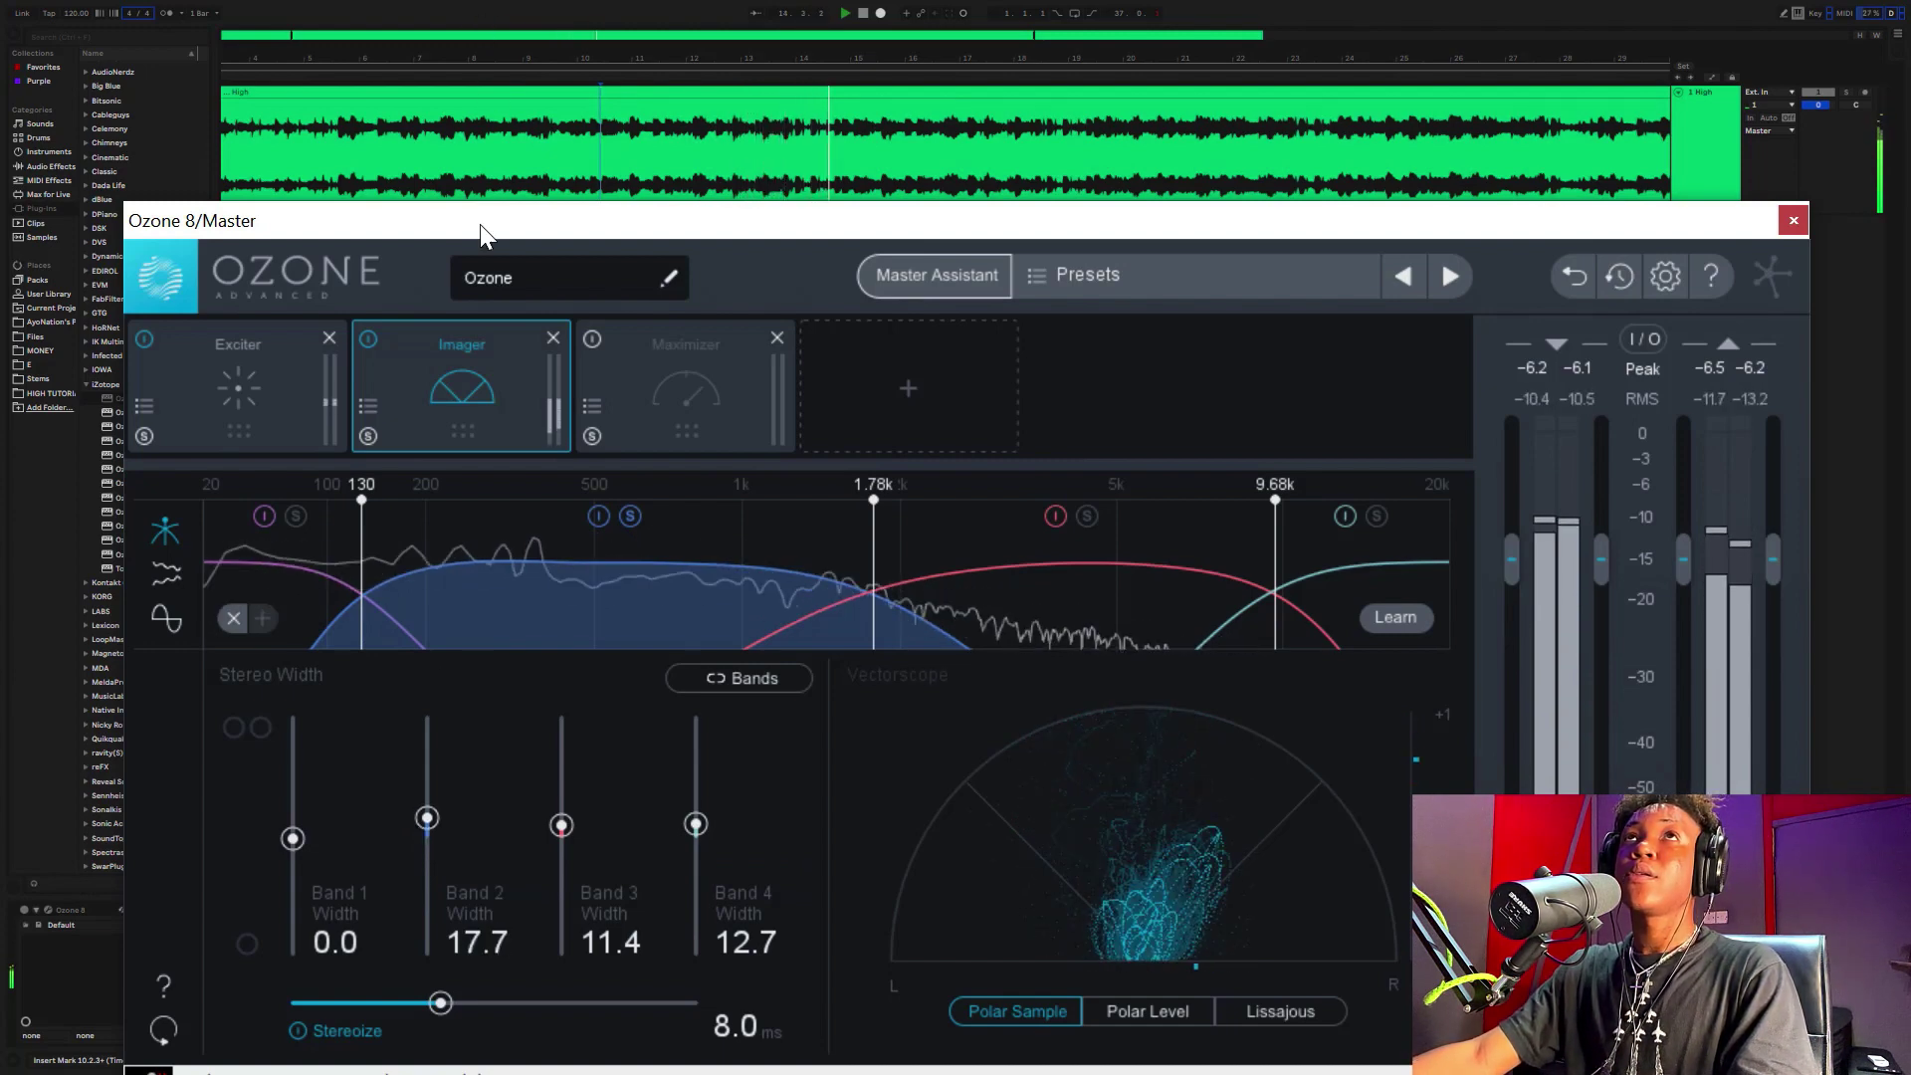
left_click(534, 2)
key("space")
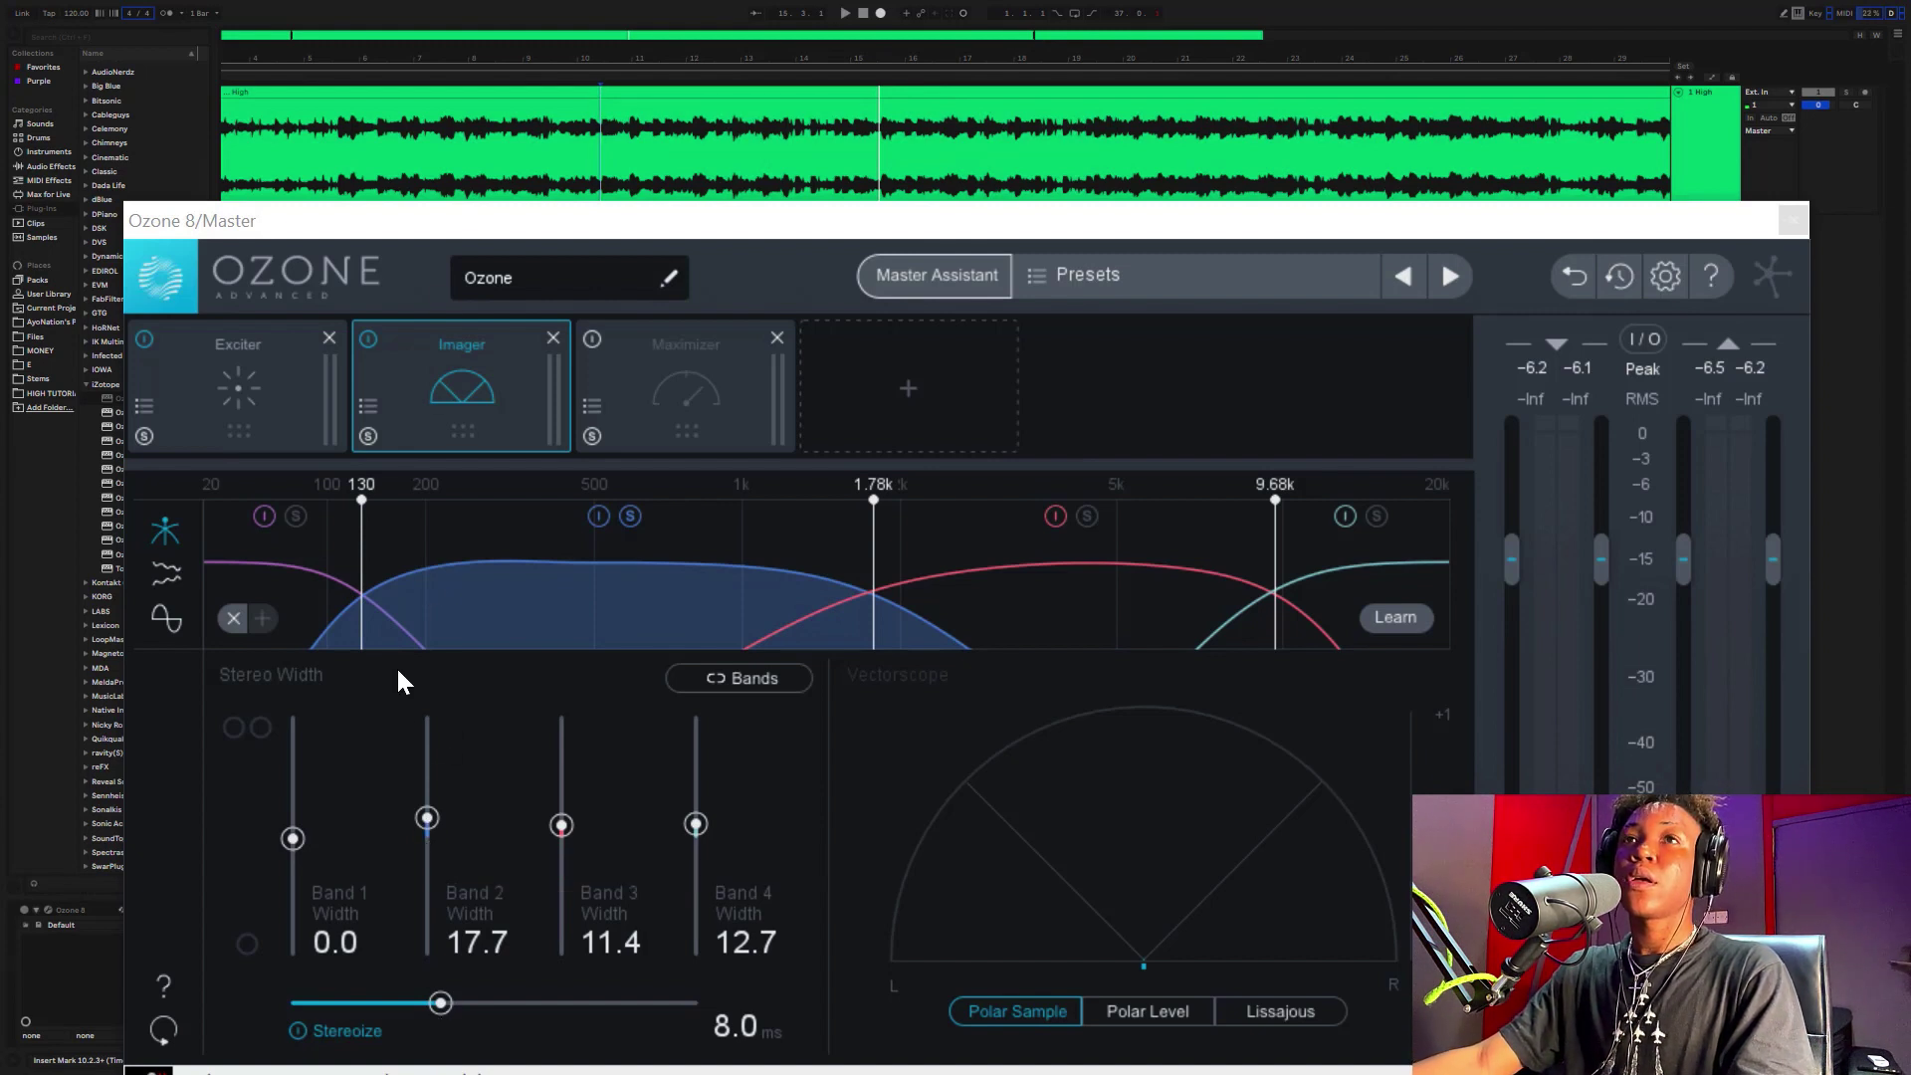
- Resume playback, set Band 2's stereo width to 12.7 by ear, and stop playback
key("space")
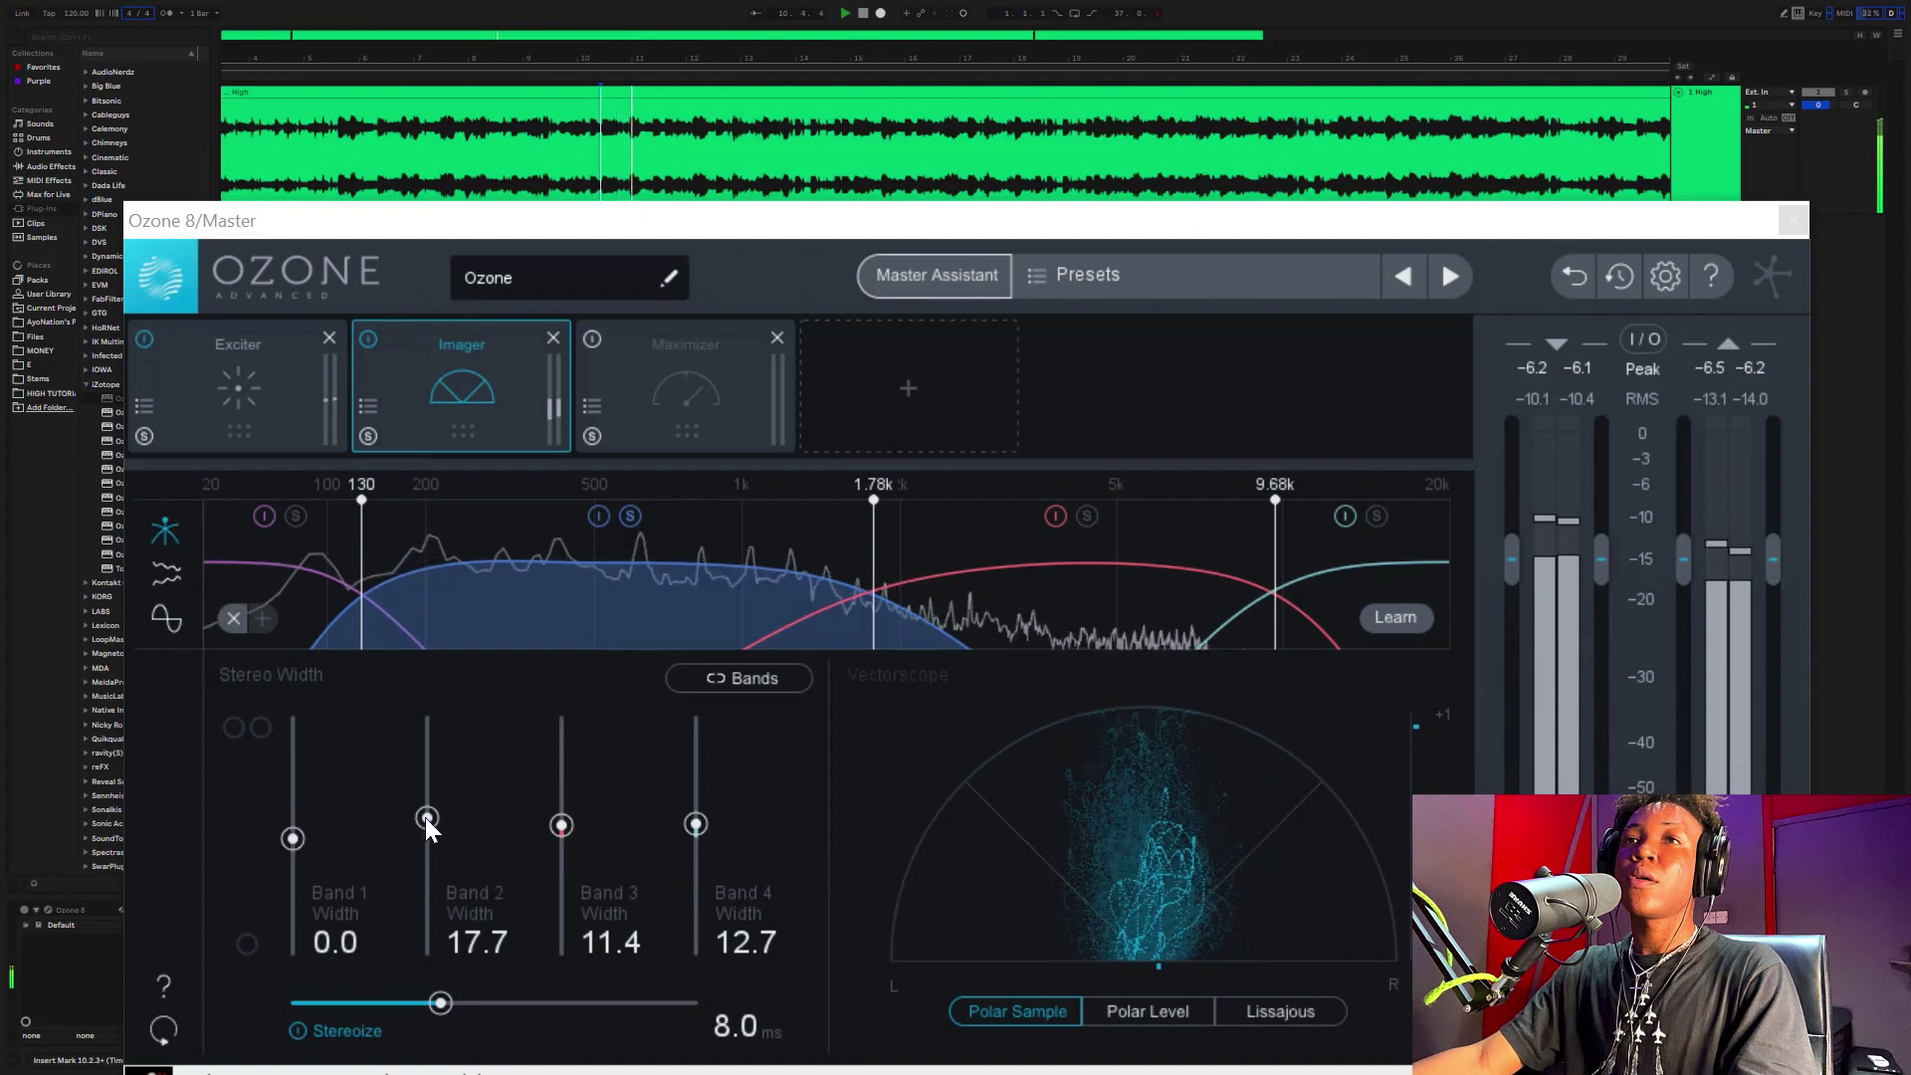
mouse_move(436, 818)
left_mouse_down()
mouse_move(426, 914)
mouse_move(422, 821)
left_mouse_up()
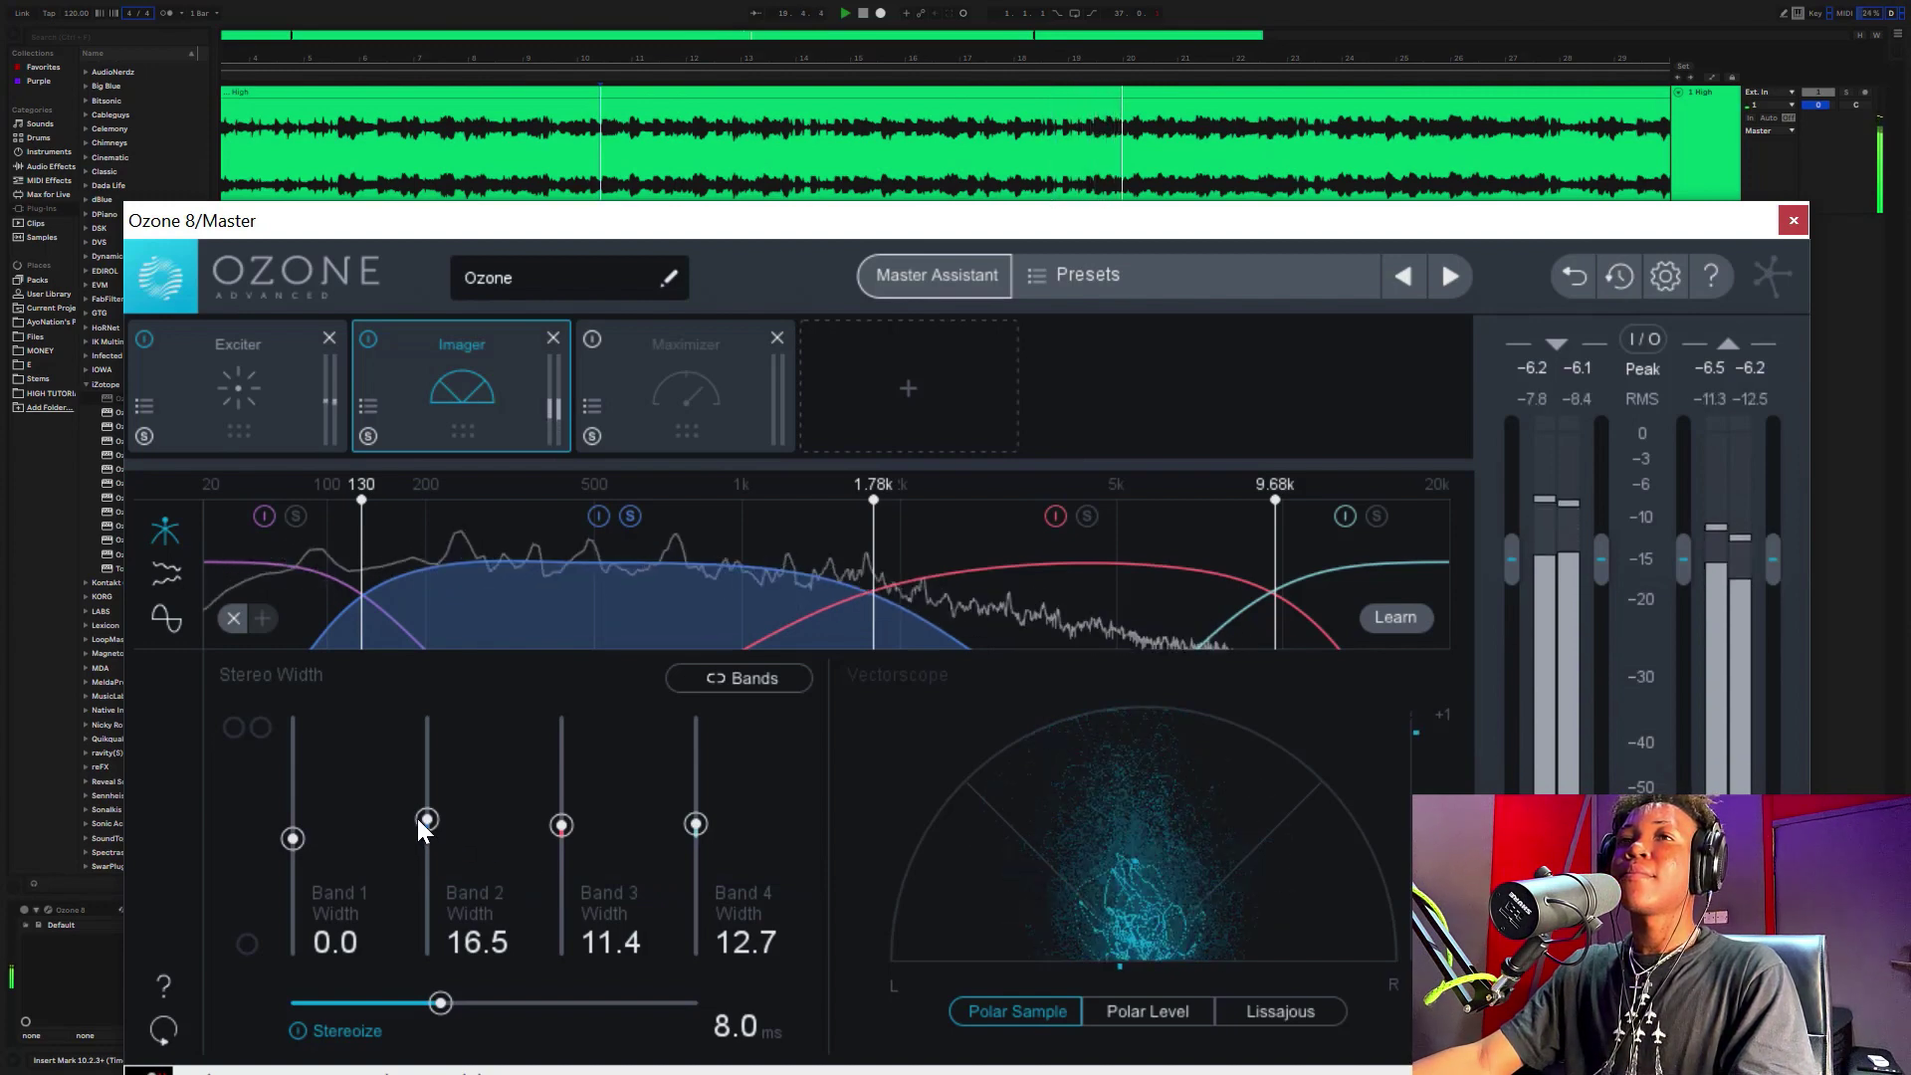
left_click_drag(435, 811, 439, 815)
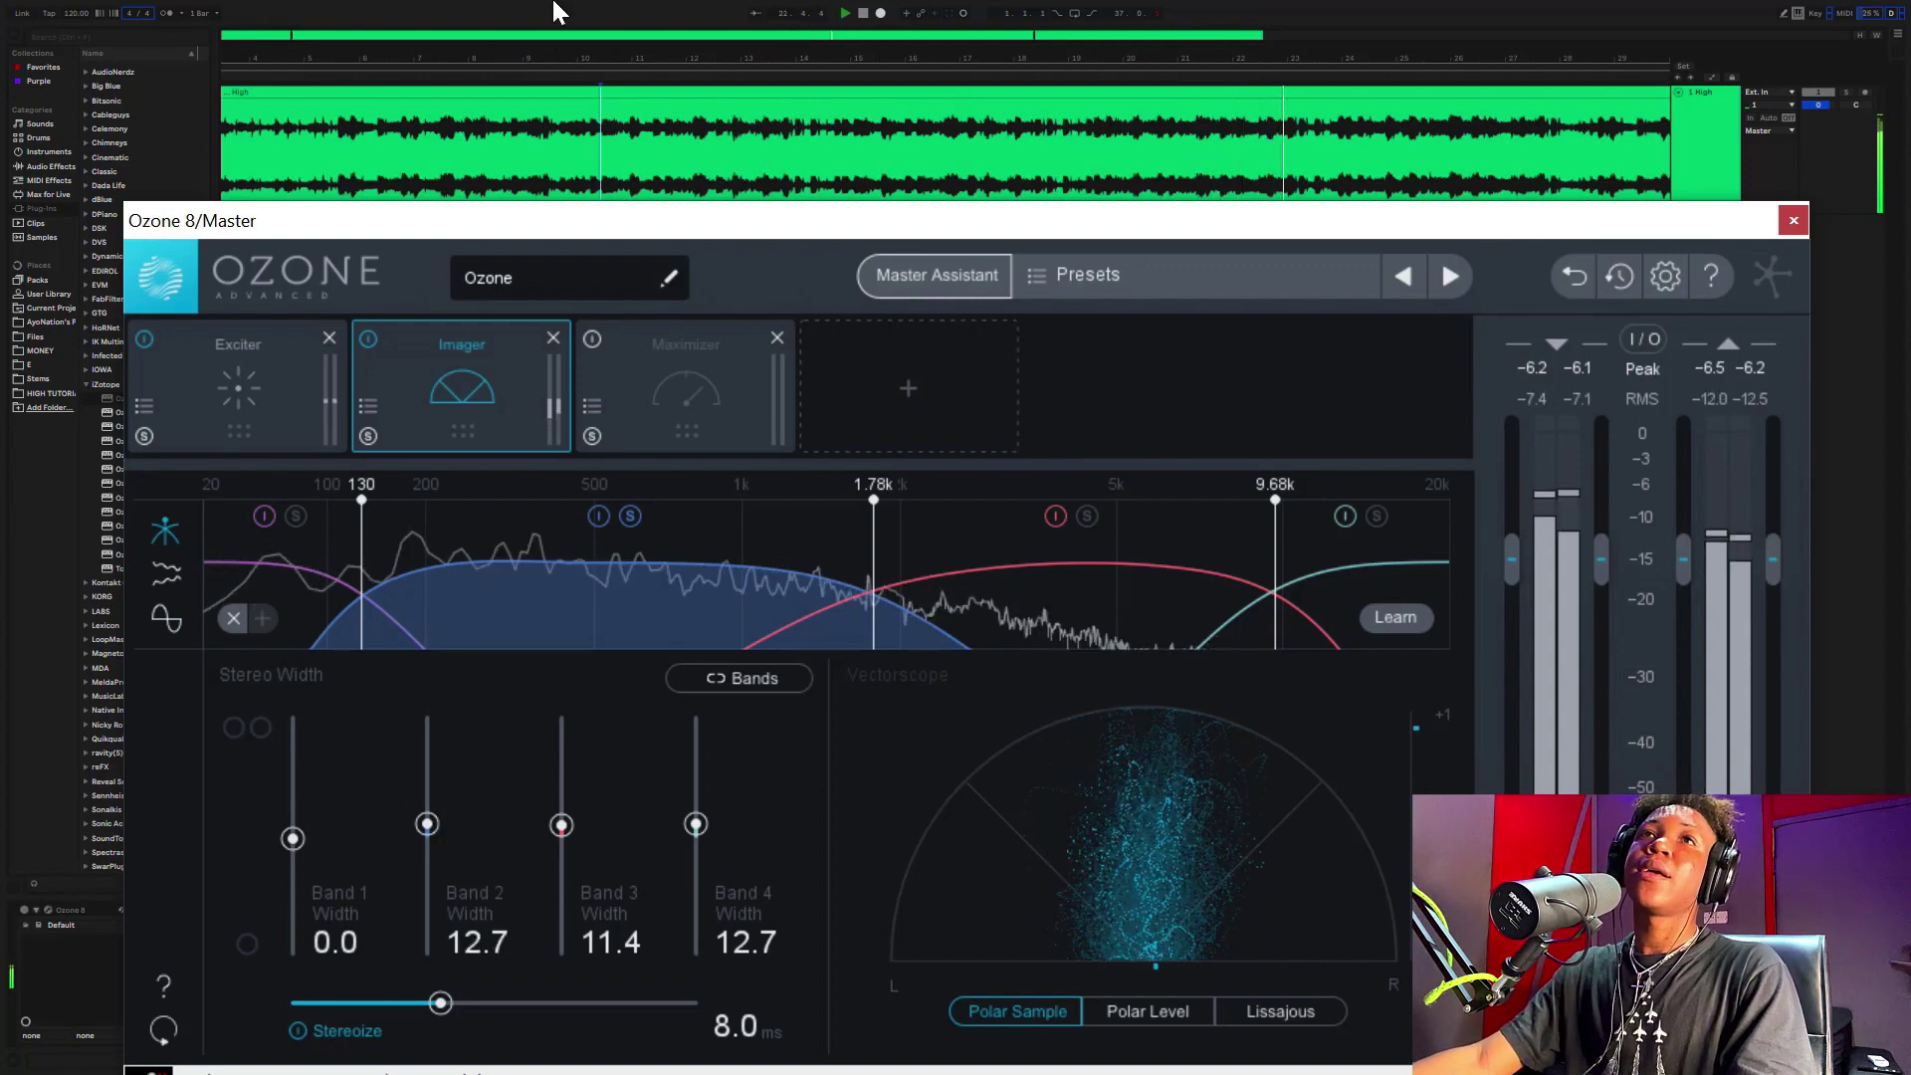
left_click(529, 27)
key("space")
- Solo Band 1 instead of Band 2, and set its stereo width to 12.7 during playback
left_click(301, 522)
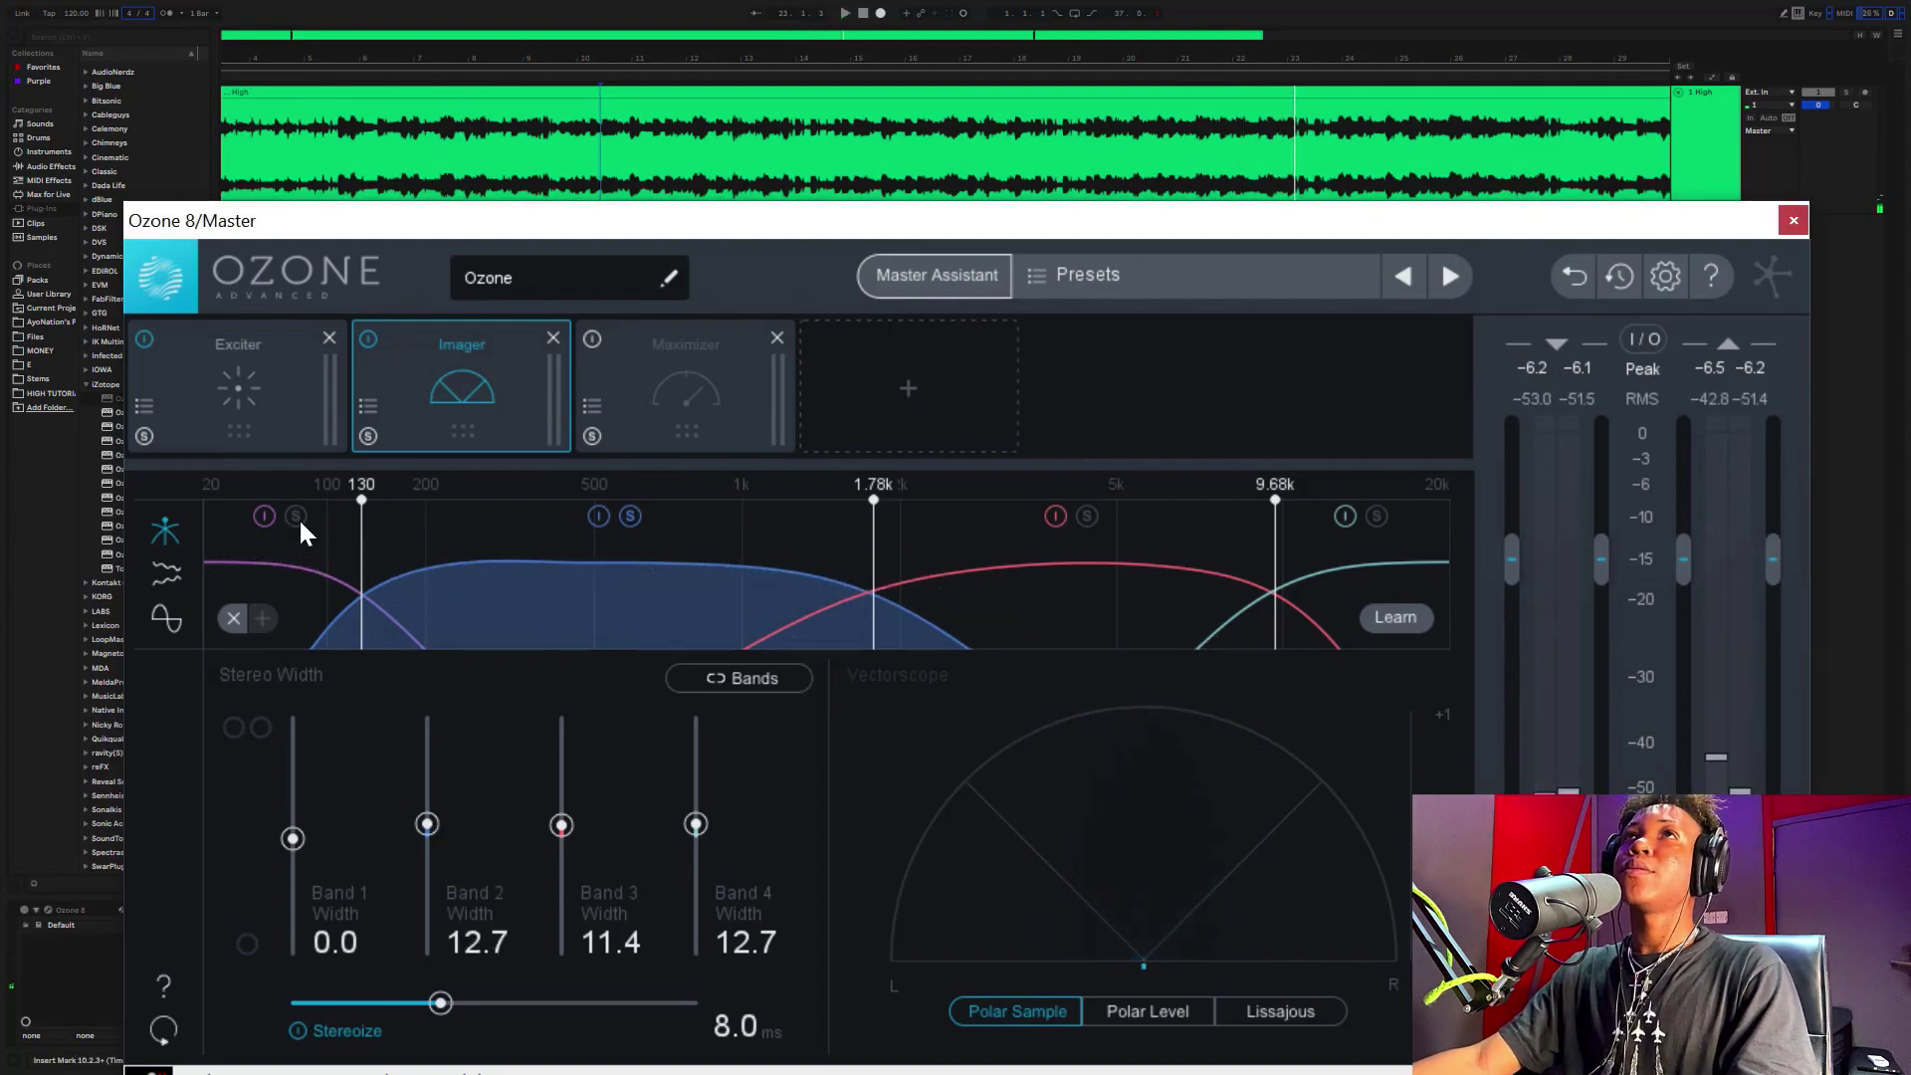
left_click(535, 12)
key("space")
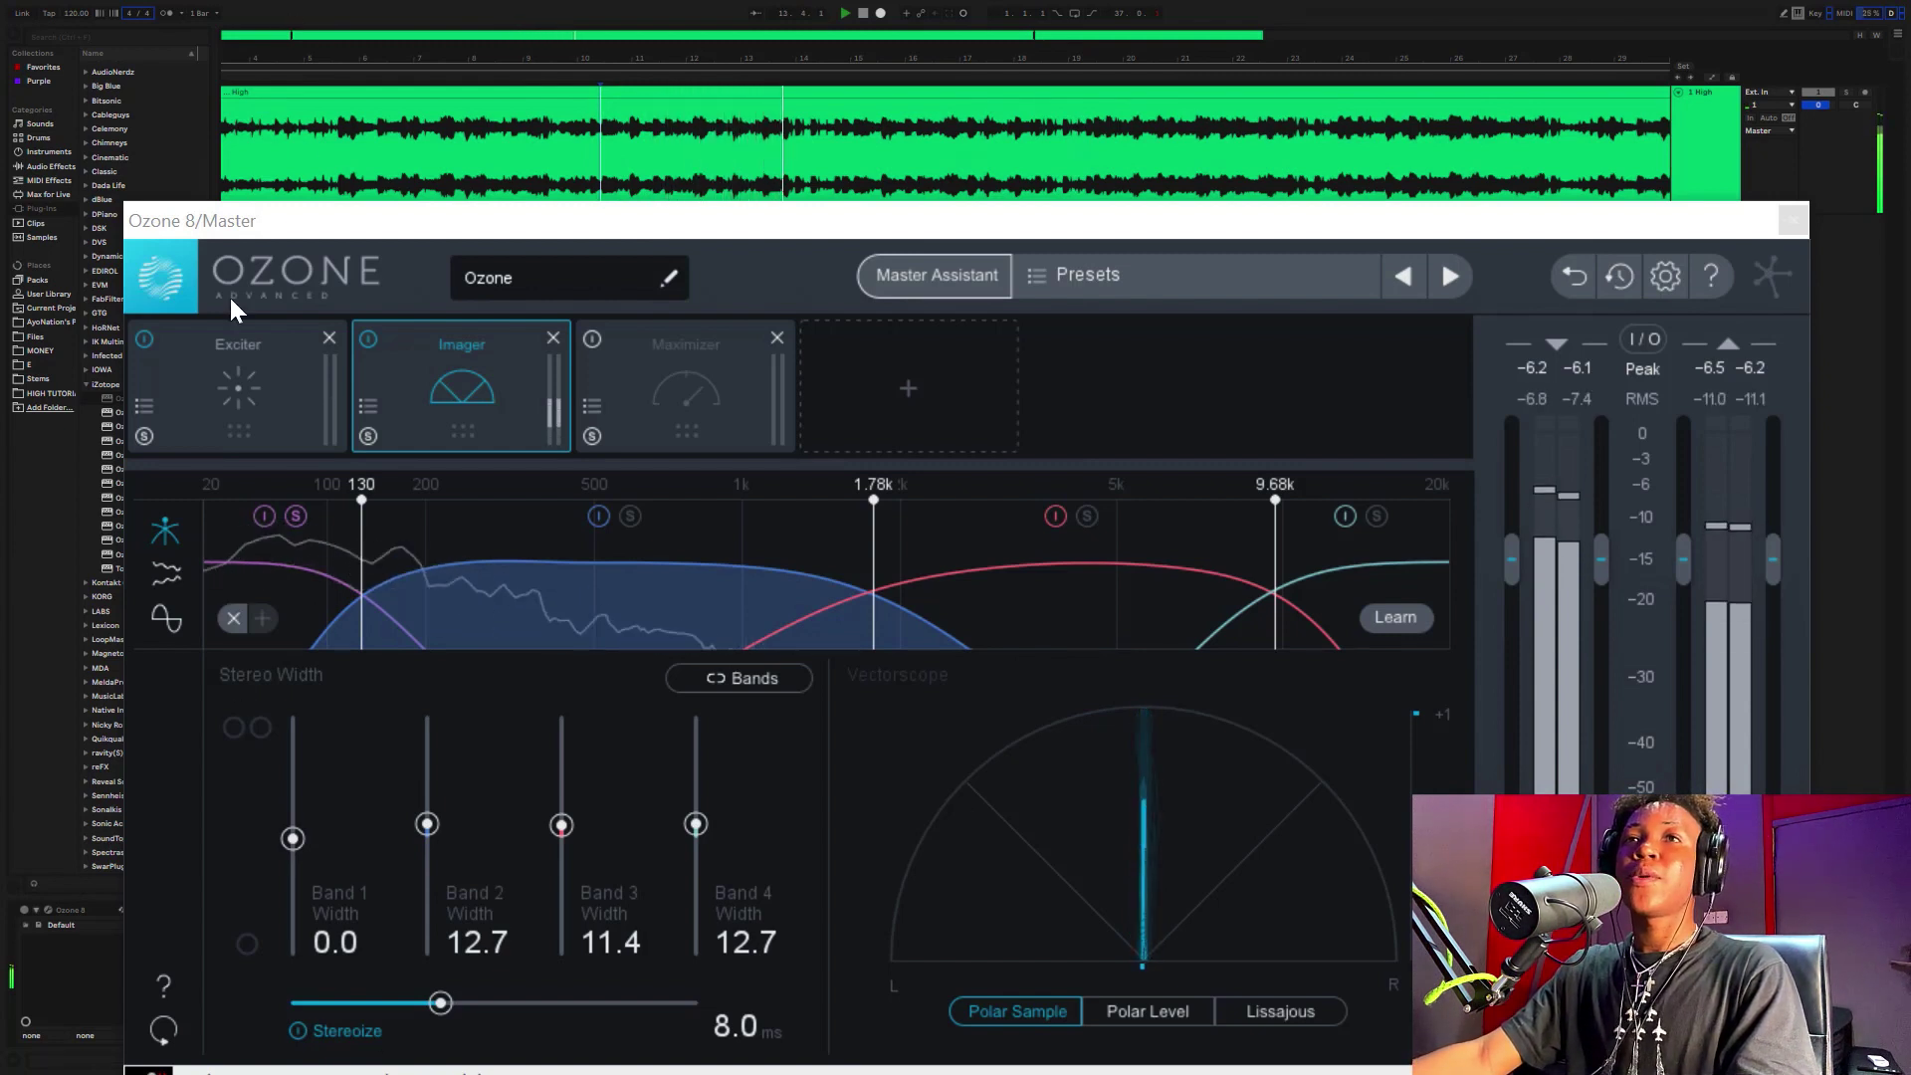
left_click(295, 839)
left_click_drag(294, 838, 289, 834)
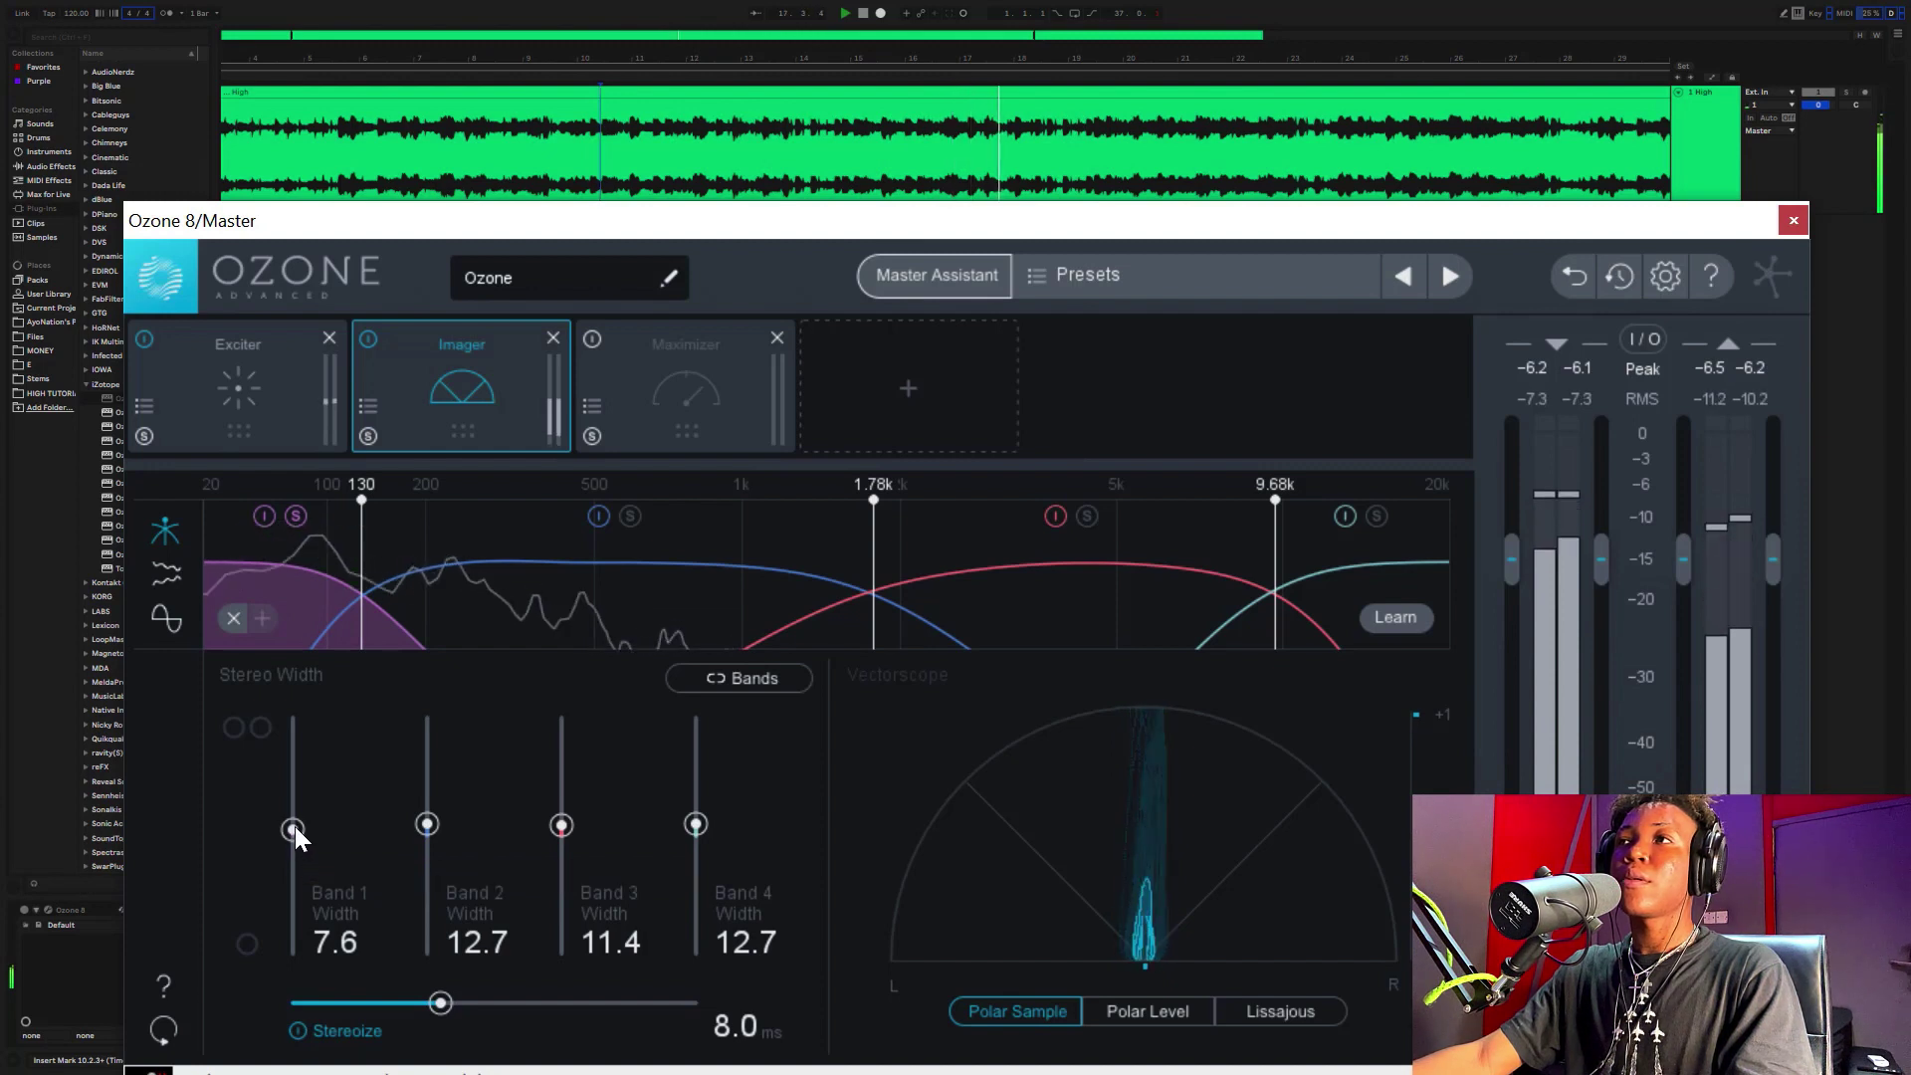
left_click_drag(295, 828, 295, 826)
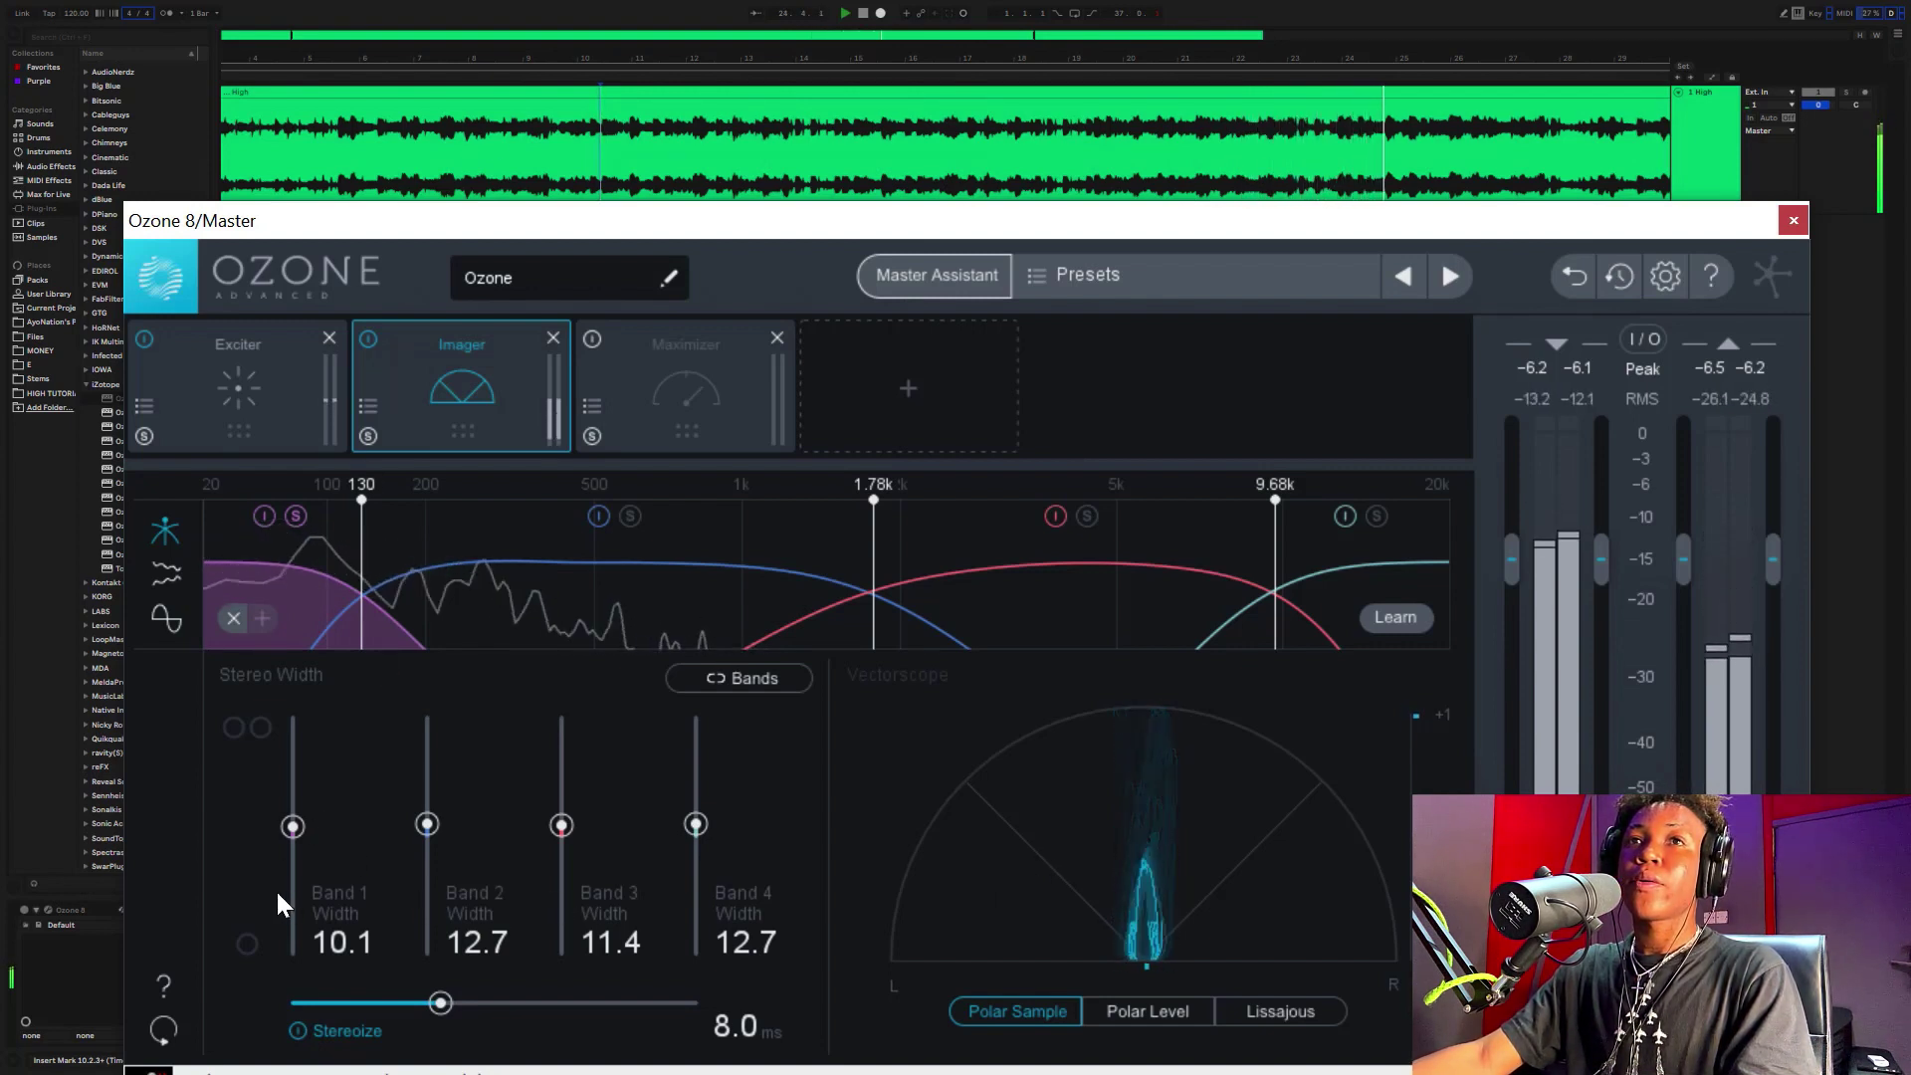
left_click(292, 823)
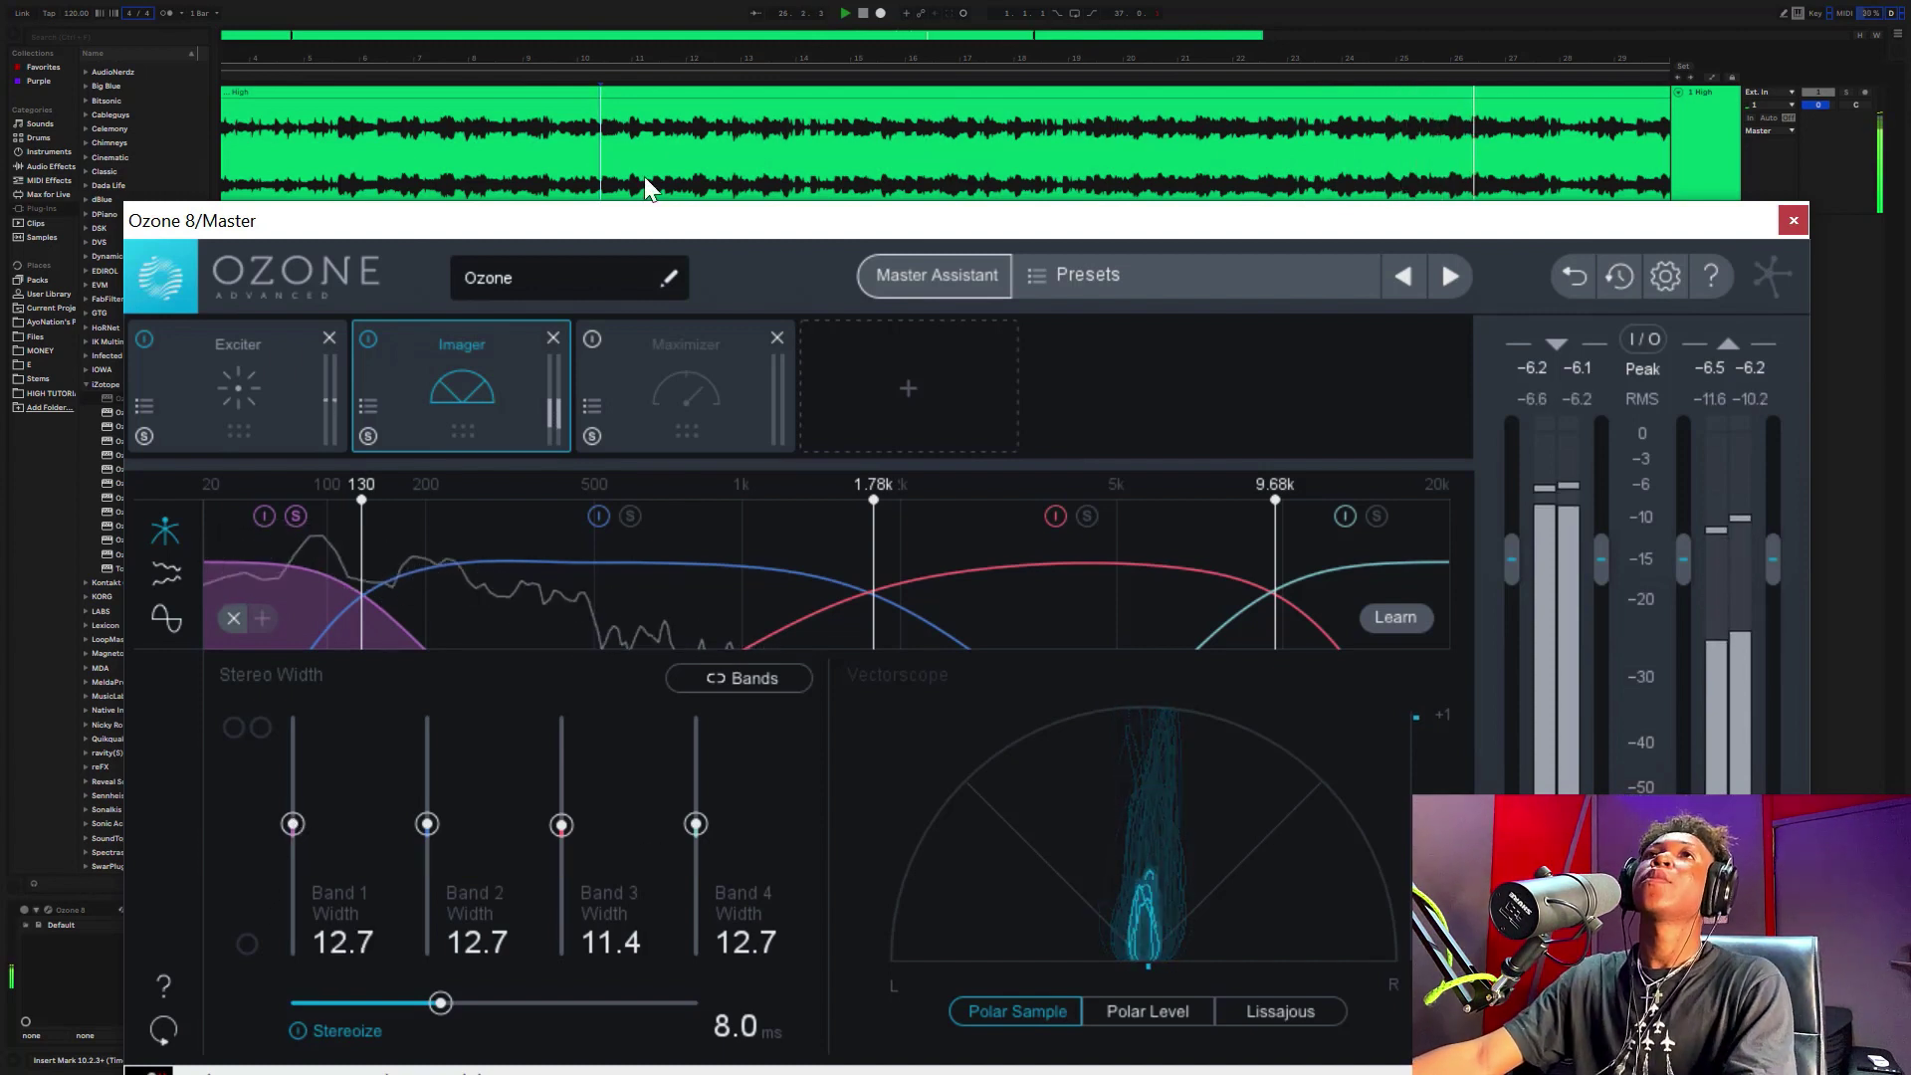
left_click(568, 5)
key("space")
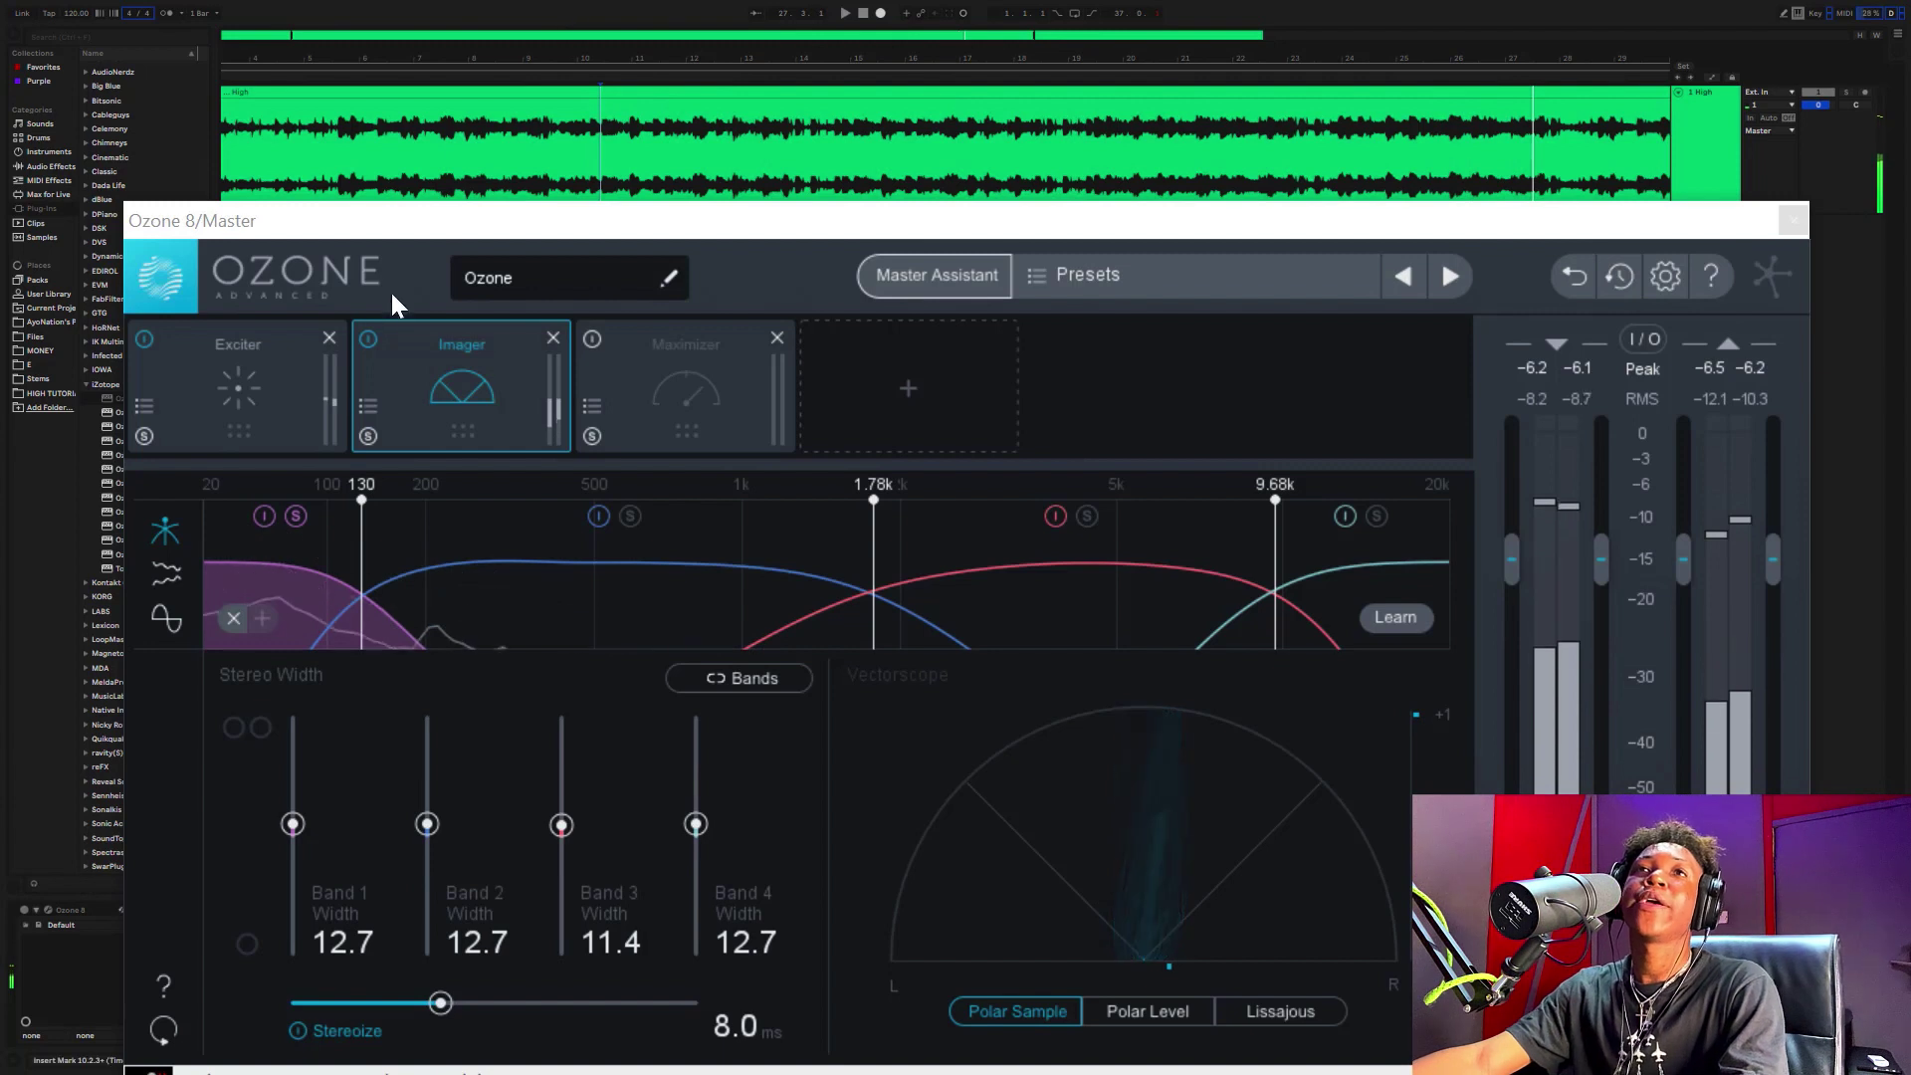
- Unsolo Band 1, play the full mix from the start of the song, and stop playback
left_click(288, 512)
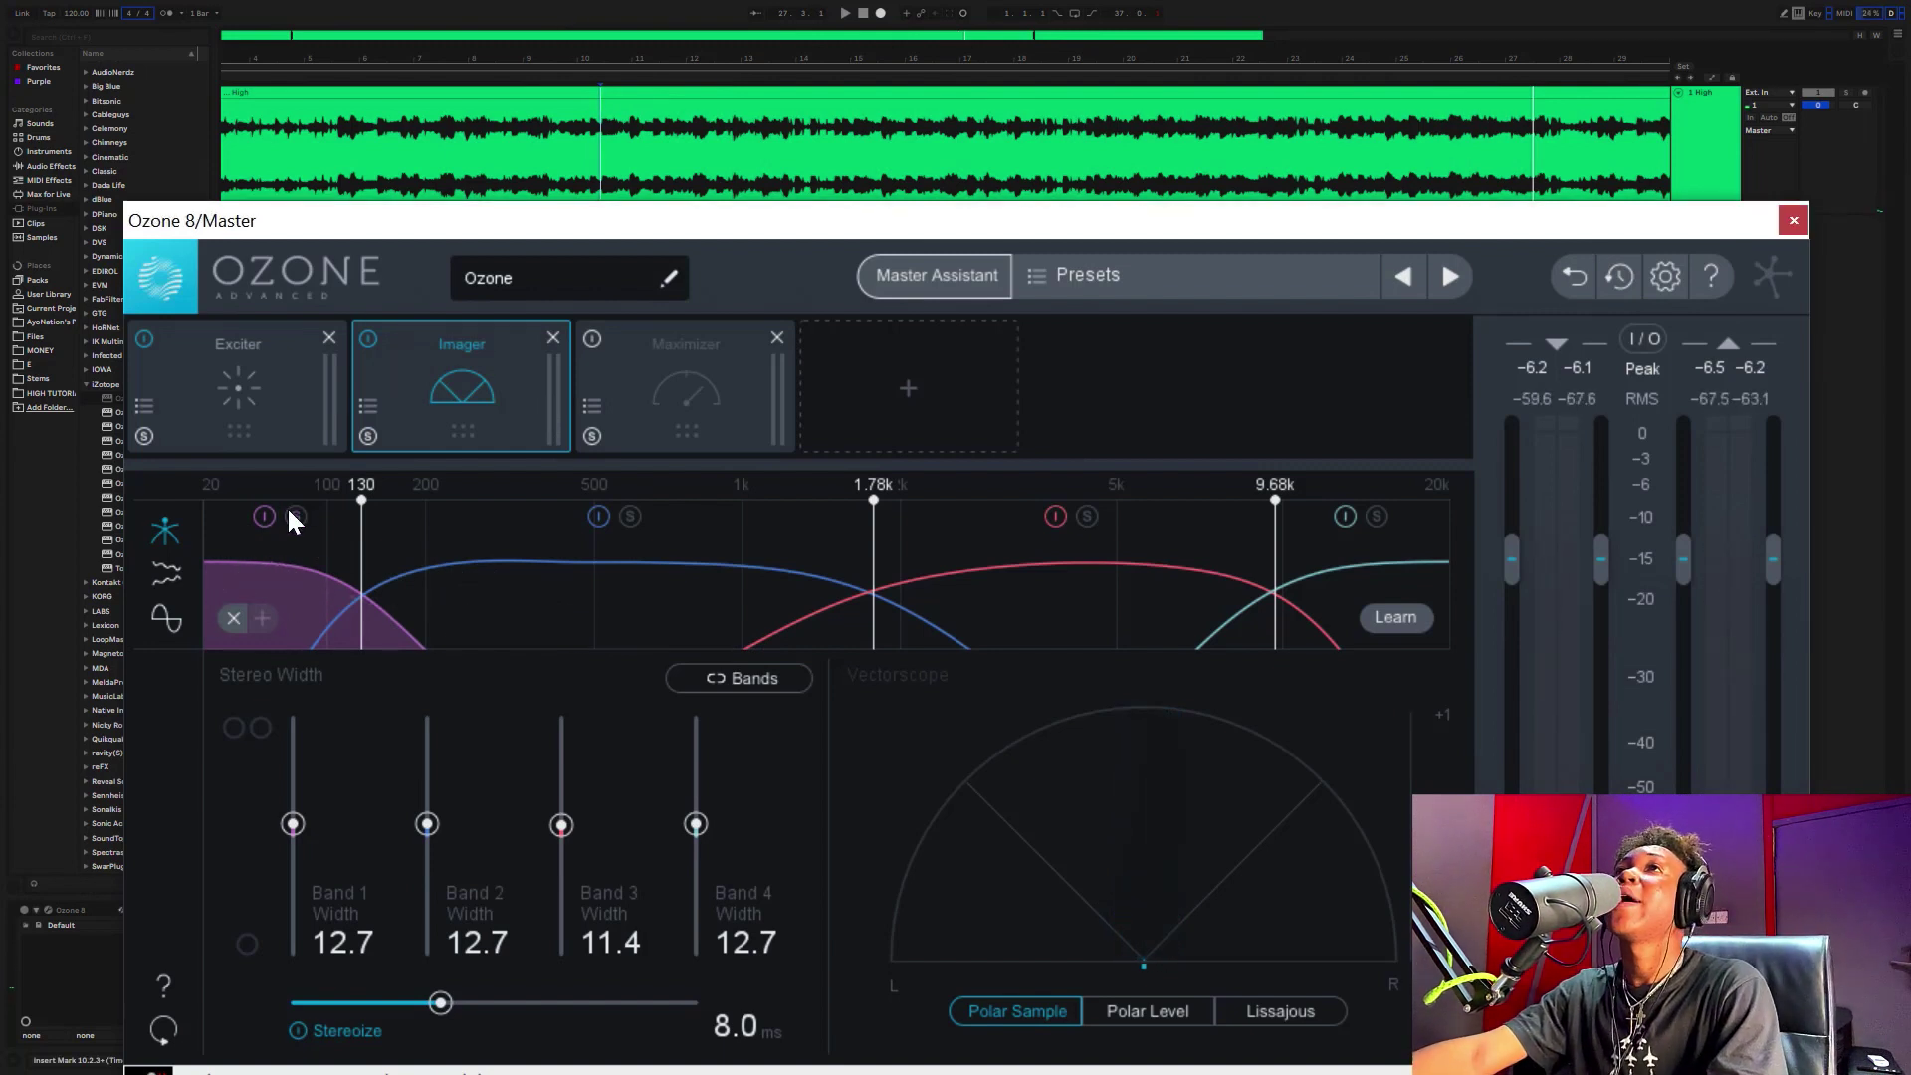
left_click(866, 17)
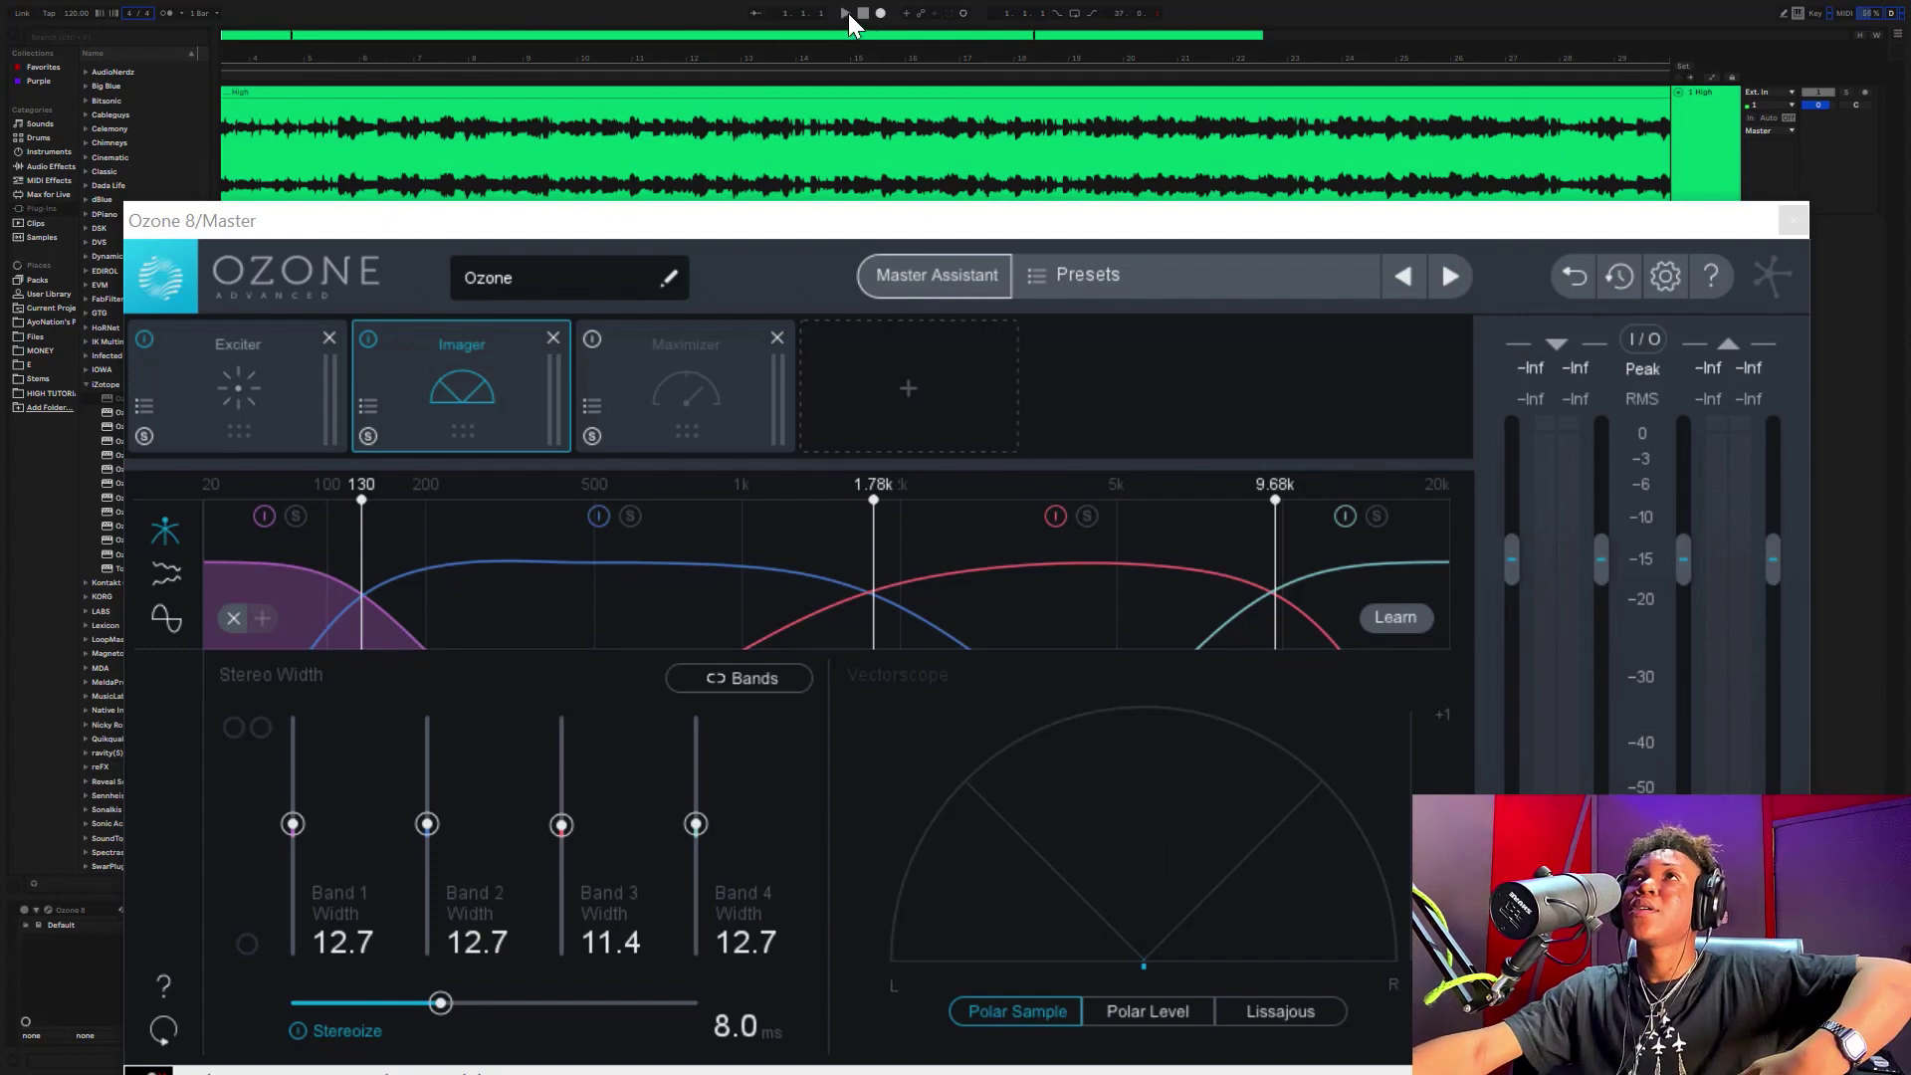
left_click(845, 13)
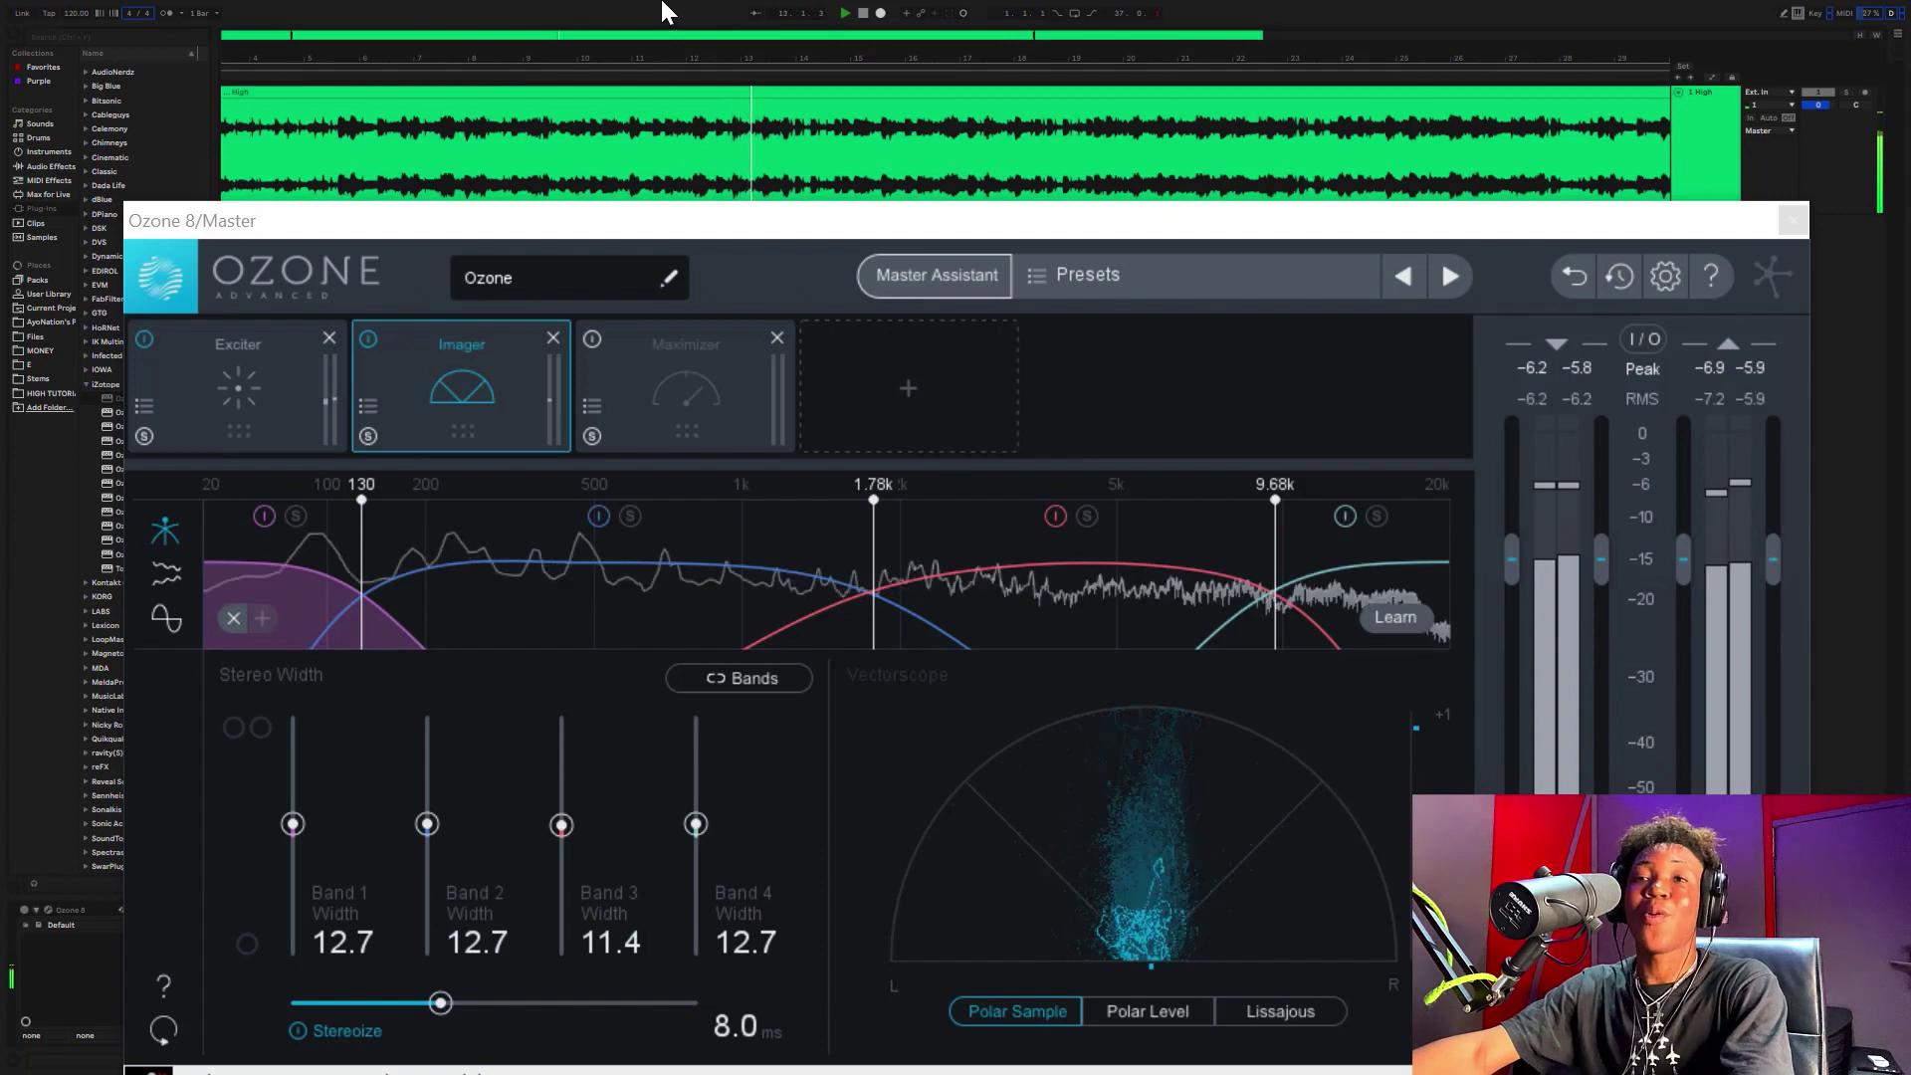
key("space")
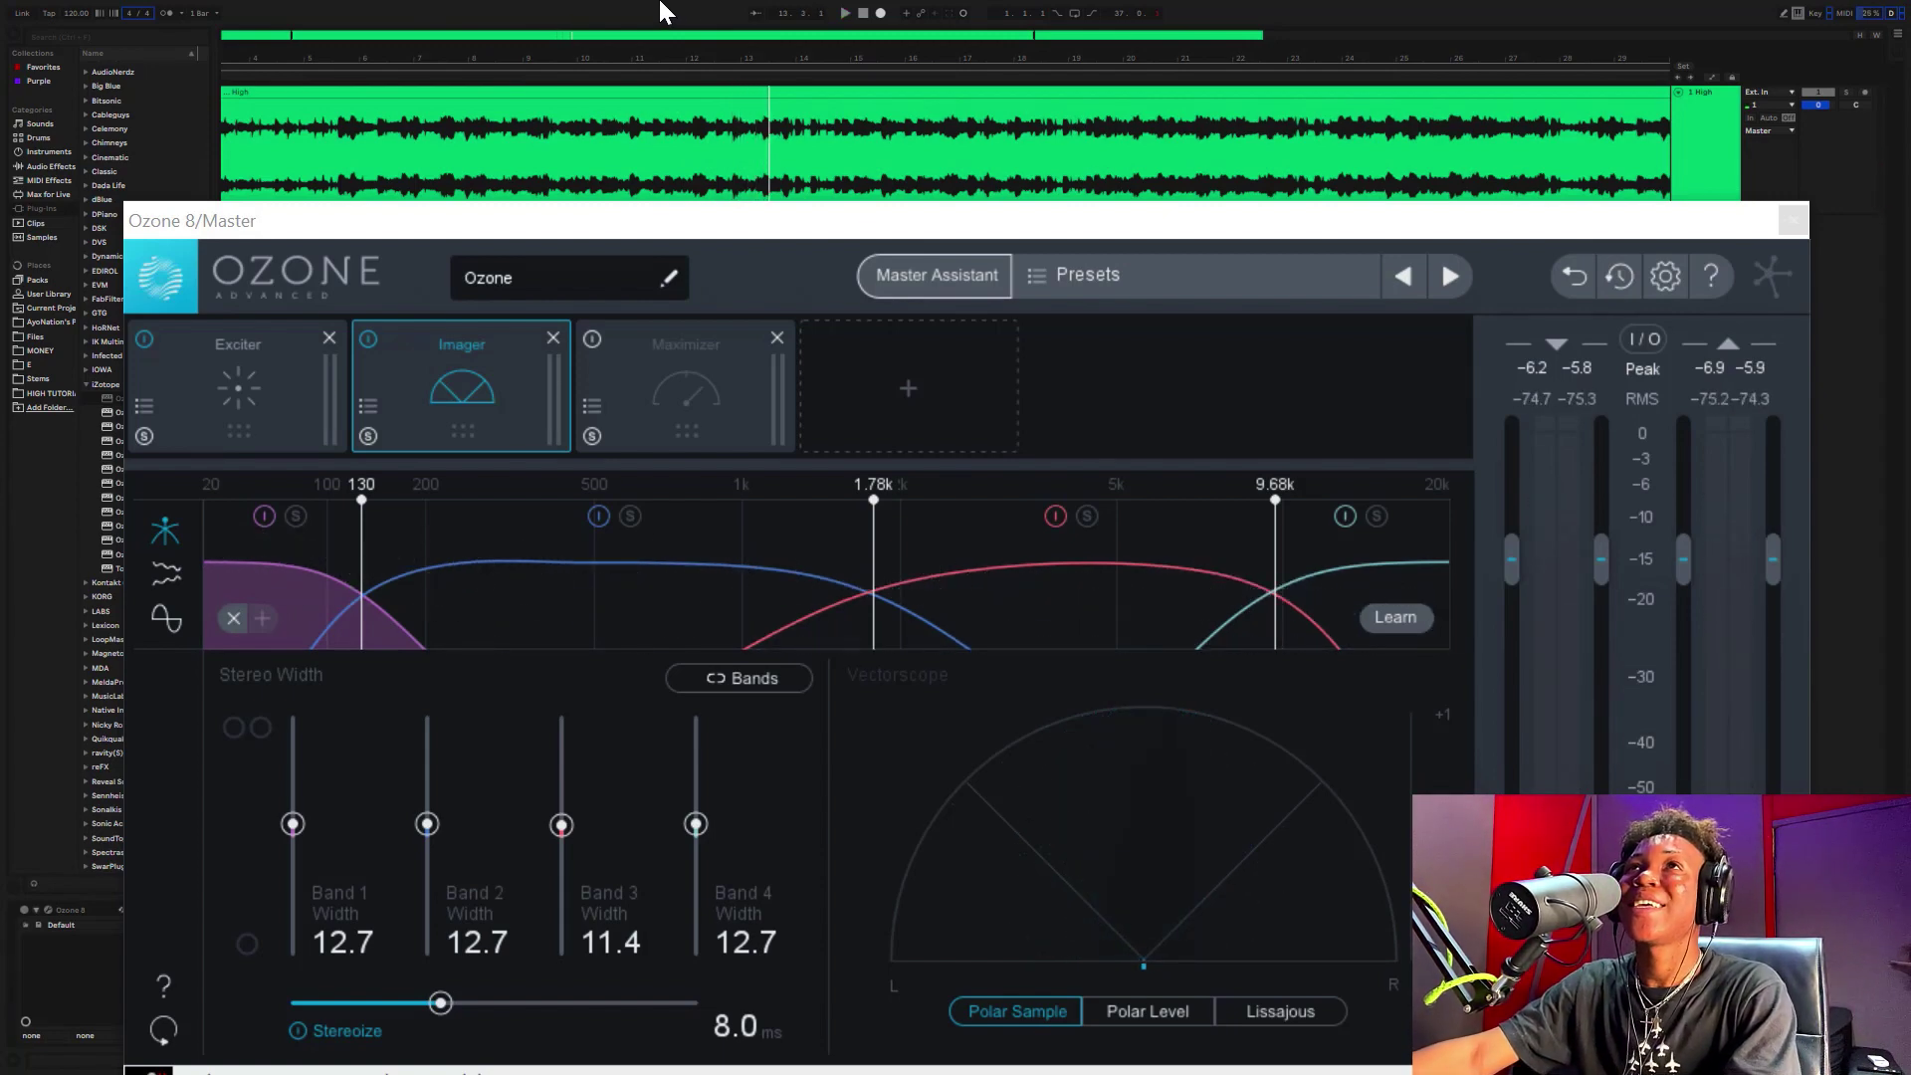
- Move the playback start to just after bar 10 in the High clip, auditioning it briefly
left_click(659, 170)
key("space")
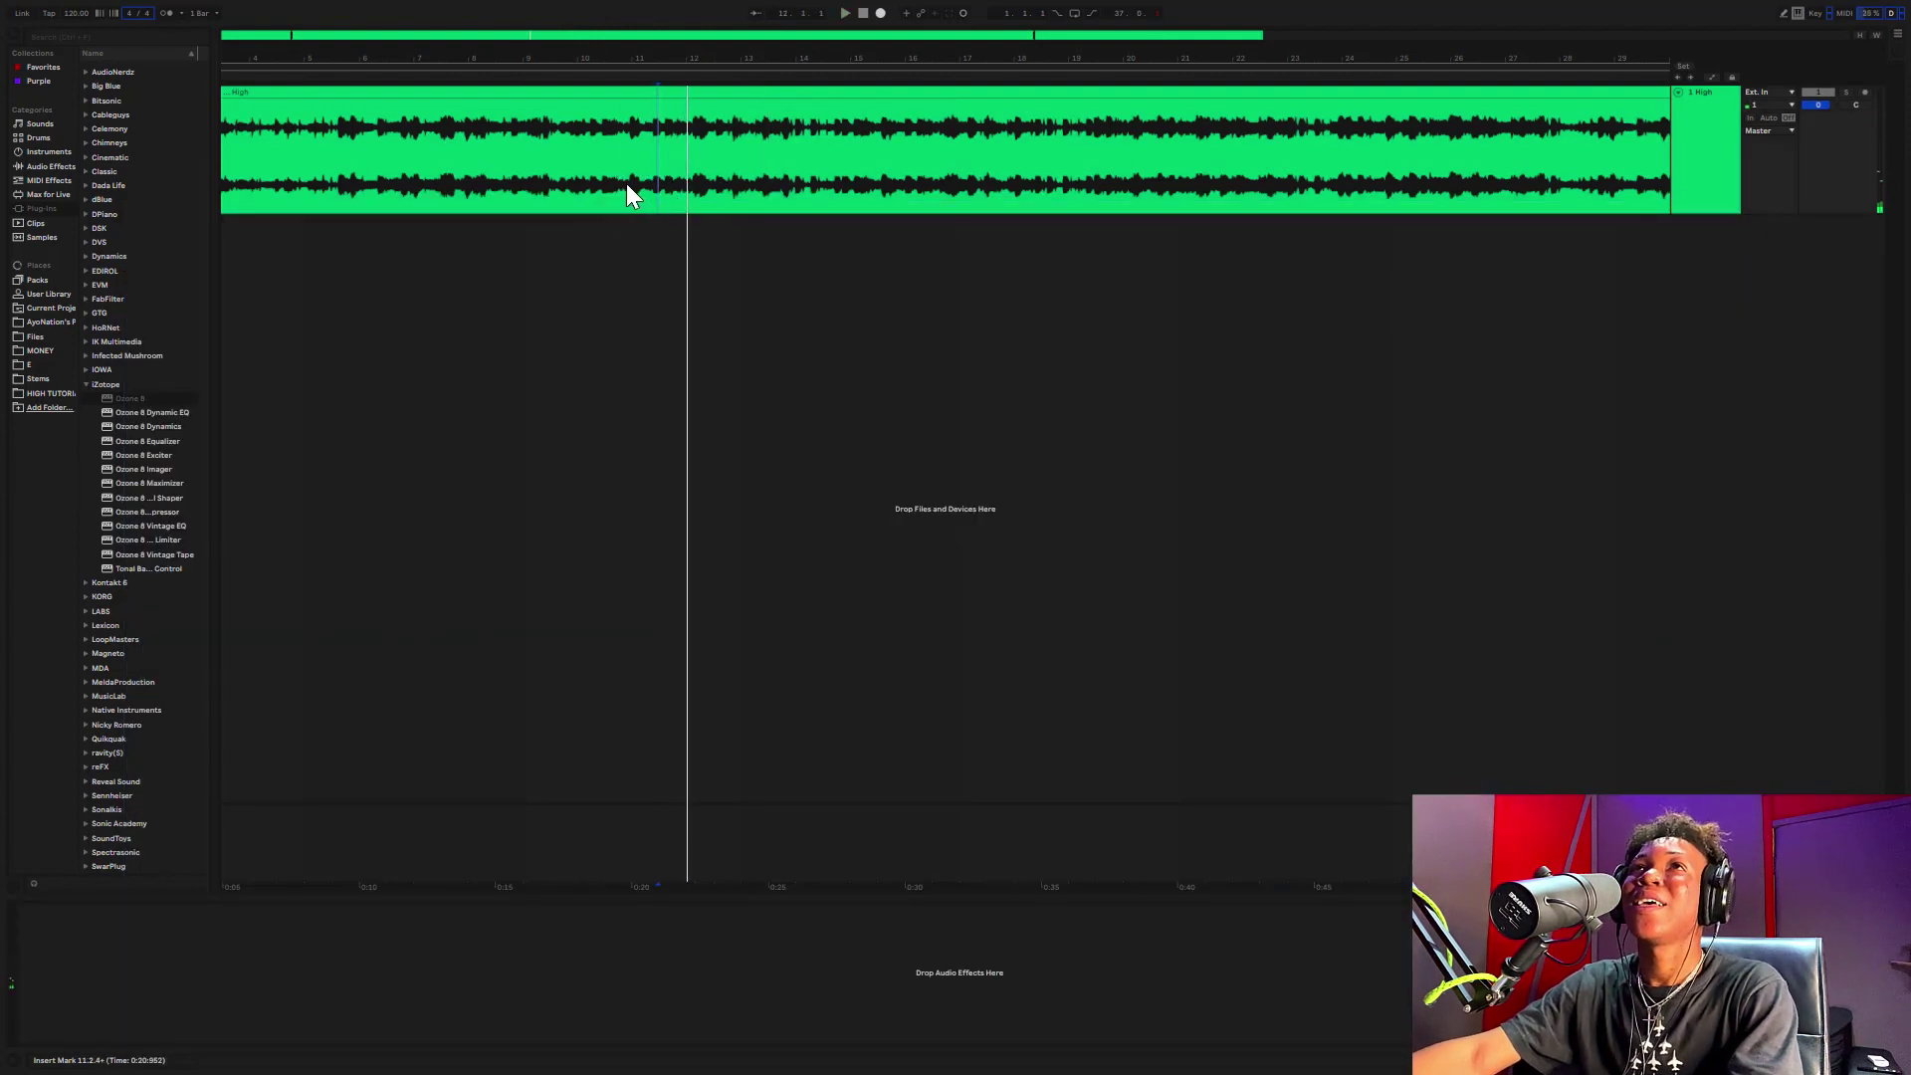
left_click(625, 183)
left_click(585, 167)
key("space")
key("space")
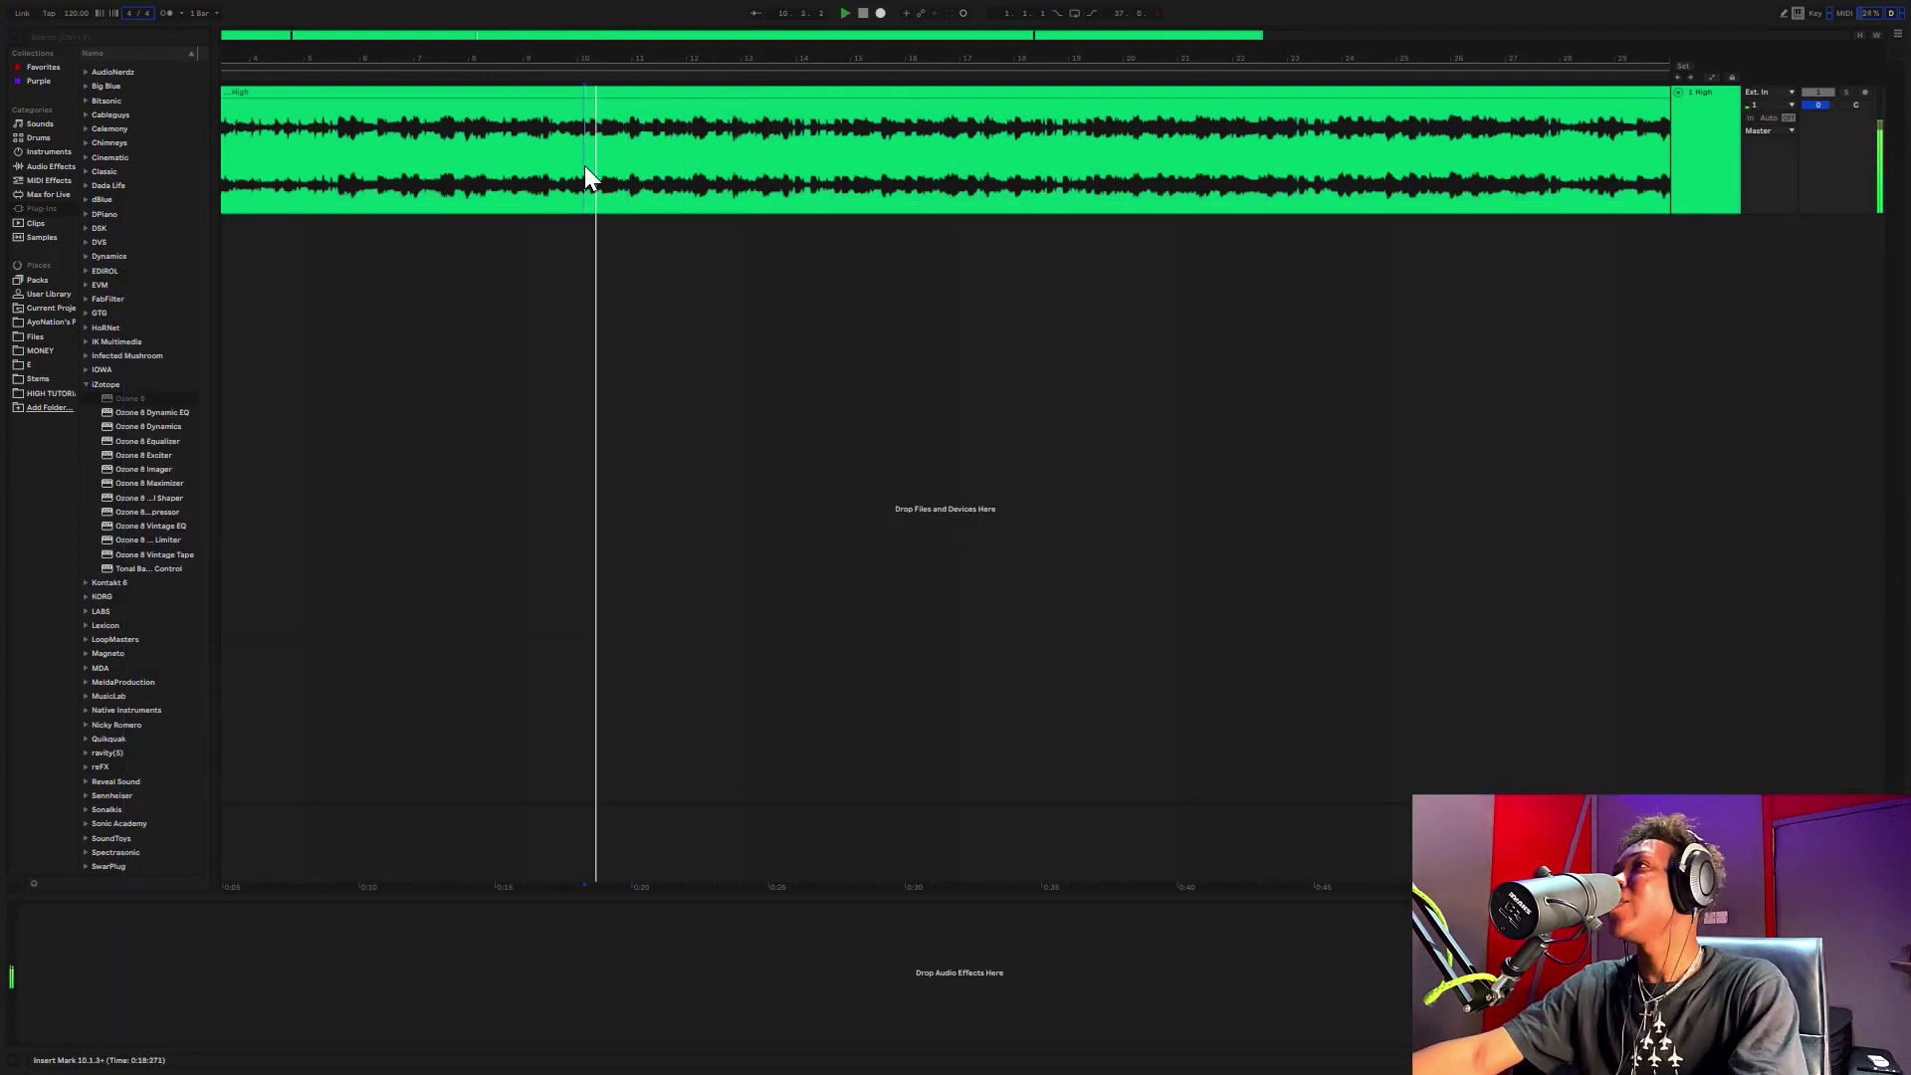
left_click(601, 168)
key("space")
key("space")
key("space")
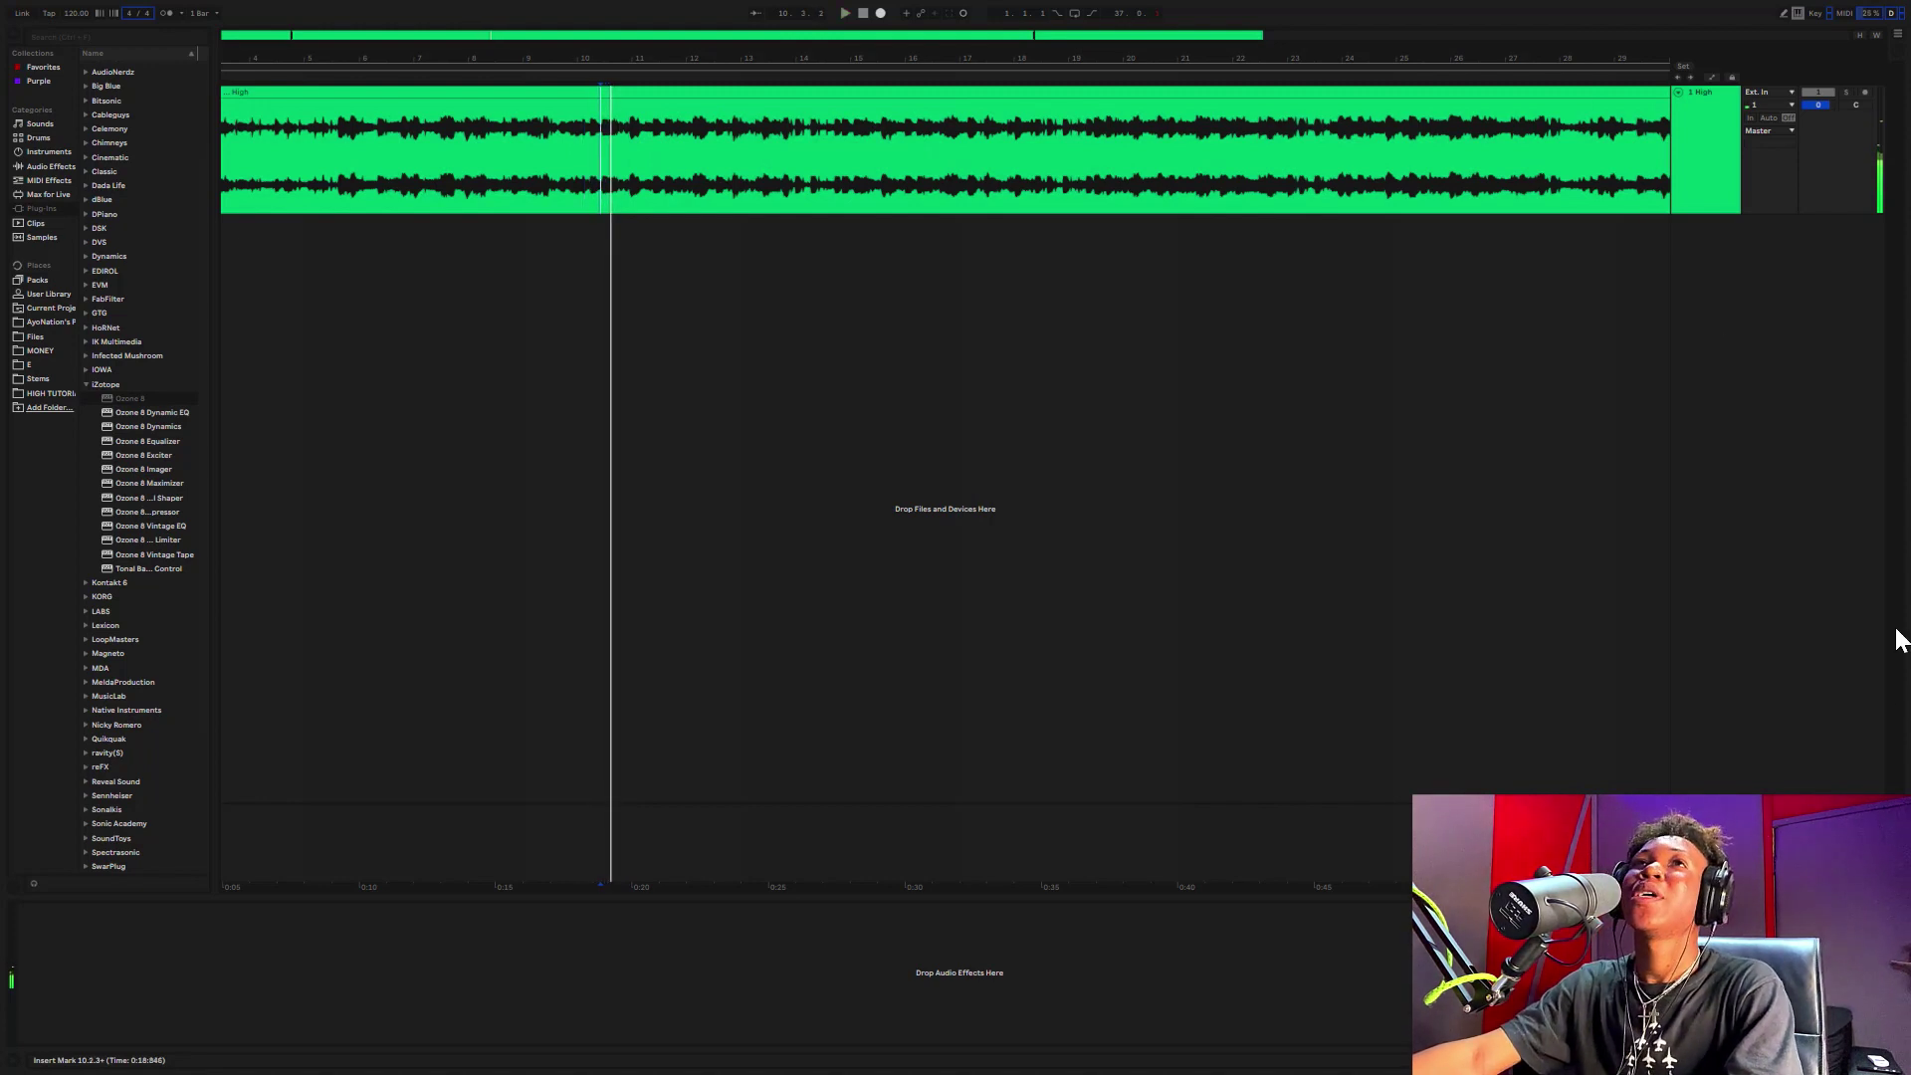
- Bring back the Ozone 8 window and play the full mix with the Imager active, then stop playback
left_click(1708, 818)
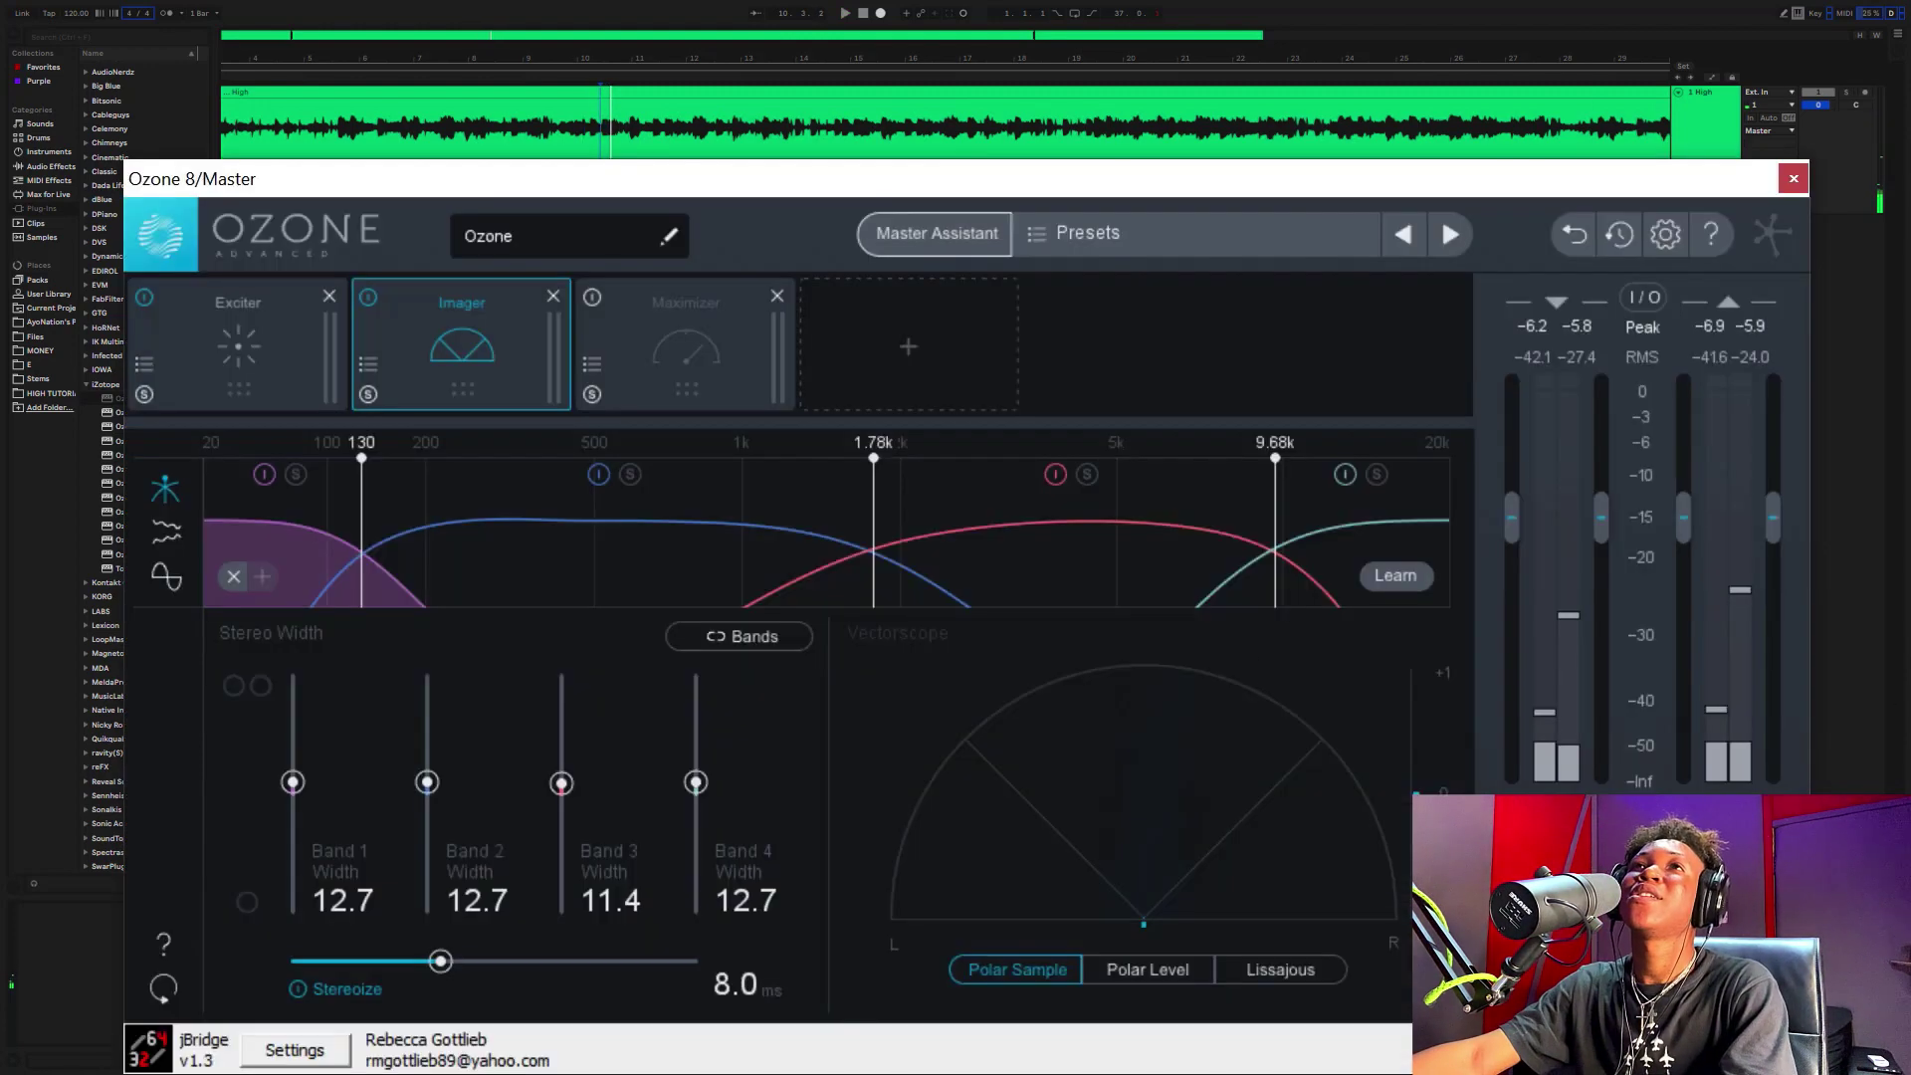
left_click(507, 12)
key("space")
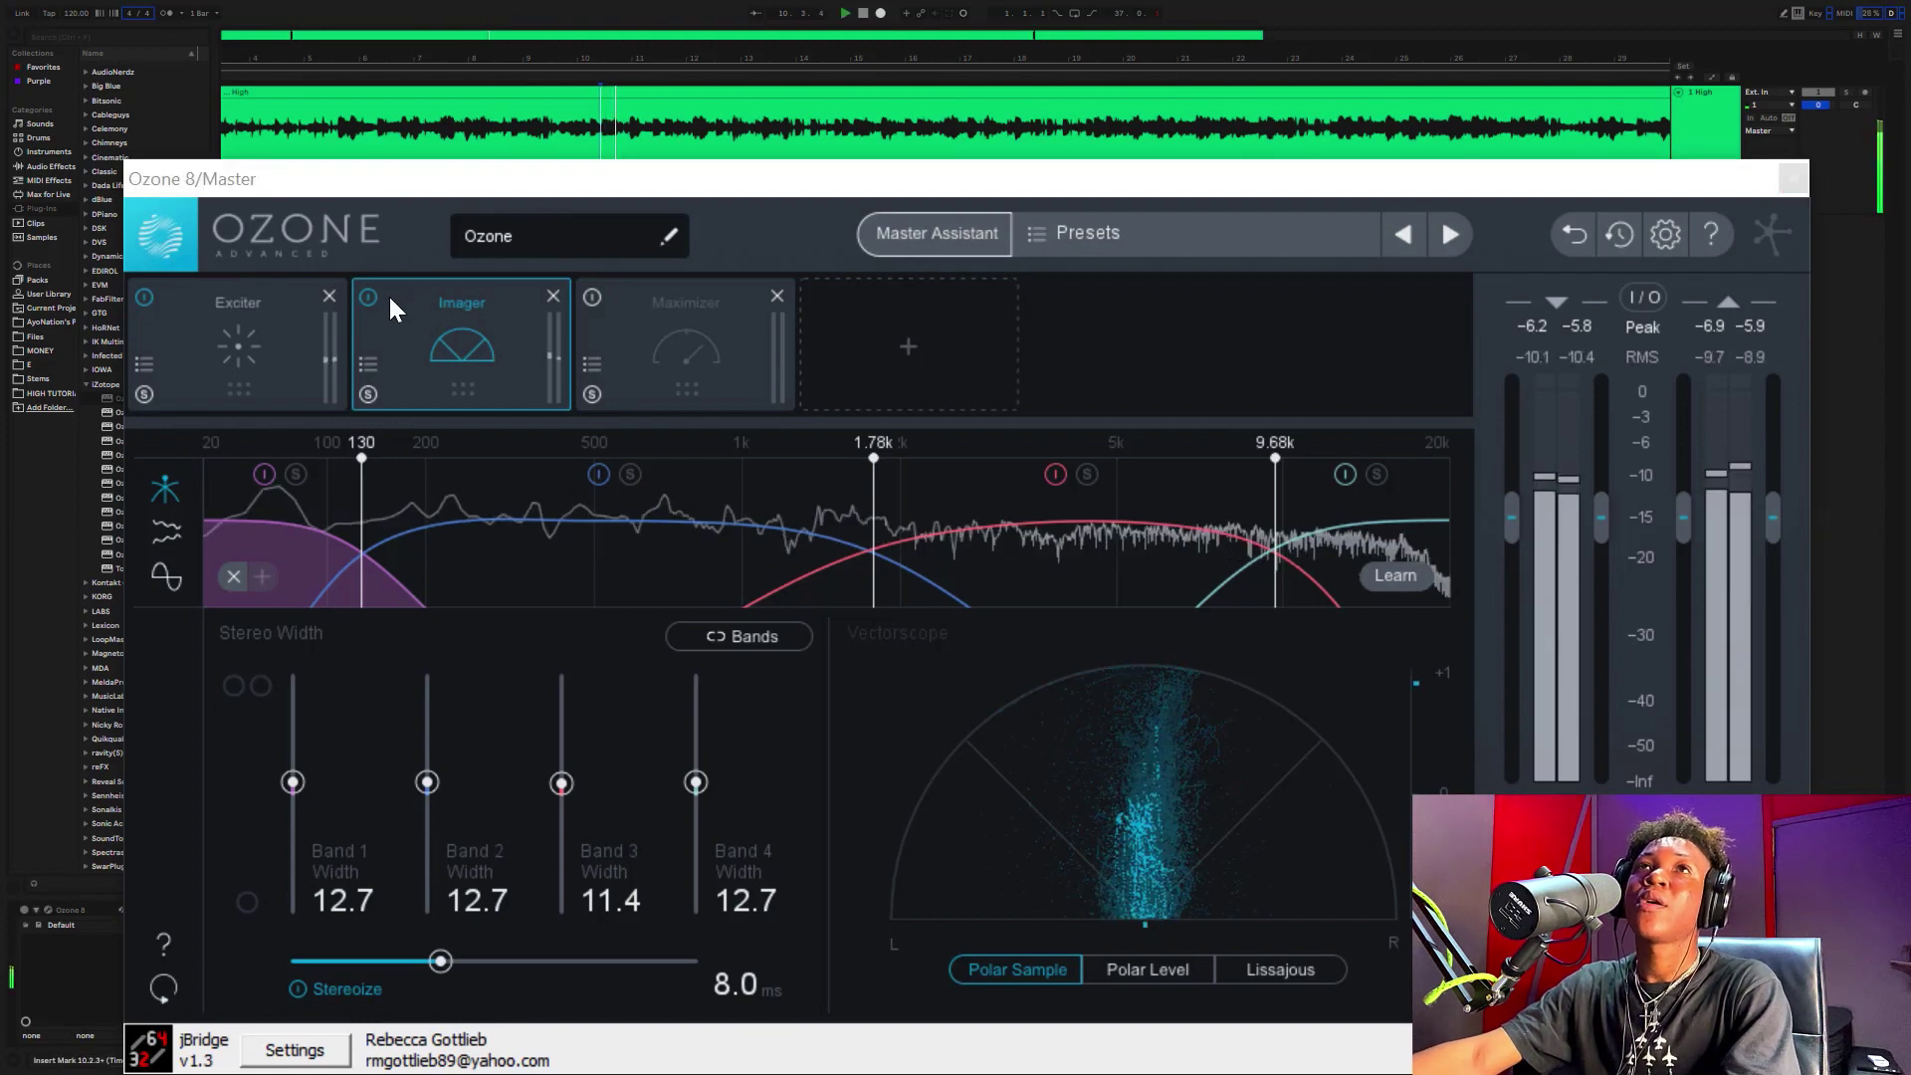
key("space")
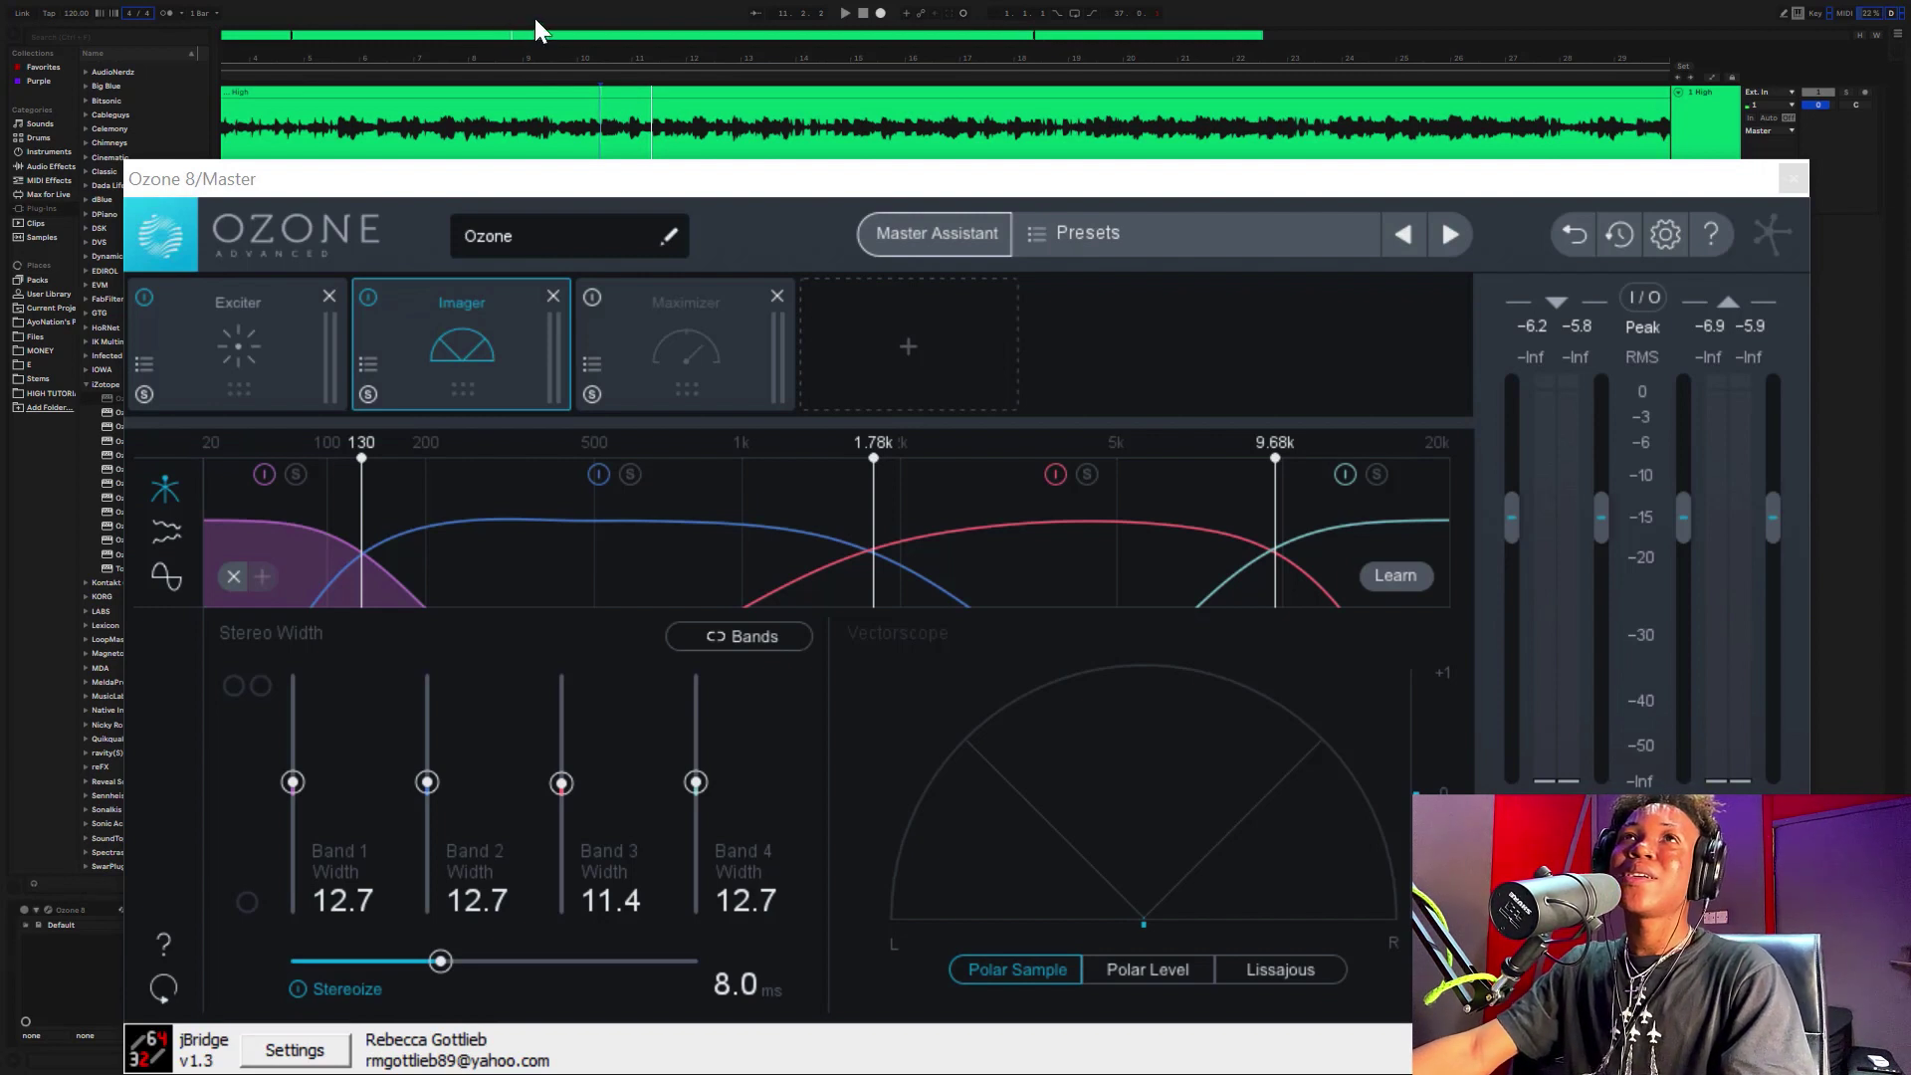
- Bypass the Imager and play the mix, then re-enable it during playback to compare the stereo image
left_click(368, 297)
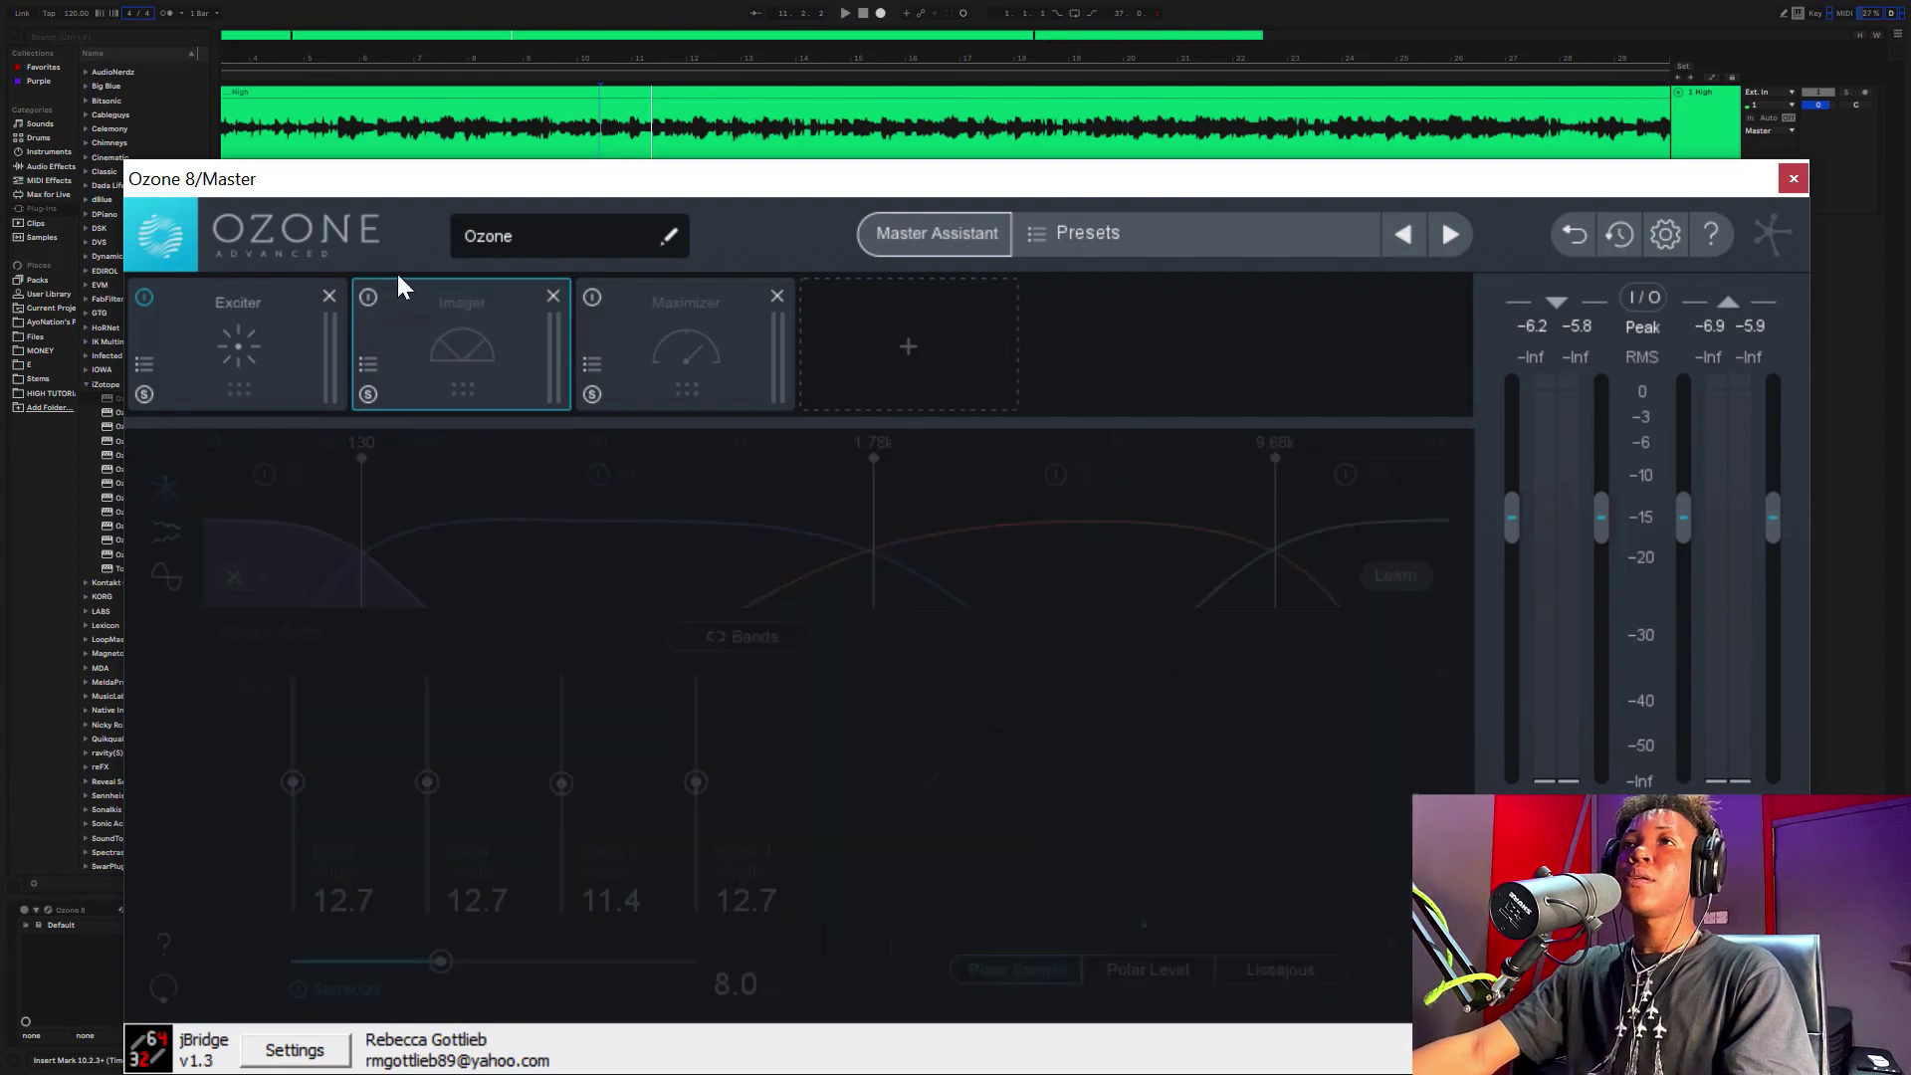
left_click(426, 4)
key("space")
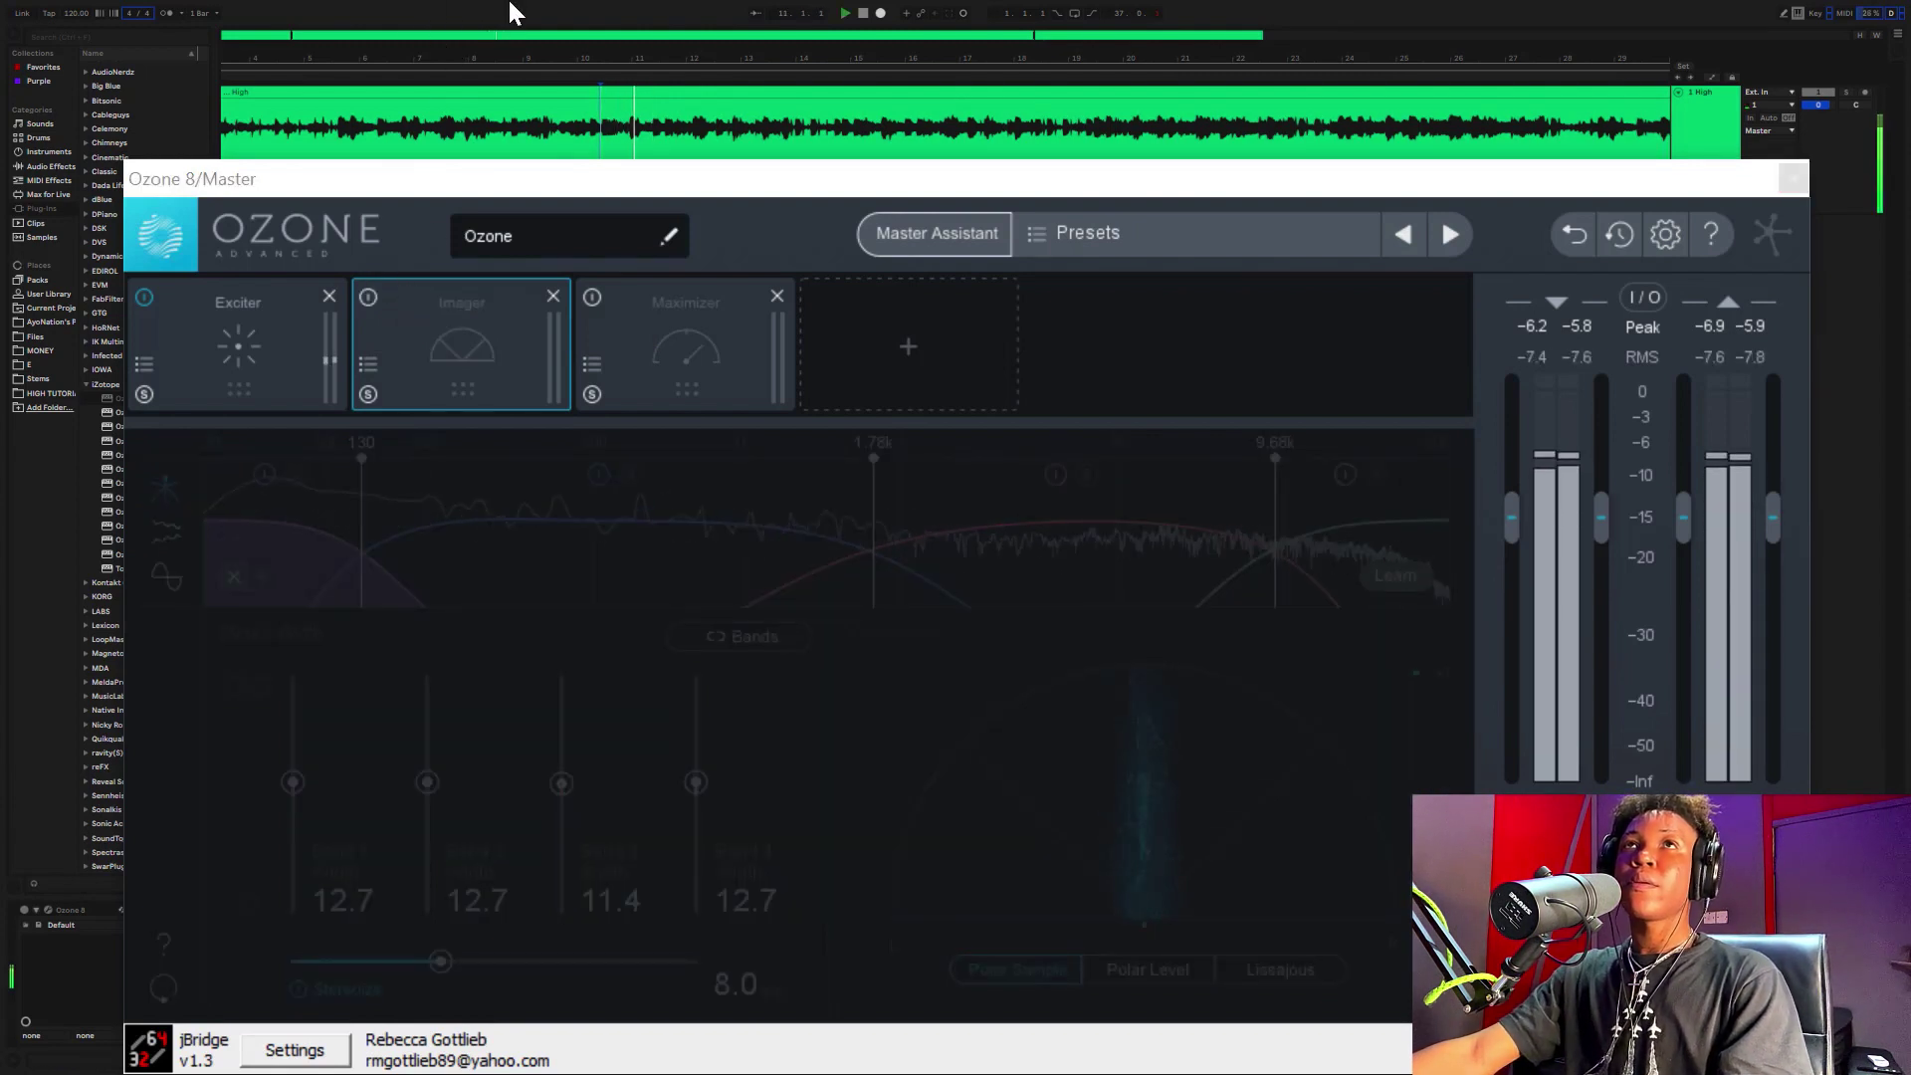
left_click(368, 297)
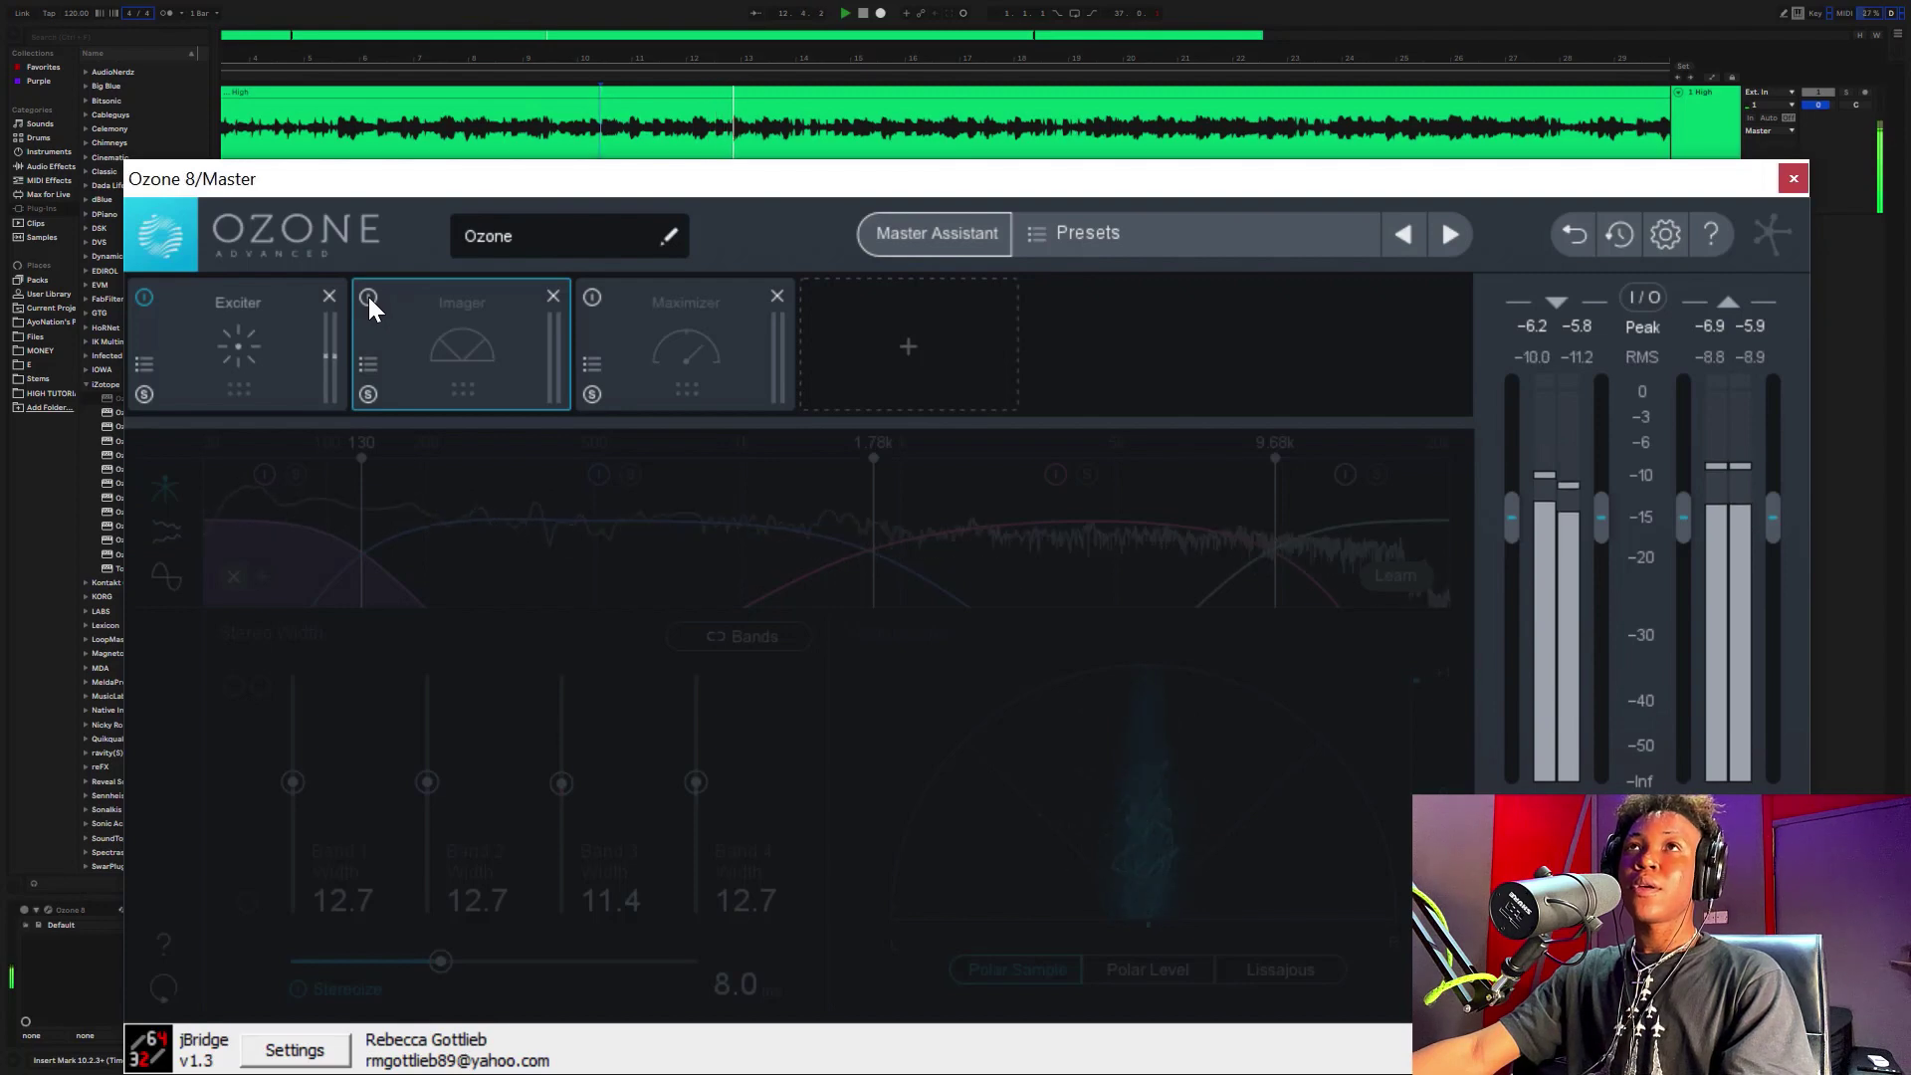
left_click(368, 297)
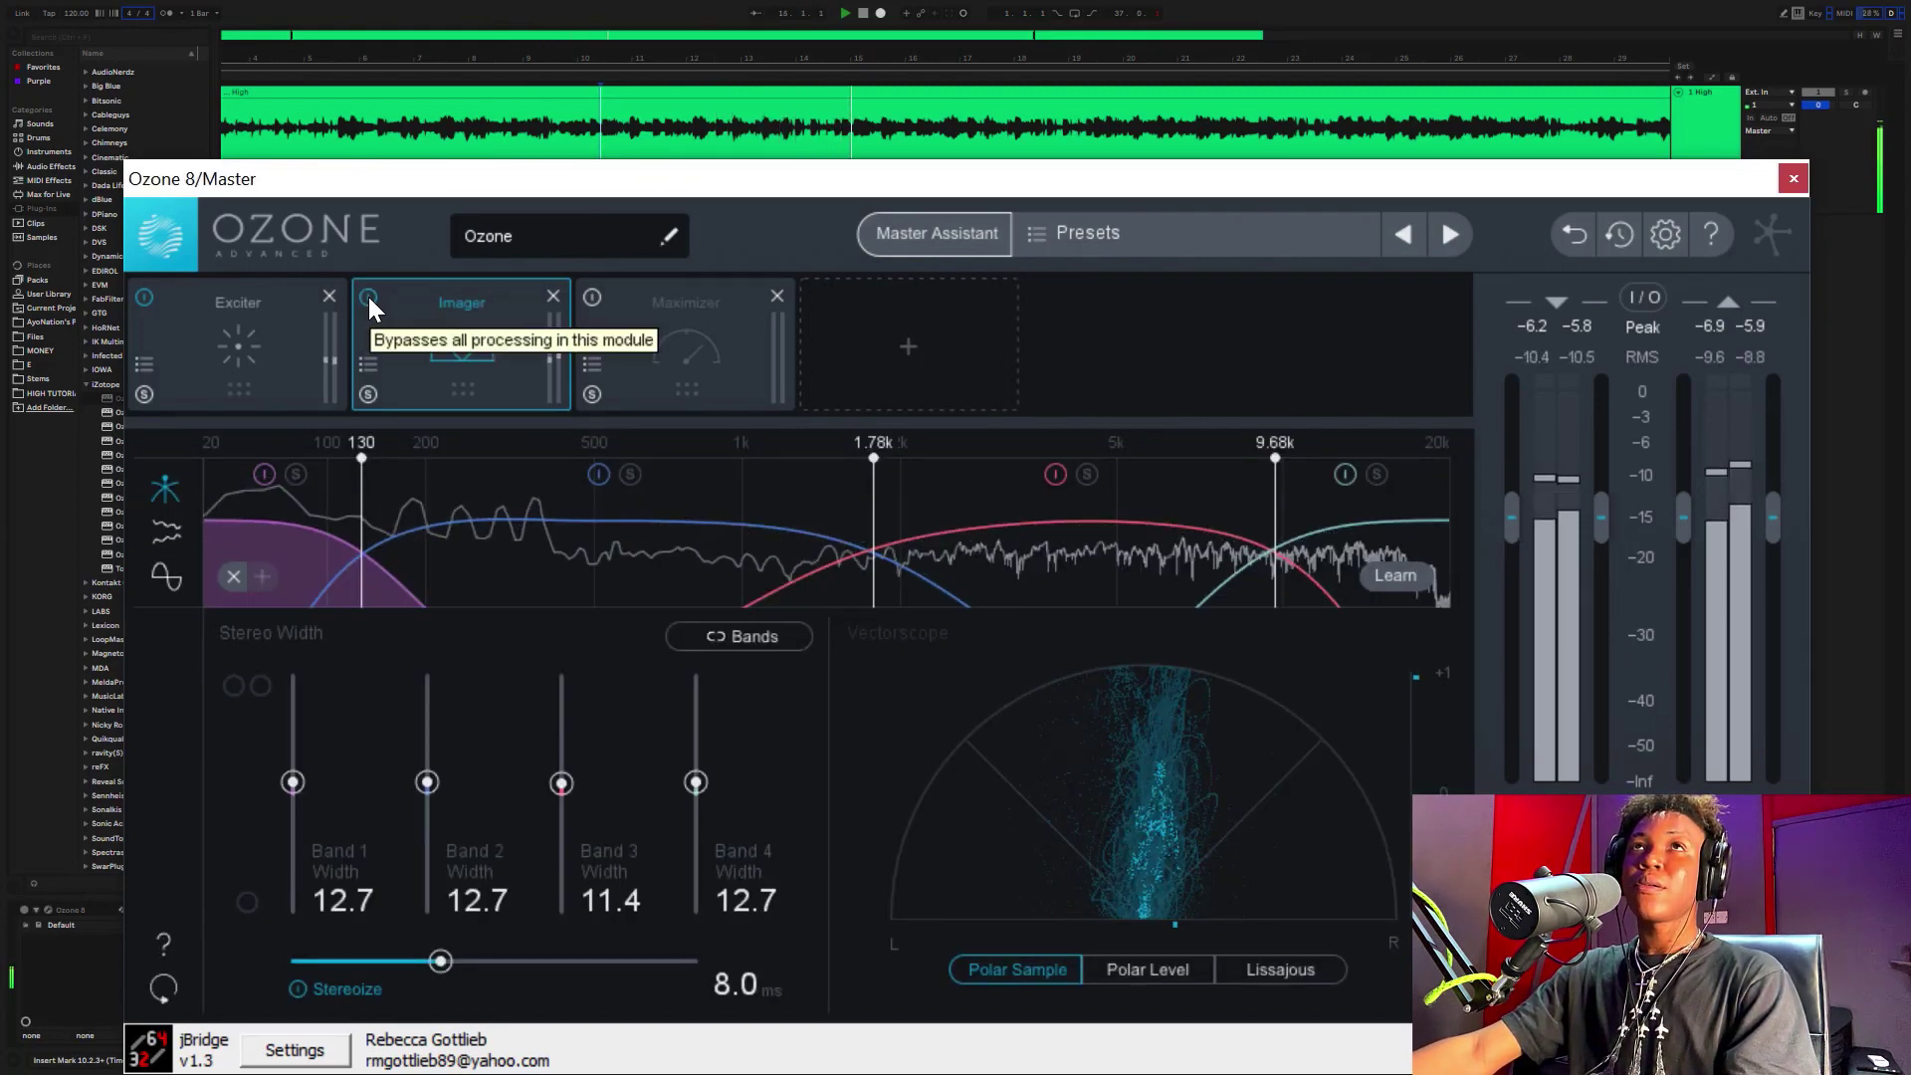
- Compare the stereo image during playback by bypassing the Imager and re-enabling it, then stop playback
left_click(369, 297)
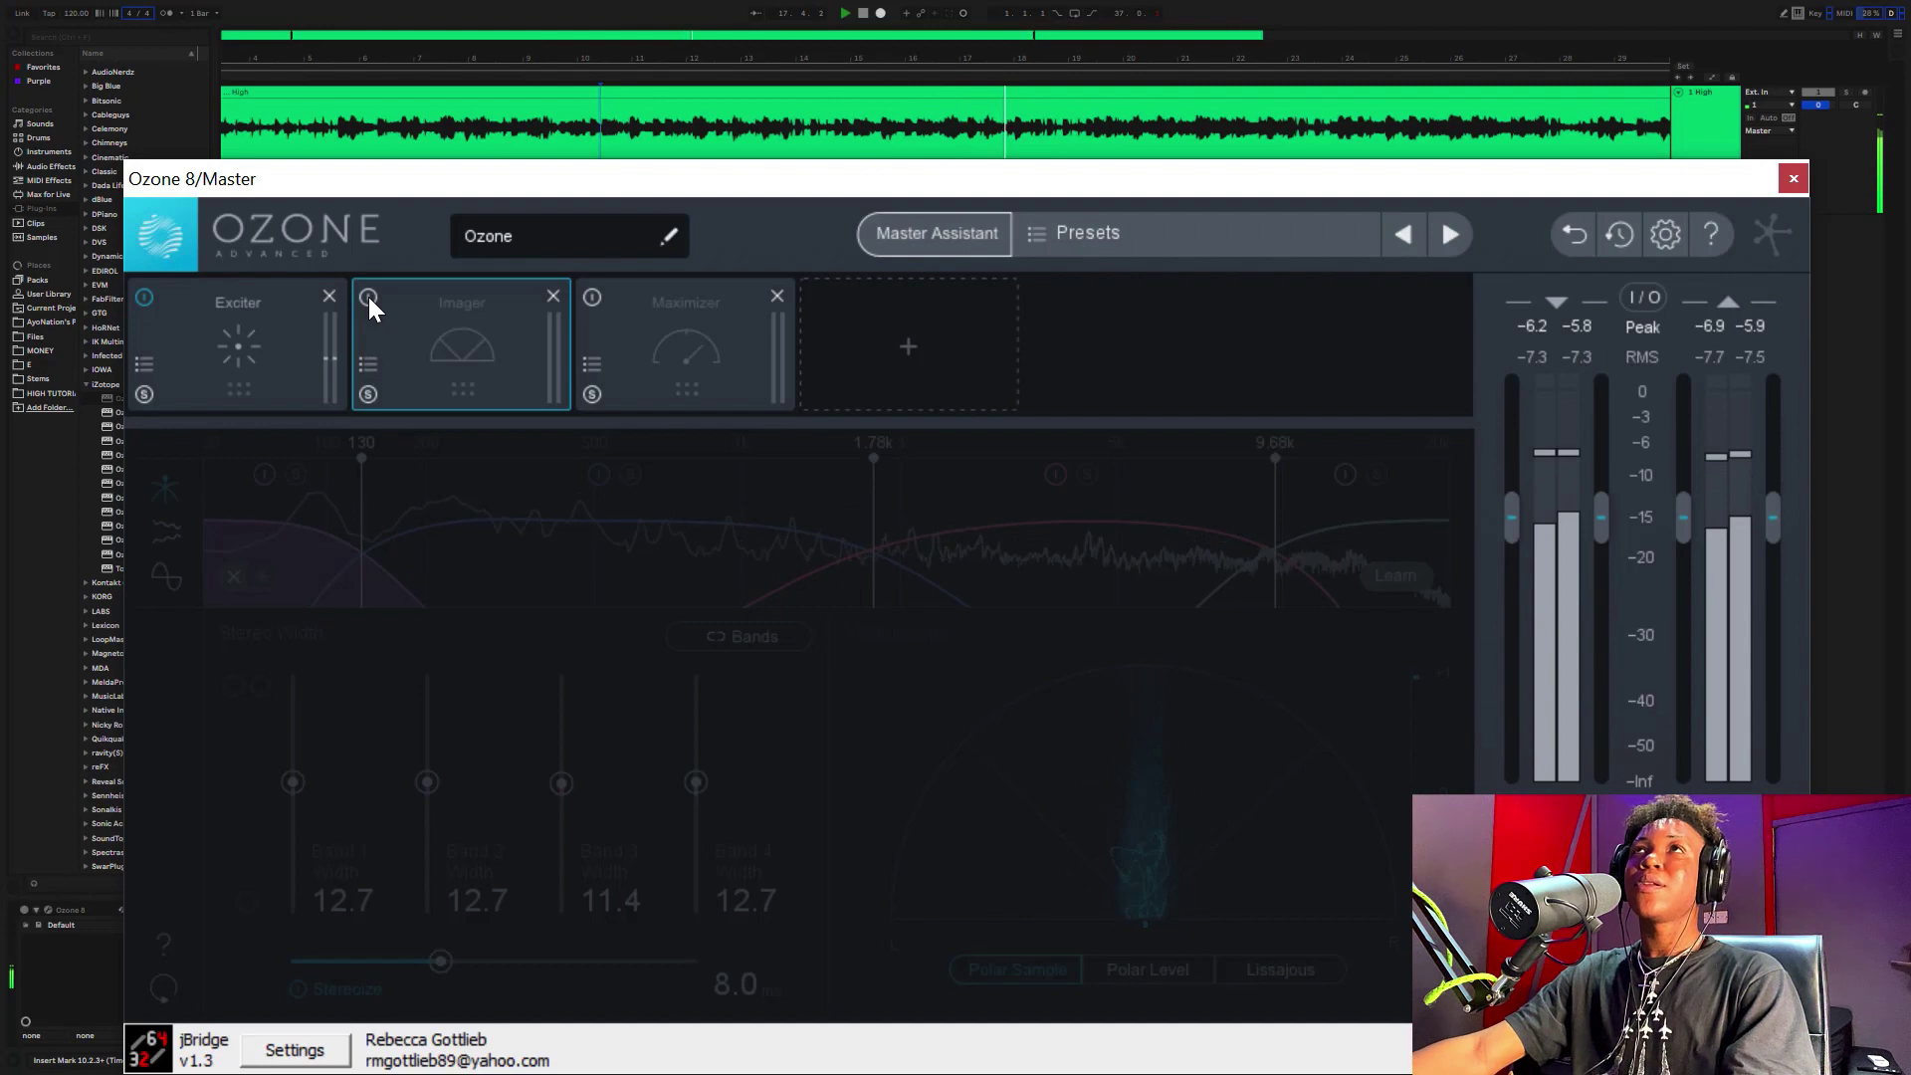
left_click(368, 296)
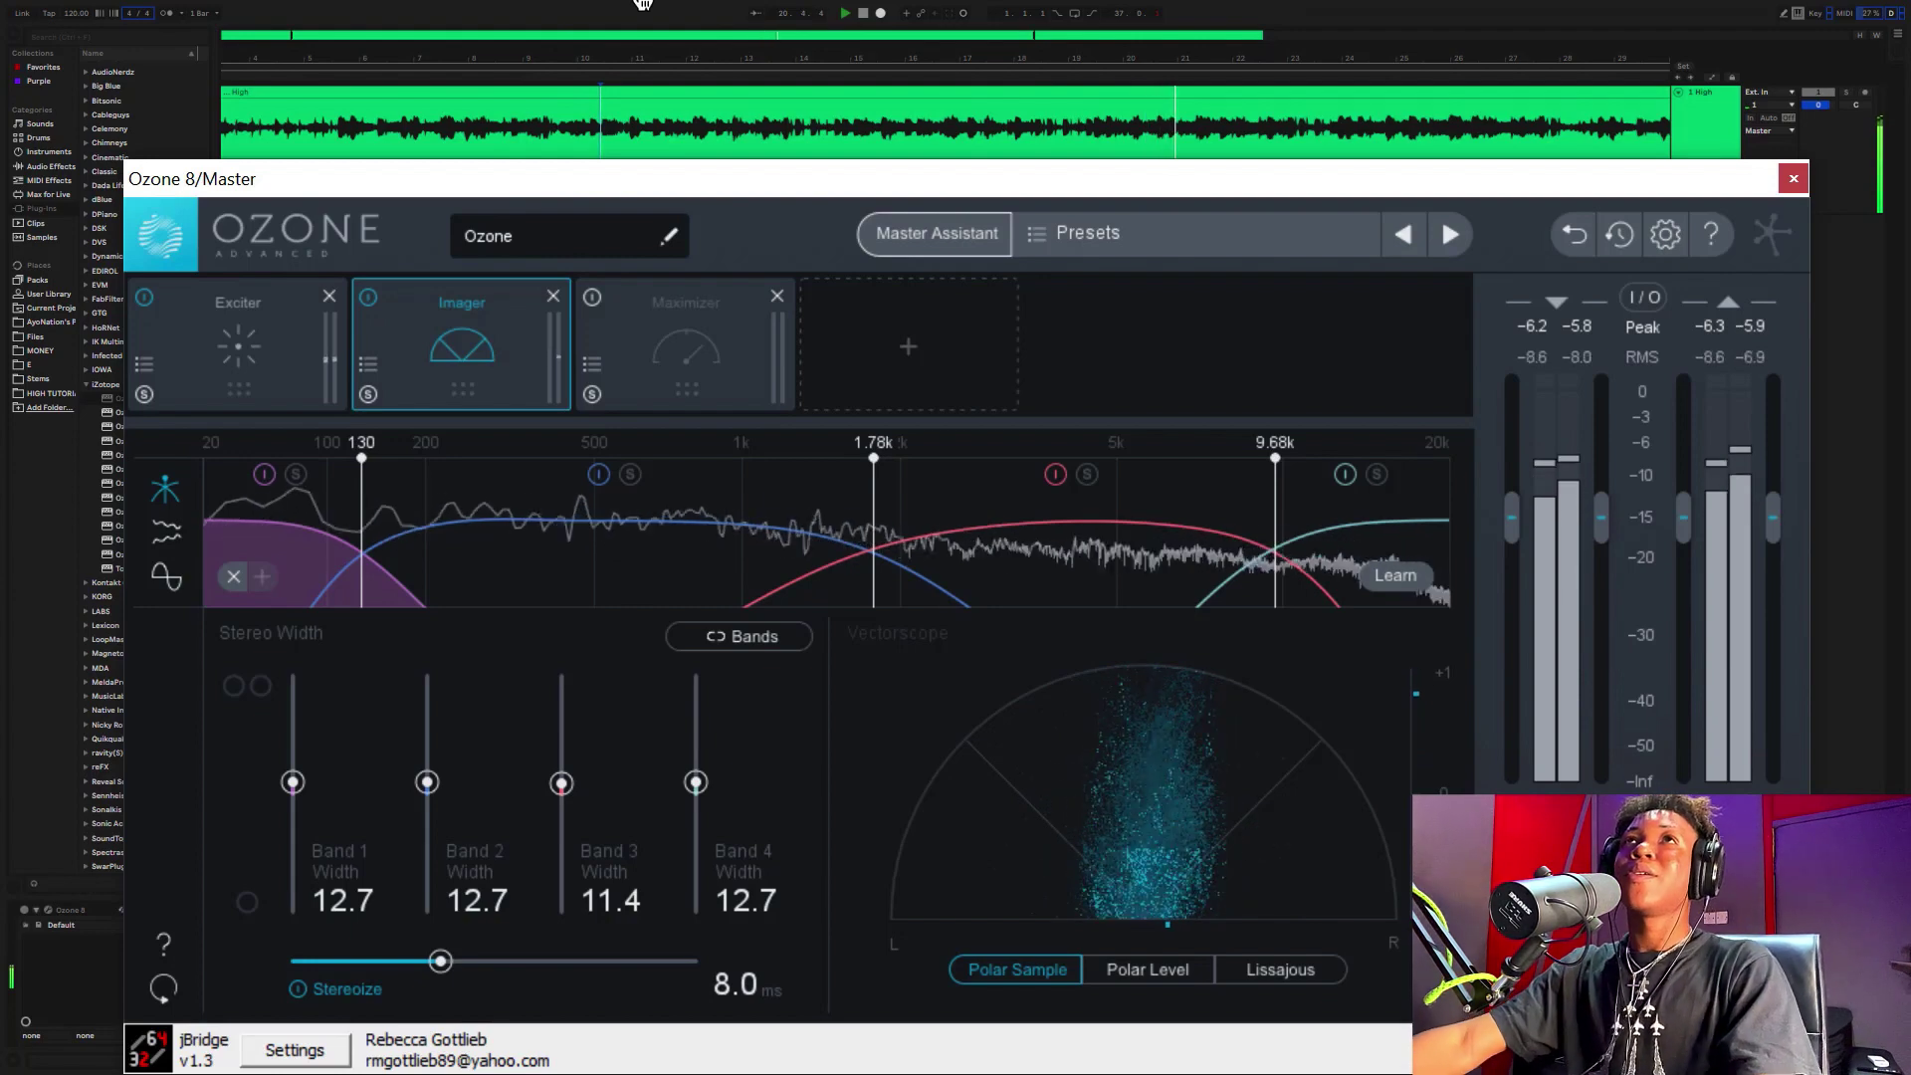
left_click(595, 3)
key("space")
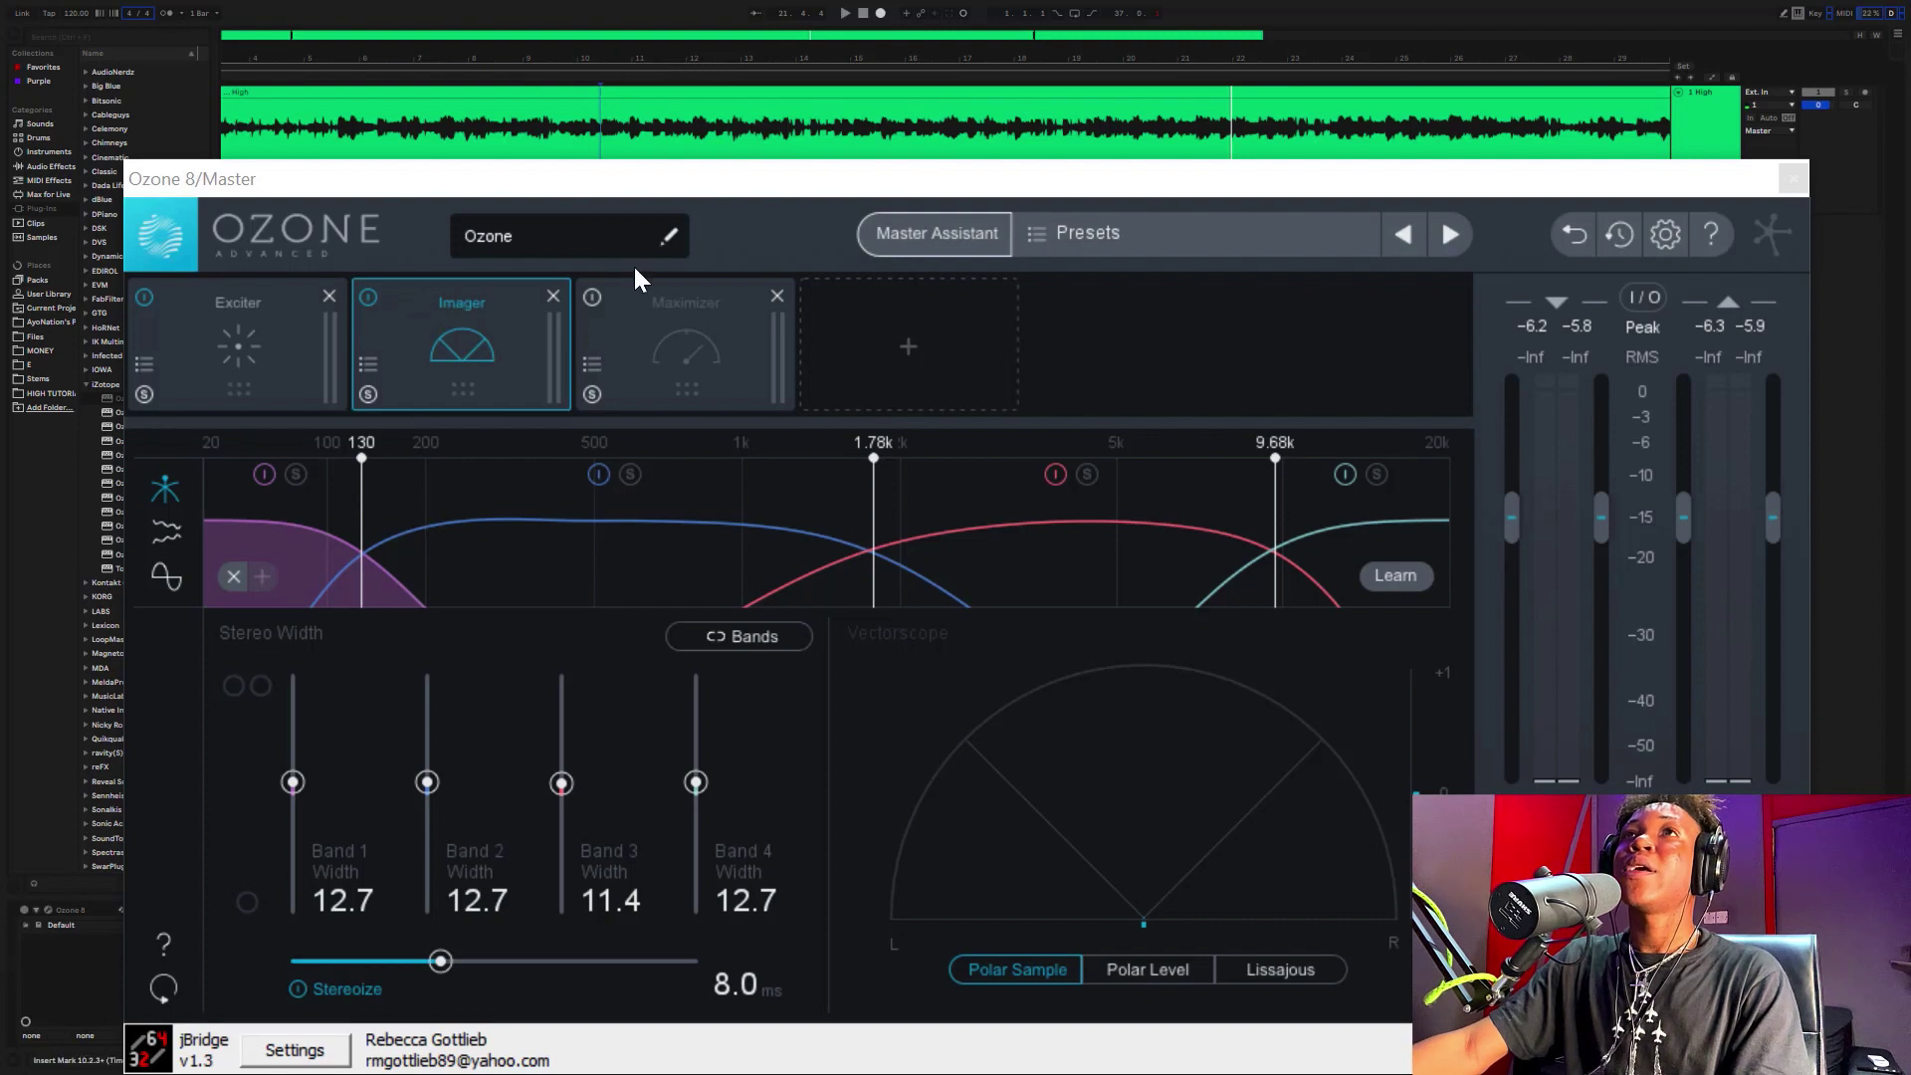
- Enable the Maximizer module and set its limiting mode to IRC III with the Pumping style
left_click(665, 318)
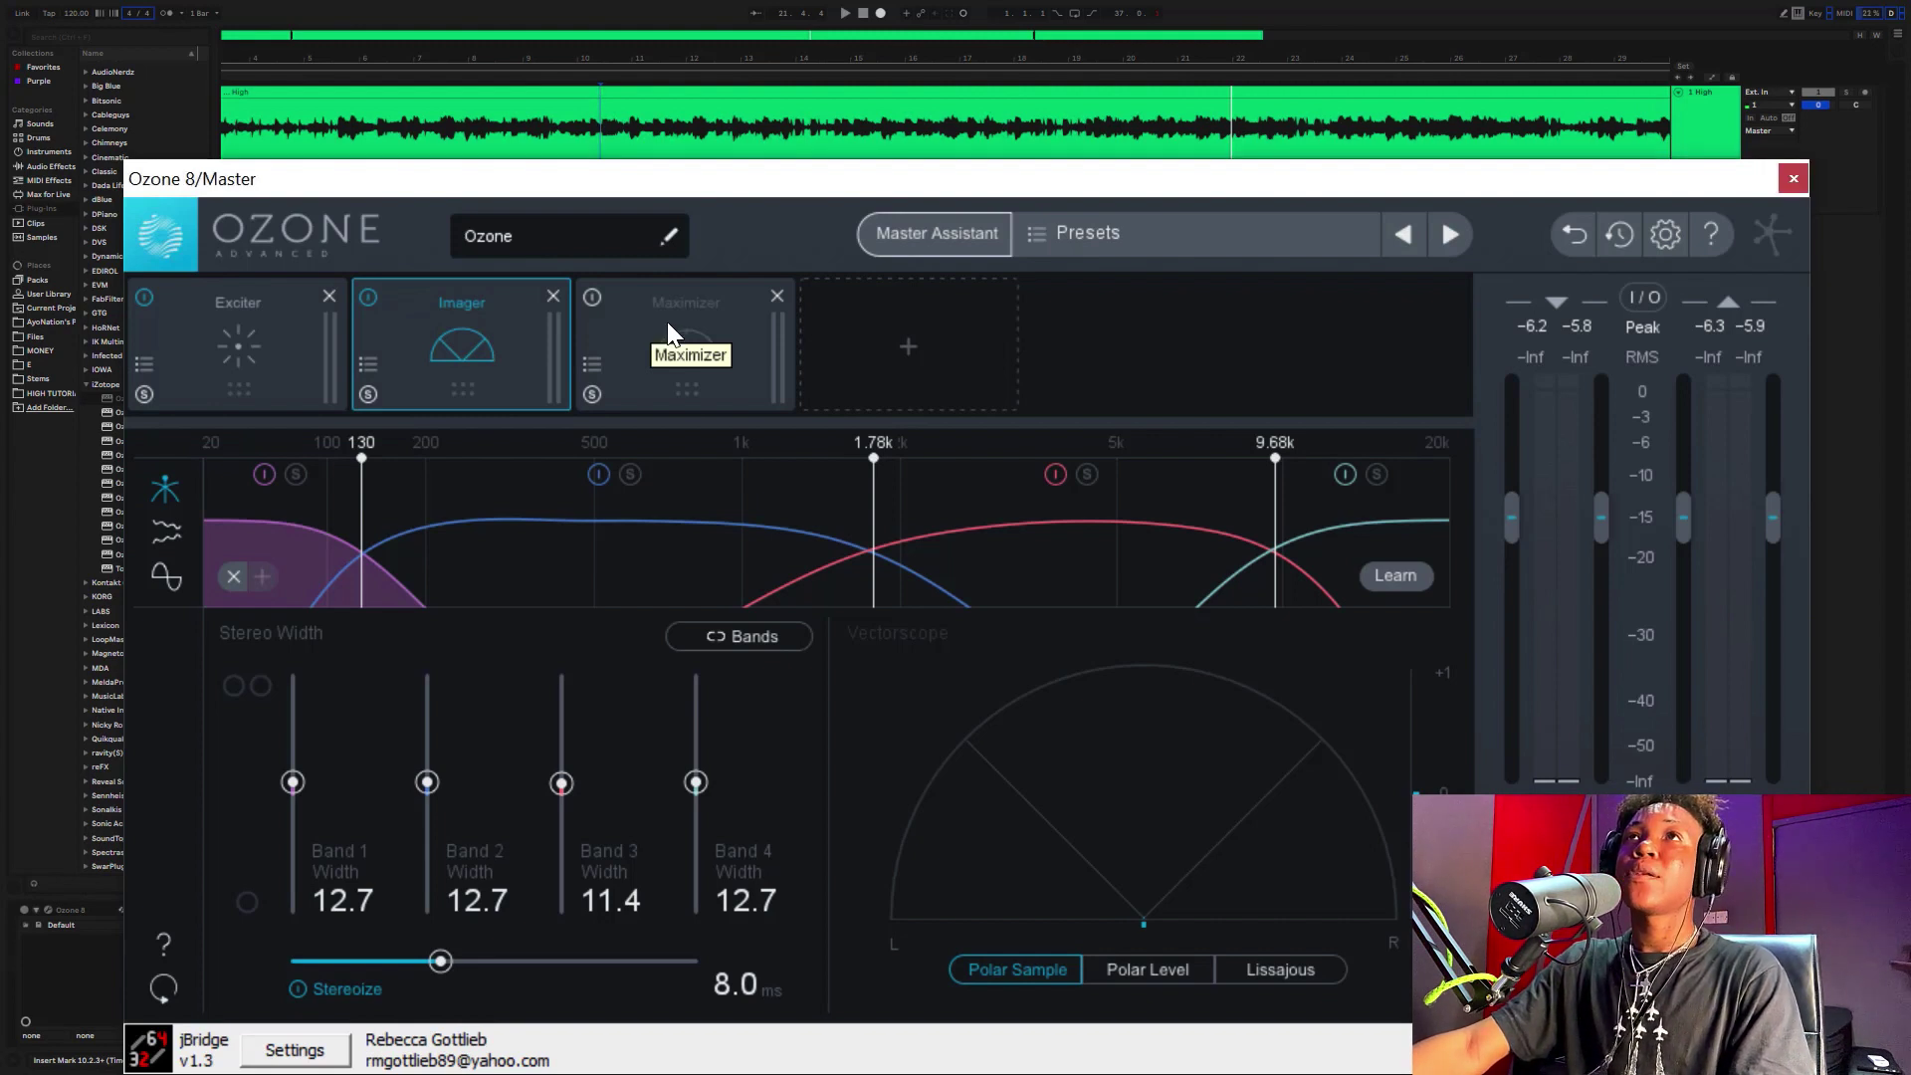
left_click(595, 298)
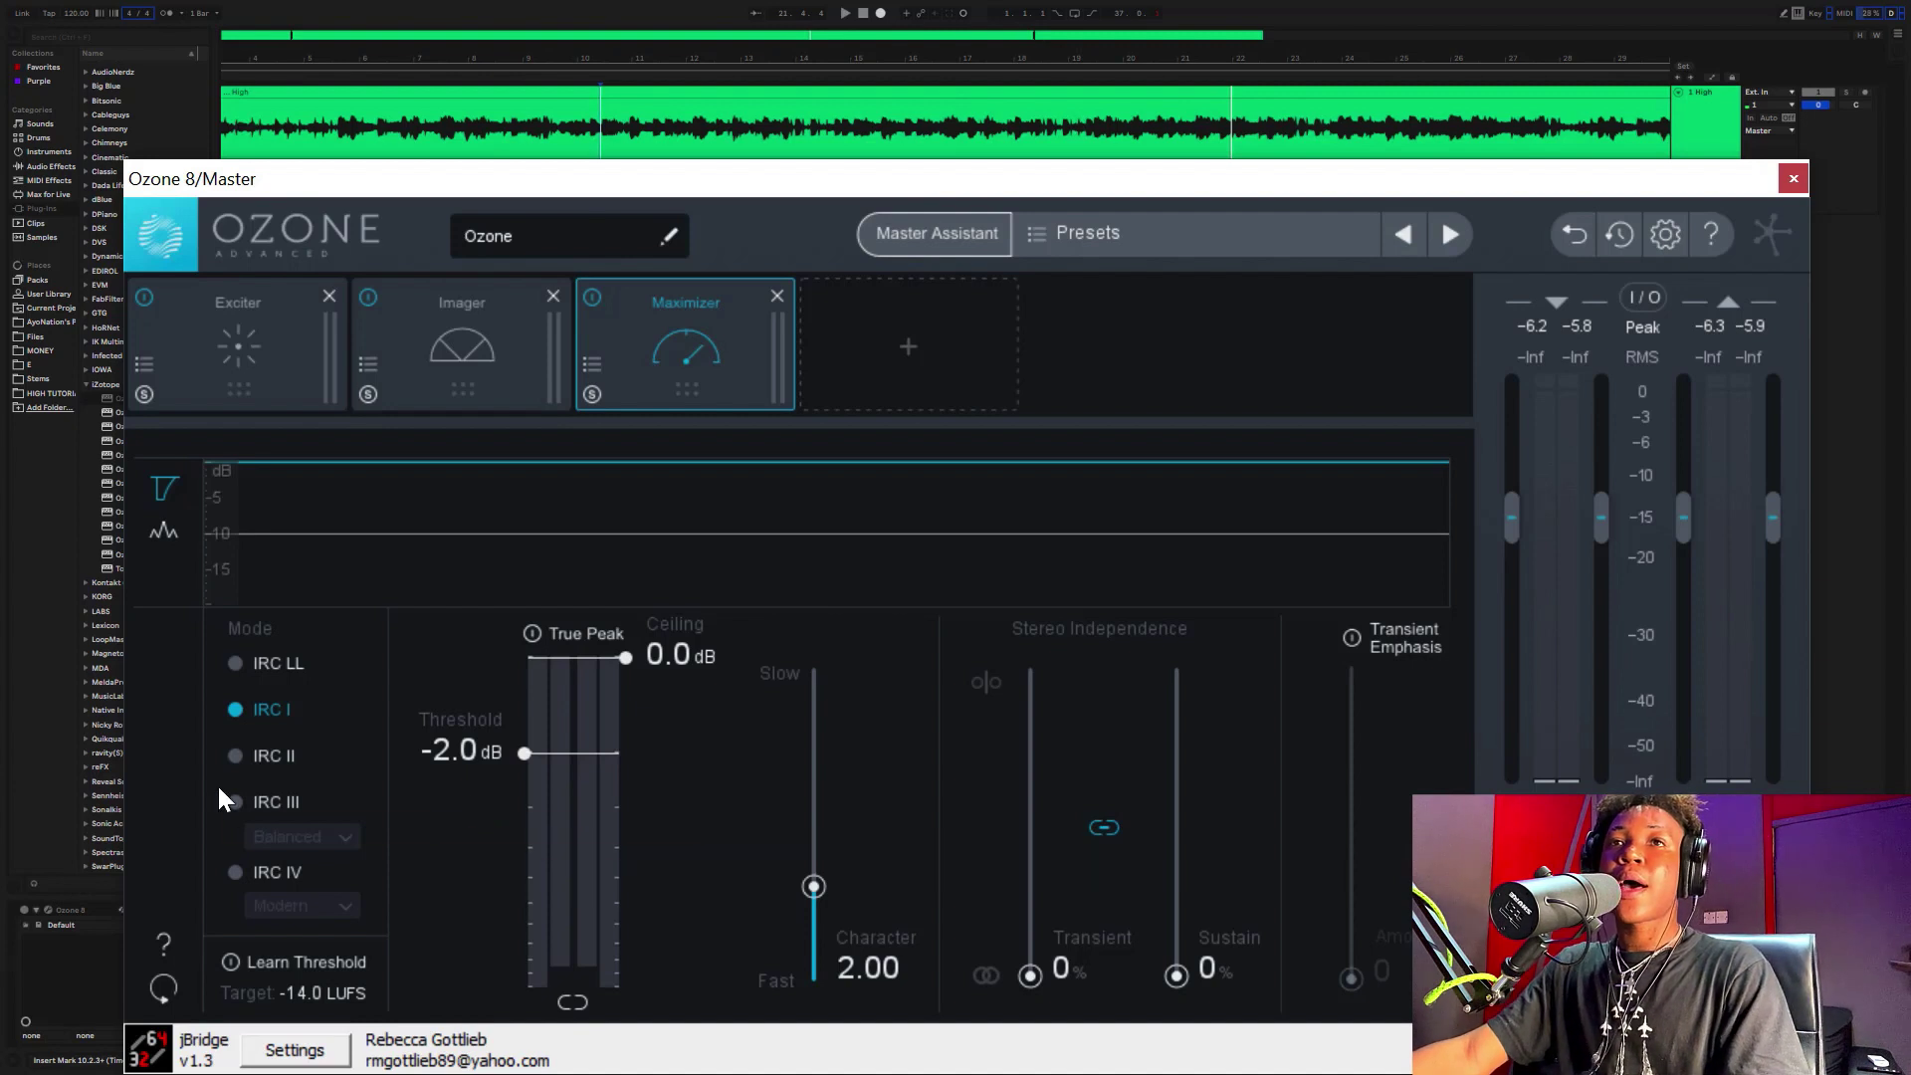
left_click(270, 799)
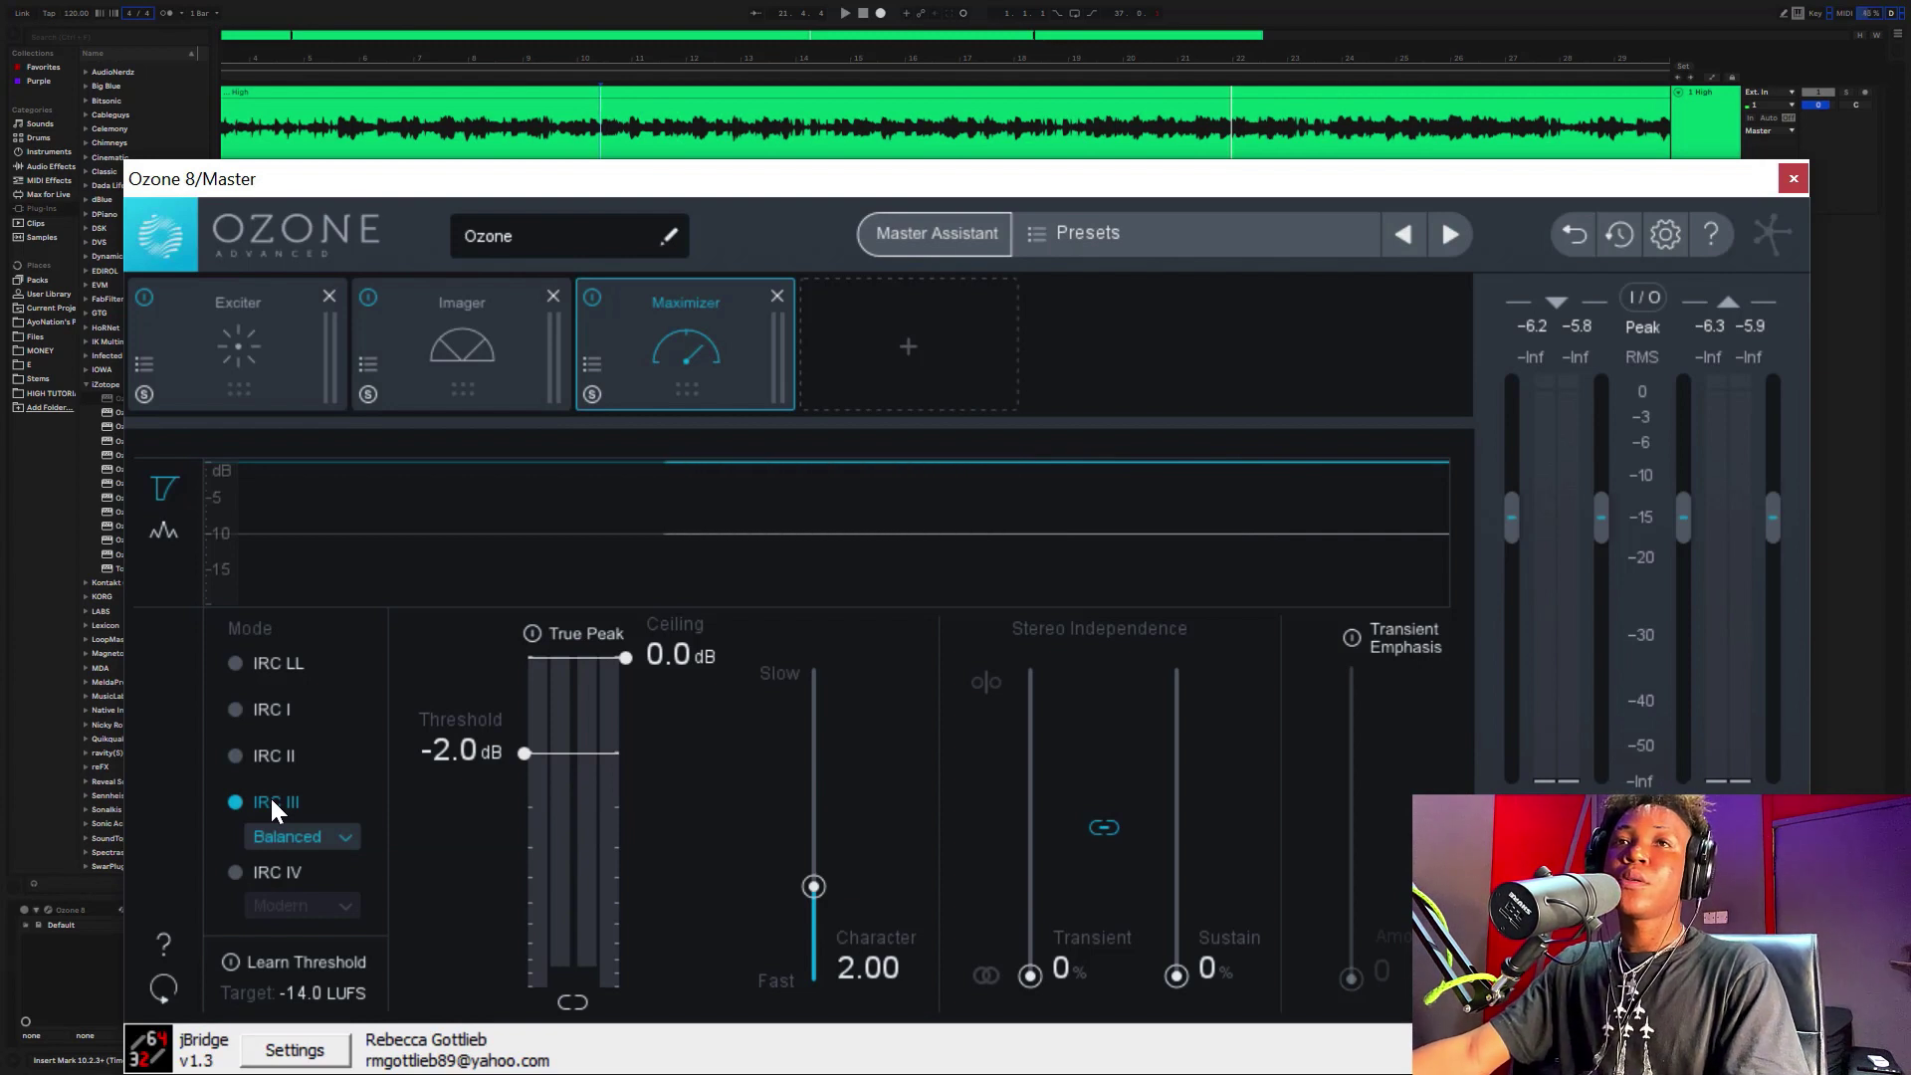
left_click(302, 843)
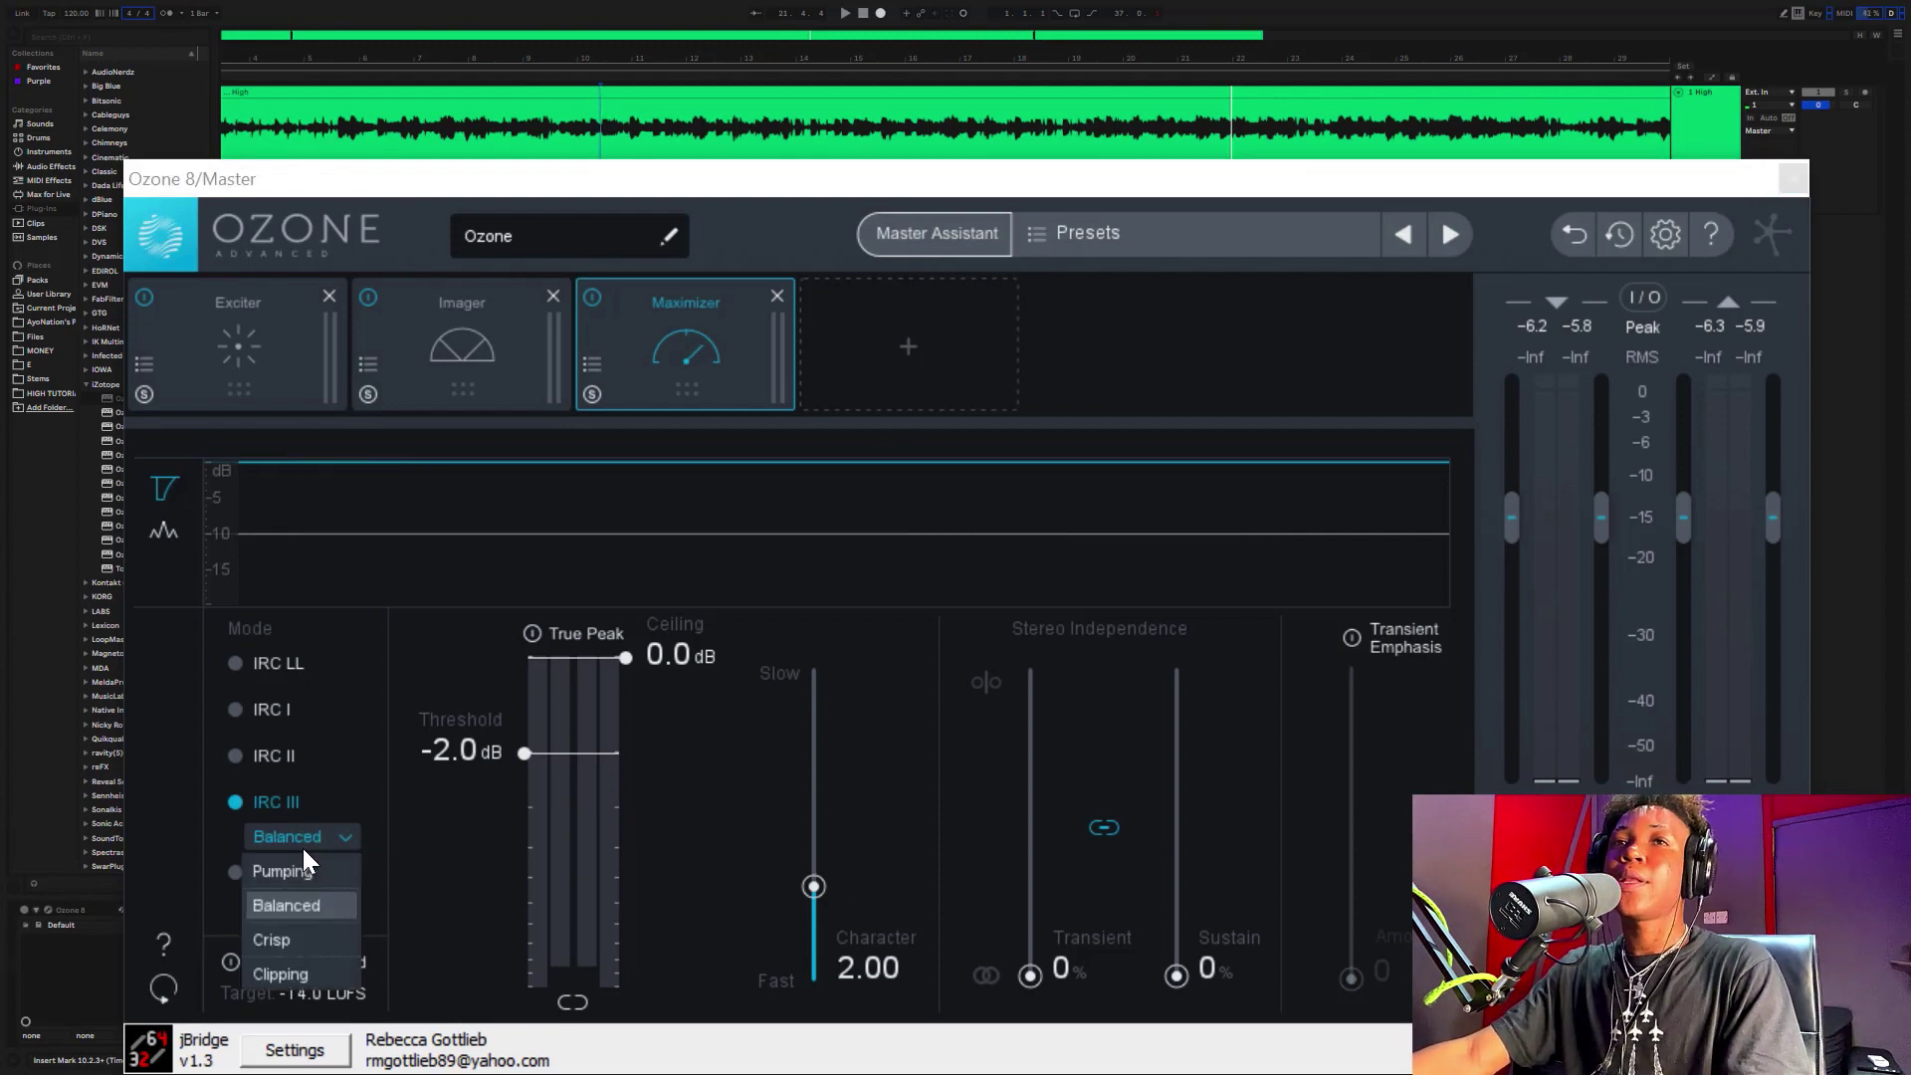
left_click(303, 873)
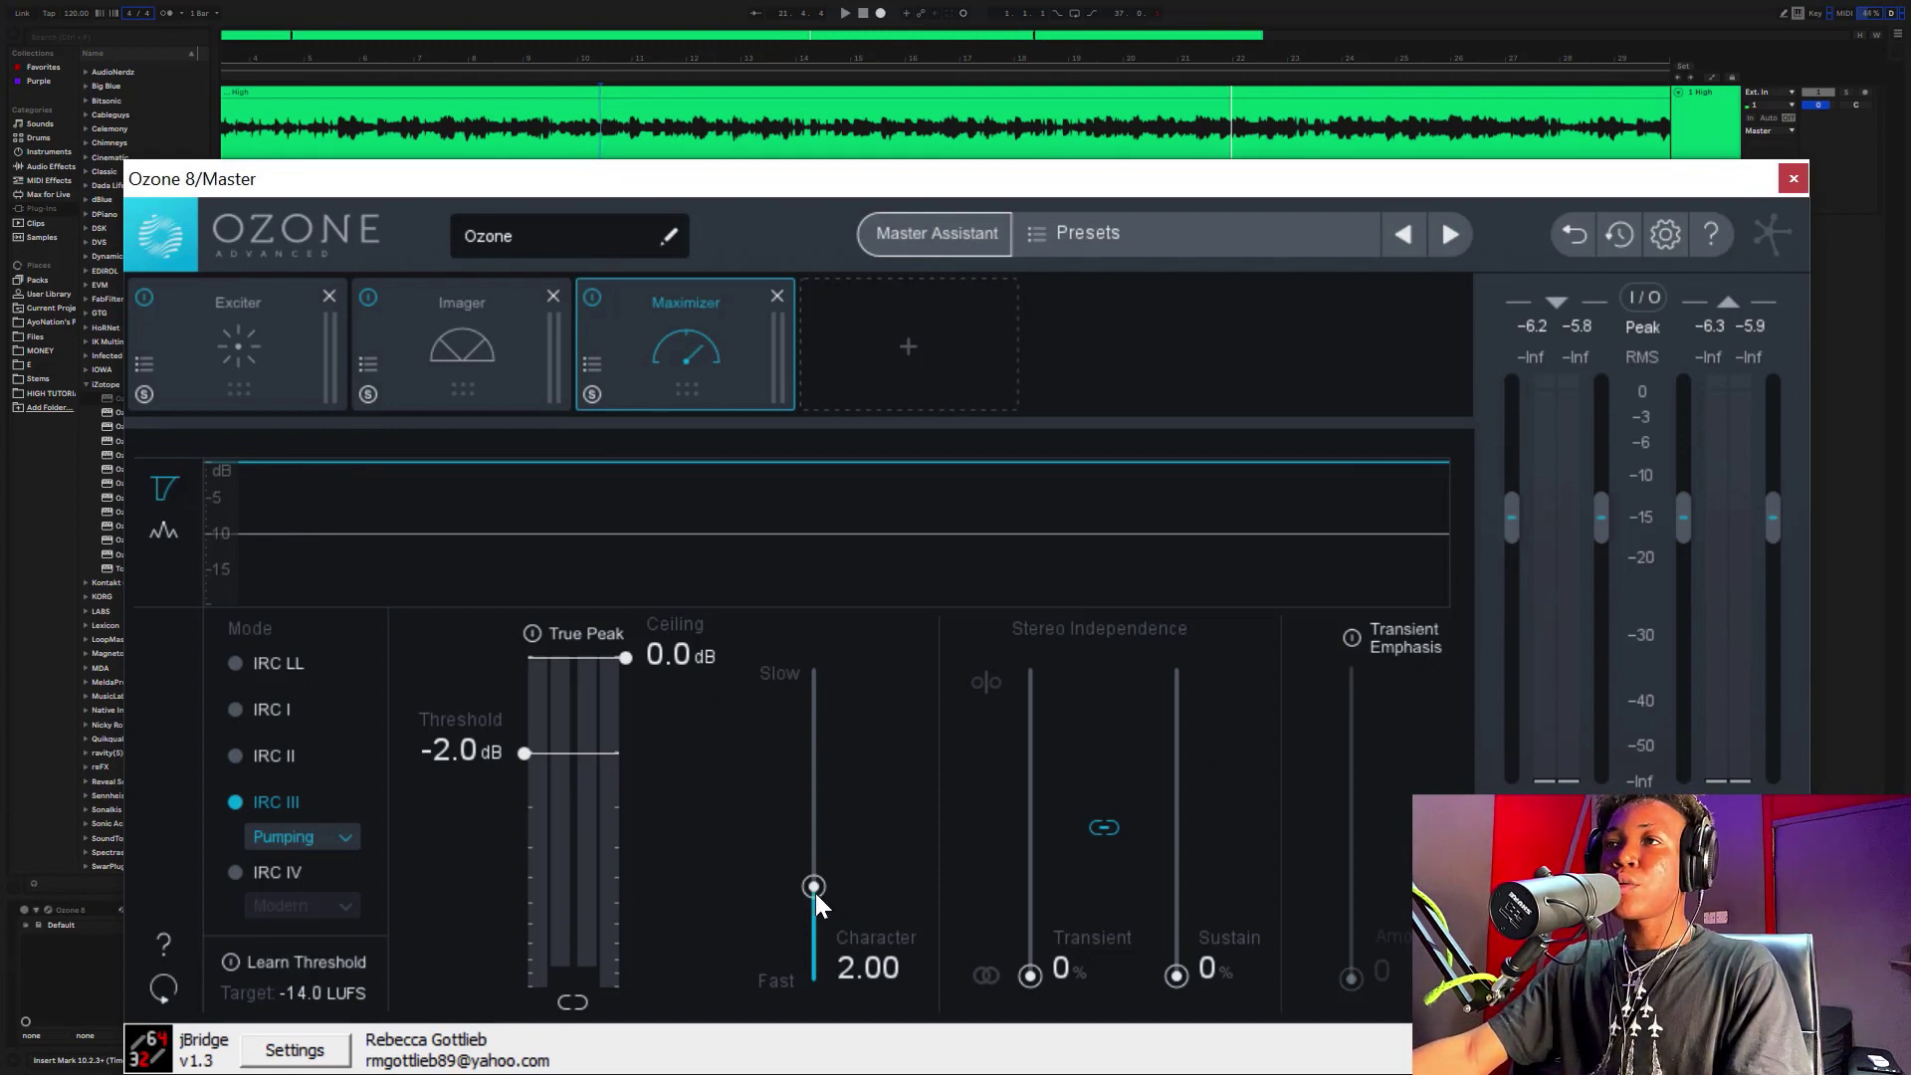
- Set the Maximizer's Character to 1.50 and audition the mix in short bursts with the Maximizer active
left_click_drag(814, 887, 815, 904)
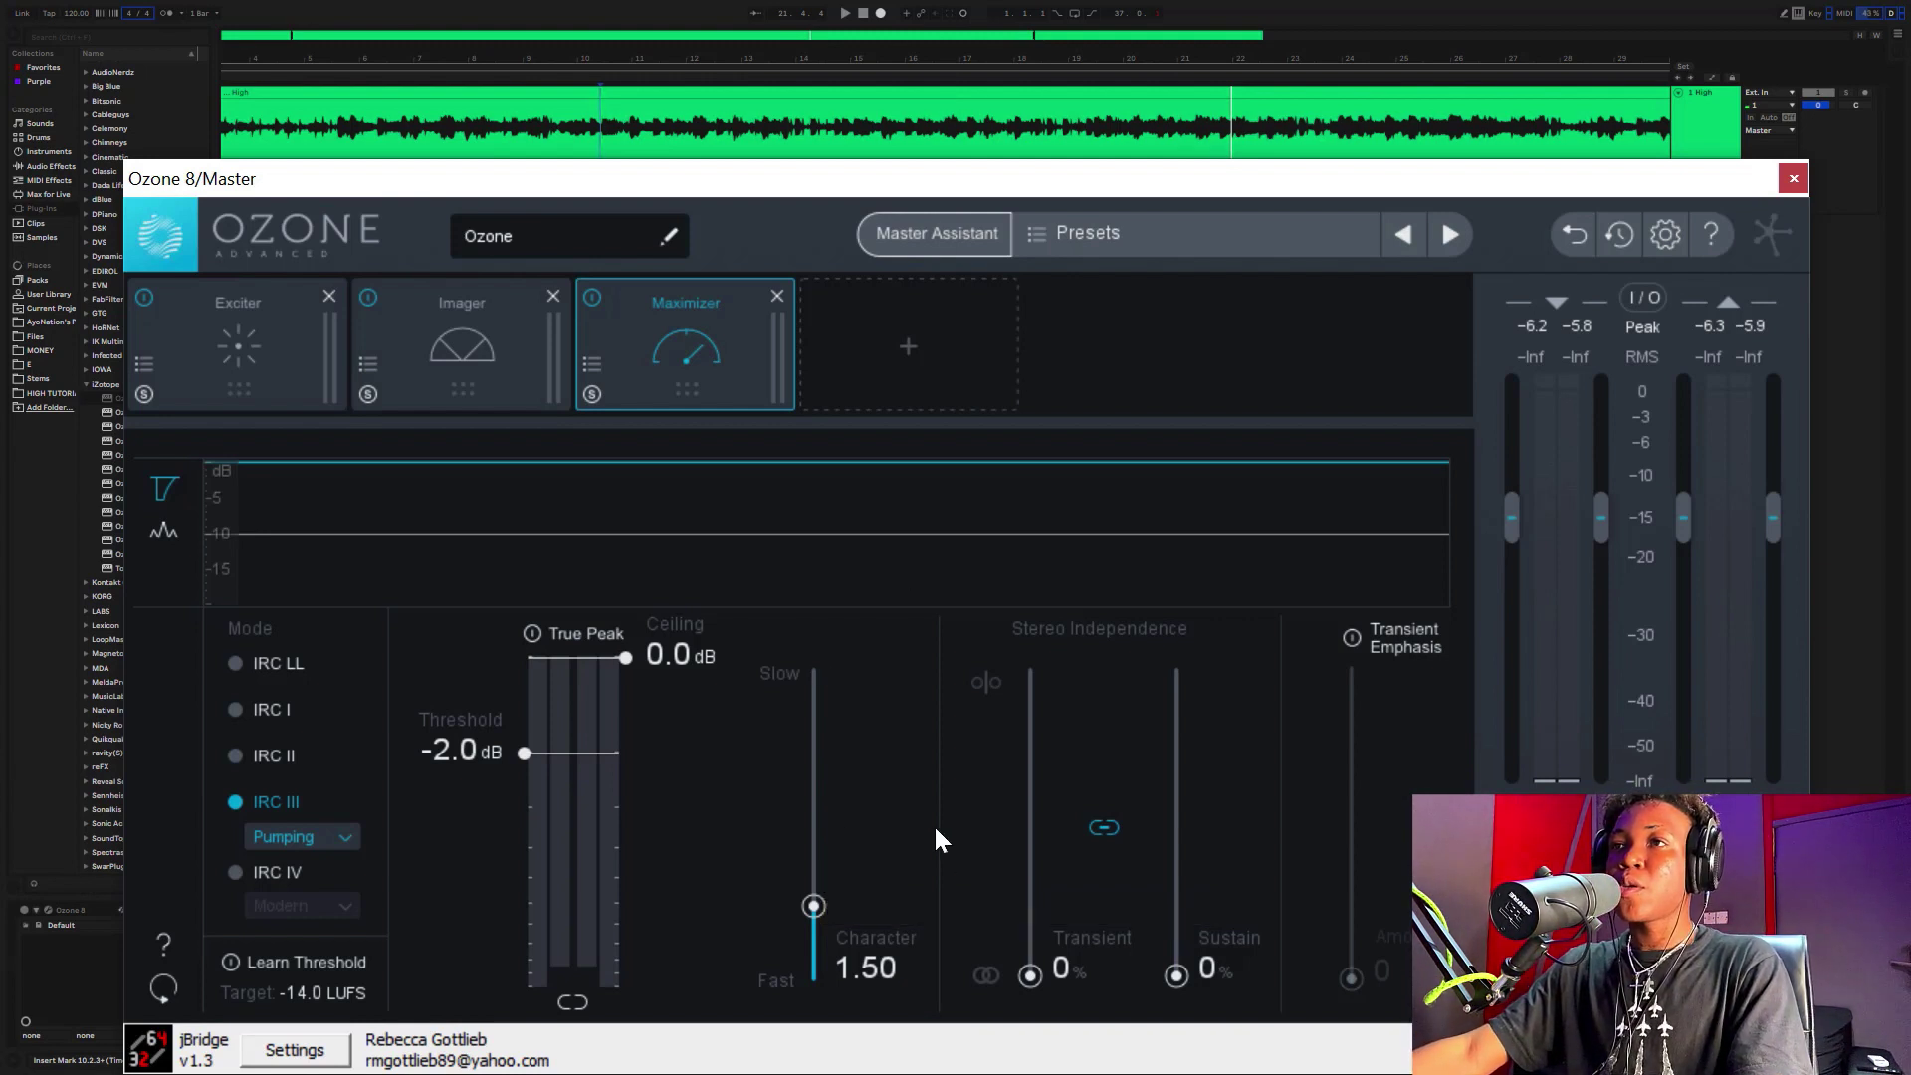
left_click_drag(814, 886, 842, 908)
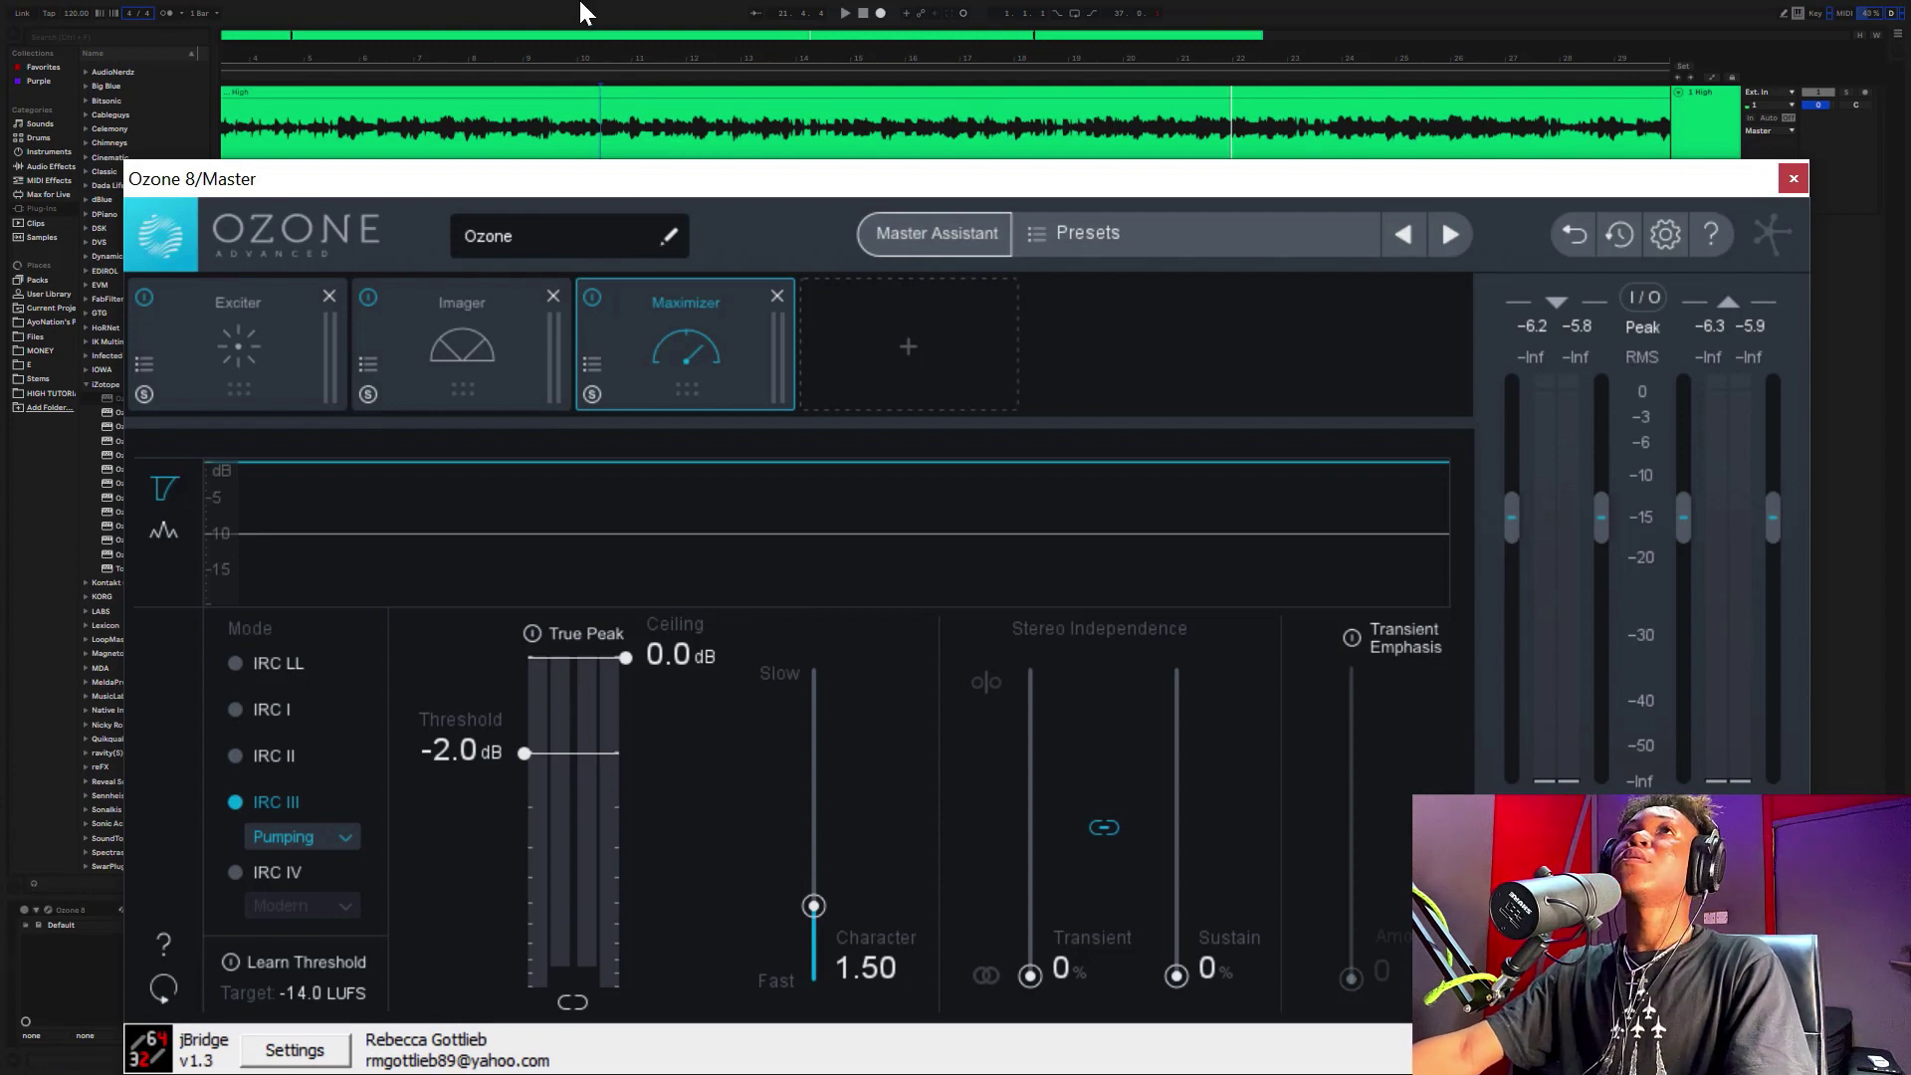
key("space")
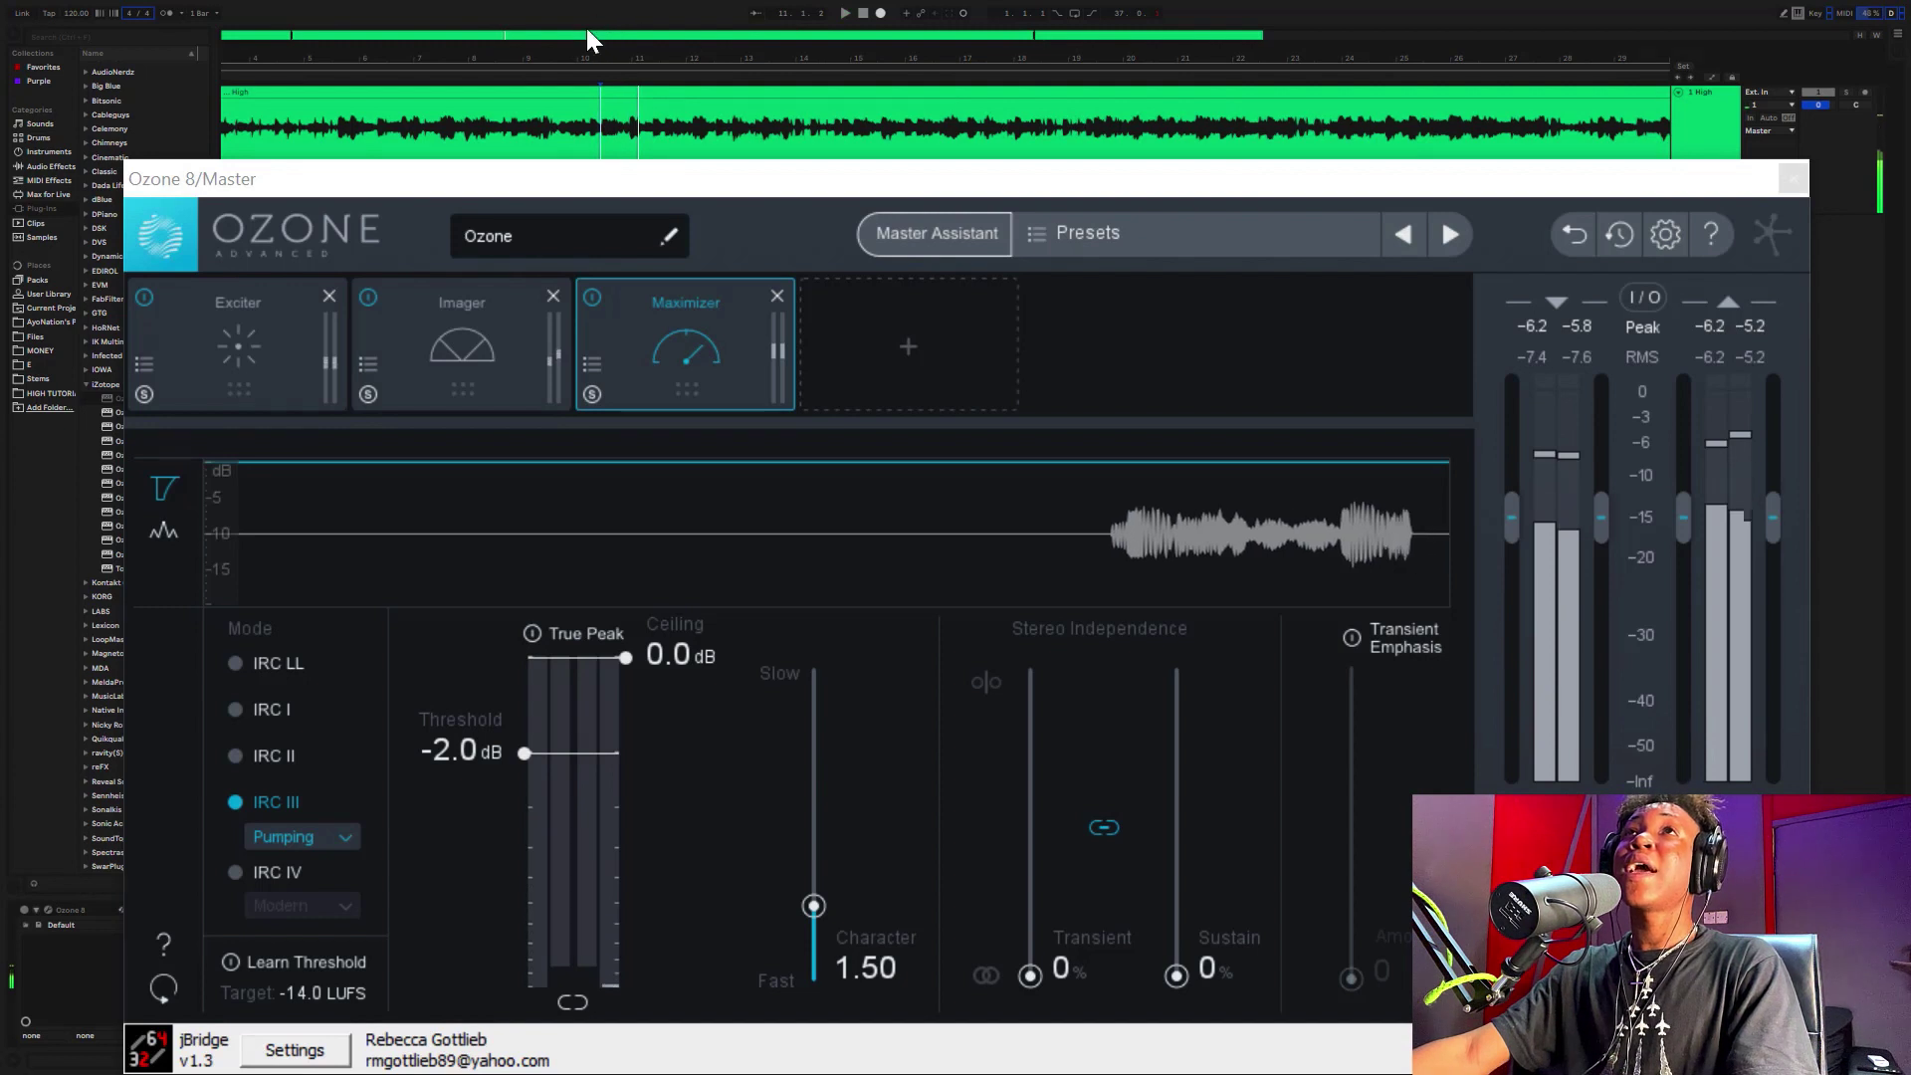
key("space")
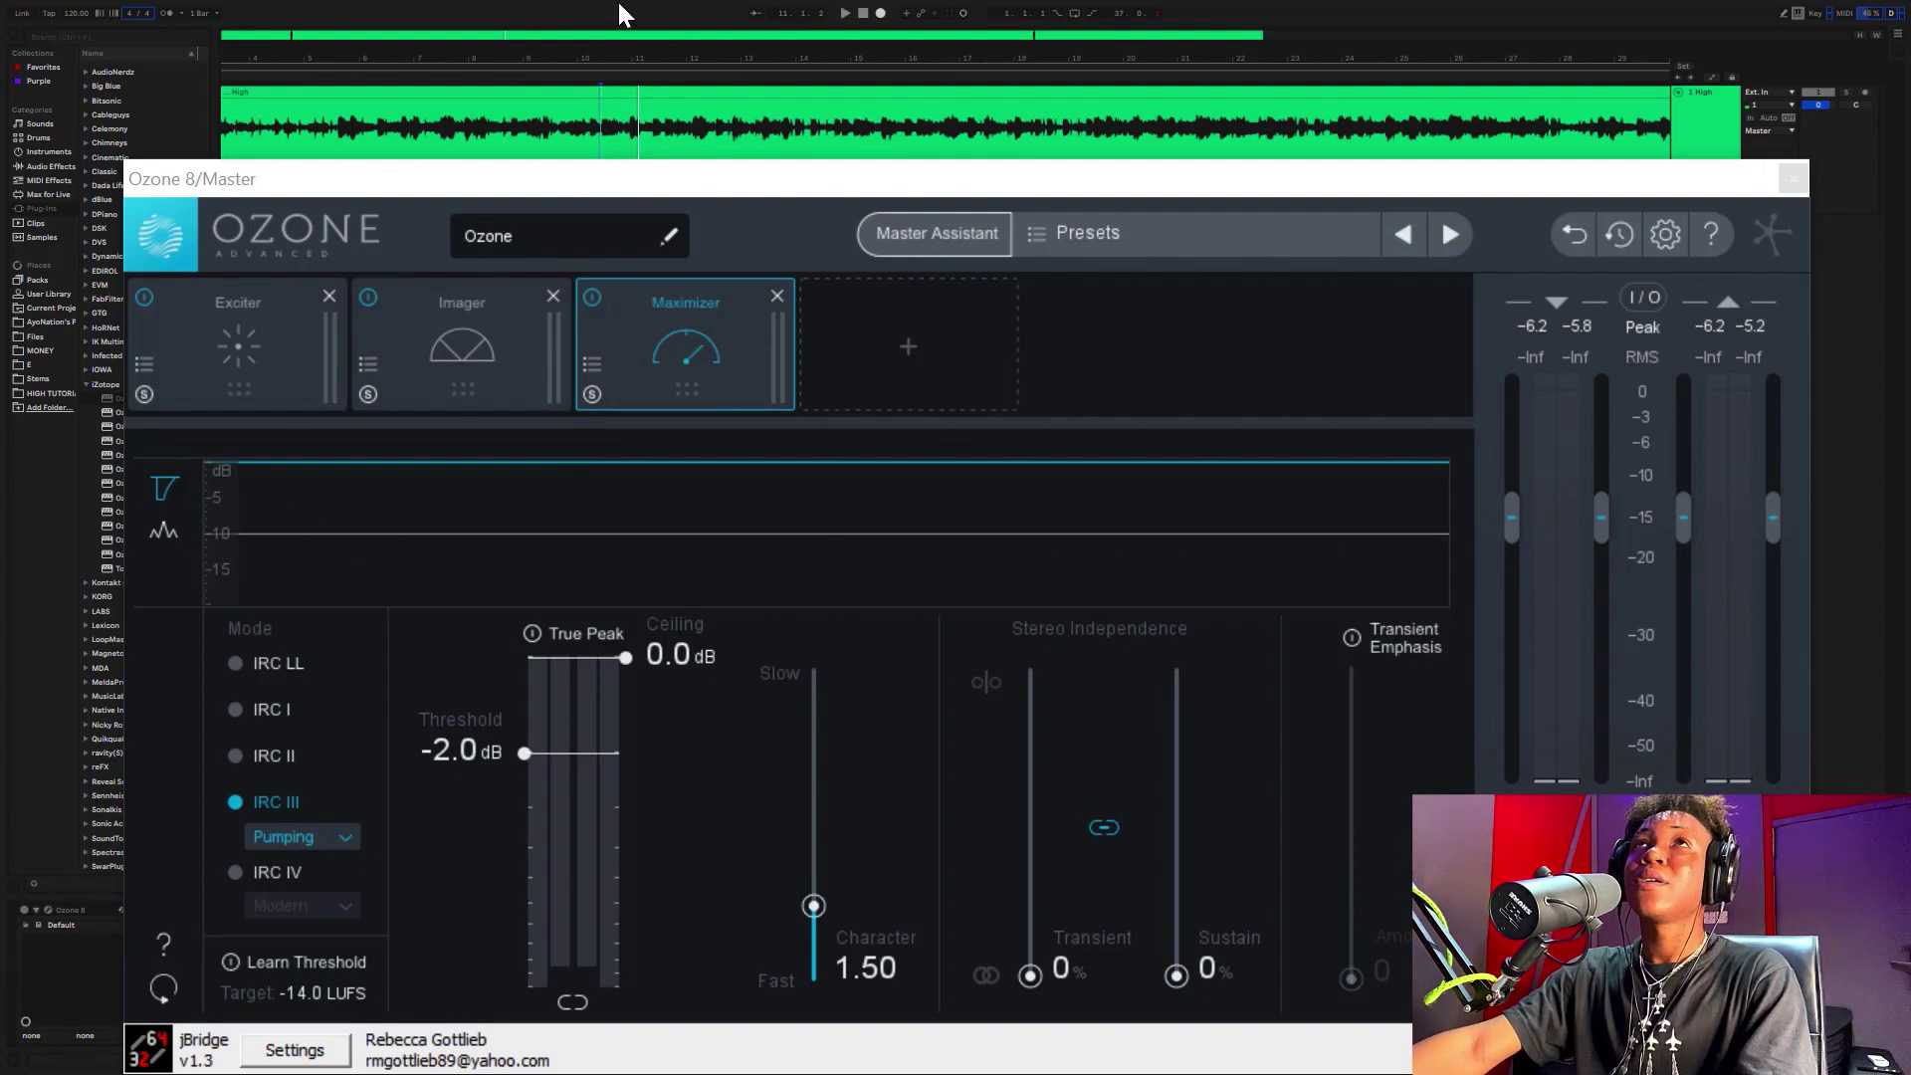
key("space")
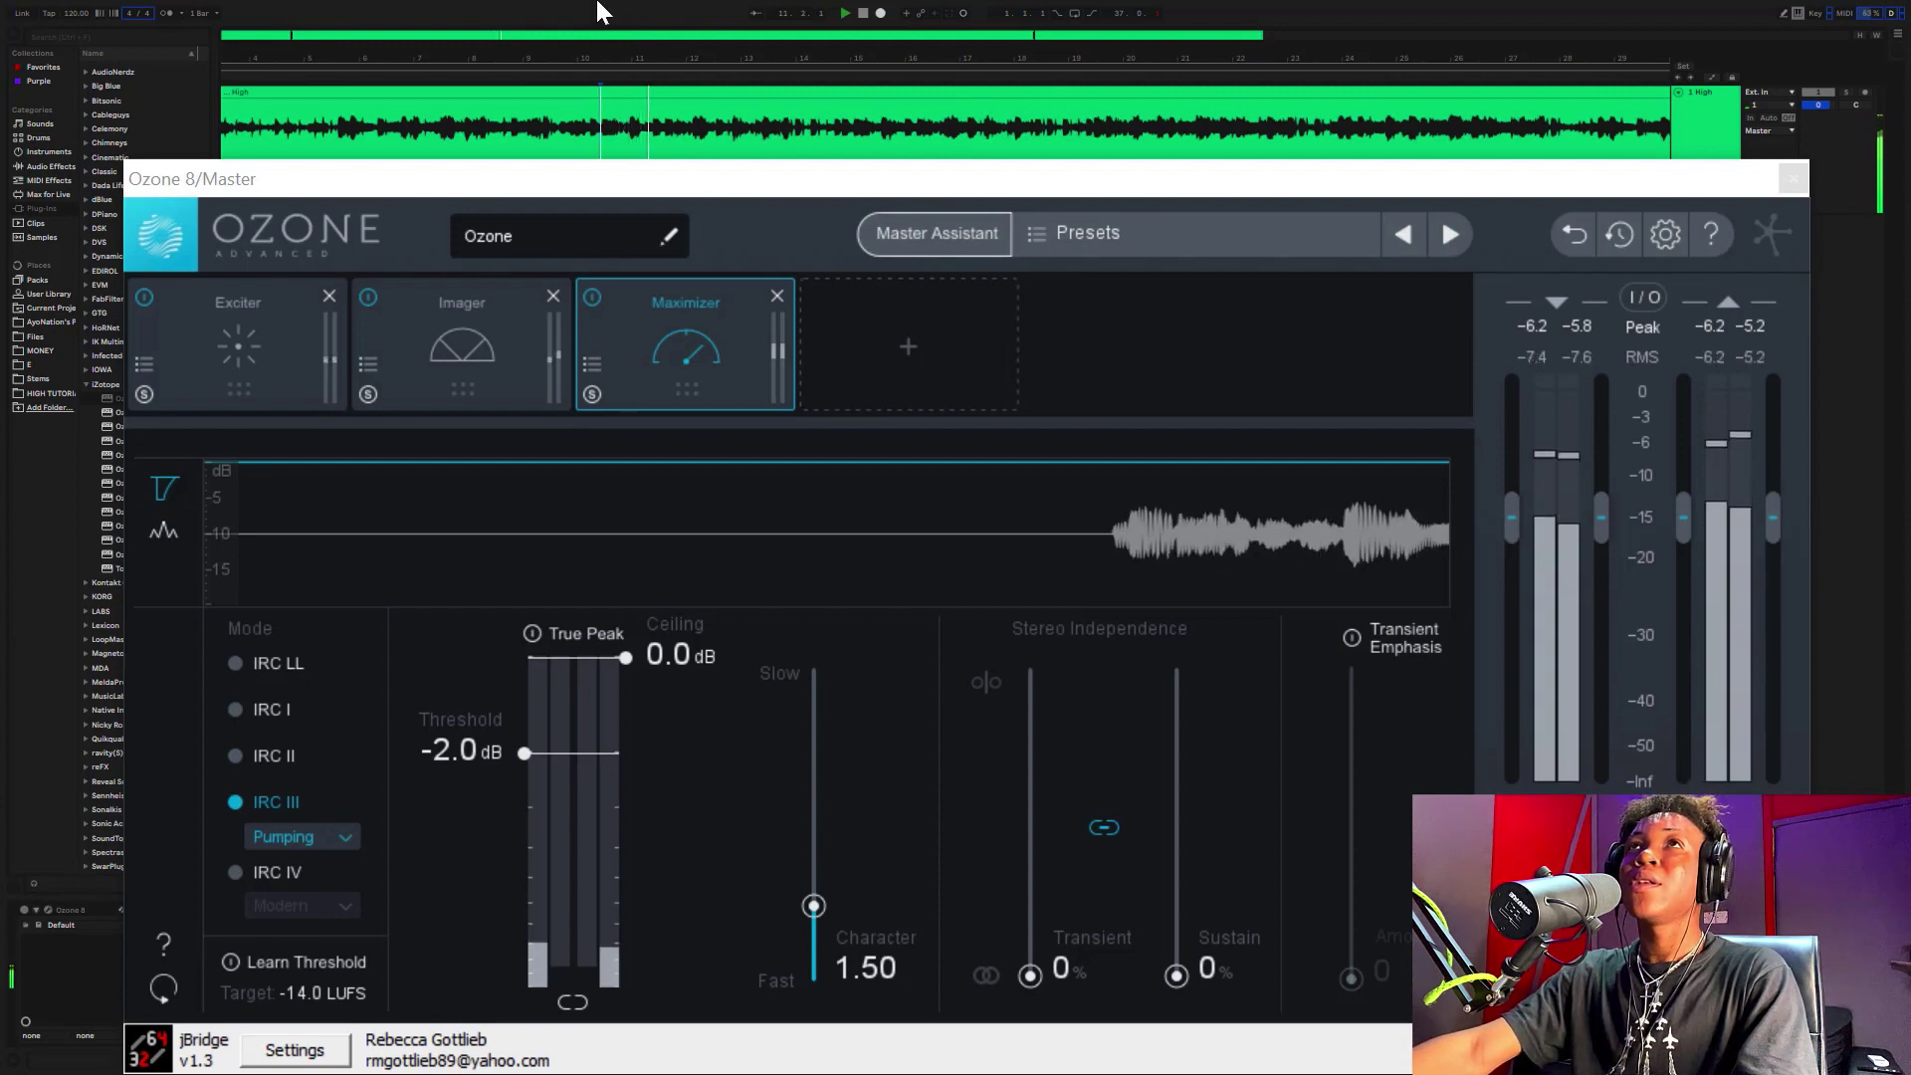
key("space")
key("space")
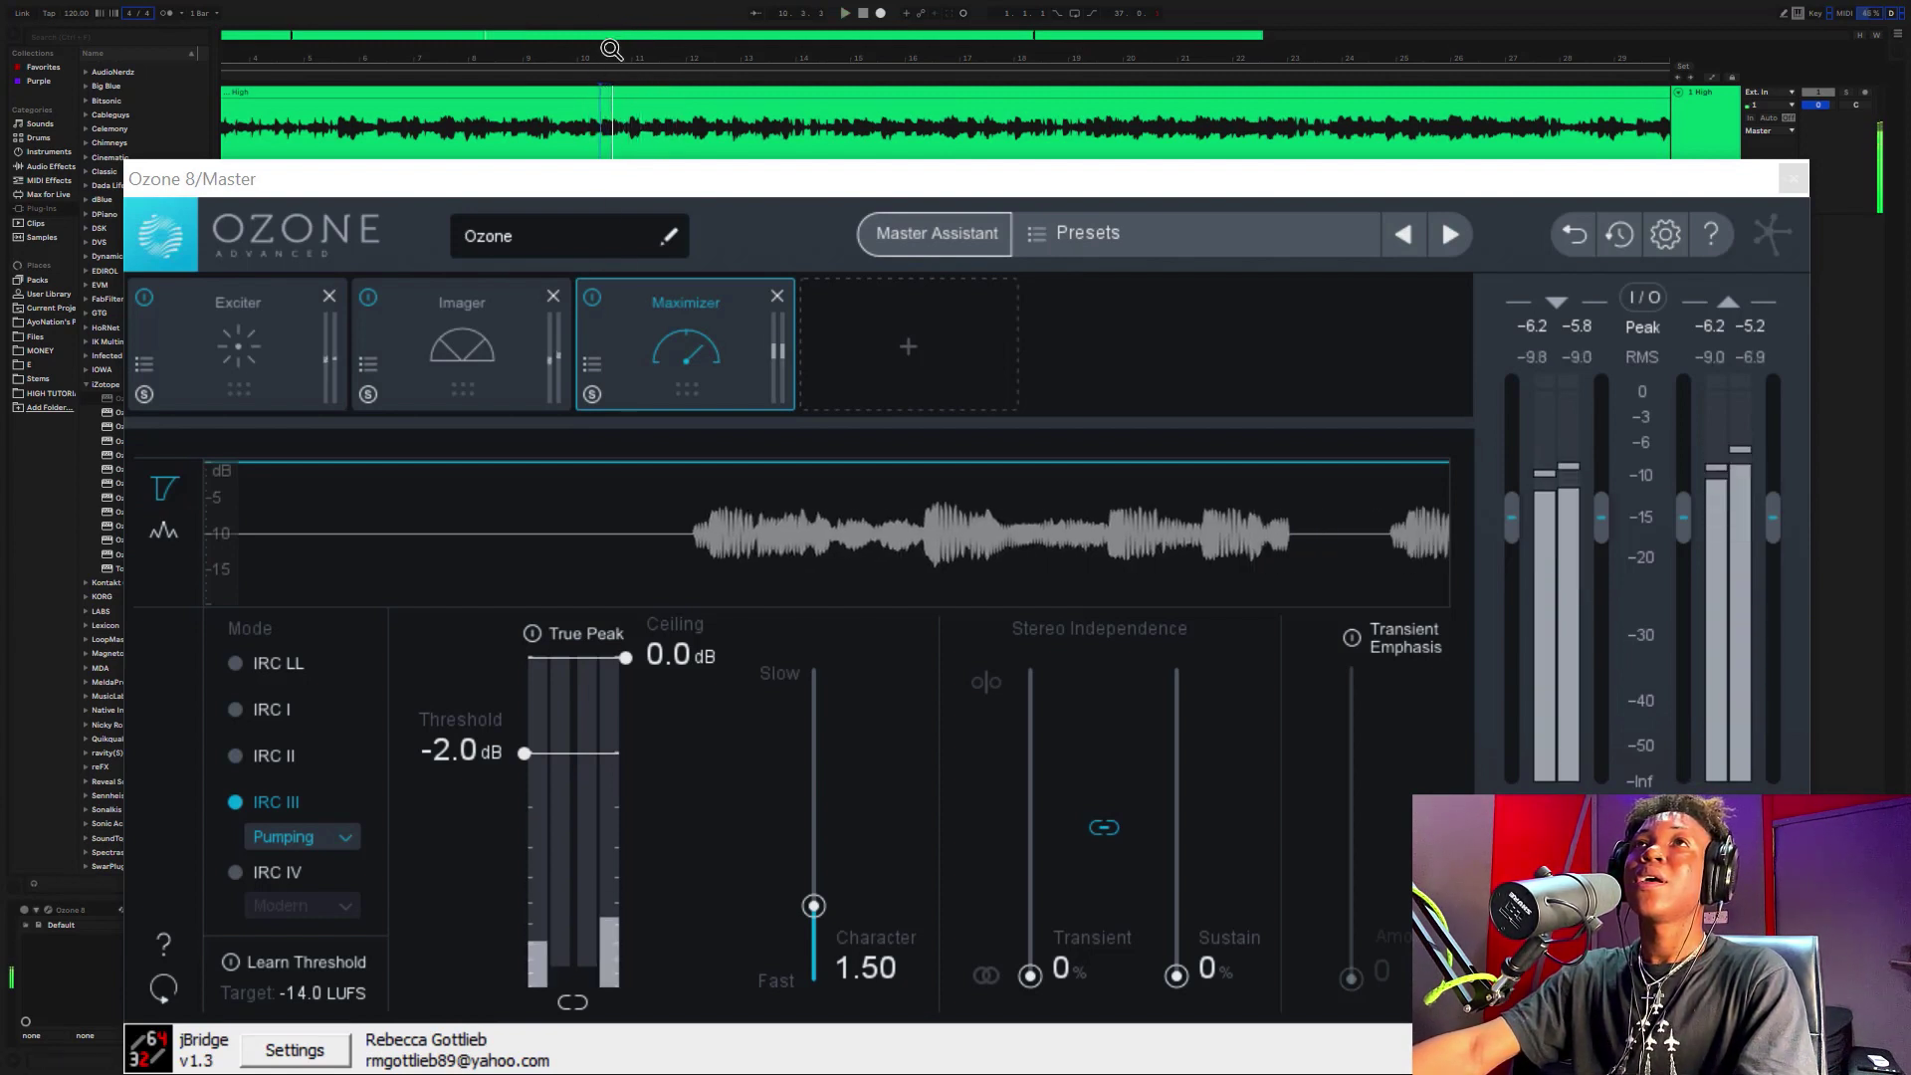
key("space")
- Play the passage with the Maximizer bypassed, then re-enable the module and replay the same passage to compare the loudness
left_click(593, 297)
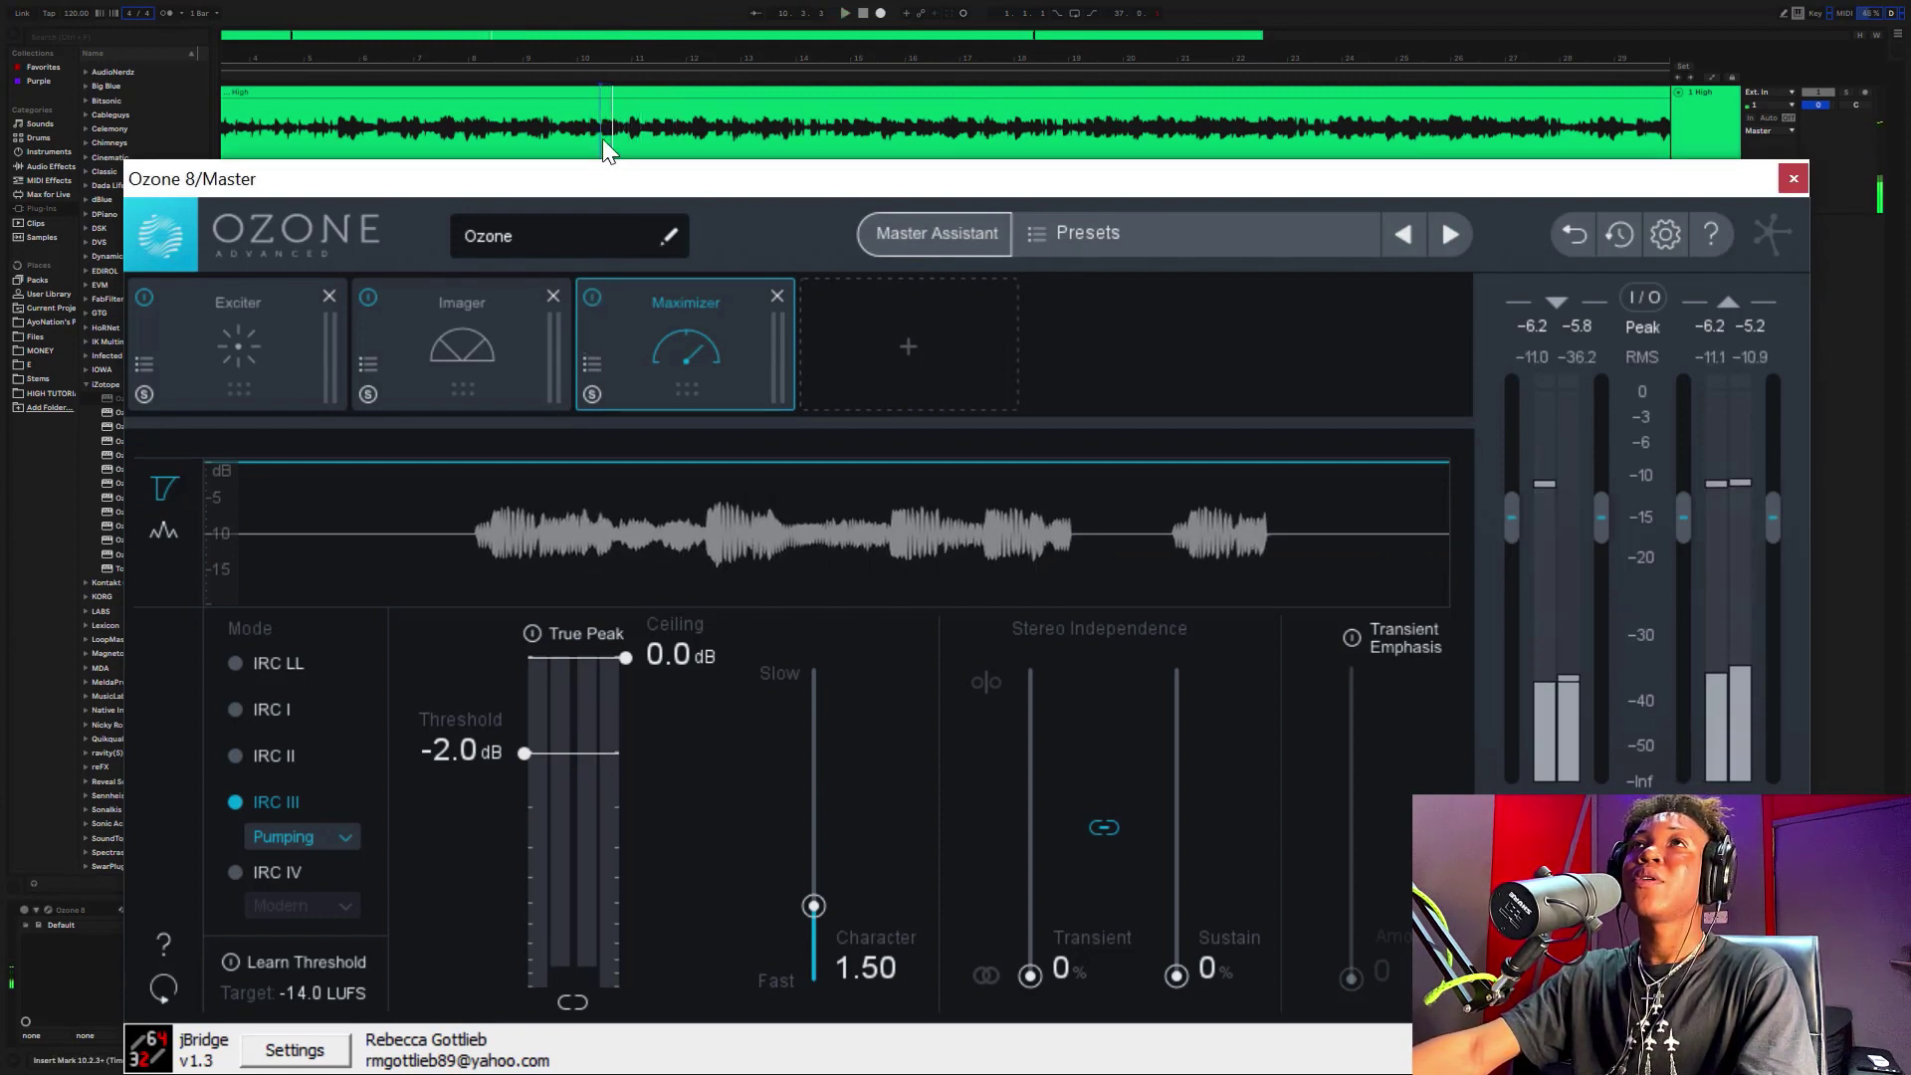
left_click(603, 12)
key("space")
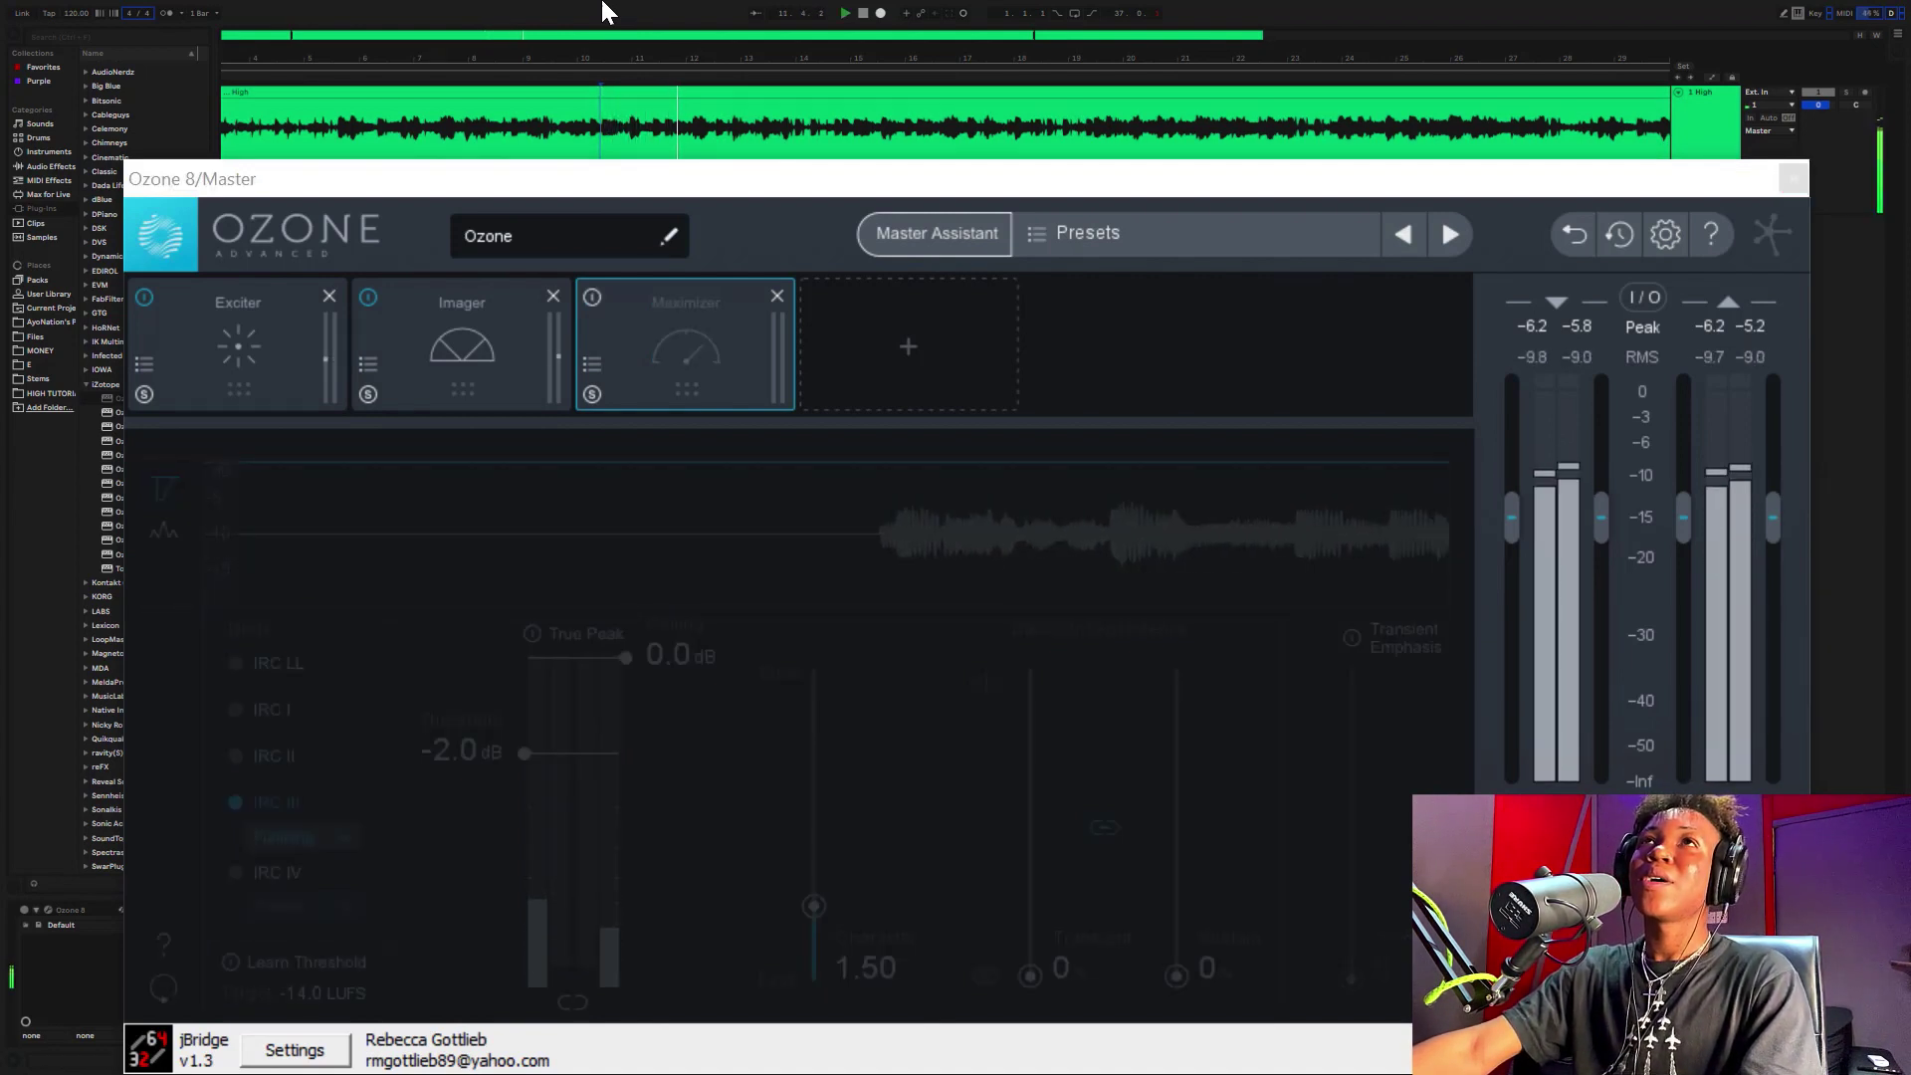
key("space")
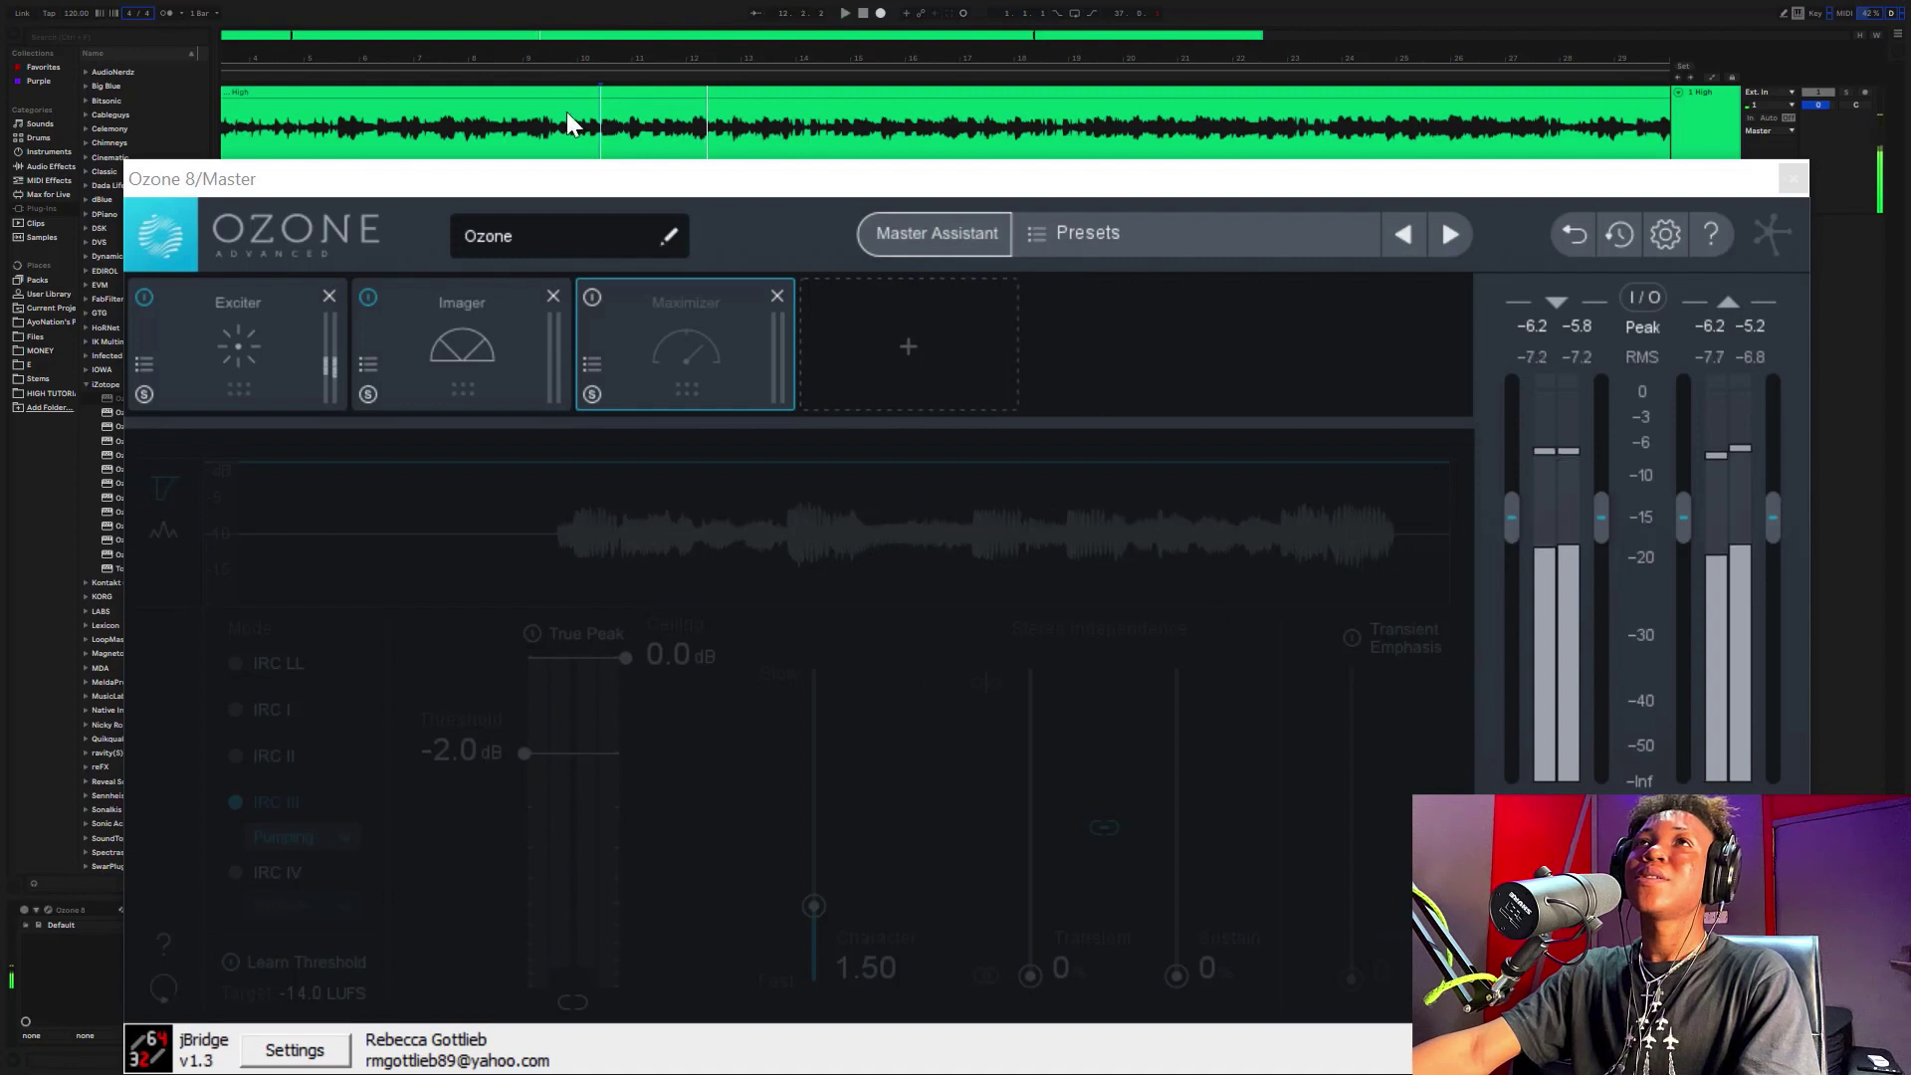
left_click(596, 299)
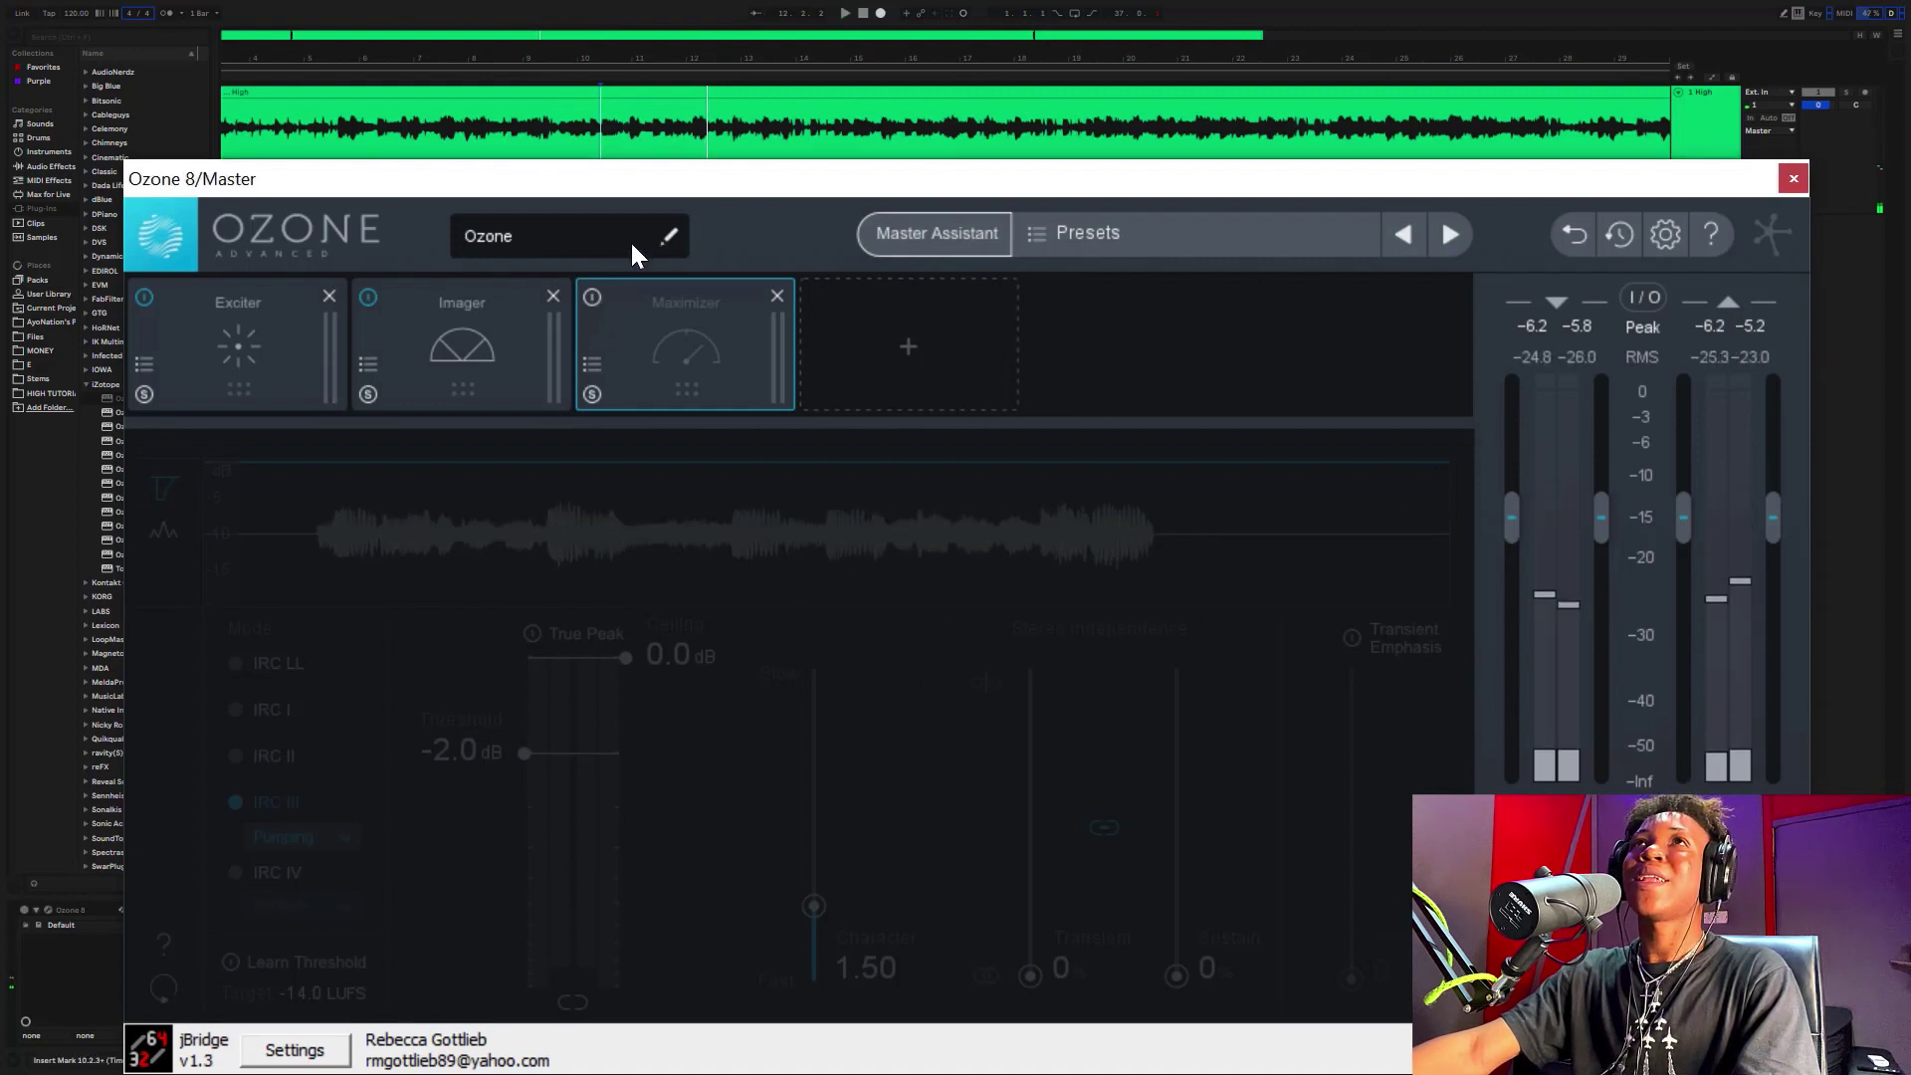
left_click(617, 12)
key("space")
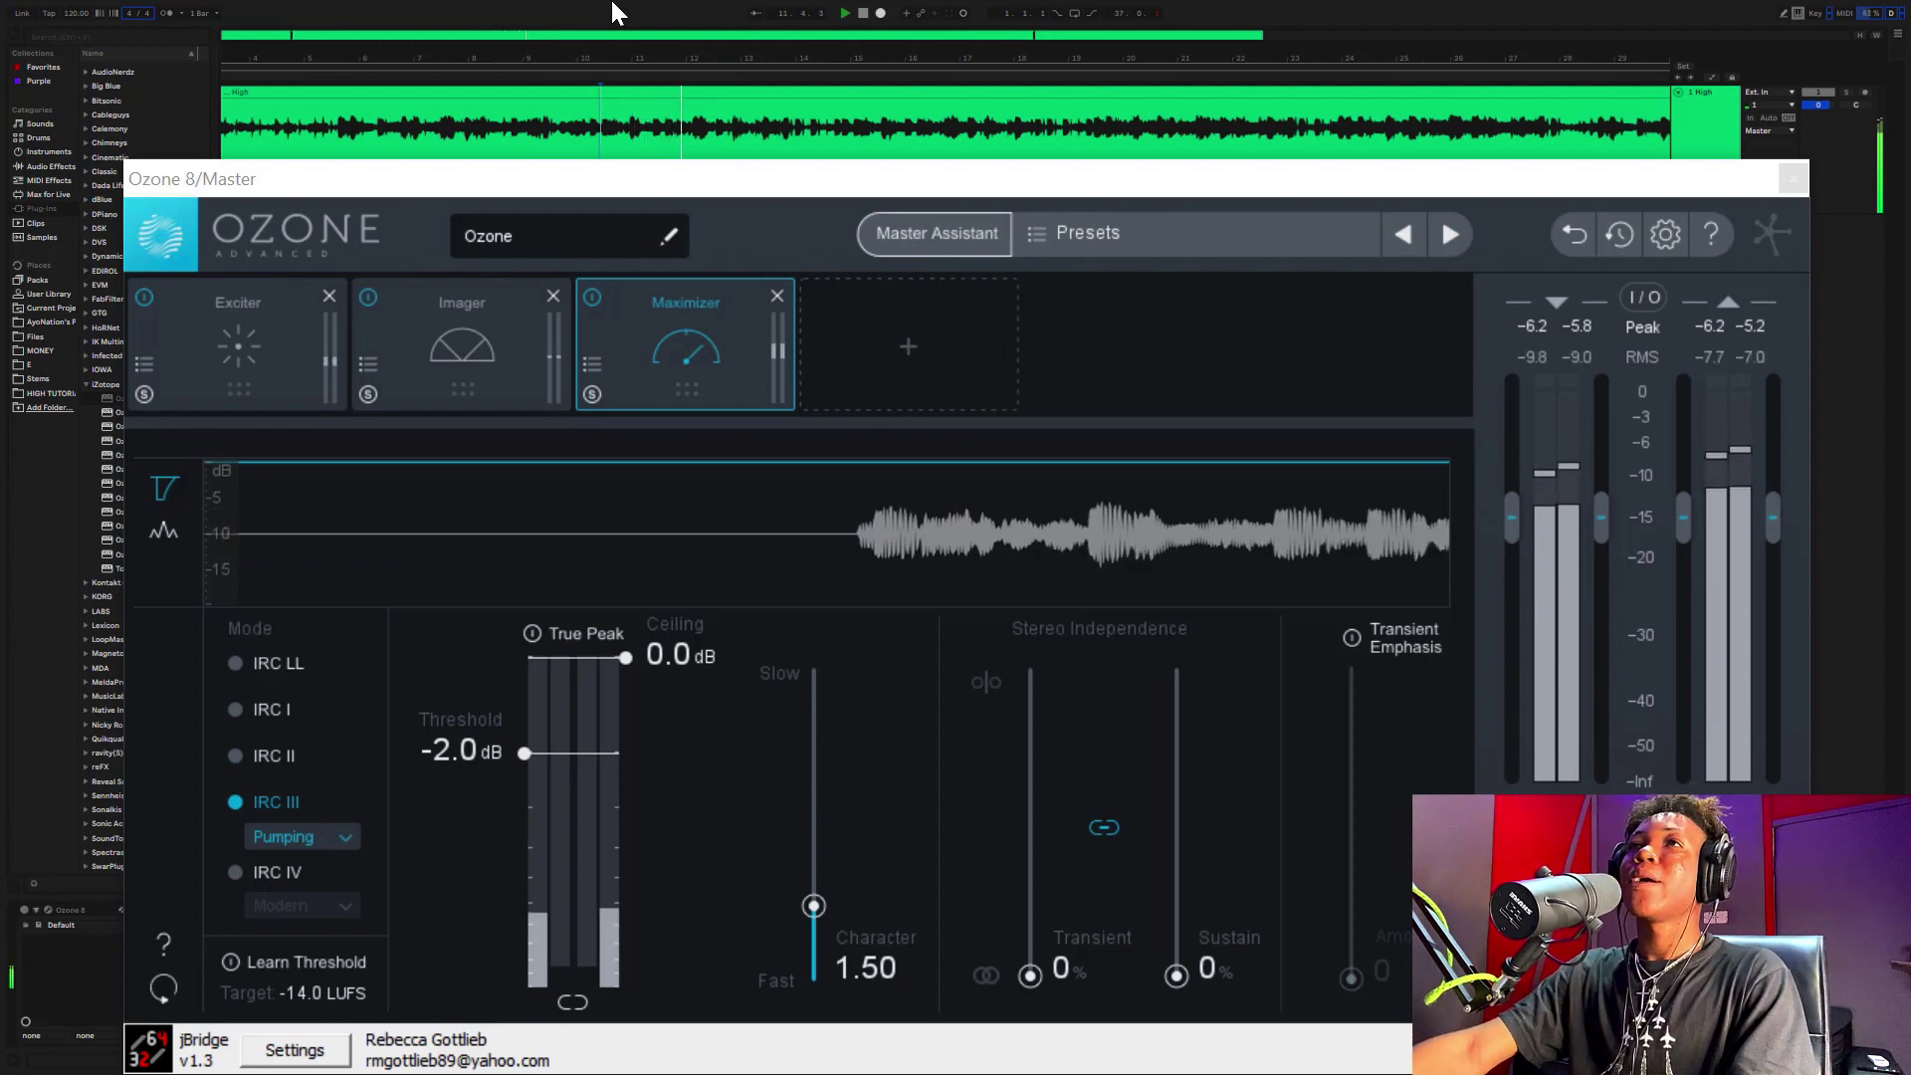
key("space")
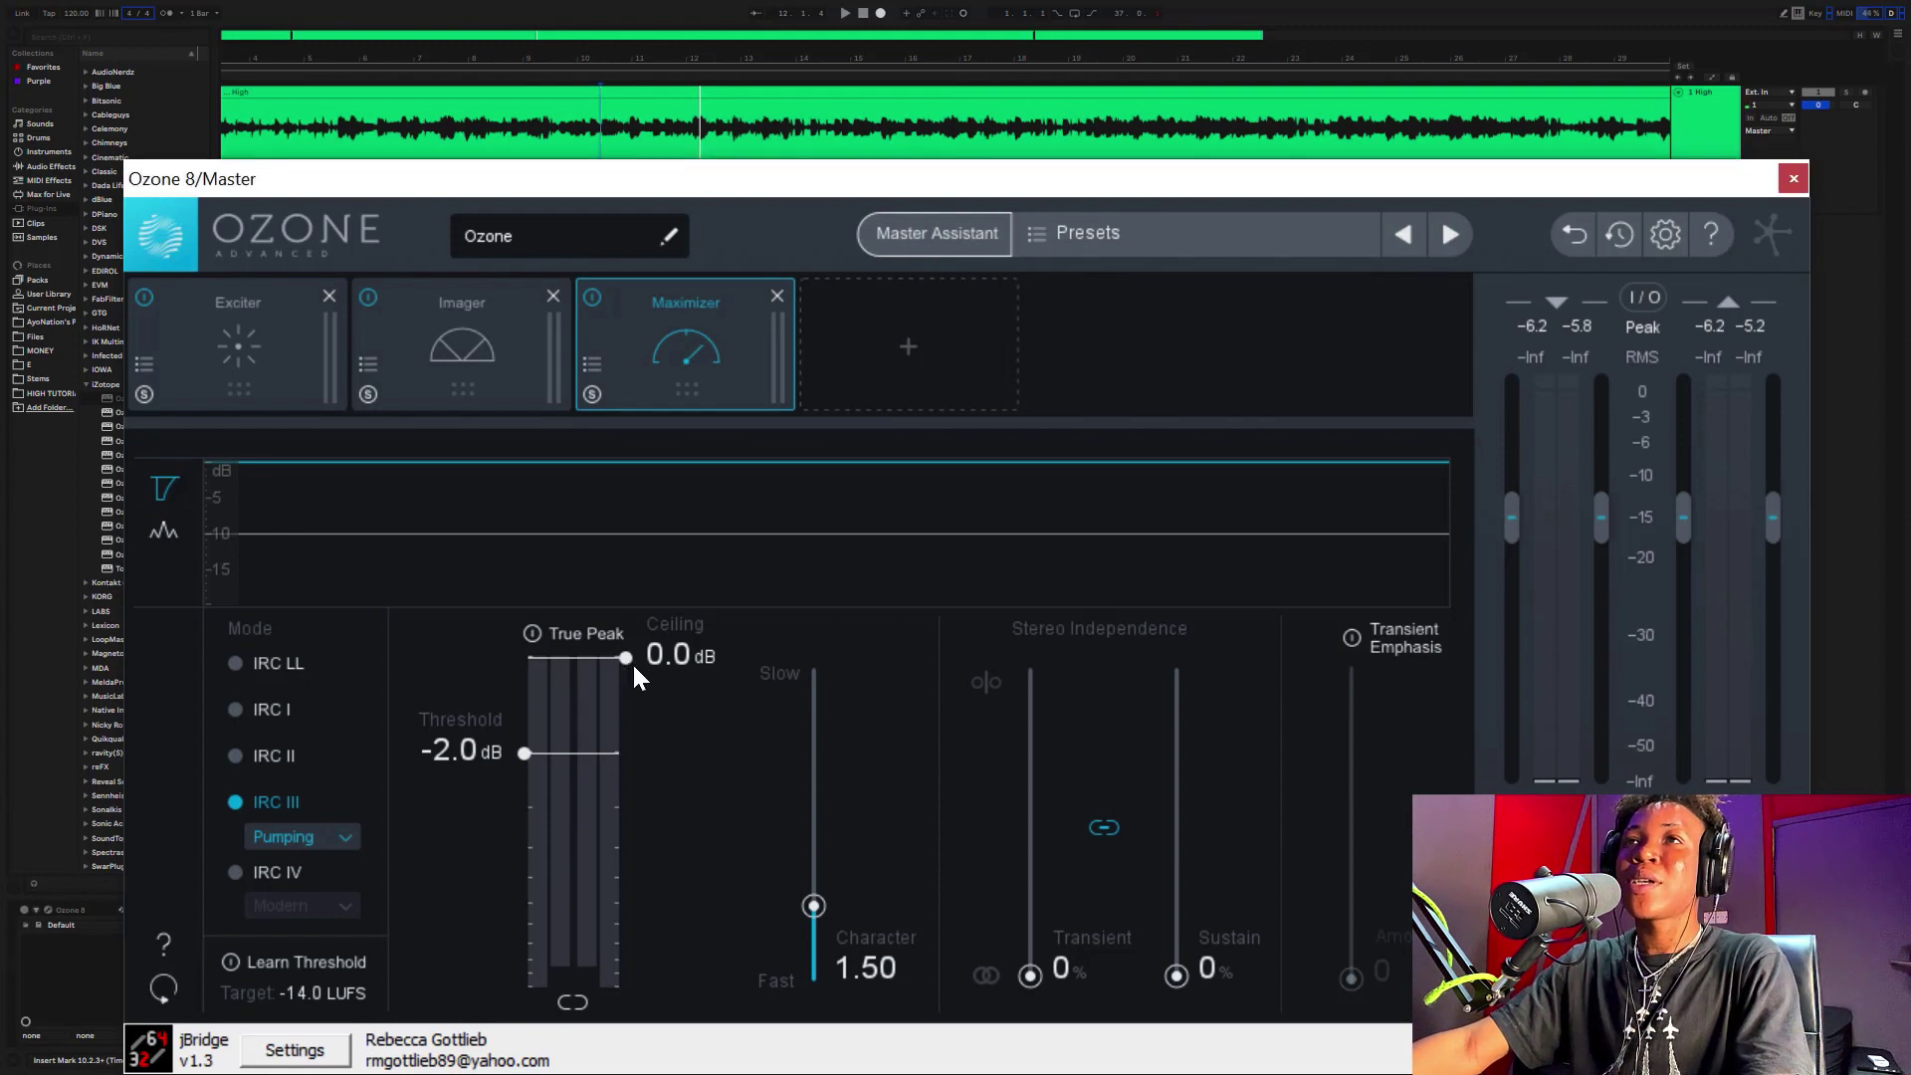
- Set the Maximizer's Ceiling to -0.2 dB, lower its Threshold to -9.3 dB during playback, and stop the mix
left_click_drag(631, 661, 642, 684)
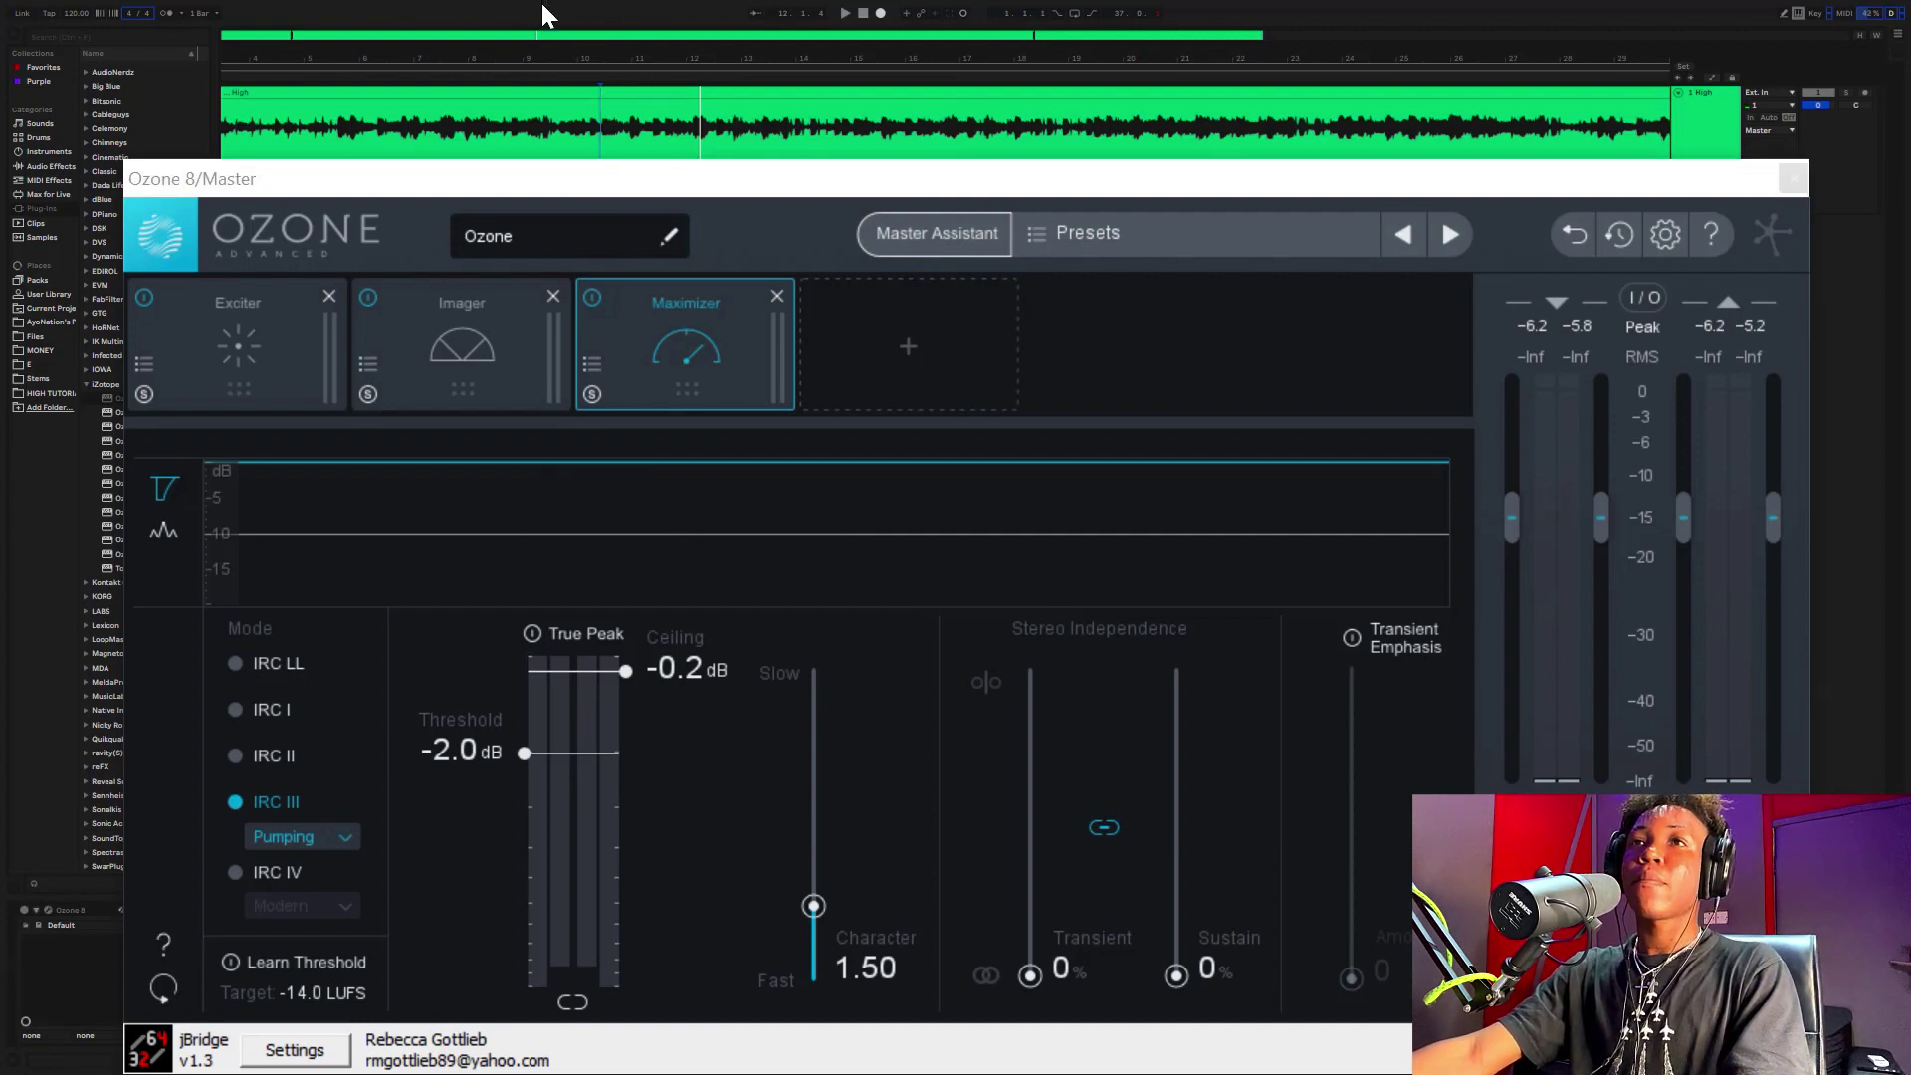
key("space")
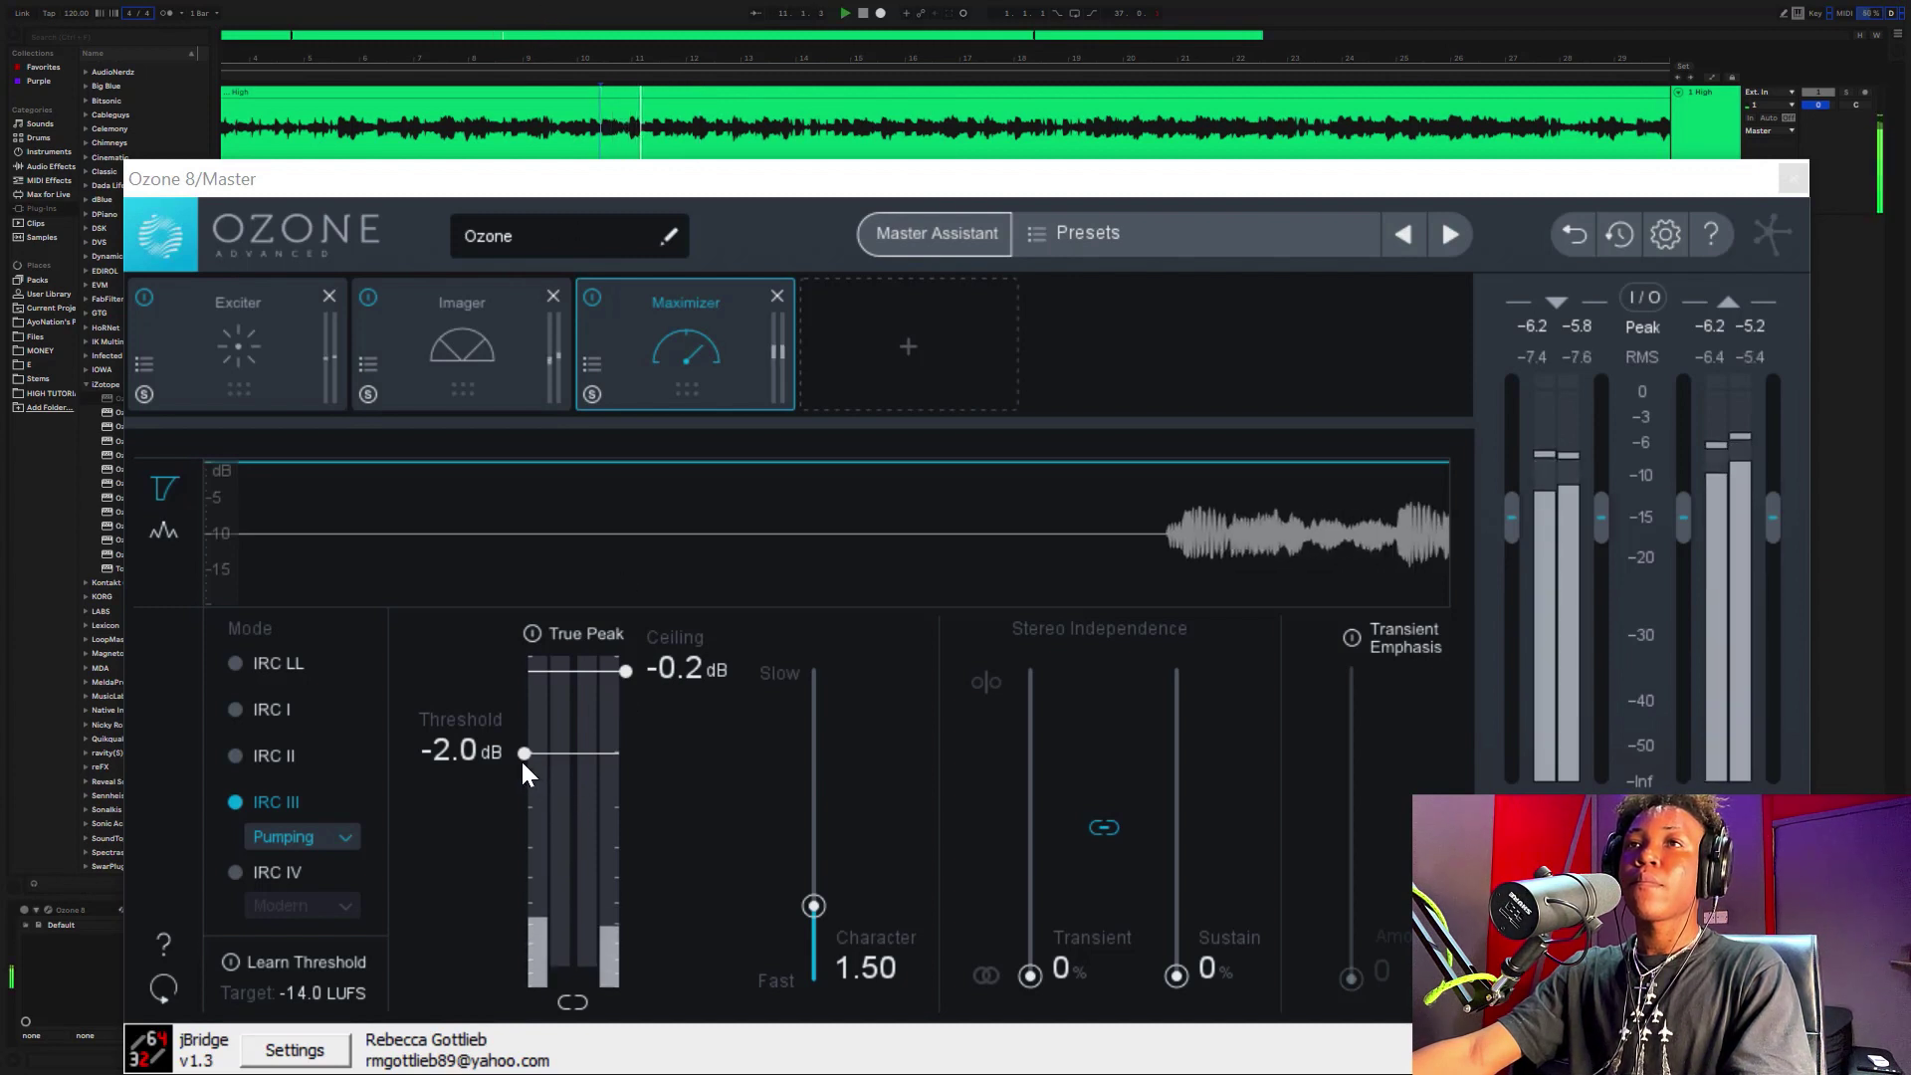
left_click_drag(522, 761, 612, 898)
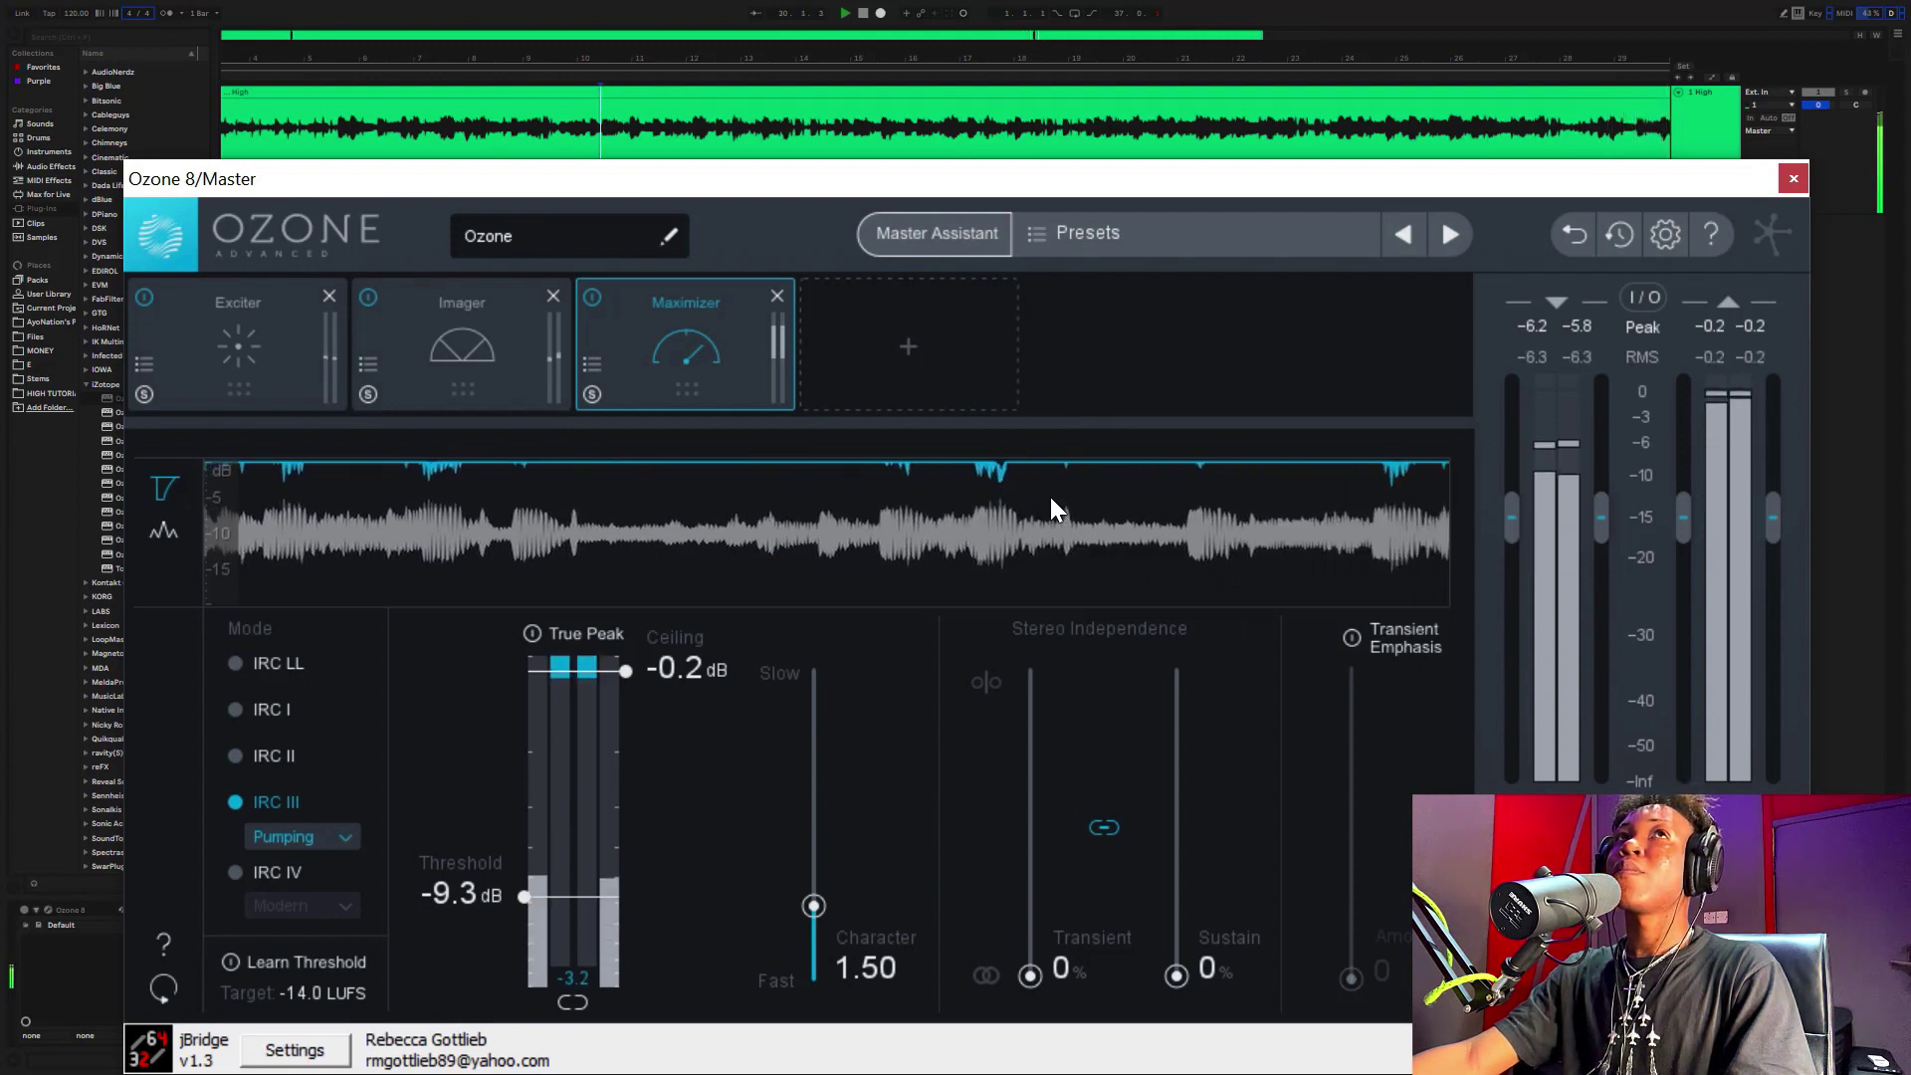
left_click(309, 12)
key("space")
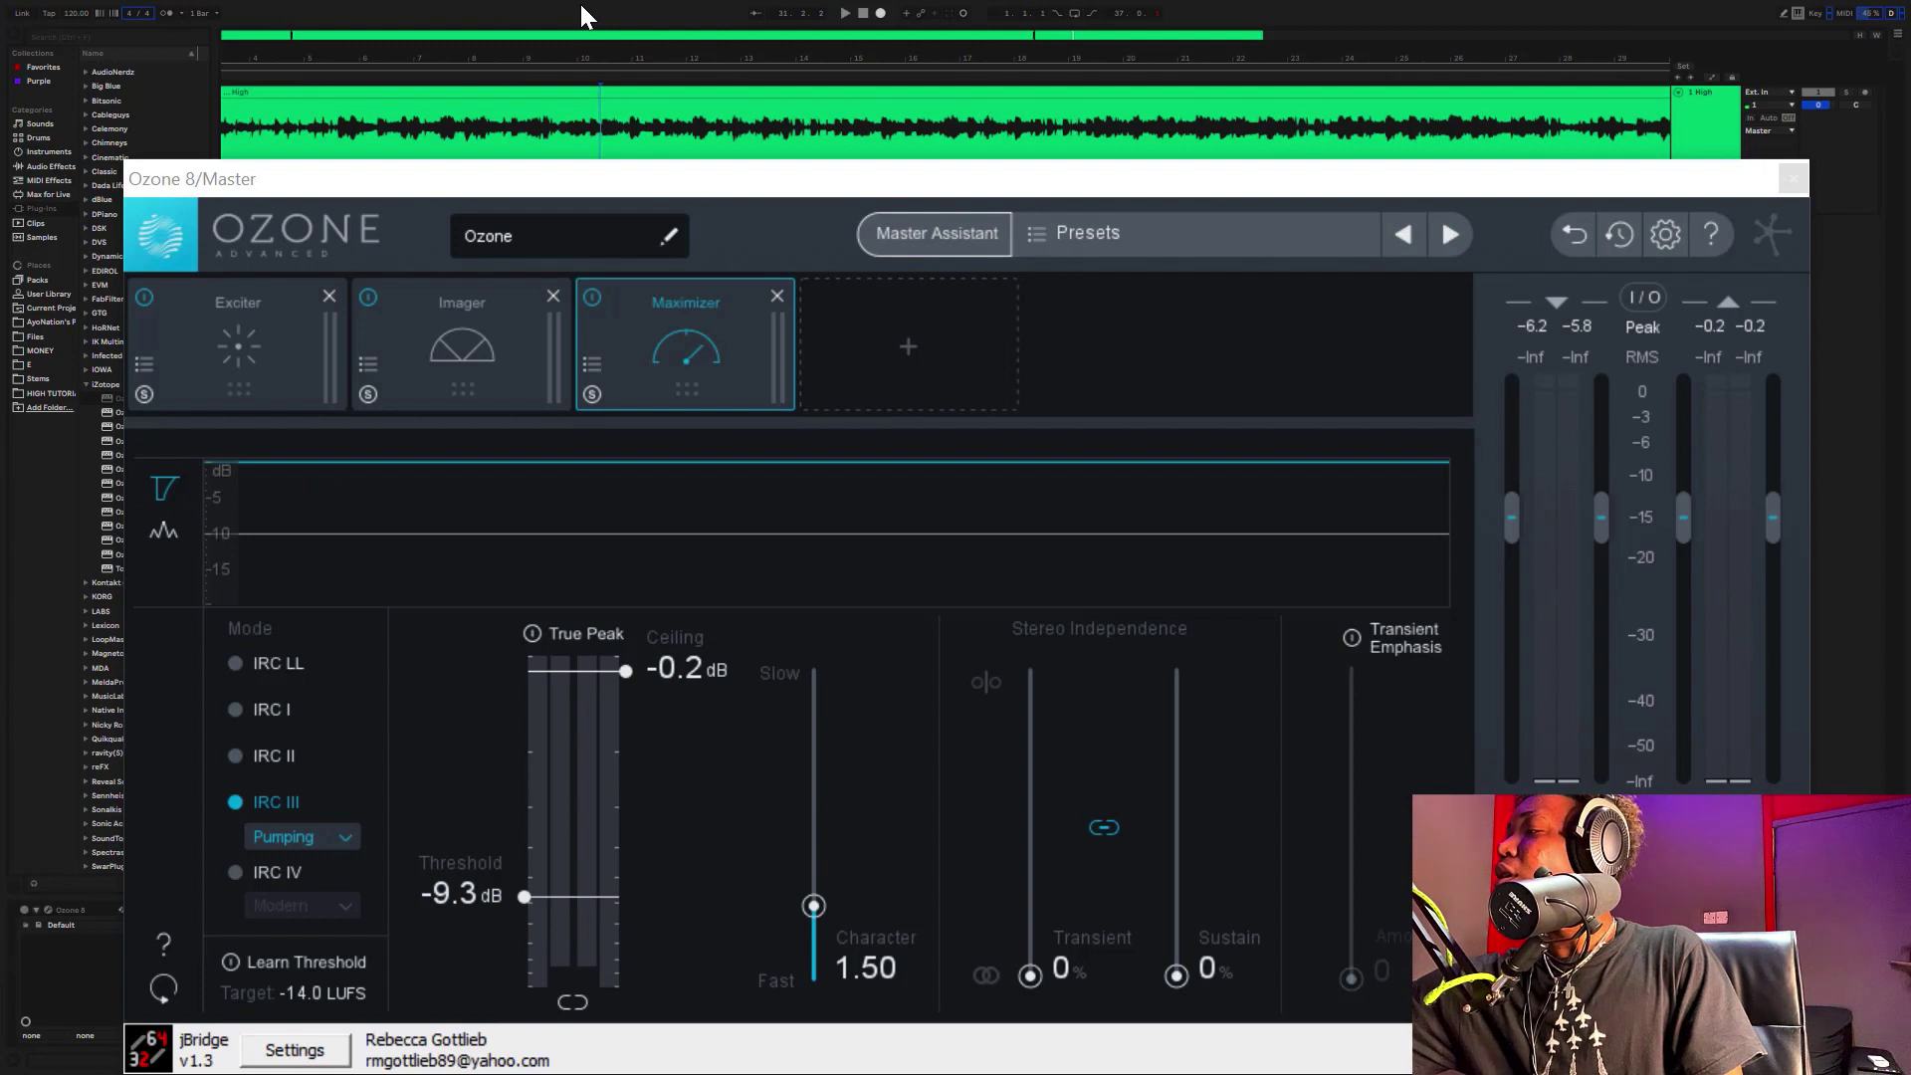
- Replay the passage to check the limiting, then stop and set the Maximizer's Threshold to -9.0 dB
key("space")
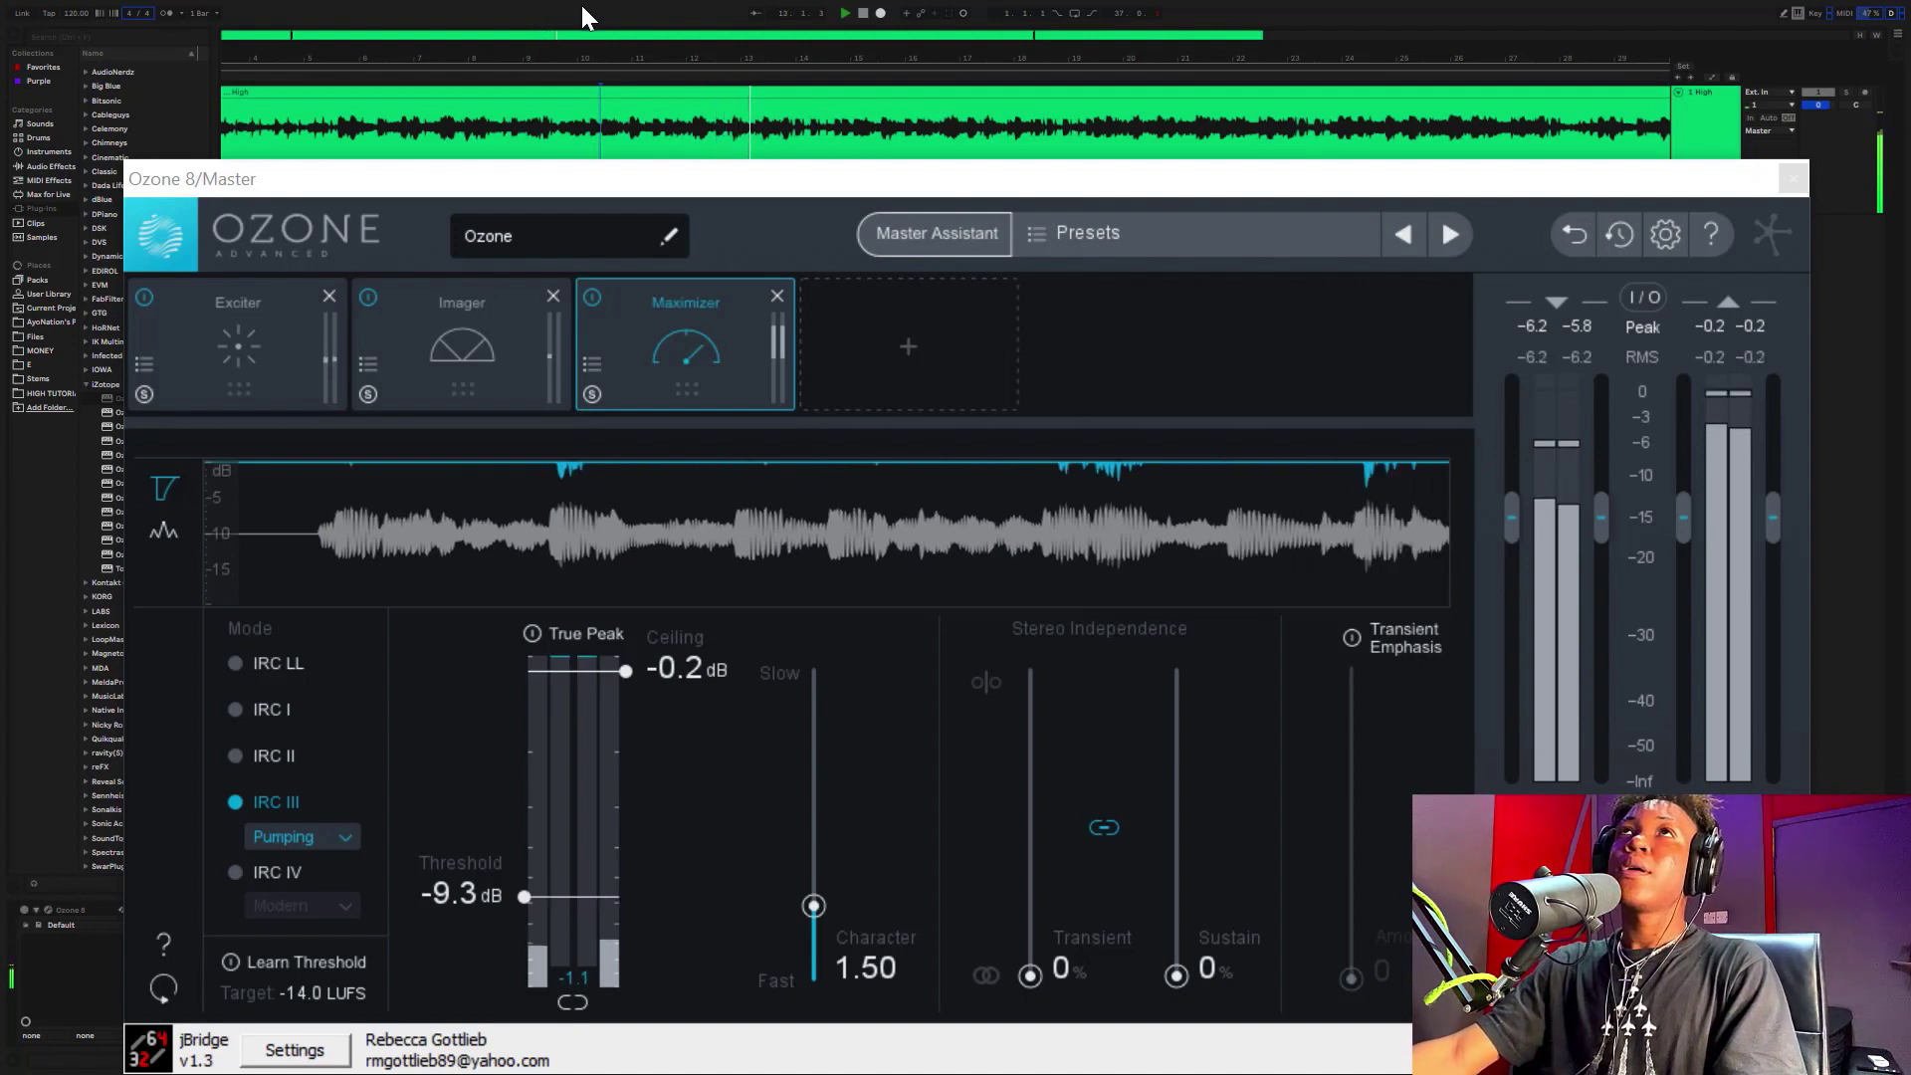
key("space")
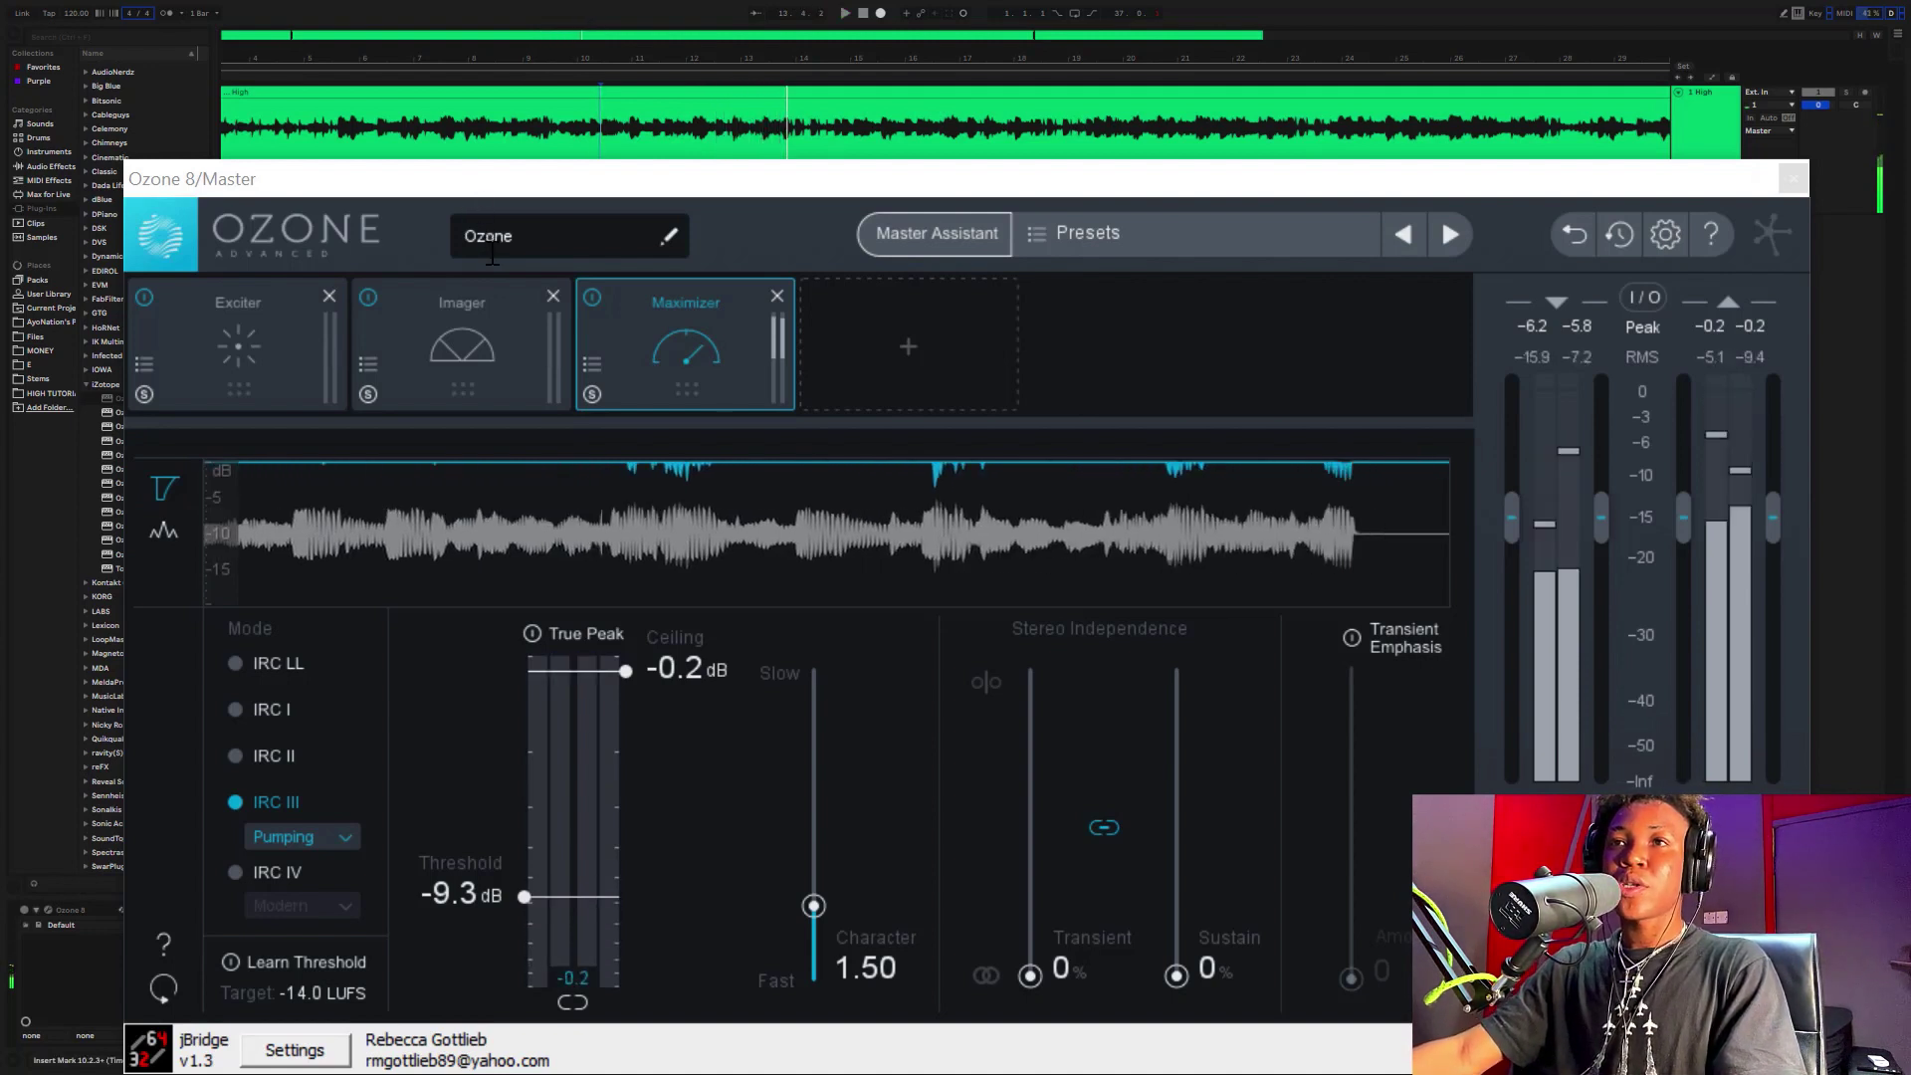
left_click(523, 898)
left_click_drag(523, 898, 517, 893)
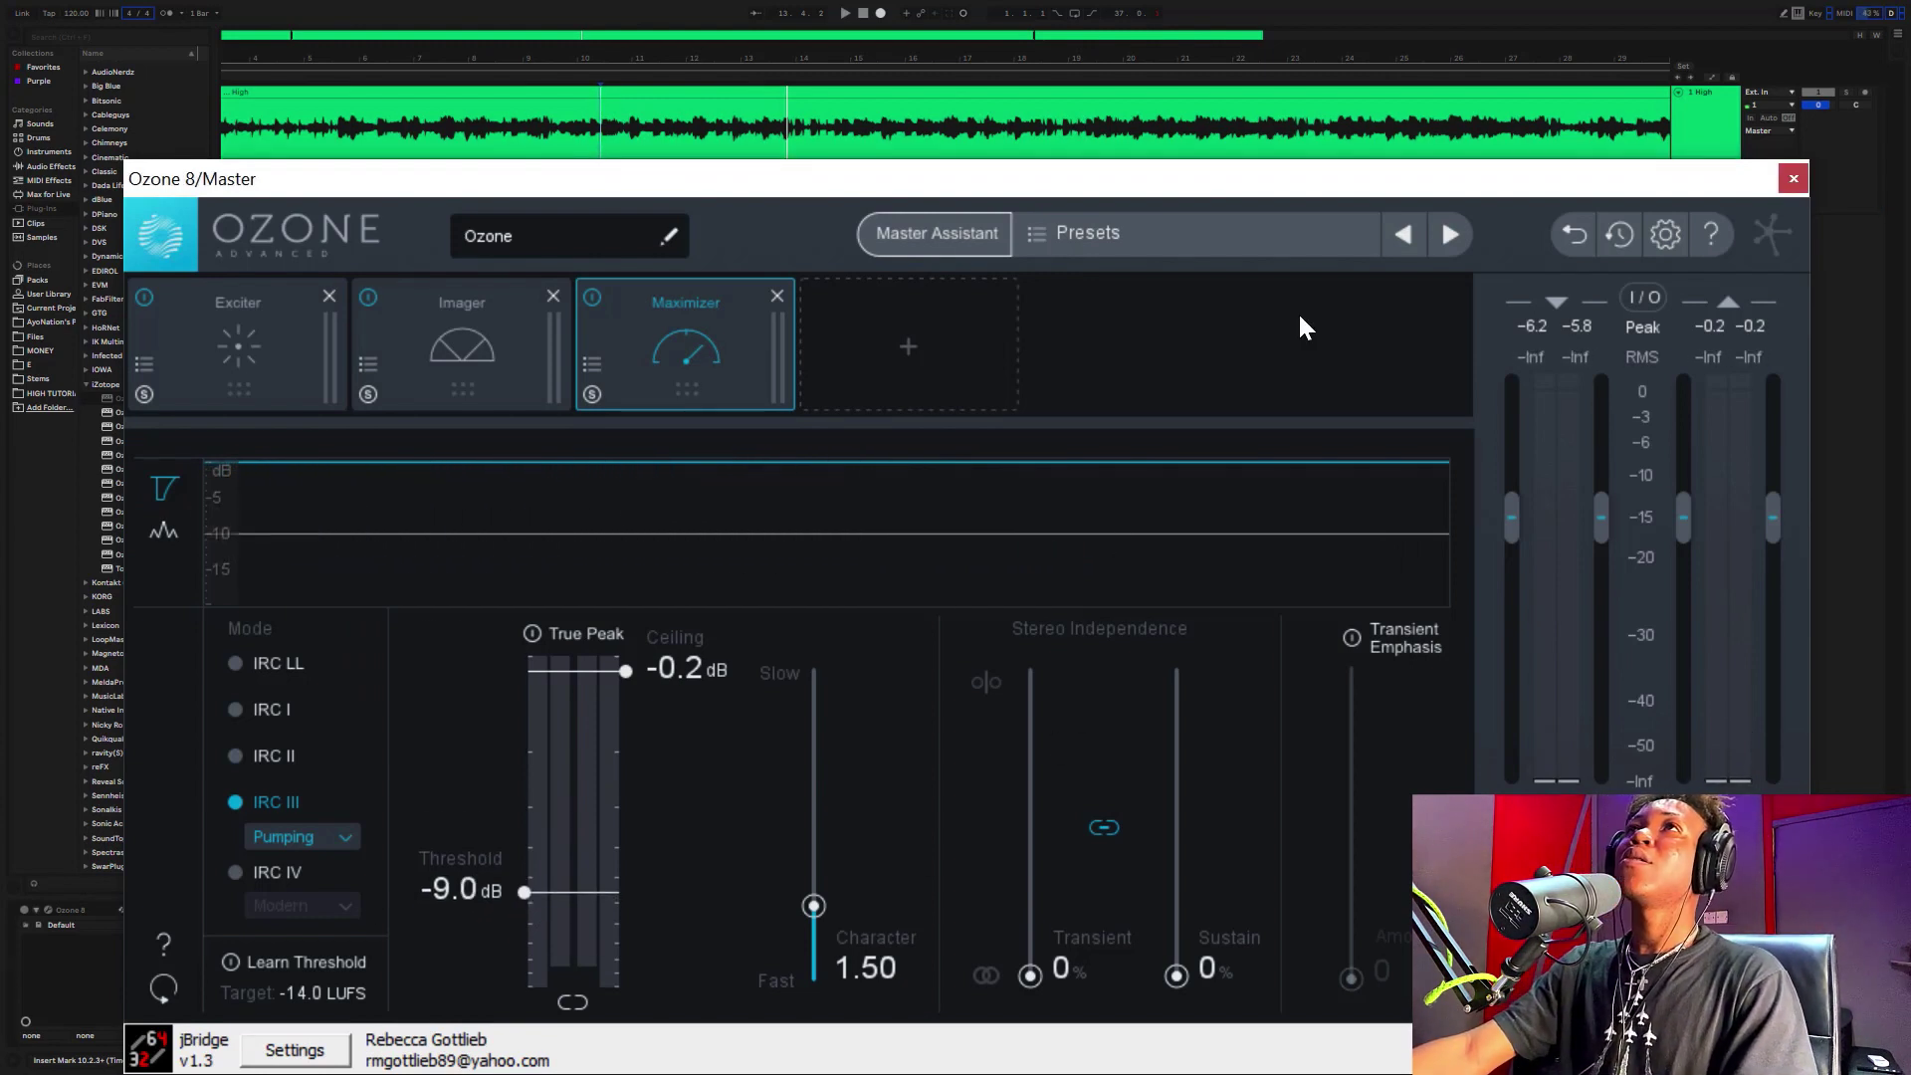
- Play the mix from the start of the song and zoom the arrangement out to show the whole High clip
left_click(862, 14)
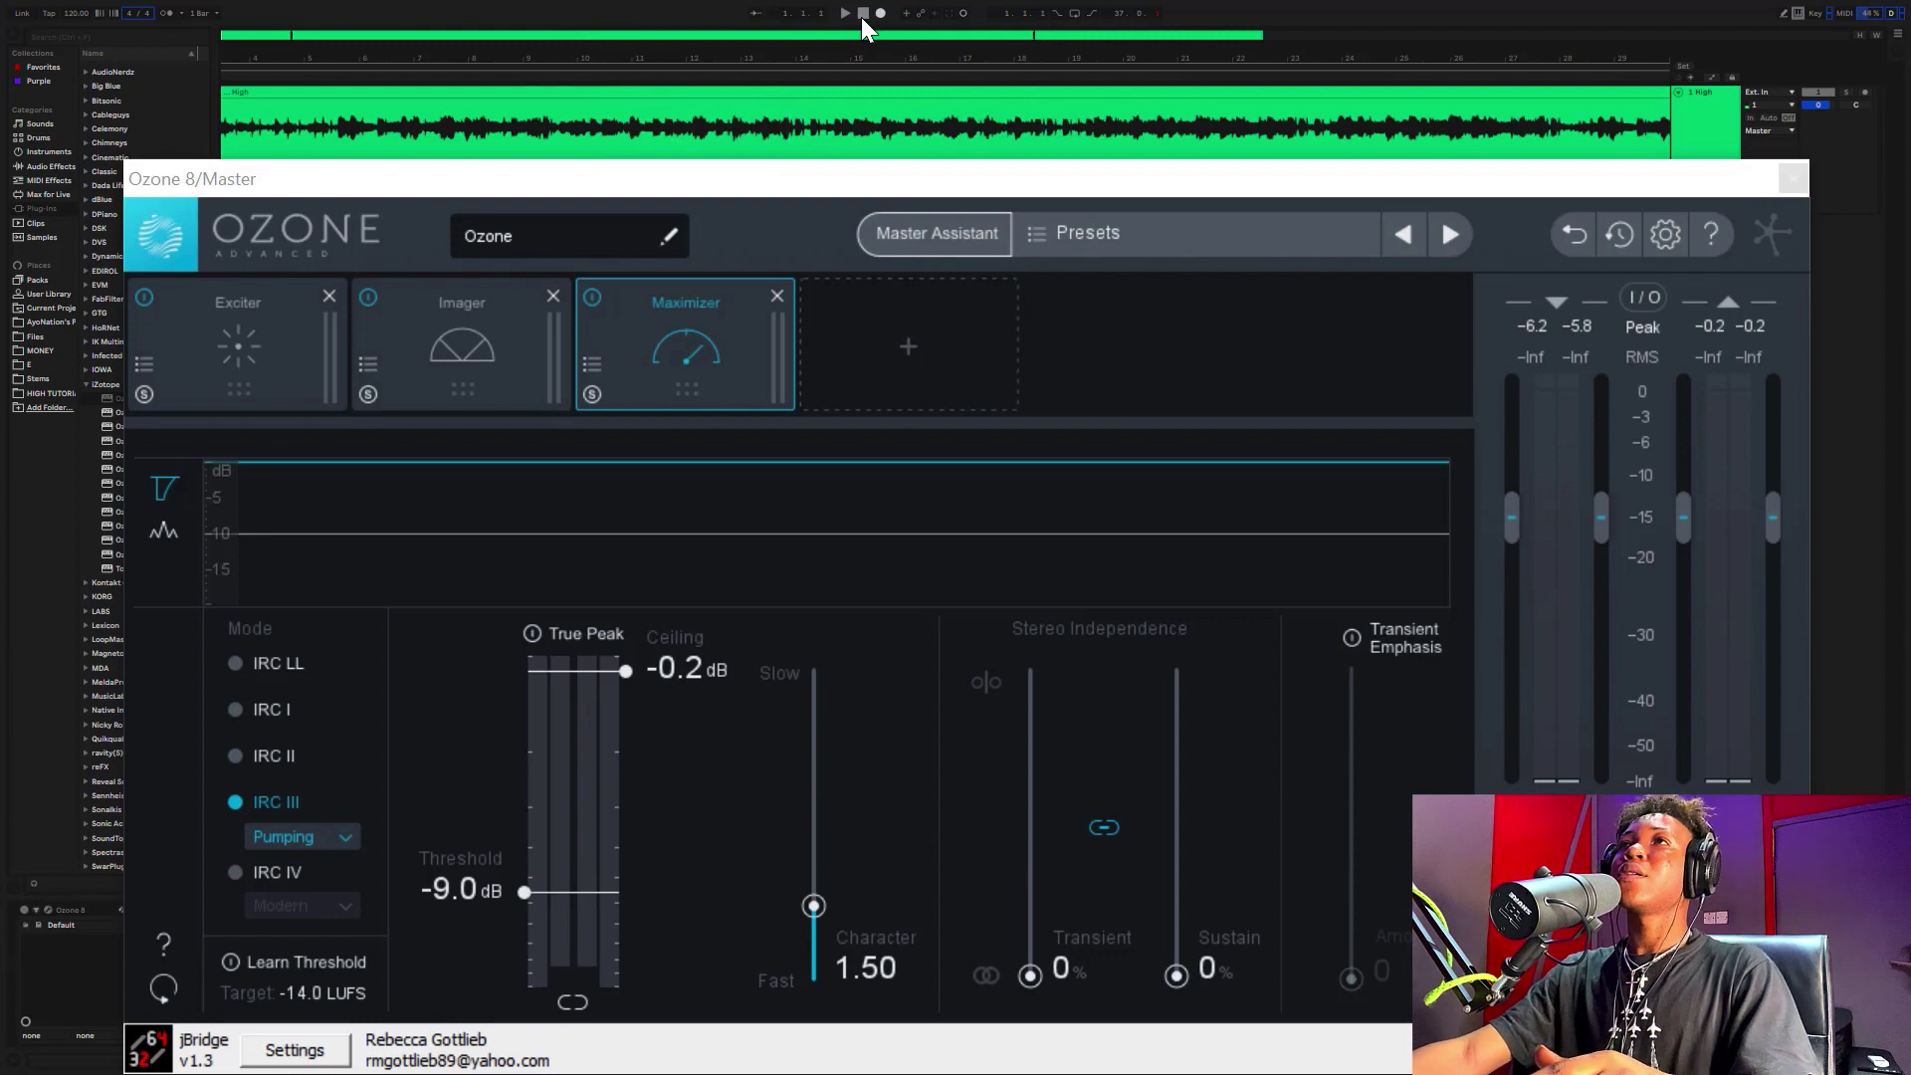
key("space")
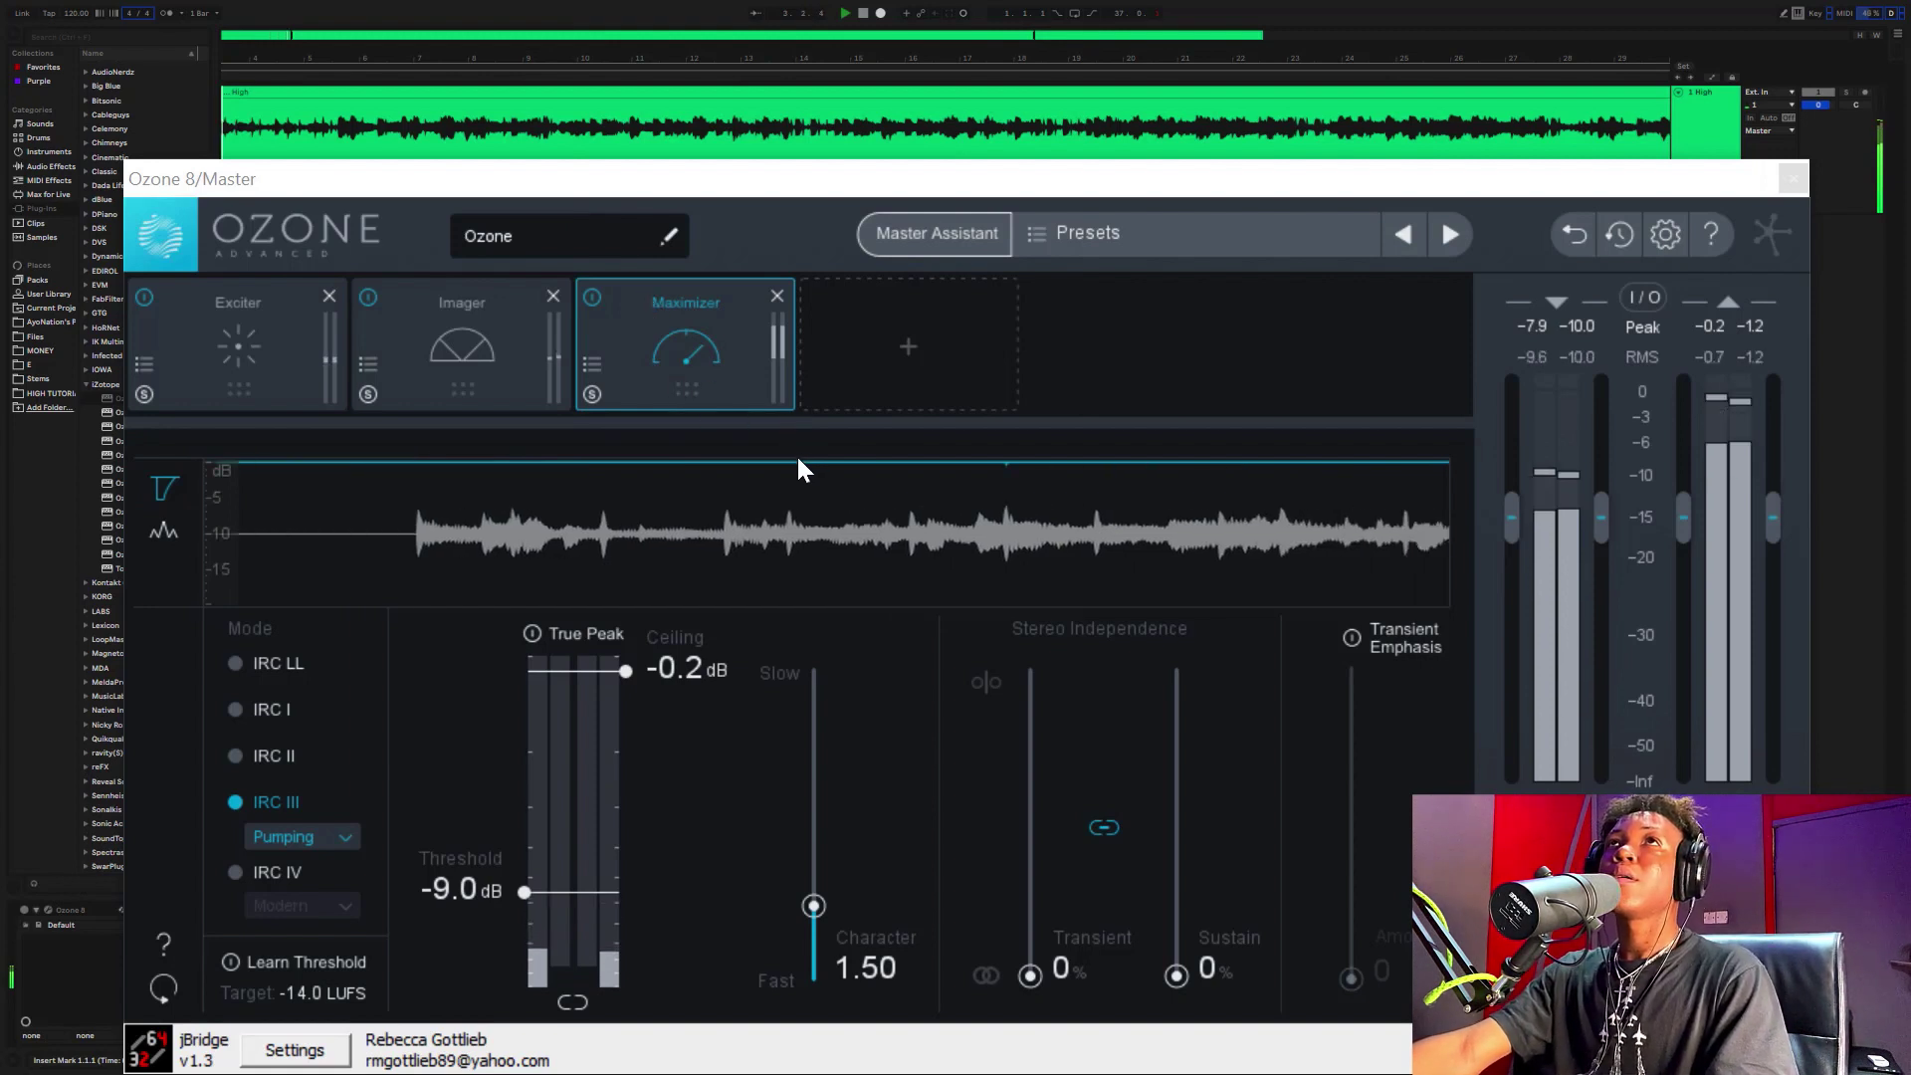
left_click_drag(588, 54, 637, 22)
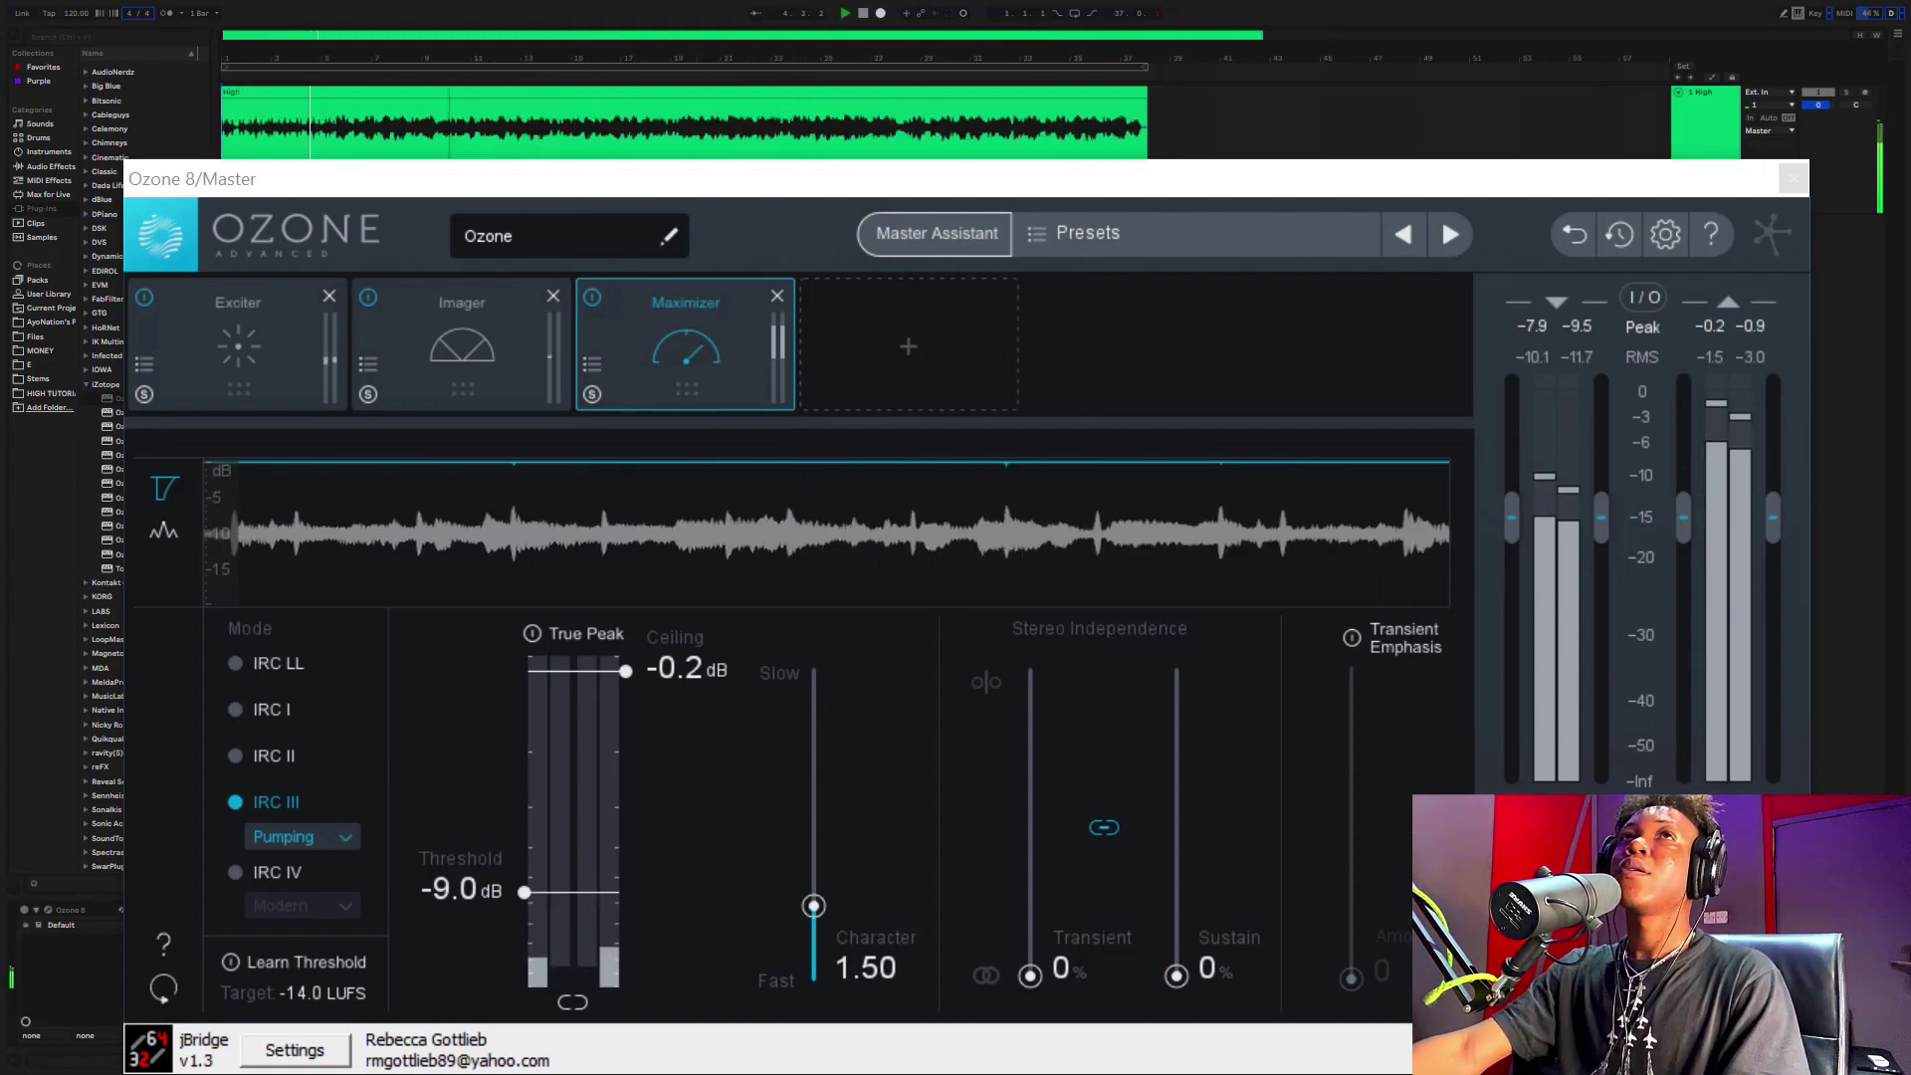
left_click(659, 67)
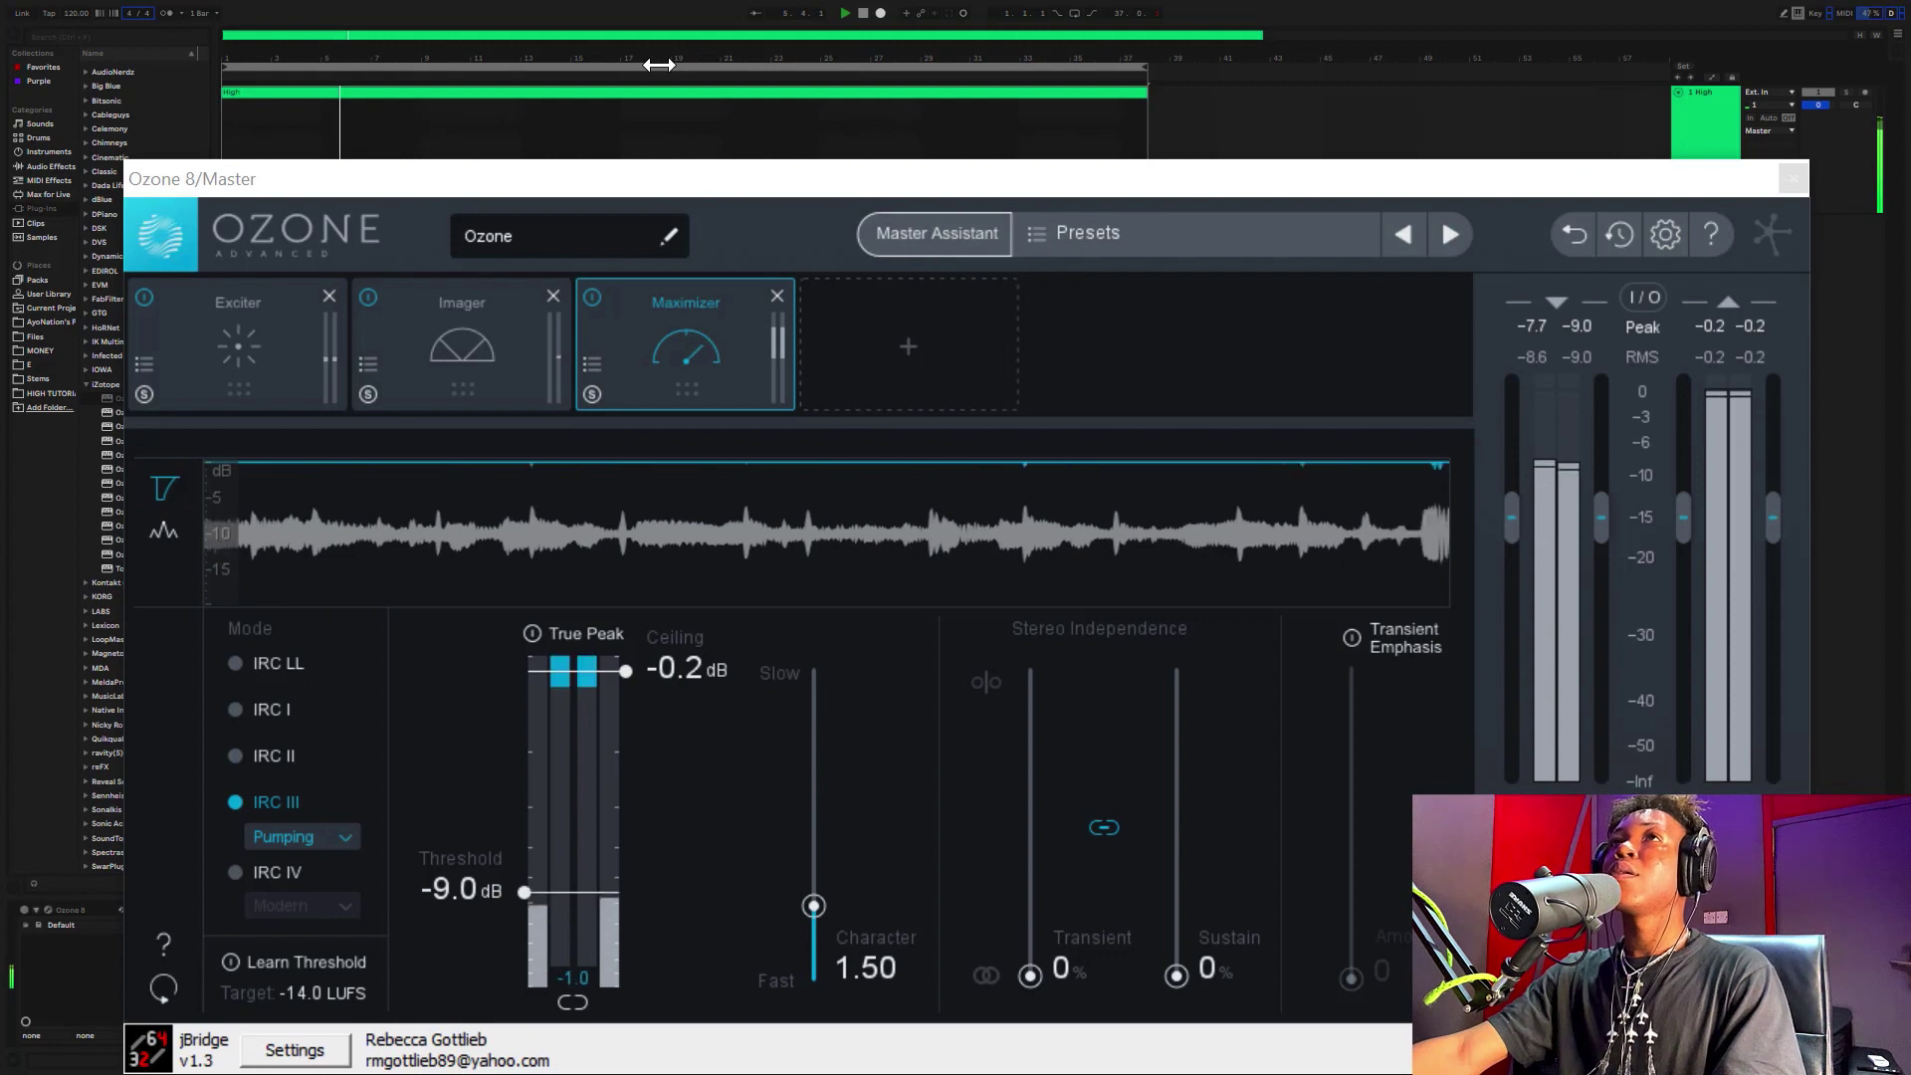
- Place the insert marker just after bar 10 during playback and move the Ozone 8 window clear of the High clip
left_click(1206, 191)
left_click_drag(1178, 180, 1262, 305)
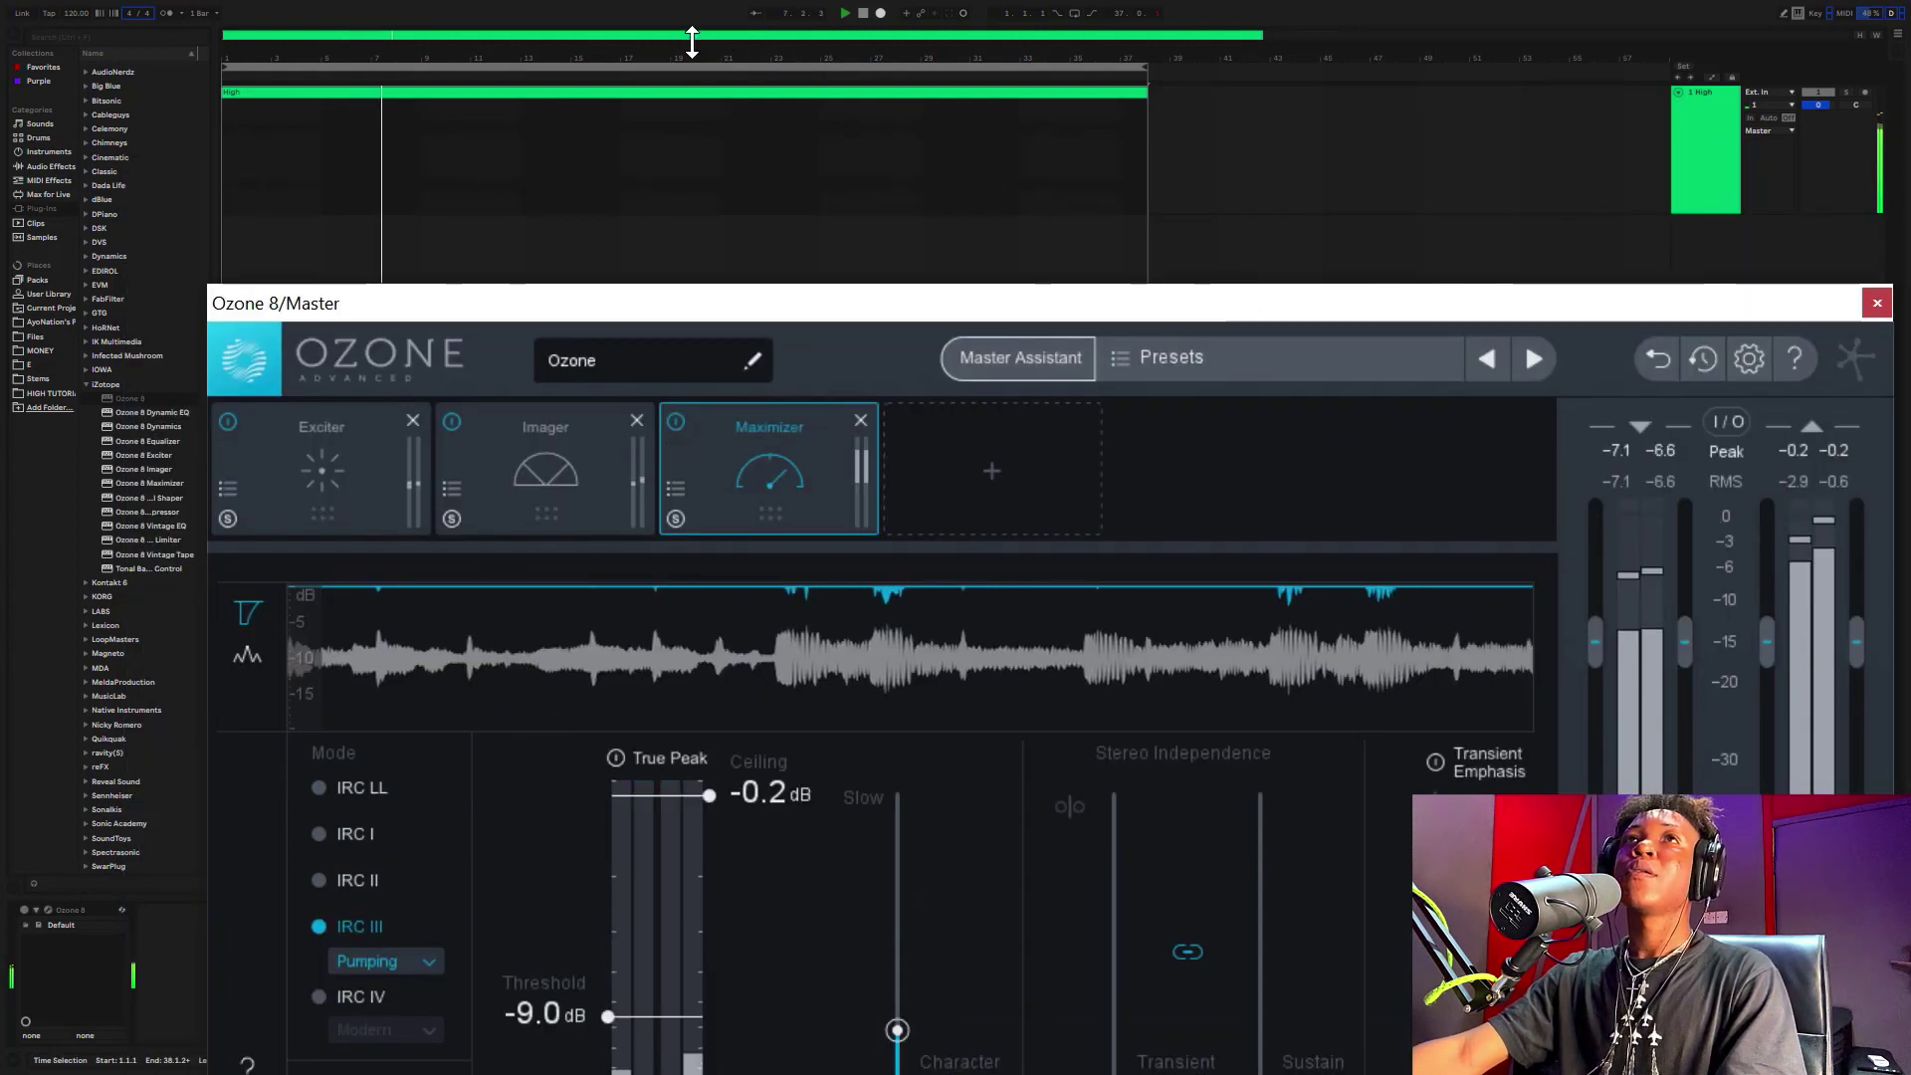
left_click(386, 249)
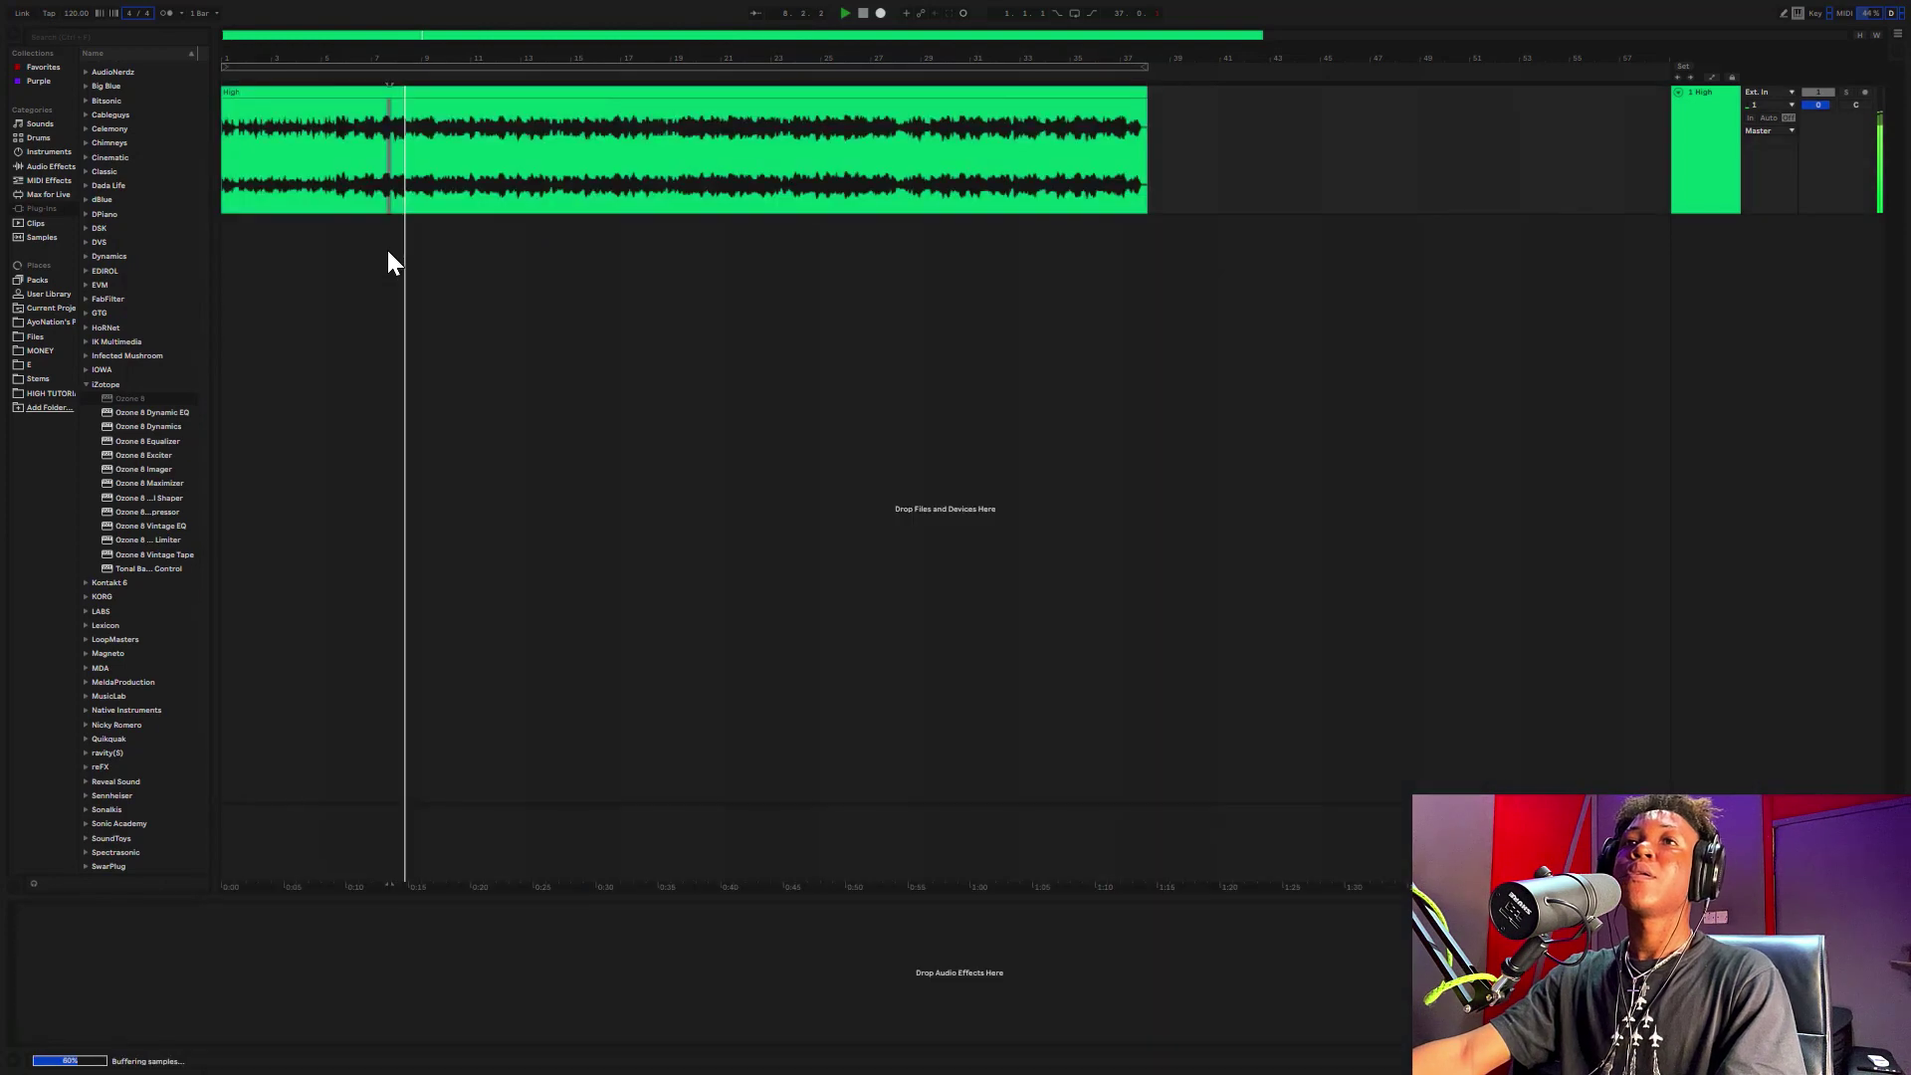
left_click(455, 858)
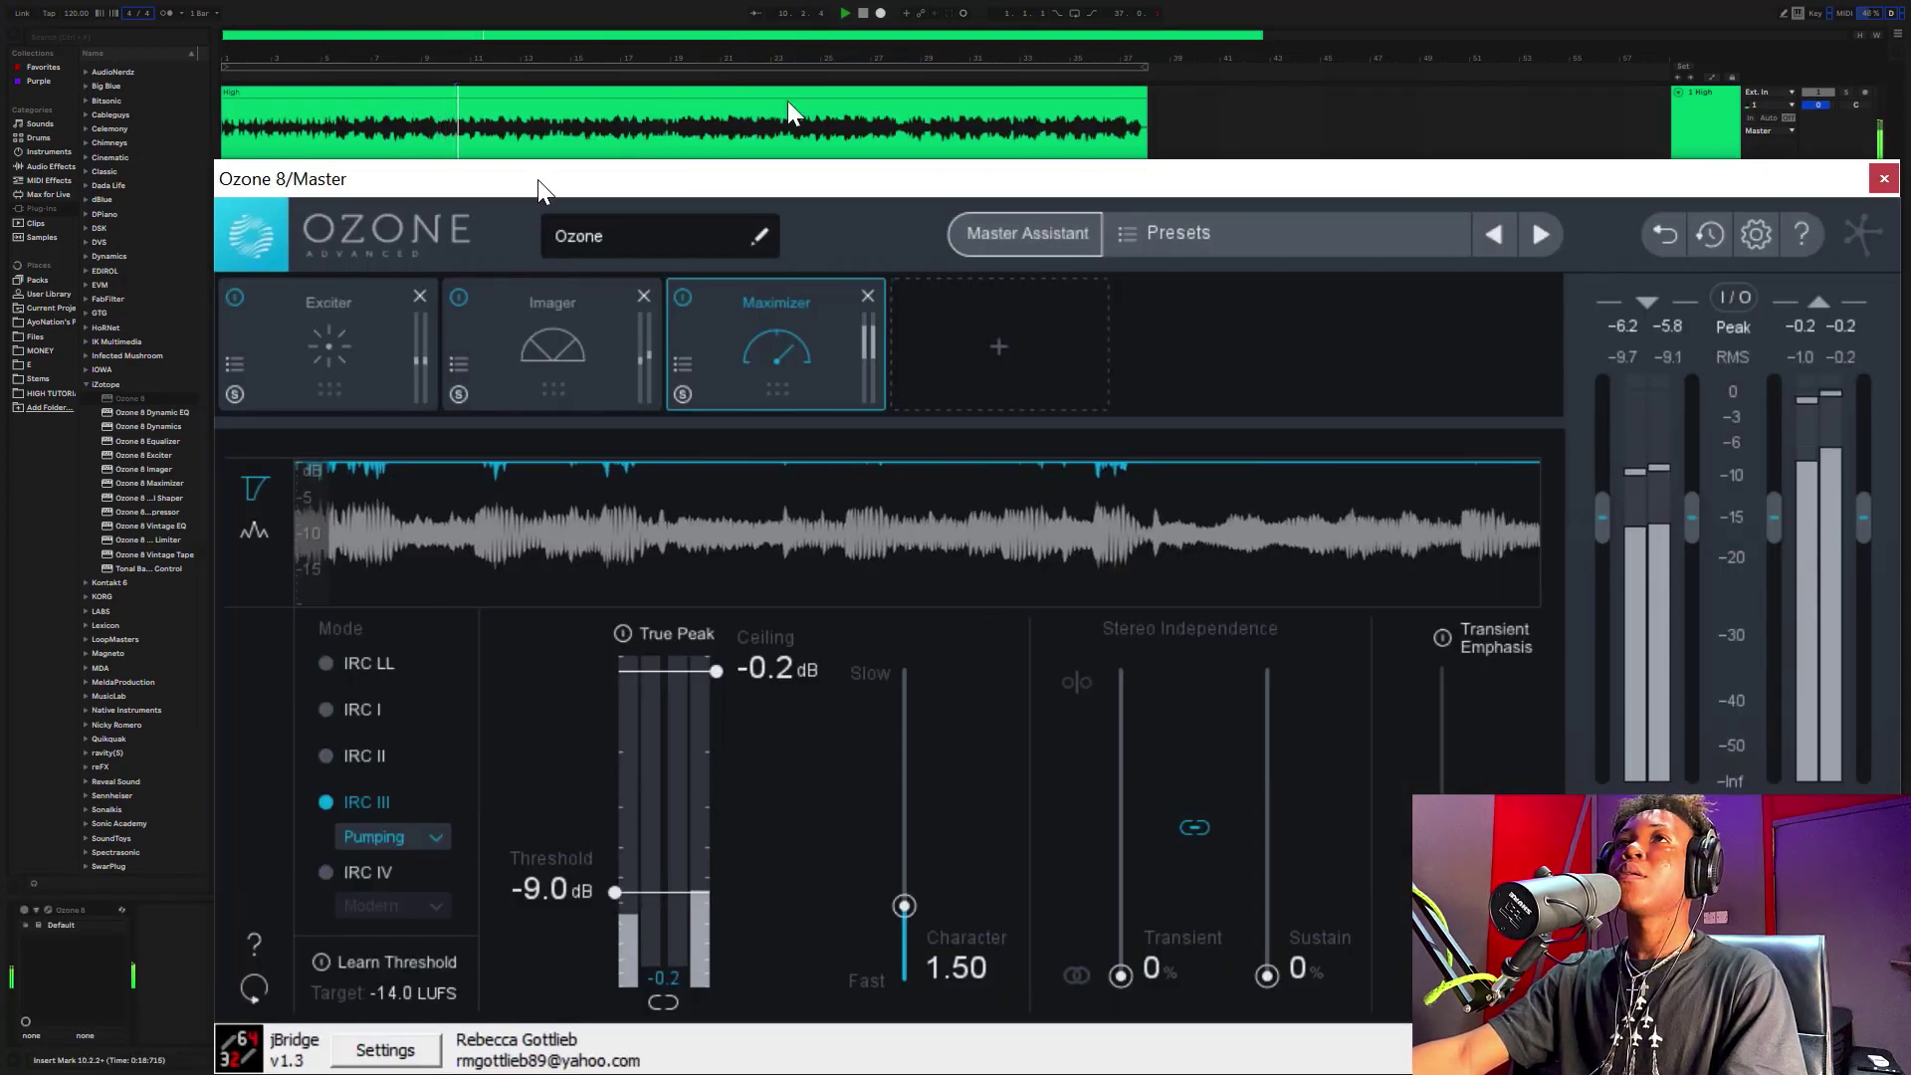
left_click_drag(528, 186, 958, 234)
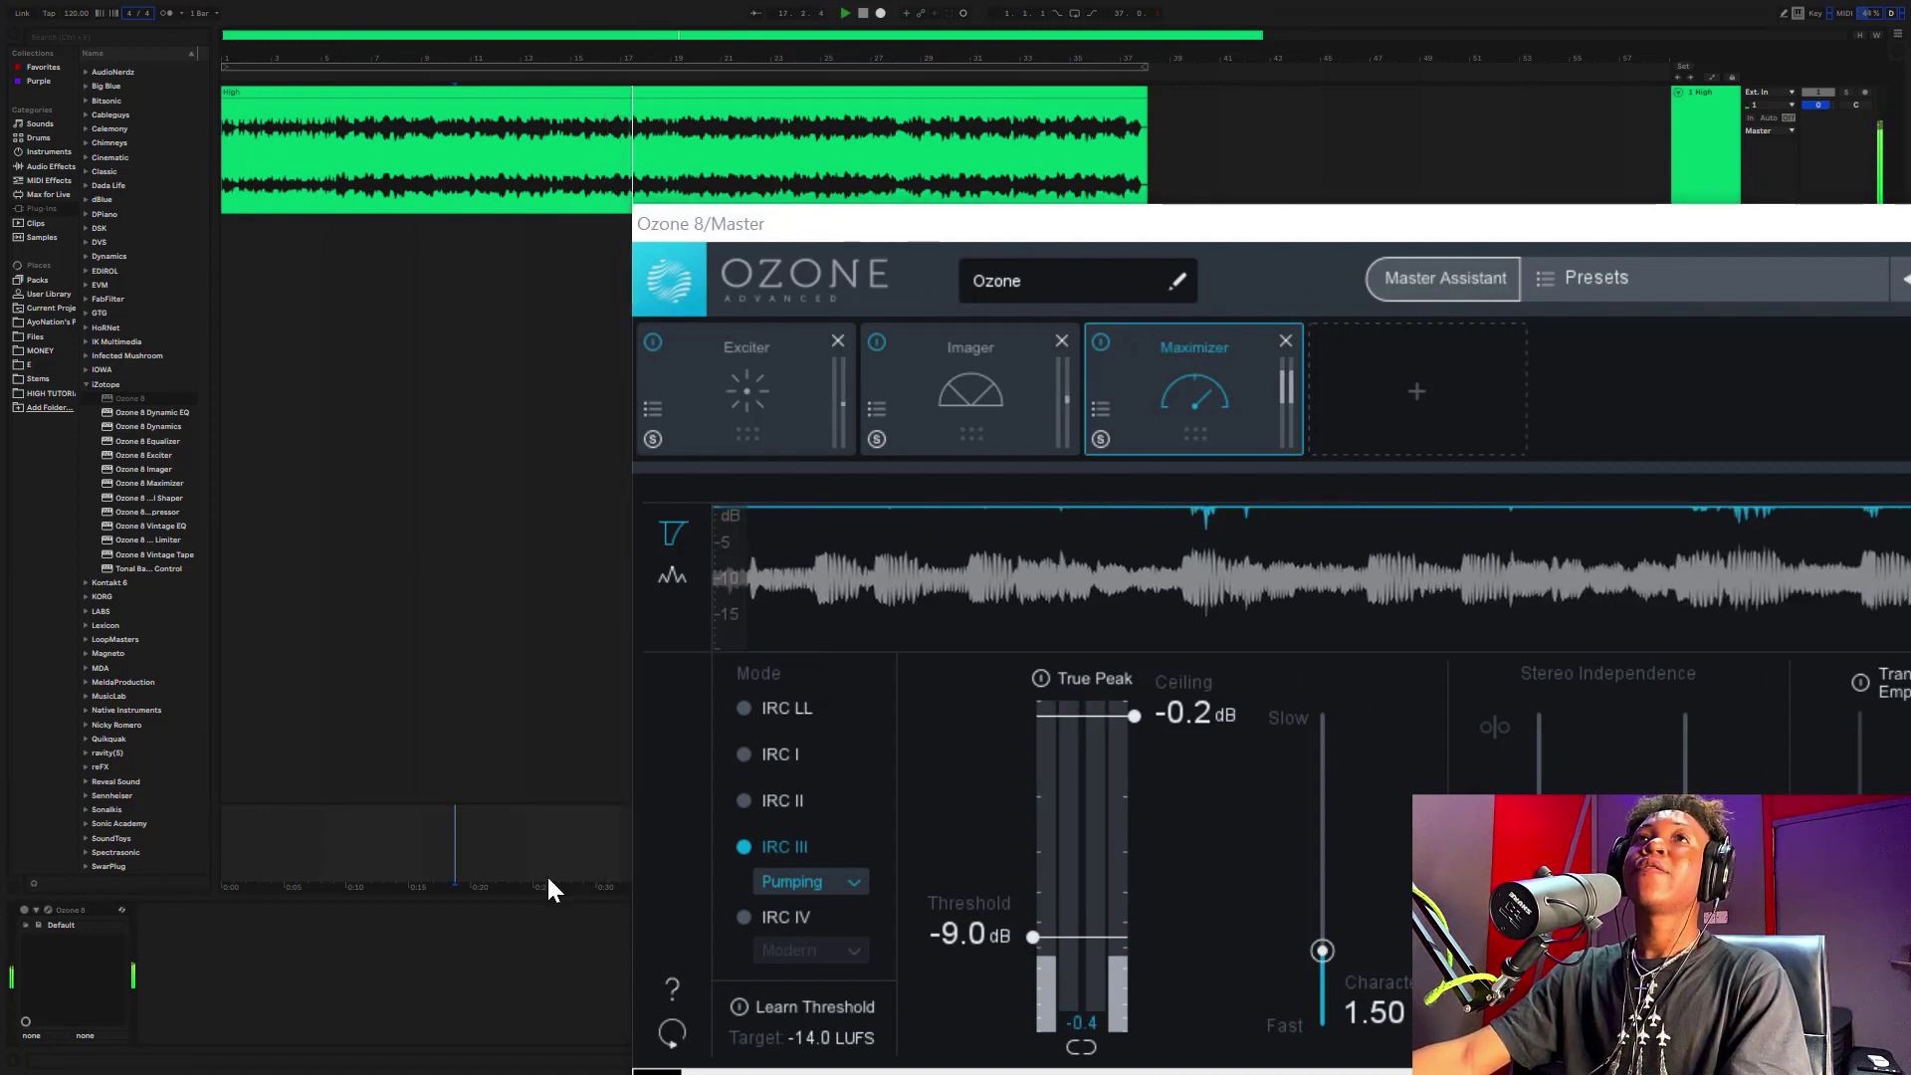
- Stop playback, replay the mix from just after bar 10 to hear the Maximizer working, and stop again
key("space")
left_click(452, 844)
key("space")
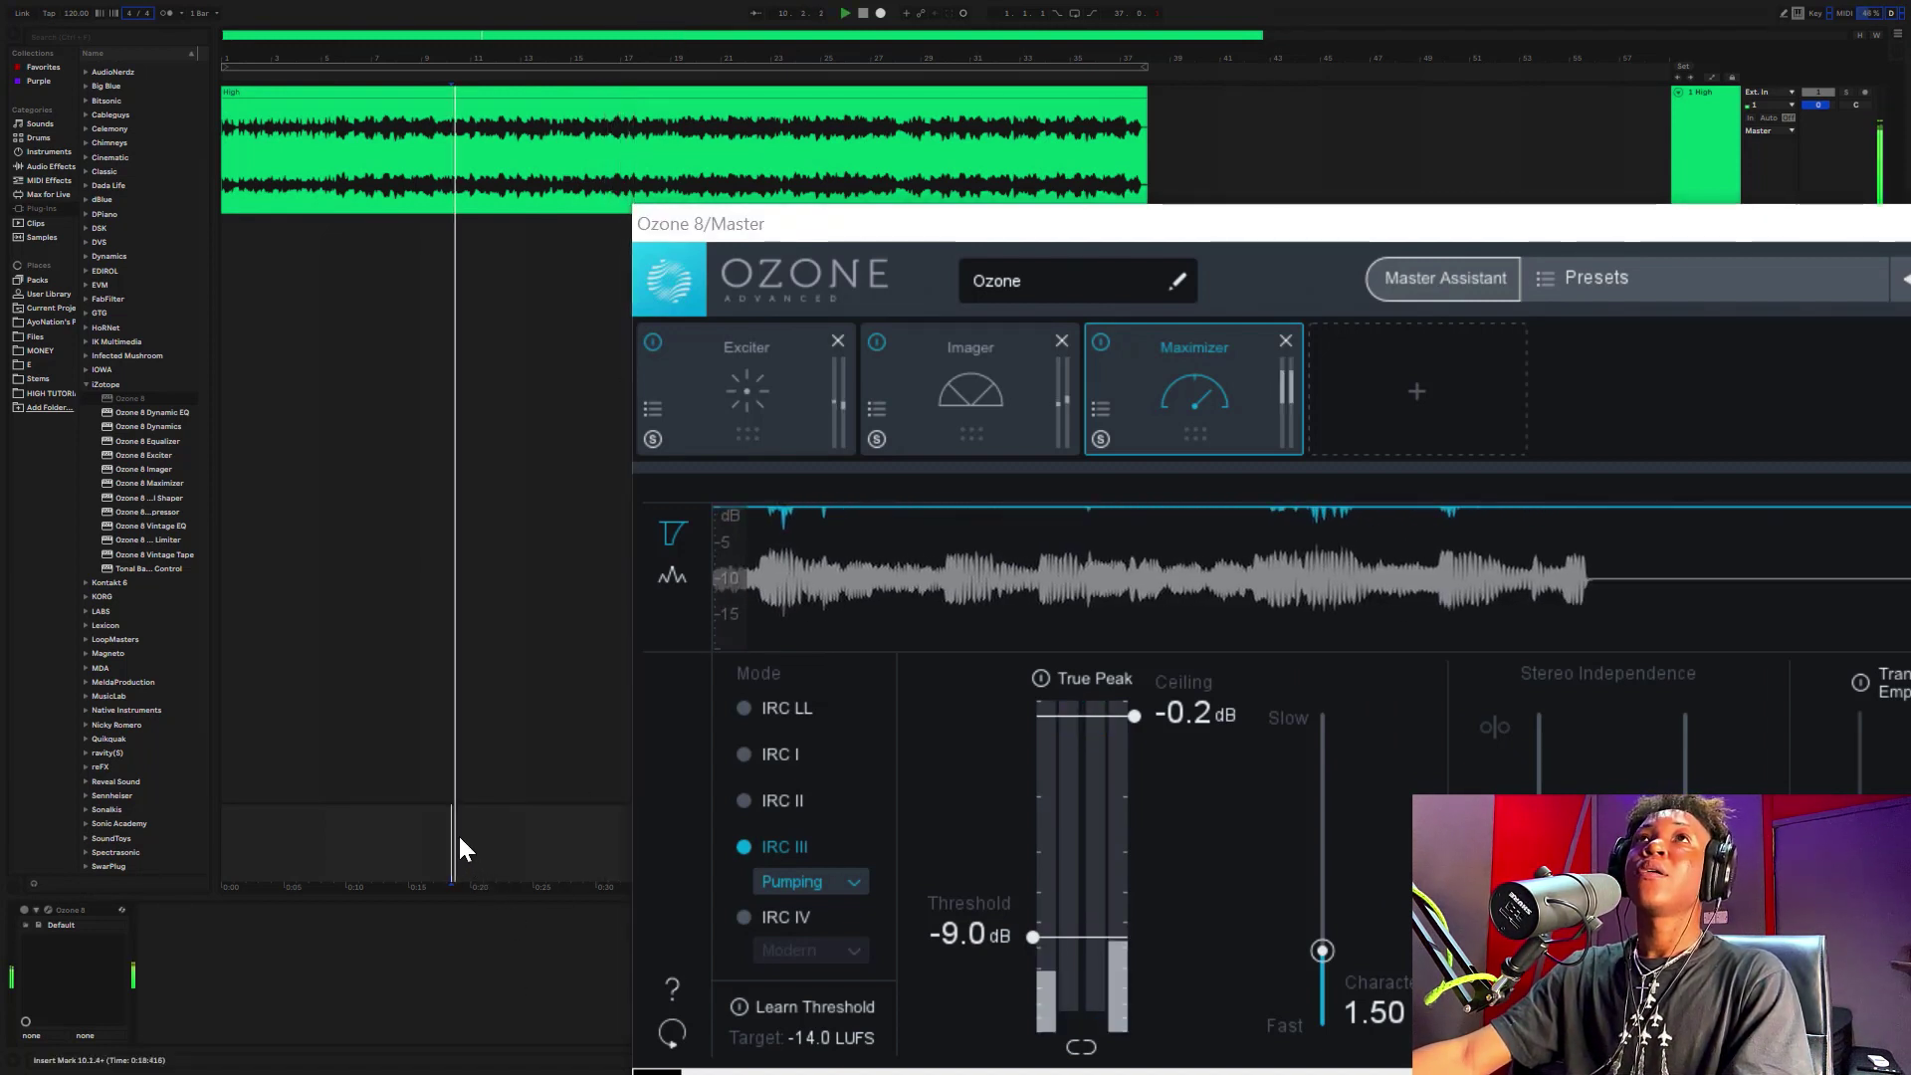
key("space")
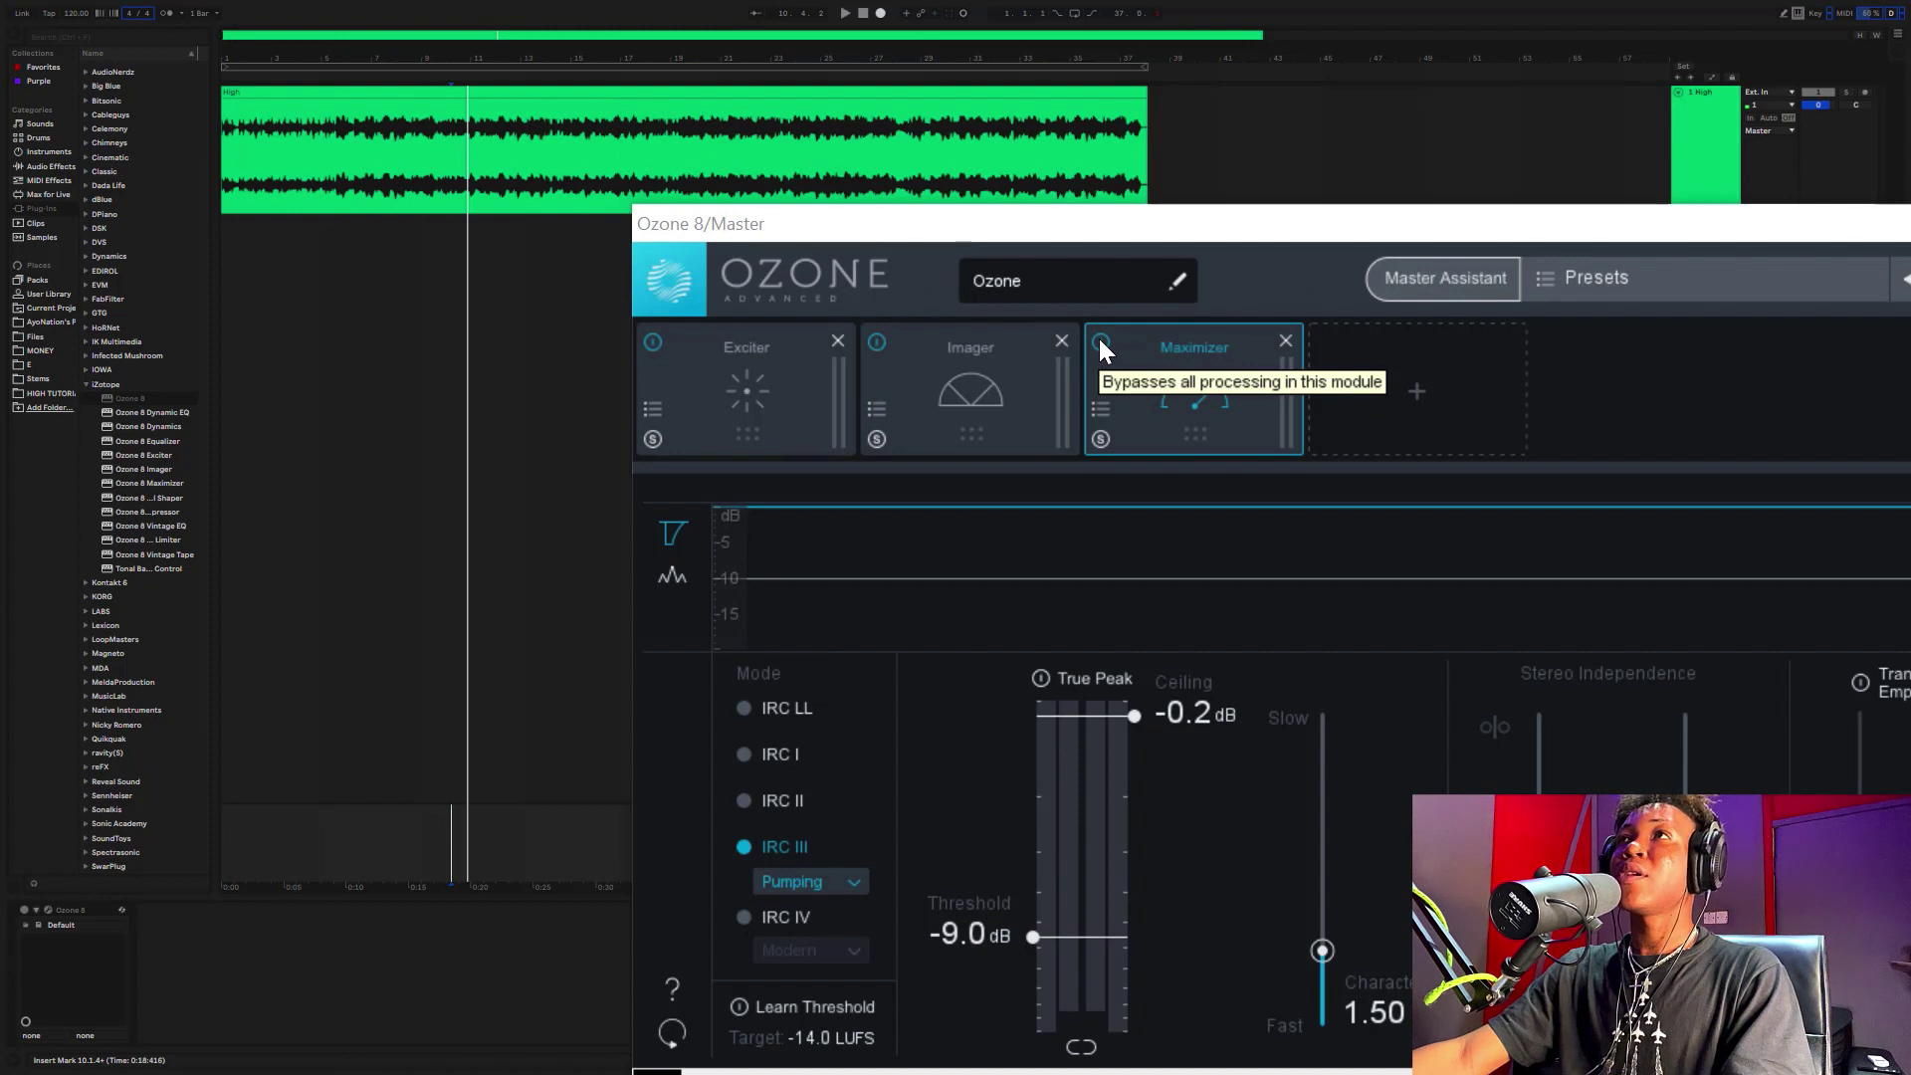
- Audition the mix with the Maximizer bypassed, re-enable the module and continue playback to compare the limited sound
left_click(1100, 343)
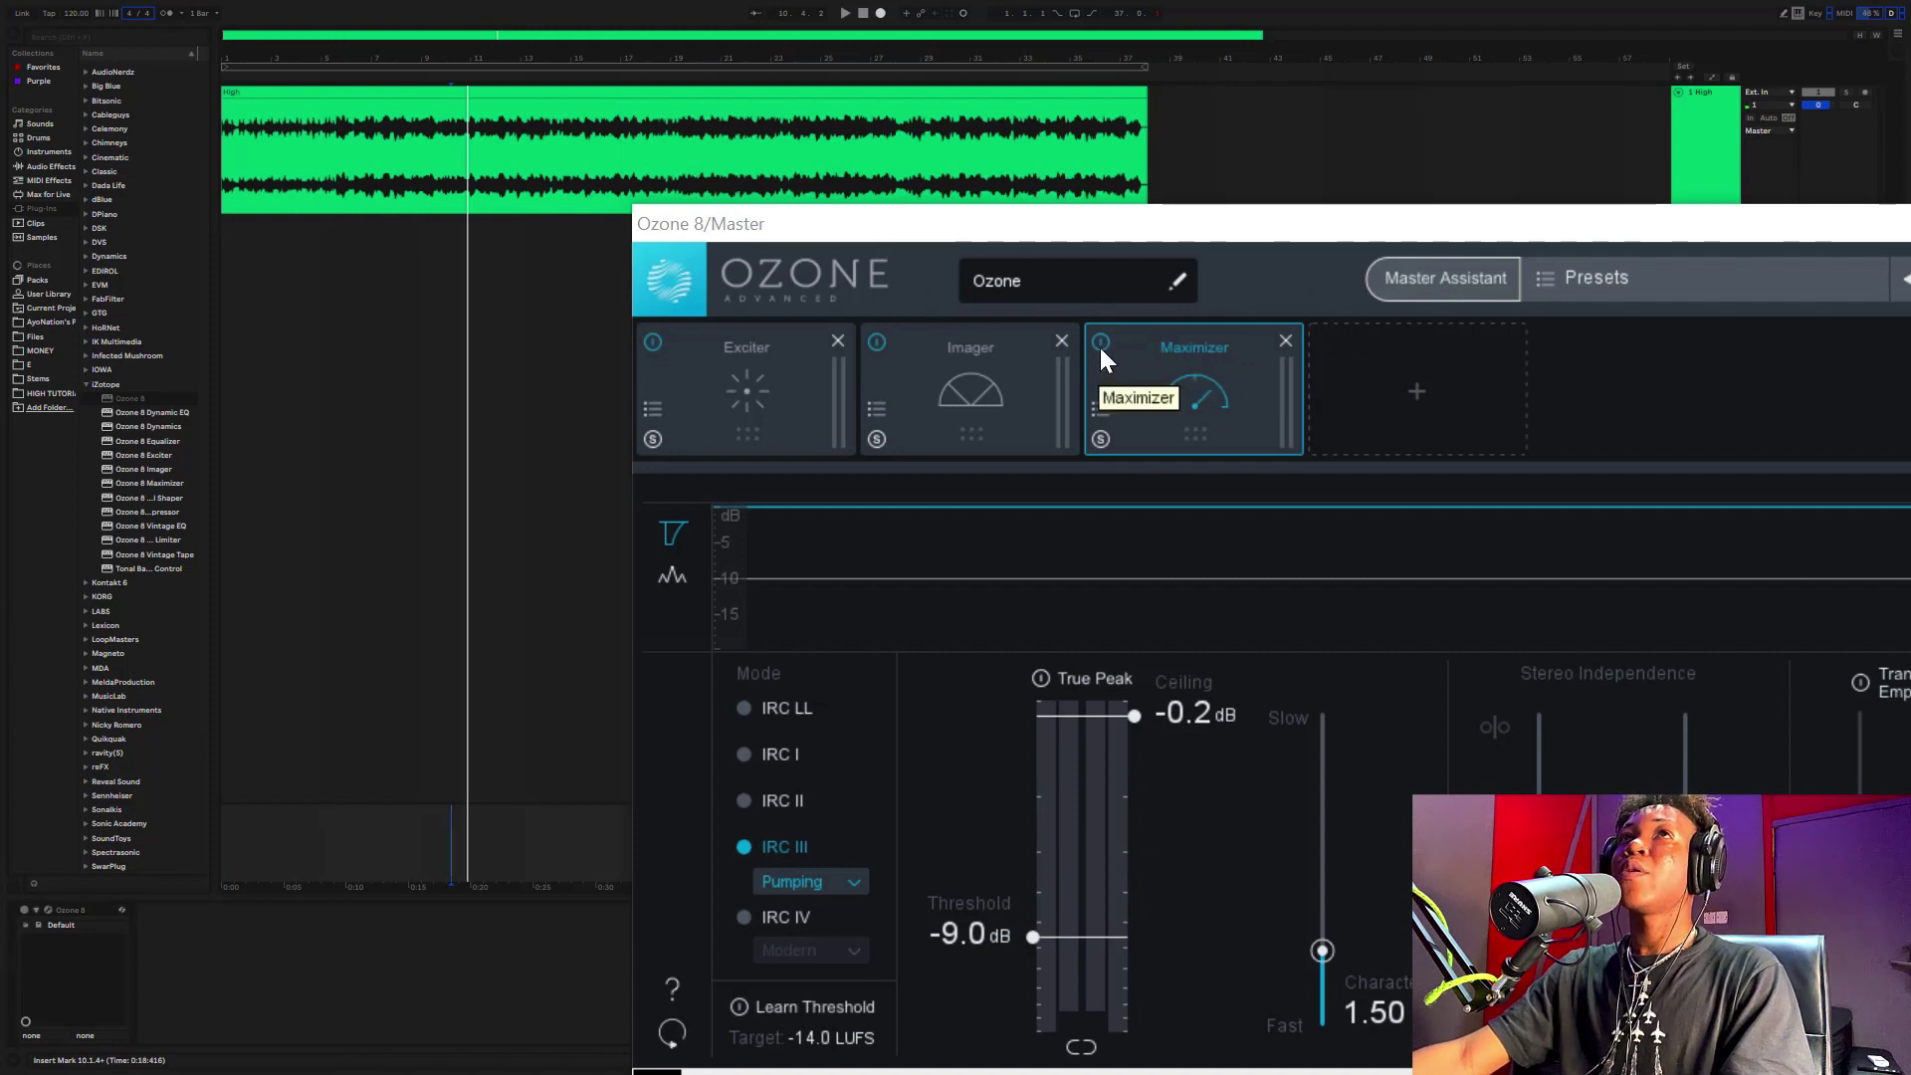
left_click(1101, 345)
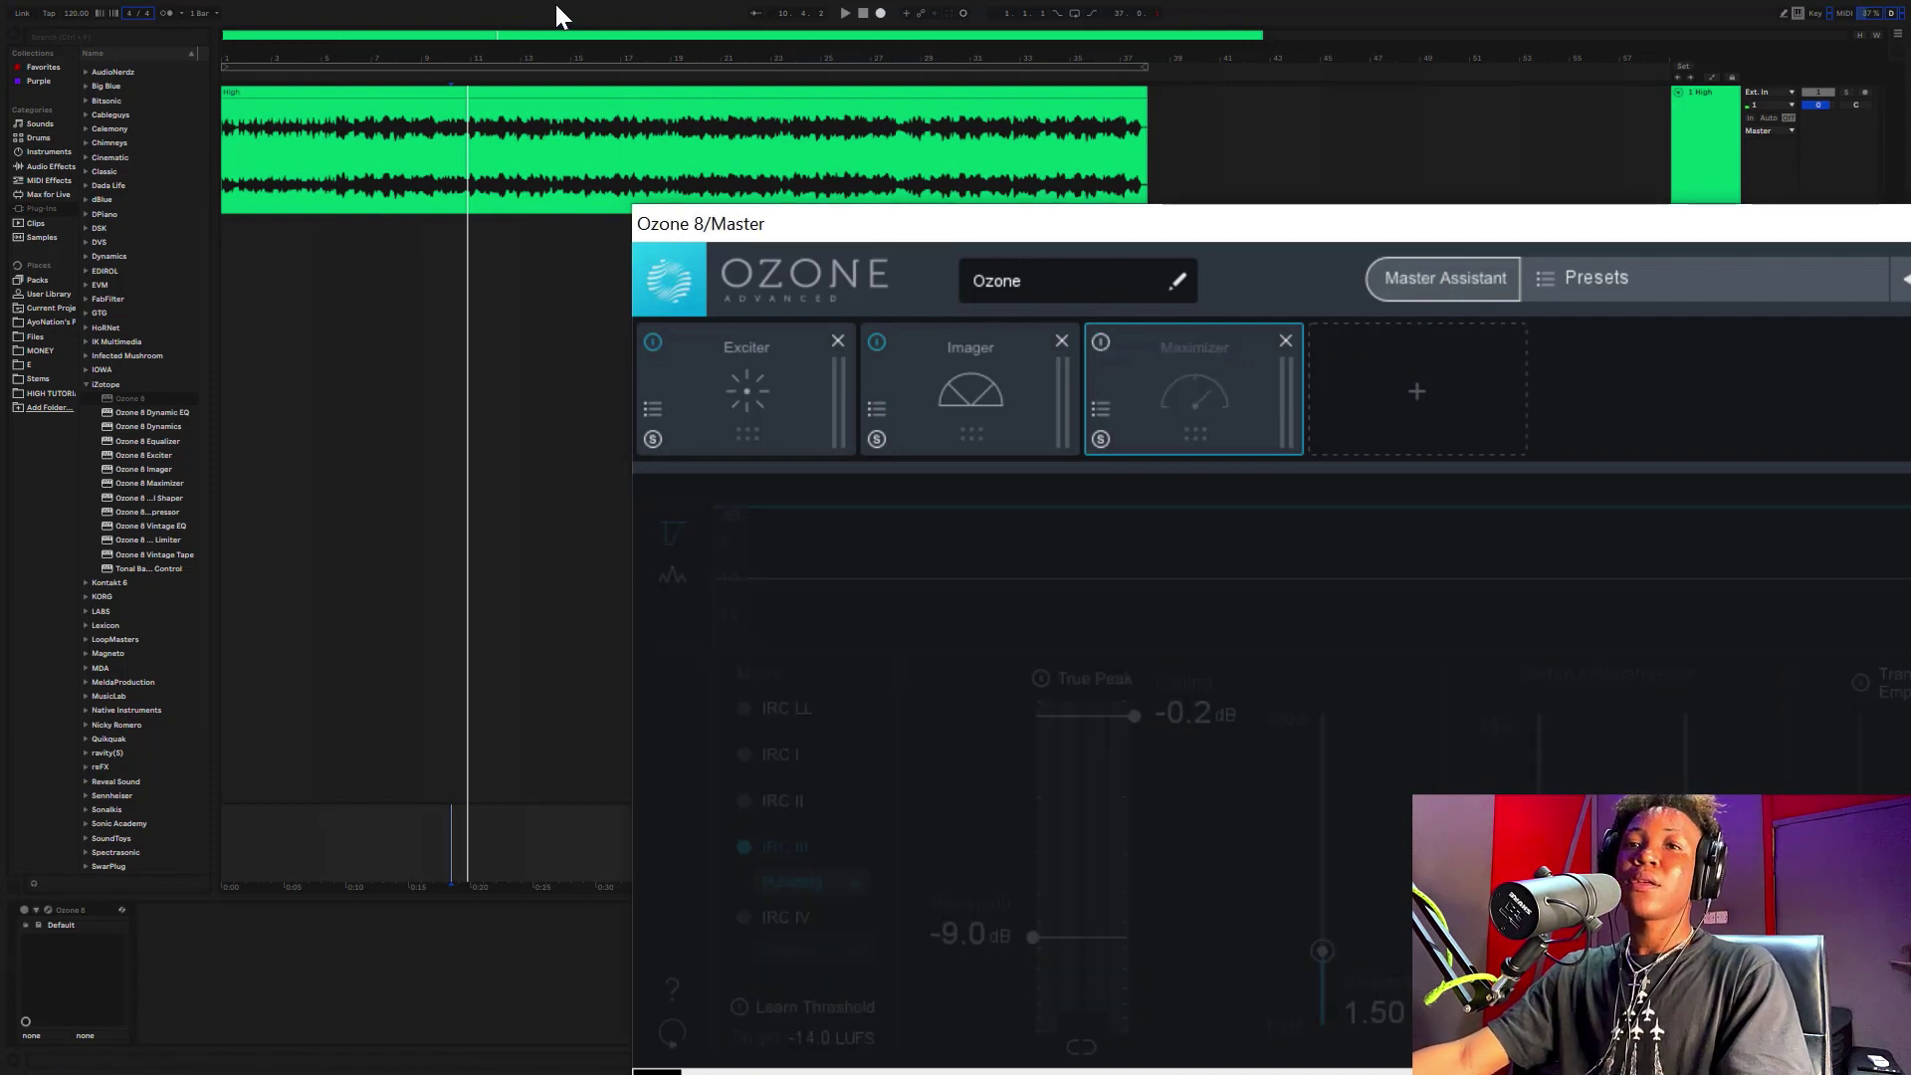
key("space")
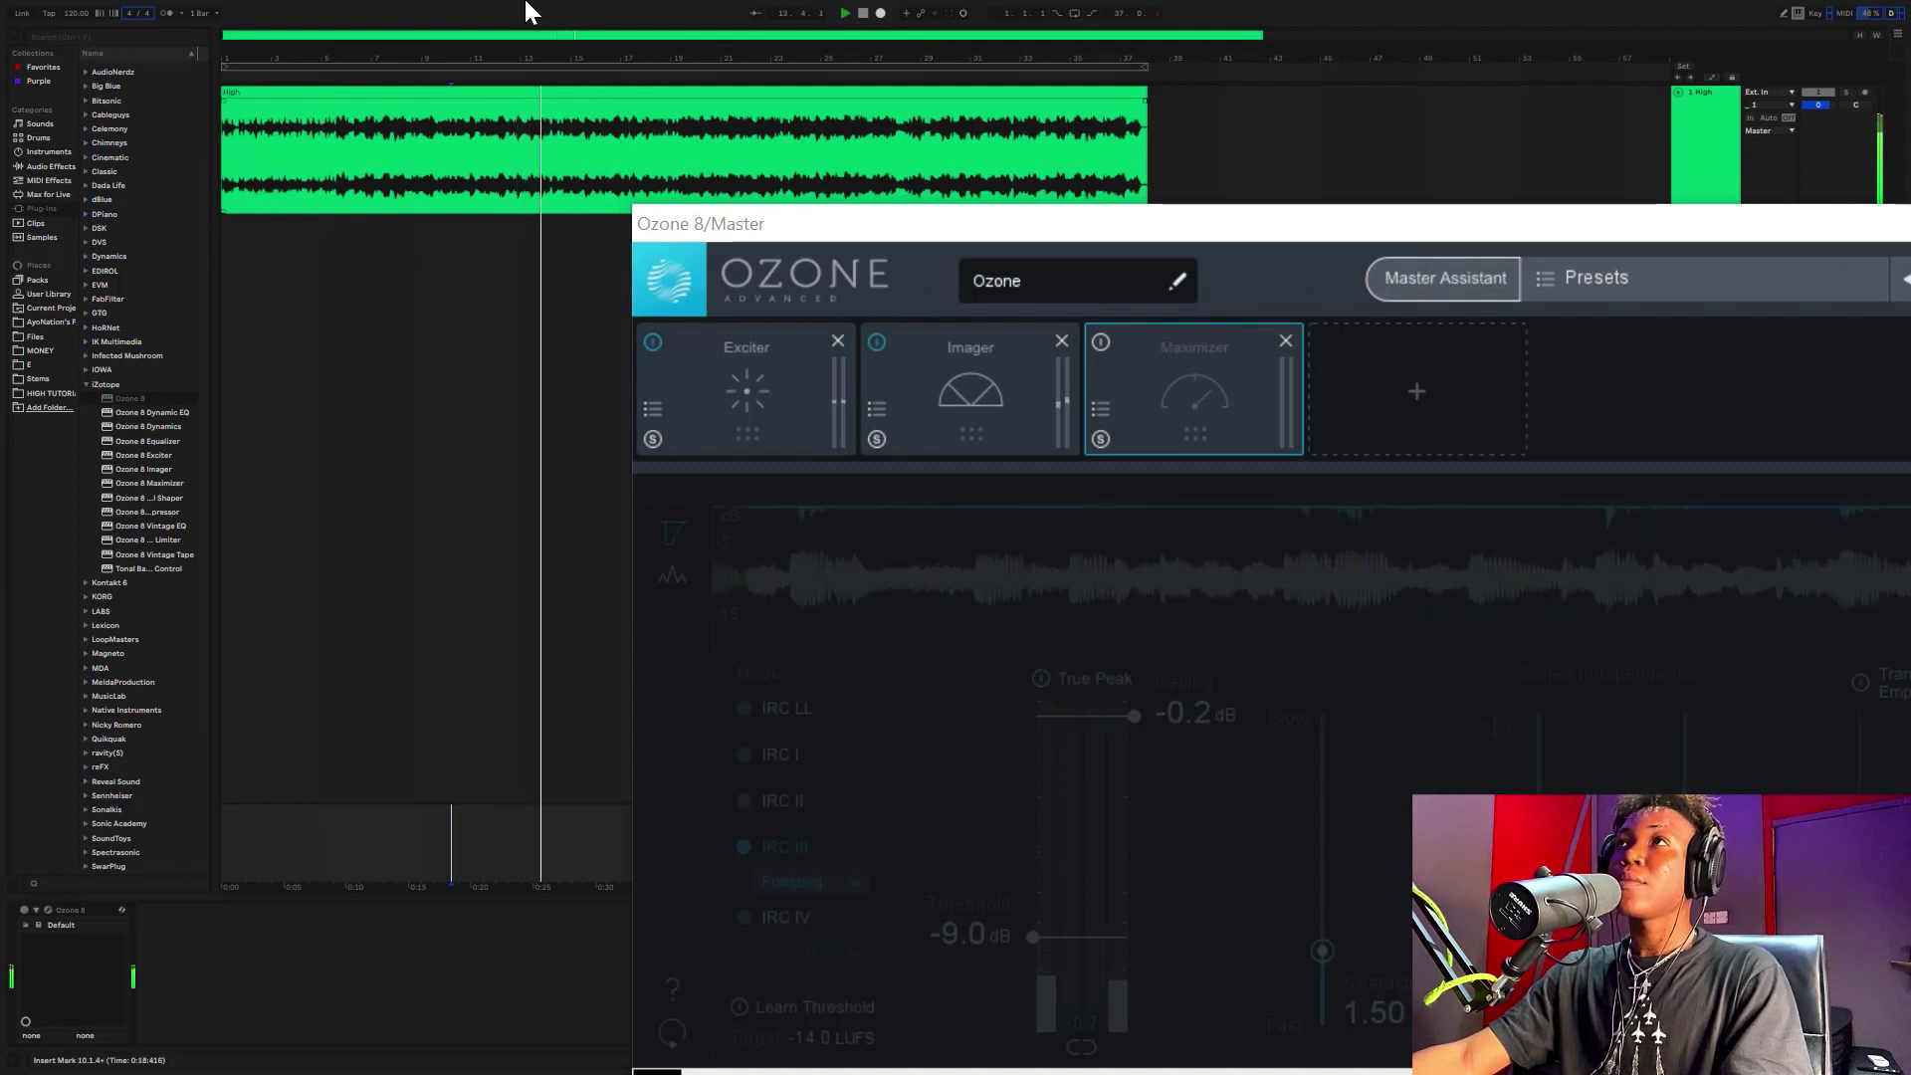
key("space")
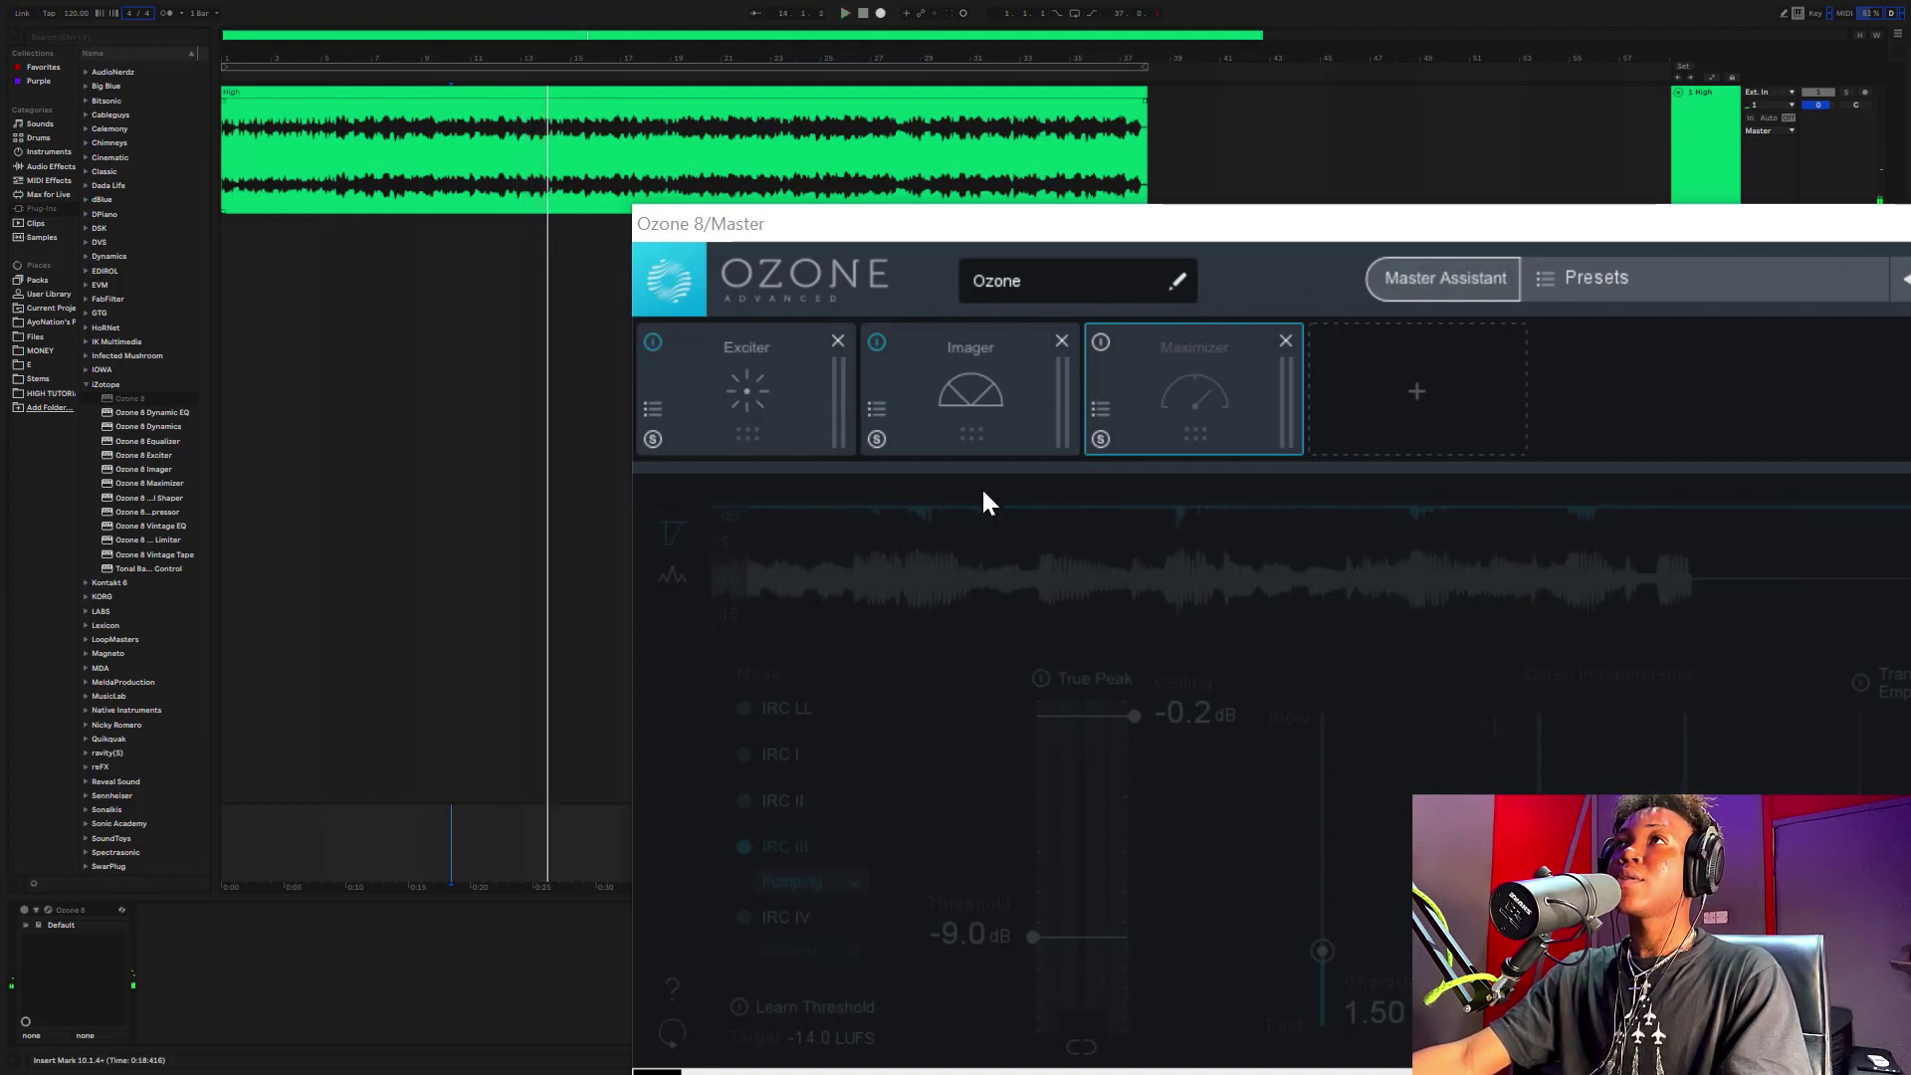
left_click(1102, 344)
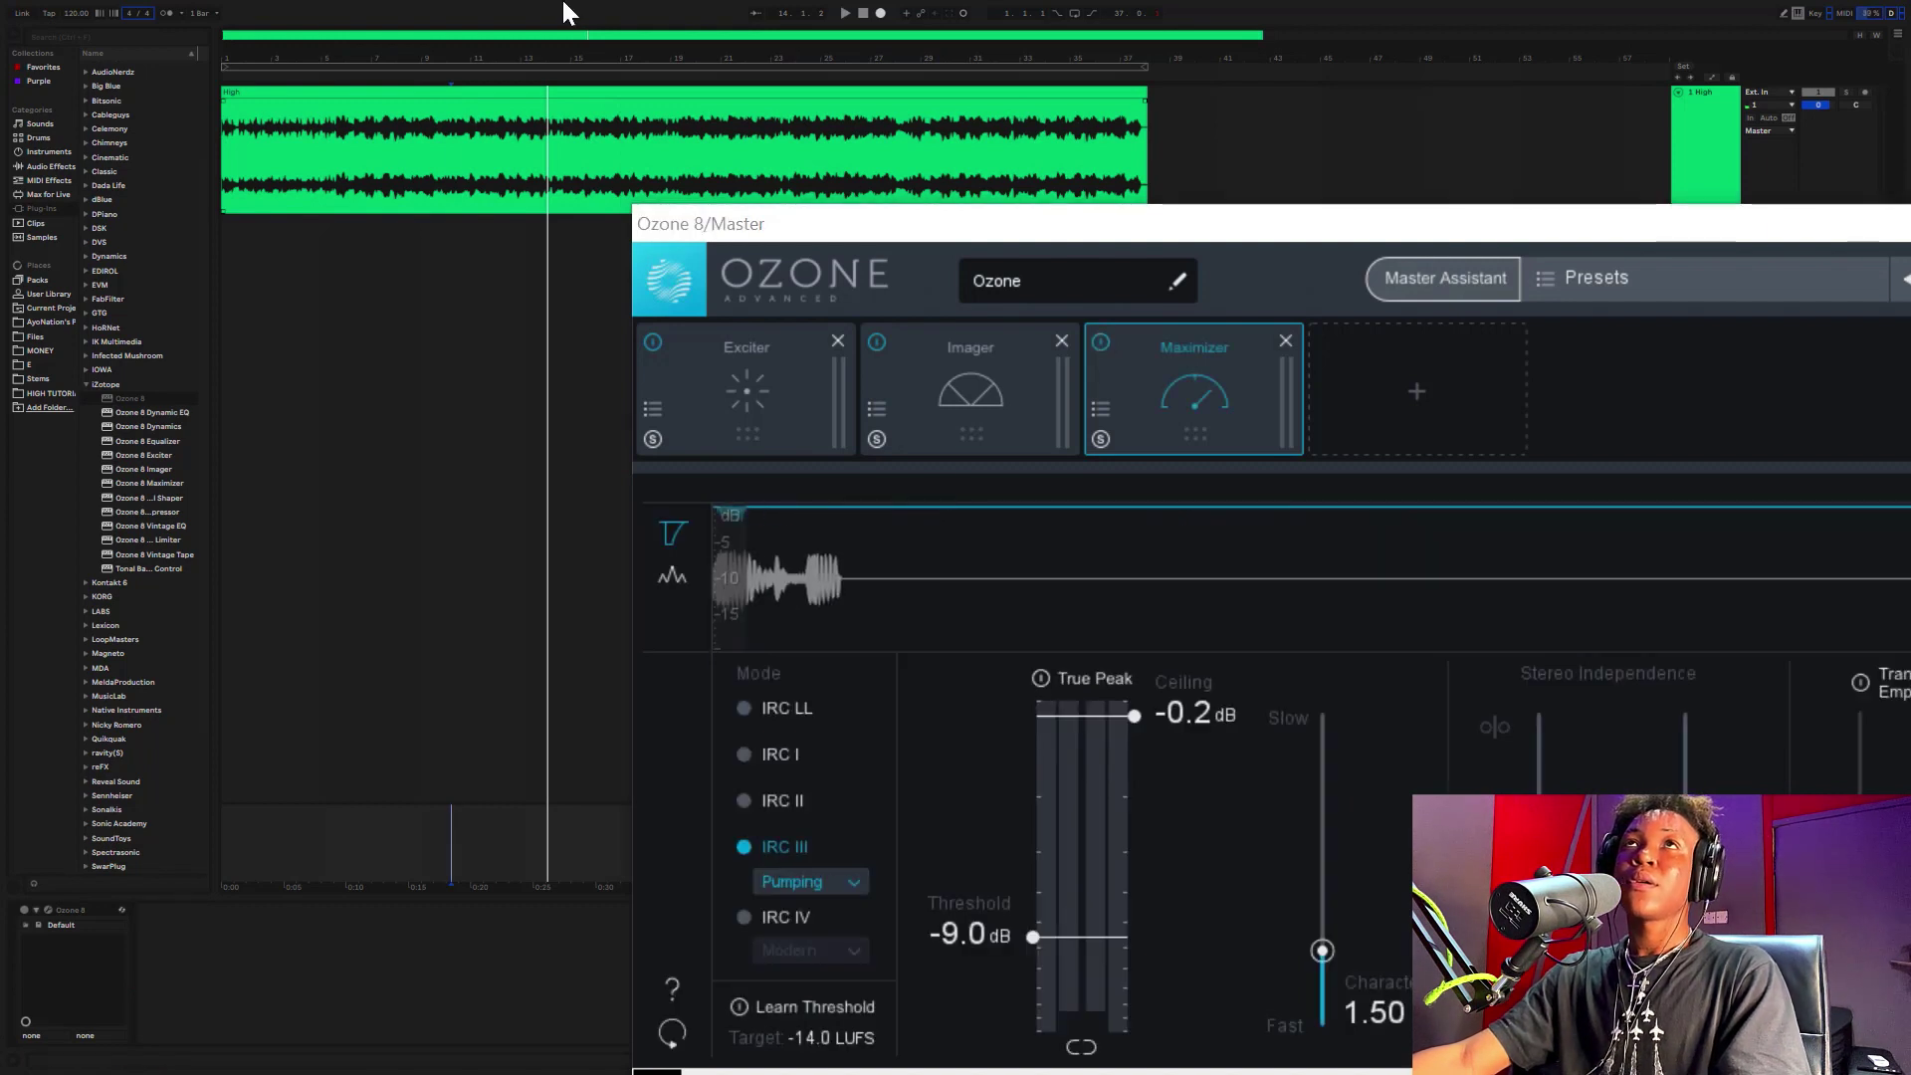
key("space")
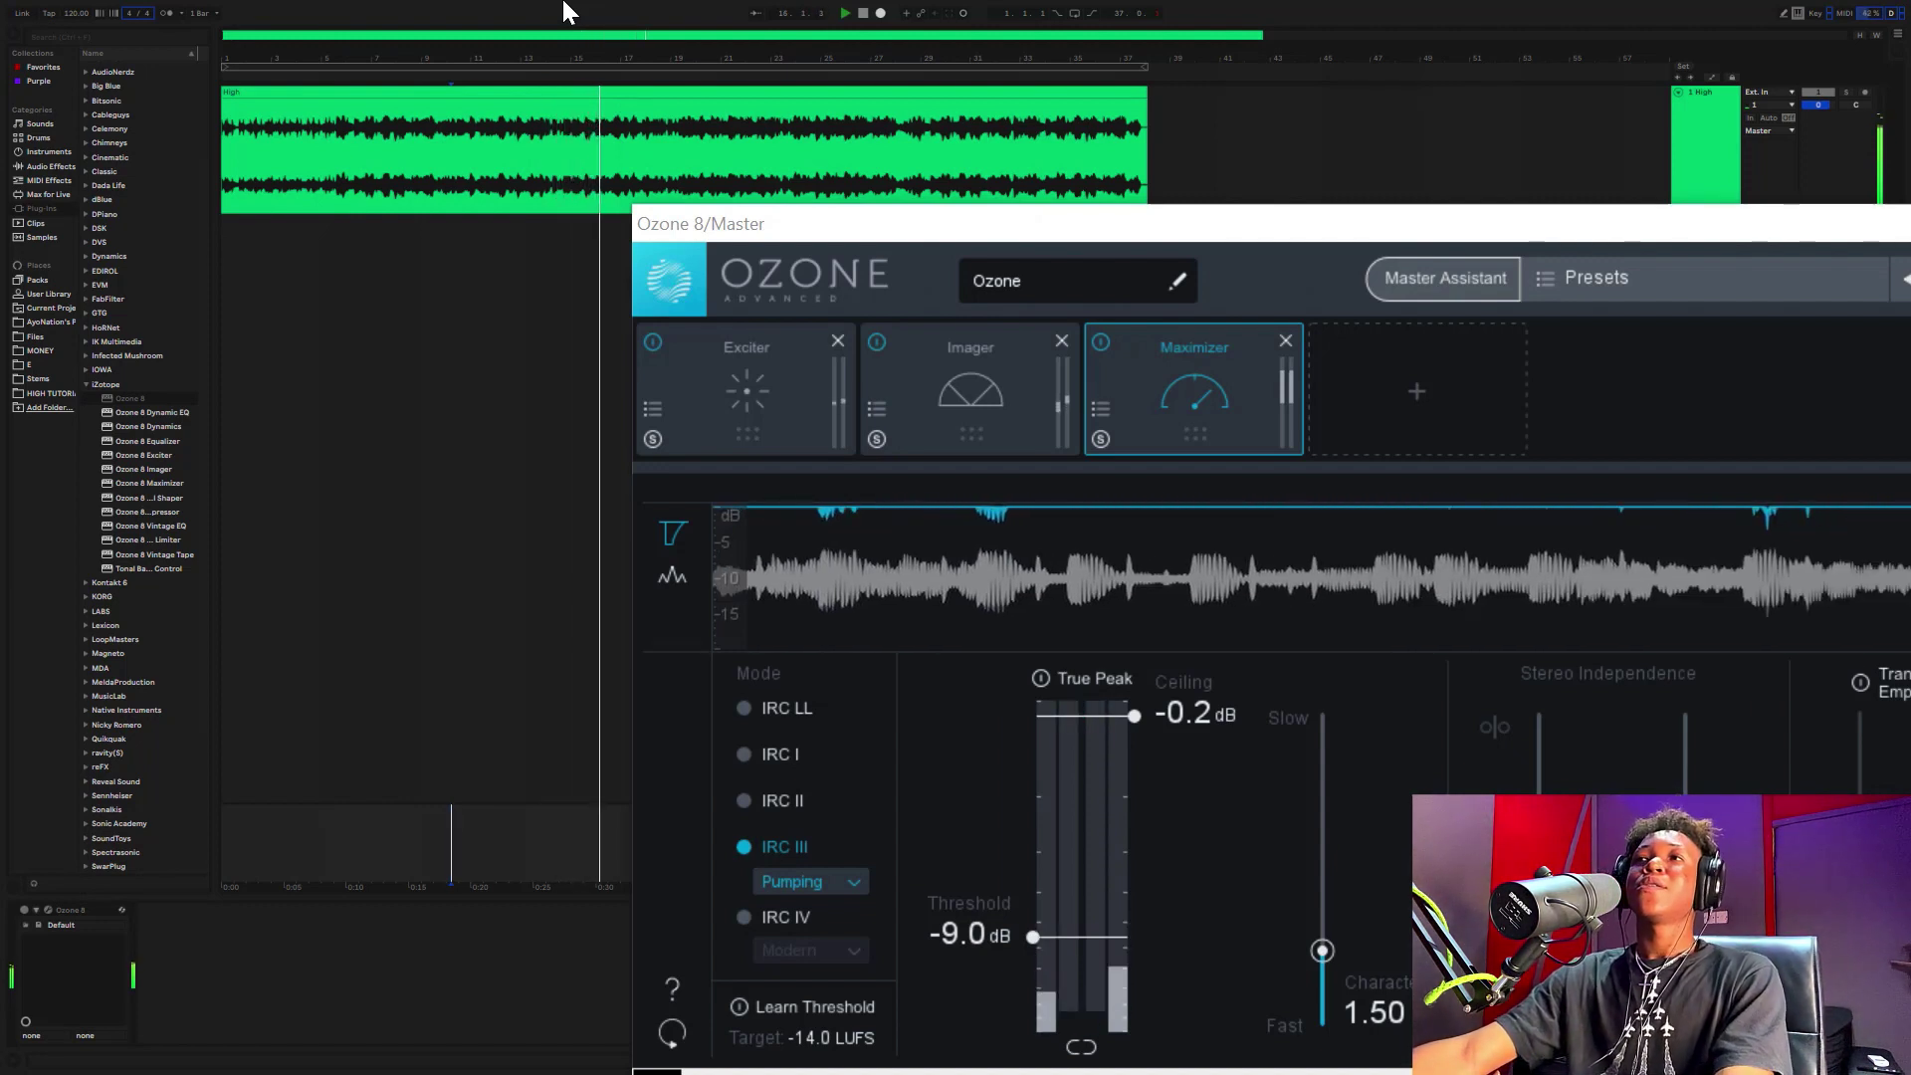
- Move the Ozone 8 window until its far edge is in view and close the plug-in window
left_click_drag(763, 225, 703, 227)
left_click_drag(1195, 229, 887, 229)
left_click_drag(1728, 225, 1591, 226)
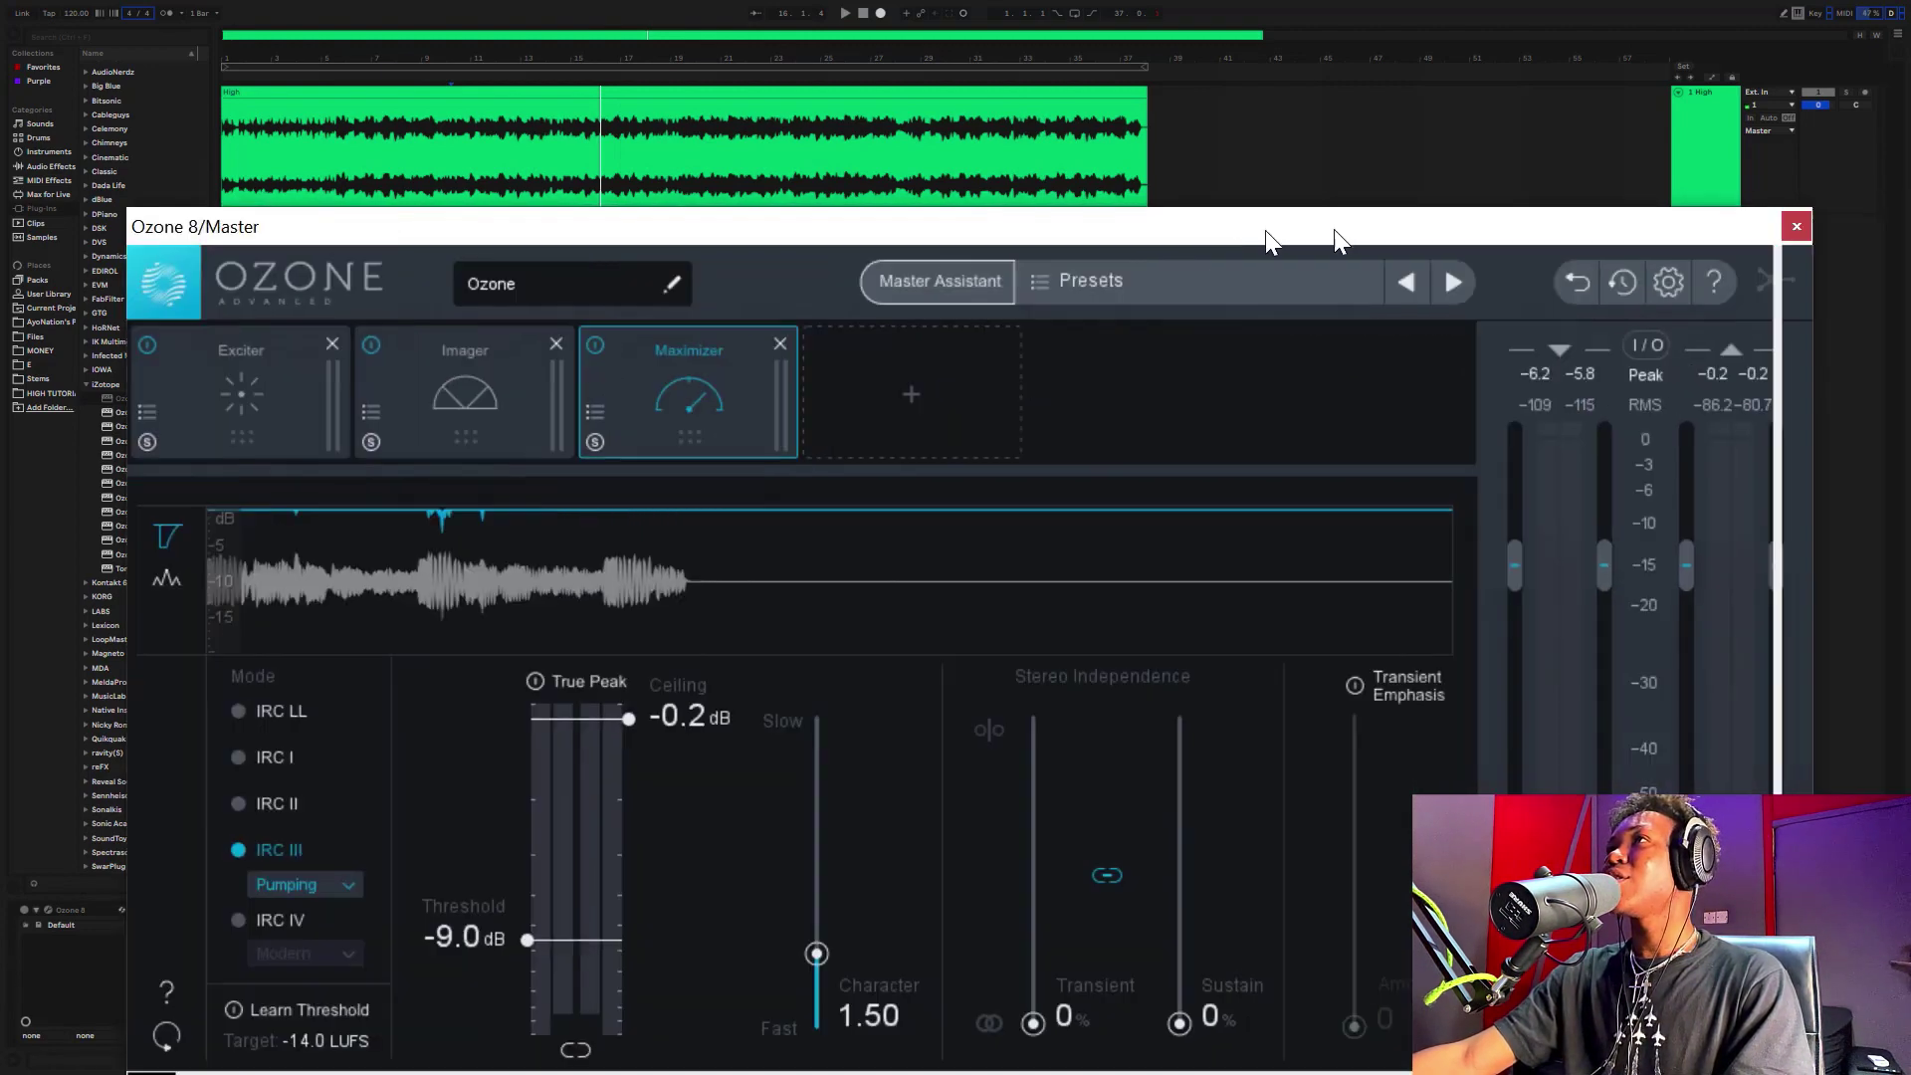
left_click_drag(1738, 225, 1414, 230)
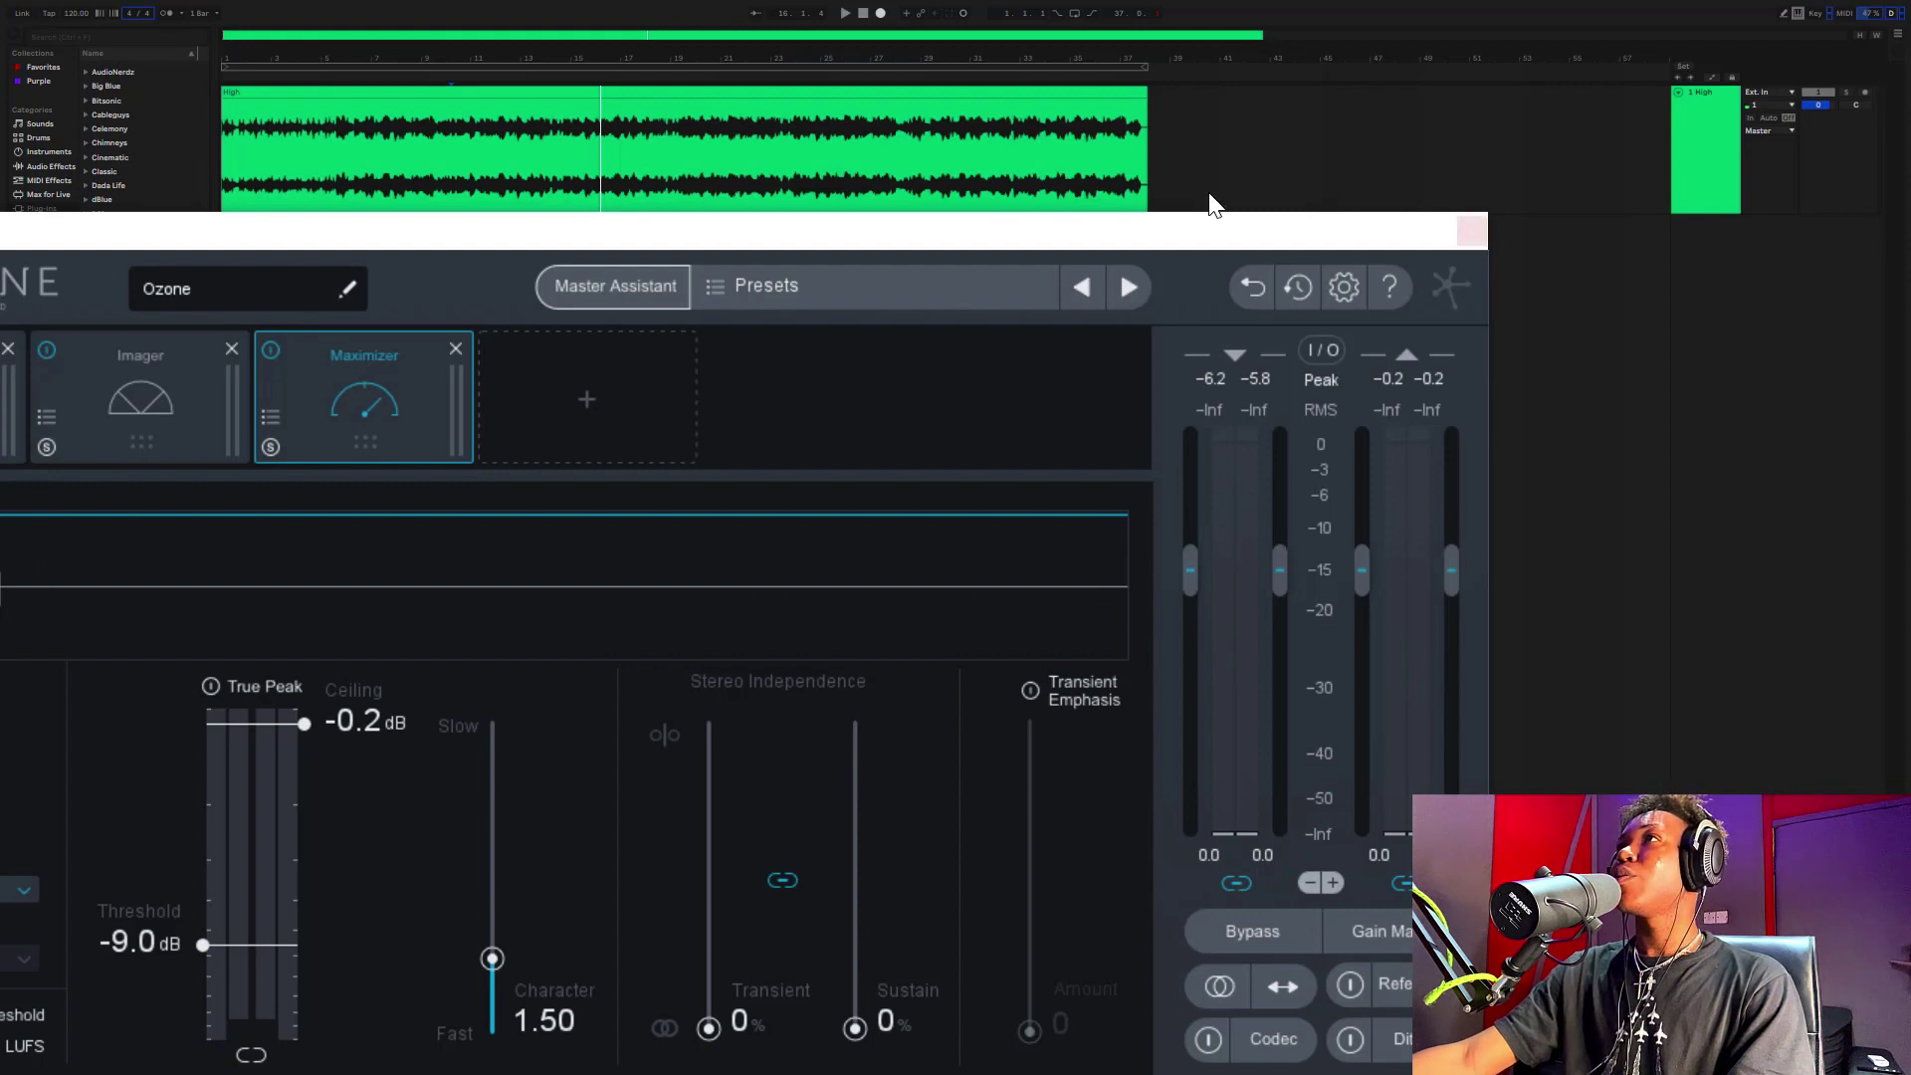
left_click(1475, 231)
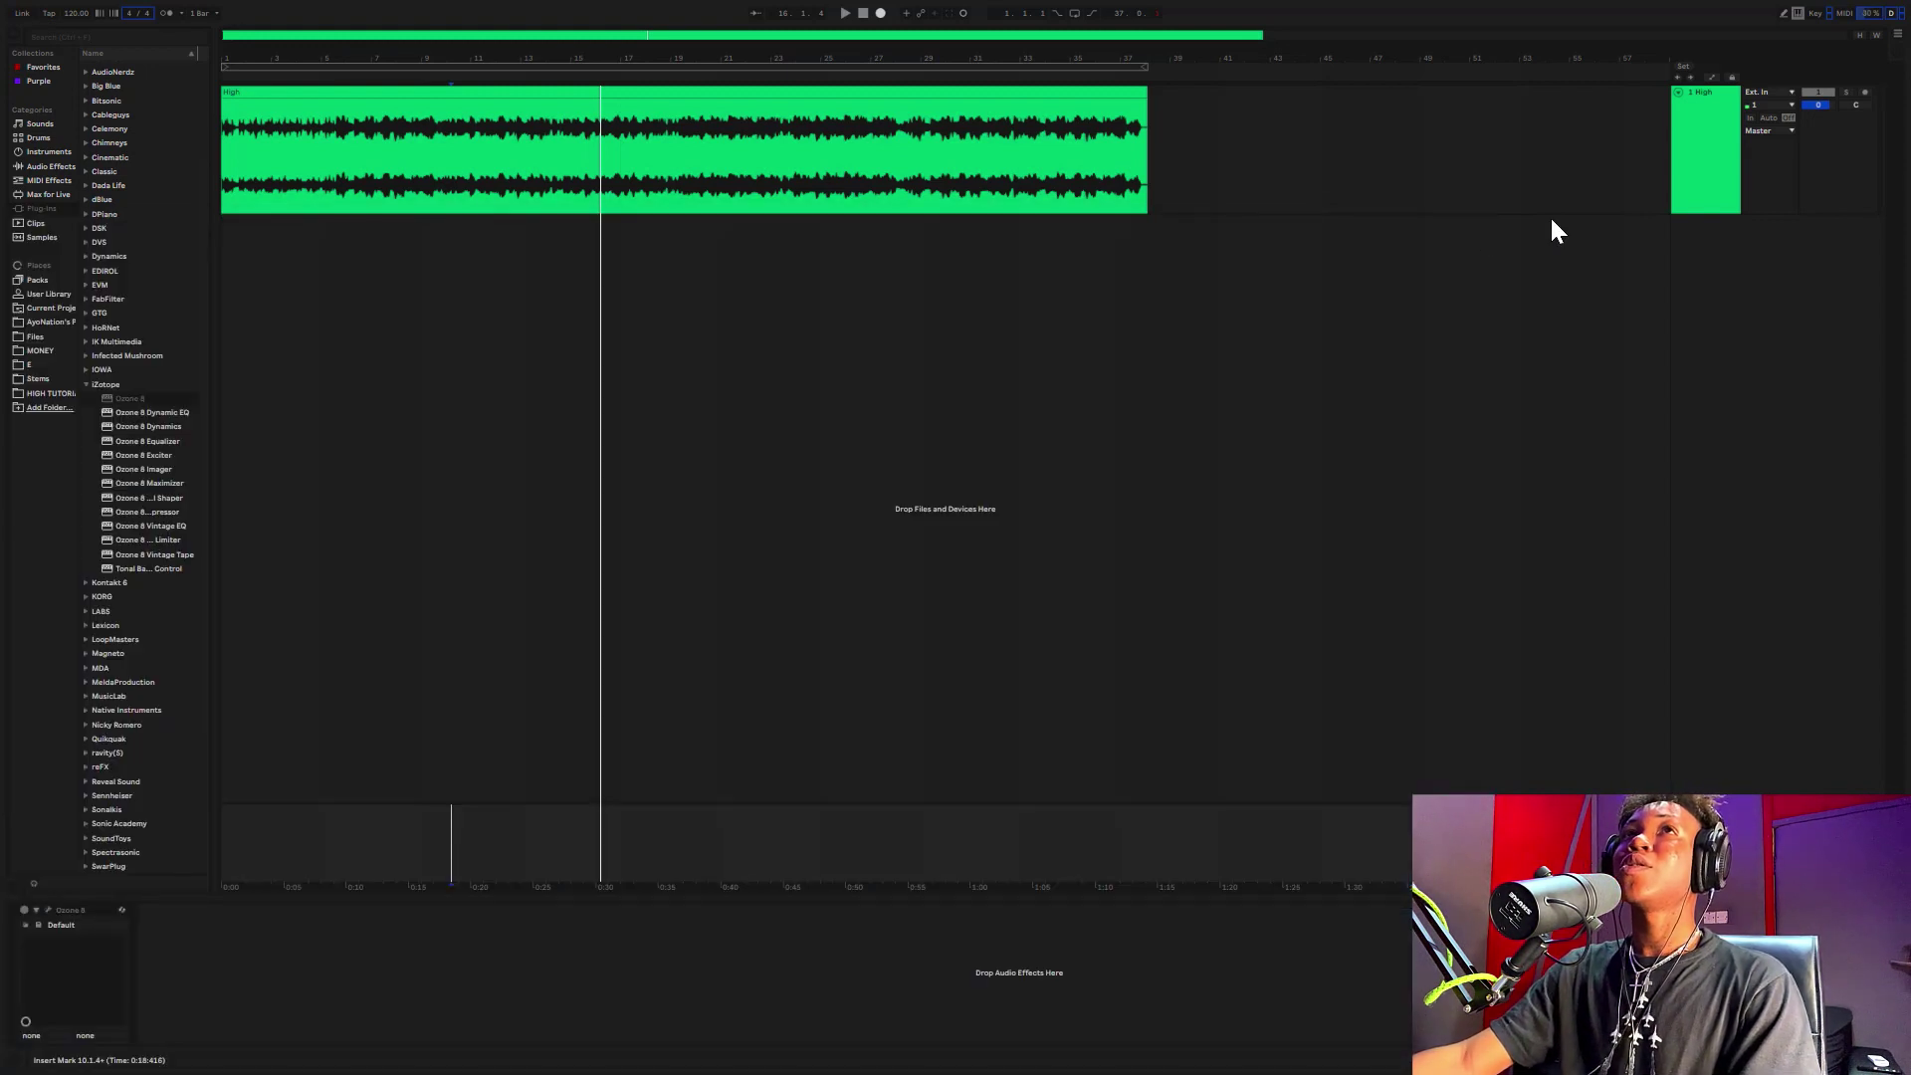
- Select the loop range over the High clip and adjust its end to line up with the end of the clip
left_click(496, 70)
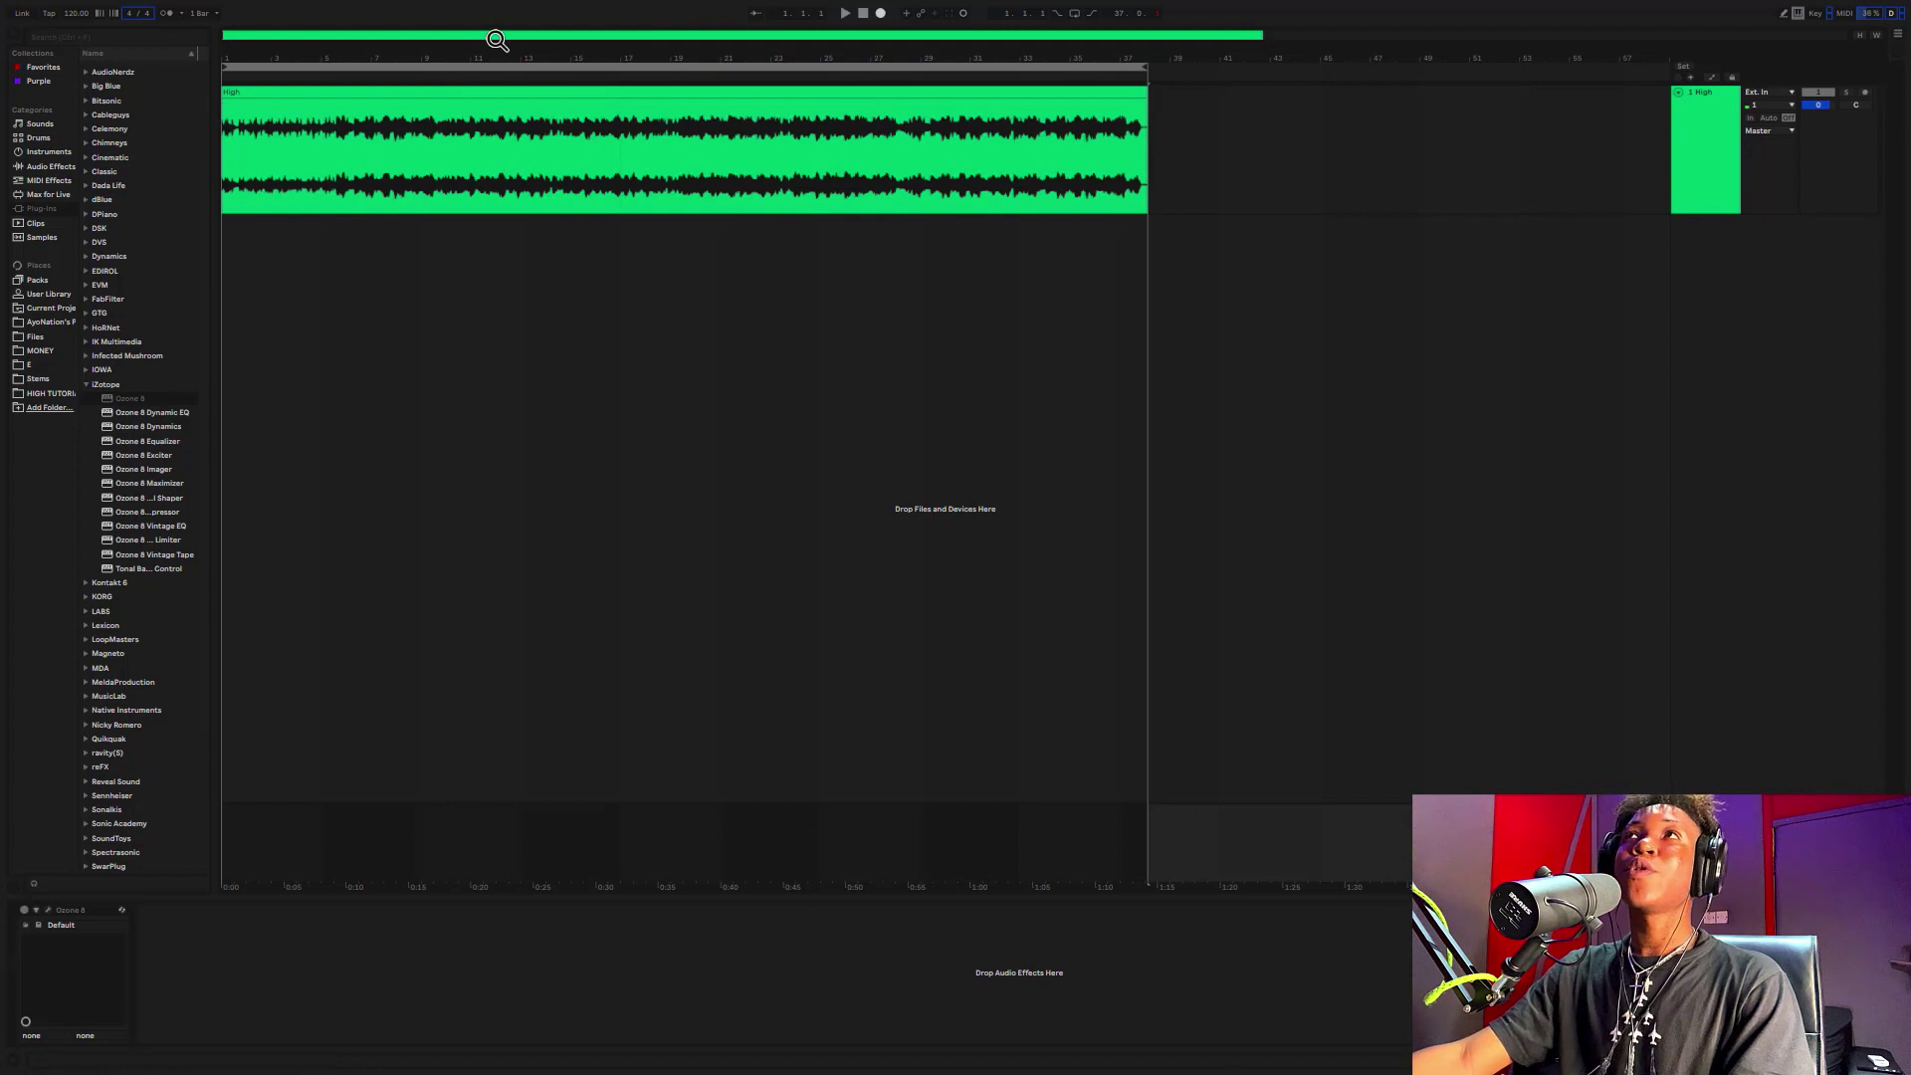
left_click_drag(485, 54, 484, 54)
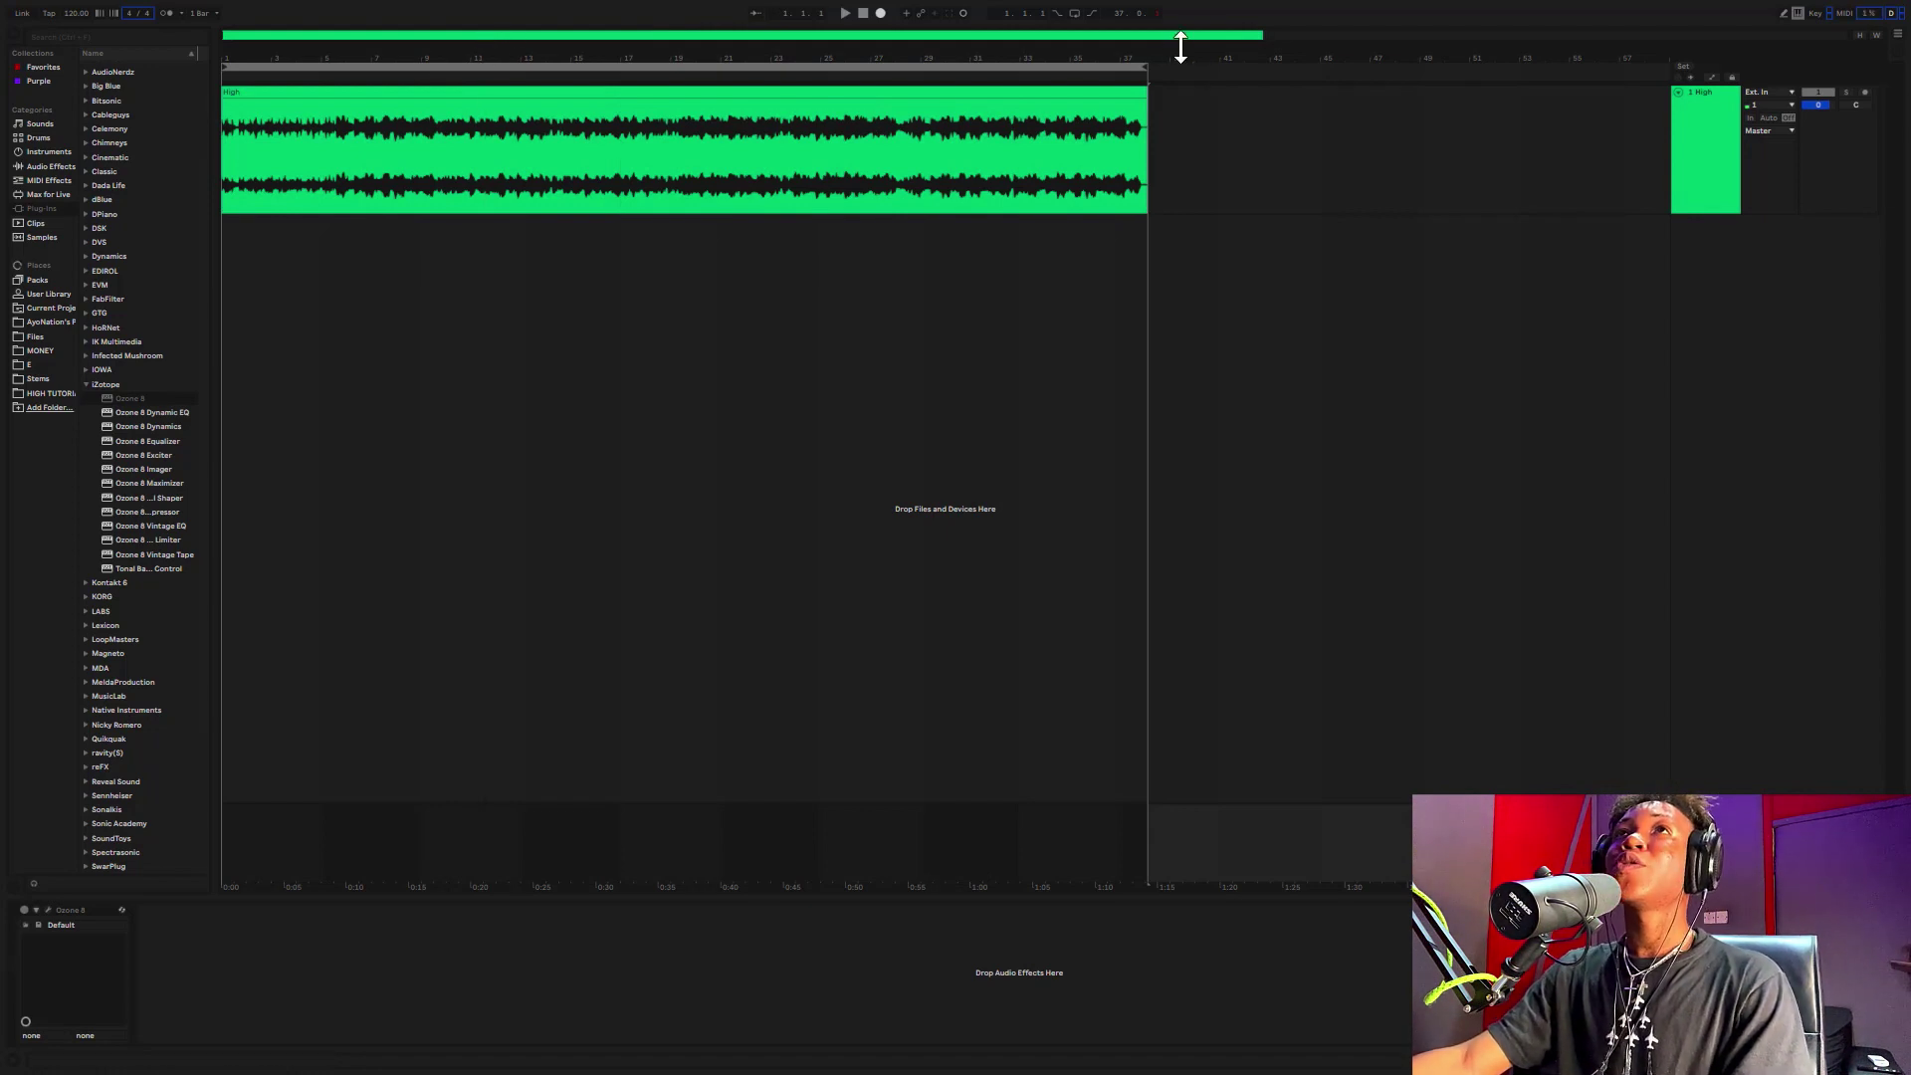
left_click_drag(1150, 57, 1577, 57)
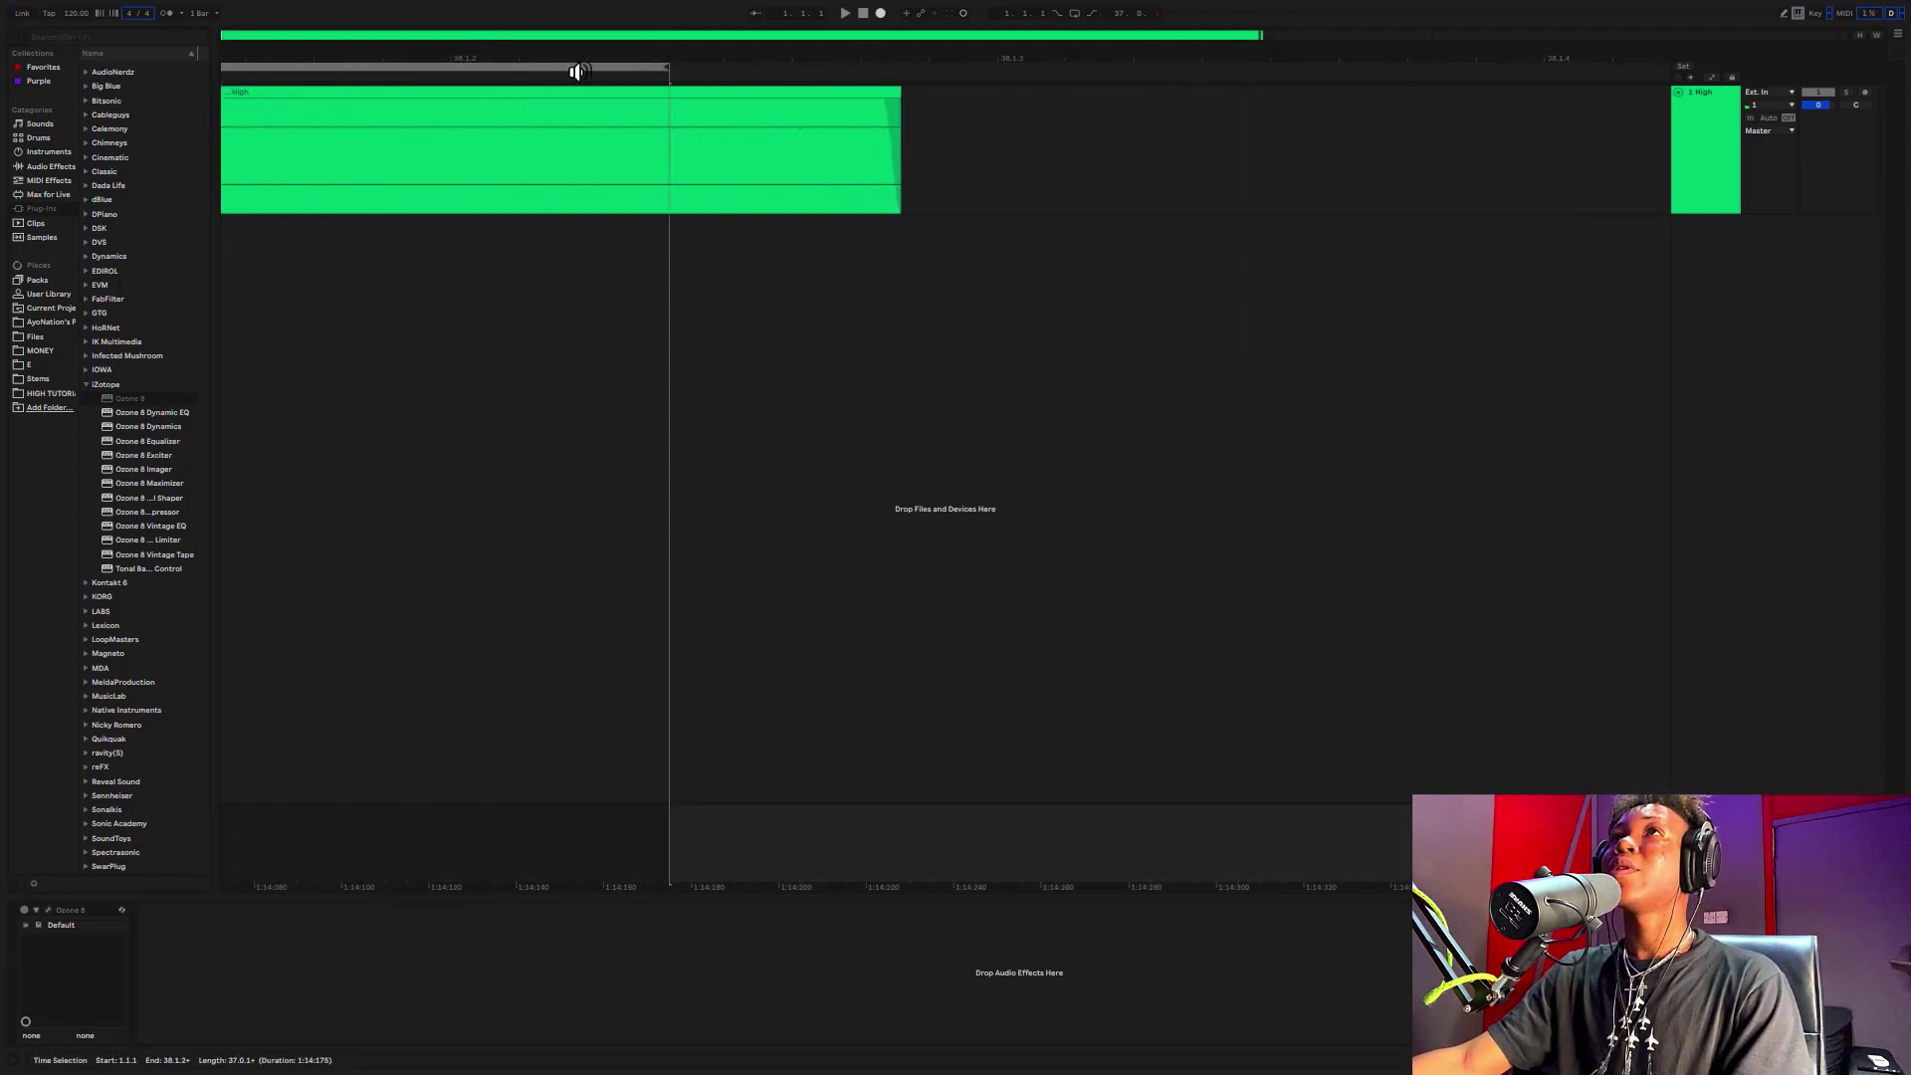
left_click_drag(669, 65, 1216, 156)
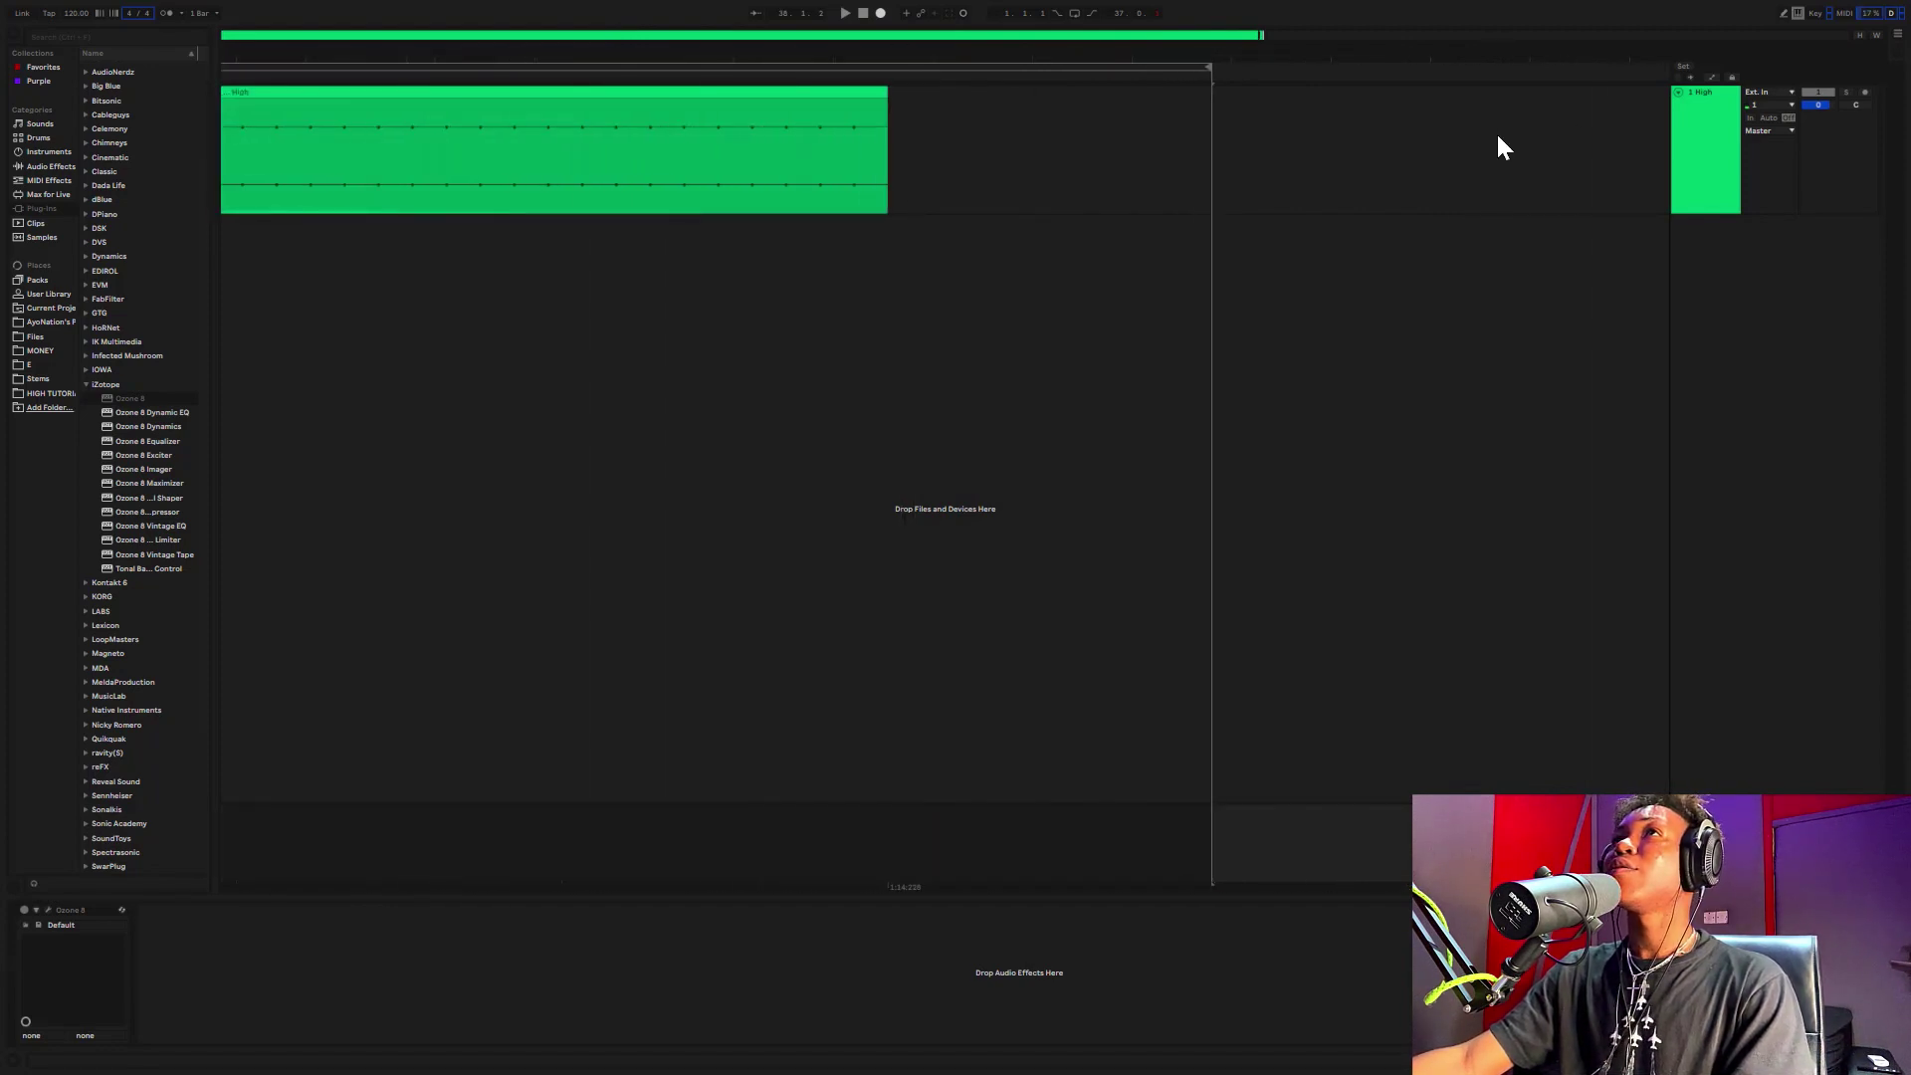
left_click_drag(1208, 68, 879, 189)
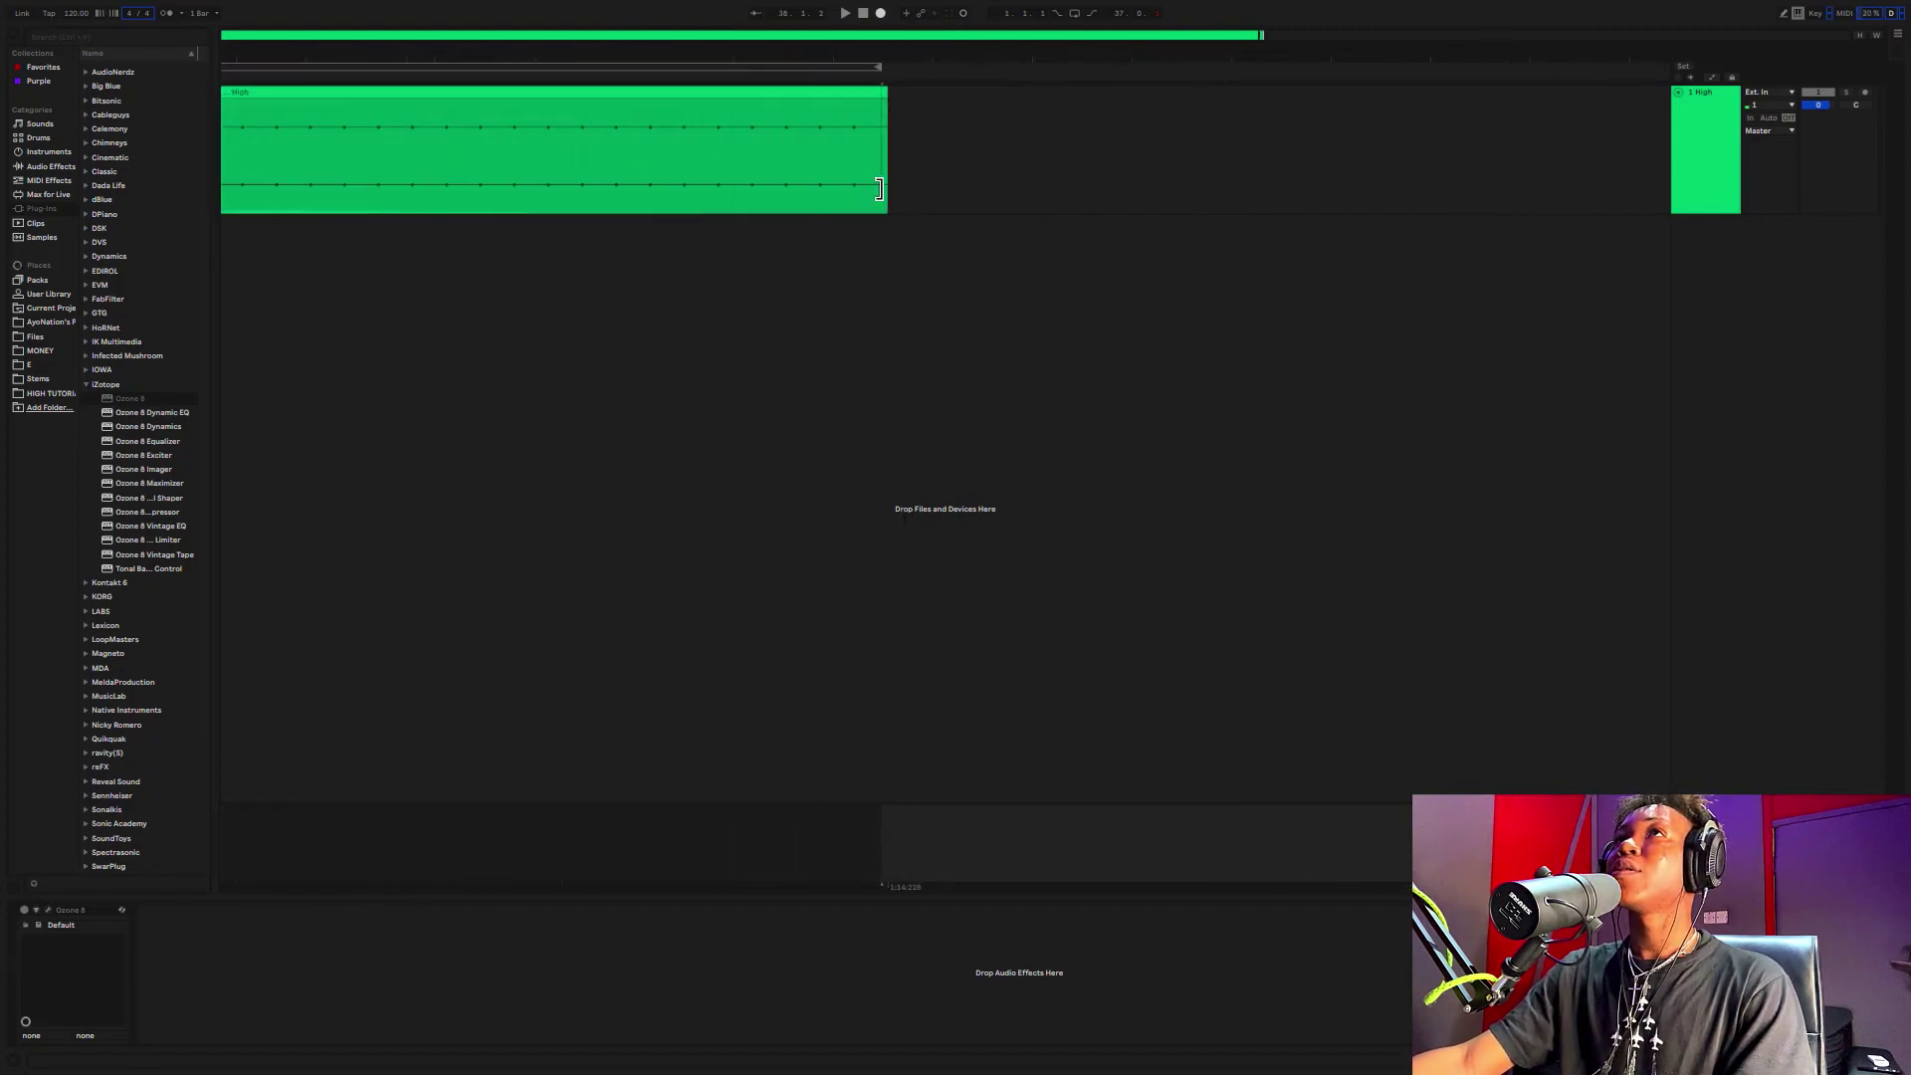
mouse_move(872, 52)
left_mouse_down()
mouse_move(872, 100)
mouse_move(907, 32)
mouse_move(943, 76)
mouse_move(943, 57)
mouse_move(872, 35)
mouse_move(1138, 50)
left_mouse_up()
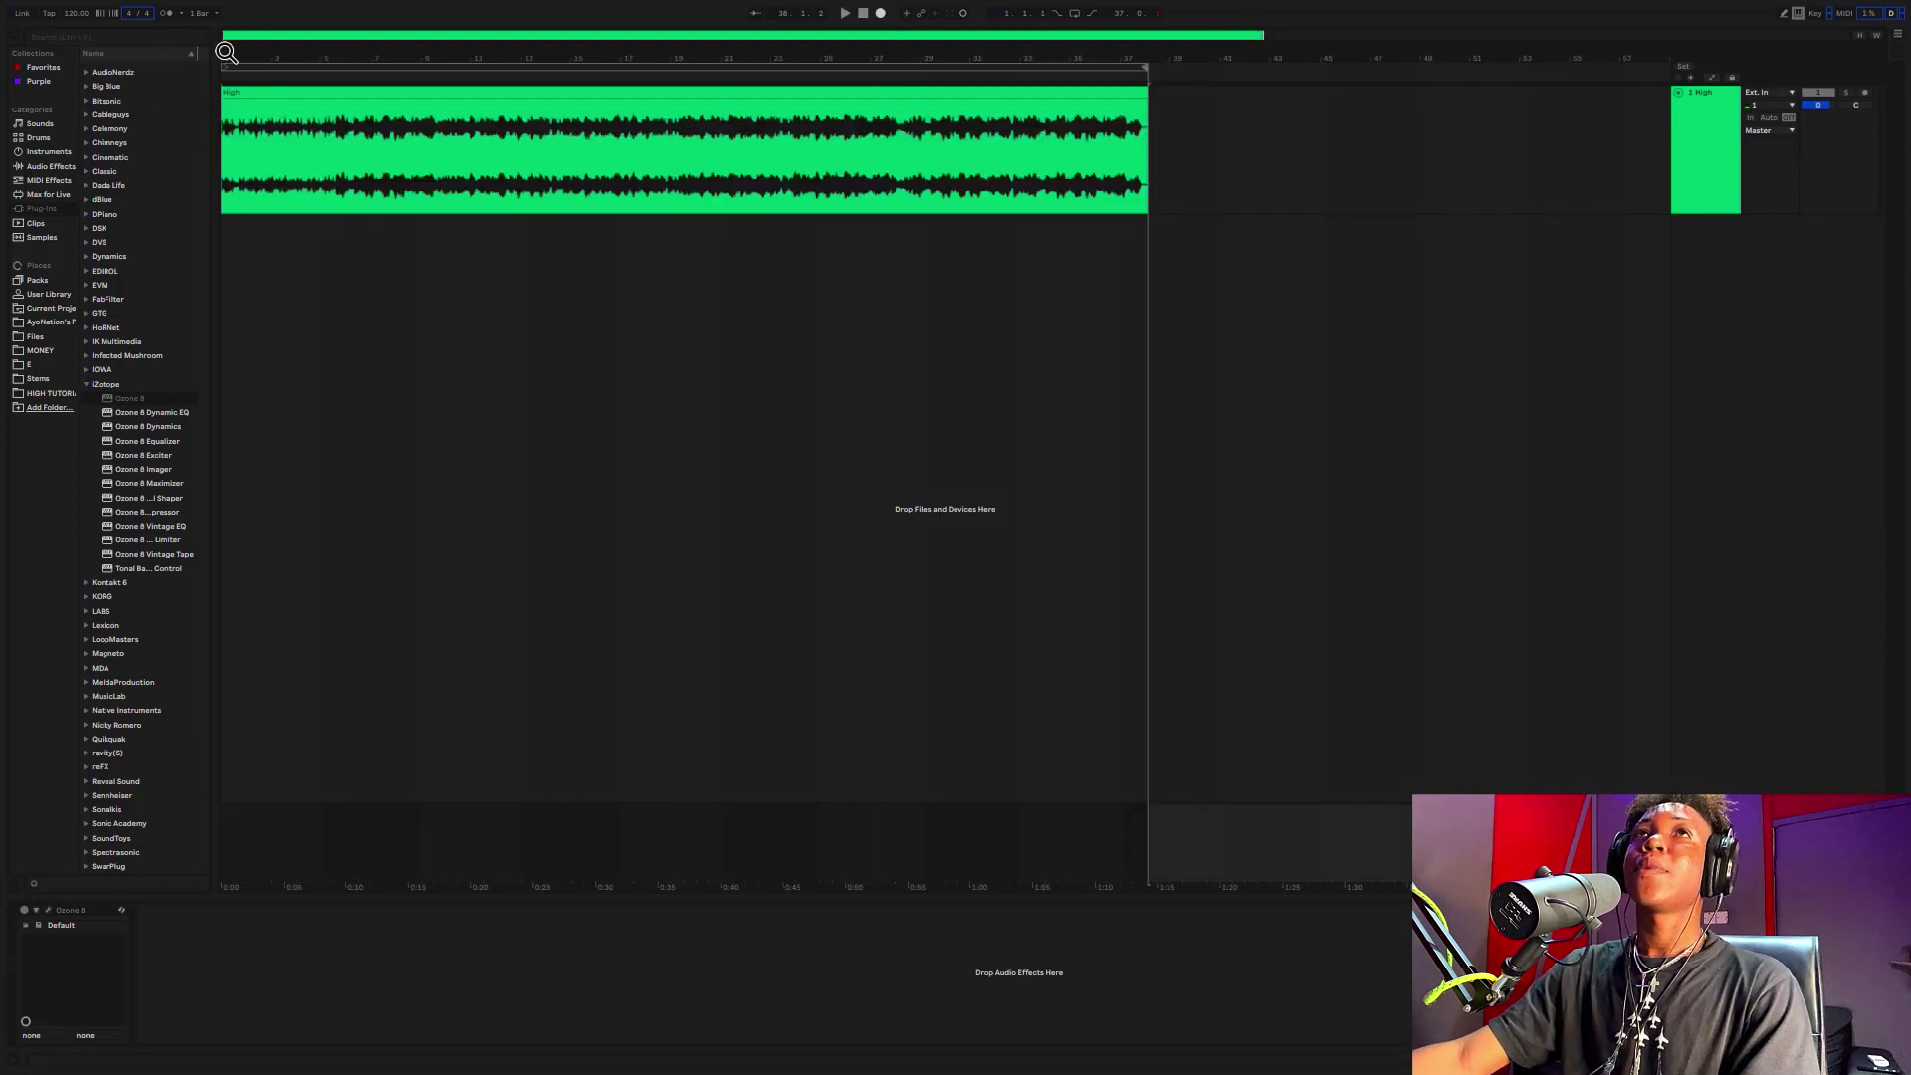
mouse_move(227, 53)
left_mouse_down()
mouse_move(227, 349)
mouse_move(227, 53)
left_mouse_up()
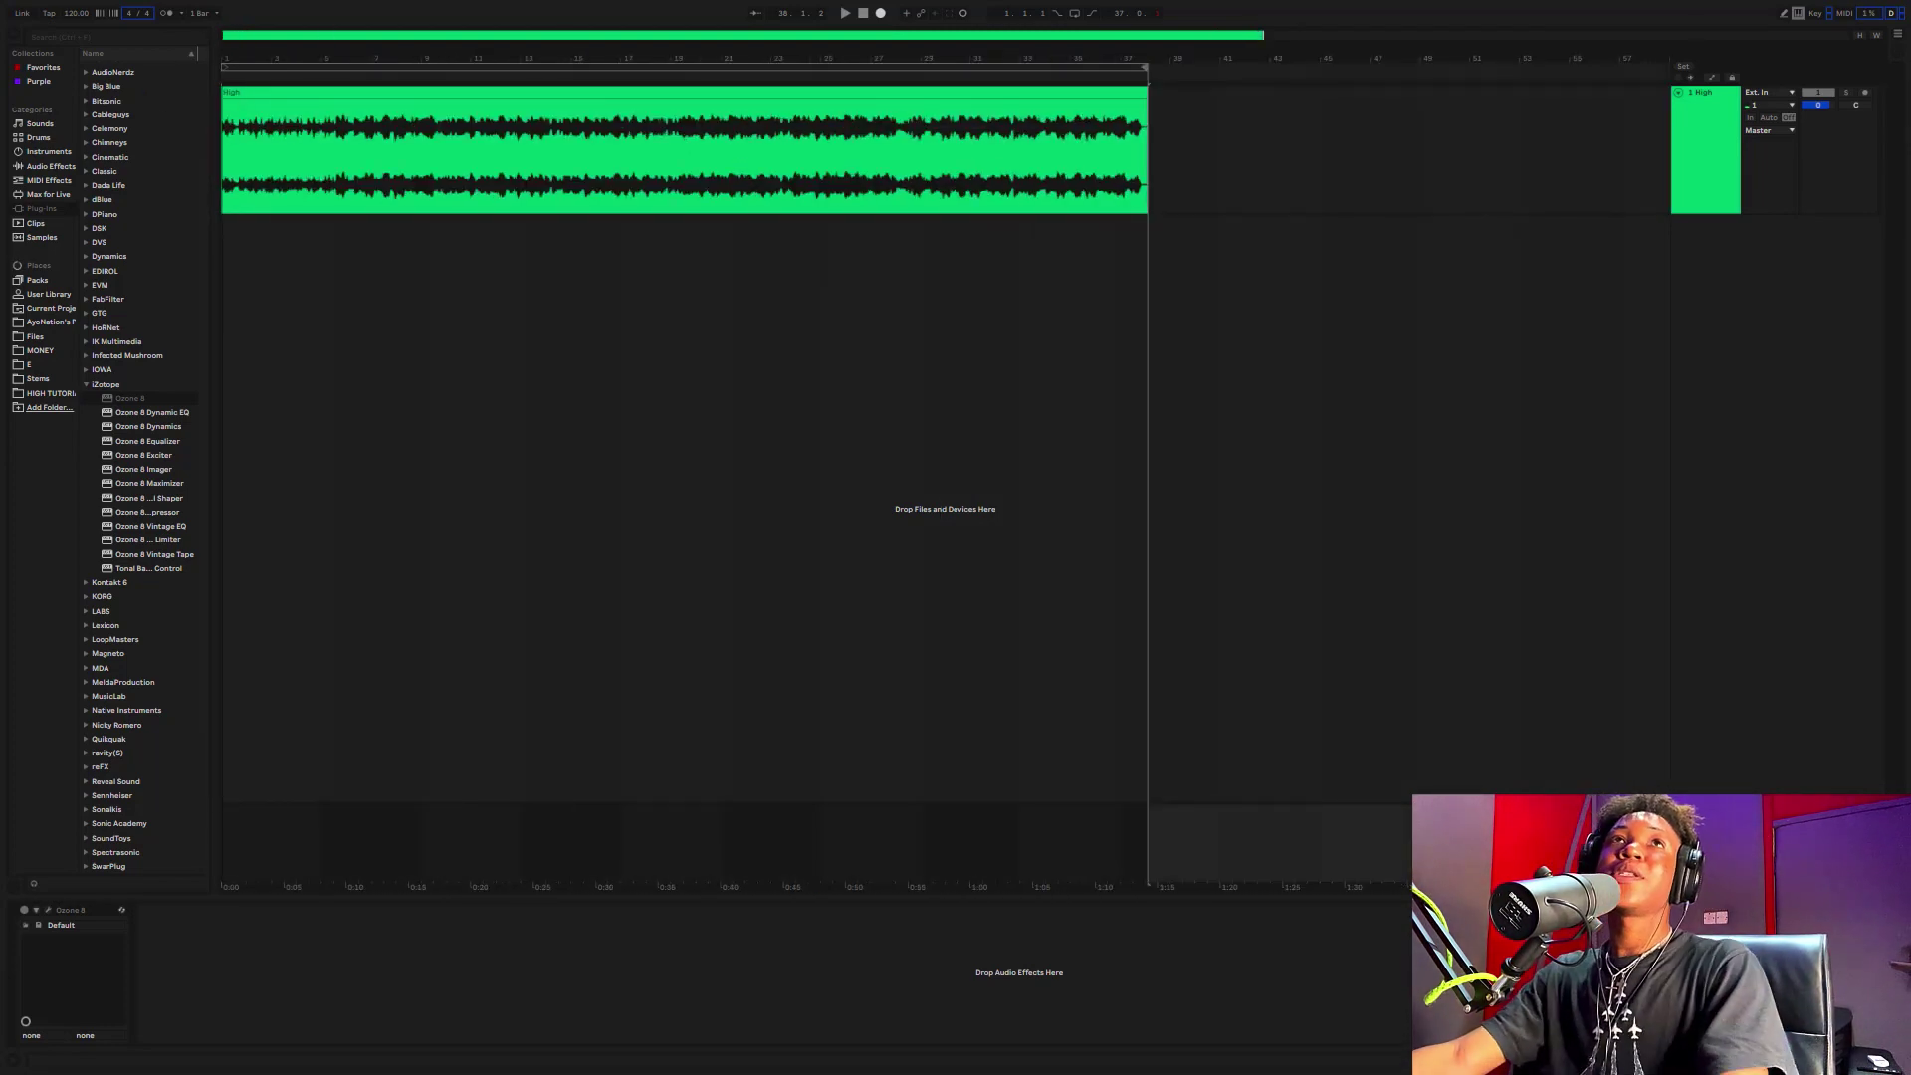
- Leave full-screen view and save the Live Set as High MSTD in the Project Files folder
key("F11")
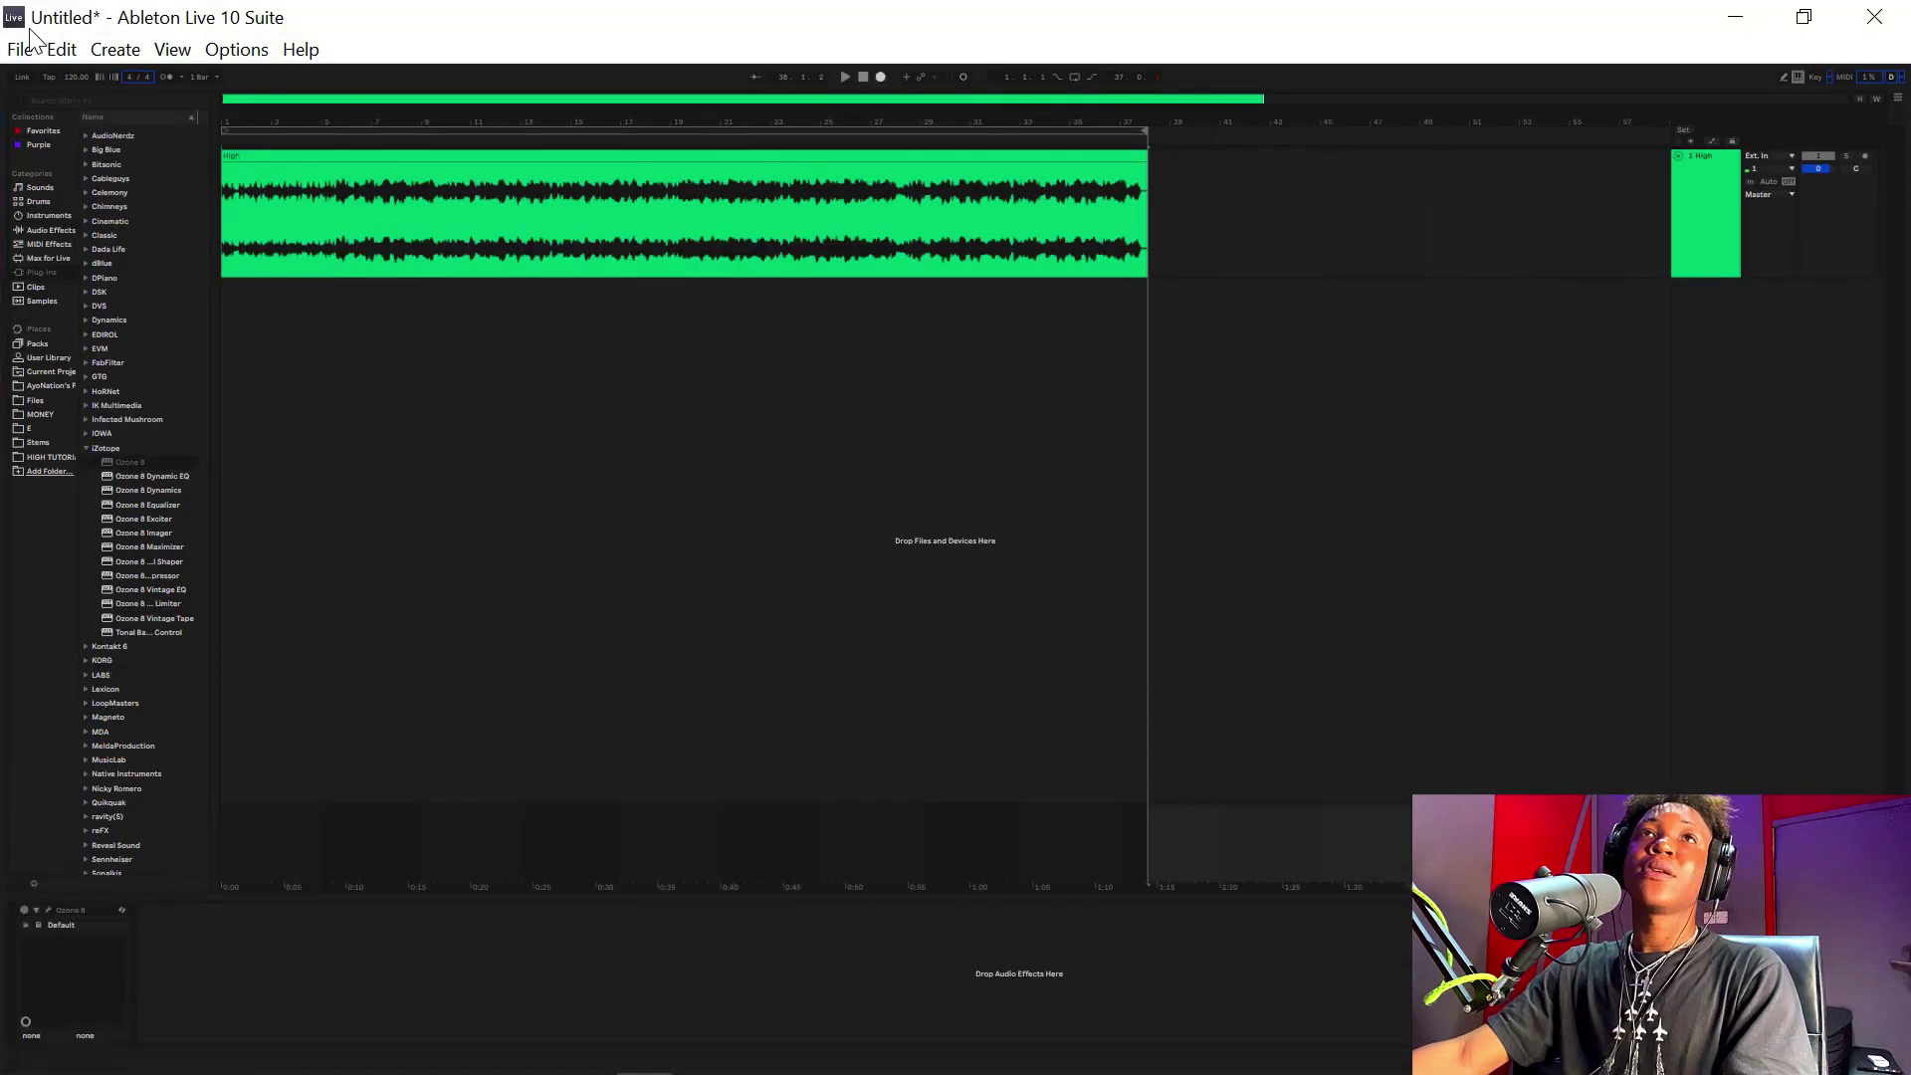
left_click(20, 49)
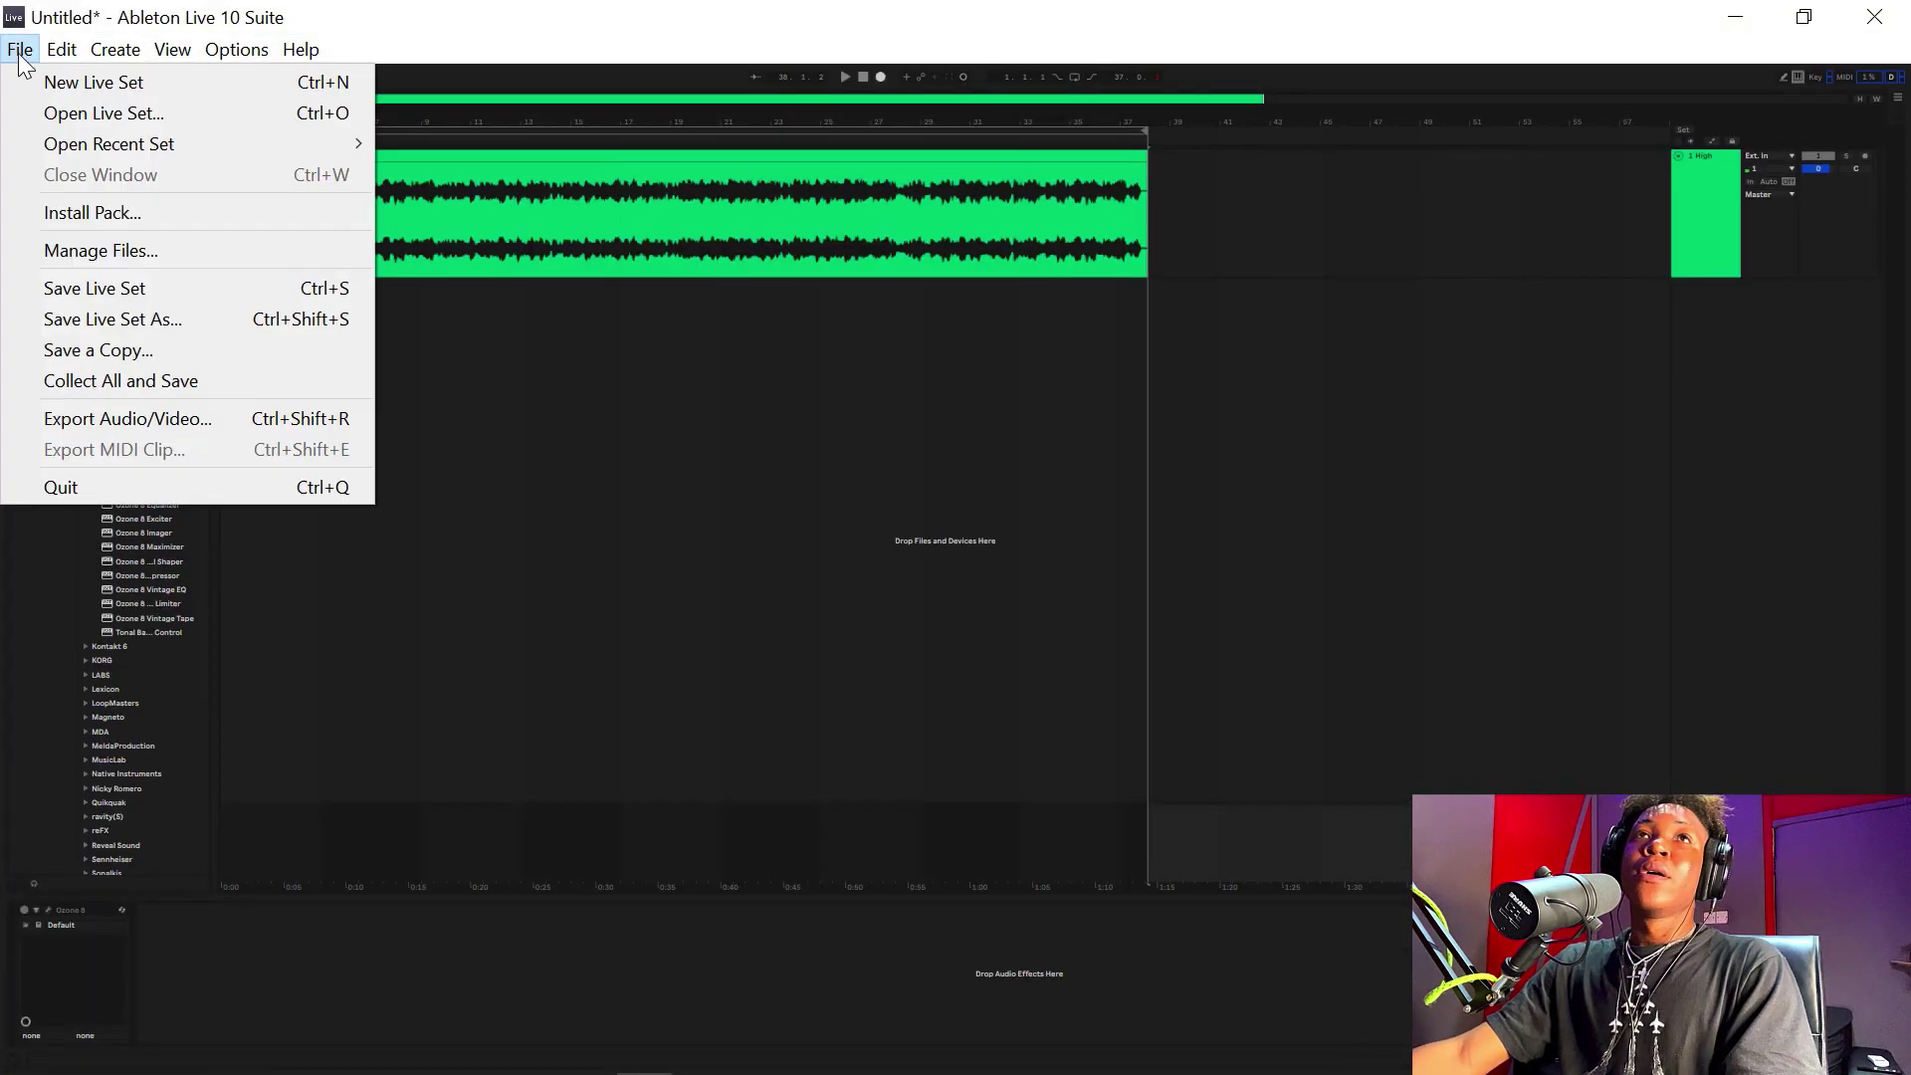
left_click(175, 293)
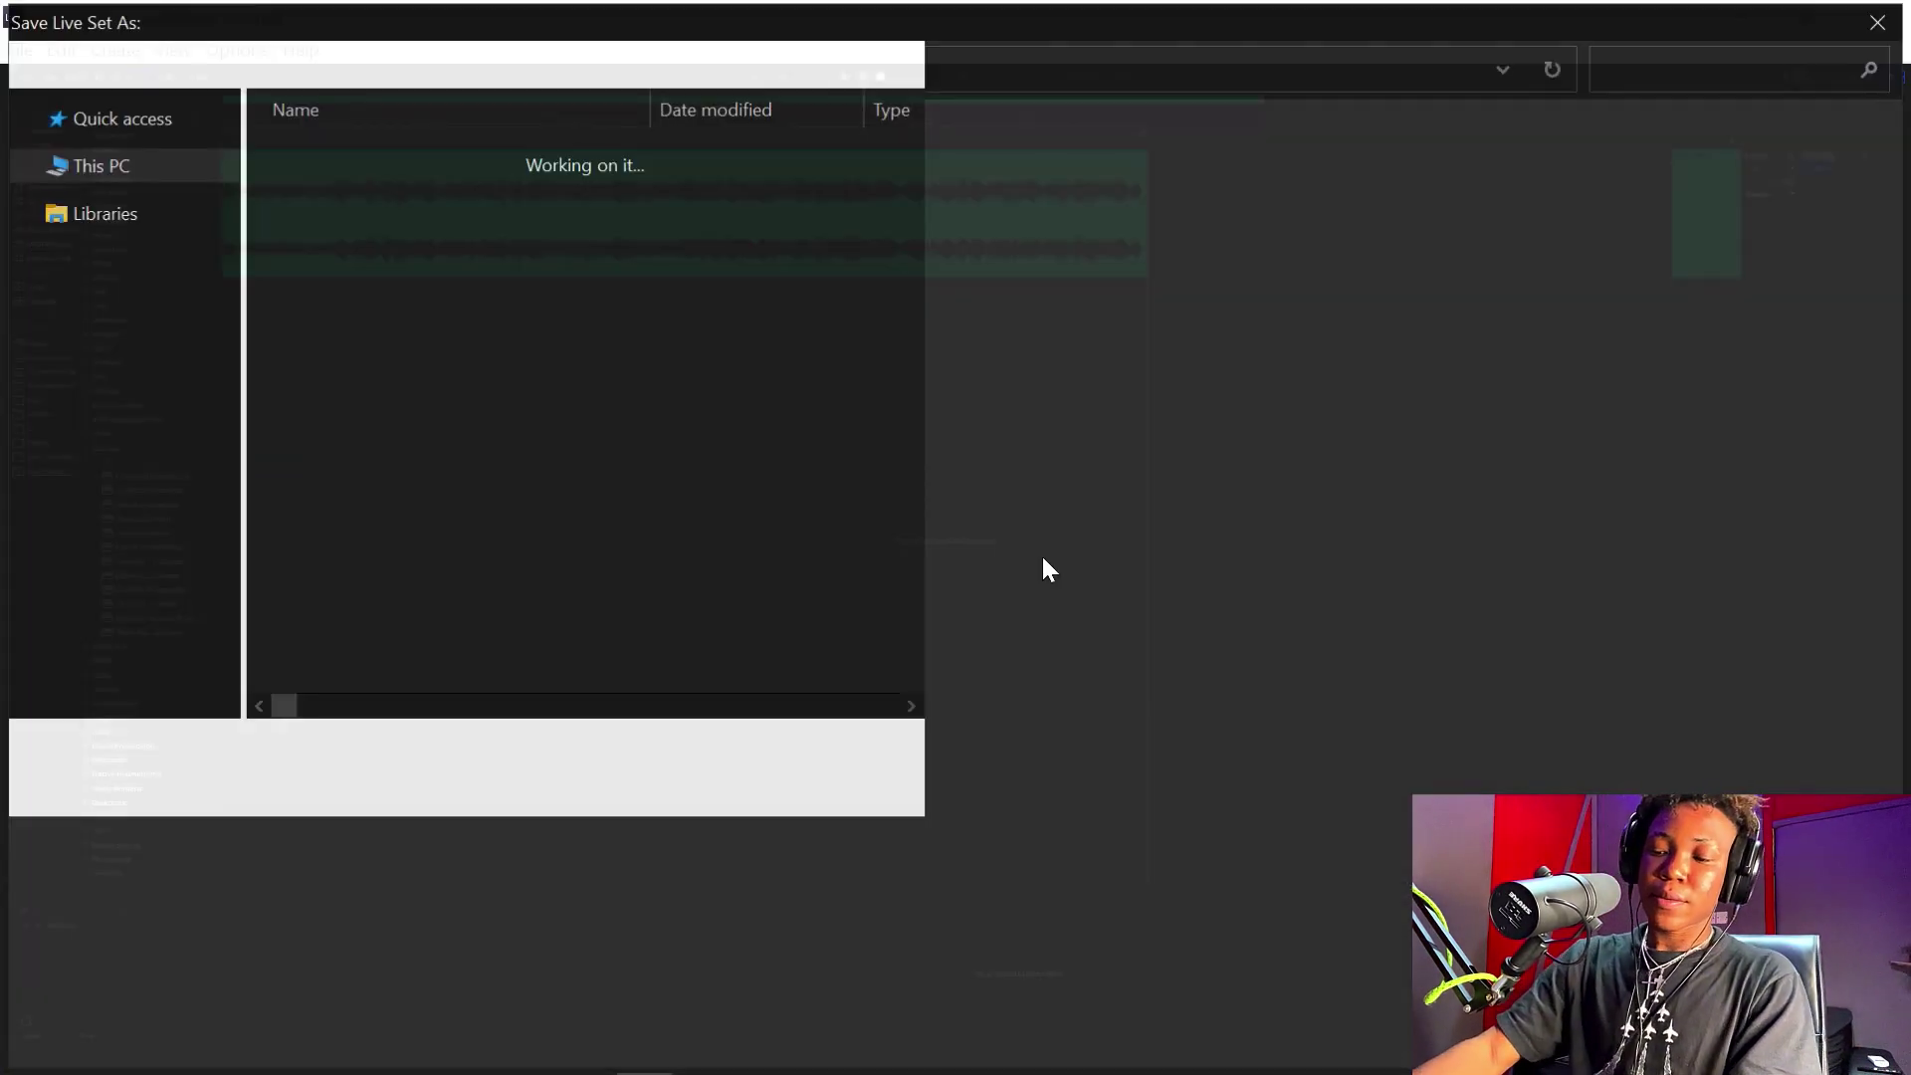
type("H")
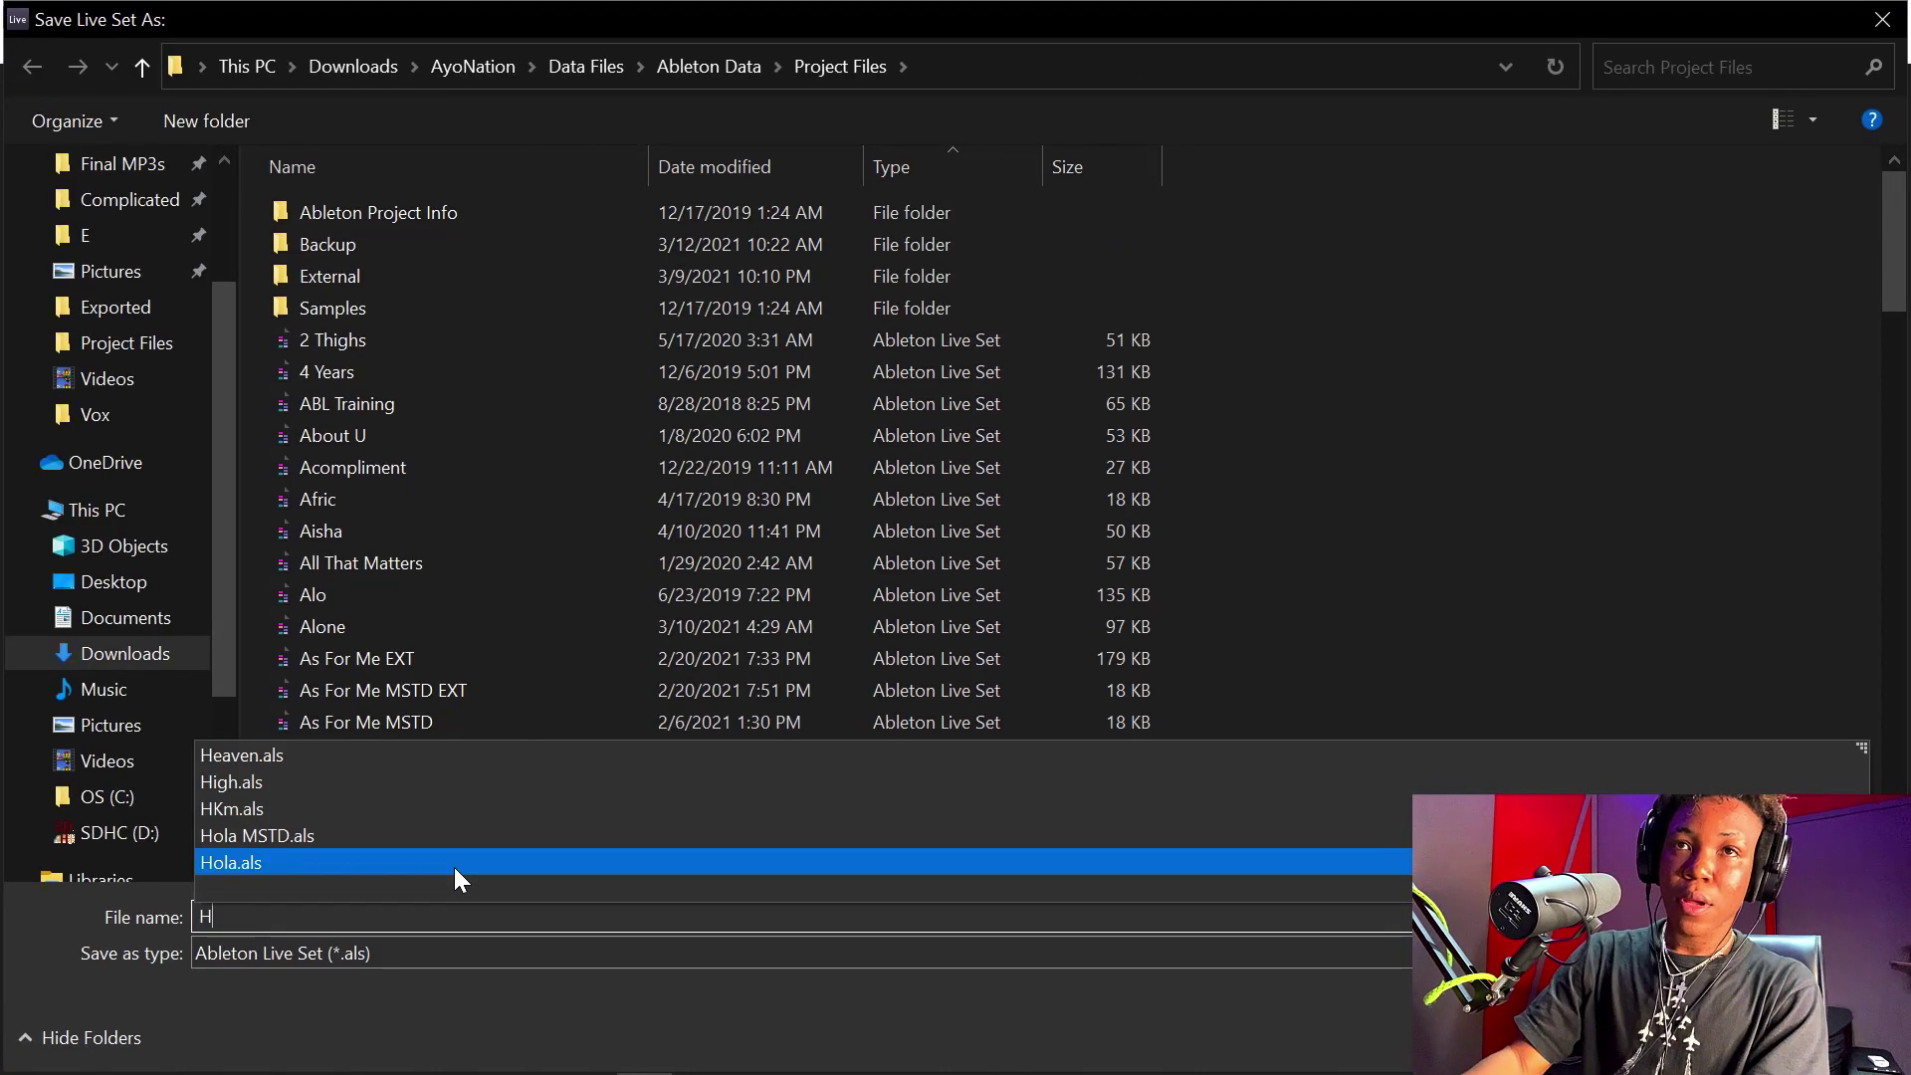
type("i")
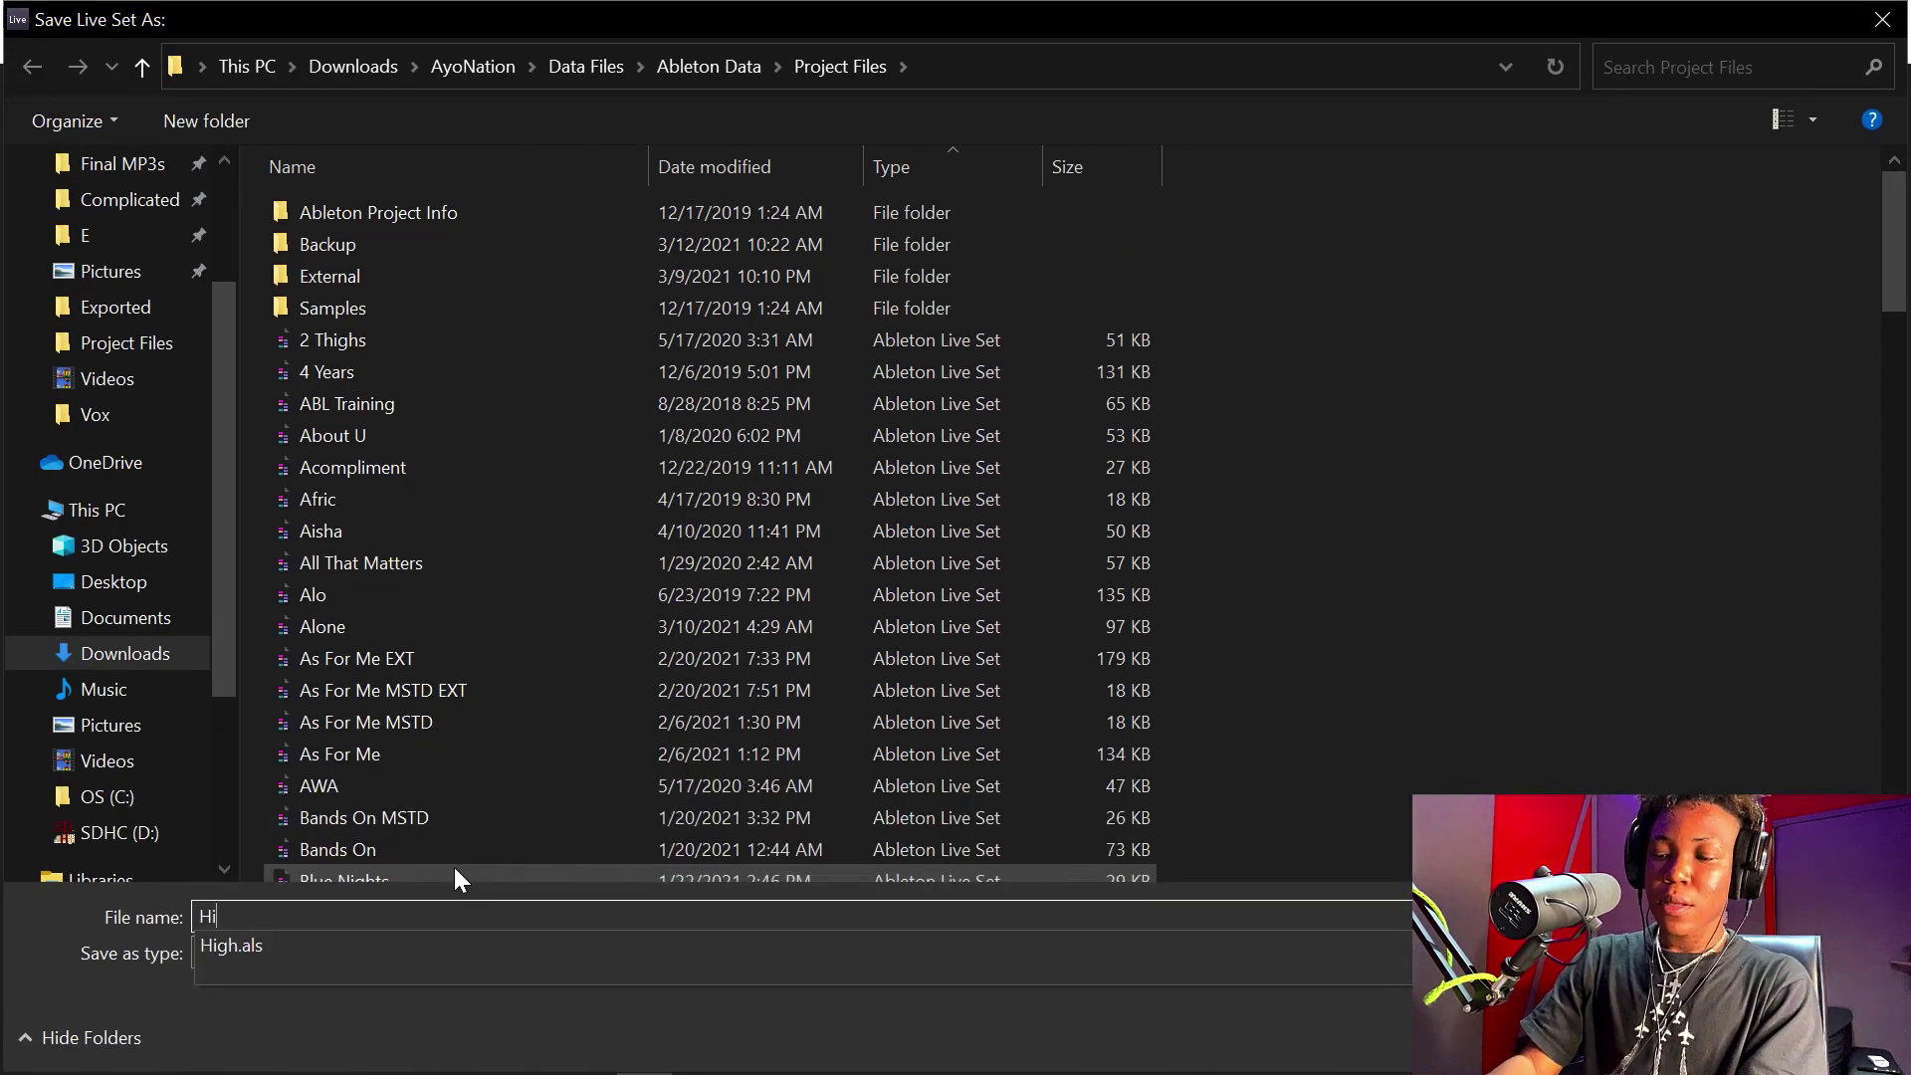
type("gh MSTD")
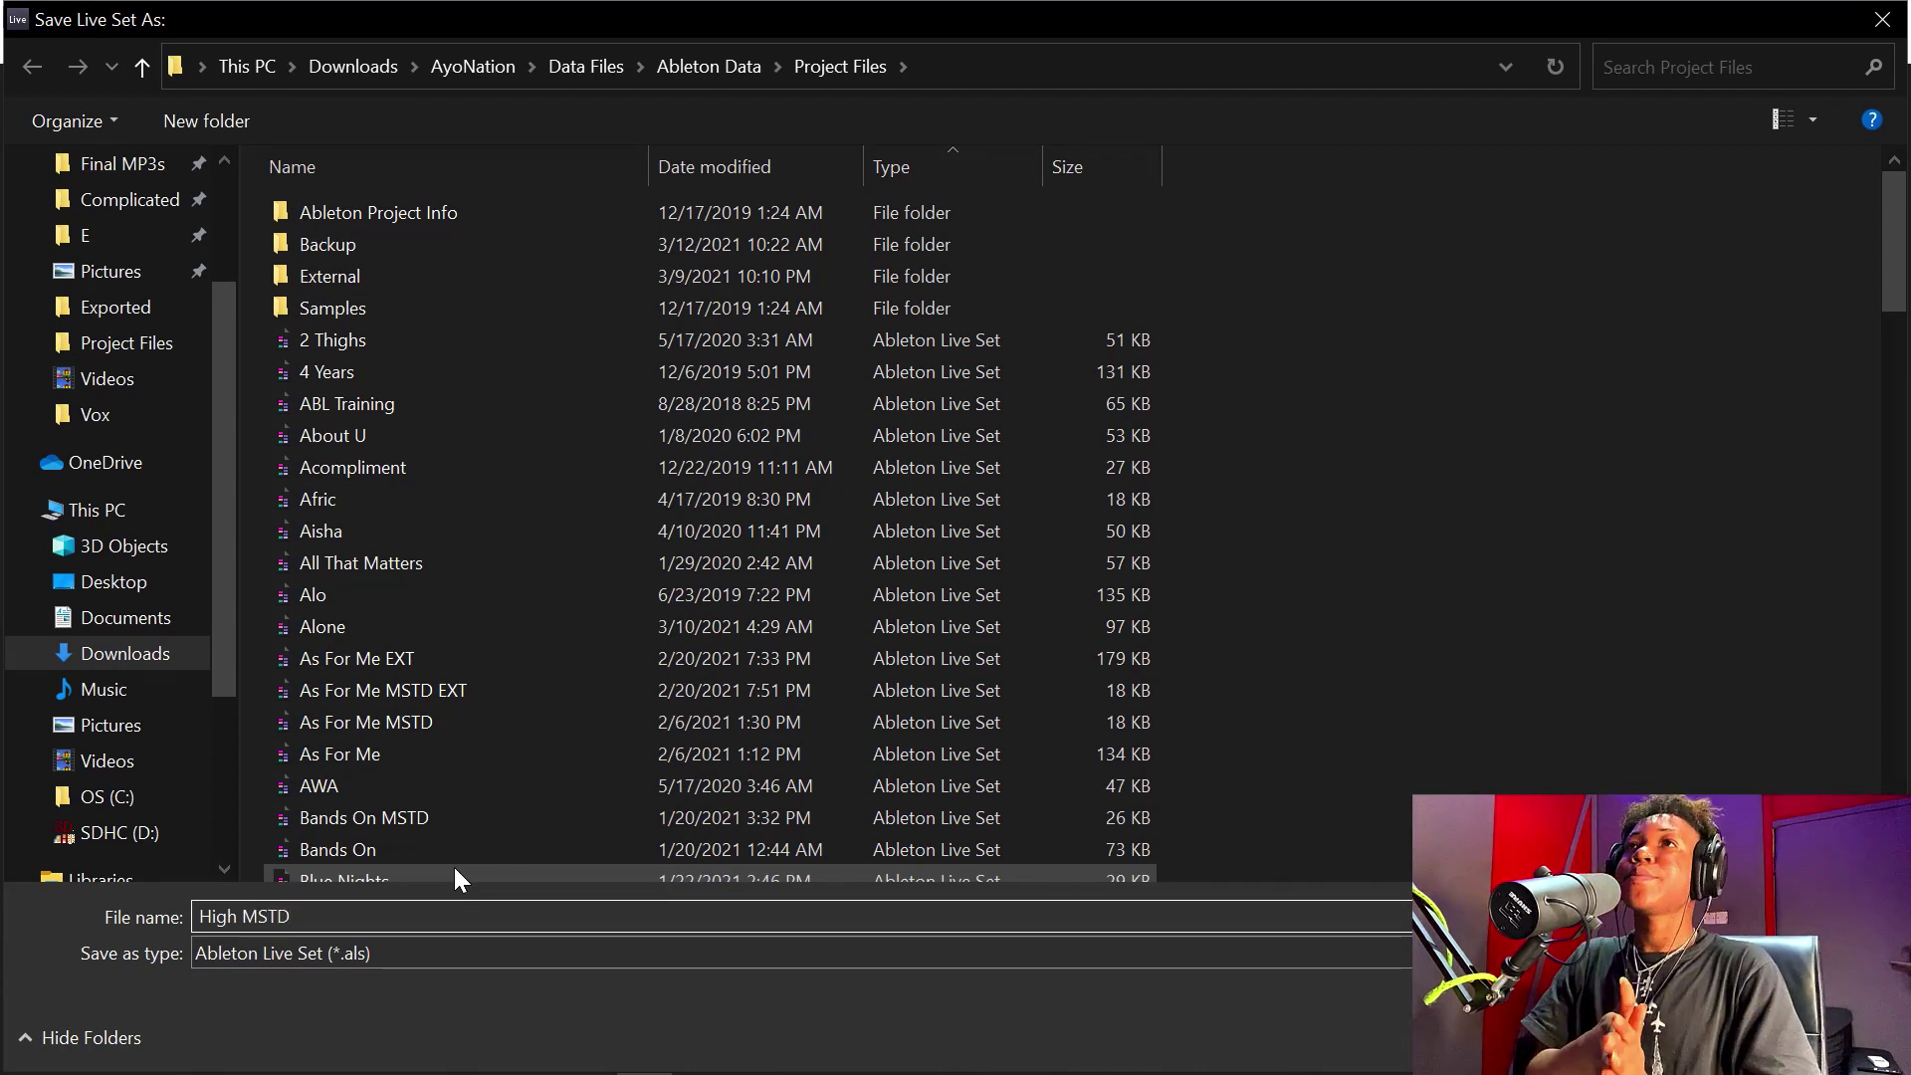
key("Return")
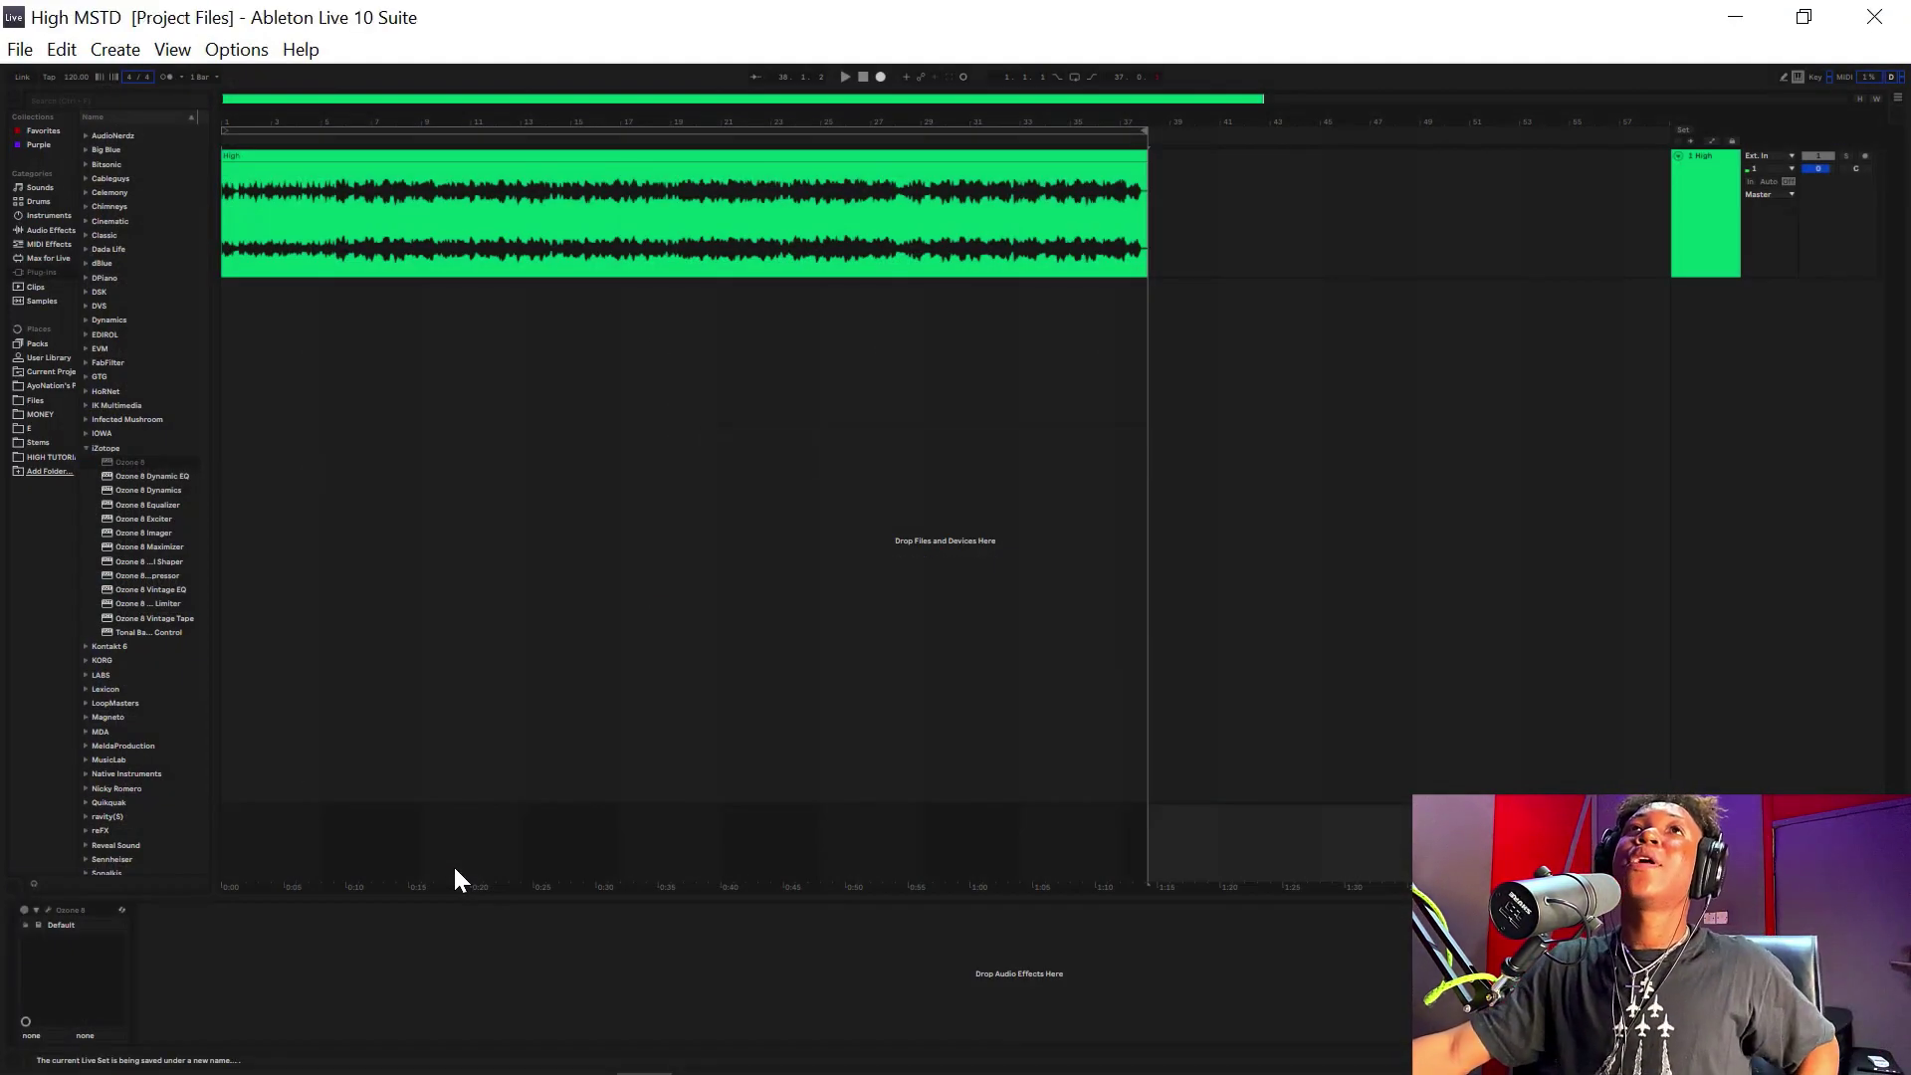
- Select the loop range for audio export and configure it with Encode PCM off and Encode MP3 (CBR 320) on
left_click(285, 128)
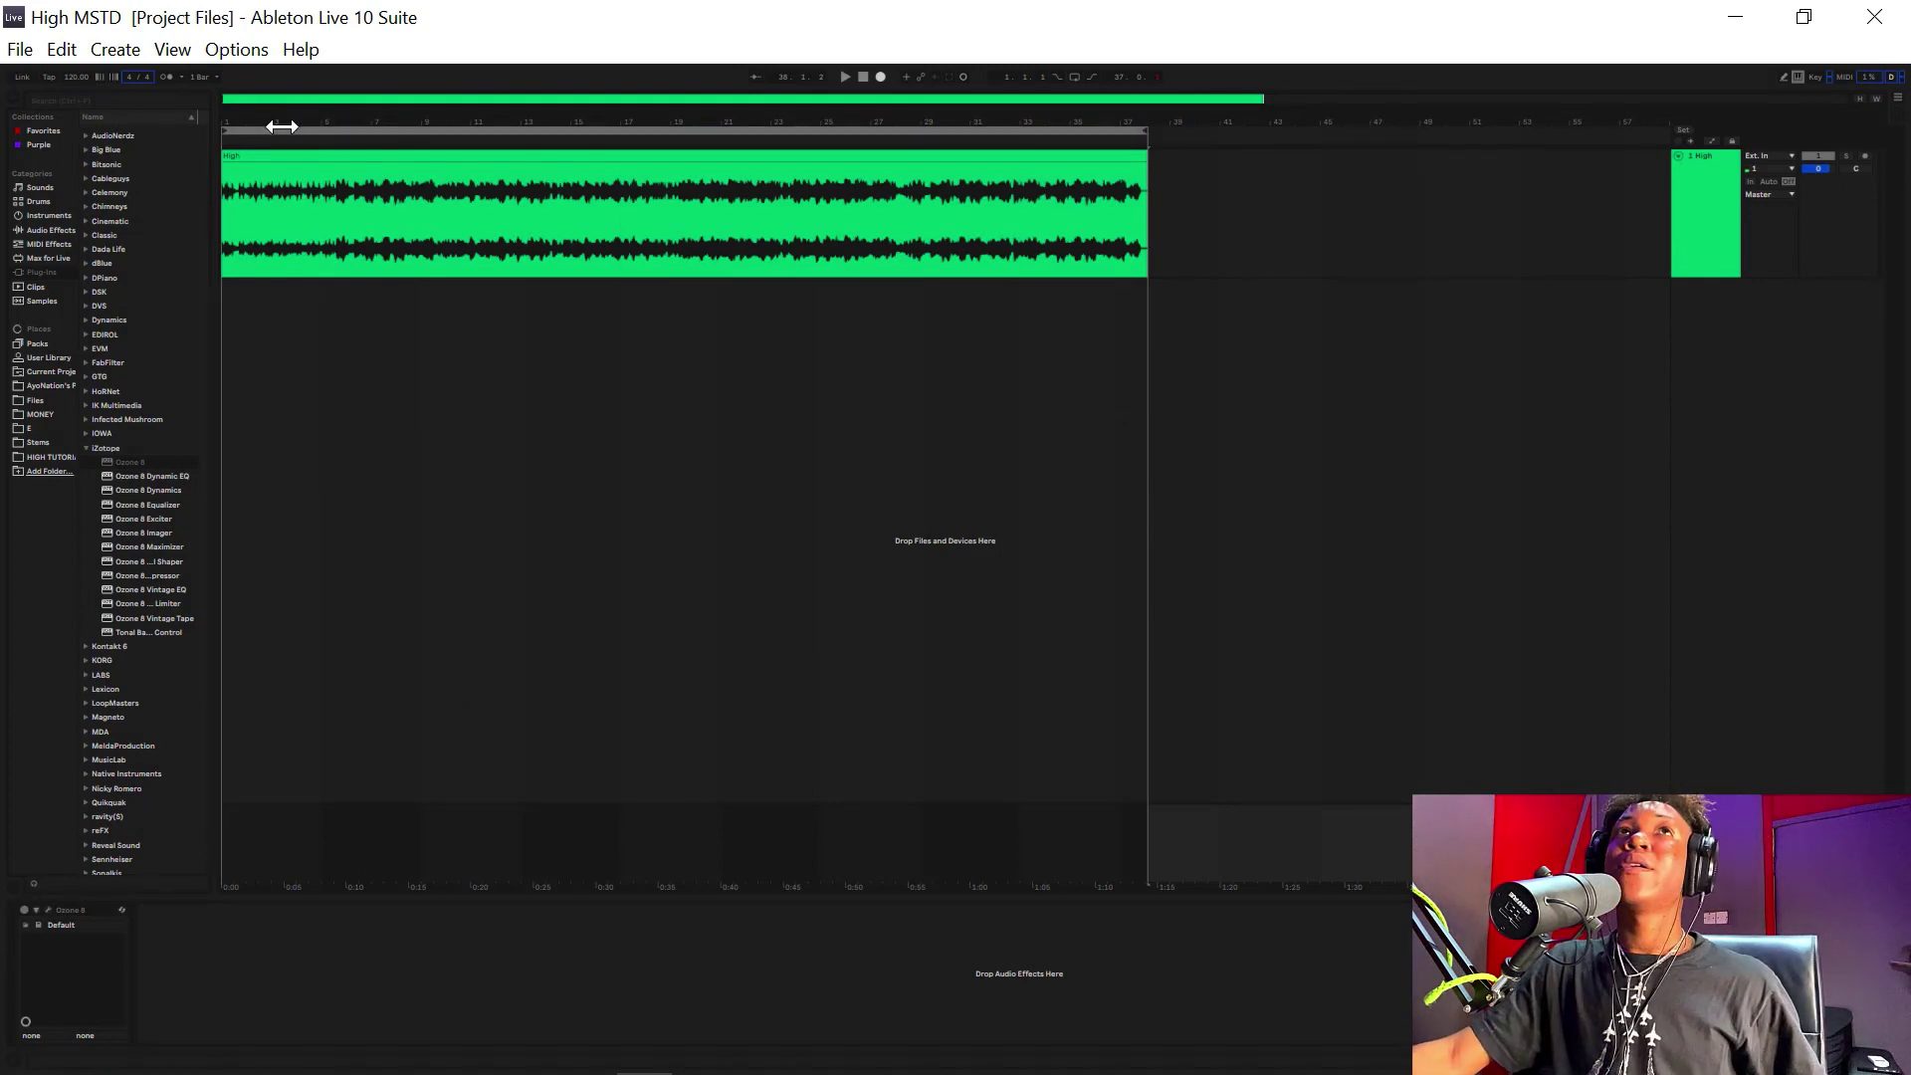
left_click(19, 50)
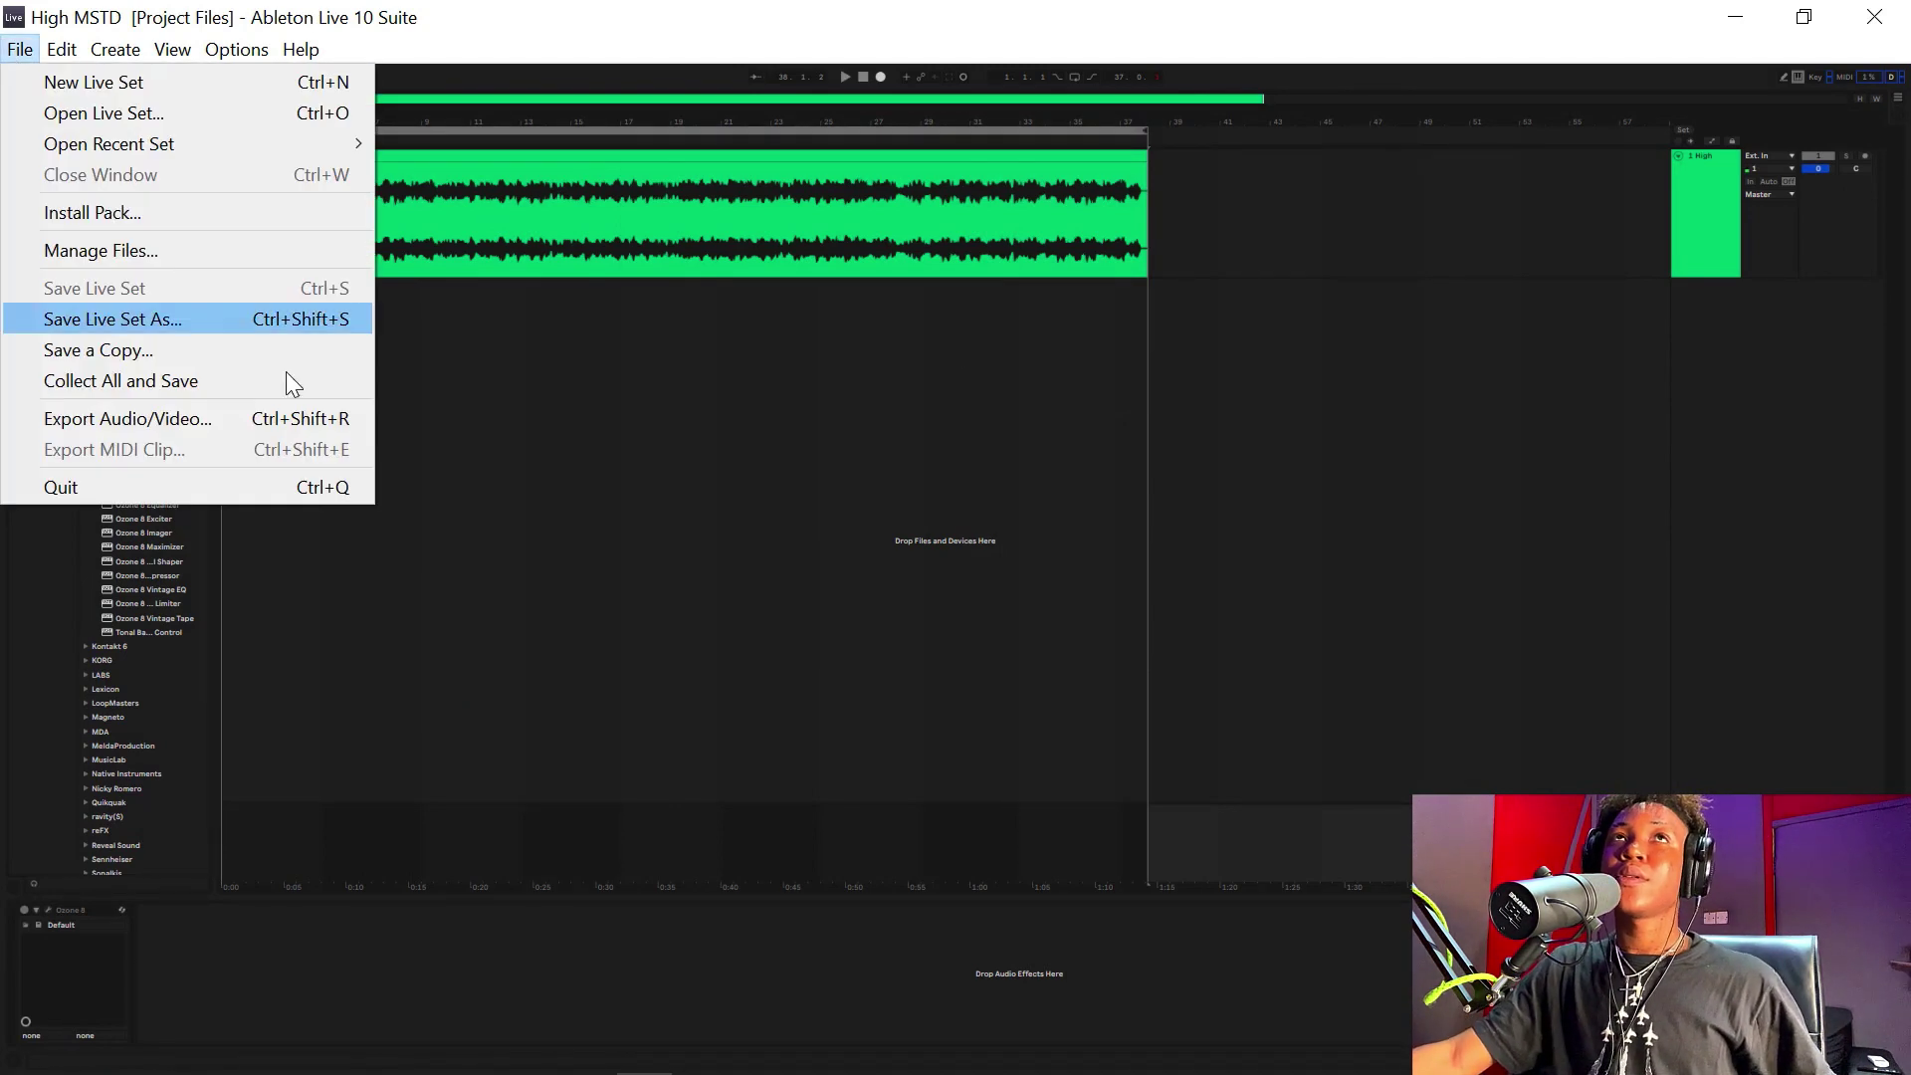
left_click(127, 419)
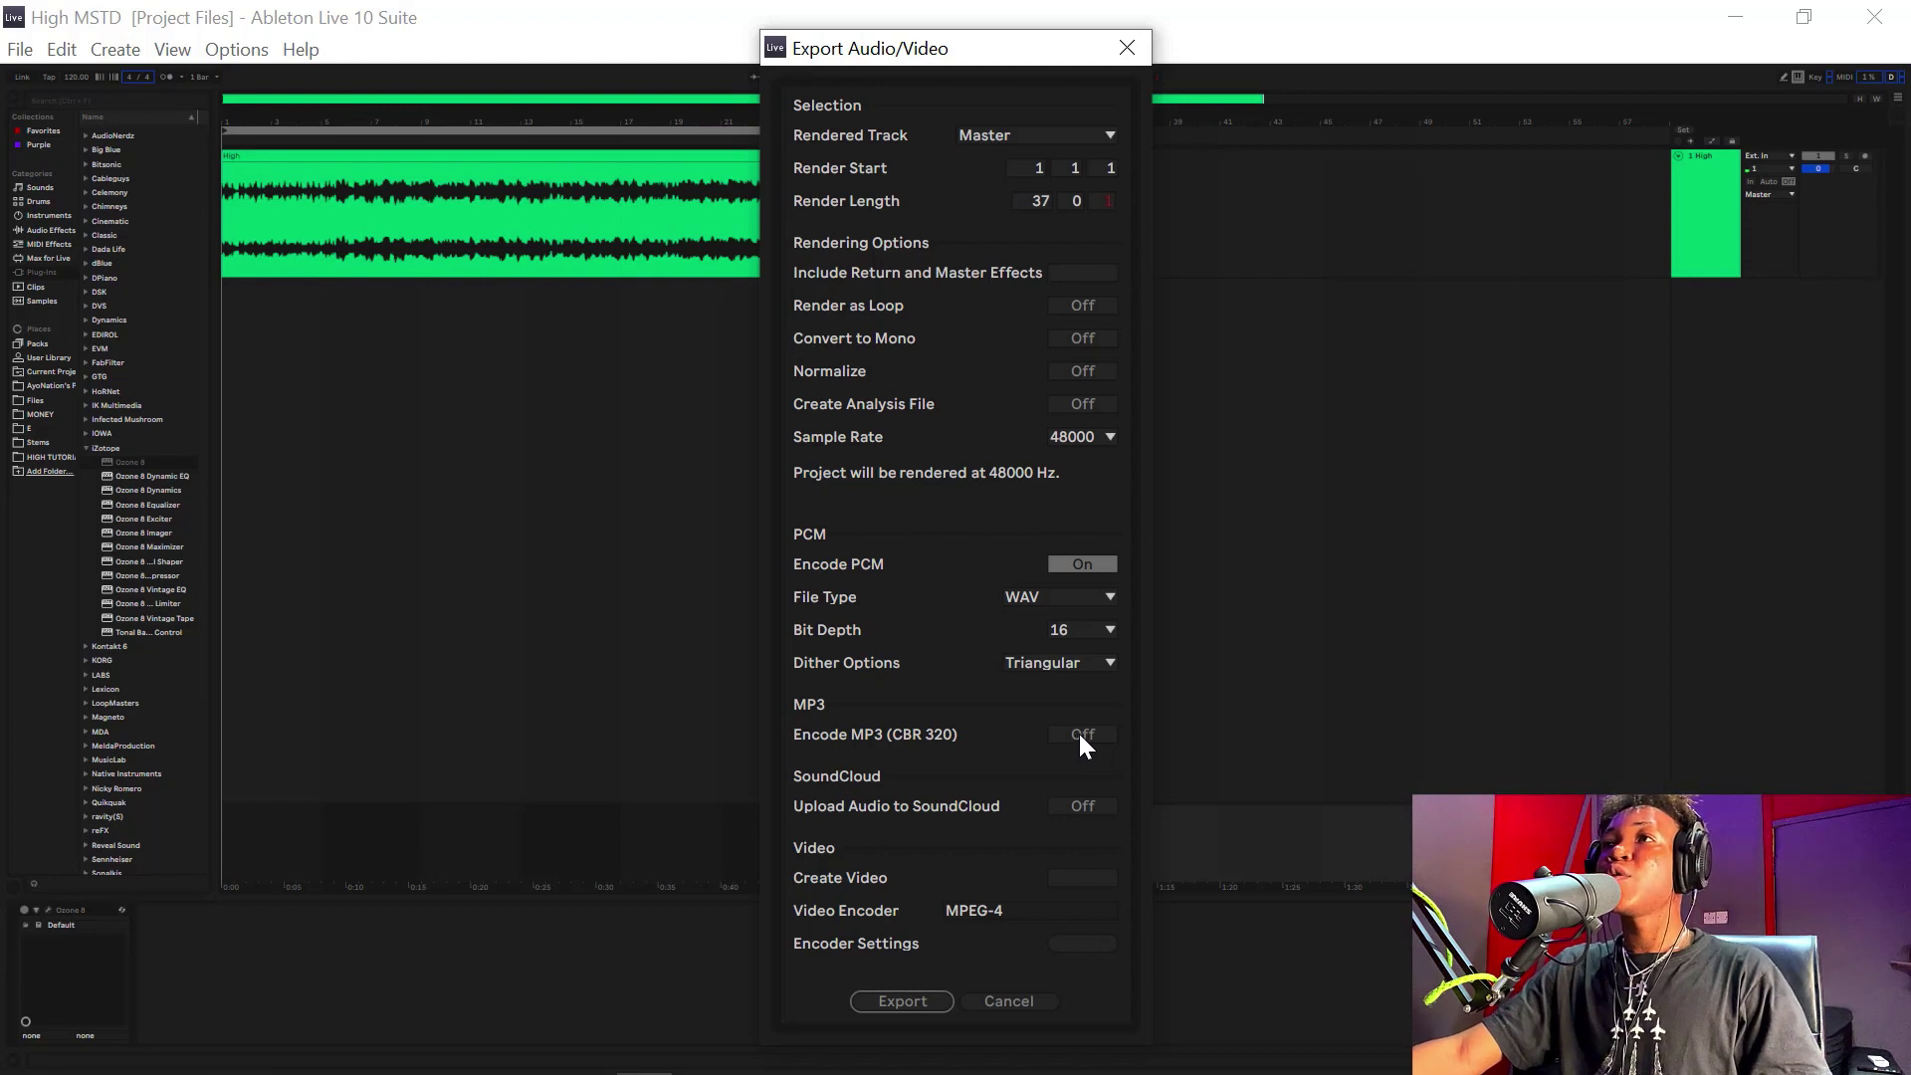
left_click(1079, 562)
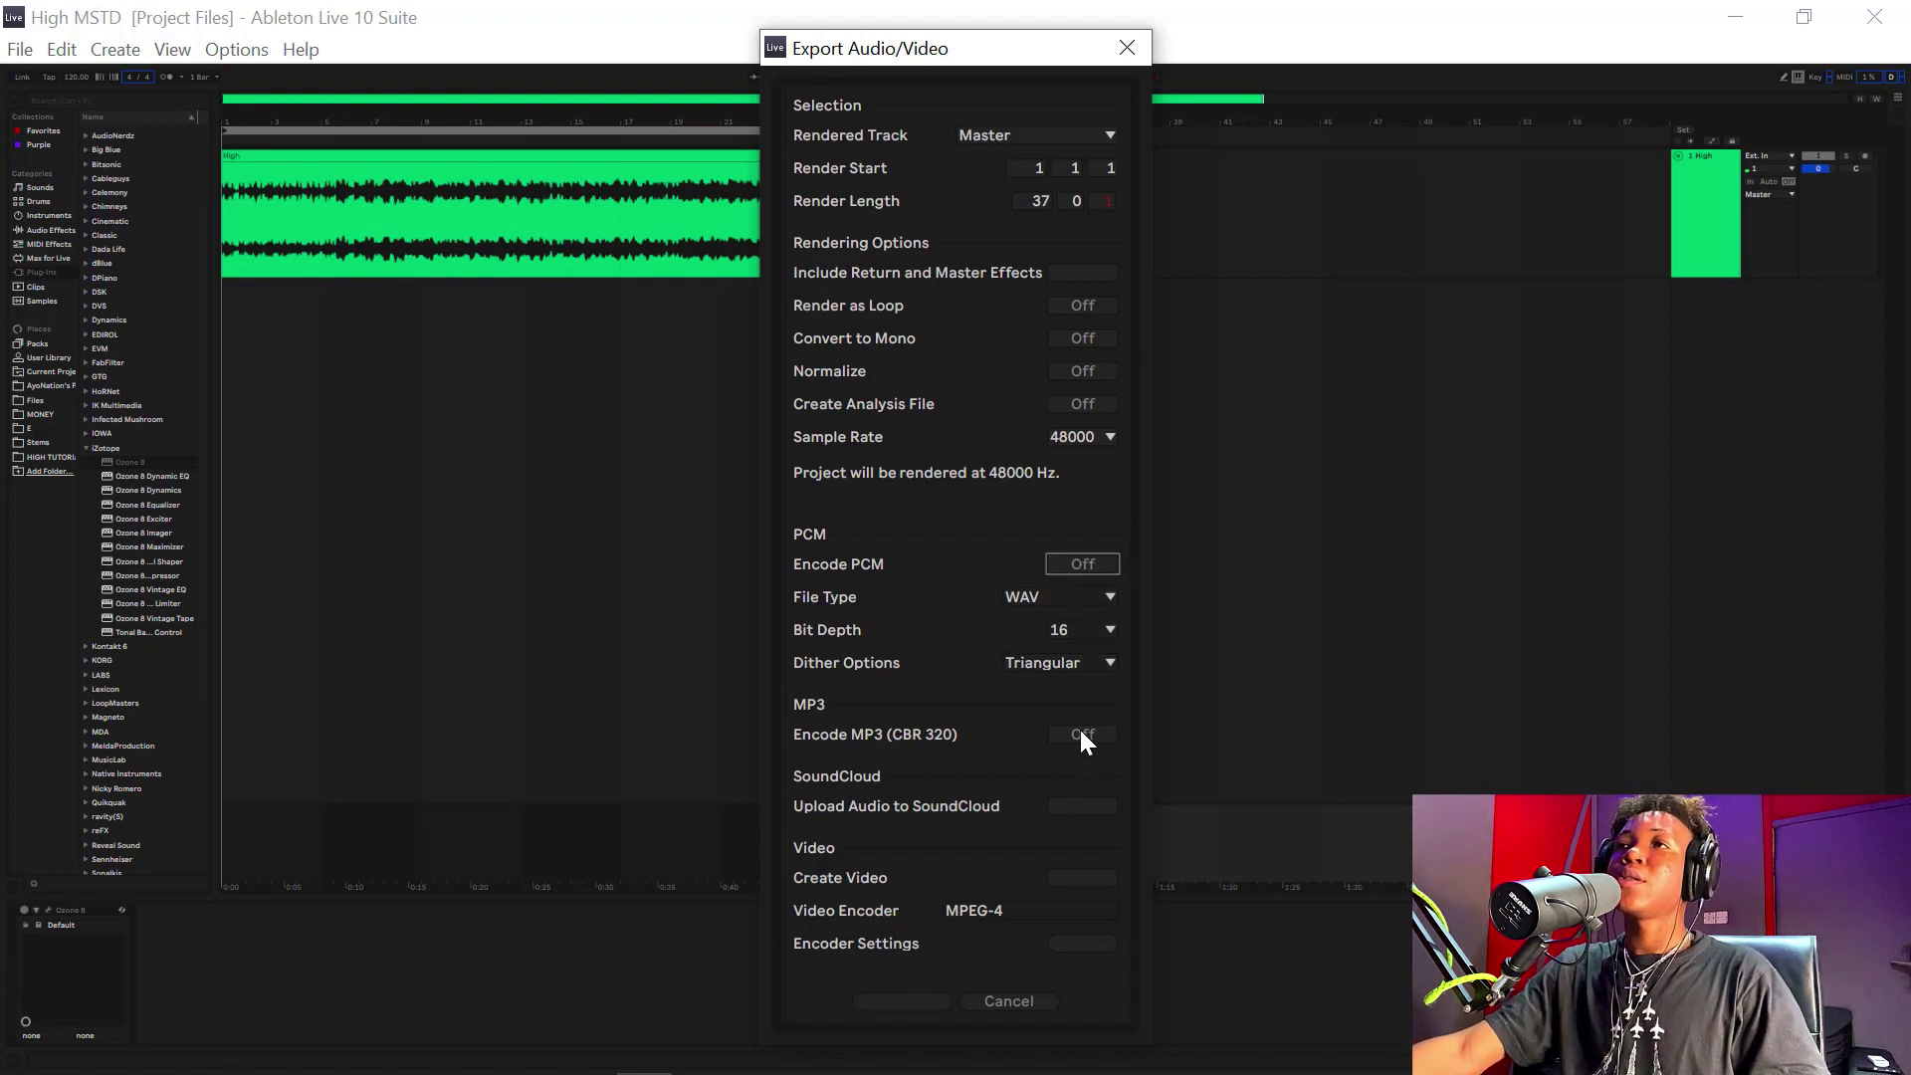
left_click(1082, 736)
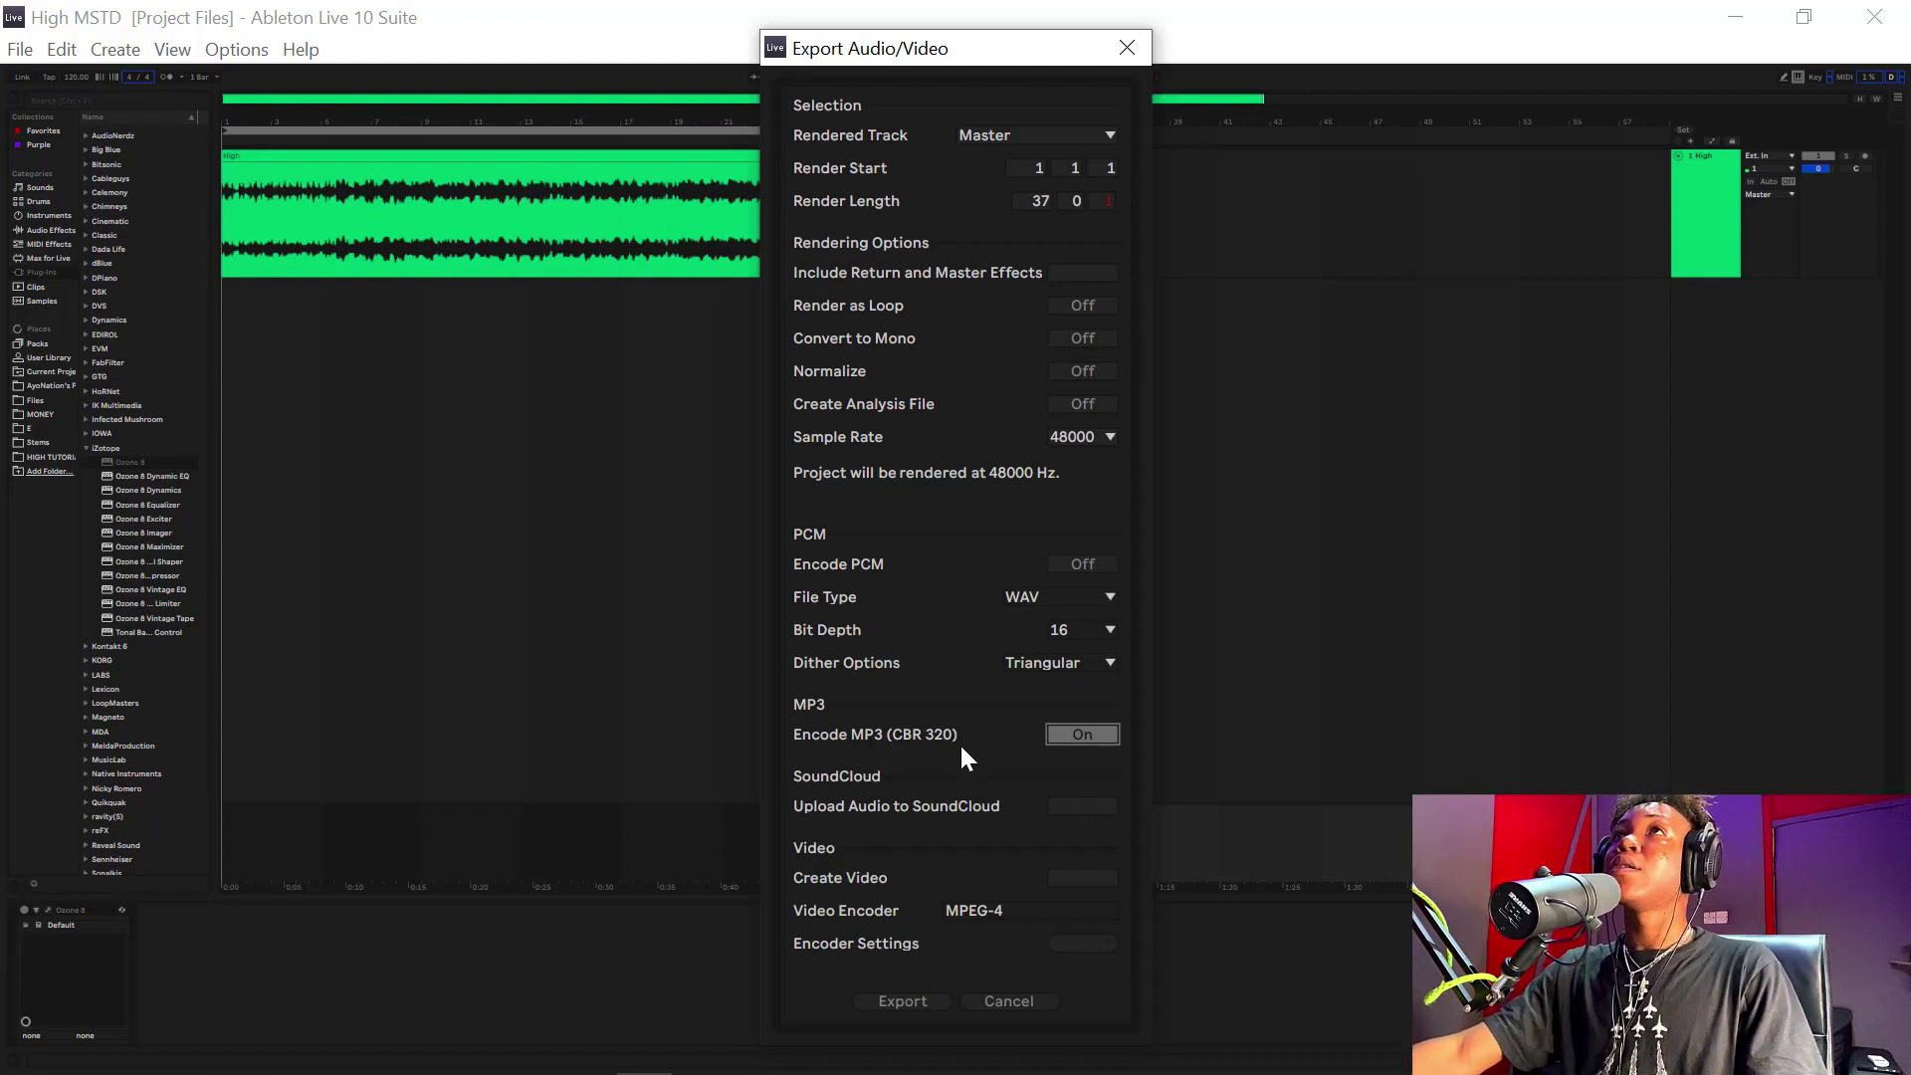
- Move the export dialog off the clip's end to check the range, and export the master as High MSTD to the Exported folder
left_click_drag(1015, 48, 953, 27)
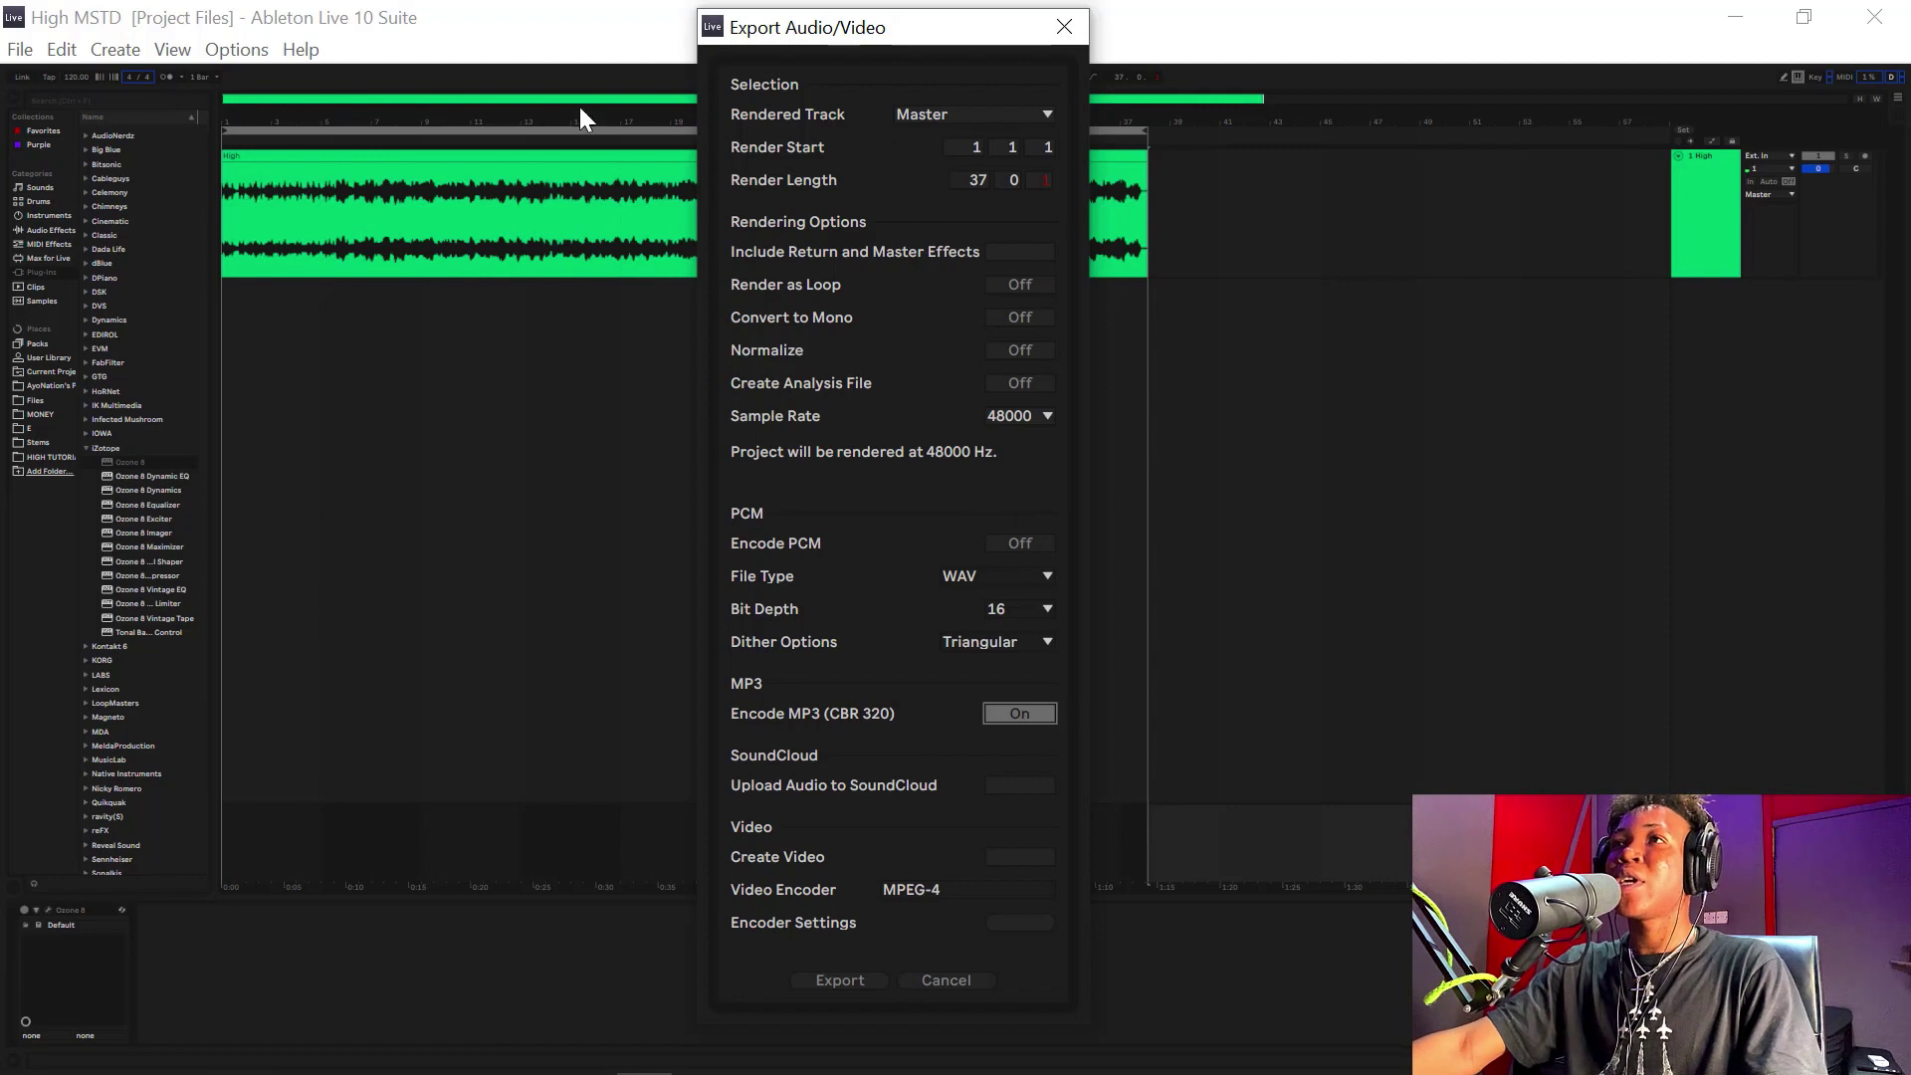
left_click(1041, 181)
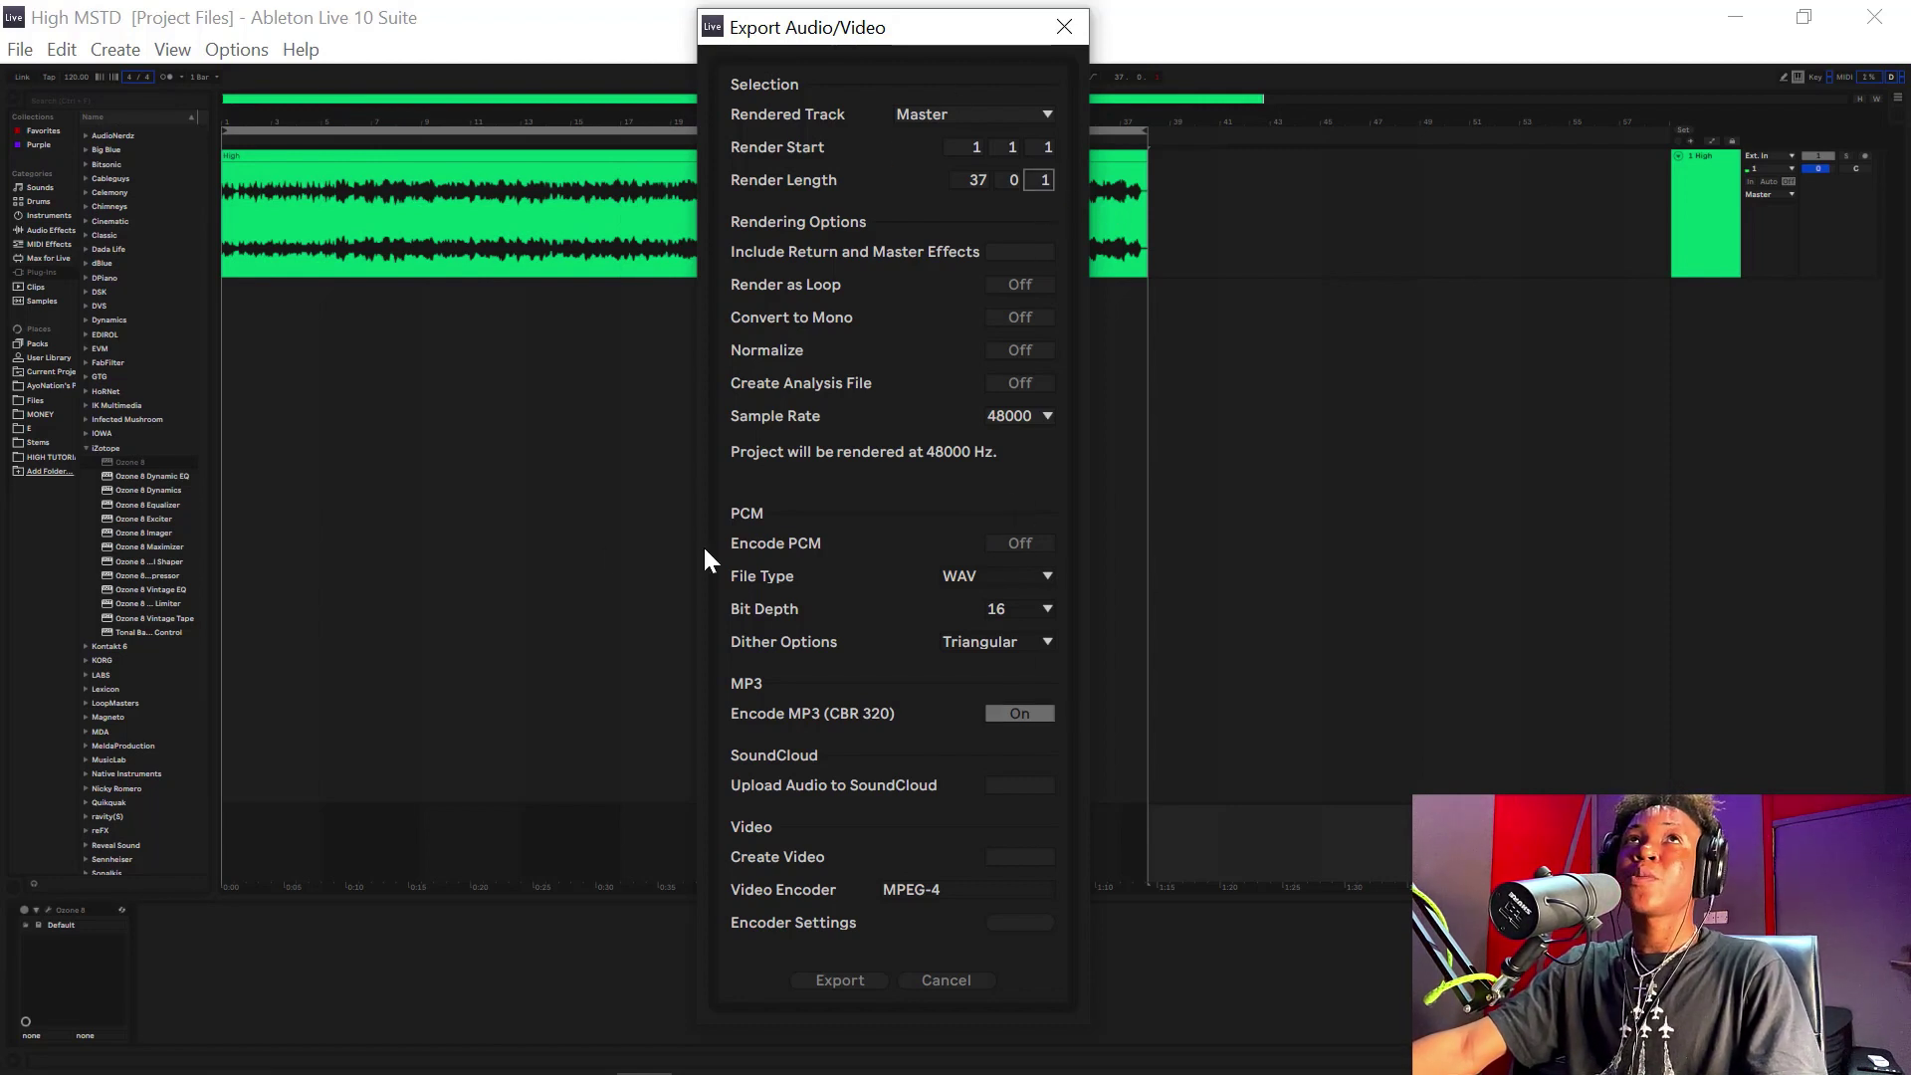
left_click(840, 981)
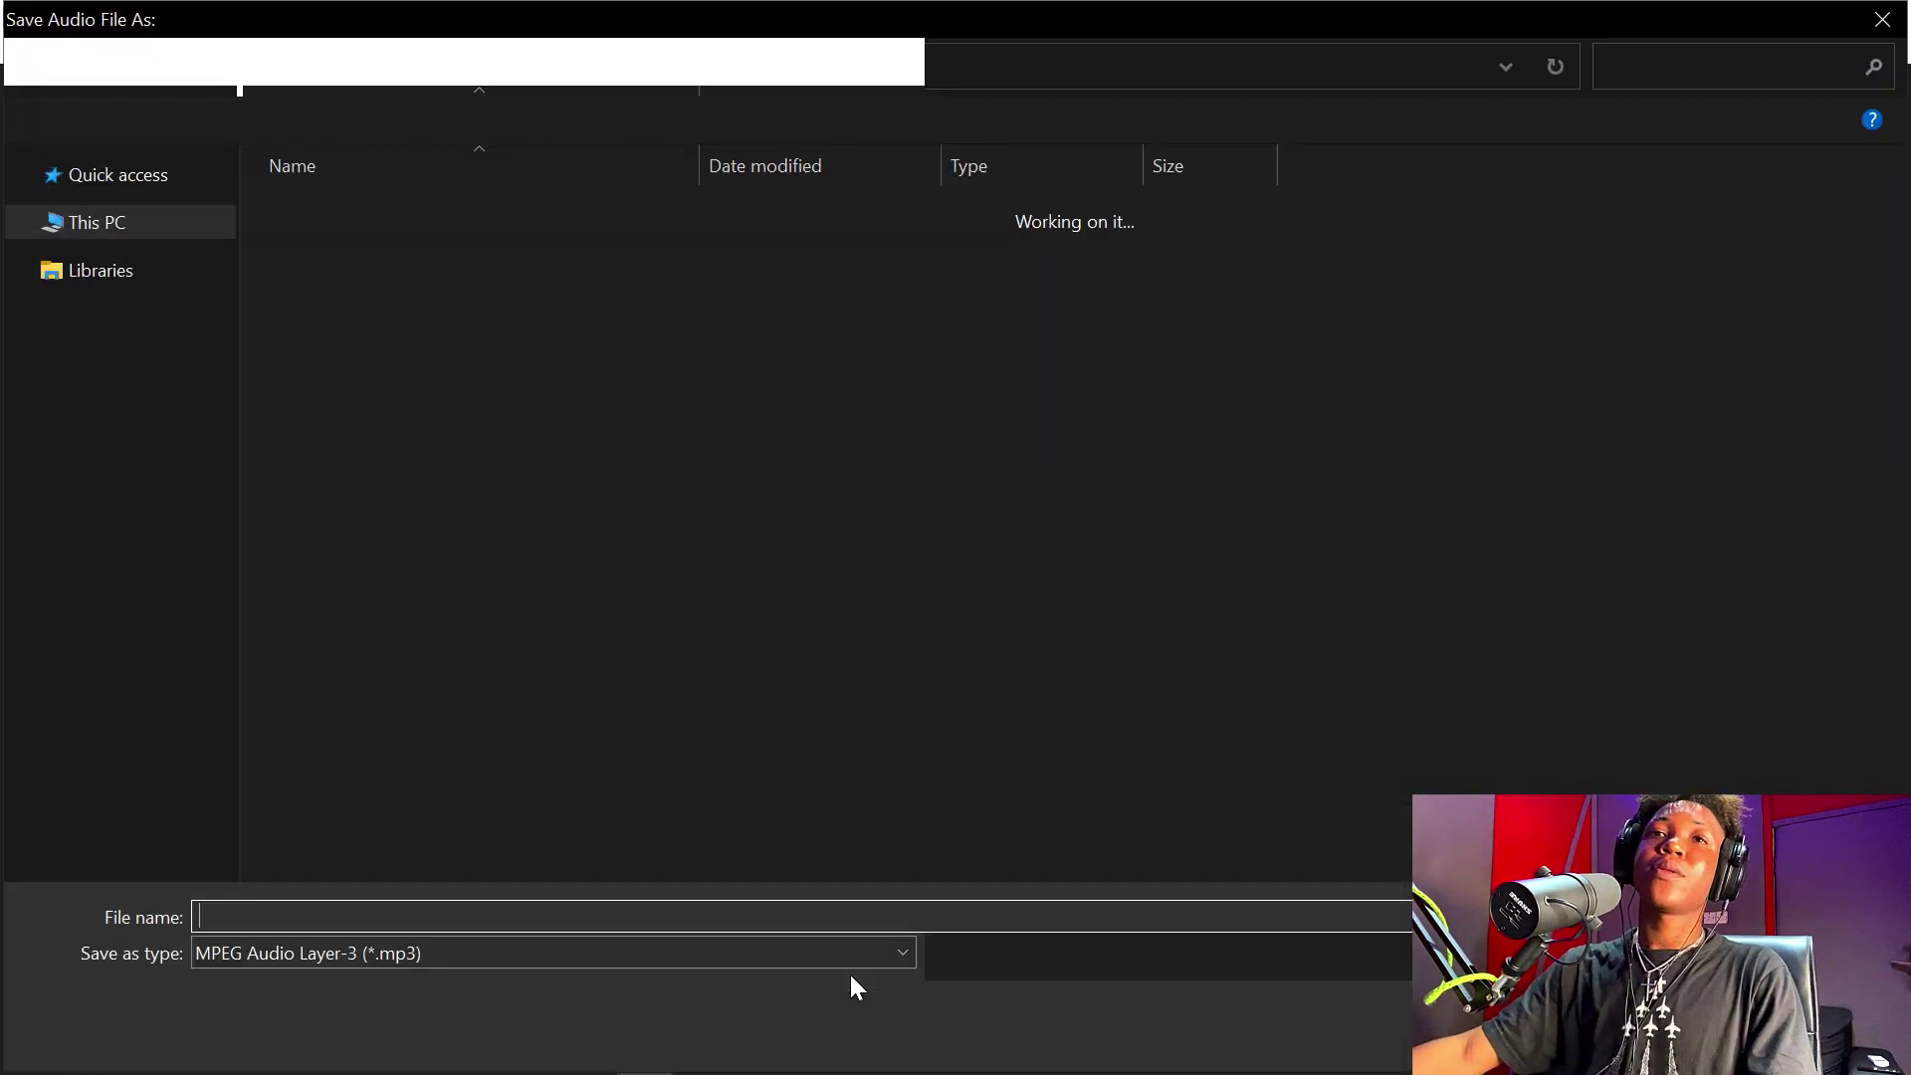
left_click(371, 912)
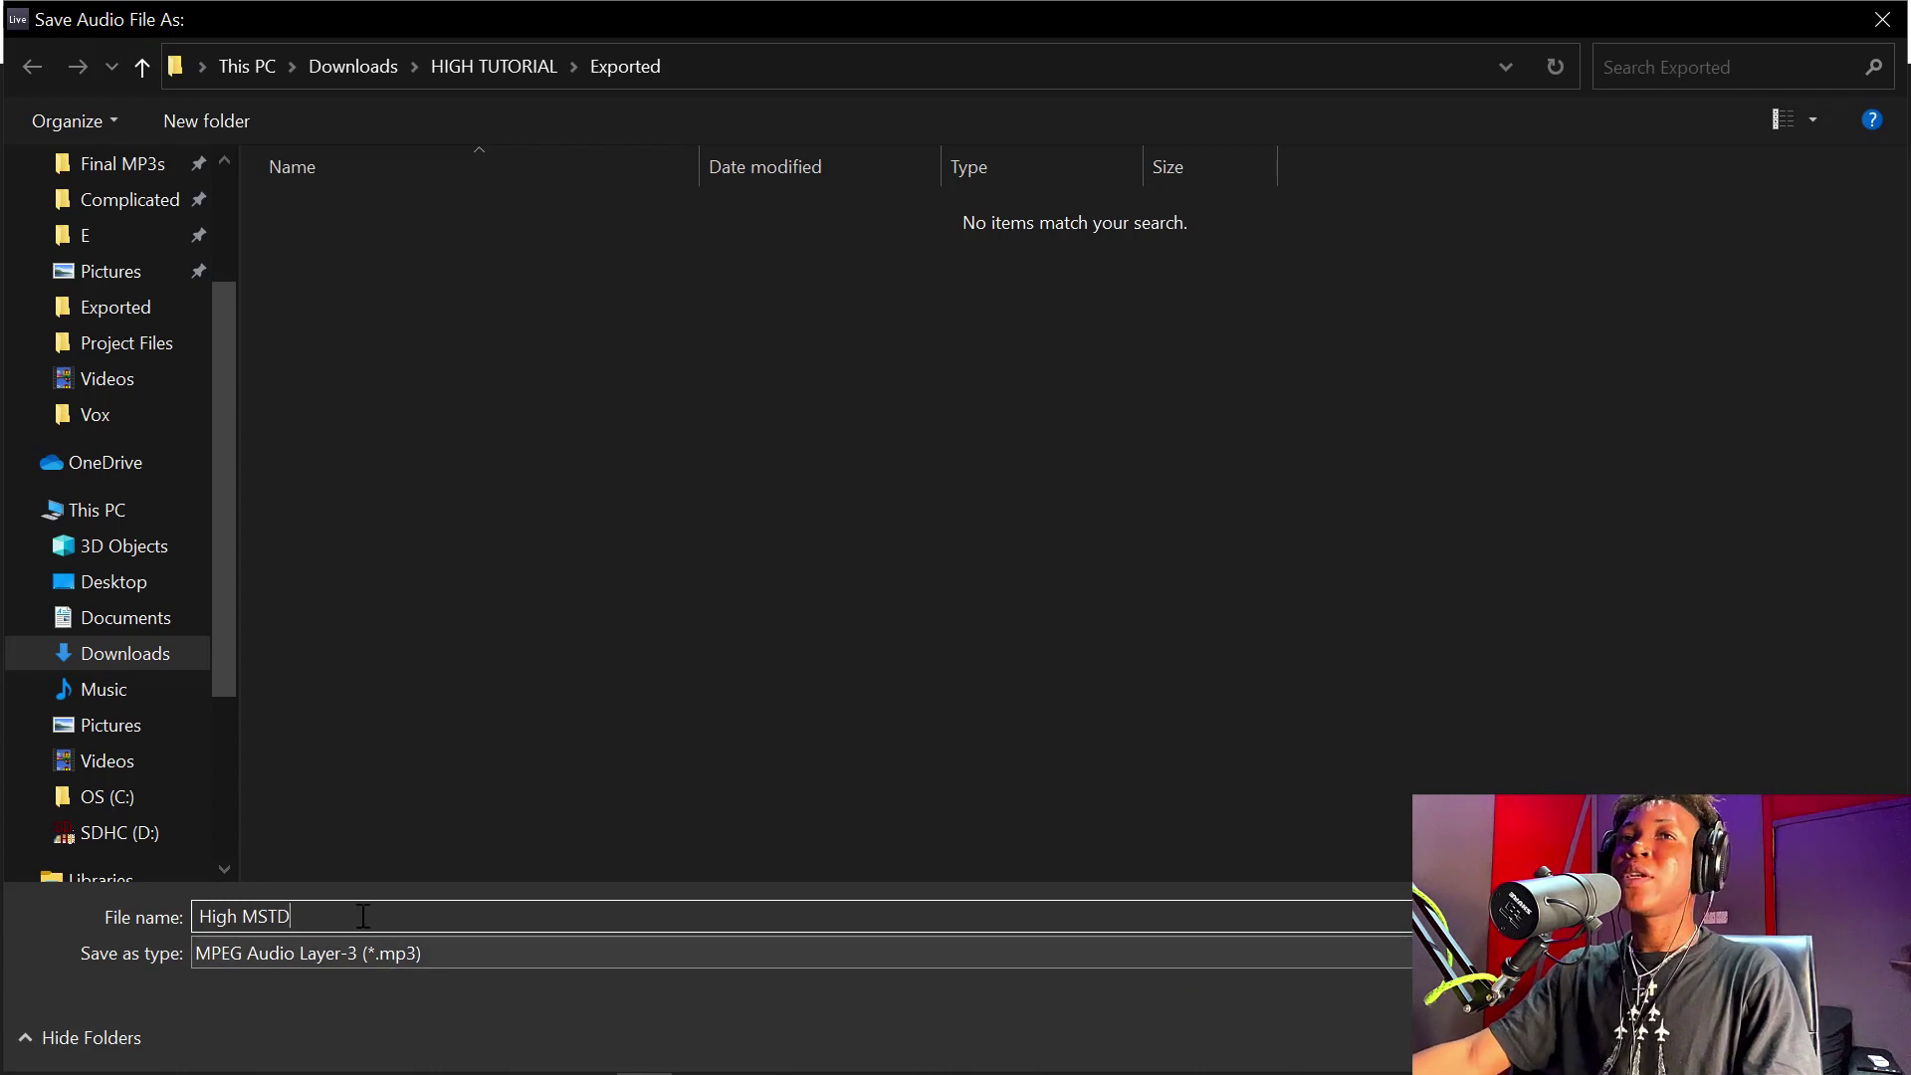
key("Return")
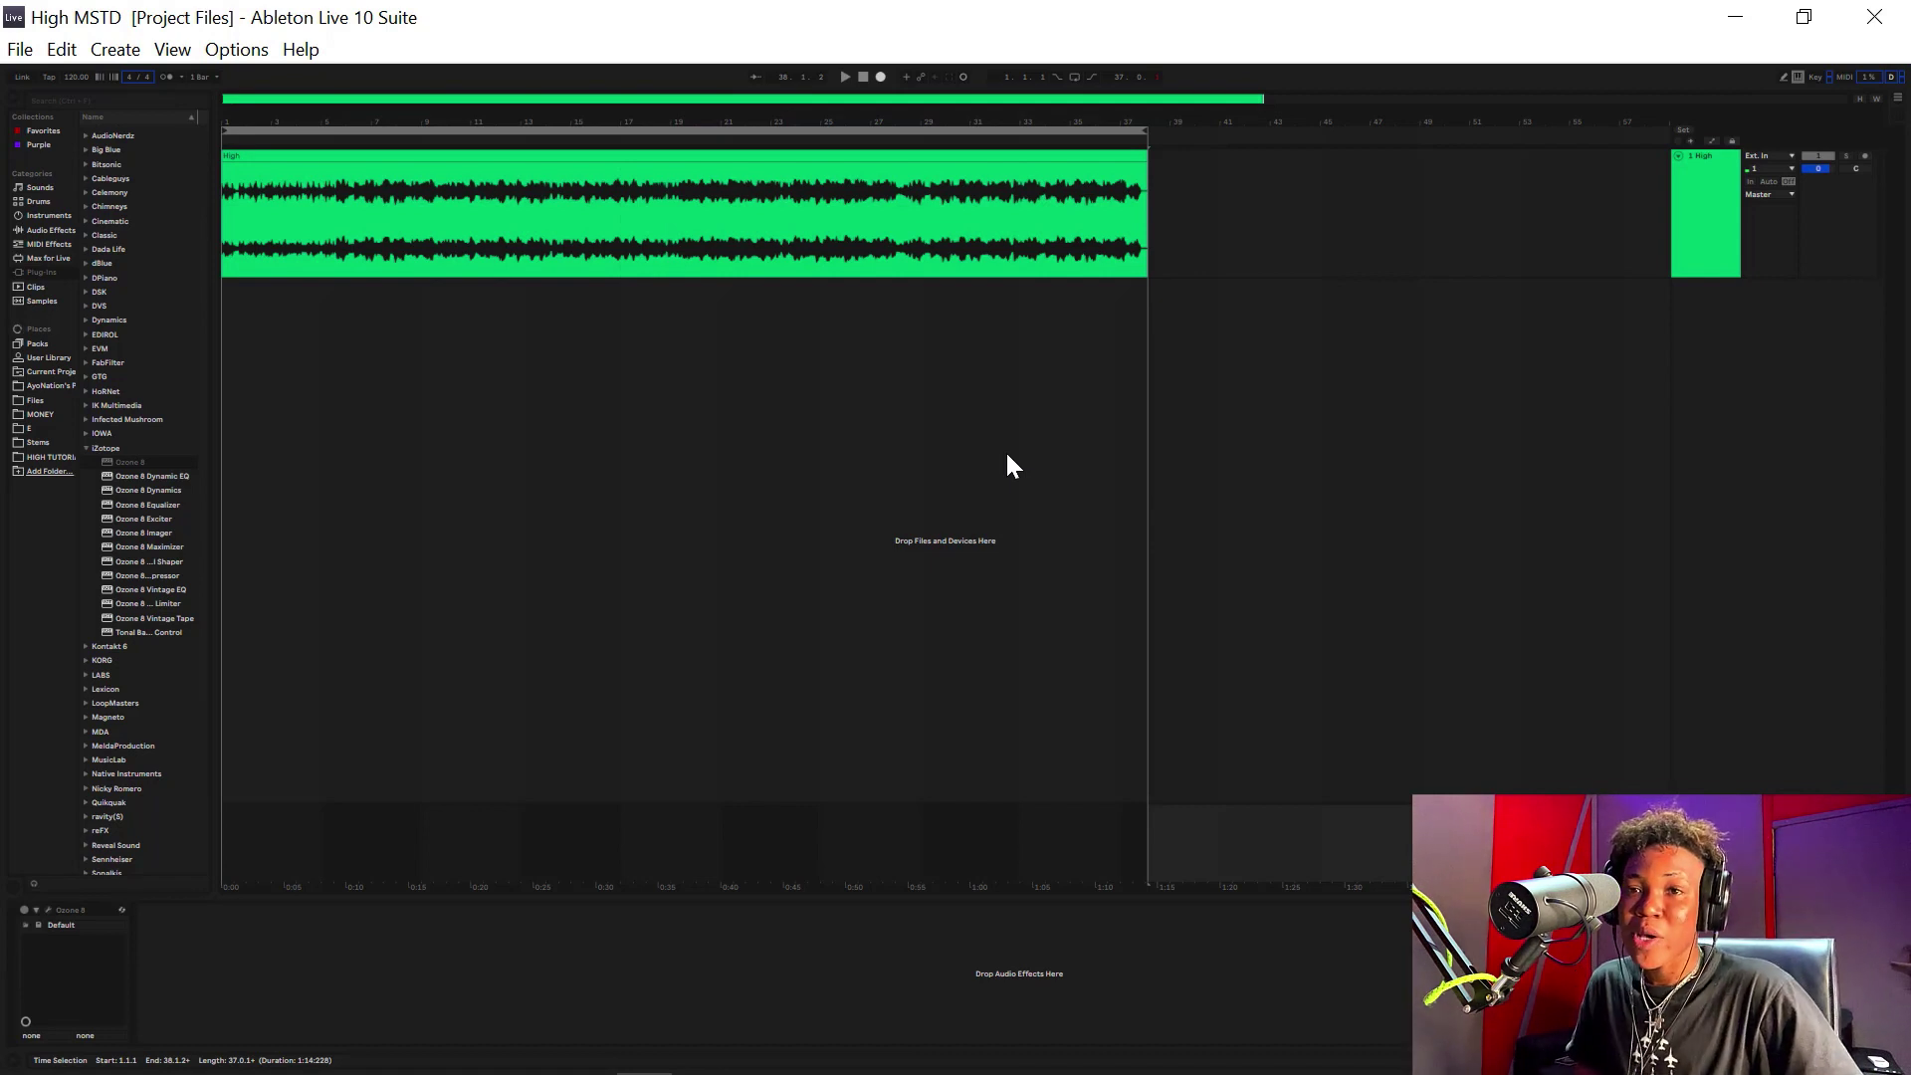
- Return the Live Set to full-screen view and briefly start playback at the end of the loop range
key("F11")
key("space")
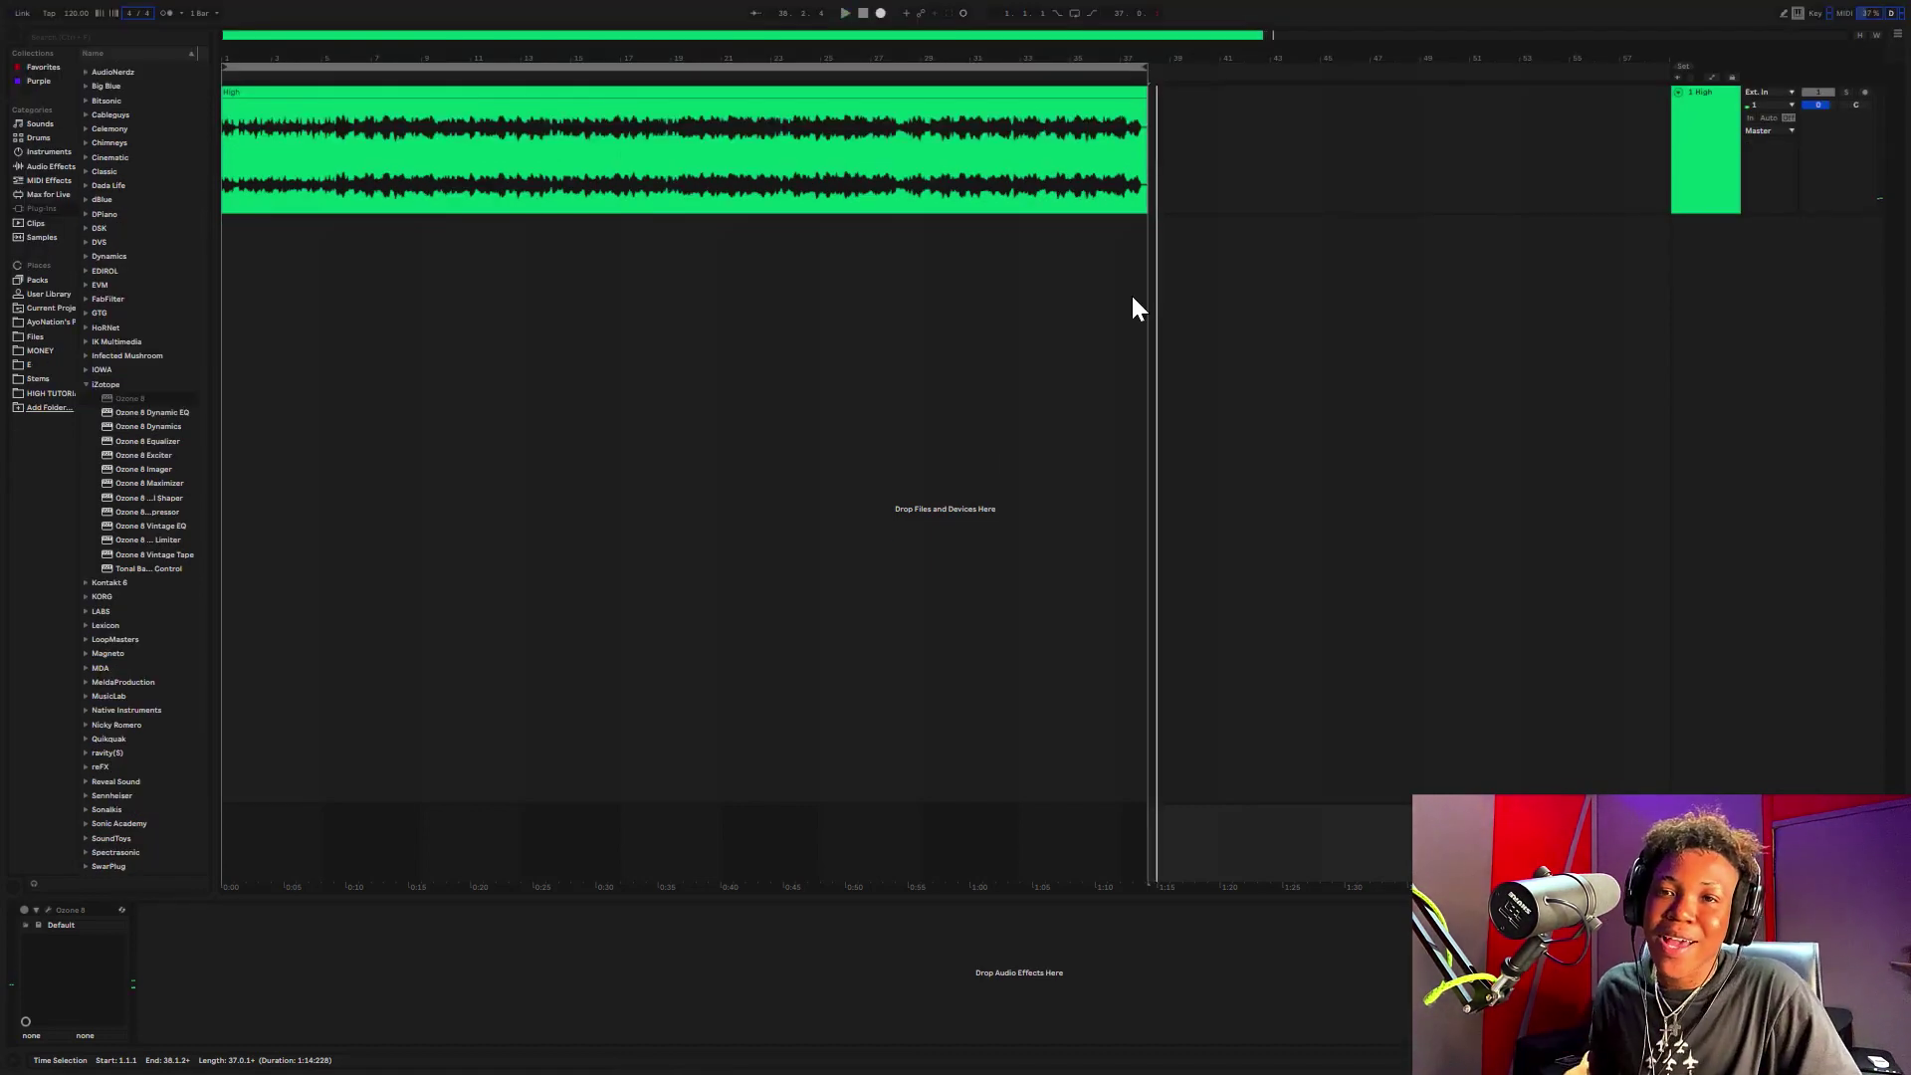